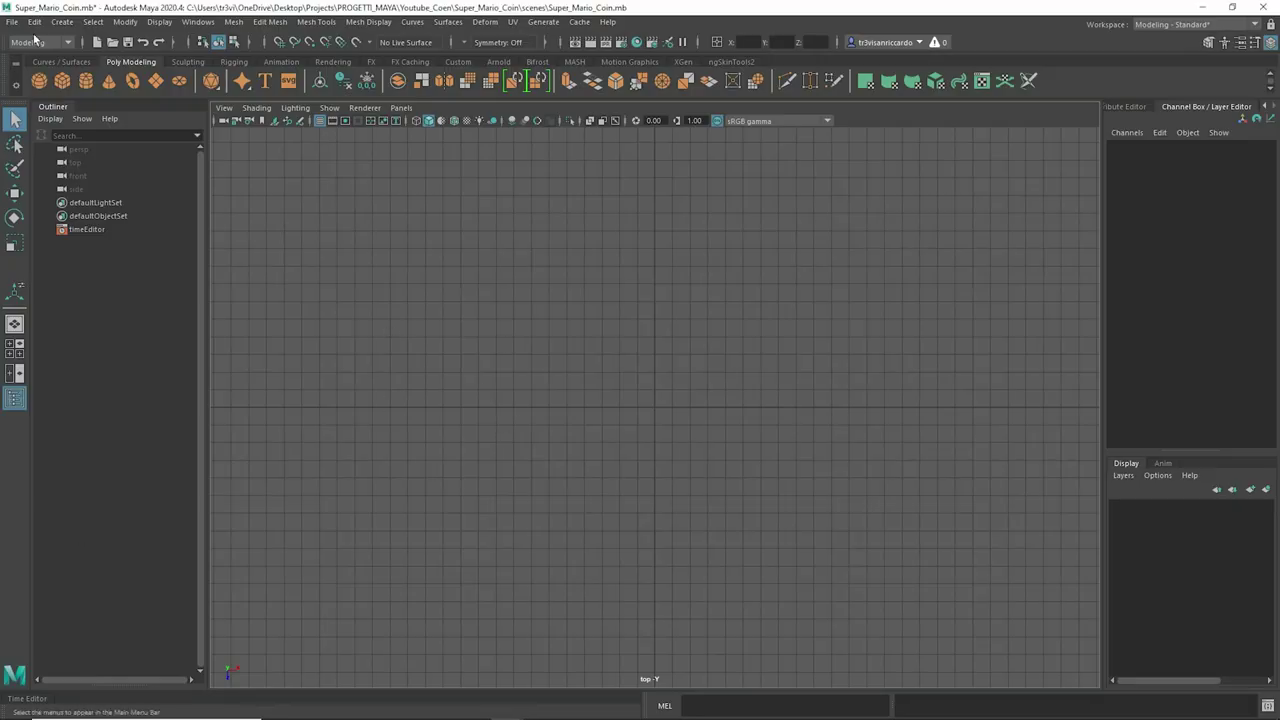
Step: Set the project to the Super_Mario_Coin folder and save the scene
left_click(13, 21)
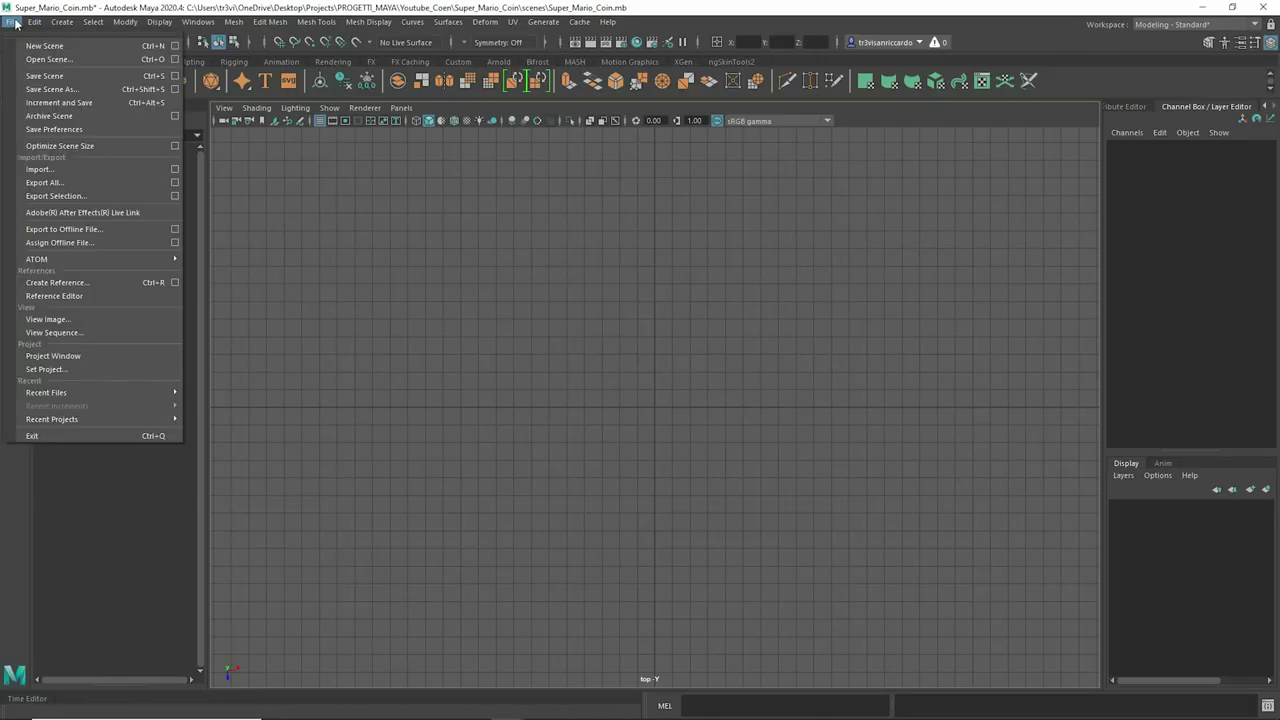
left_click(55, 369)
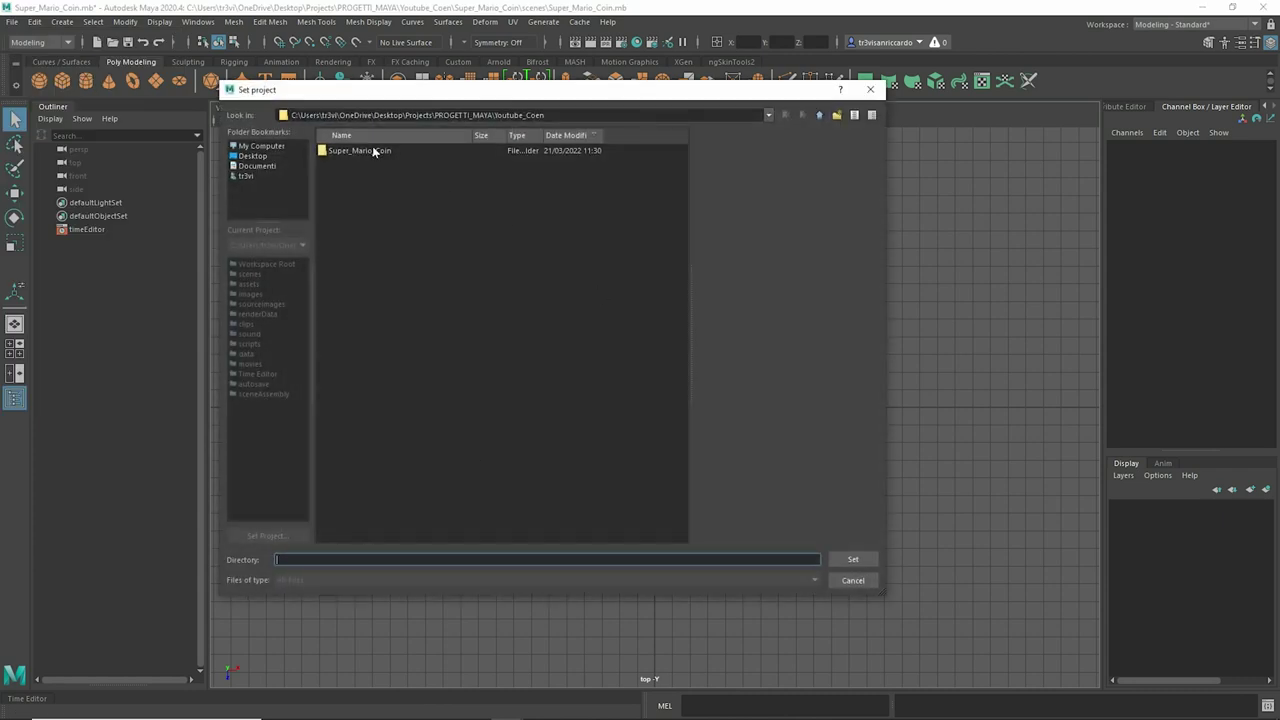
left_click(372, 150)
left_click(840, 560)
left_click(13, 21)
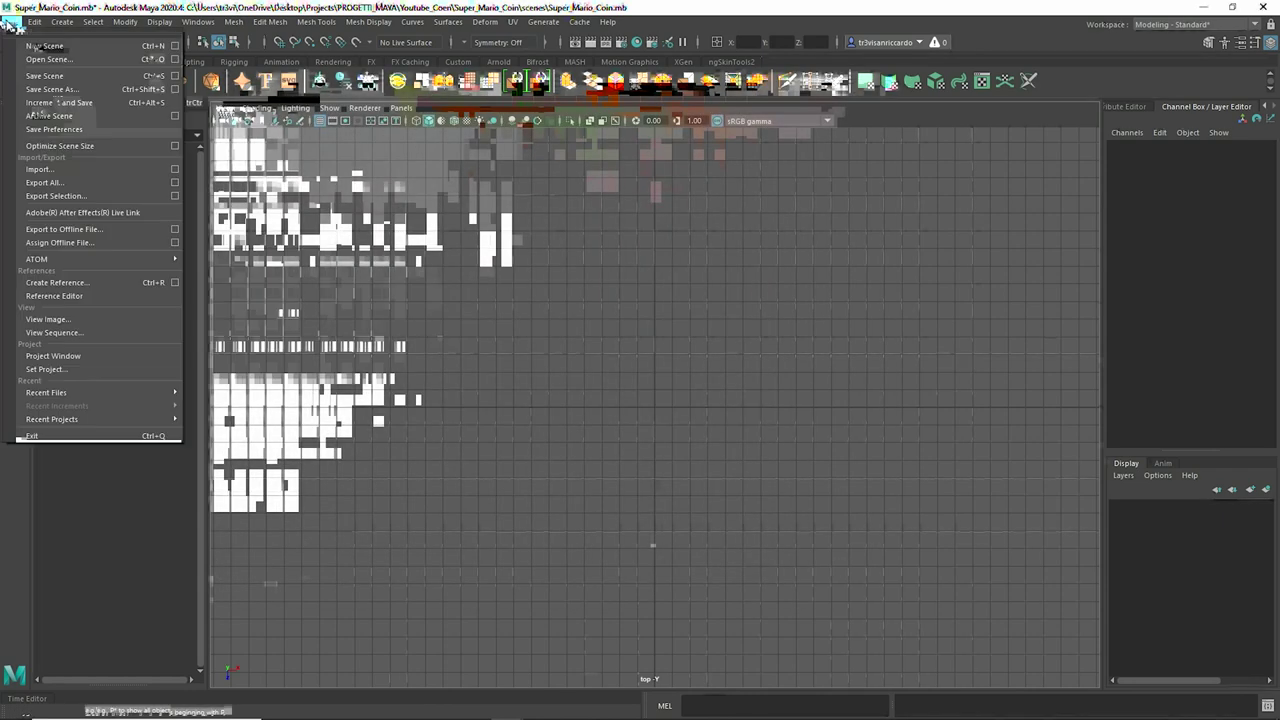
left_click(50, 116)
Step: Import the coin picture as a top-view image plane, scale it up, and add a polygon cylinder
key("space")
key("space")
left_click(274, 121)
left_click(253, 156)
double_click(358, 159)
double_click(368, 164)
double_click(359, 156)
left_click(655, 405)
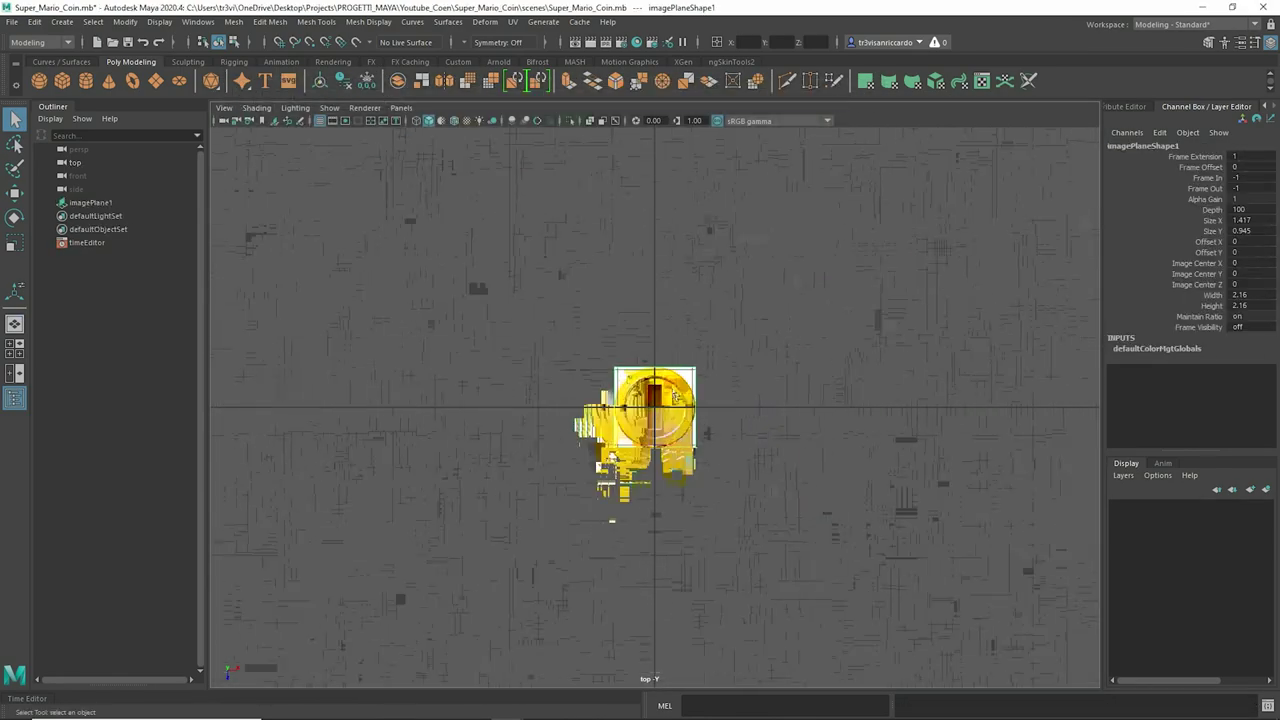
scroll(663, 380, "up", 5)
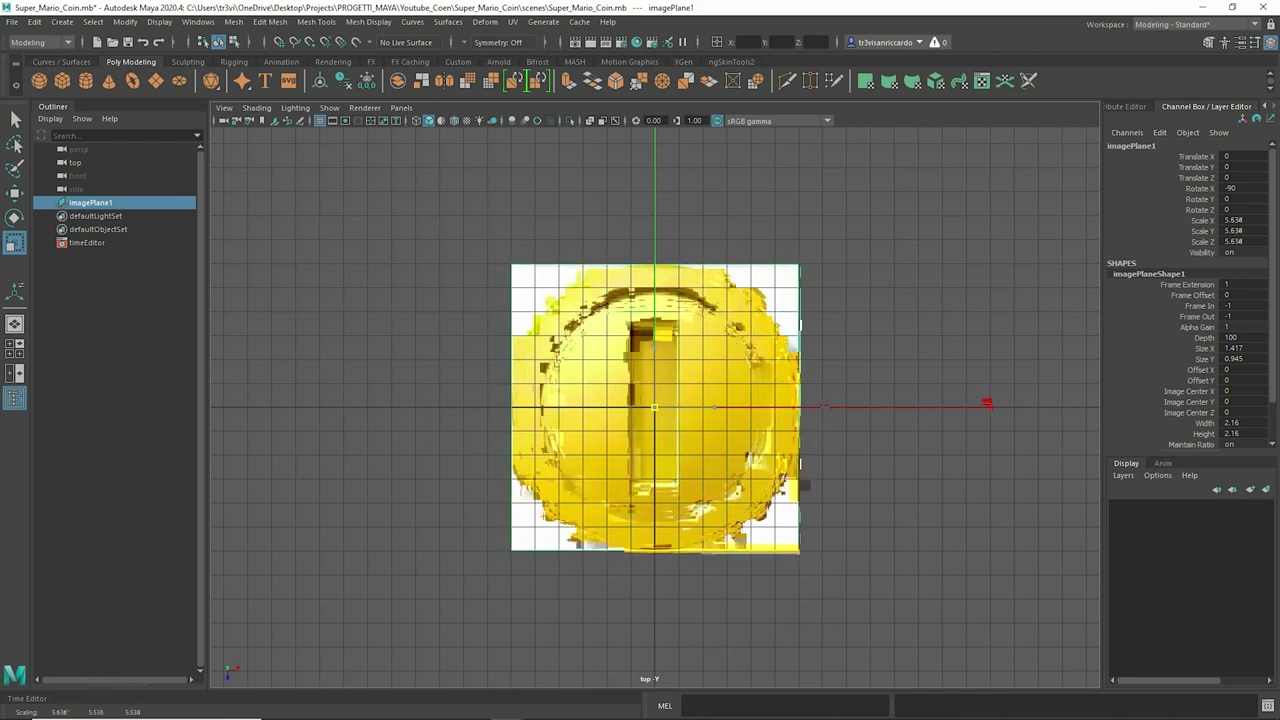
left_click(475, 269)
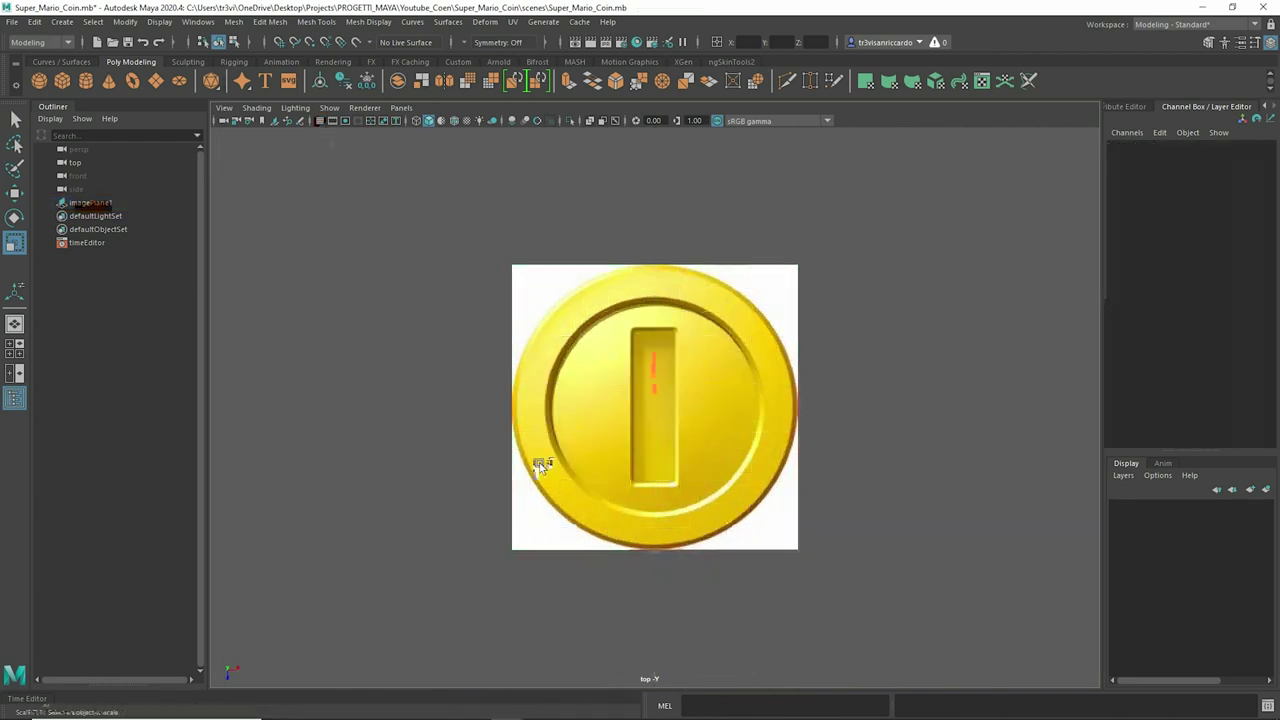
left_click(86, 82)
Step: Scale the cylinder to 5.934 over the coin and give it 18 axis subdivisions
left_click_drag(656, 413, 875, 441)
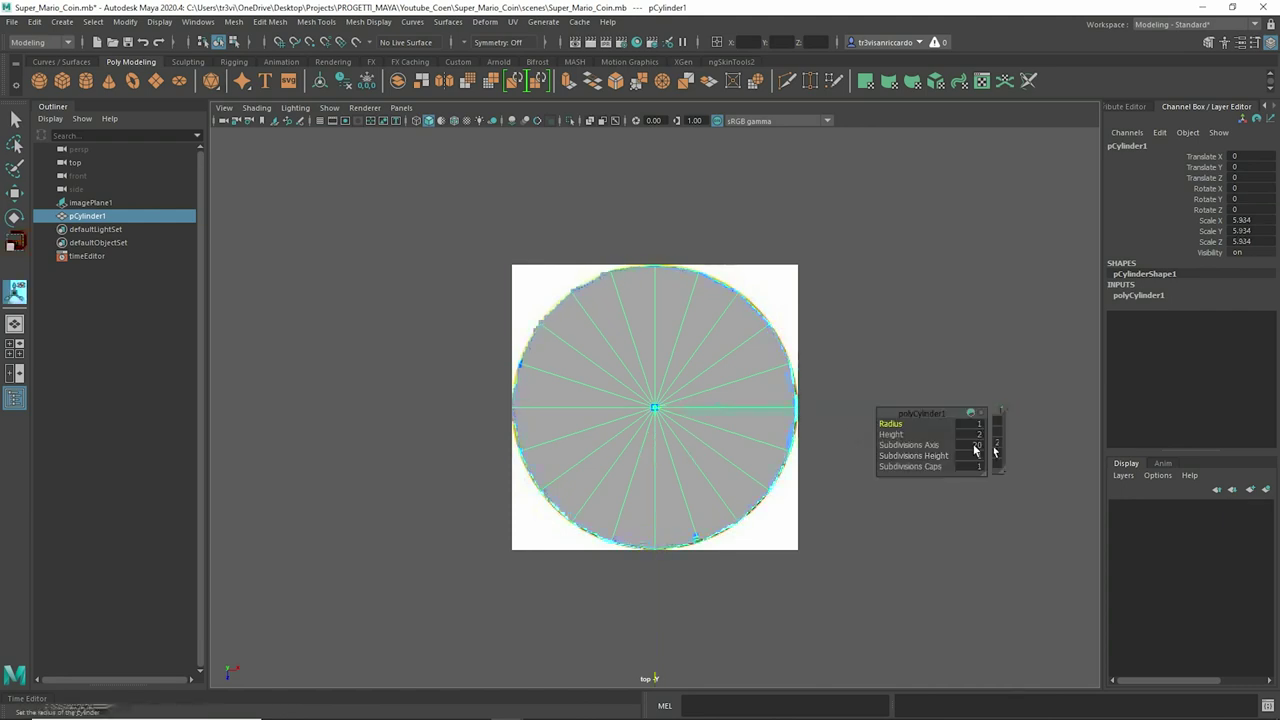
type("18")
key("Return")
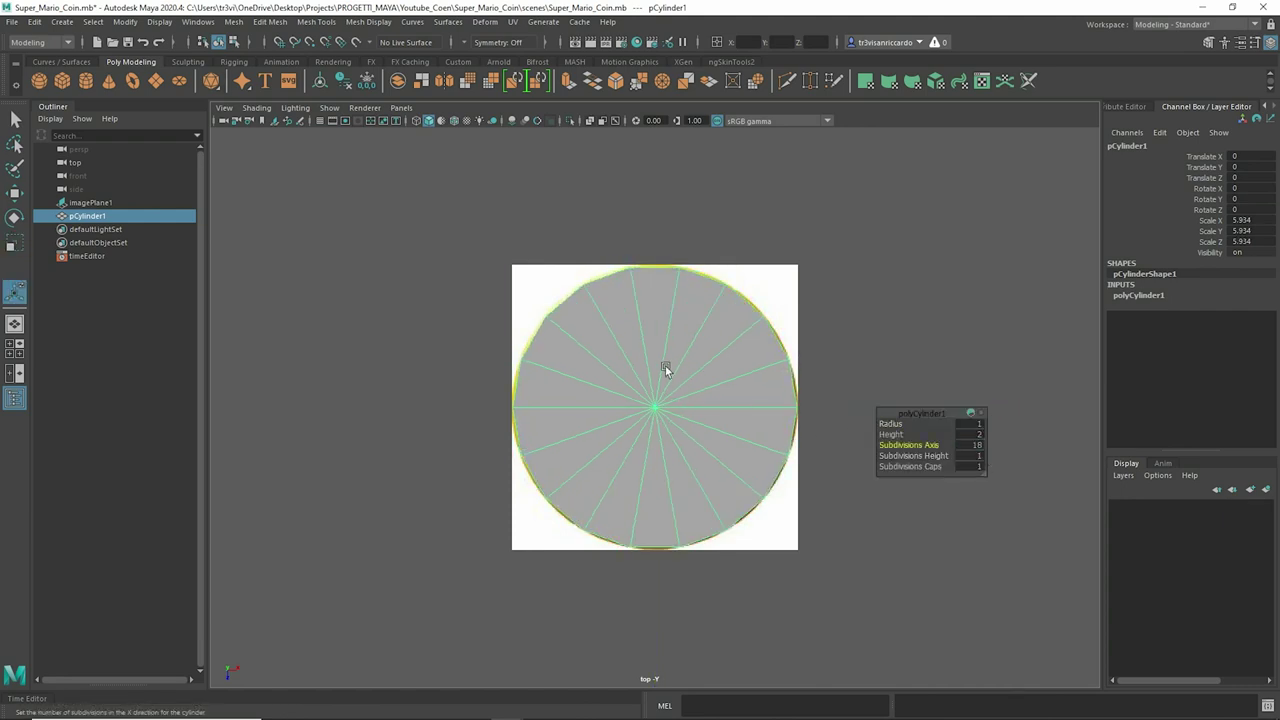
Step: Remove the cylinder's top faces and flatten it into a thin coin disc
key("q")
key("F11")
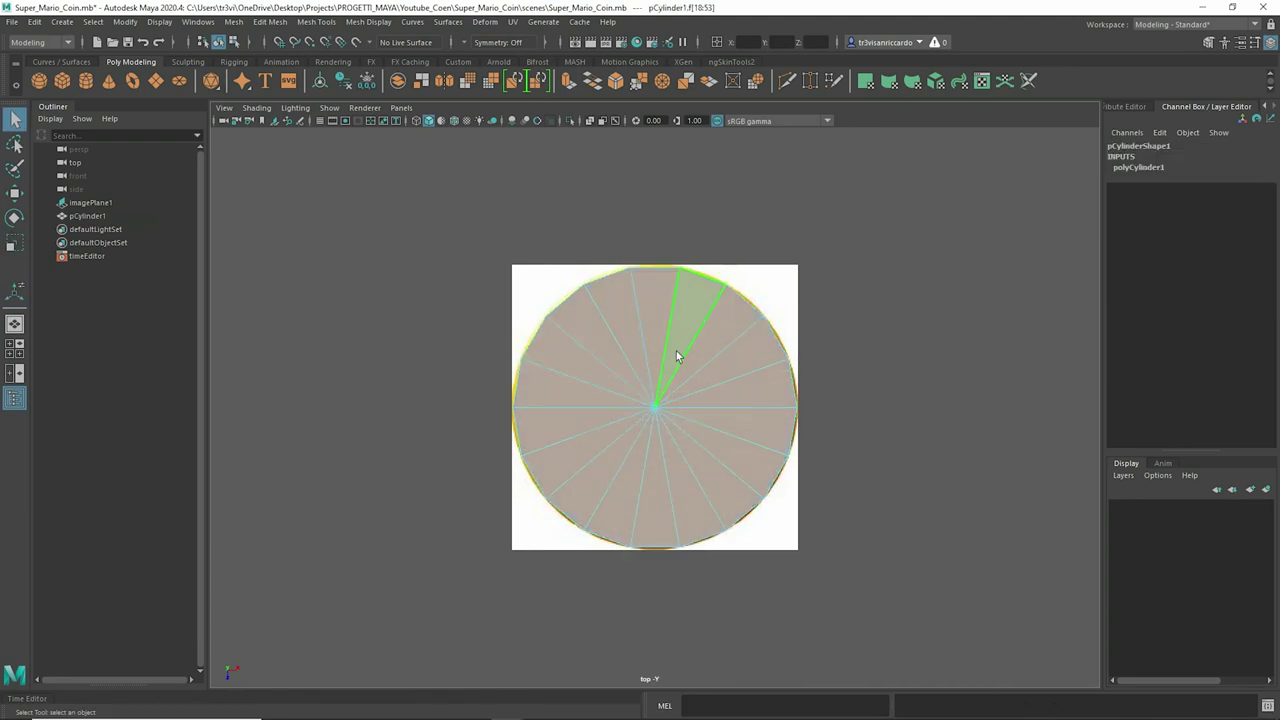
key("space")
key("space")
mouse_move(837, 277)
left_mouse_down("alt")
mouse_move(808, 377)
mouse_move(810, 323)
left_mouse_up("alt")
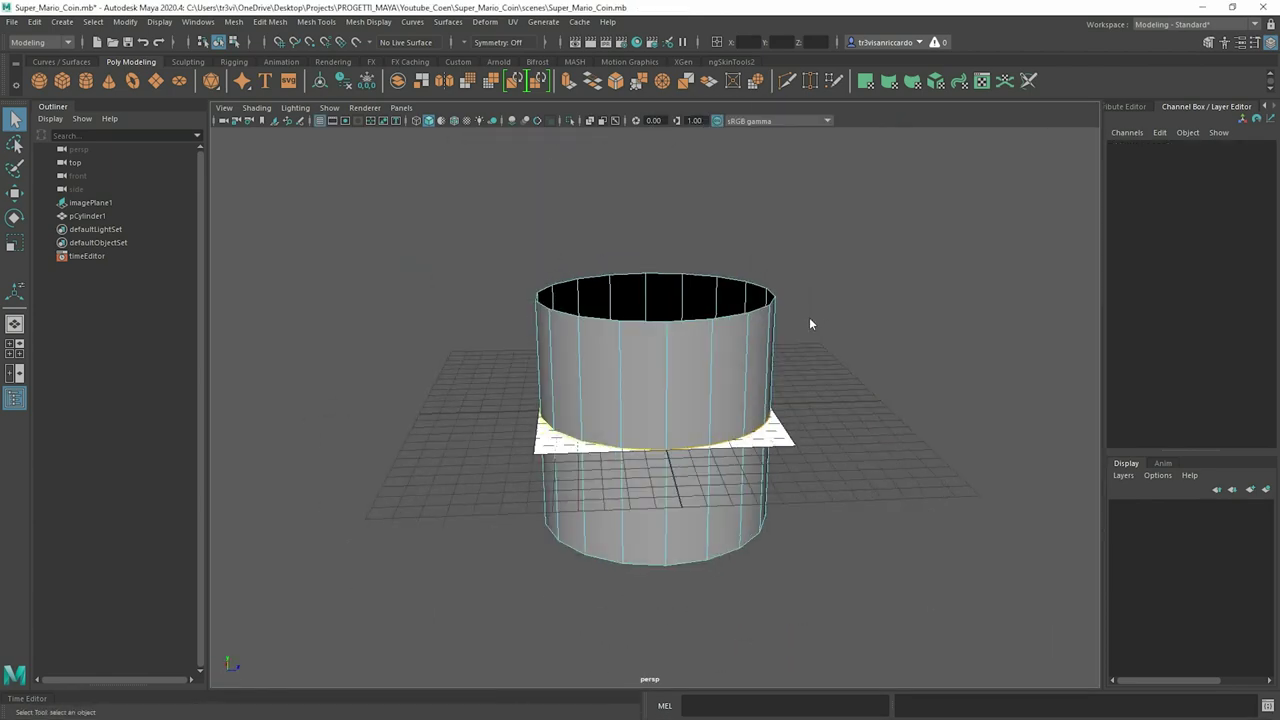
key("F8")
key("r")
left_click_drag(652, 300, 650, 407)
mouse_move(560, 240)
left_mouse_down("alt")
mouse_move(620, 297)
mouse_move(800, 343)
left_mouse_up("alt")
scroll(703, 211, "up", 5)
Step: Extrude the top rim edge loop inward (Local Translate Z -4.497), leaving a small central hole
key("F10")
left_click(670, 243)
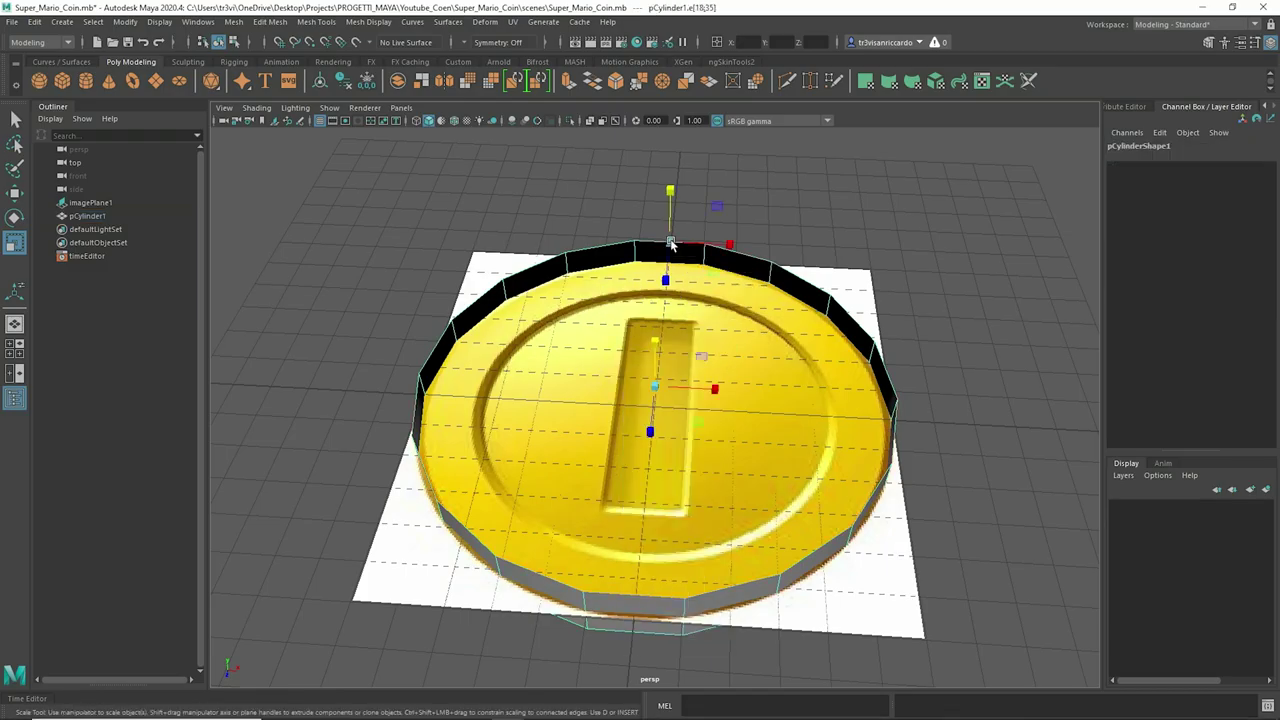
double_click(670, 243)
key("ctrl+e")
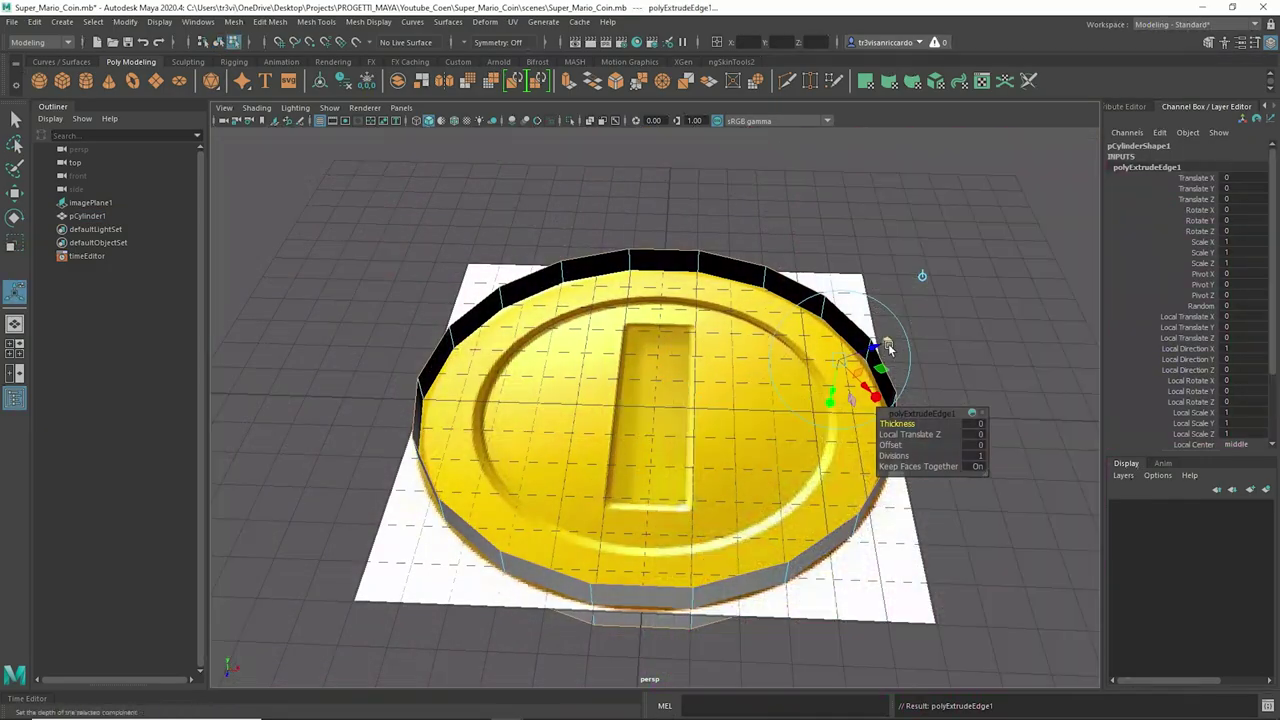
left_click_drag(888, 347, 820, 300, "alt")
left_click_drag(760, 360, 715, 400)
scroll(735, 366, "up", 3)
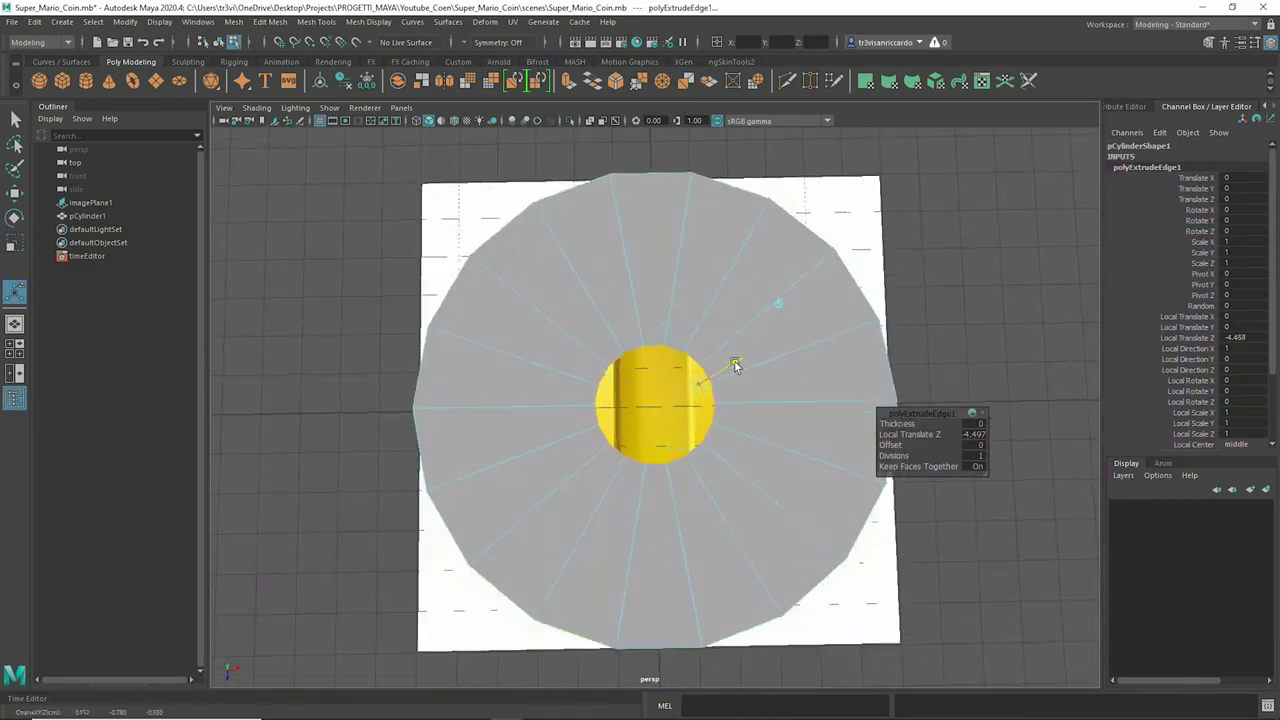
Step: Return to object mode and inspect the coin and its central hole from above
right_click(434, 212)
left_click(437, 251)
left_click_drag(437, 251, 922, 398, "alt")
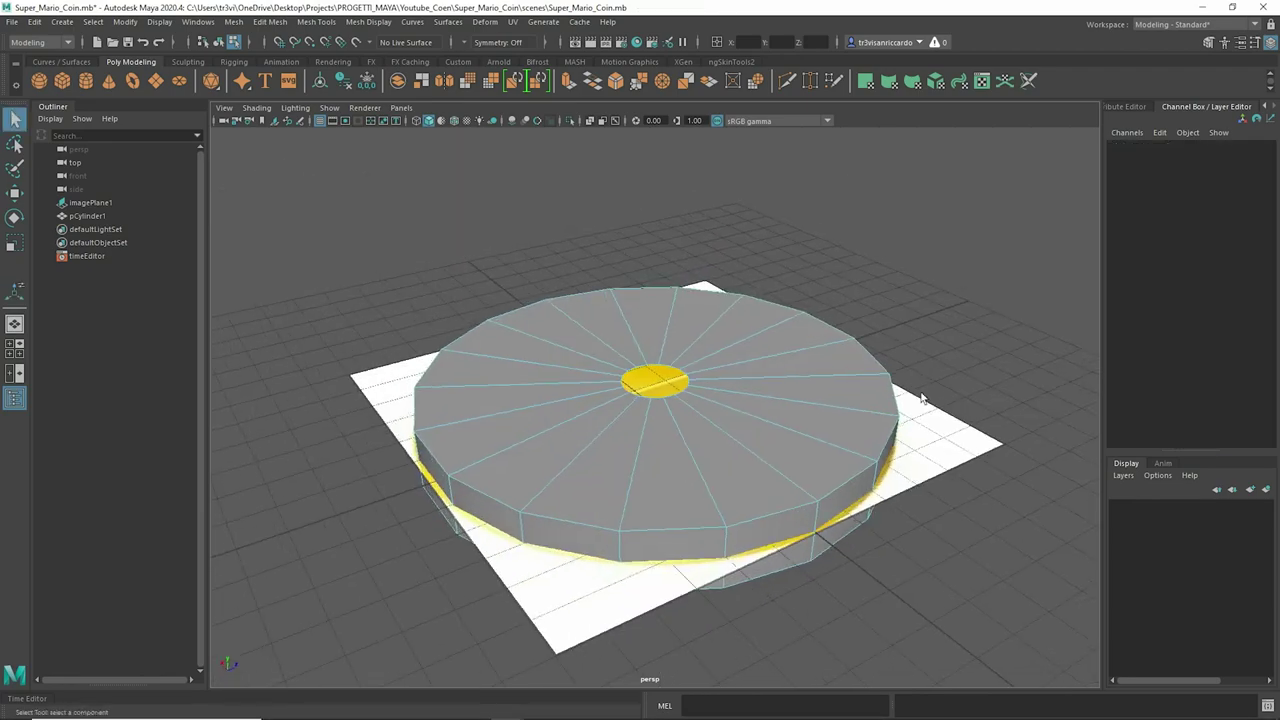
left_click(505, 318)
left_click_drag(505, 318, 500, 394, "alt")
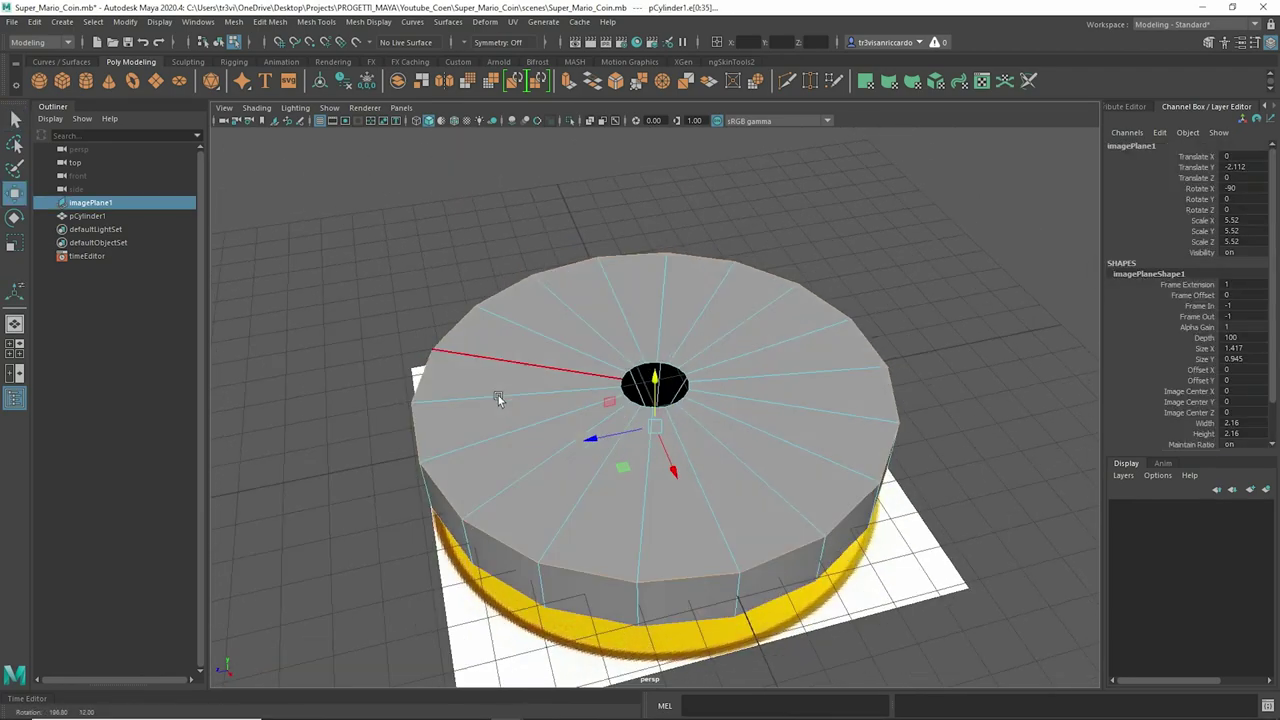
right_click(589, 218)
left_click_drag(589, 218, 745, 240, "alt")
right_click(757, 240)
left_click(757, 177)
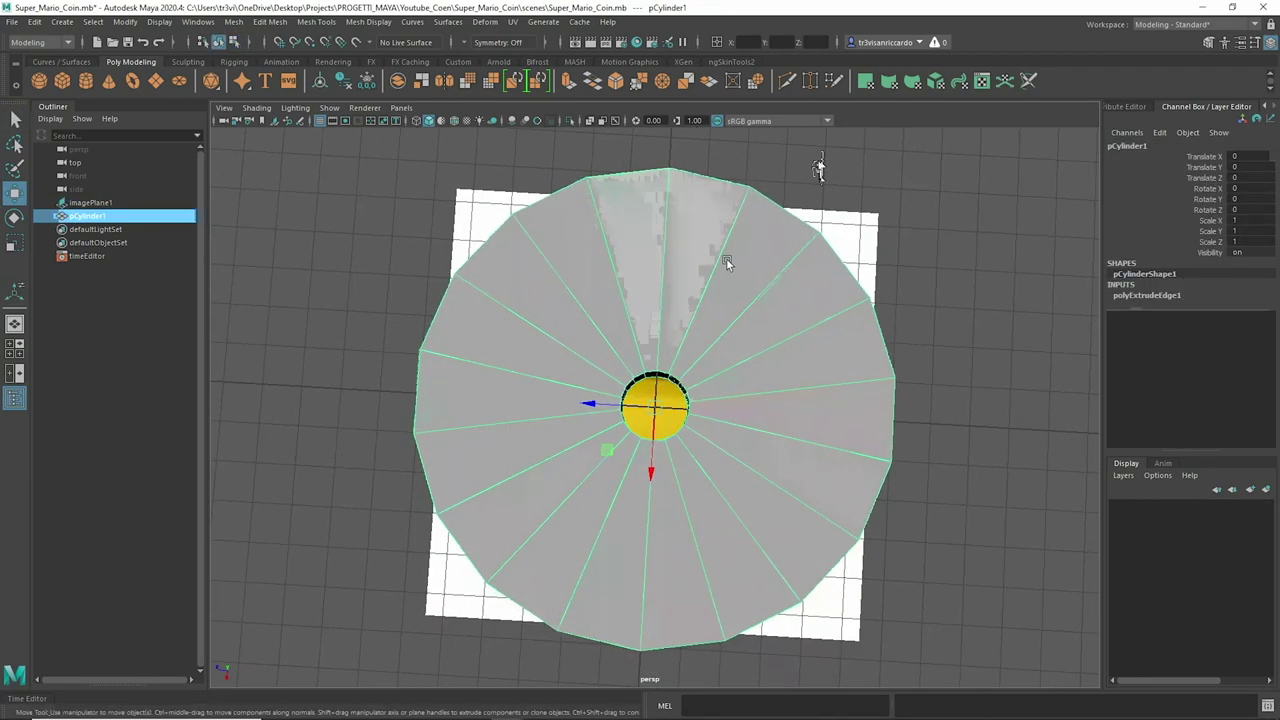
left_click_drag(721, 292, 647, 374, "alt")
key("q")
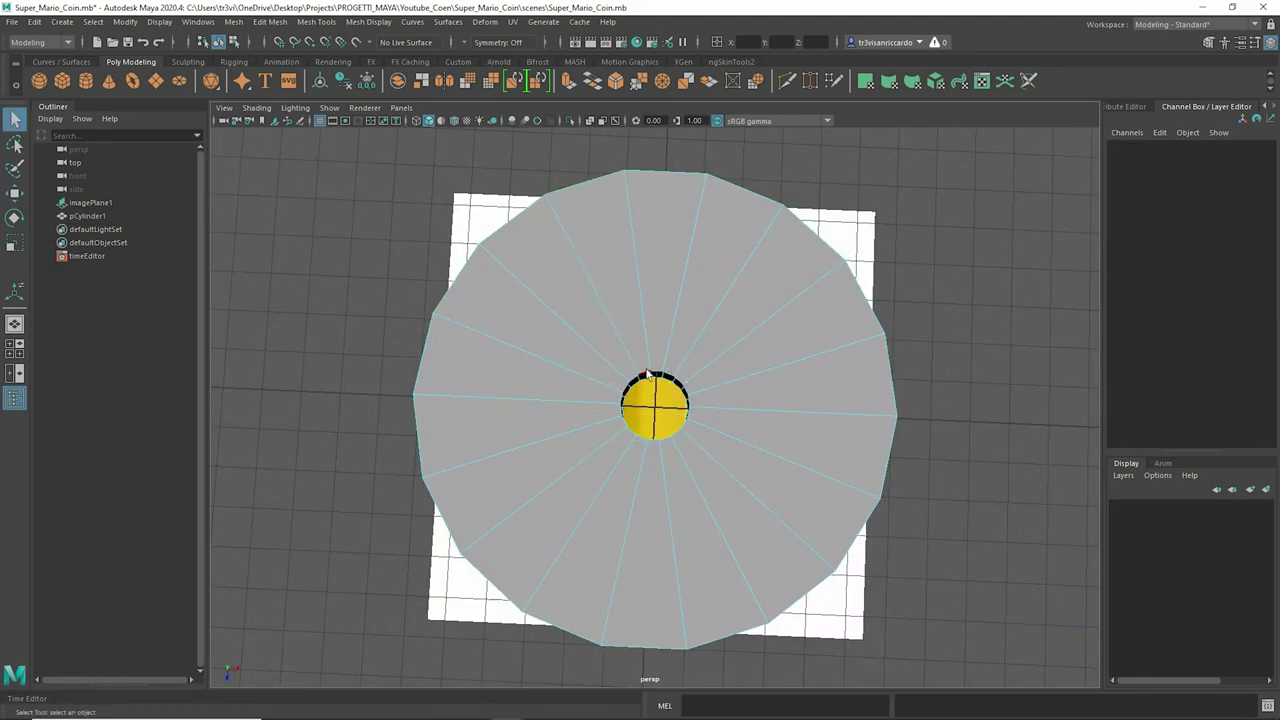
Step: Scale the central hole's edges into a tall, narrow rectangular strip
left_click_drag(652, 442, 668, 412, "alt")
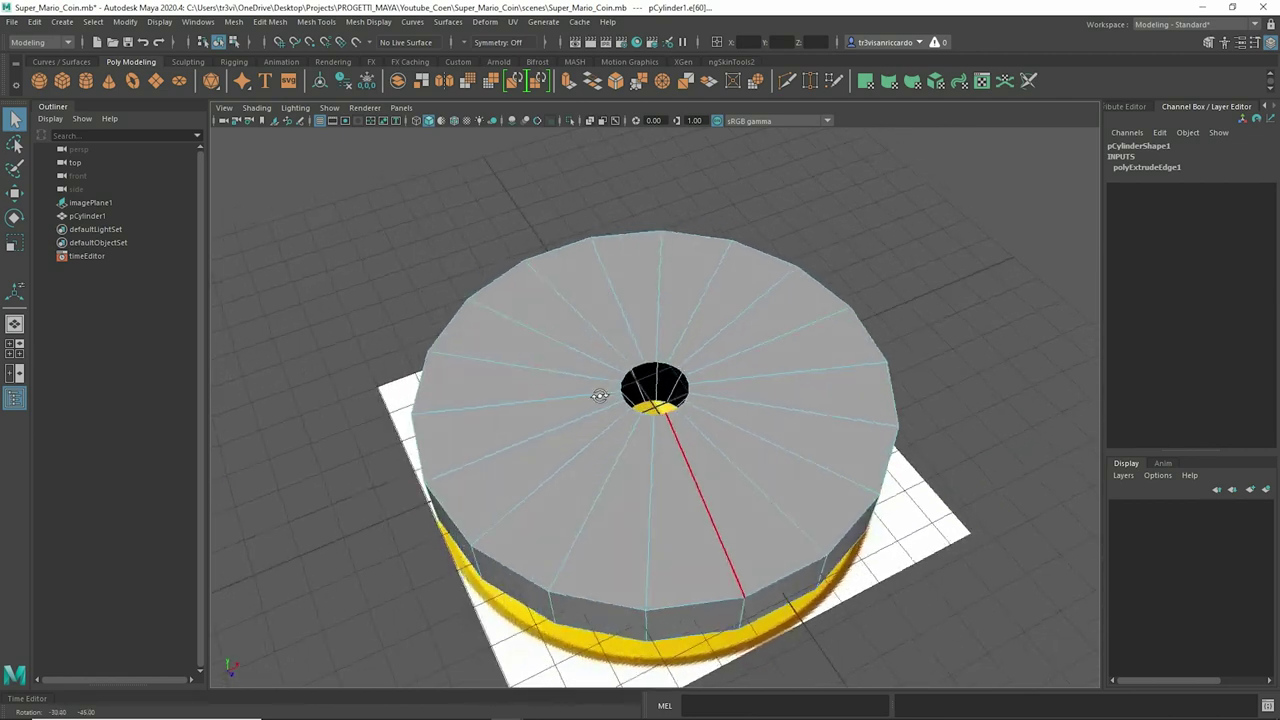
key("r")
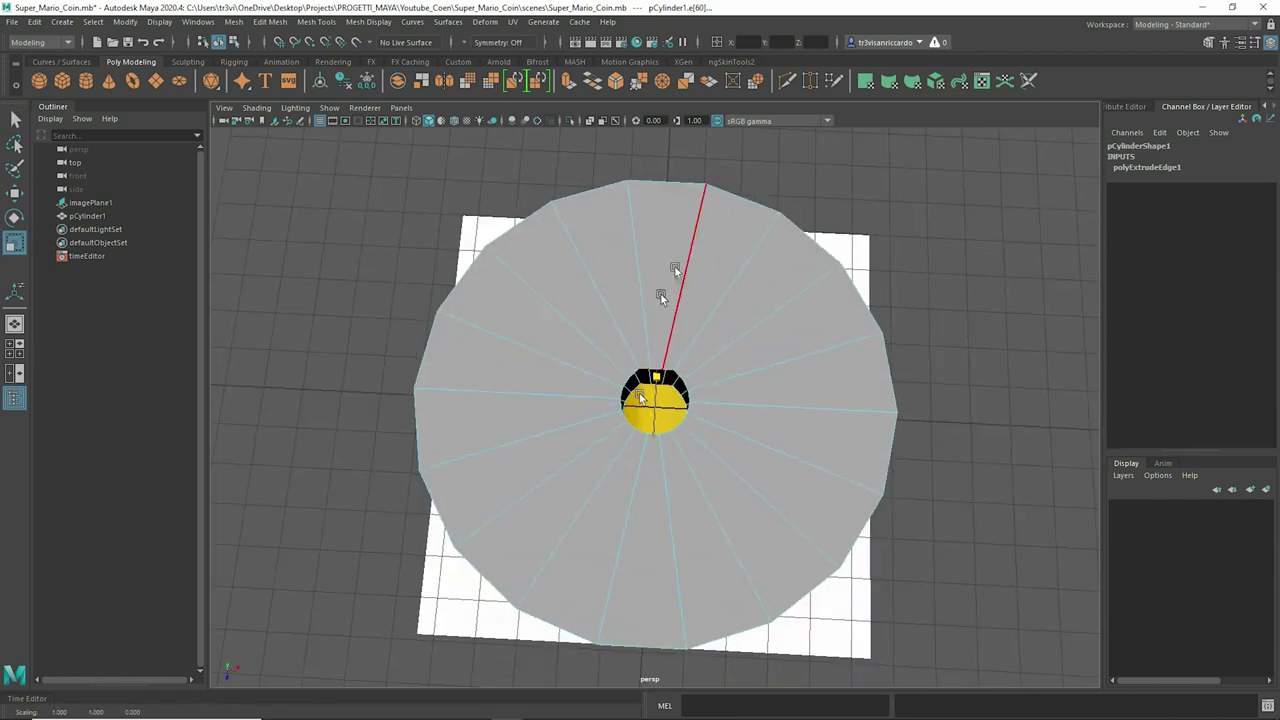
right_click_drag(661, 294, 611, 488, "alt")
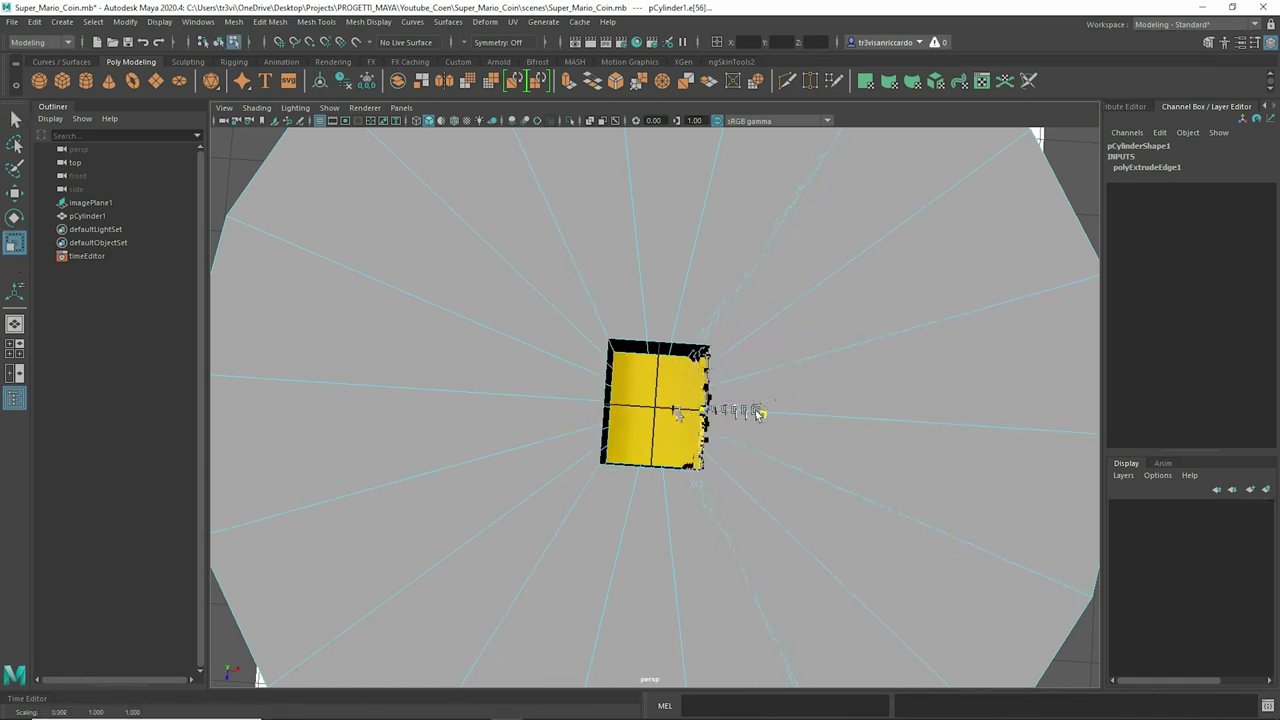
right_click_drag(676, 414, 734, 309, "alt")
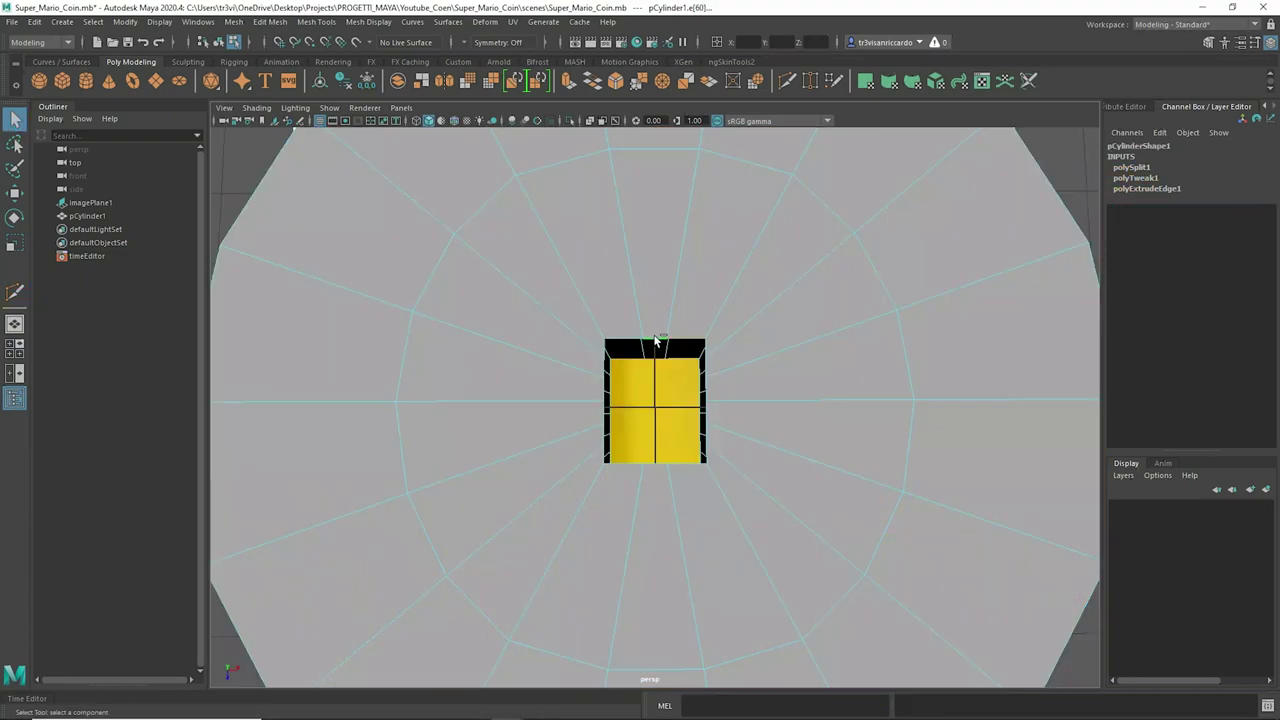
left_click_drag(620, 472, 672, 502, "alt")
mouse_move(660, 449)
left_mouse_down("alt")
mouse_move(654, 460)
mouse_move(660, 420)
left_mouse_up("alt")
Step: Check the slot against the reference in a maximized wireframe top view and adjust its edges
key("r")
key("space")
key("space")
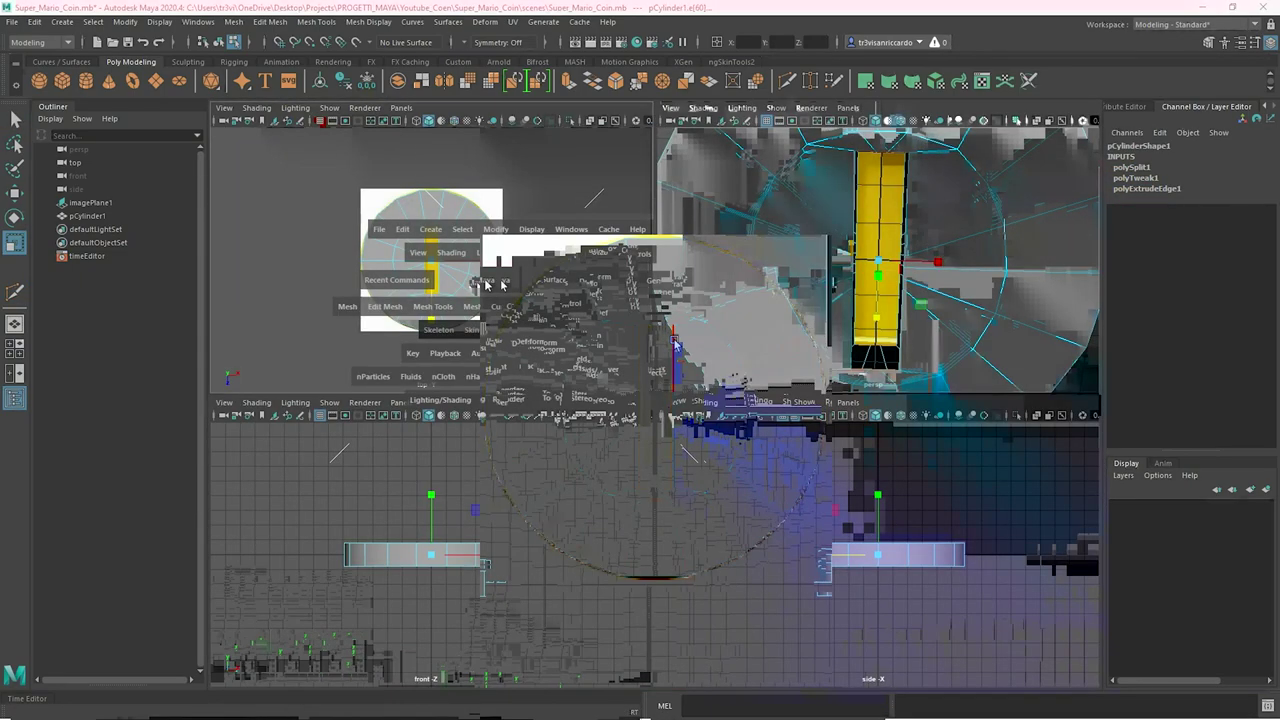
key("5")
key("4")
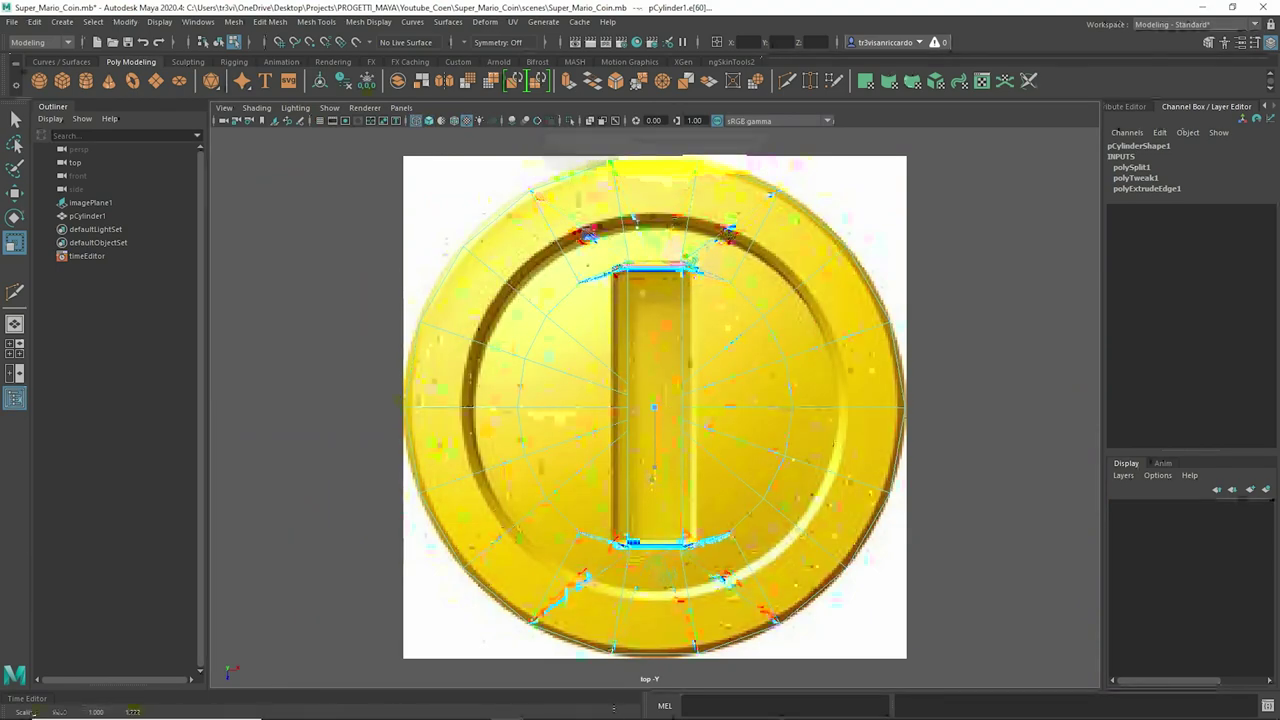
left_click(624, 487)
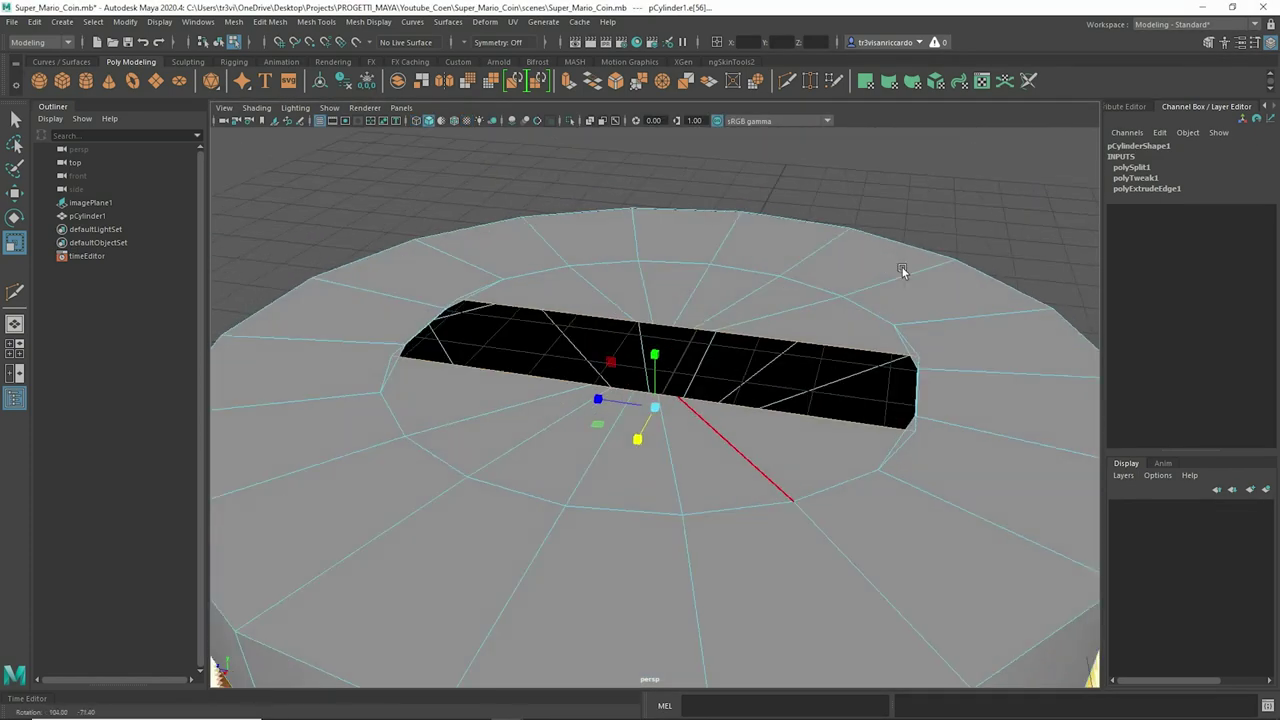
left_click_drag(741, 409, 395, 494, "alt")
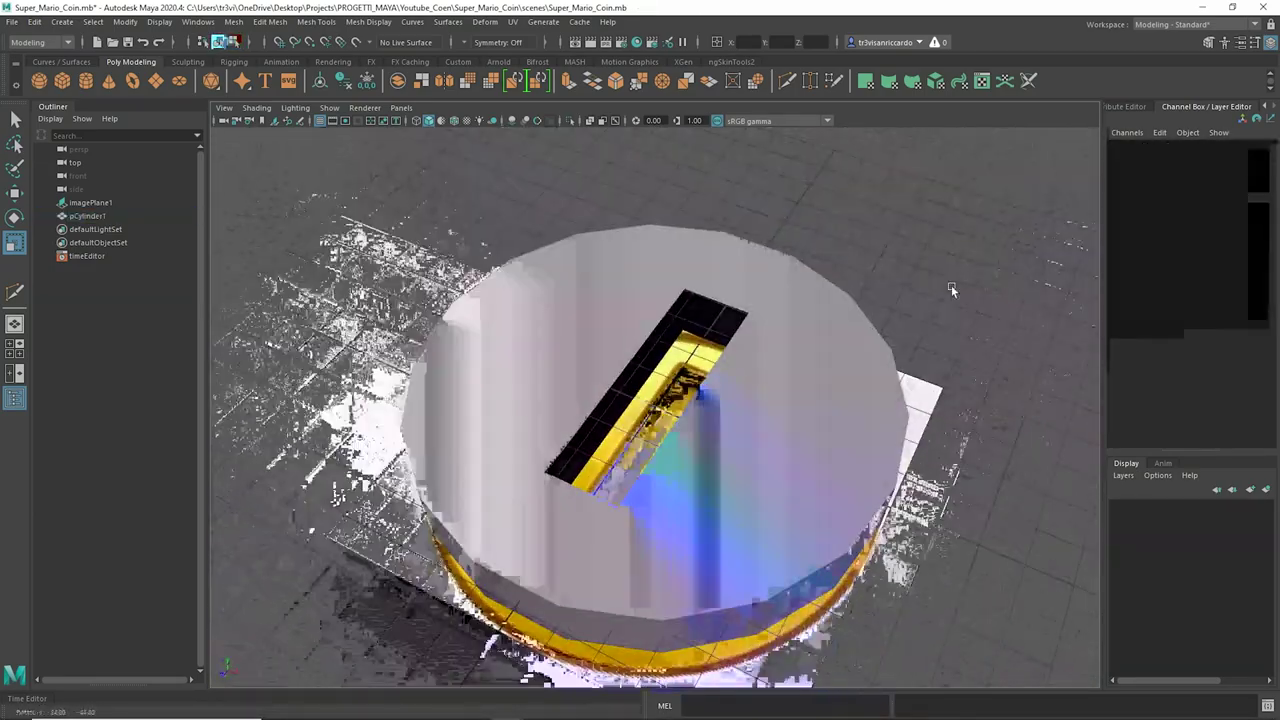
left_click_drag(952, 290, 798, 358, "alt")
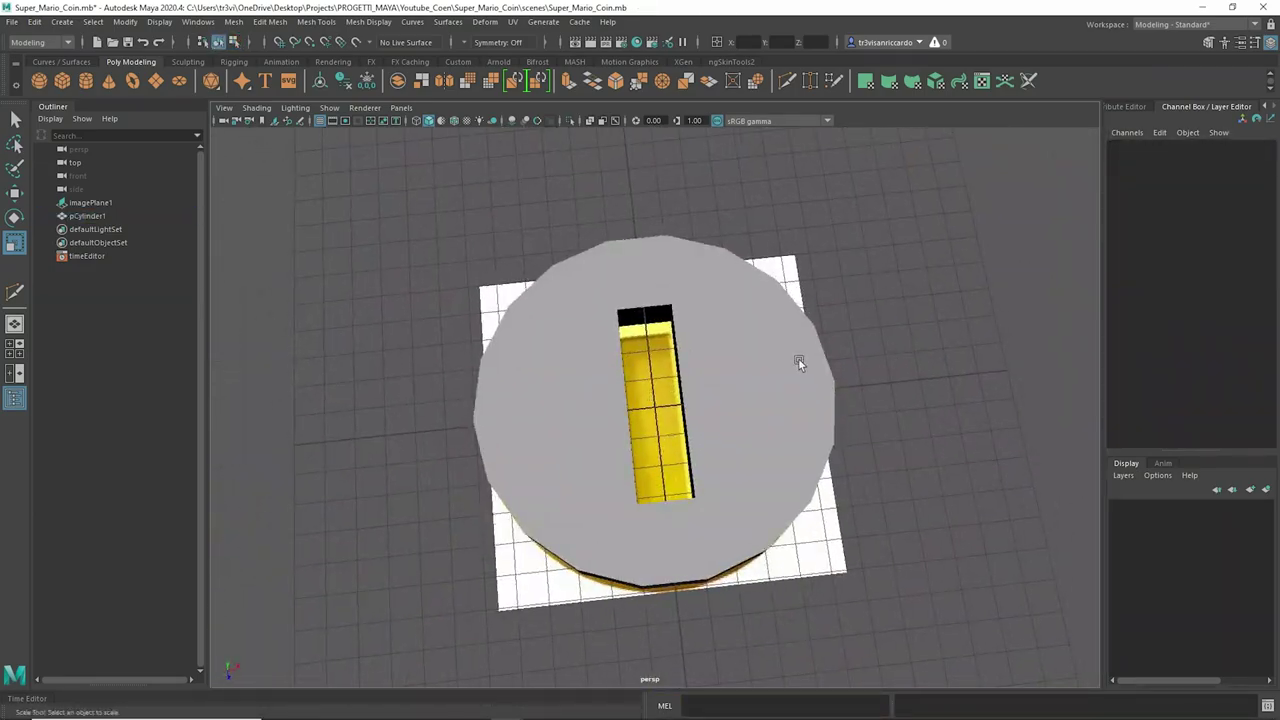
left_click(746, 394)
Step: Extrude the slot's edges twice in edge mode
key("f")
right_click(624, 232)
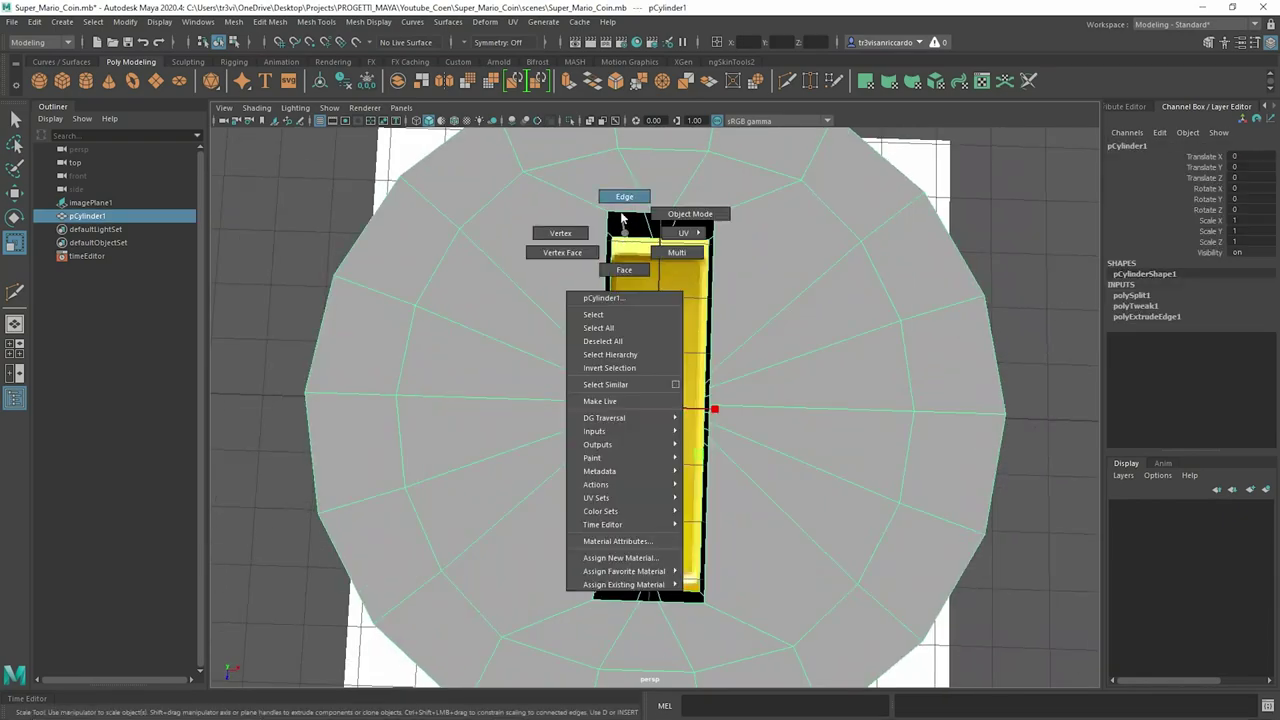
left_click(623, 222)
left_click_drag(619, 212, 656, 248, "alt")
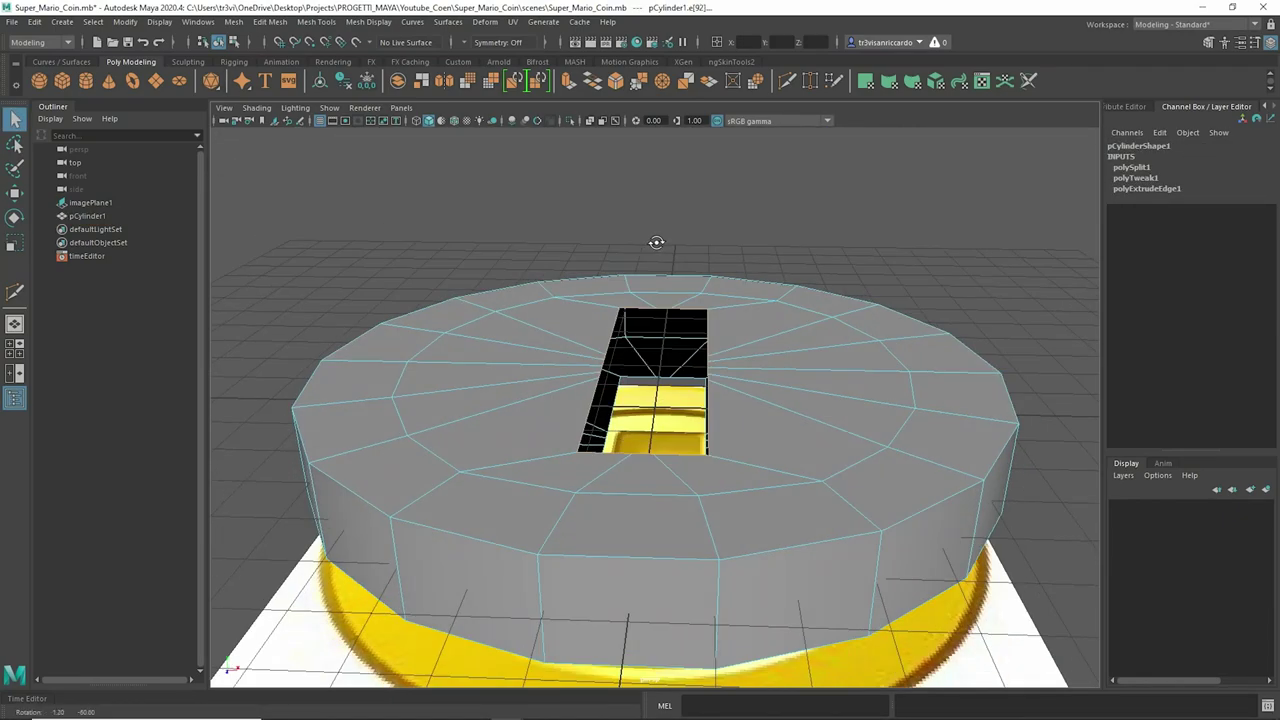
key("ctrl+e")
mouse_move(668, 322)
left_mouse_down("alt")
mouse_move(648, 400)
mouse_move(590, 410)
mouse_move(514, 235)
mouse_move(721, 460)
mouse_move(599, 259)
mouse_move(584, 261)
left_mouse_up("alt")
key("ctrl+e")
Step: Shrink the central slot faces to about half and fill the hole in the coin's centre
left_click(677, 527)
left_click(599, 259)
right_click_drag(584, 261, 616, 222)
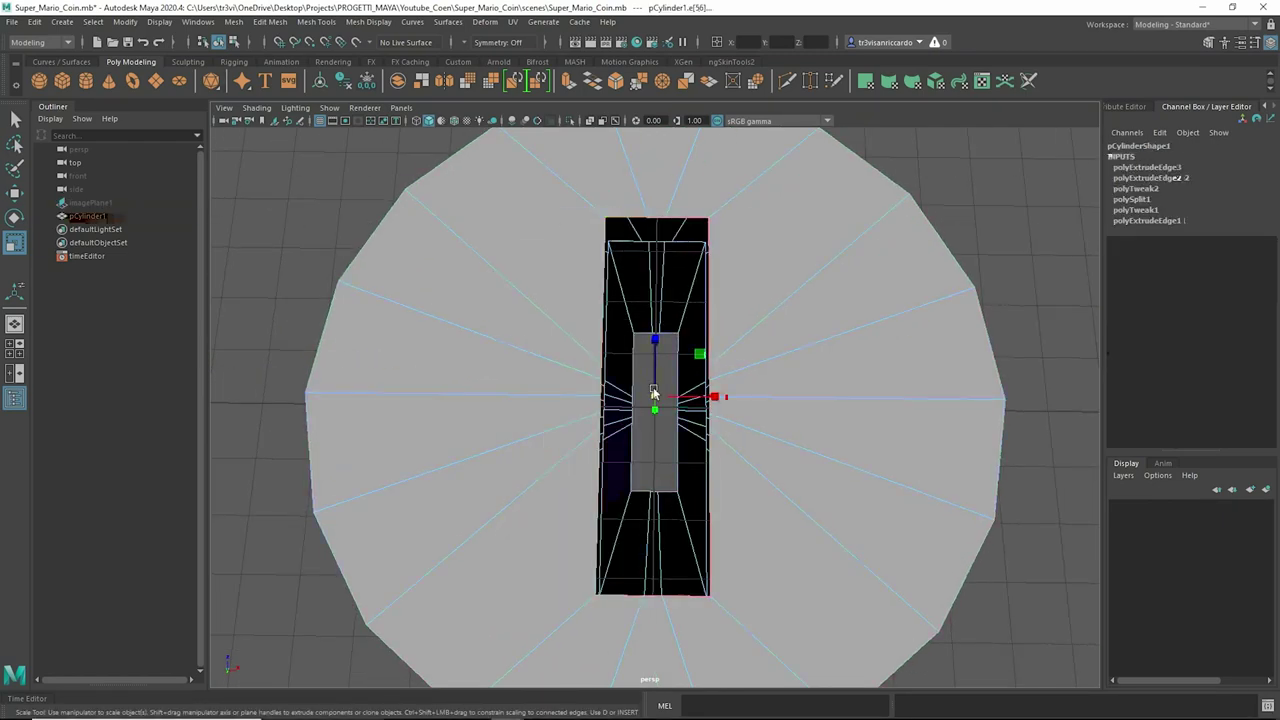
left_click_drag(652, 390, 560, 403)
scroll(729, 320, "up", 3)
scroll(720, 289, "up", 1)
right_click_drag(720, 289, 714, 382, "shift")
scroll(698, 447, "down", 3)
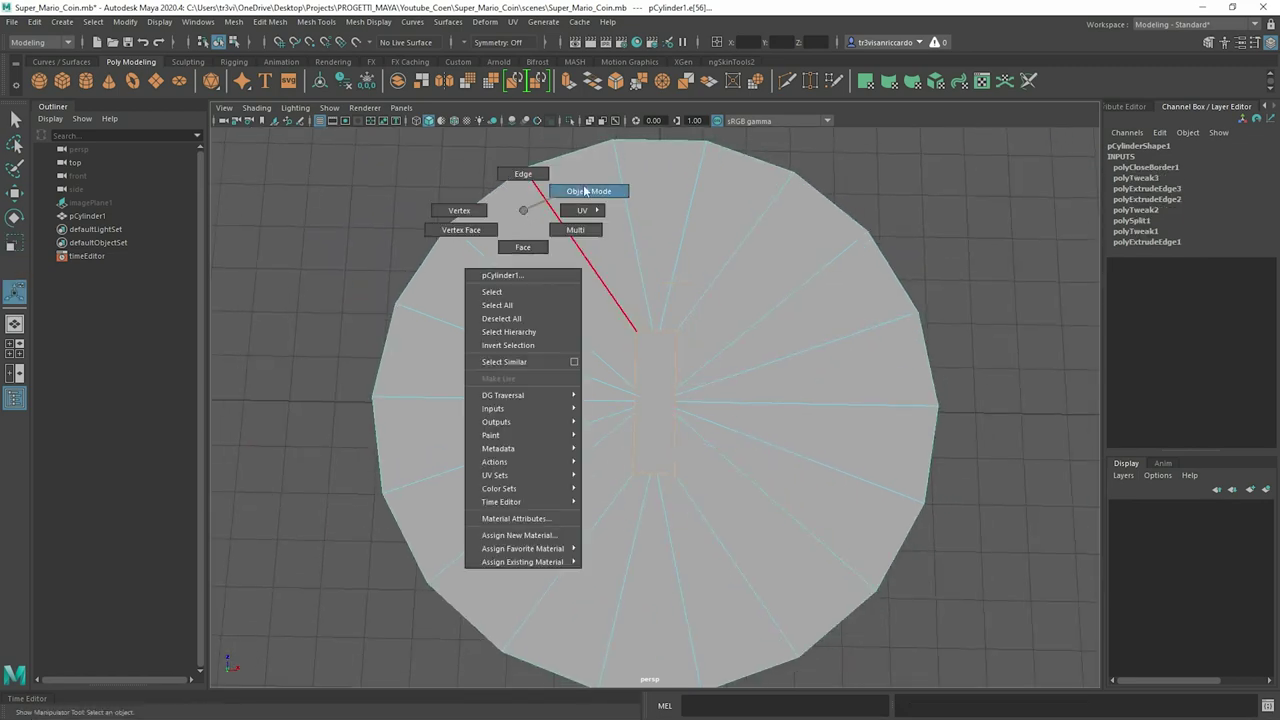
Step: Cut a new edge loop and make it circular with Circularize
right_click_drag(530, 208, 586, 195, "shift")
key("q")
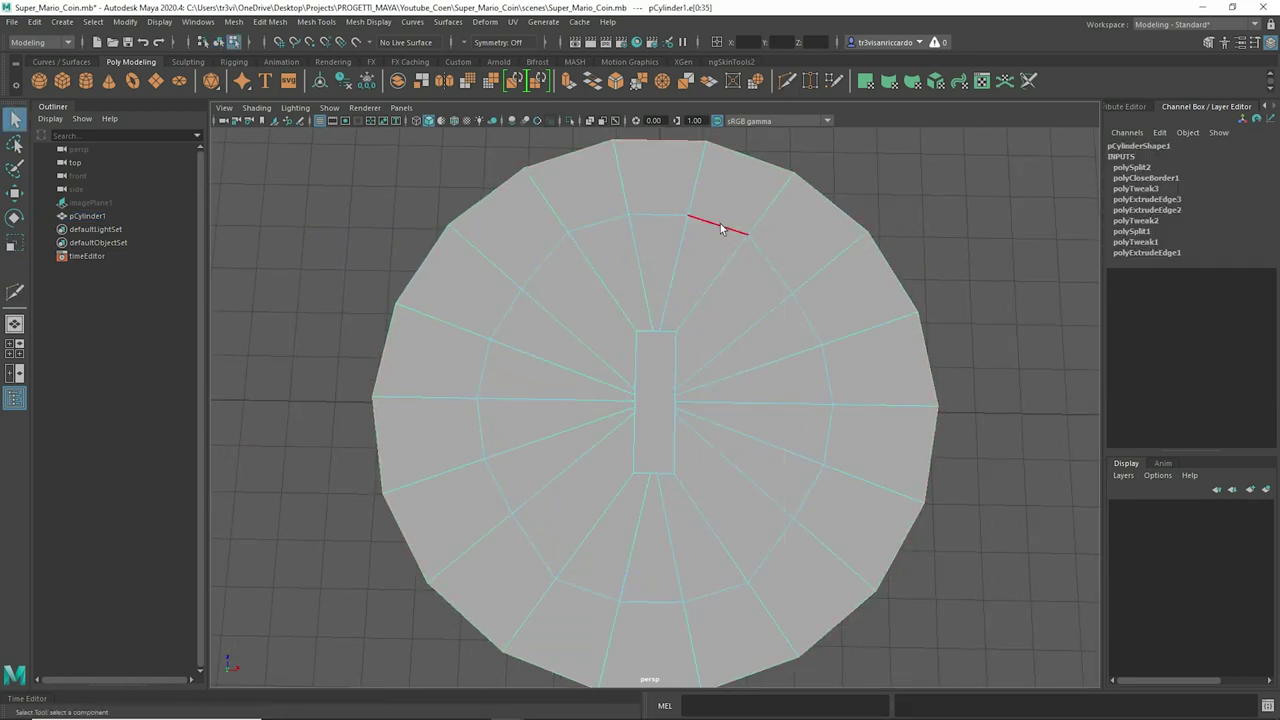
left_click(125, 21)
left_click(290, 96)
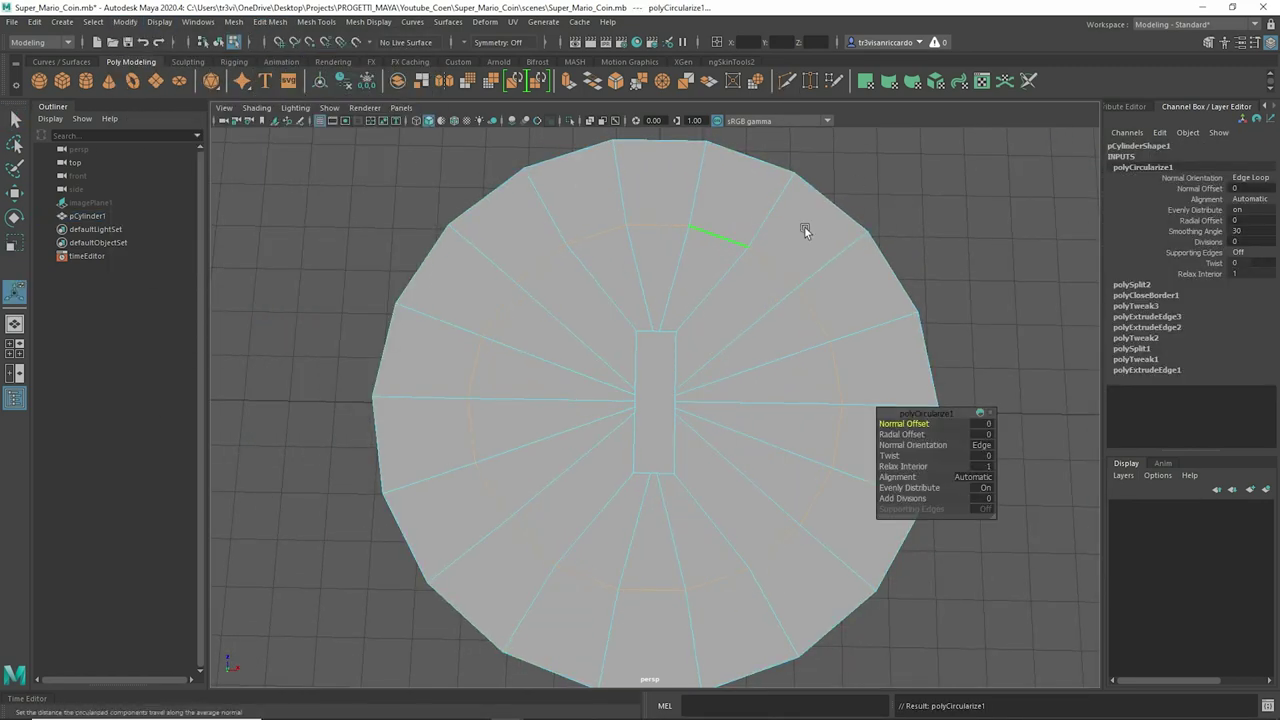
left_click(974, 195)
Step: Multi-Cut a vertical edge through the slot from top to bottom
left_click(648, 381)
scroll(679, 315, "up", 3)
right_click_drag(679, 315, 656, 249)
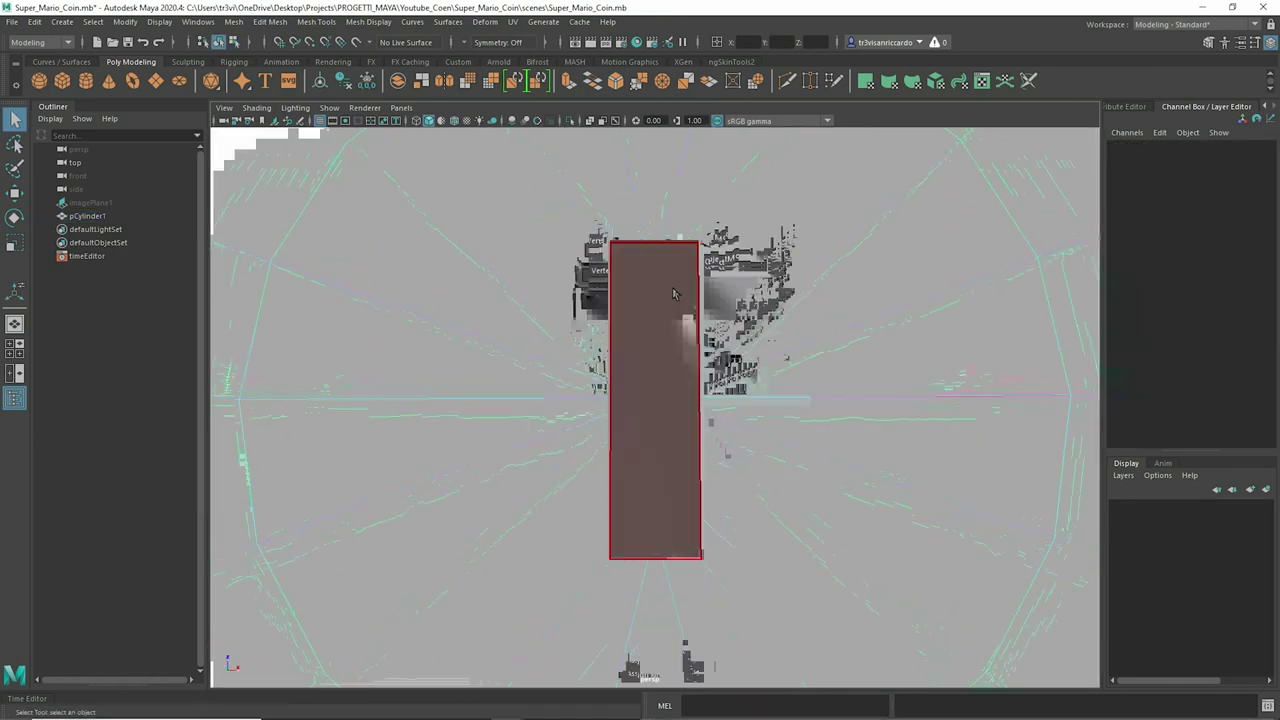
left_click(648, 561)
right_click(652, 567)
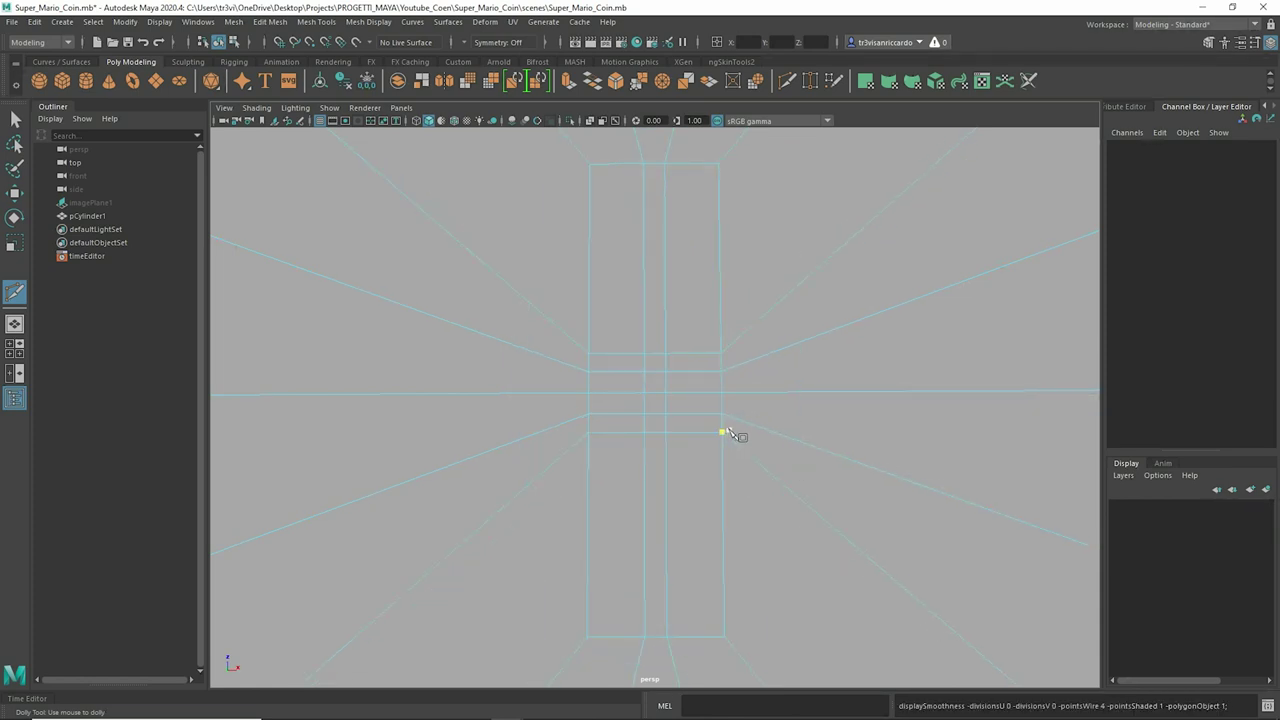
Step: Fill the remaining open holes and cut further edges around the slot, up to polySplit15
scroll(728, 433, "down", 5)
right_click_drag(732, 420, 773, 346)
mouse_move(773, 346)
left_mouse_down("alt")
mouse_move(726, 297)
mouse_move(666, 288)
left_mouse_up("alt")
scroll(677, 323, "up", 5)
right_click_drag(666, 288, 679, 268, "shift")
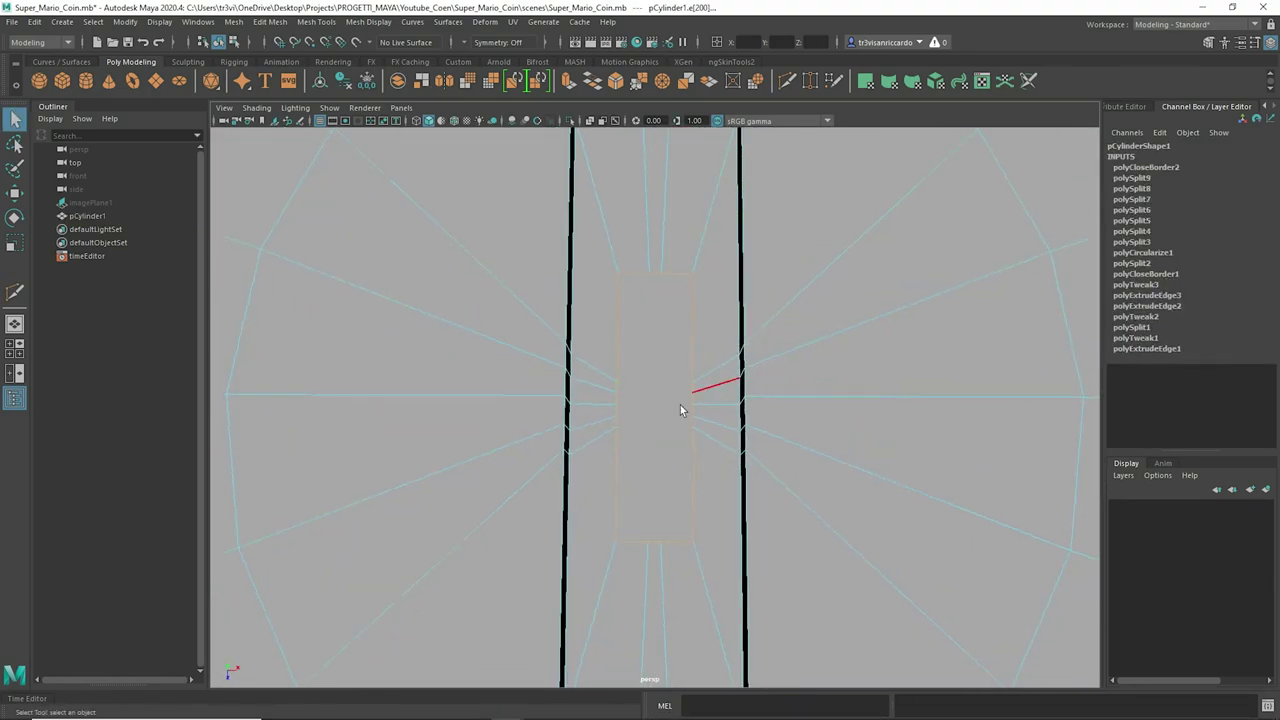
scroll(740, 290, "up", 2)
right_click_drag(720, 165, 653, 199)
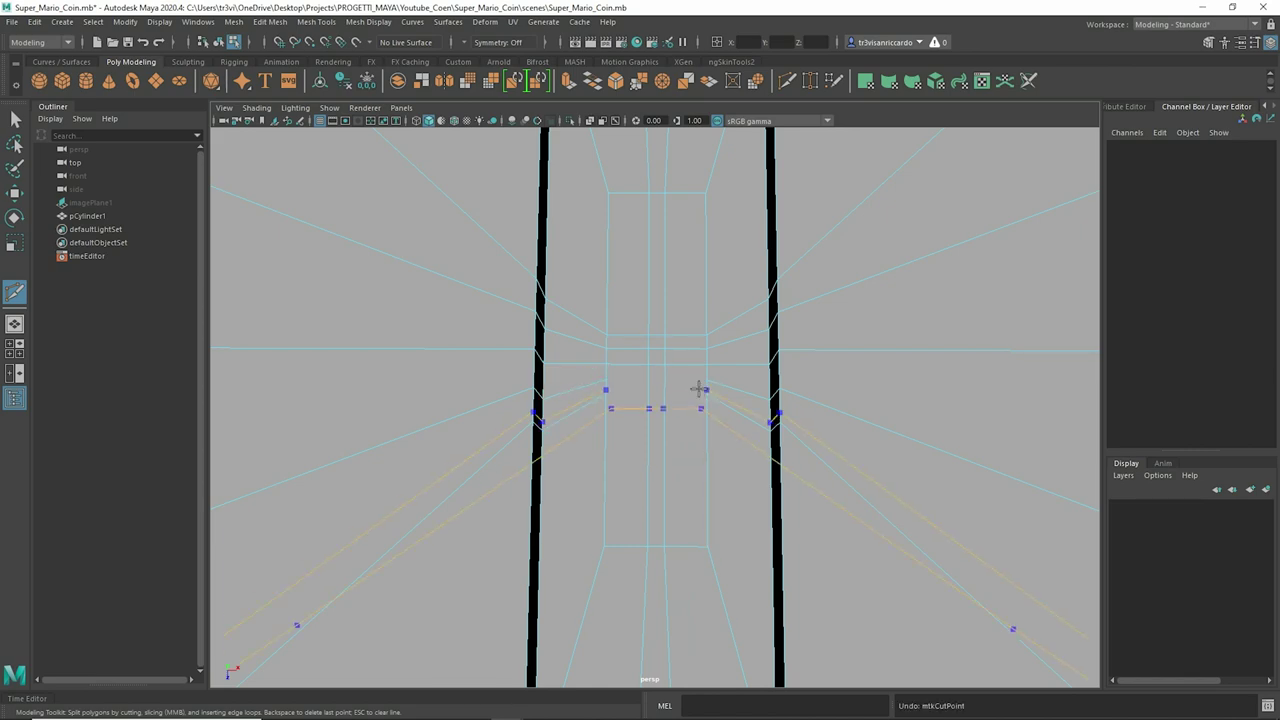
right_click_drag(703, 388, 672, 396, "alt")
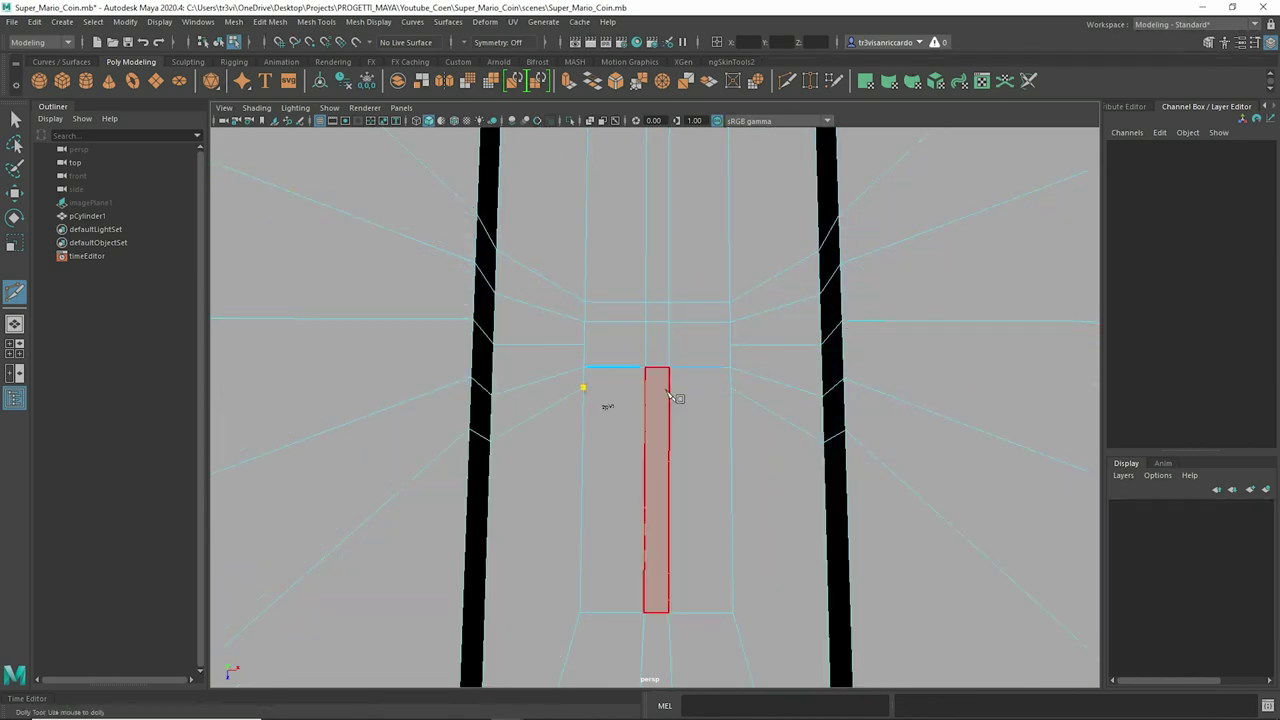
mouse_move(670, 393)
right_mouse_down("alt")
mouse_move(714, 357)
mouse_move(770, 345)
right_mouse_up("alt")
left_click_drag(770, 345, 839, 334, "alt")
right_click_drag(839, 334, 782, 313, "alt")
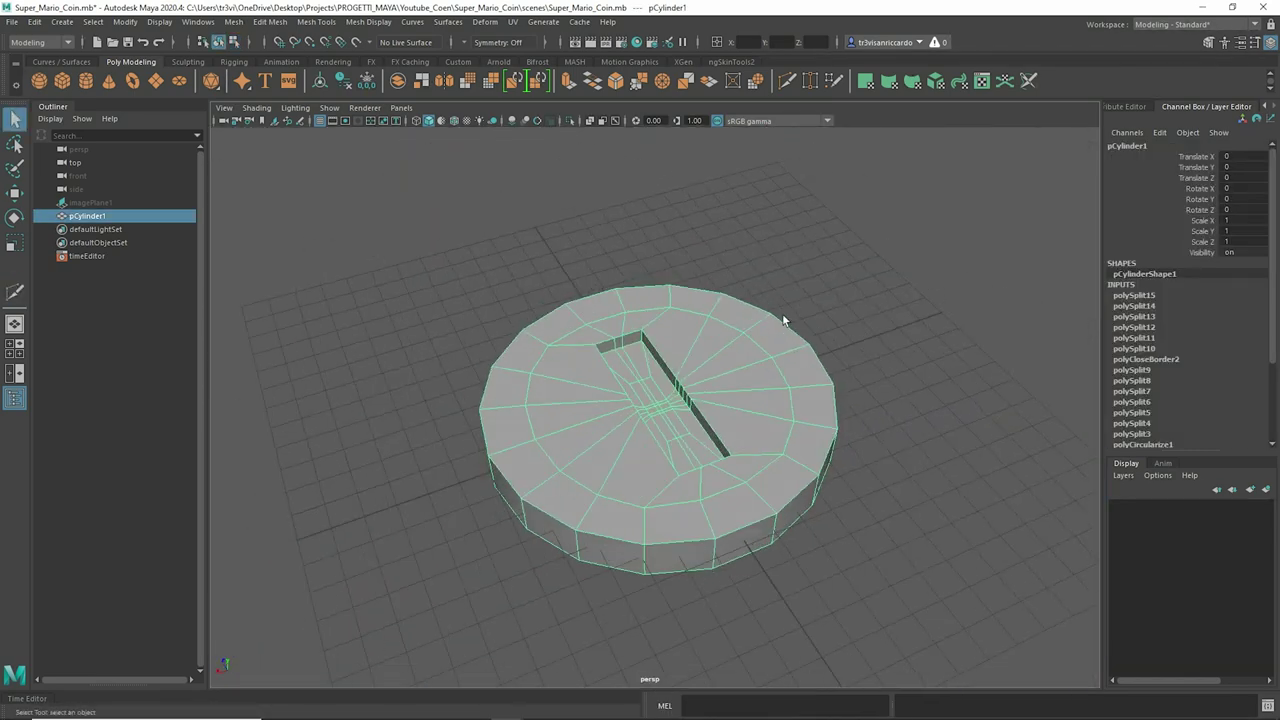
left_click(773, 273)
mouse_move(782, 313)
left_mouse_down("alt")
mouse_move(773, 273)
mouse_move(518, 339)
mouse_move(563, 385)
mouse_move(549, 378)
left_mouse_up("alt")
Step: Show imagePlane1 in top view, then circularize and scale the inner ring loop to match it
left_click(518, 339)
left_click(89, 202)
key("h")
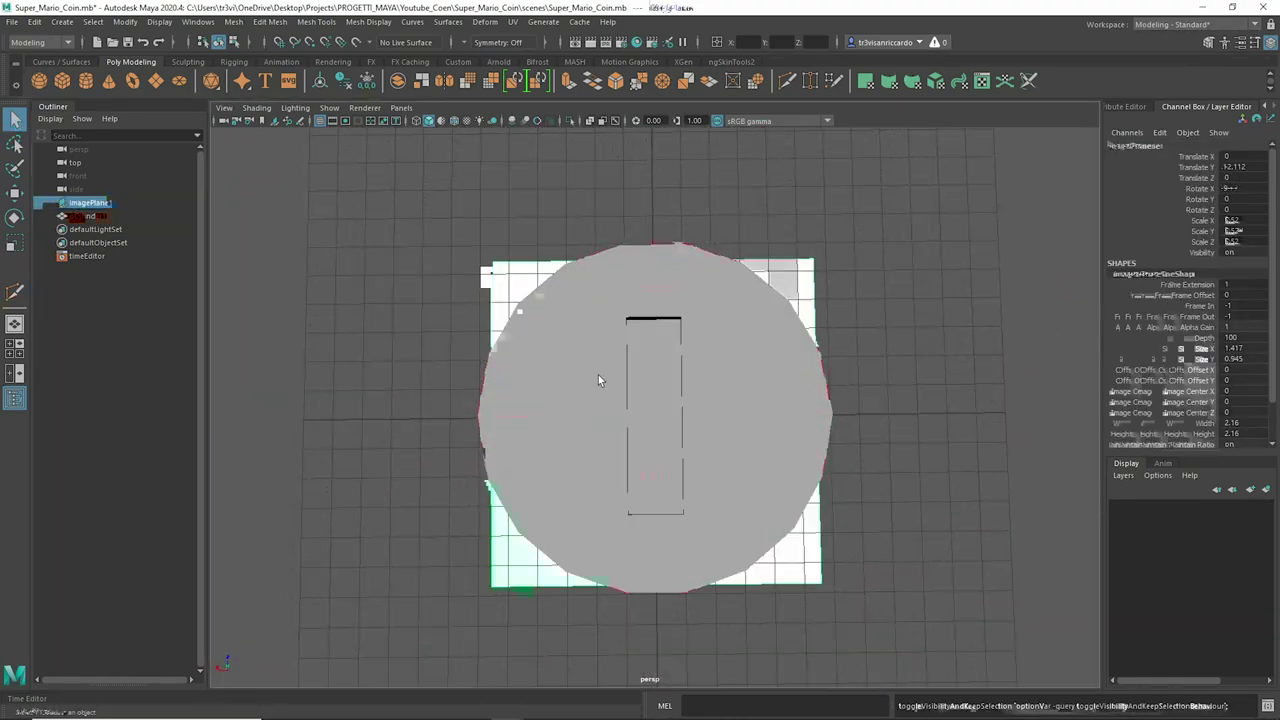
key("space")
right_click_drag(590, 272, 601, 255)
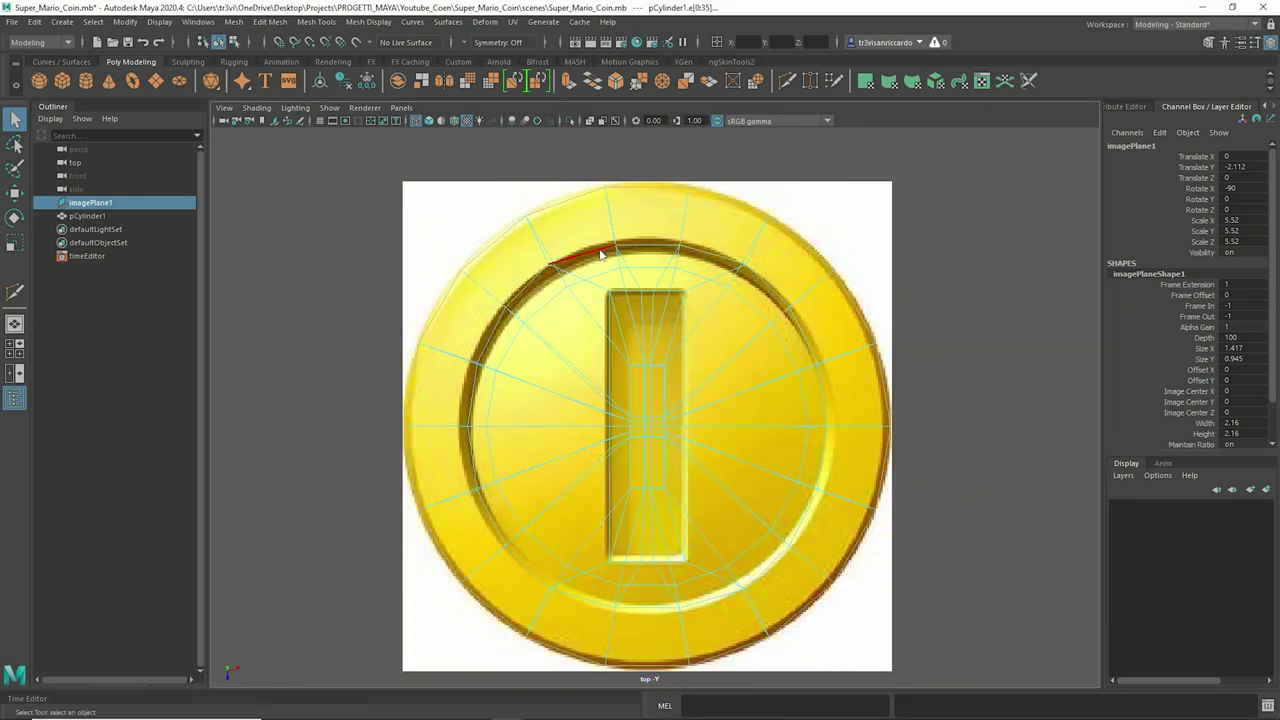
double_click(601, 255)
left_click(233, 21)
left_click(302, 97)
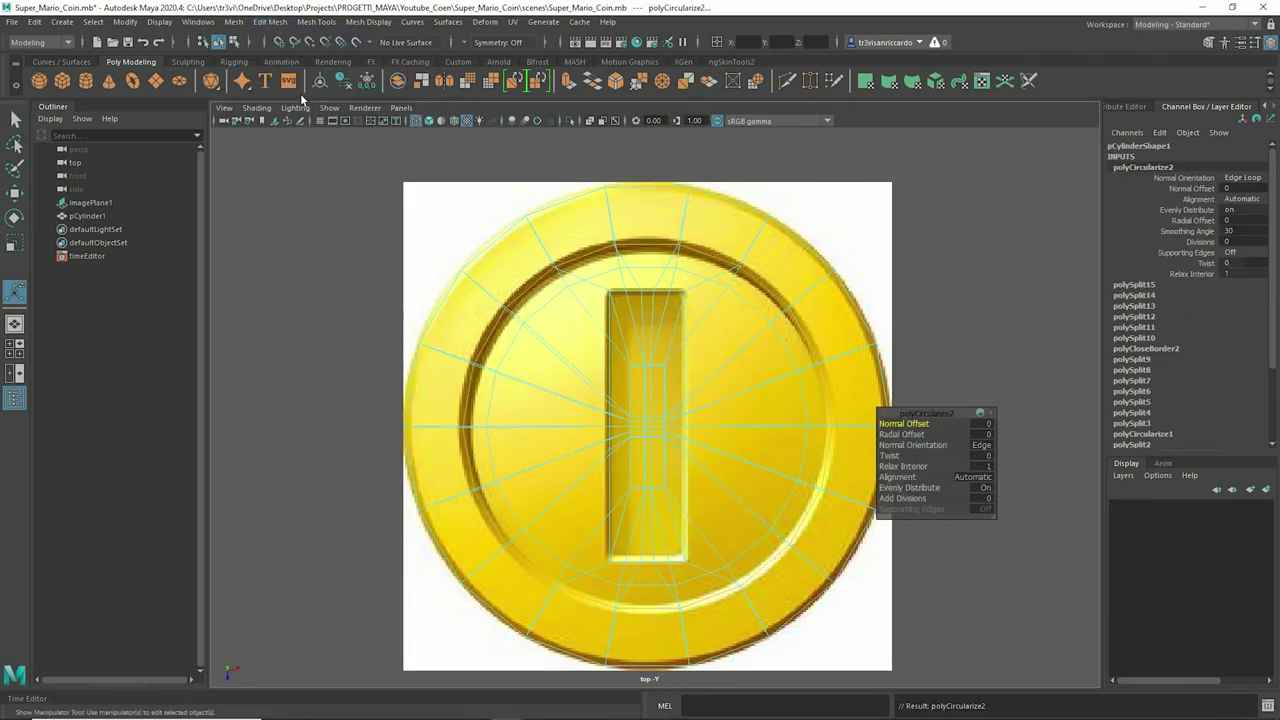
key("r")
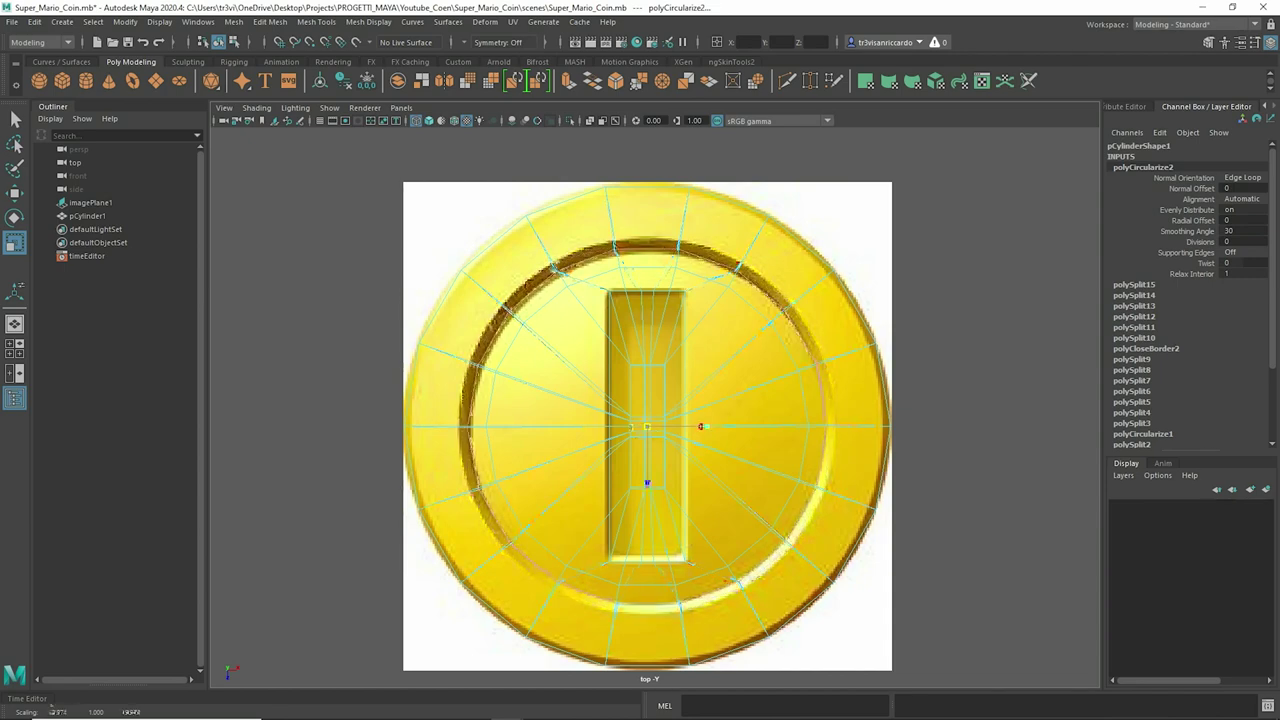
Step: Extrude the coin's outer ring faces upward into a raised rim
key("space")
key("space")
right_click_drag(634, 229, 623, 191)
mouse_move(624, 426)
left_mouse_down("alt")
mouse_move(653, 383)
mouse_move(757, 386)
mouse_move(480, 414)
mouse_move(469, 392)
left_mouse_up("alt")
key("ctrl+e")
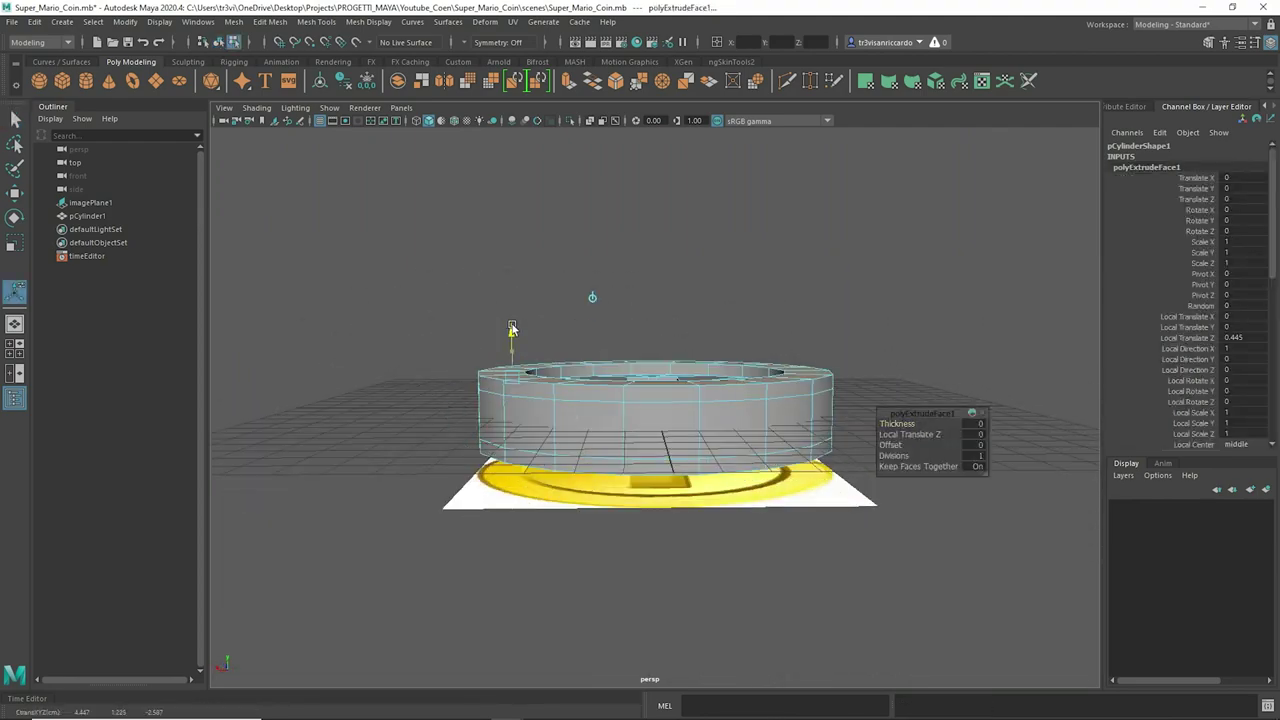
left_click_drag(511, 330, 429, 385, "alt")
Step: Select the raised rim's top faces and inspect the coin from several angles
key("F8")
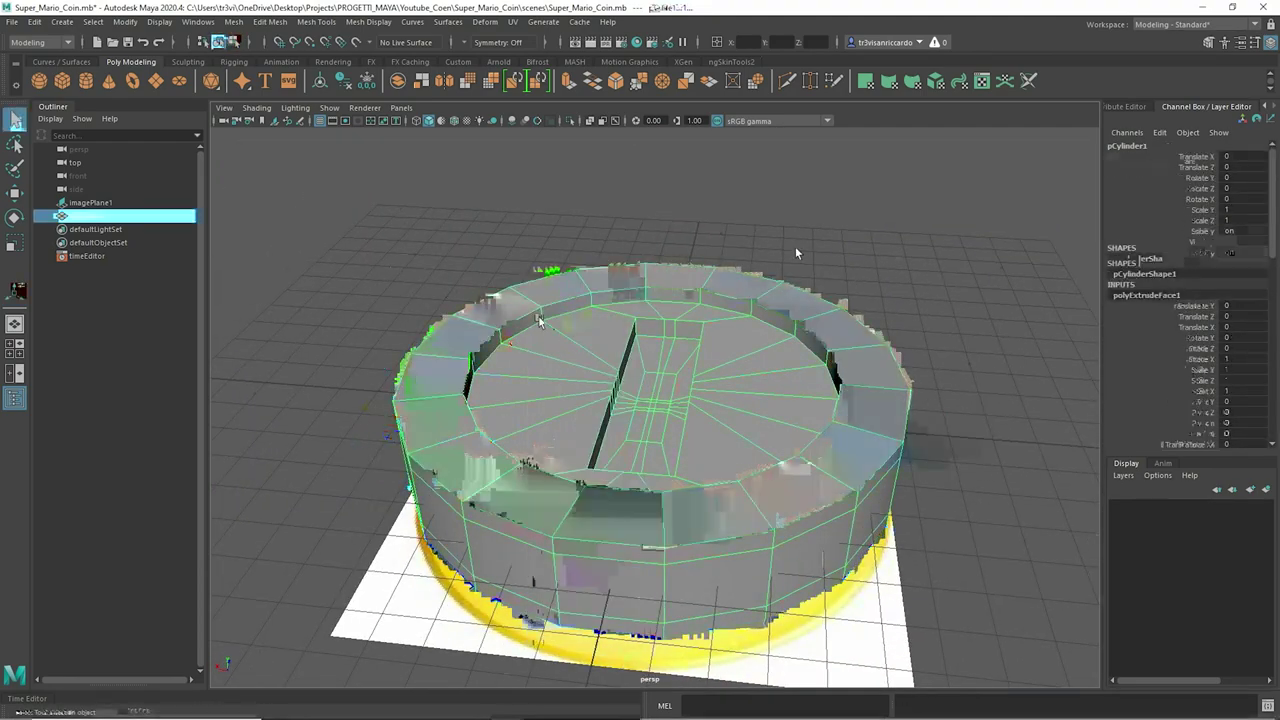
left_click_drag(757, 257, 698, 306, "alt")
scroll(649, 365, "down", 3)
key("r")
scroll(700, 300, "up", 5)
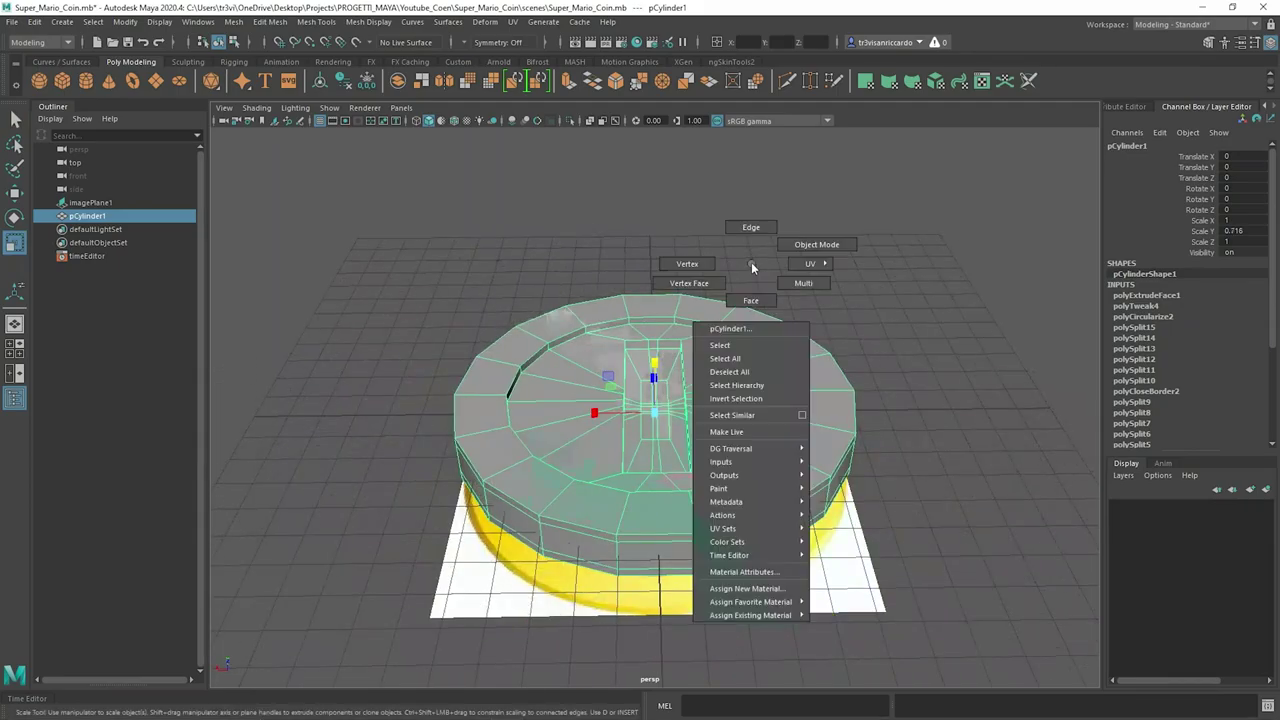
scroll(798, 275, "up", 3)
right_click(800, 300)
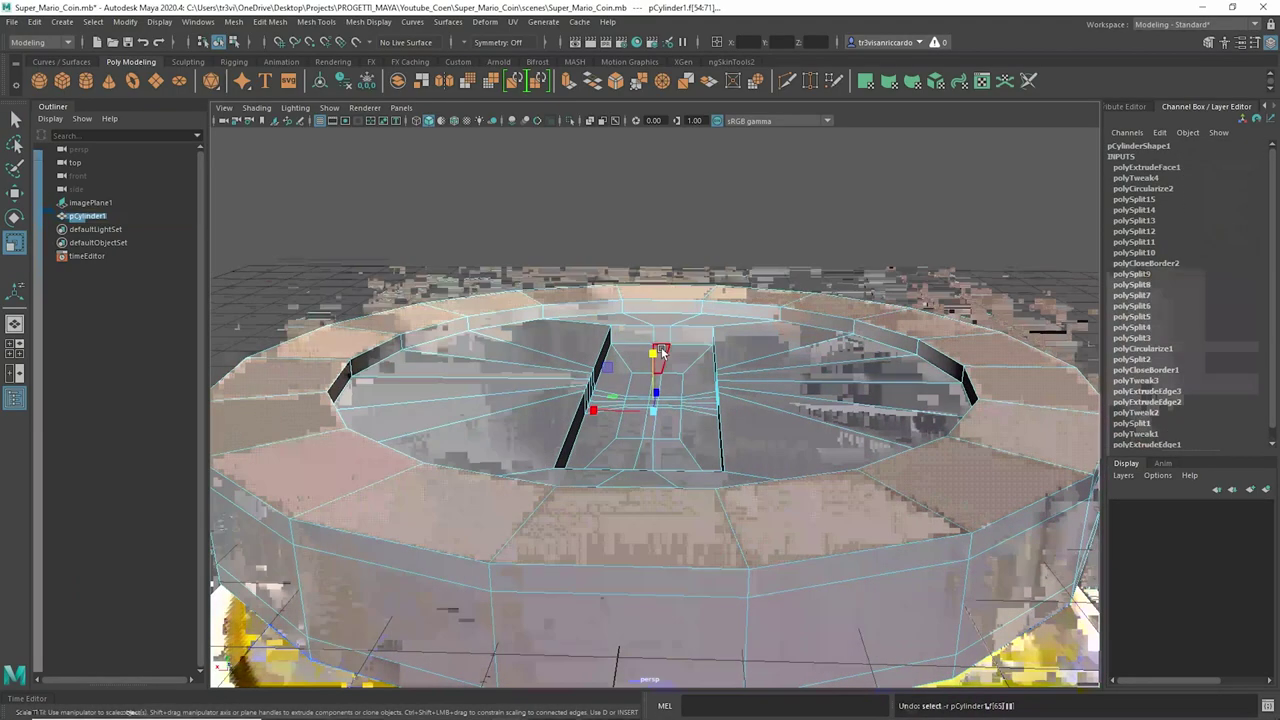
left_click_drag(652, 352, 652, 348)
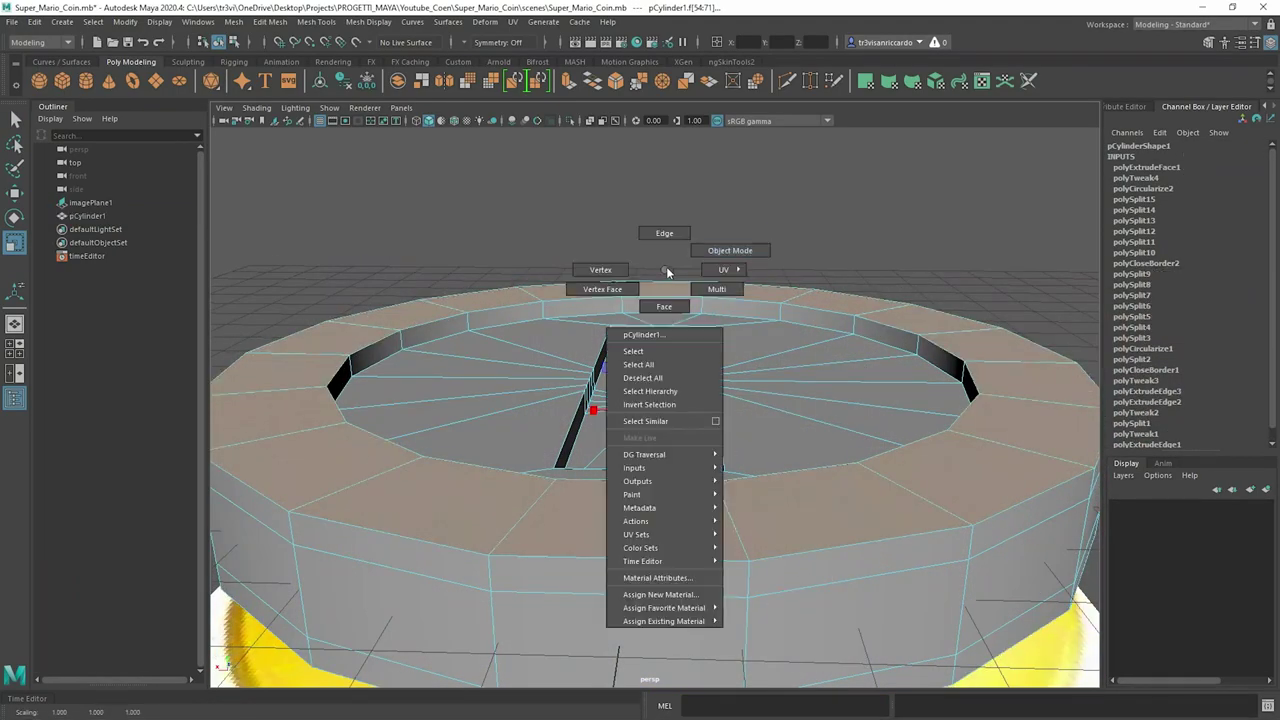
right_click_drag(680, 238, 737, 210)
left_click_drag(737, 210, 783, 377, "alt")
scroll(783, 377, "down", 2)
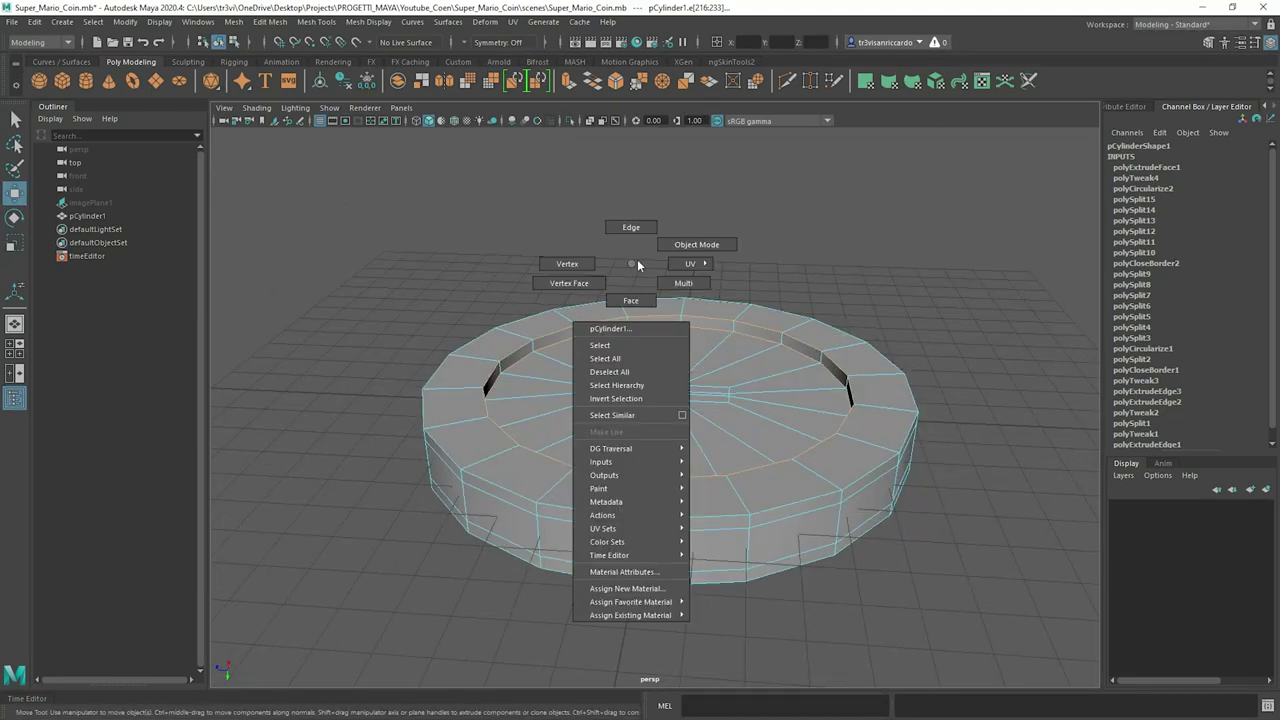
mouse_move(660, 420)
left_mouse_down("alt")
mouse_move(771, 434)
mouse_move(609, 250)
mouse_move(595, 146)
left_mouse_up("alt")
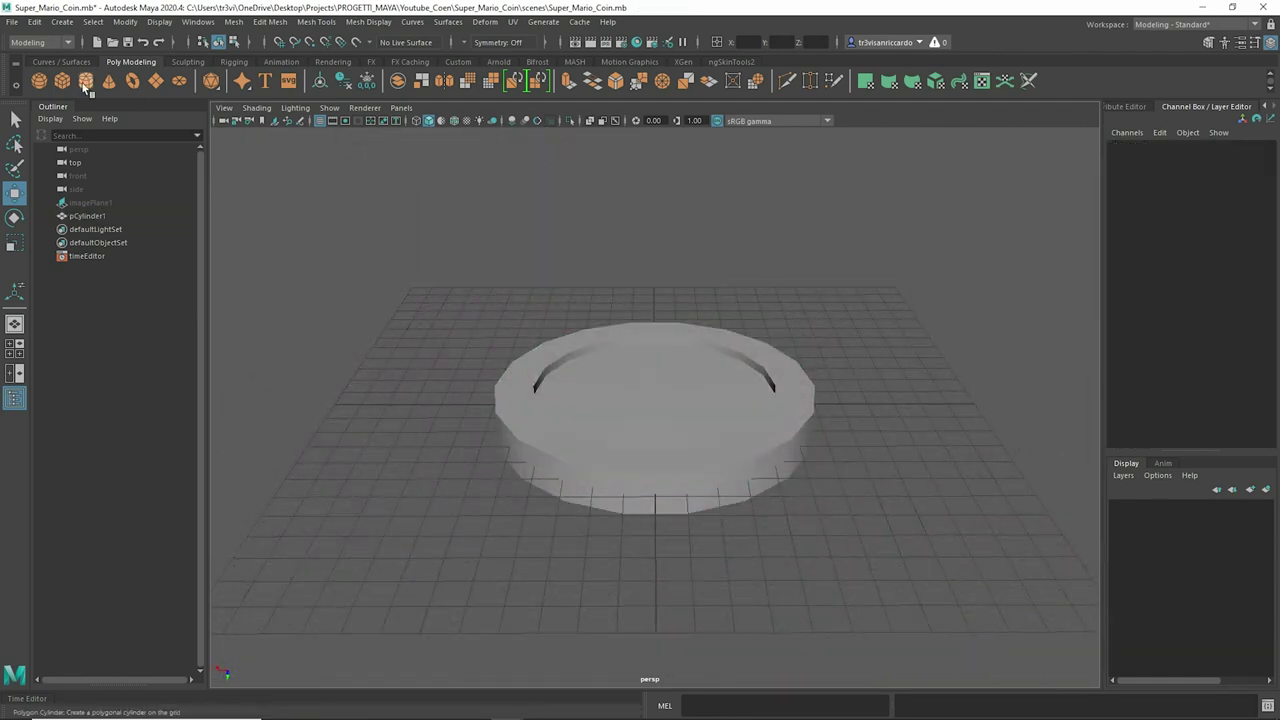
Step: Create a new cylinder, isolate it, and scale it wider and flat into a thin disc
right_click_drag(651, 233, 672, 389, "shift")
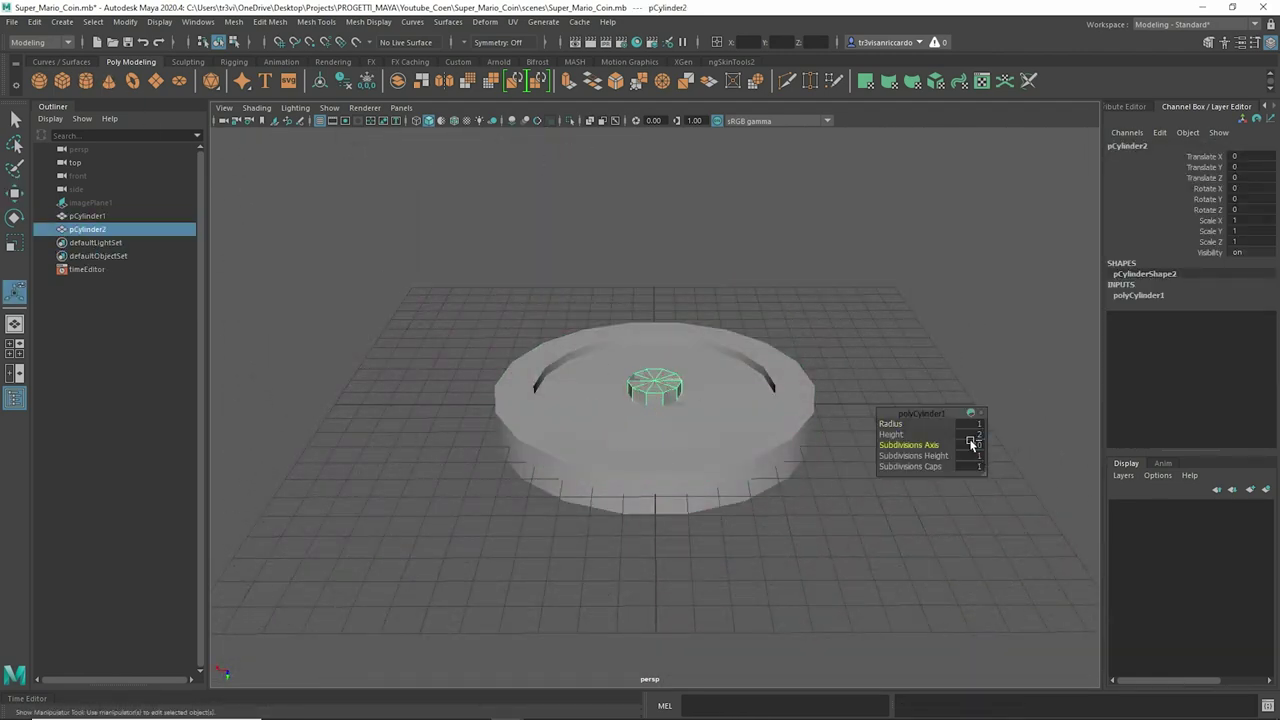
key("ctrl+1")
key("r")
middle_click_drag(708, 420, 760, 420)
mouse_move(760, 420)
left_mouse_down("alt")
mouse_move(683, 432)
mouse_move(685, 465)
left_mouse_up("alt")
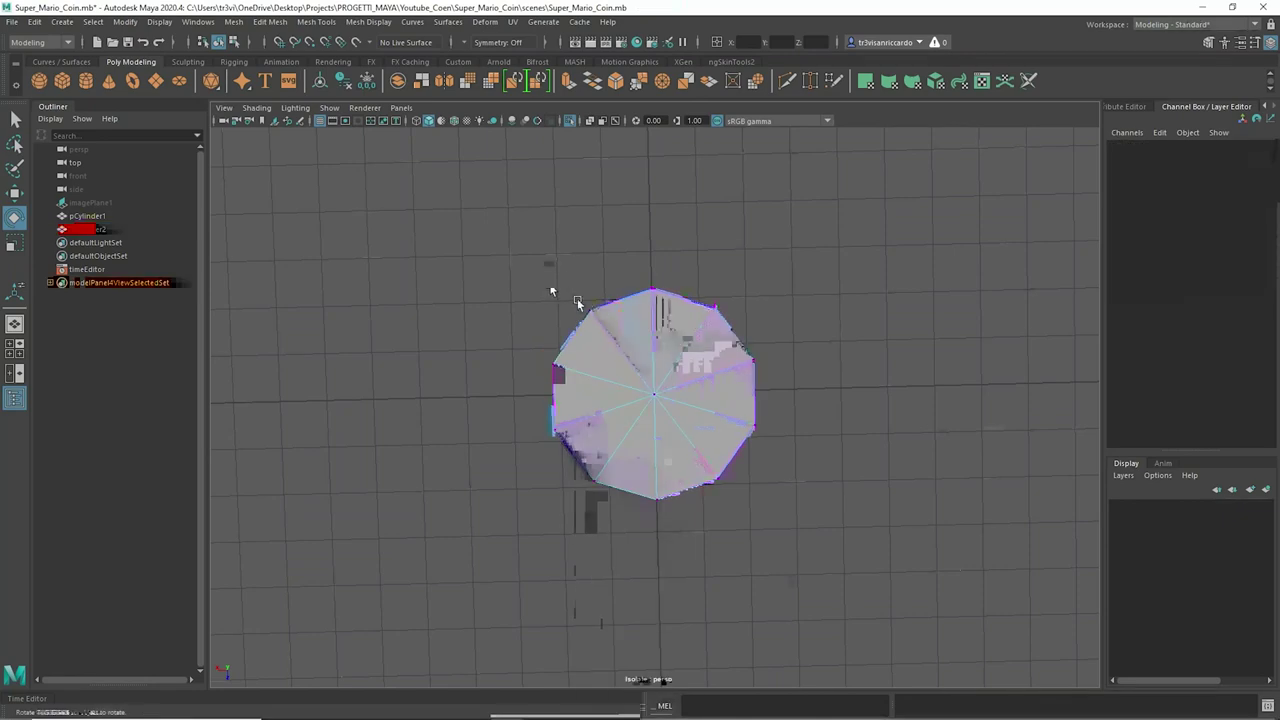
key("r")
left_click_drag(665, 404, 658, 480, "alt")
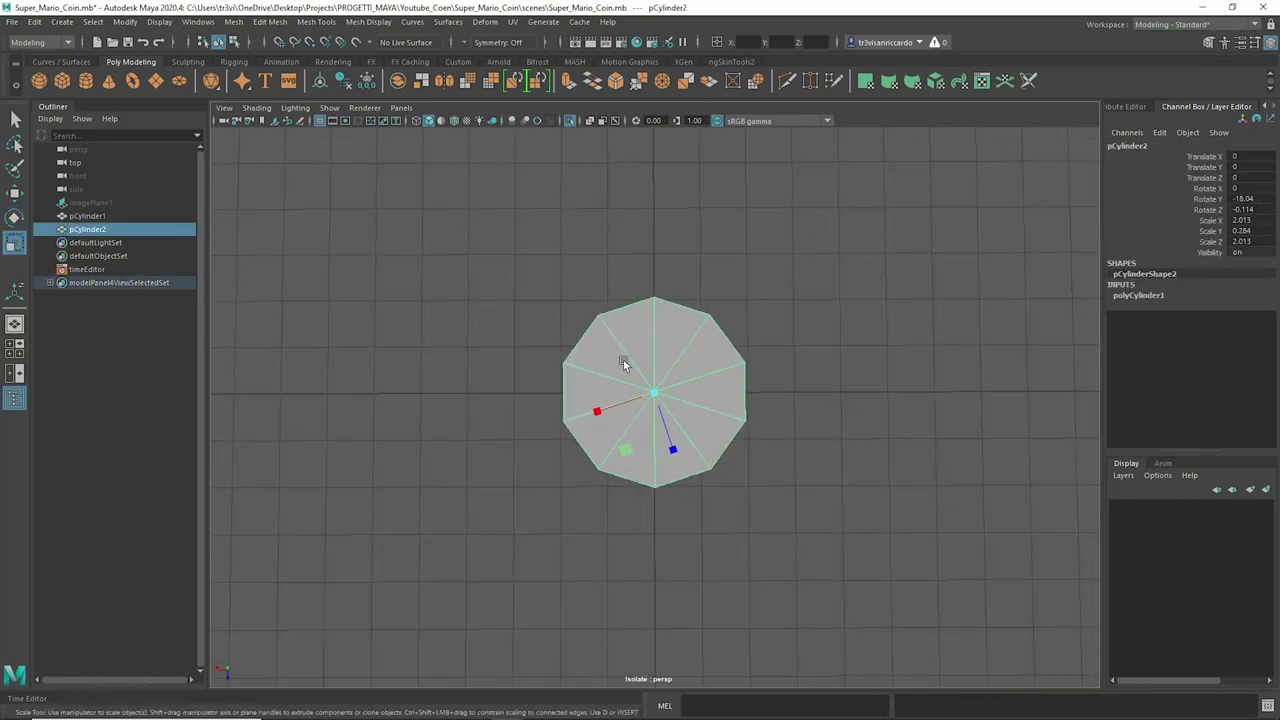
left_click_drag(575, 272, 621, 340)
Step: Scale every other outer vertex inward to form a five-pointed star
left_click(654, 487, "shift")
left_click(745, 421, "shift")
left_click(709, 316, "shift")
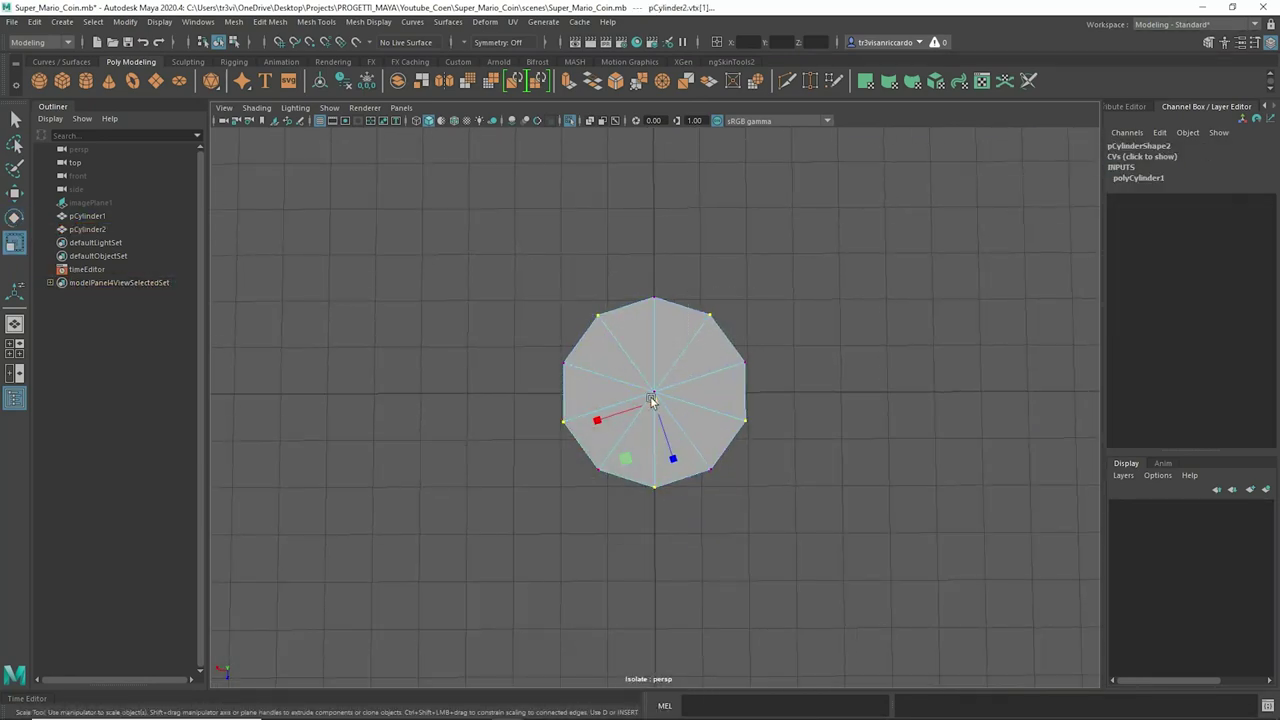
left_click_drag(593, 412, 724, 443, "alt")
right_click_drag(724, 400, 840, 315)
mouse_move(760, 360)
left_mouse_down("alt")
mouse_move(672, 399)
mouse_move(678, 413)
left_mouse_up("alt")
Step: Select the star's faces and inspect the star from several angles in vertex and object modes
right_click_drag(678, 413, 650, 420)
mouse_move(650, 420)
left_mouse_down("alt")
mouse_move(620, 349)
mouse_move(581, 438)
left_mouse_up("alt")
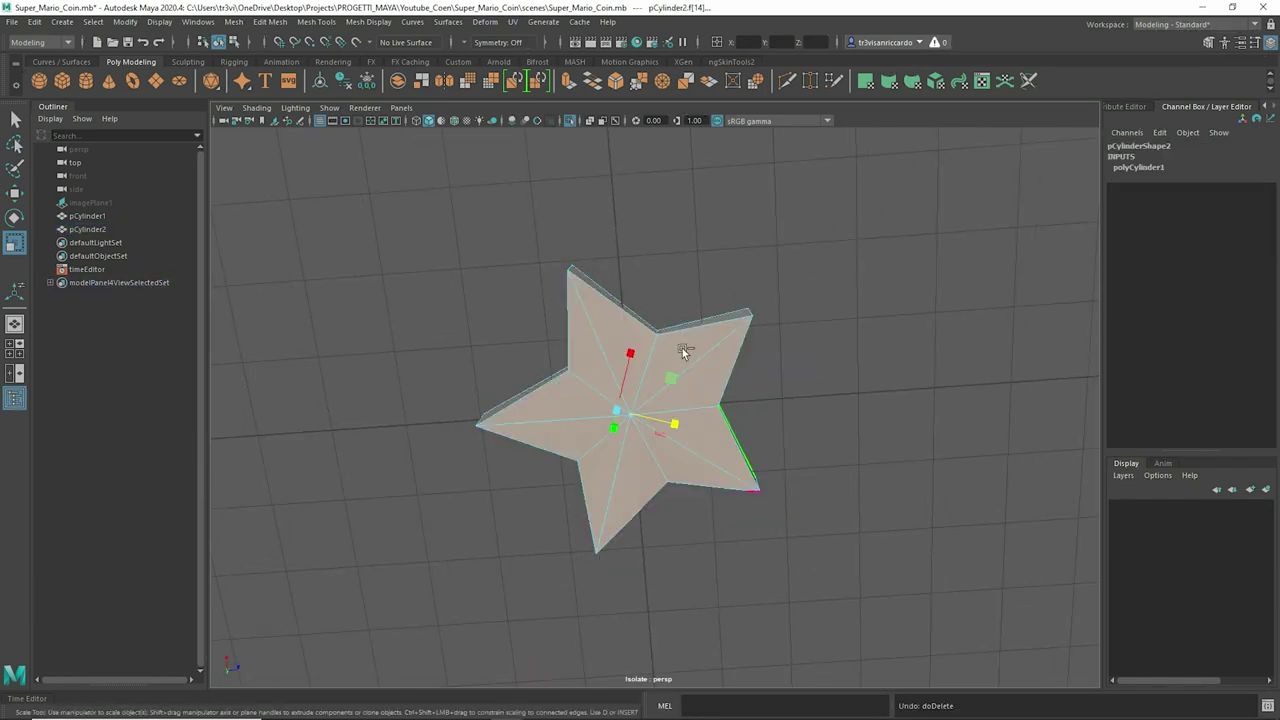
left_click_drag(681, 352, 678, 381, "alt")
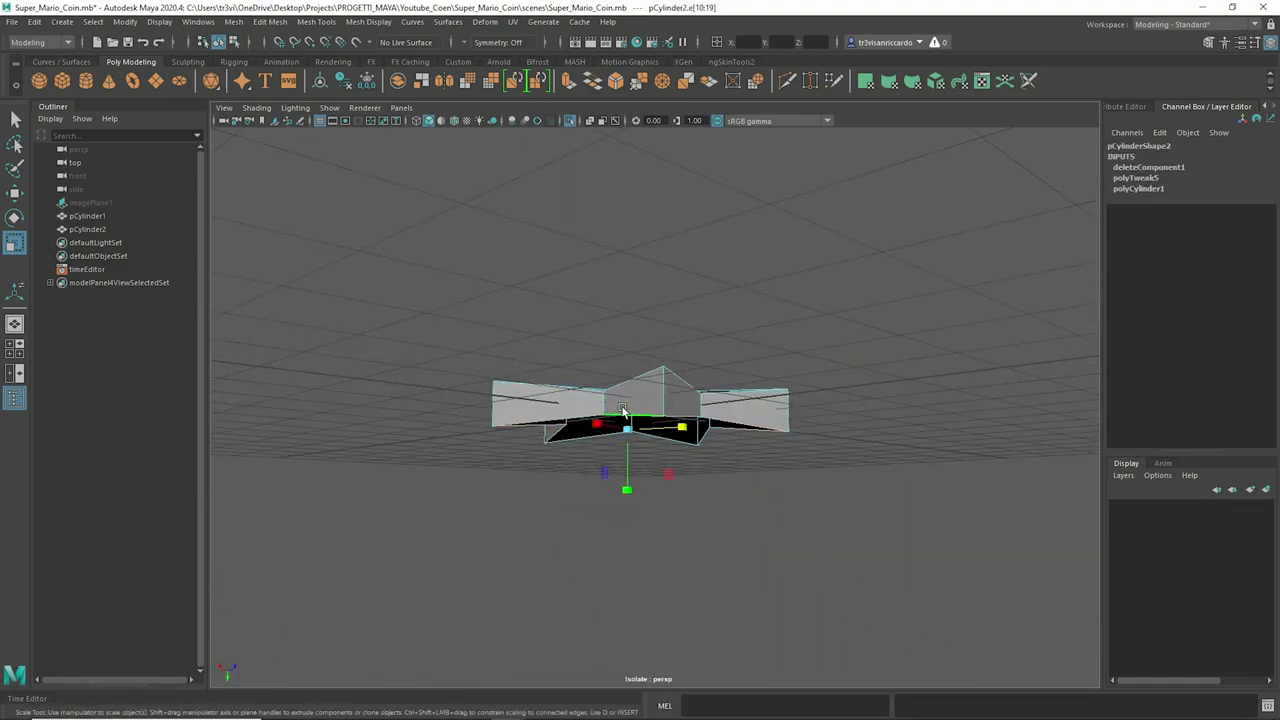
left_click_drag(604, 312, 622, 333, "alt")
key("q")
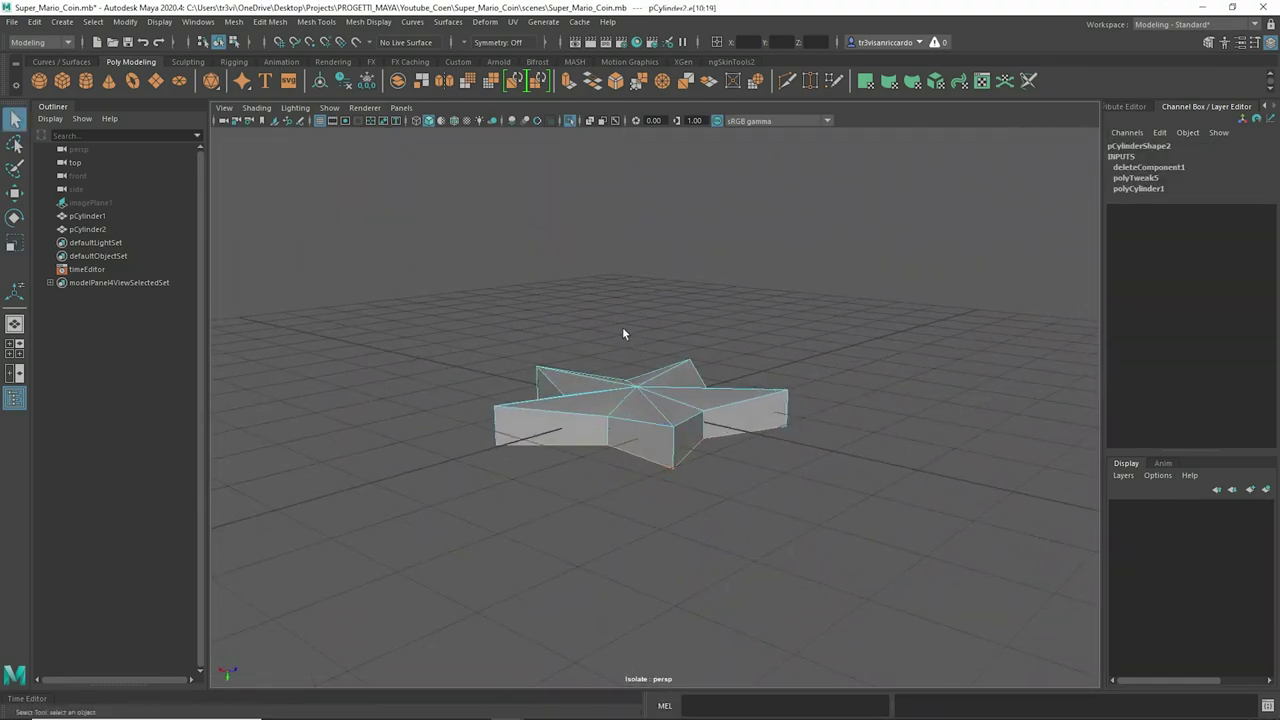
left_click_drag(619, 429, 566, 443, "alt")
key("F9")
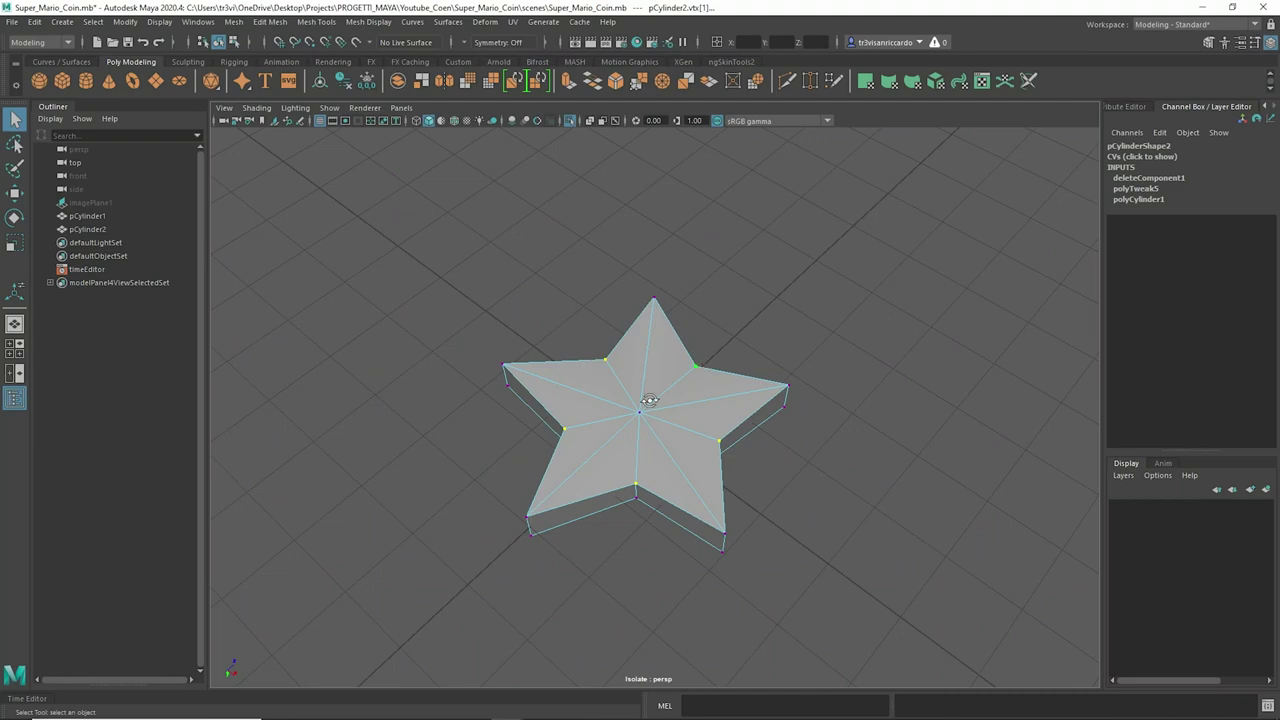
left_click_drag(650, 400, 712, 370, "alt")
mouse_move(664, 462)
left_mouse_down("alt")
mouse_move(642, 385)
mouse_move(500, 366)
left_mouse_up("alt")
key("F8")
mouse_move(646, 457)
left_mouse_down("alt")
mouse_move(869, 386)
mouse_move(669, 400)
mouse_move(561, 362)
mouse_move(577, 455)
mouse_move(718, 205)
left_mouse_up("alt")
Step: Select a star edge and apply a bevel to it
key("F10")
left_click(561, 362)
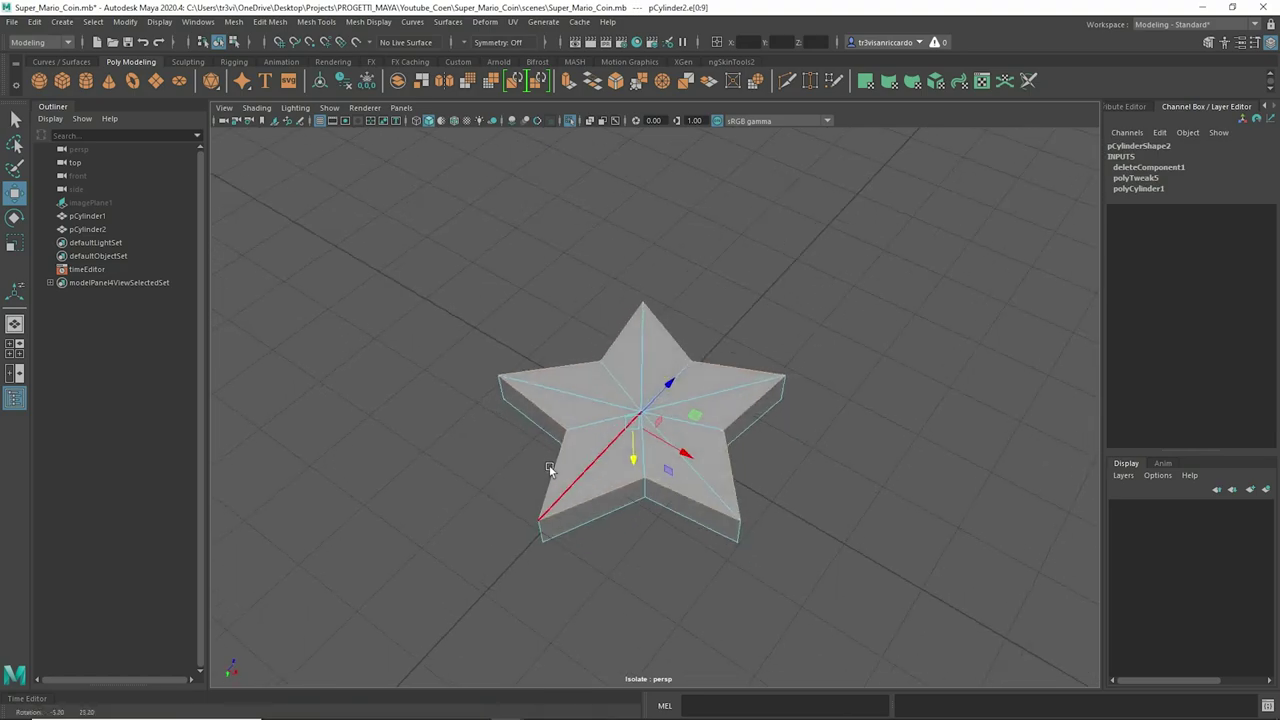
key("ctrl+b")
Step: Set the bevel fraction to 0.1, then bevel another star edge at fraction 0.2
mouse_move(826, 401)
middle_mouse_down()
mouse_move(803, 363)
mouse_move(880, 423)
middle_mouse_up()
mouse_move(698, 399)
left_mouse_down("alt")
mouse_move(843, 334)
mouse_move(686, 420)
left_mouse_up("alt")
left_click(617, 401)
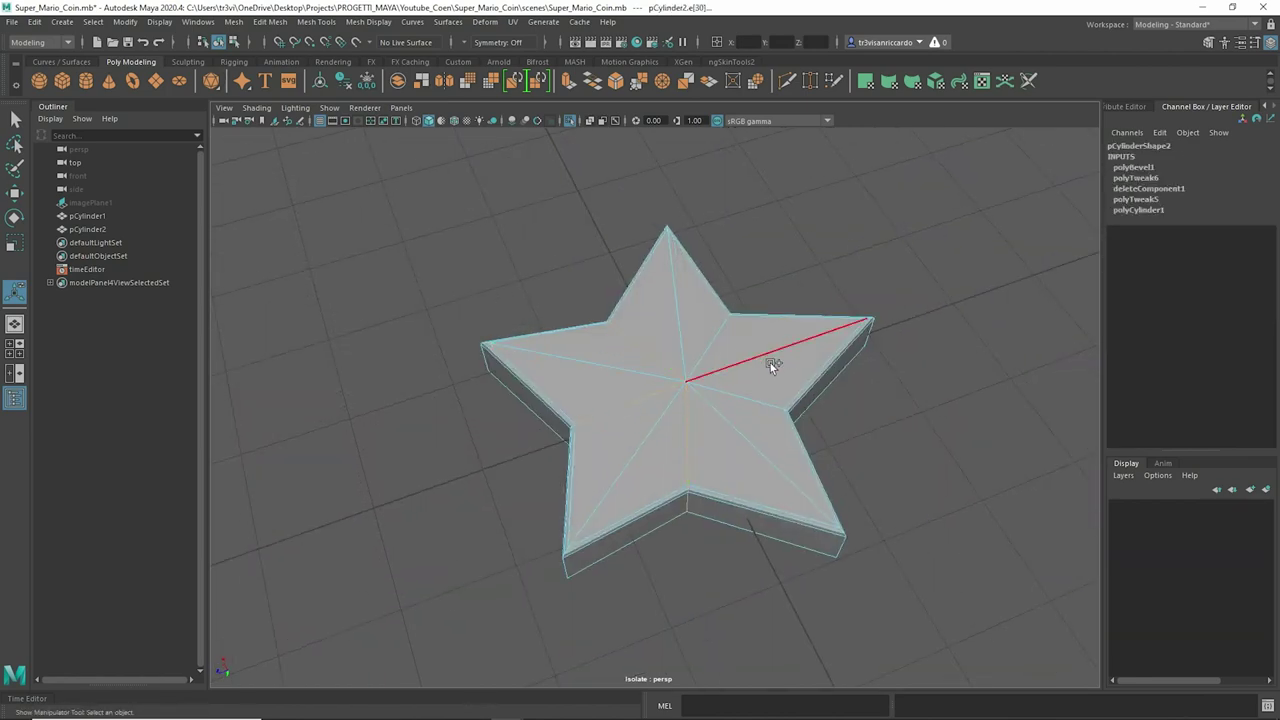
left_click(637, 80)
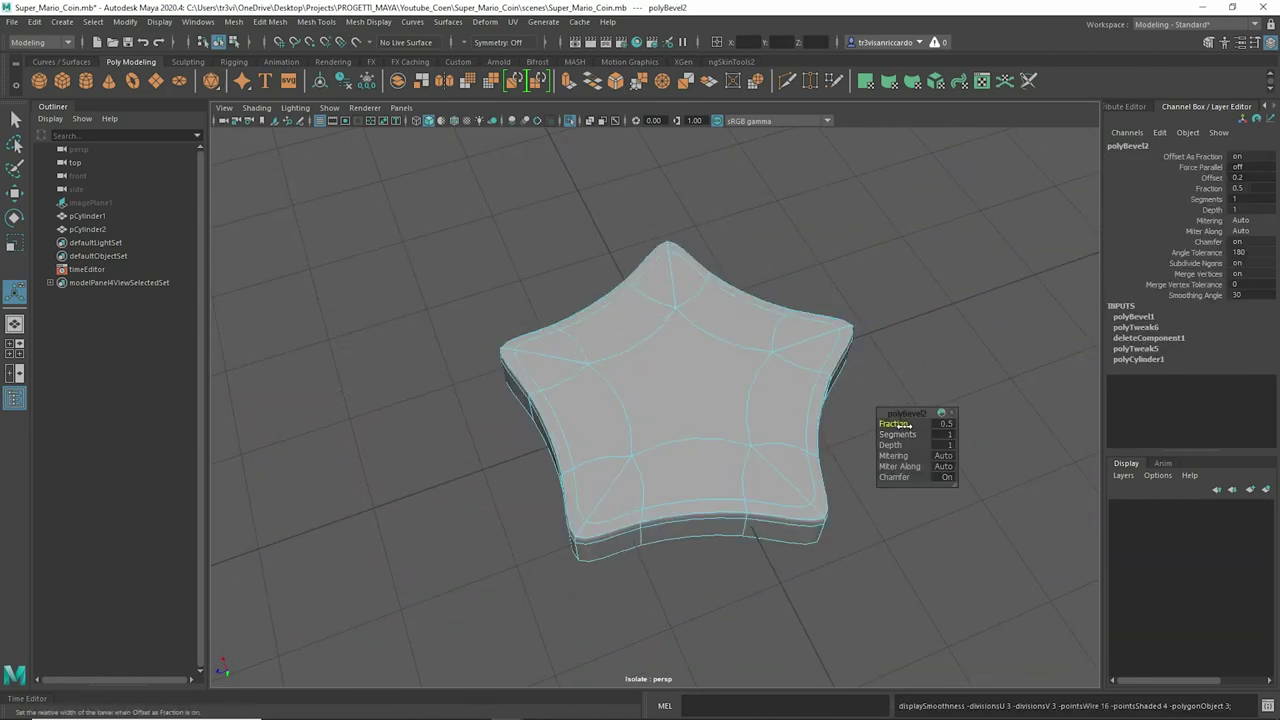
middle_click_drag(903, 424, 893, 424)
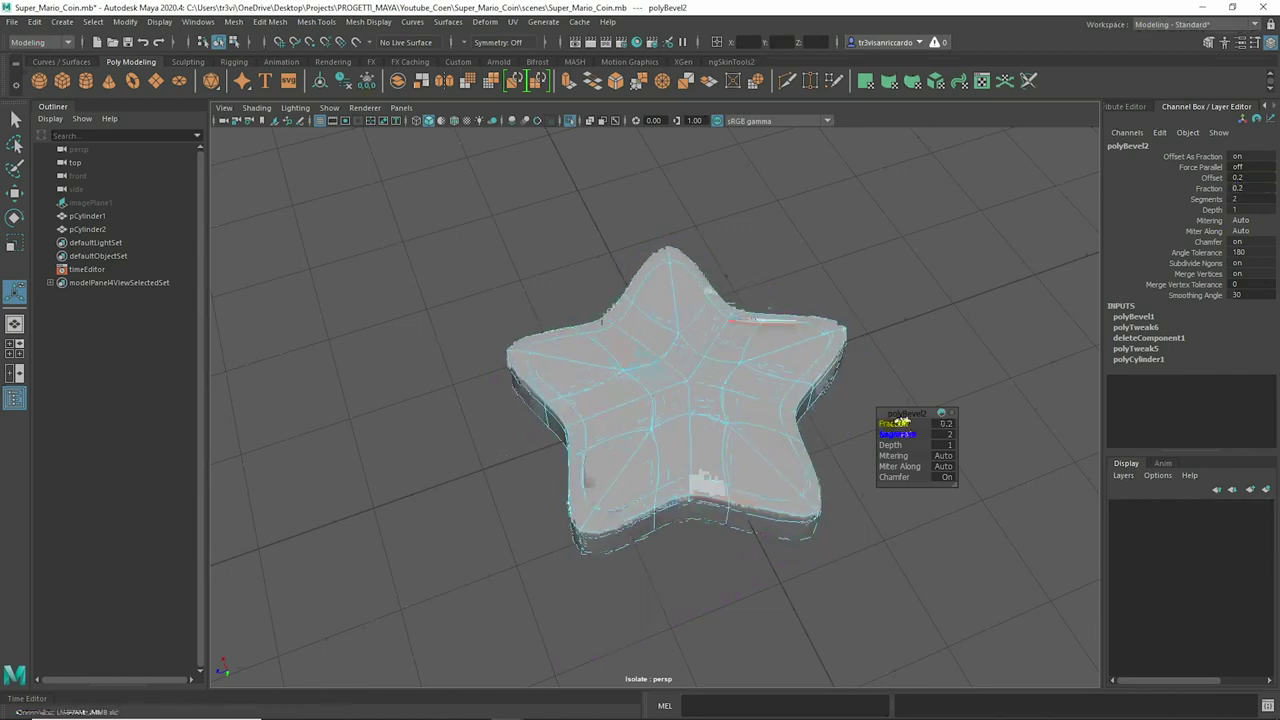
Step: Undo both bevels and turn off the star's smooth preview
key("ctrl+z")
key("ctrl+z")
key("ctrl+z")
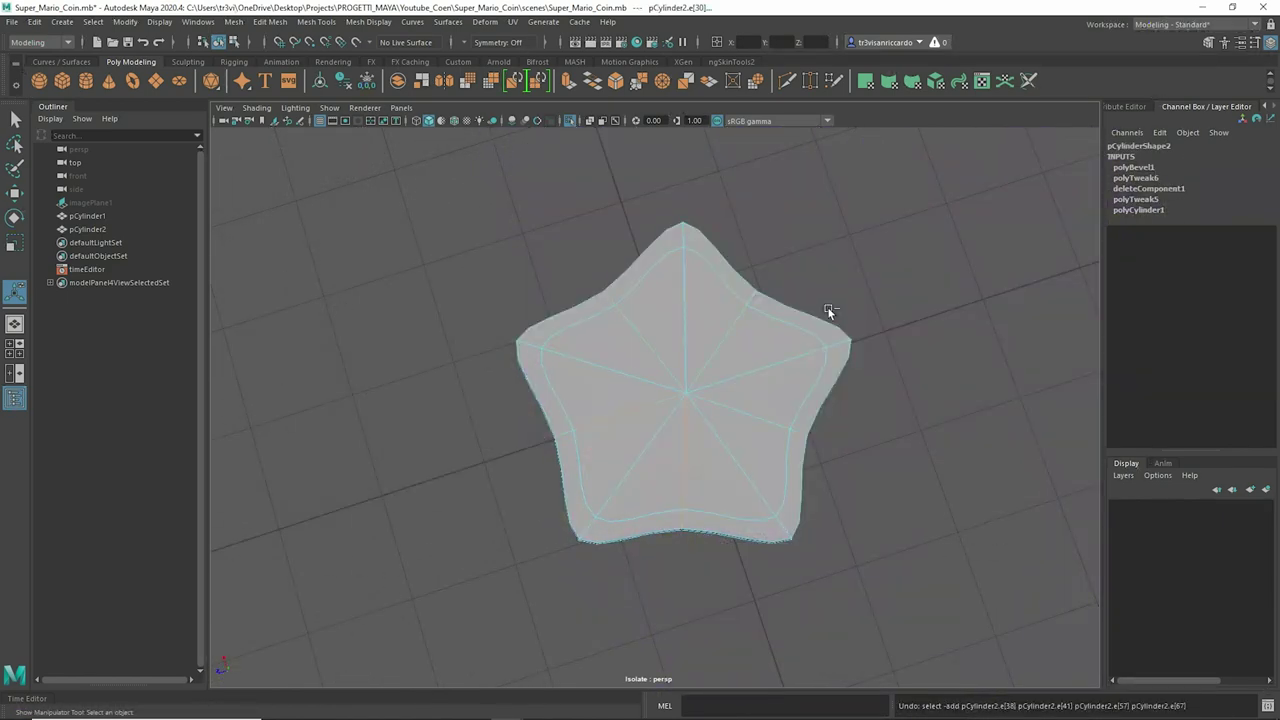
key("ctrl+z")
key("ctrl+z")
key("ctrl+z")
key("ctrl+z")
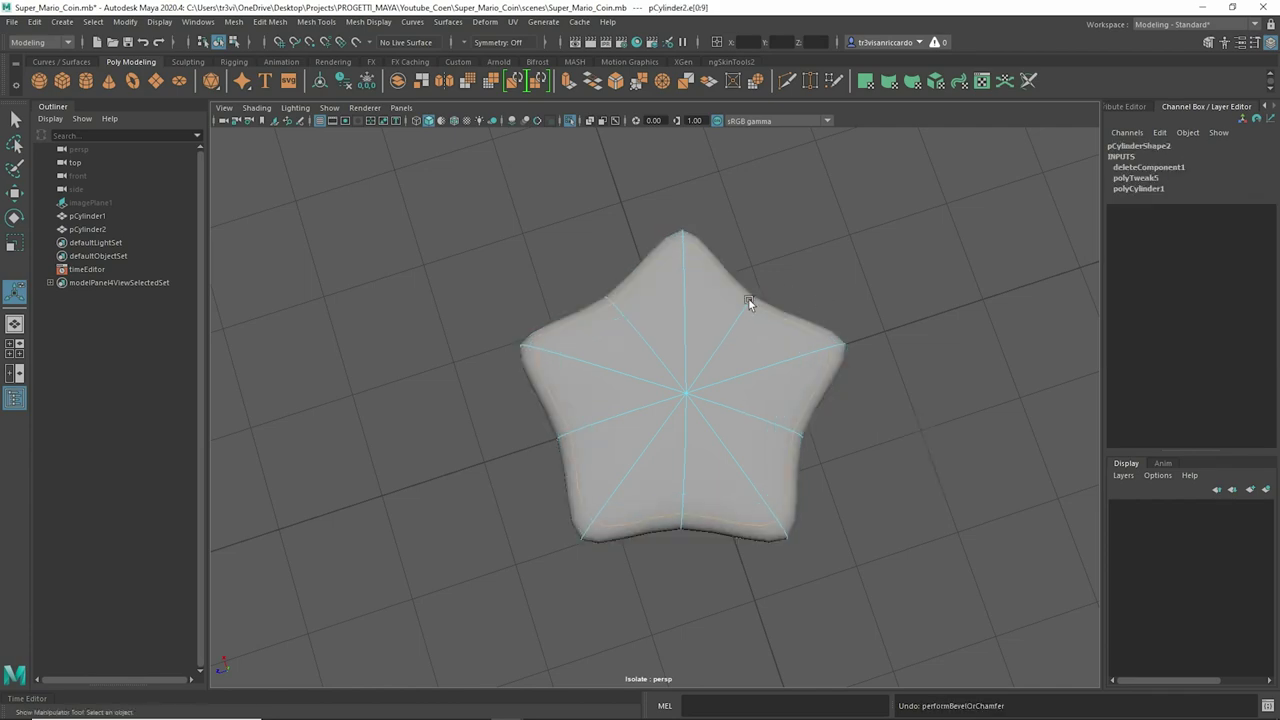
key("1")
left_click_drag(777, 291, 766, 353, "alt")
mouse_move(677, 451)
left_mouse_down("alt")
mouse_move(702, 463)
mouse_move(668, 458)
mouse_move(678, 469)
mouse_move(873, 392)
mouse_move(720, 486)
mouse_move(688, 468)
mouse_move(606, 463)
mouse_move(623, 457)
mouse_move(735, 505)
mouse_move(720, 440)
mouse_move(744, 365)
mouse_move(908, 434)
left_mouse_up("alt")
Step: Re-apply the bevel to the star's edges at 0.1 fraction and select the star
left_click(615, 80)
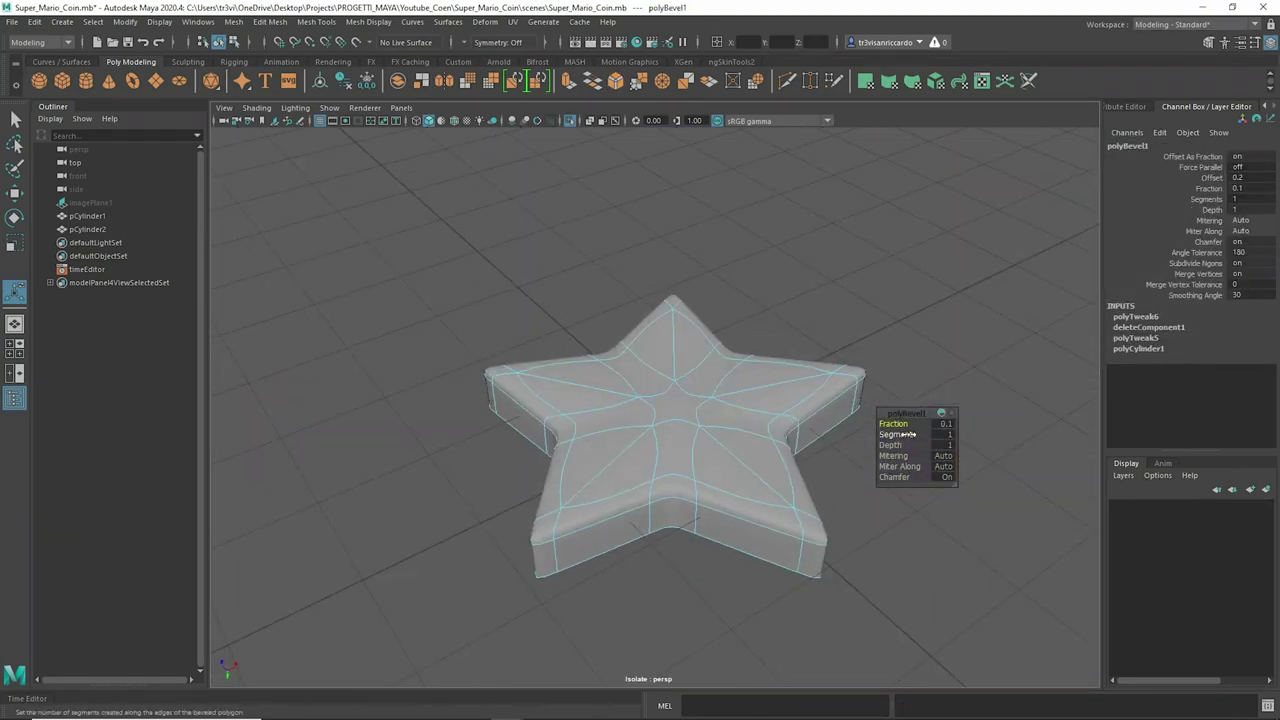
left_click(707, 298)
right_click(697, 338)
mouse_move(697, 338)
left_mouse_down("alt")
mouse_move(748, 378)
mouse_move(686, 412)
left_mouse_up("alt")
left_click(686, 412)
key("r")
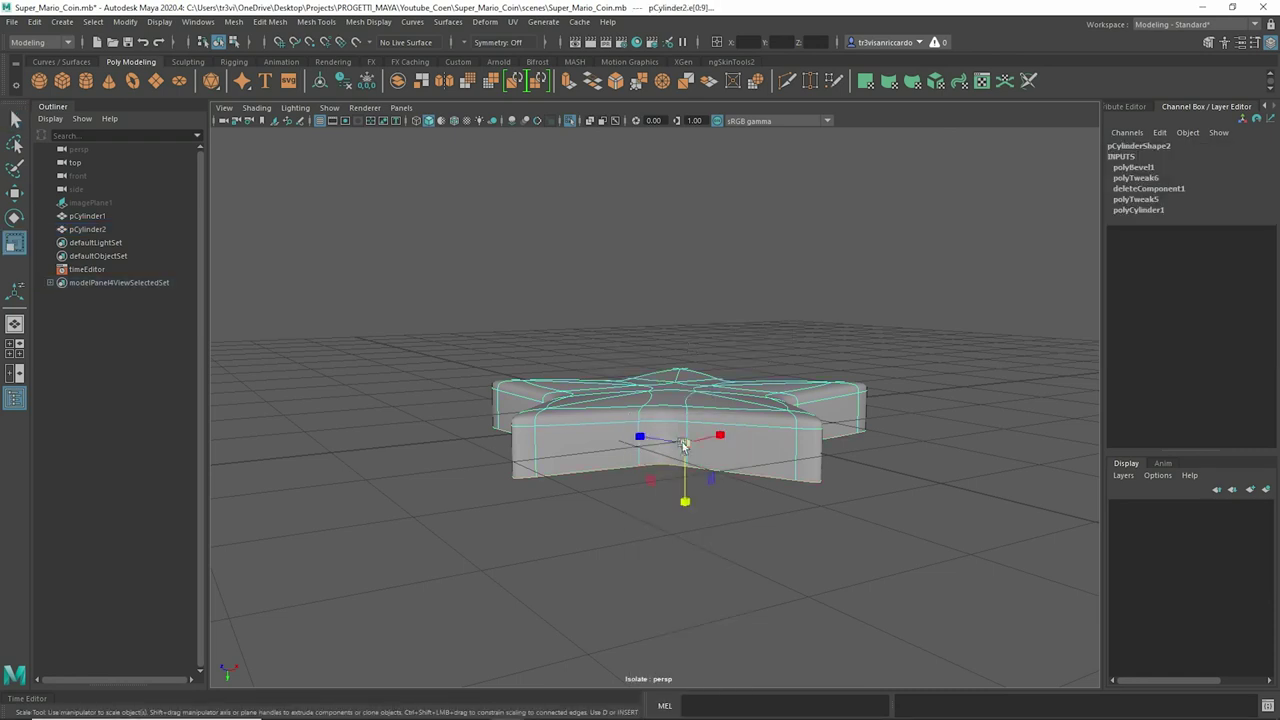
key("w")
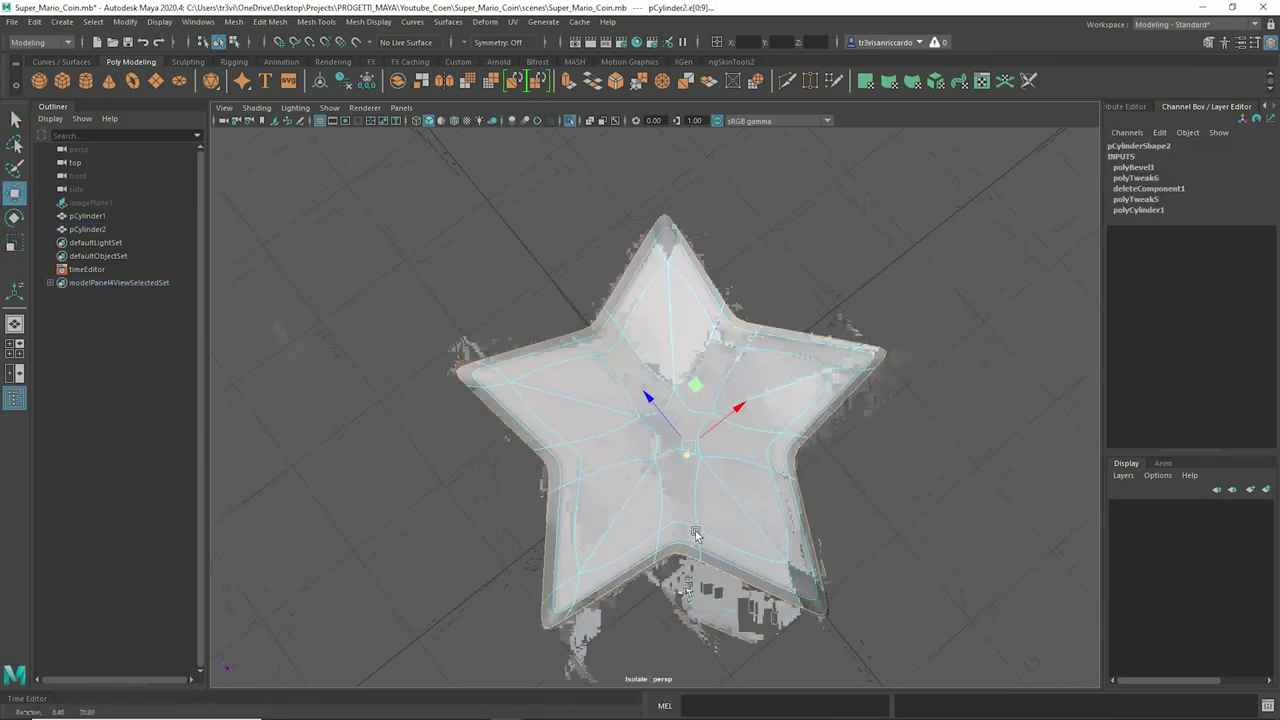
Step: Select the whole star object and orbit around it to check the rounded edges
left_click_drag(683, 466, 741, 426, "alt")
left_click(741, 426)
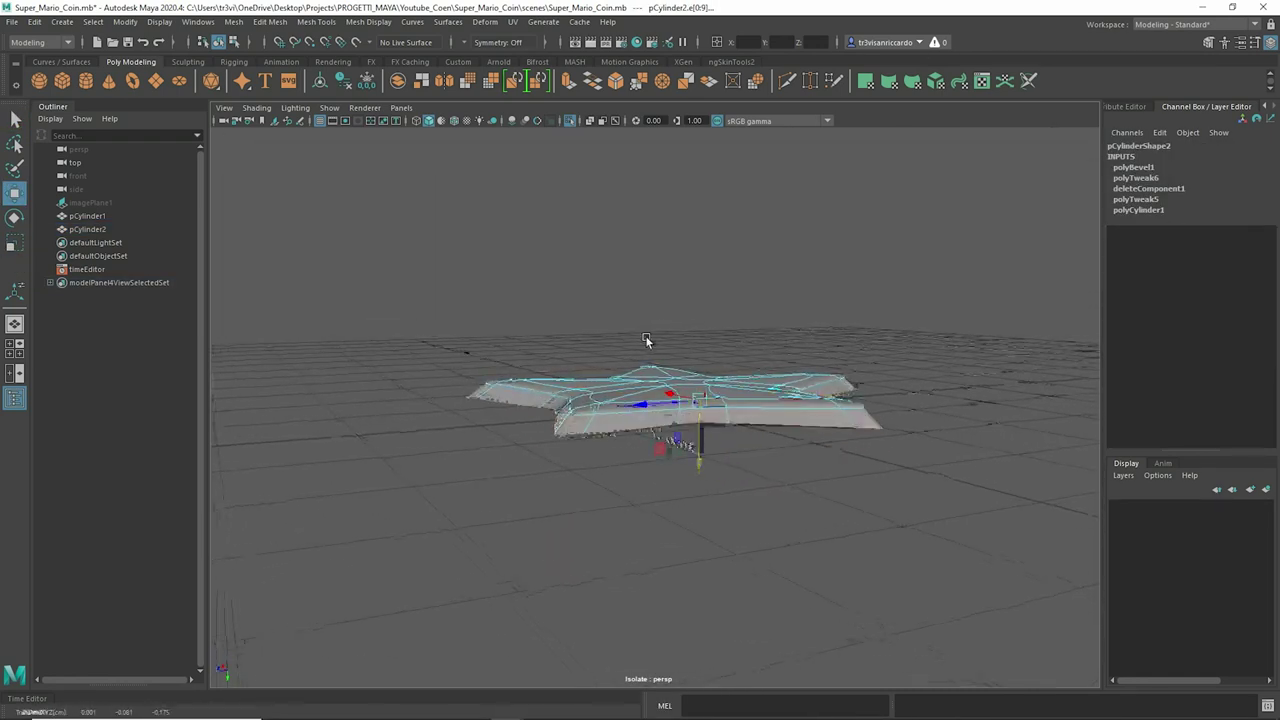
key("F8")
left_click_drag(780, 357, 697, 410, "alt")
right_click_drag(723, 366, 846, 289)
left_click_drag(814, 371, 720, 340, "alt")
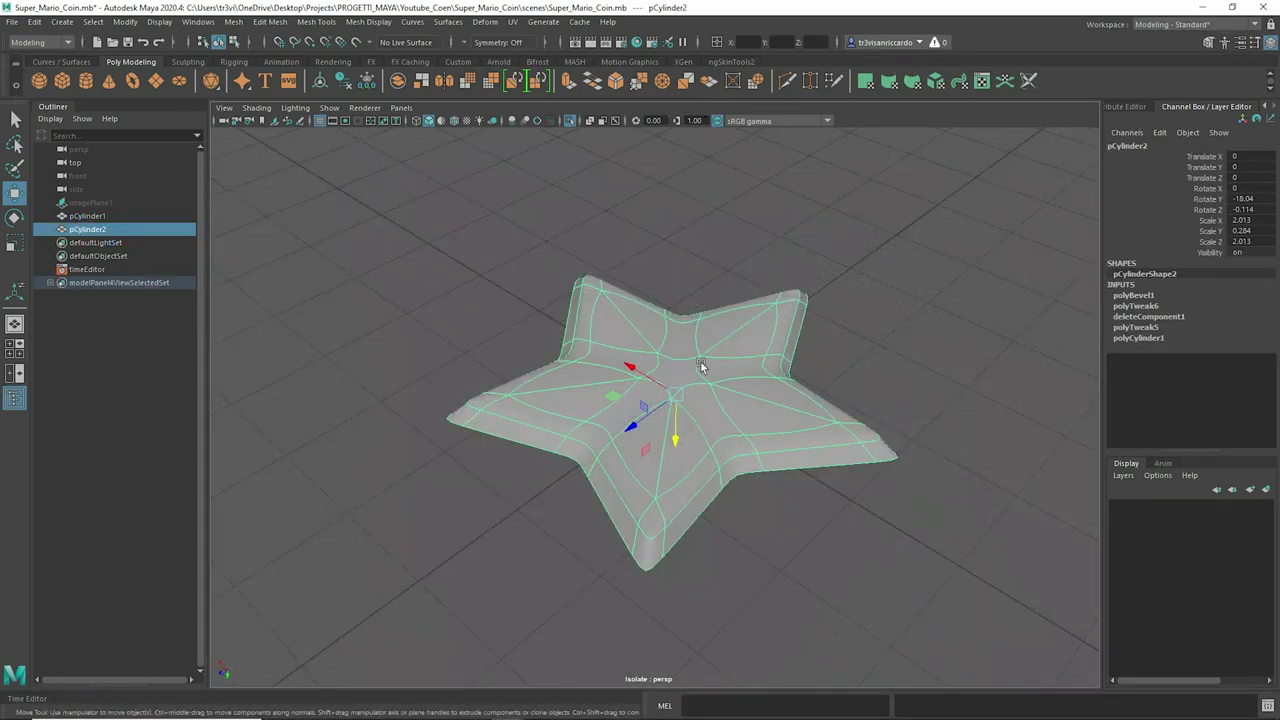
left_click_drag(480, 370, 726, 294, "alt")
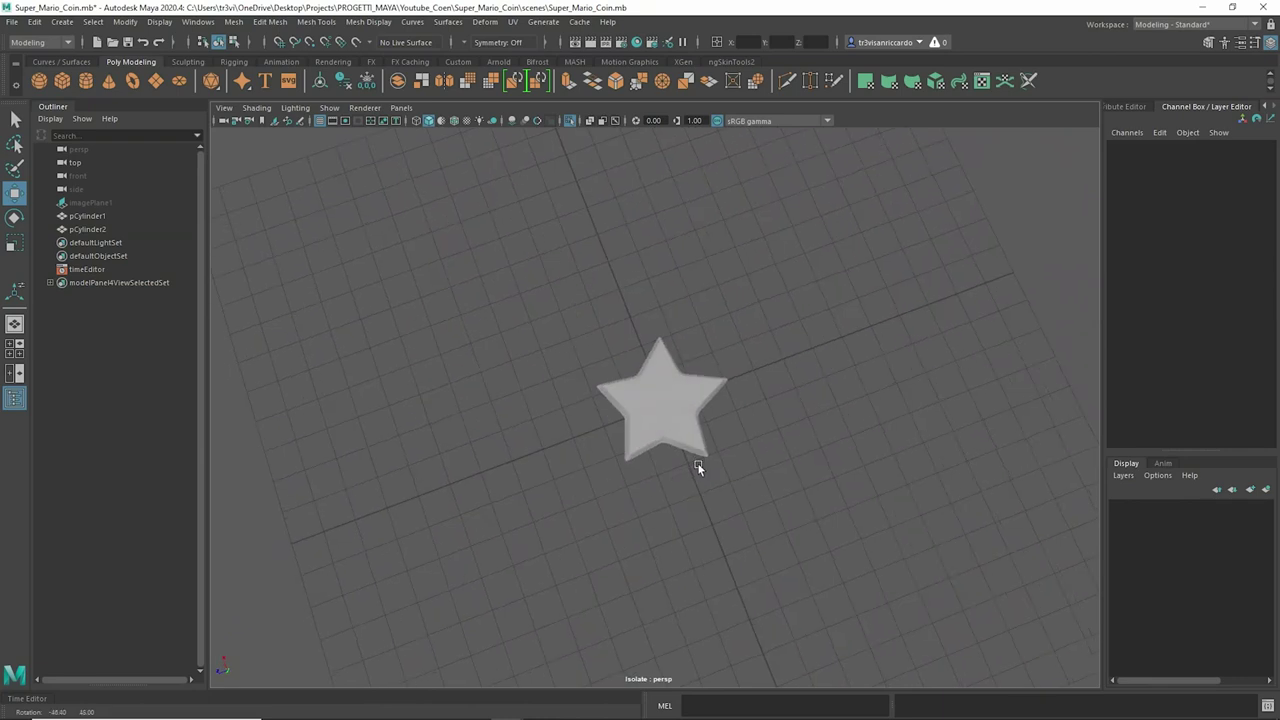
Step: Scale the star's inner edge loop inward to about 0.909
left_click(604, 288)
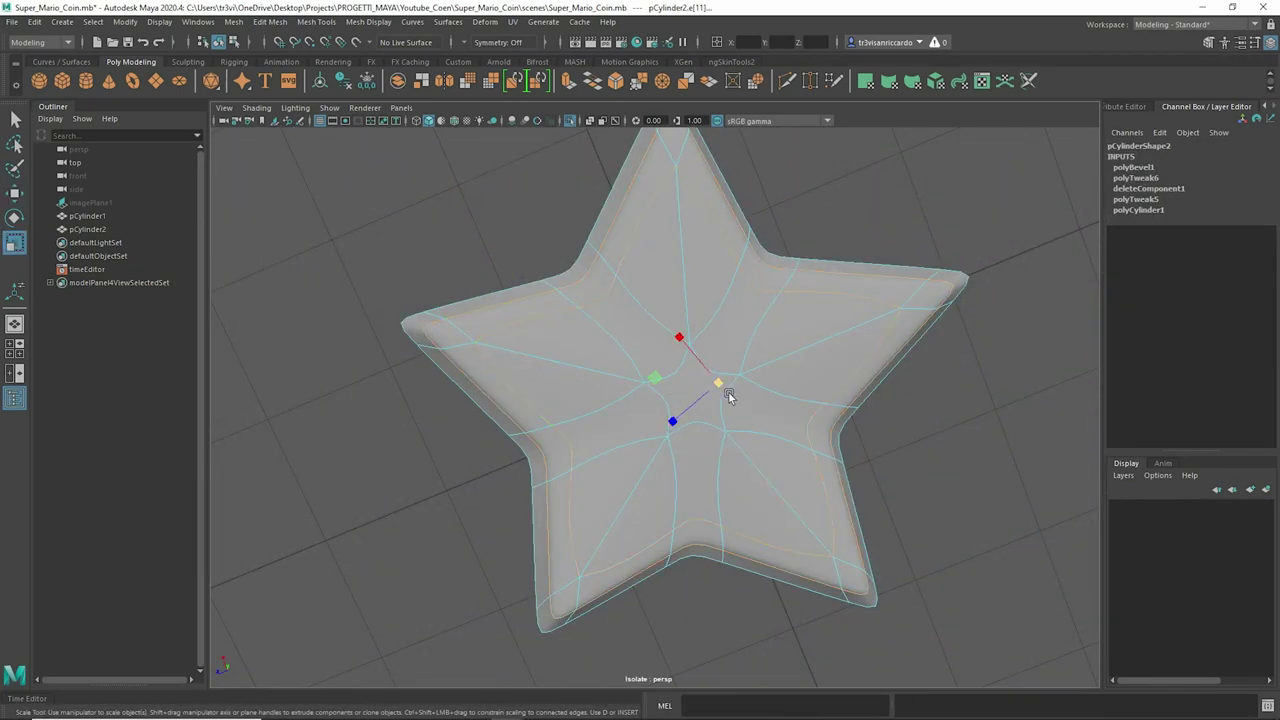
left_click_drag(733, 428, 685, 384)
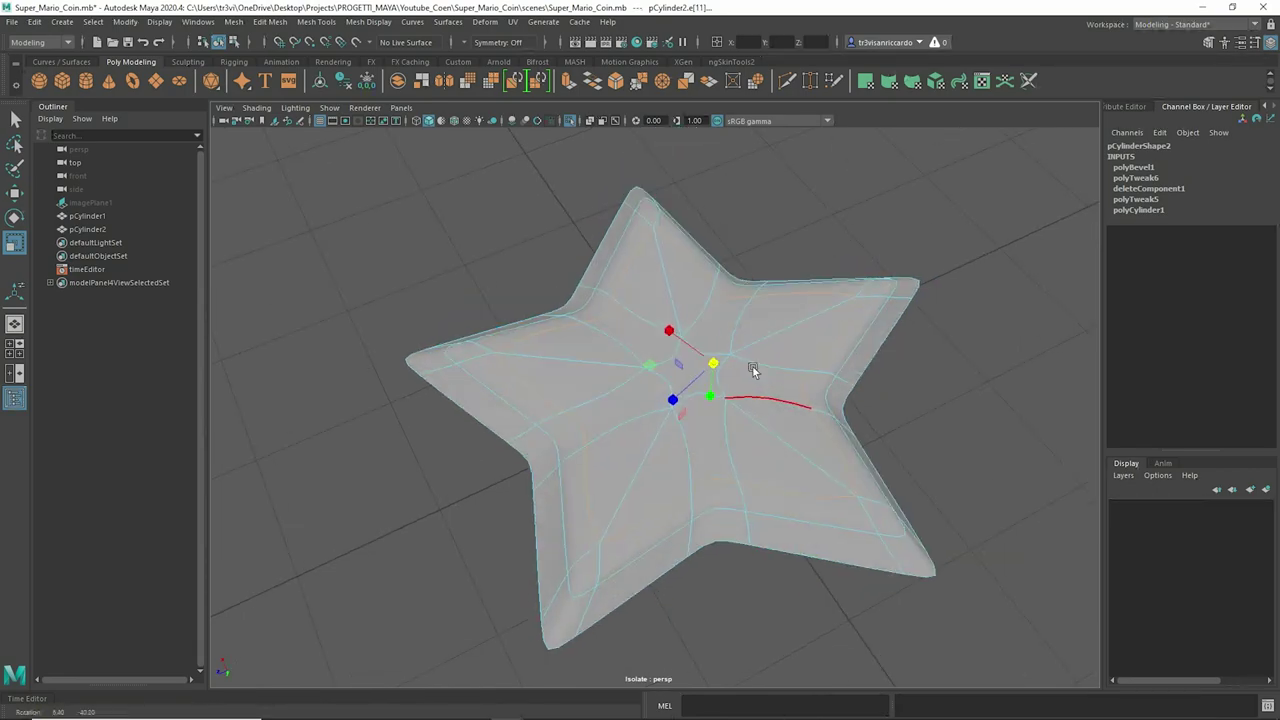
mouse_move(720, 387)
left_mouse_down("alt")
mouse_move(735, 345)
mouse_move(650, 420)
left_mouse_up("alt")
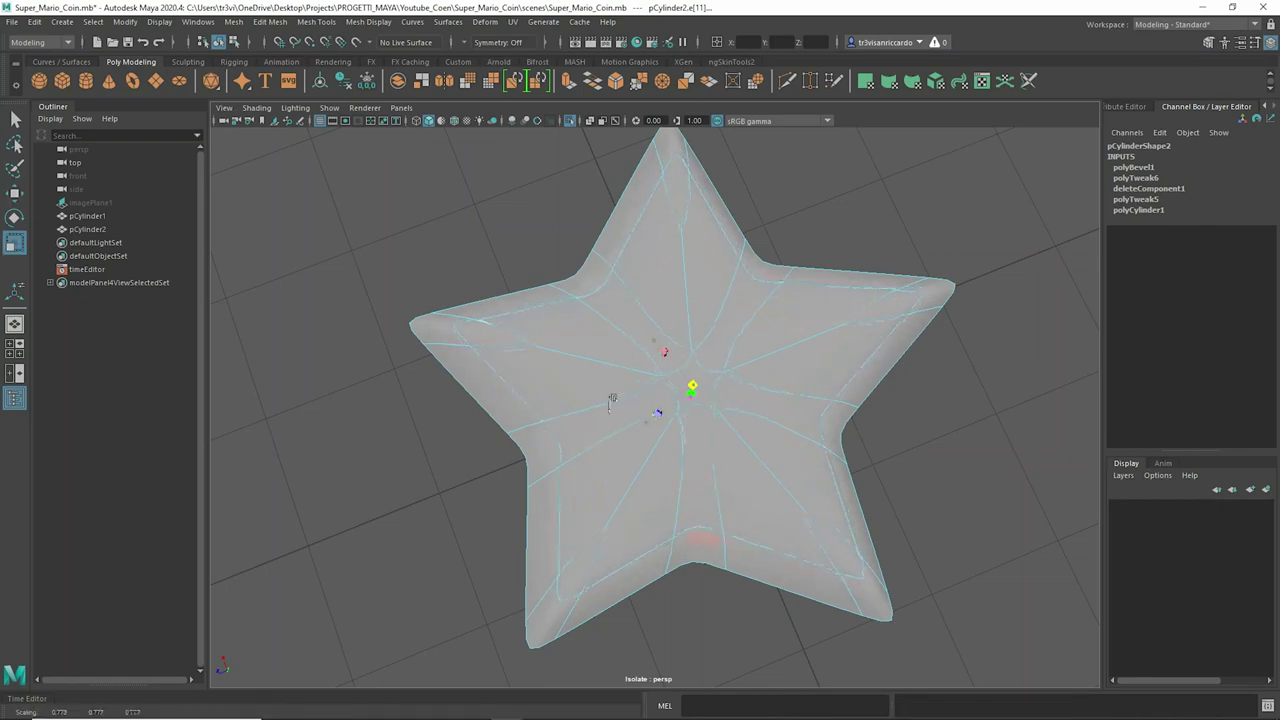
left_click(612, 400)
left_click_drag(820, 217, 697, 378, "alt")
Step: Move the star's centre vertex with smooth preview on, then reselect the star mesh
key("1")
key("F9")
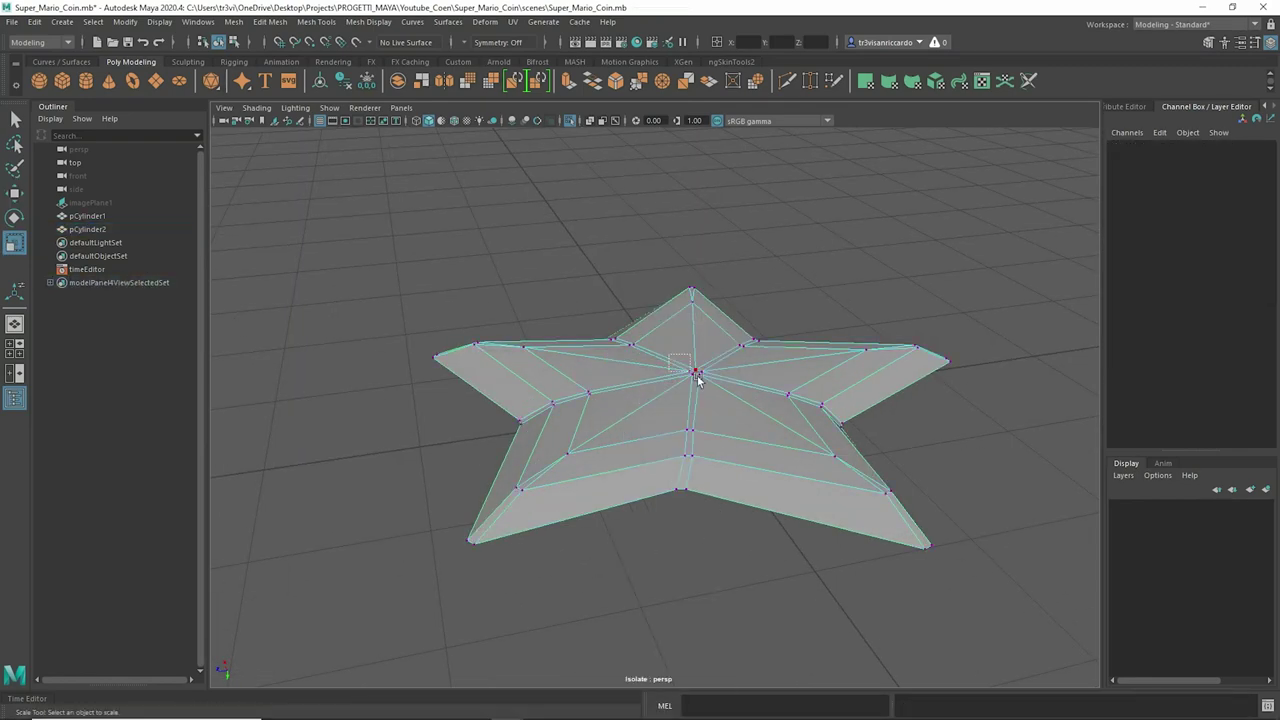
left_click(697, 378)
key("w")
key("3")
mouse_move(751, 297)
left_mouse_down("alt")
mouse_move(825, 358)
mouse_move(777, 289)
mouse_move(832, 304)
left_mouse_up("alt")
left_click(473, 172)
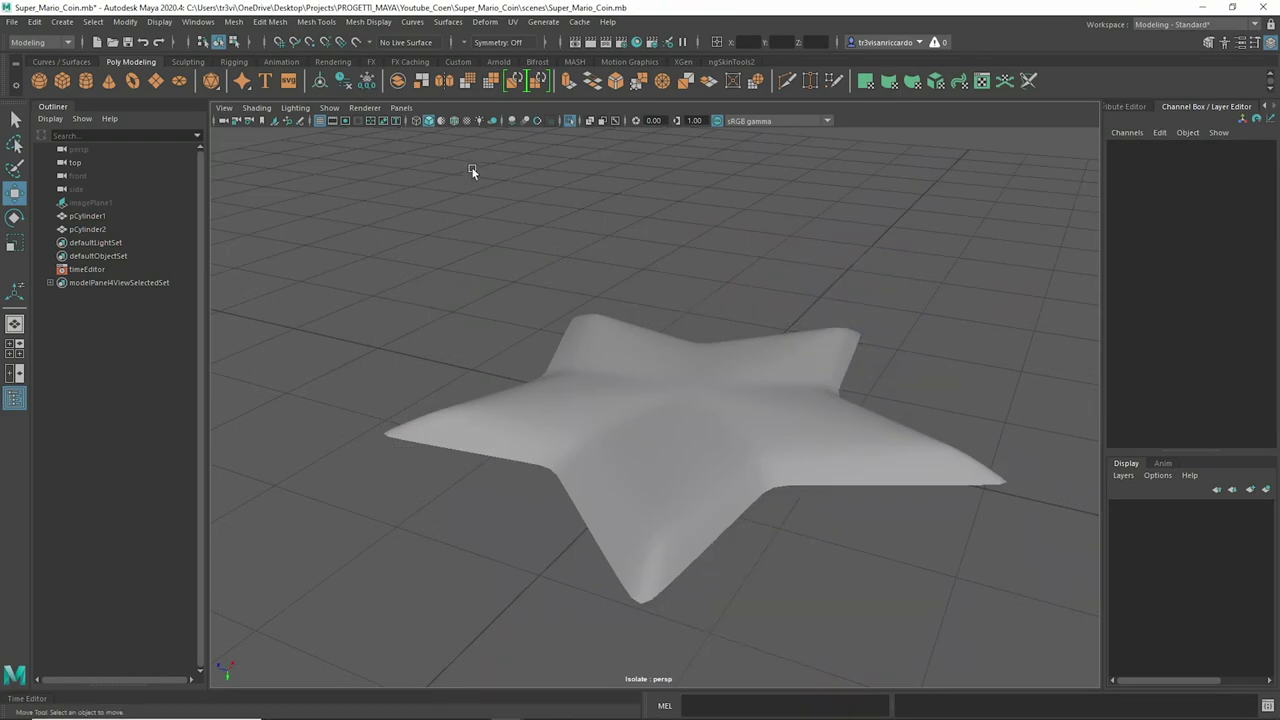
left_click(641, 369)
left_click(87, 81)
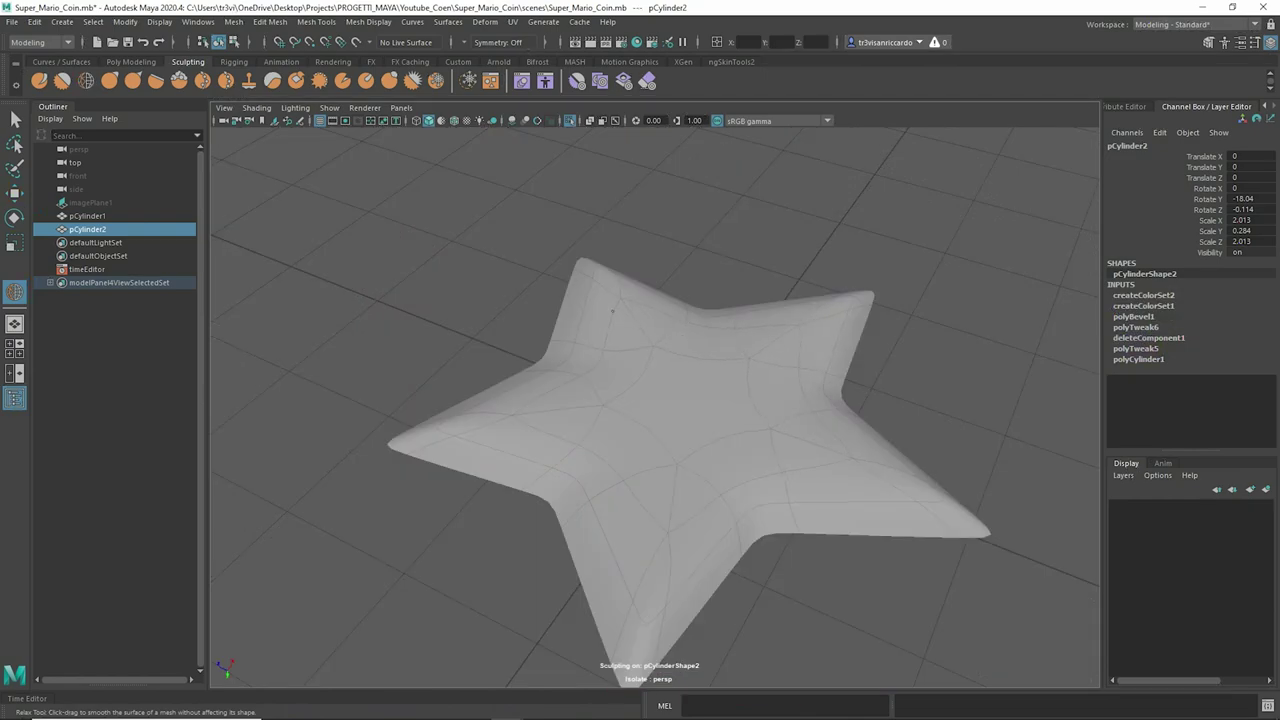
Step: Brush the star's top smooth with the sculpting tools, then exit sculpting and reselect the star
left_click_drag(650, 482, 737, 463, "alt")
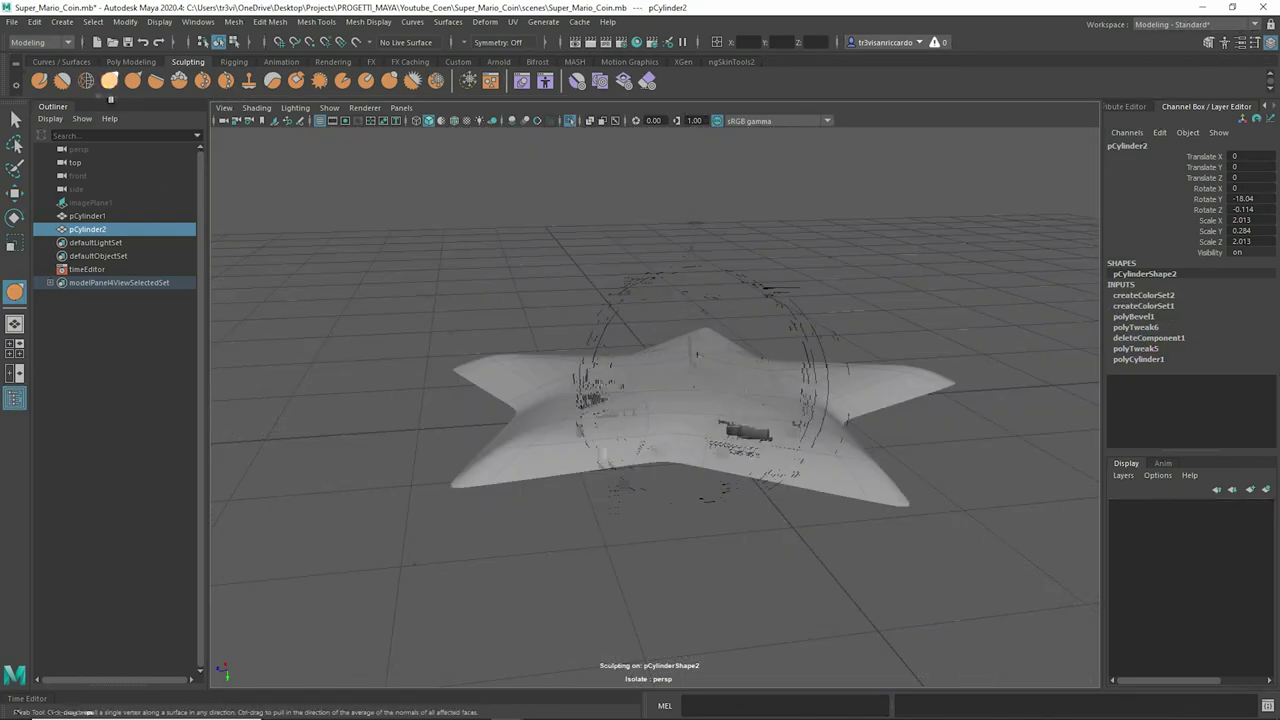
left_click_drag(686, 393, 674, 347, "alt")
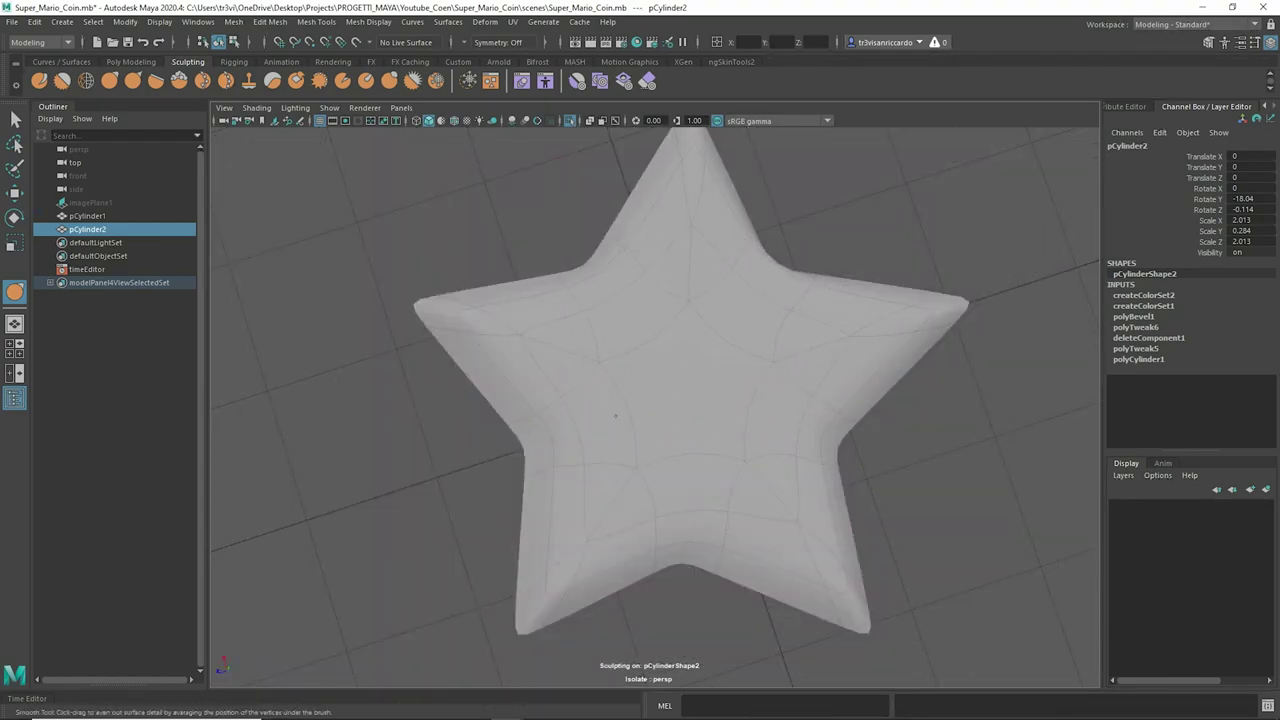
key("q")
scroll(743, 403, "down", 3)
mouse_move(743, 403)
left_mouse_down("alt")
mouse_move(831, 286)
mouse_move(874, 323)
mouse_move(648, 393)
left_mouse_up("alt")
left_click(632, 370)
scroll(622, 357, "up", 5)
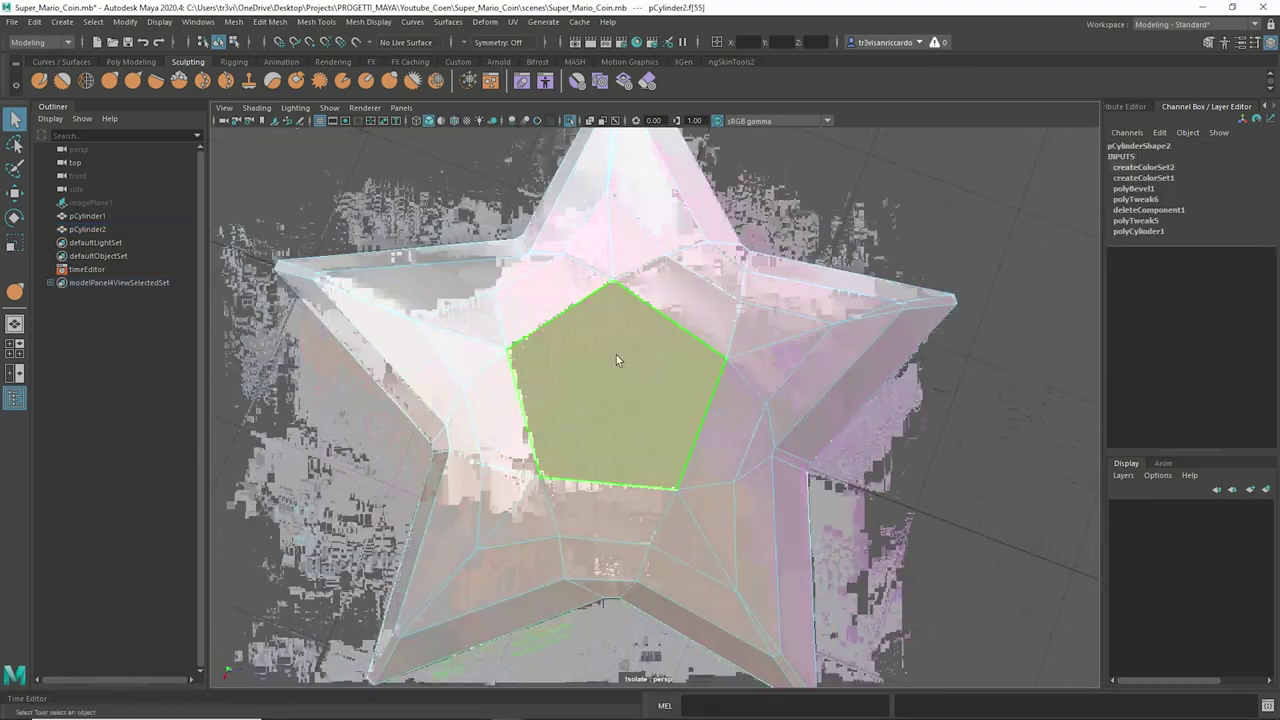
Step: Multi-cut a new edge across the star's central pentagon and turn on smooth preview
left_click(617, 231)
key("w")
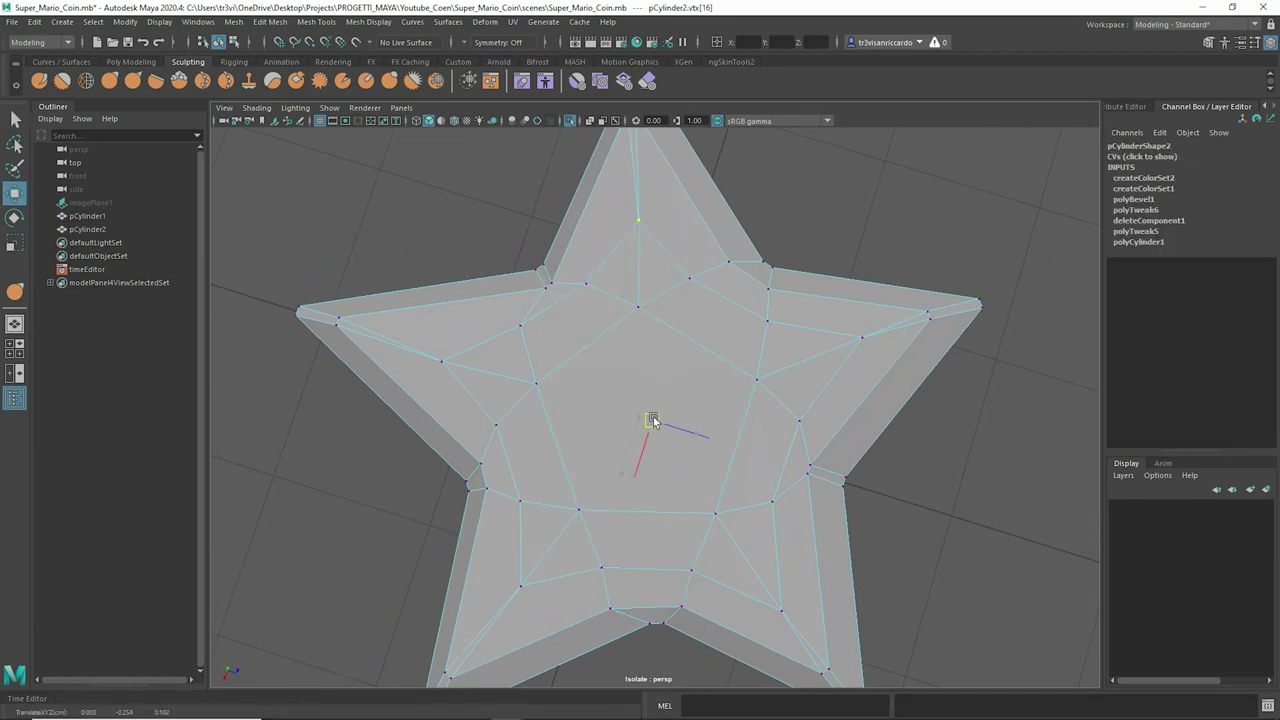
right_click_drag(560, 347, 624, 338)
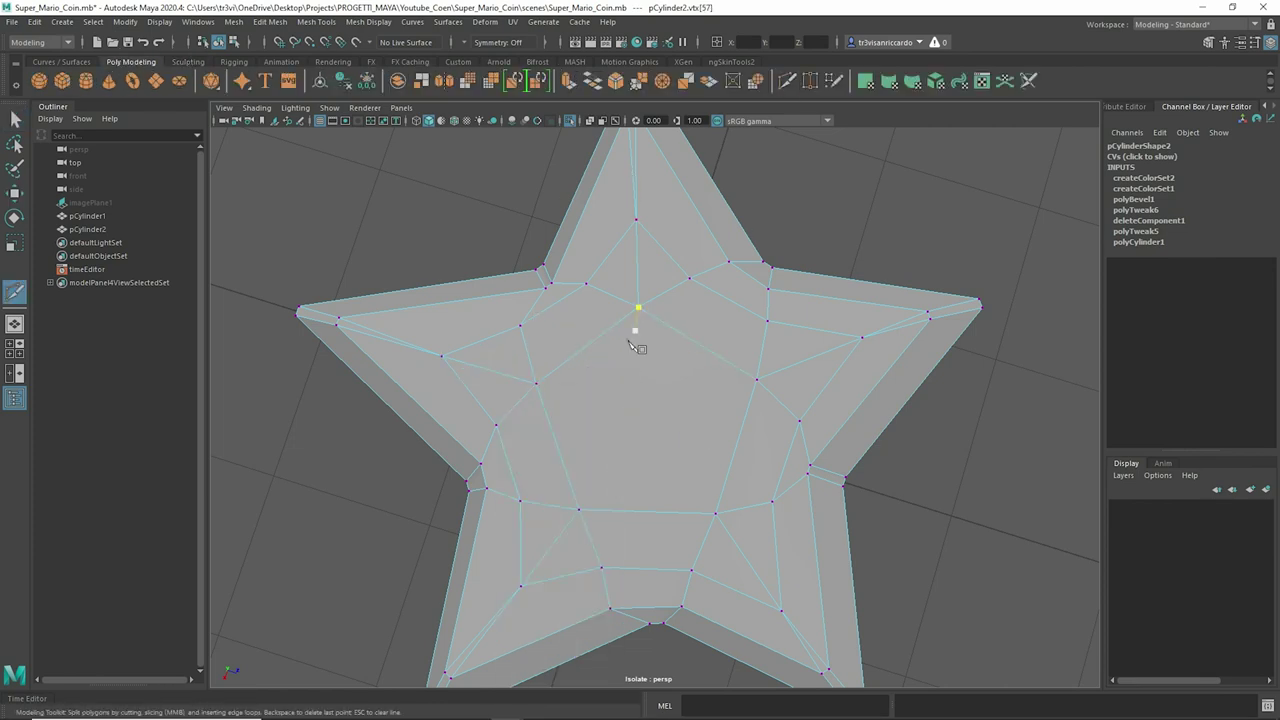
key("Return")
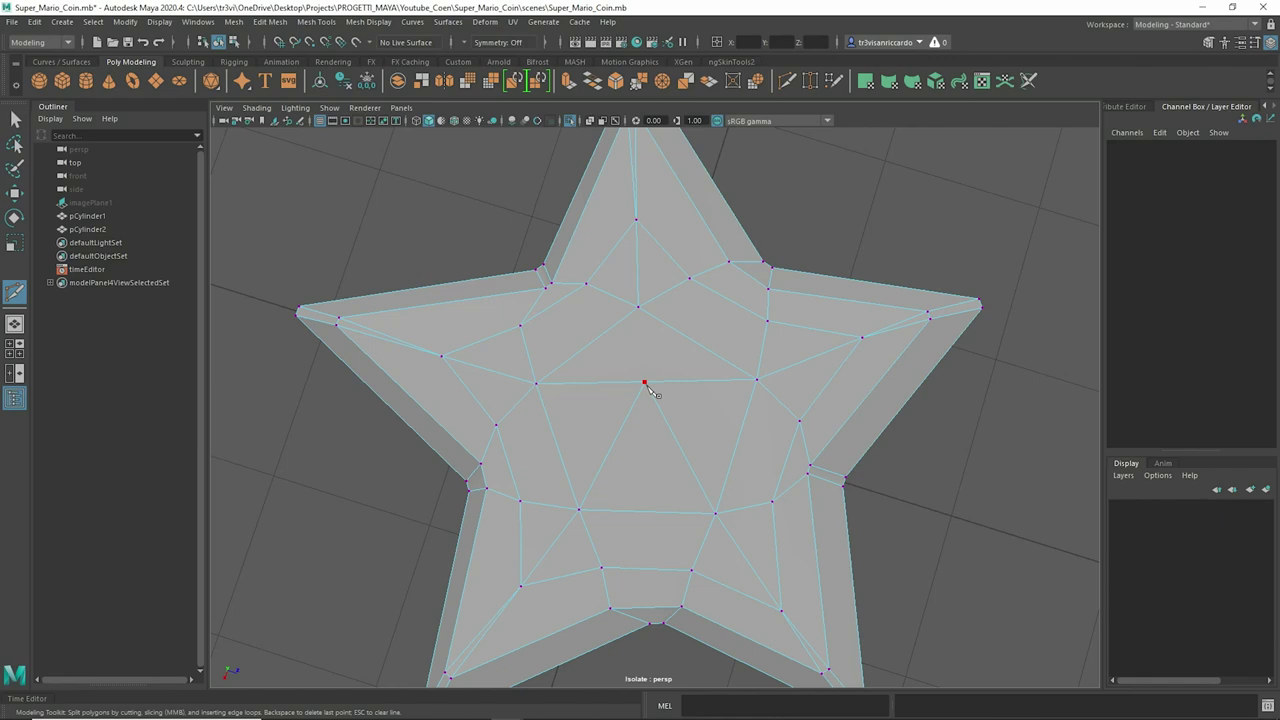
scroll(650, 390, "down", 3)
right_click_drag(614, 366, 686, 337)
key("3")
Step: Undo the accidental vertex move and exit isolate view to show the coin again
mouse_move(794, 357)
left_mouse_down("alt")
mouse_move(816, 402)
mouse_move(797, 441)
left_mouse_up("alt")
key("ctrl+z")
key("ctrl+z")
key("ctrl+z")
key("ctrl+z")
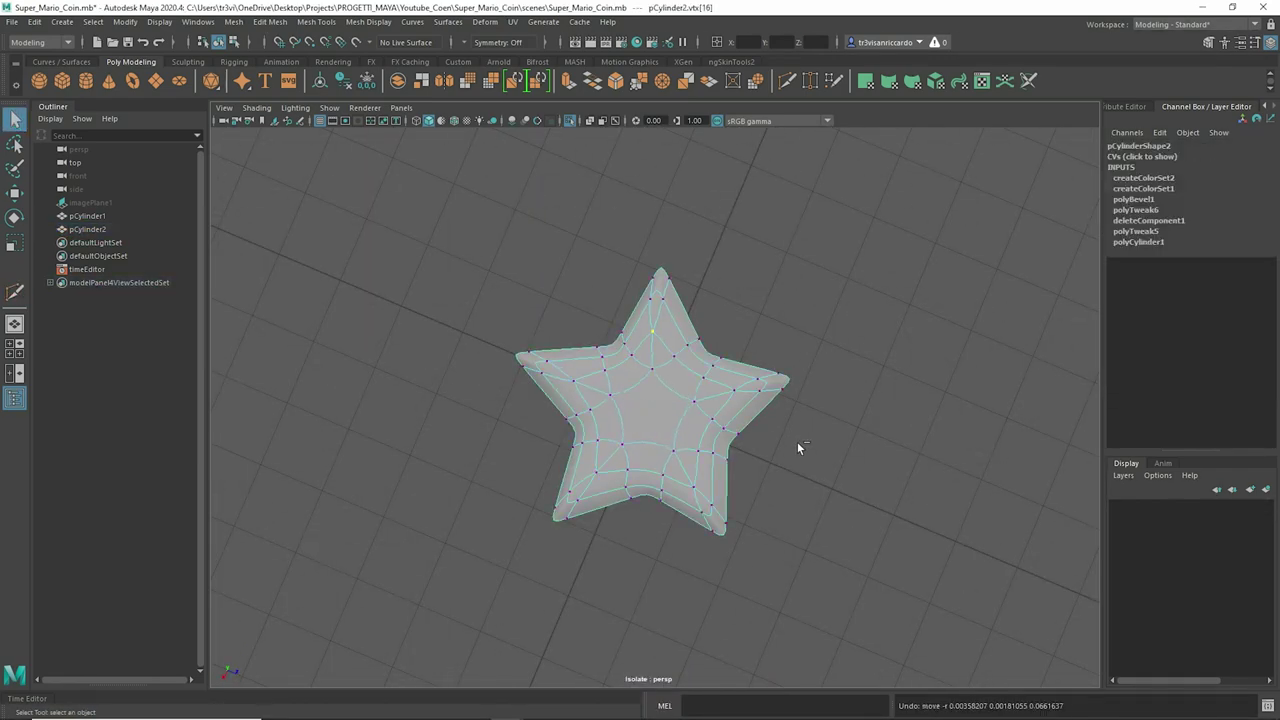
right_click_drag(712, 357, 770, 373)
key("ctrl+1")
mouse_move(770, 373)
left_mouse_down("alt")
mouse_move(600, 385)
mouse_move(598, 362)
left_mouse_up("alt")
Step: Select the star and scale it up to about 3.5
left_click(88, 229)
key("w")
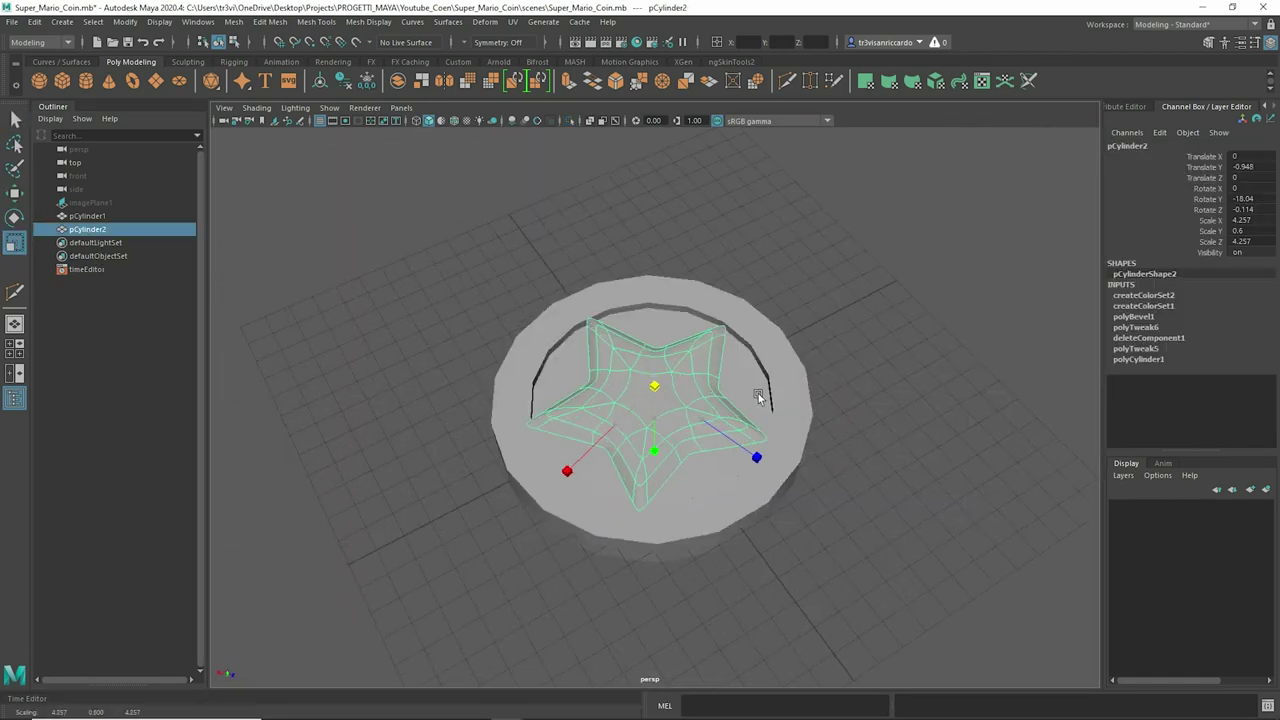
key("F10")
scroll(648, 432, "up", 3)
double_click(645, 420)
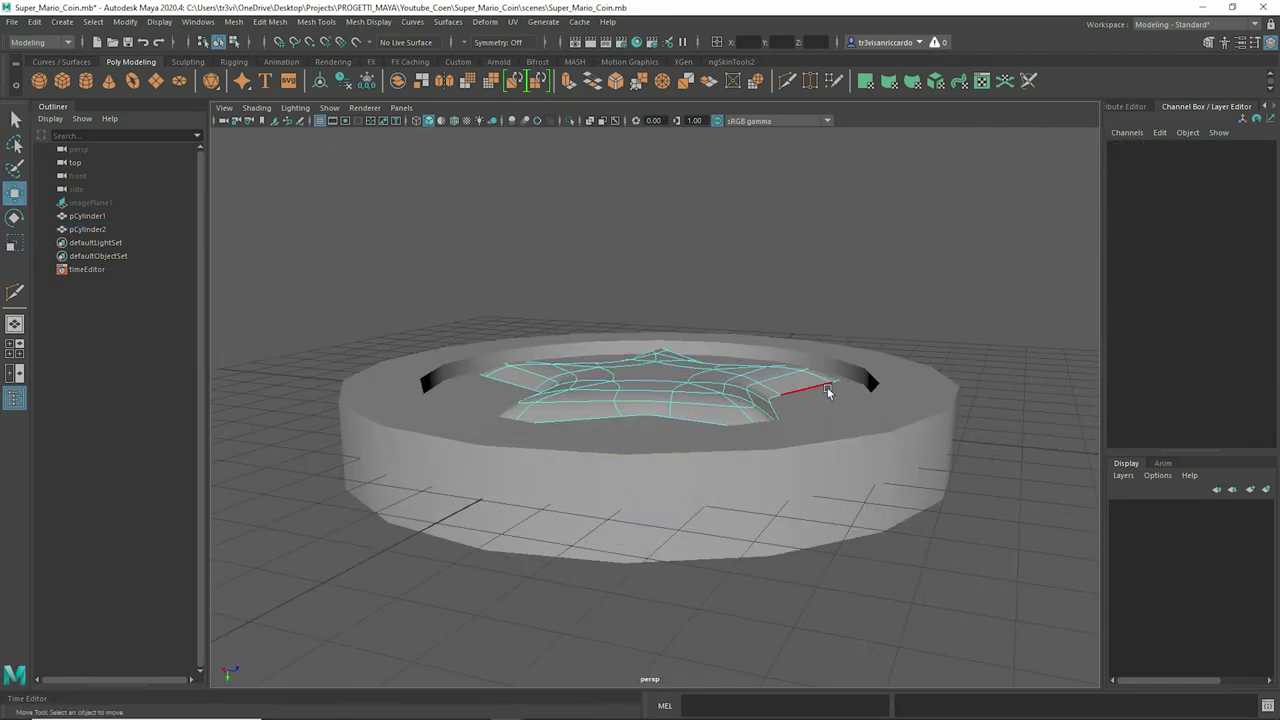
key("r")
right_click_drag(643, 413, 640, 378)
Step: Sink the star into the coin's recessed centre and check it from several angles
mouse_move(648, 428)
left_mouse_down("alt")
mouse_move(563, 480)
mouse_move(664, 436)
mouse_move(653, 458)
left_mouse_up("alt")
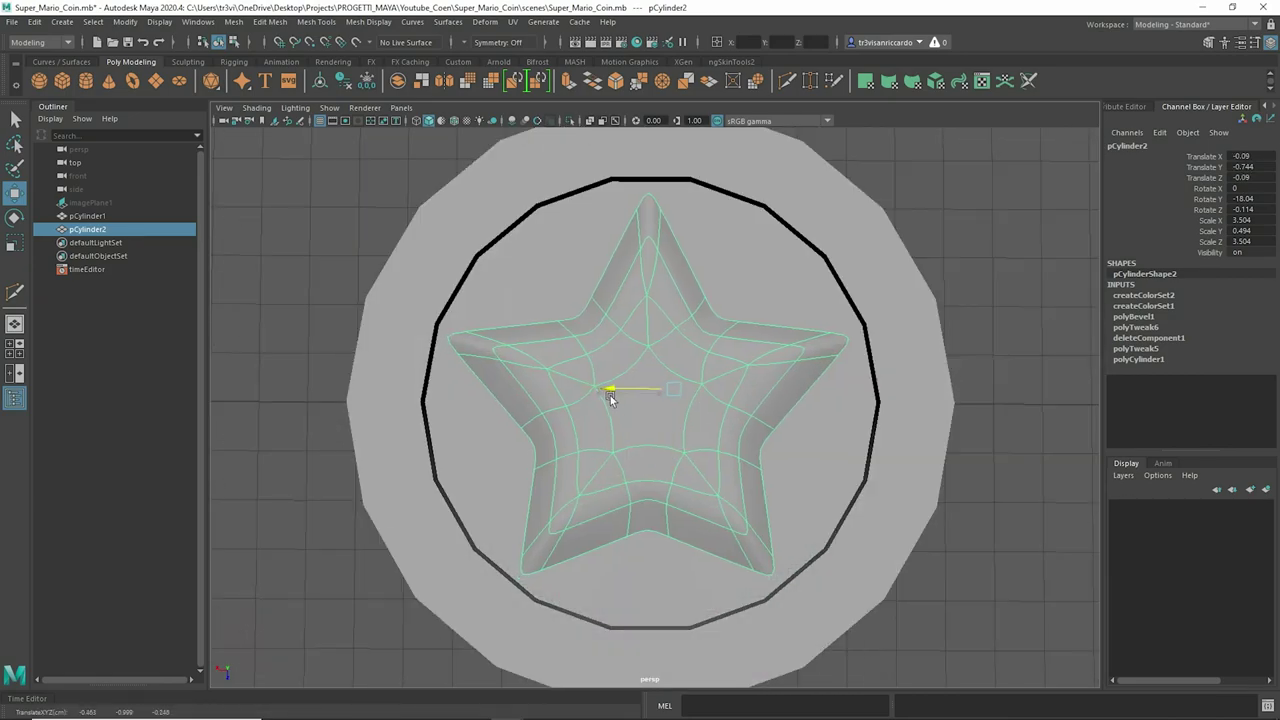
left_click(975, 420)
left_click_drag(975, 420, 965, 305, "alt")
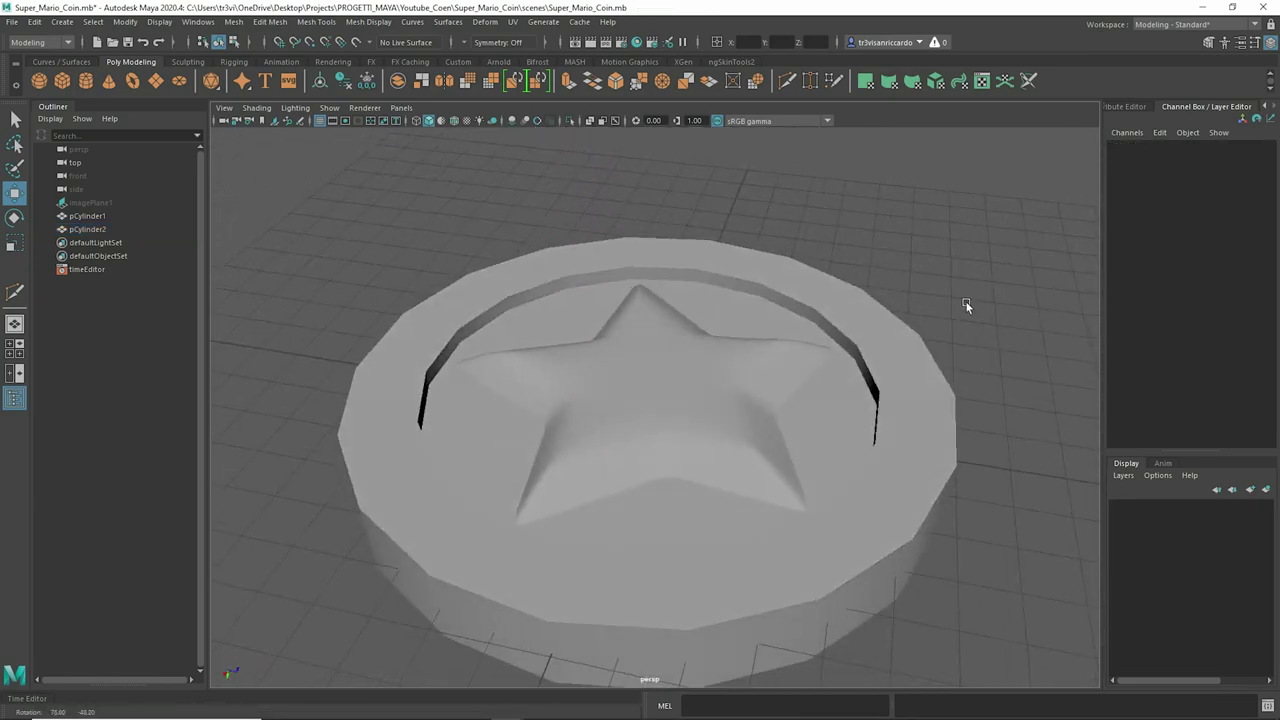
left_click(620, 345)
mouse_move(620, 345)
left_mouse_down("alt")
mouse_move(640, 408)
mouse_move(663, 205)
left_mouse_up("alt")
right_click_drag(537, 386, 675, 257)
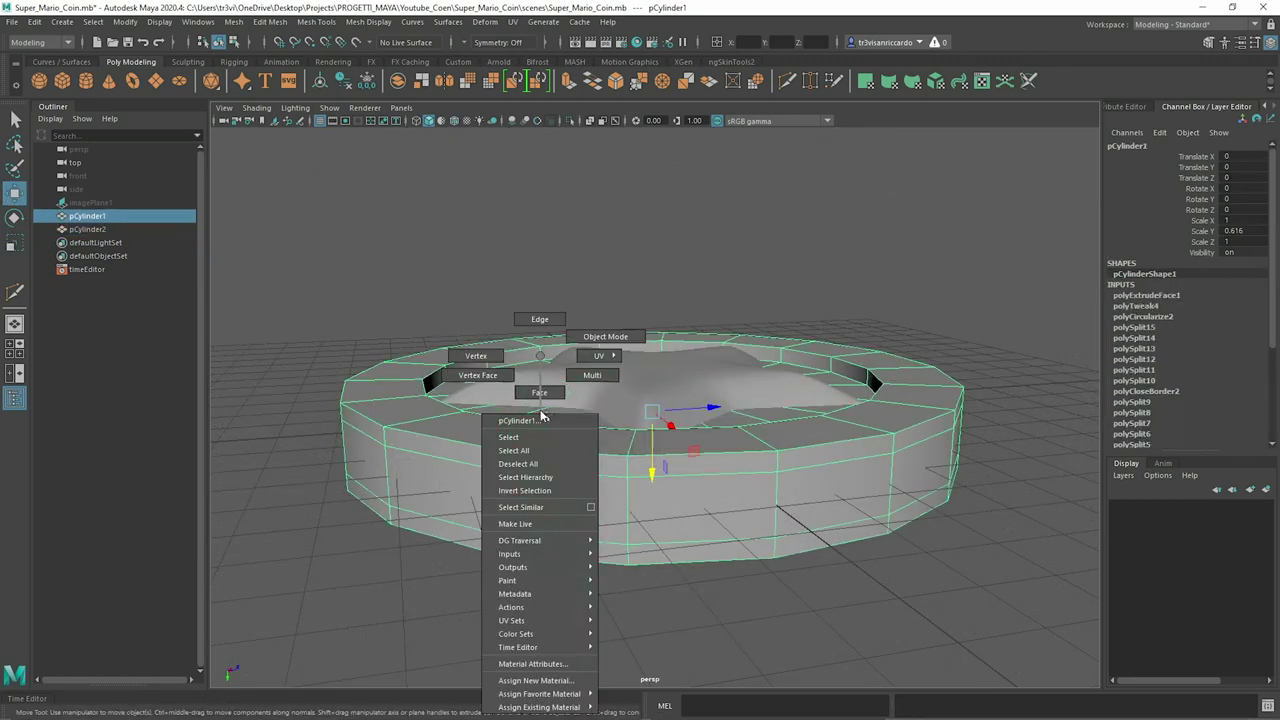
Step: Delete the lower half of the sphere's faces to make a half-dome
left_click_drag(649, 385, 649, 355)
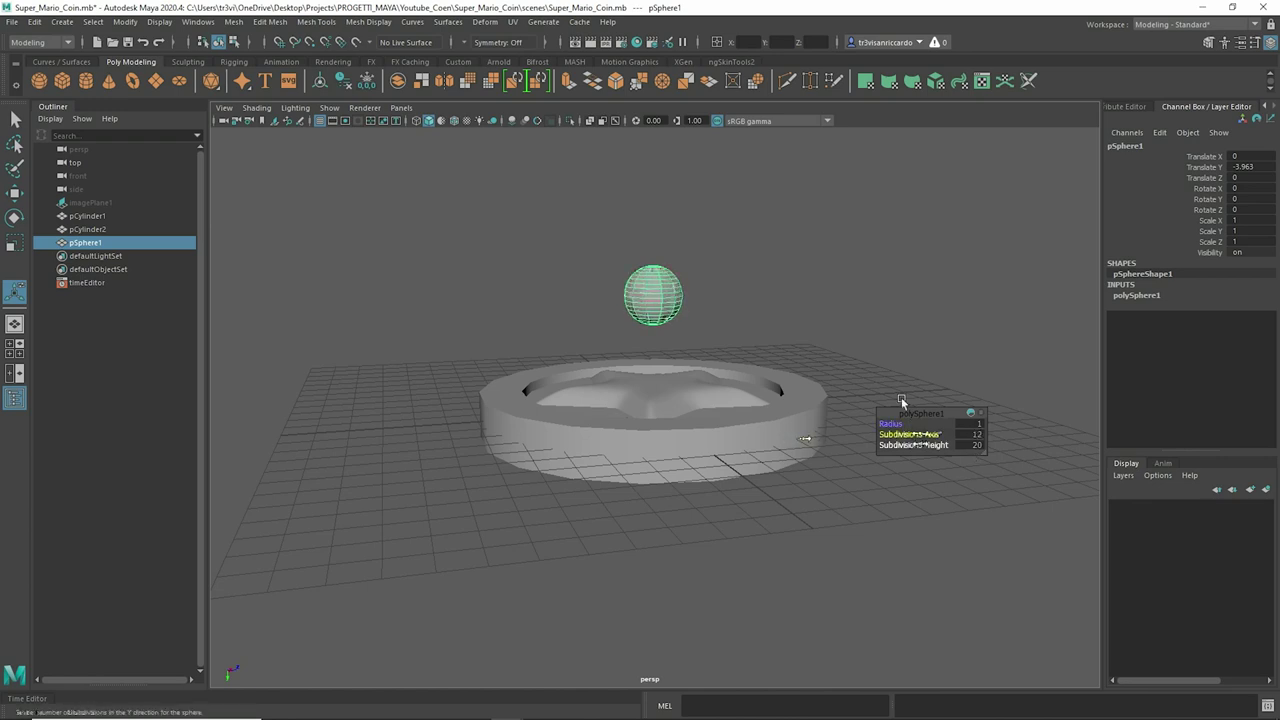
right_click_drag(852, 443, 663, 223, "alt")
right_click_drag(640, 300, 640, 340)
left_click_drag(563, 300, 785, 398)
key("Delete")
Step: Scale the half-dome flat and slide it onto the star as the first eye
key("F8")
key("r")
mouse_move(663, 300)
left_mouse_down()
mouse_move(742, 361)
mouse_move(671, 371)
mouse_move(523, 314)
left_mouse_up()
mouse_move(614, 300)
left_mouse_down()
mouse_move(590, 320)
mouse_move(620, 420)
mouse_move(597, 485)
mouse_move(615, 505)
mouse_move(605, 460)
left_mouse_up()
key("w")
scroll(590, 420, "up", 3)
key("r")
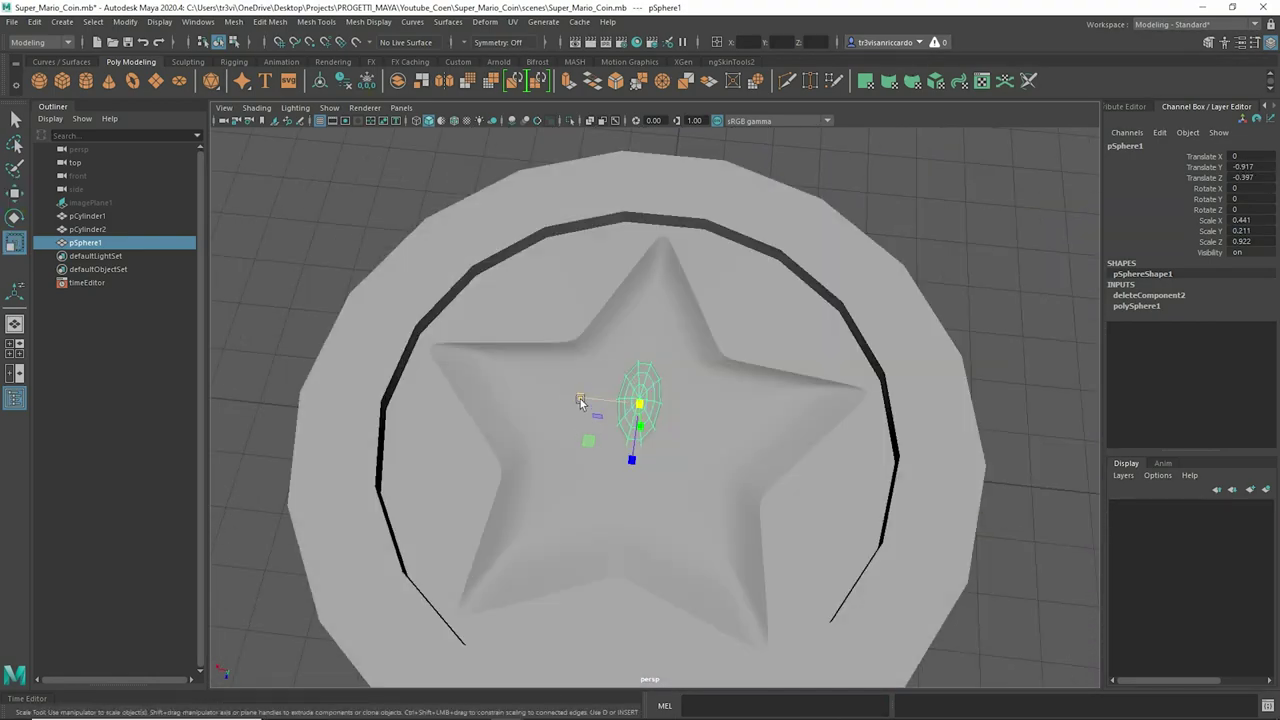
mouse_move(645, 418)
left_mouse_down()
mouse_move(600, 392)
mouse_move(766, 366)
mouse_move(690, 527)
mouse_move(570, 345)
left_mouse_up()
key("w")
mouse_move(600, 360)
left_mouse_down("alt")
mouse_move(652, 403)
mouse_move(633, 409)
left_mouse_up("alt")
Step: Duplicate the eye and move the copy right as the second eye
key("ctrl+d")
left_click_drag(504, 362, 655, 375)
scroll(655, 375, "down", 5)
right_click_drag(646, 314, 700, 283)
scroll(840, 415, "down", 3)
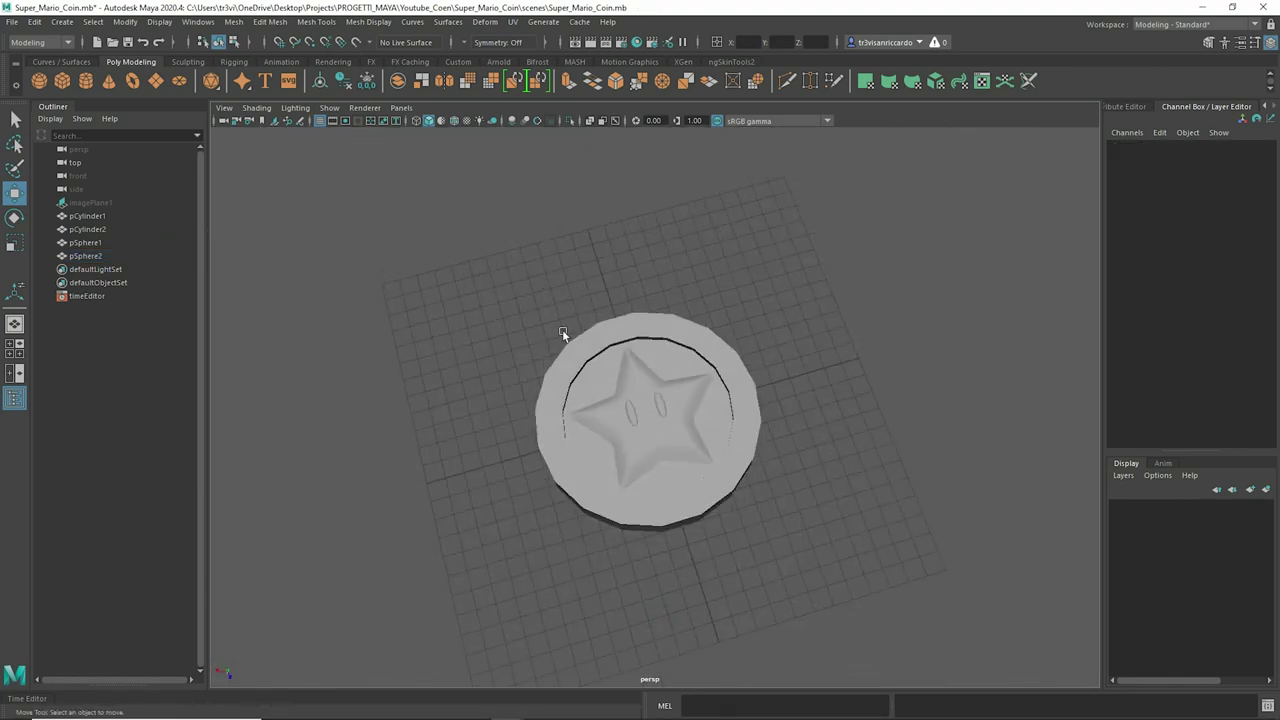
left_click_drag(562, 329, 500, 270, "alt")
scroll(500, 270, "up", 4)
right_click(507, 254)
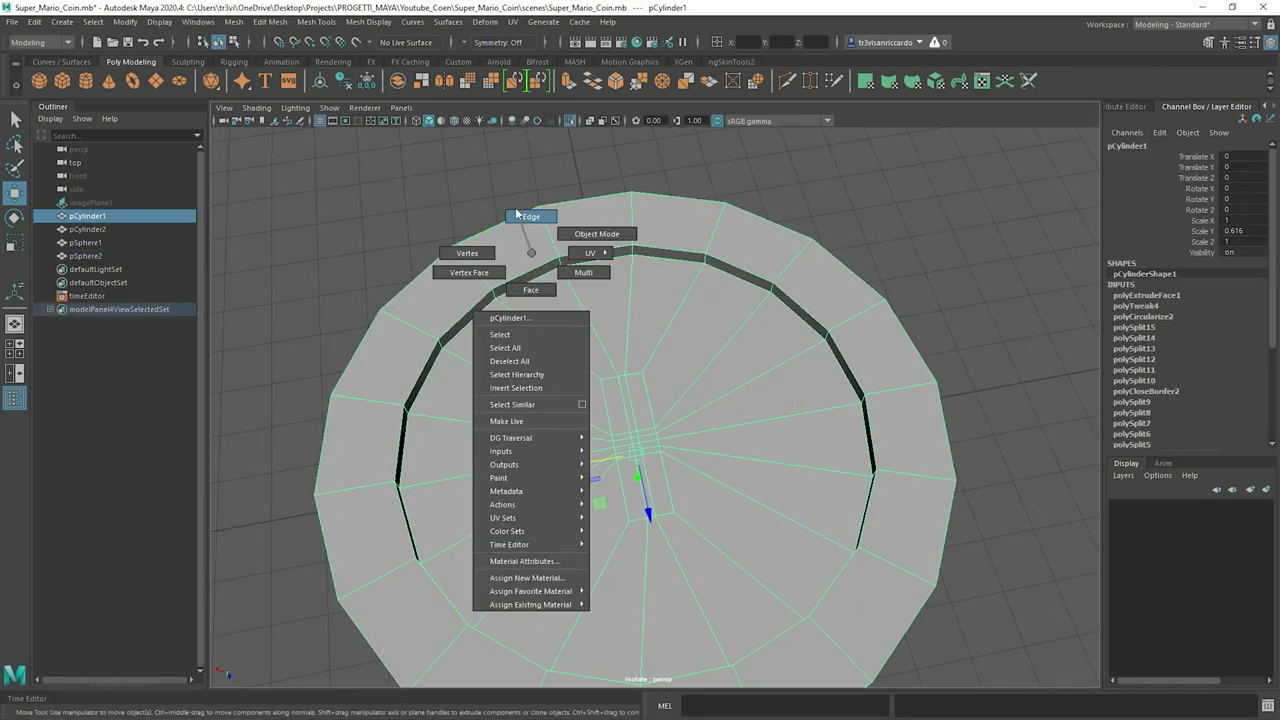
Step: Isolate the coin and zoom in close on its slot
key("ctrl+1")
mouse_move(491, 337)
left_mouse_down("alt")
mouse_move(609, 318)
mouse_move(600, 297)
left_mouse_up("alt")
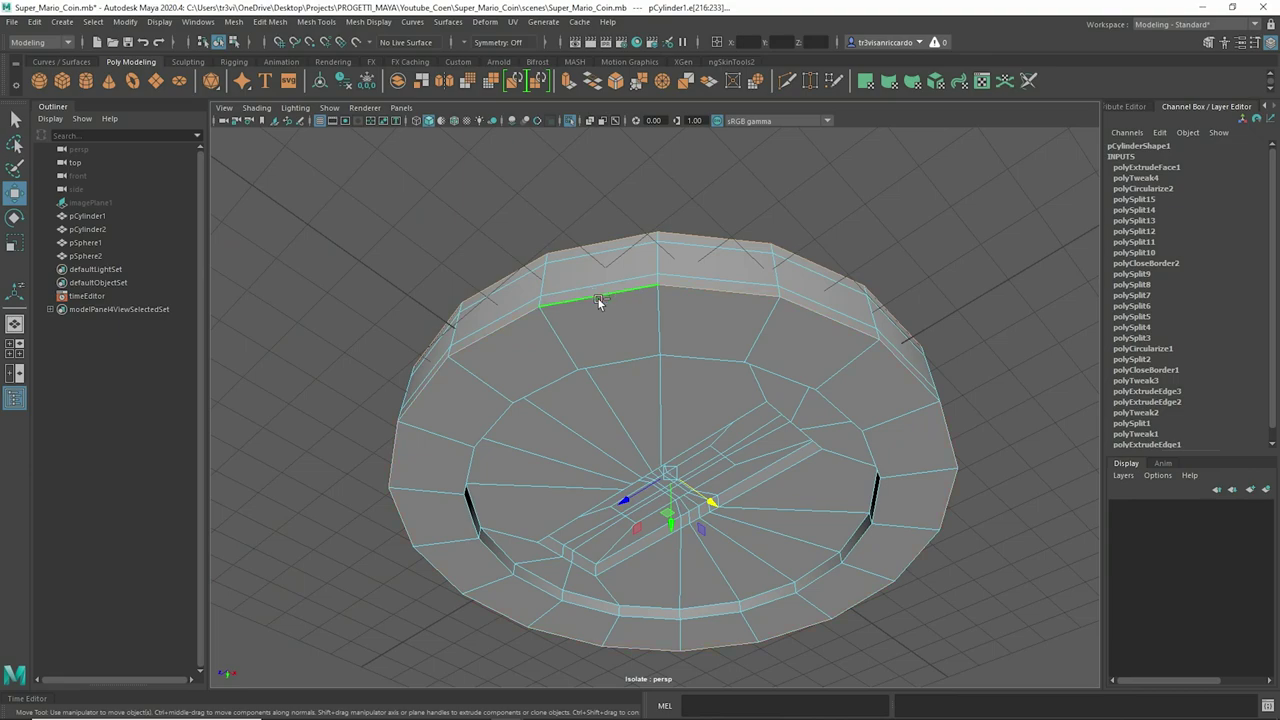
scroll(560, 217, "up", 2)
scroll(703, 235, "up", 3)
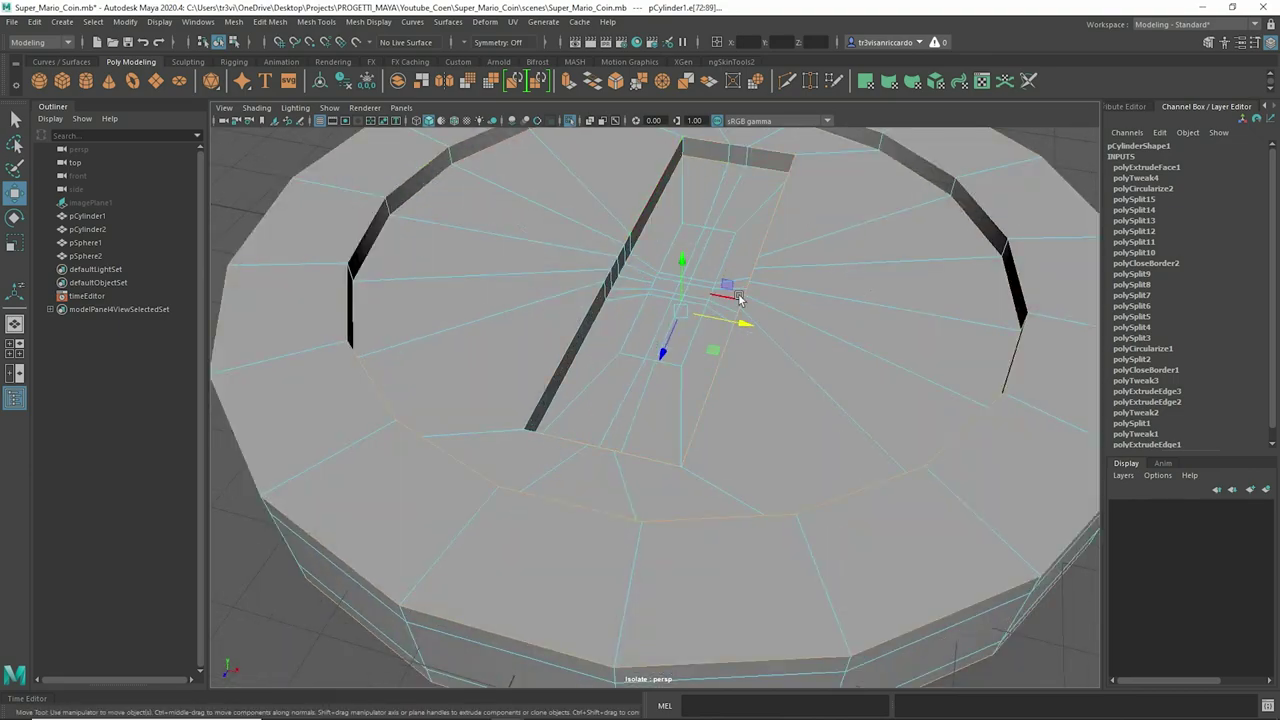
scroll(726, 292, "down", 3)
left_click_drag(726, 292, 626, 309, "alt")
scroll(494, 266, "up", 4)
mouse_move(494, 266)
left_mouse_down("alt")
mouse_move(551, 264)
mouse_move(666, 194)
mouse_move(700, 300)
left_mouse_up("alt")
scroll(551, 264, "down", 3)
Step: Bevel the slot edges and increase the bevel fraction
key("ctrl+b")
left_click_drag(890, 422, 700, 343)
scroll(657, 386, "down", 4)
mouse_move(657, 386)
left_mouse_down("alt")
mouse_move(629, 379)
mouse_move(586, 257)
left_mouse_up("alt")
scroll(629, 379, "up", 4)
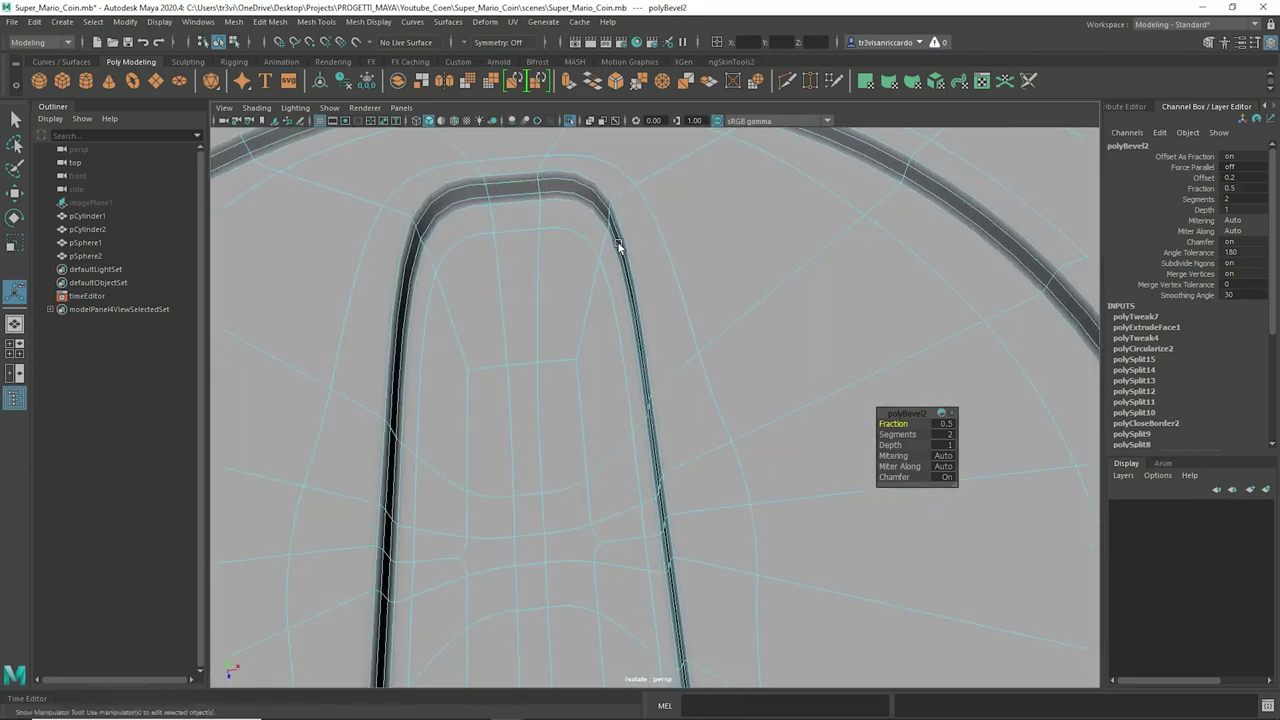
scroll(563, 244, "down", 5)
left_click_drag(945, 430, 905, 423)
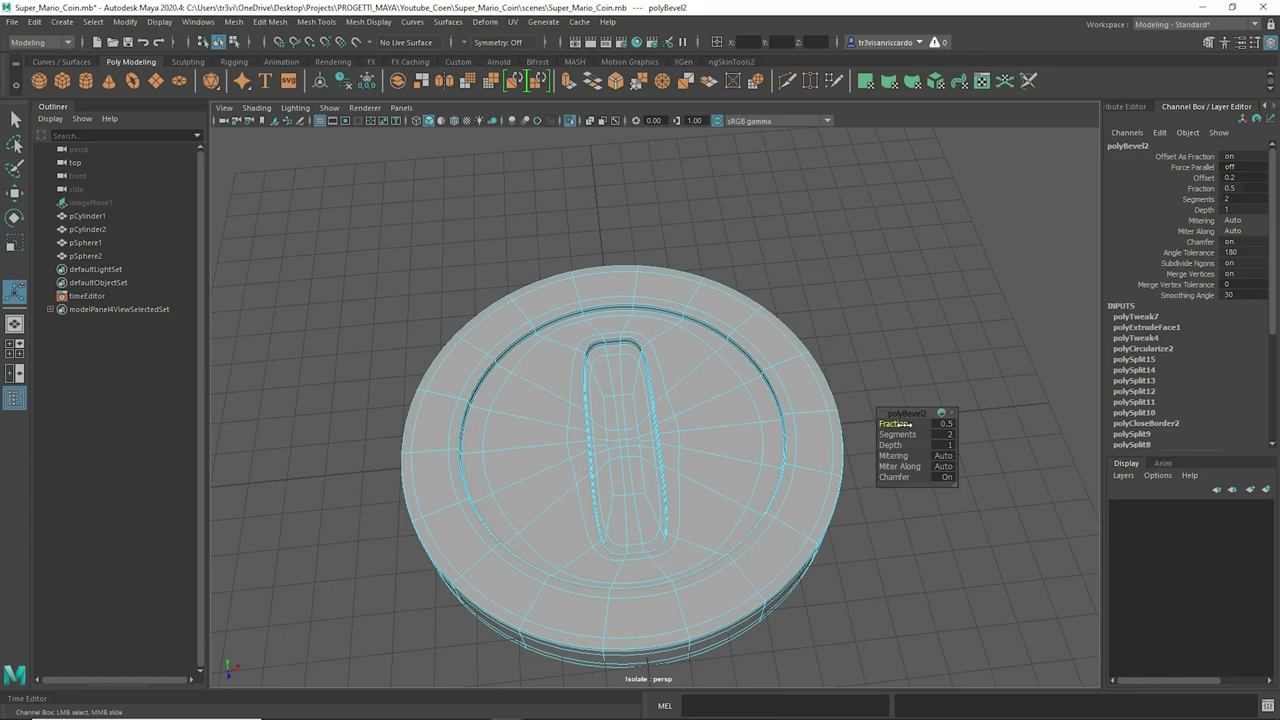
key("q")
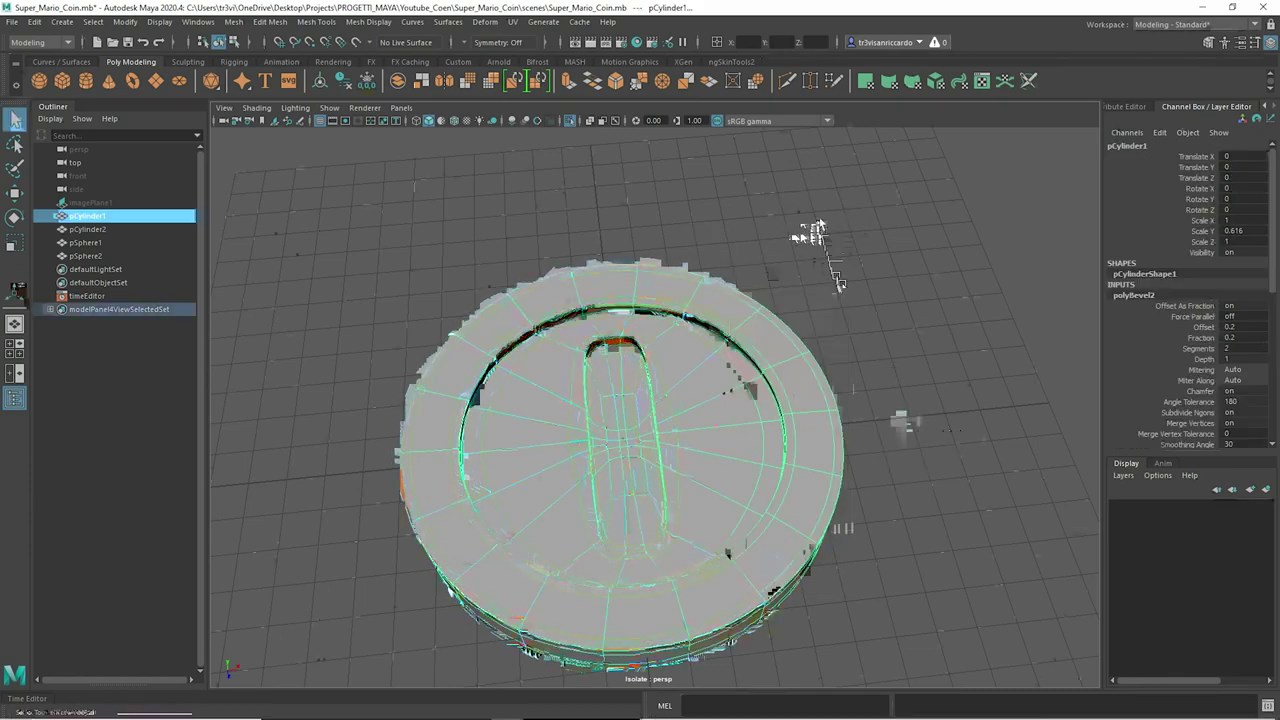
Step: Adjust the slot's top and bottom vertices, then group coin, star and eyes into group1
scroll(627, 290, "up", 8)
key("F9")
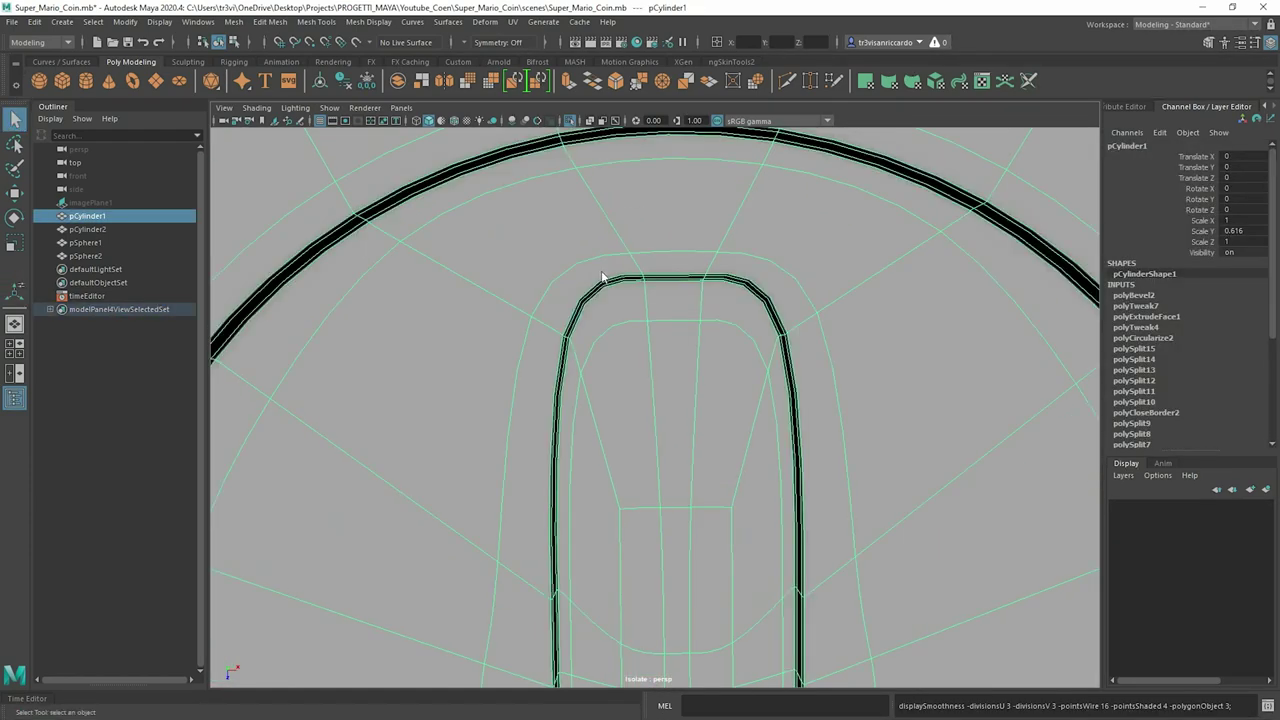
left_click_drag(577, 262, 676, 362)
scroll(635, 300, "down", 4)
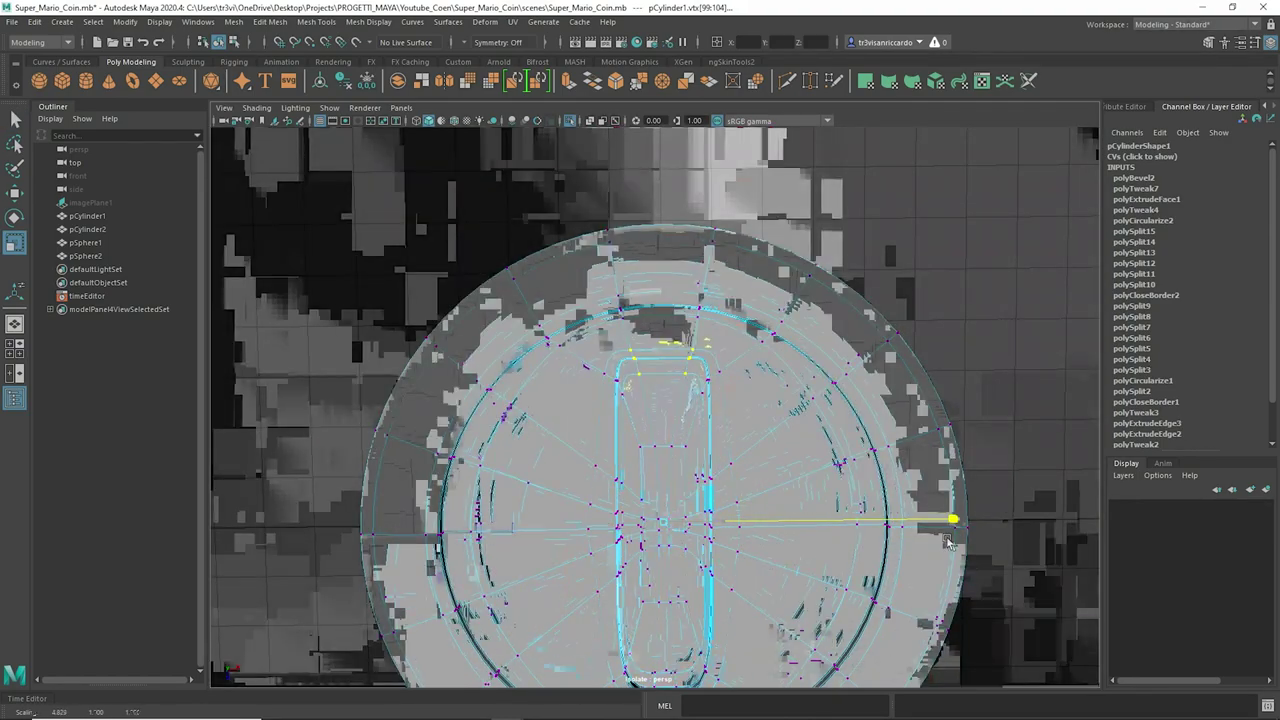
scroll(735, 520, "up", 3)
mouse_move(597, 445)
left_mouse_down()
mouse_move(618, 490)
mouse_move(668, 487)
left_mouse_up()
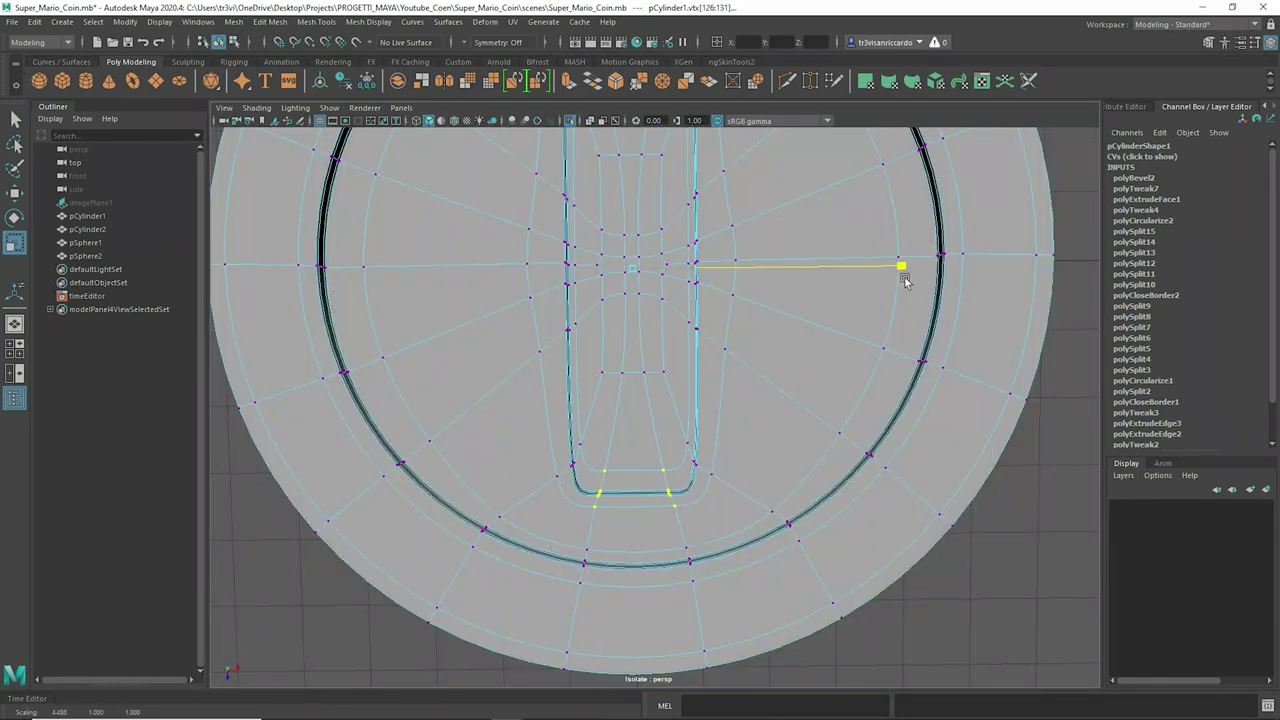
scroll(977, 285, "down", 5)
right_click_drag(623, 314, 600, 300)
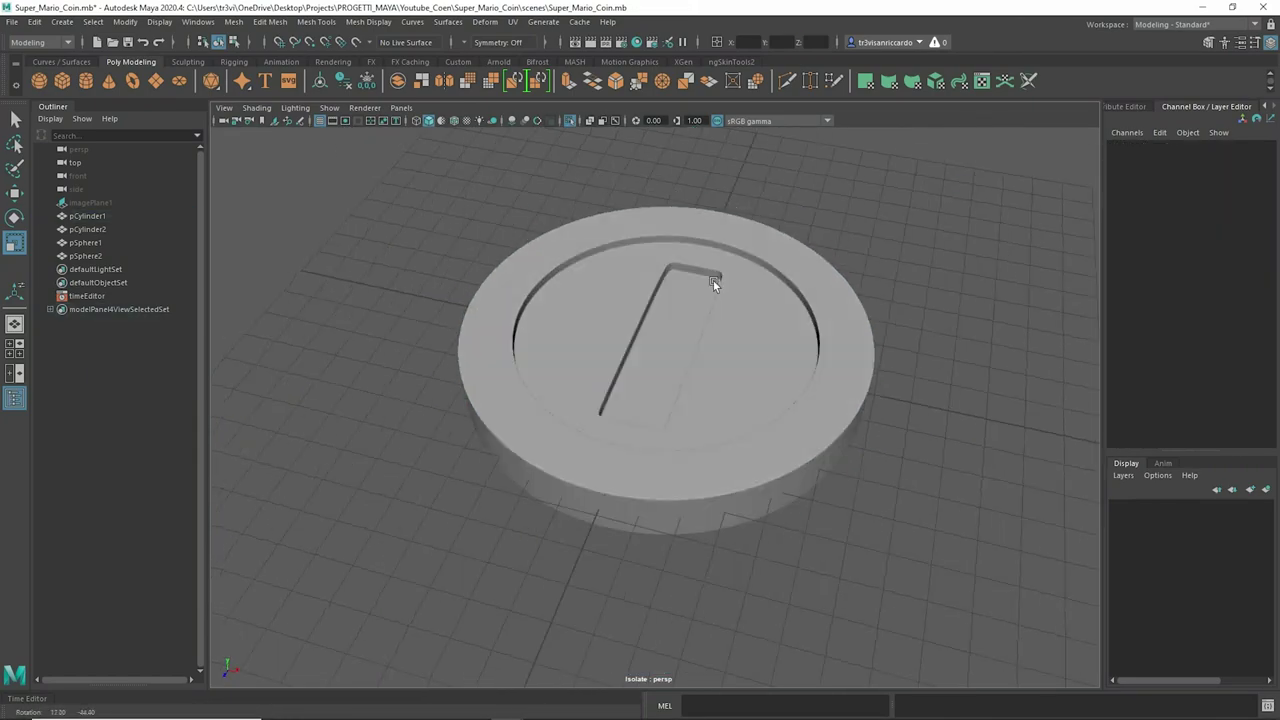
left_click_drag(713, 280, 828, 265, "alt")
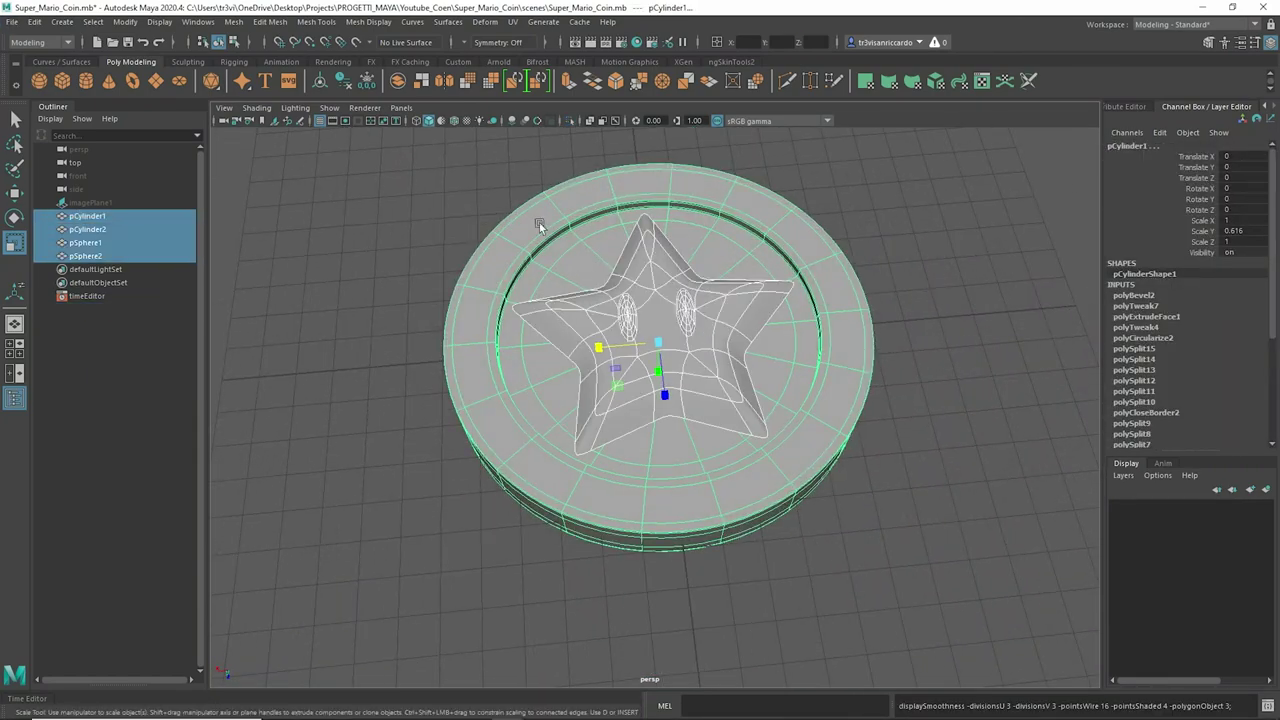
key("ctrl+g")
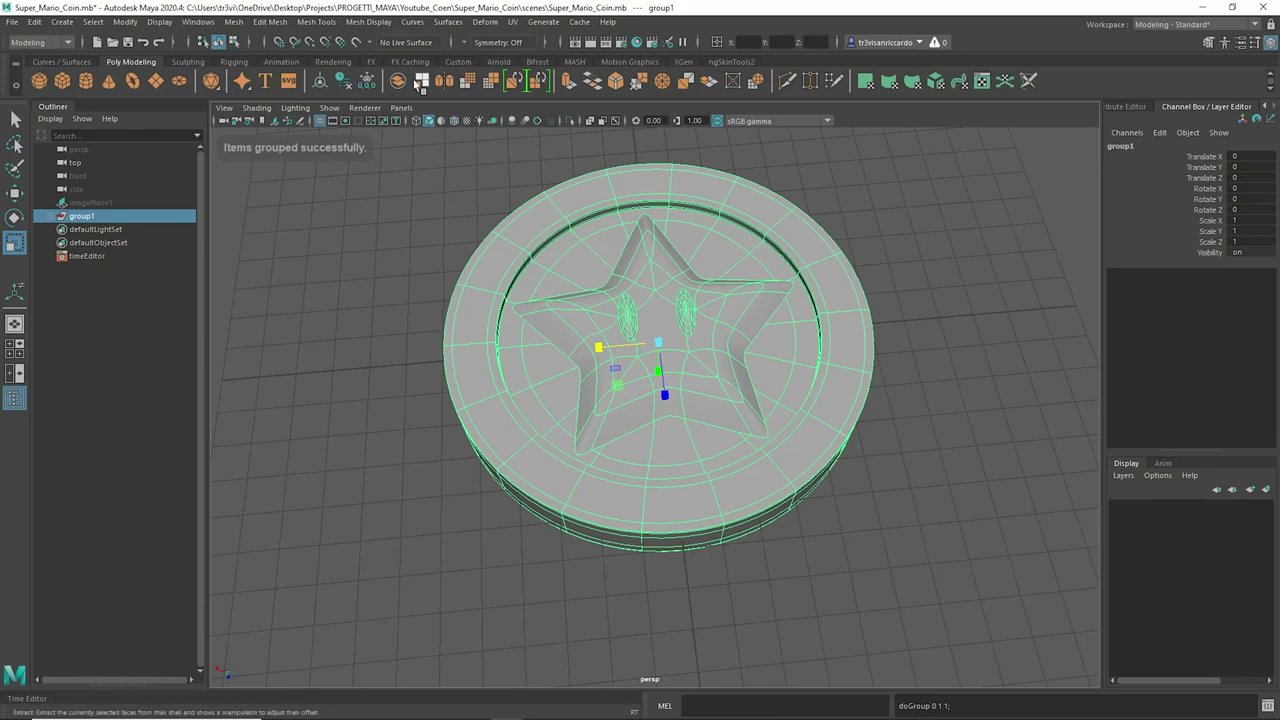
Step: Rotate group1 to -90 on X so the coin stands upright
key("e")
left_click_drag(609, 429, 685, 335)
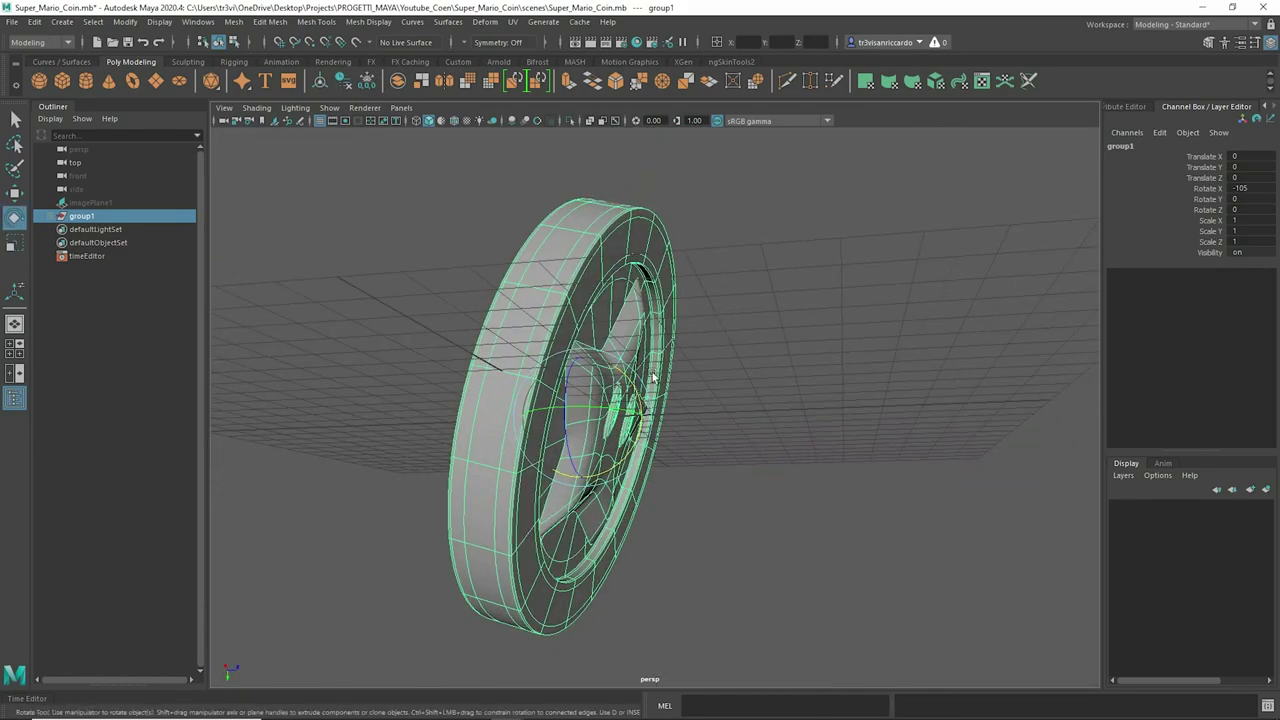
left_click_drag(641, 405, 648, 409)
left_click_drag(648, 409, 655, 413, "alt")
mouse_move(587, 345)
left_mouse_down("alt")
mouse_move(377, 327)
mouse_move(792, 326)
mouse_move(610, 345)
mouse_move(309, 349)
mouse_move(618, 349)
left_mouse_up("alt")
Step: Clear the selection, select the star mesh, then select the coin body instead
left_click(792, 326)
right_click_drag(824, 275, 874, 260)
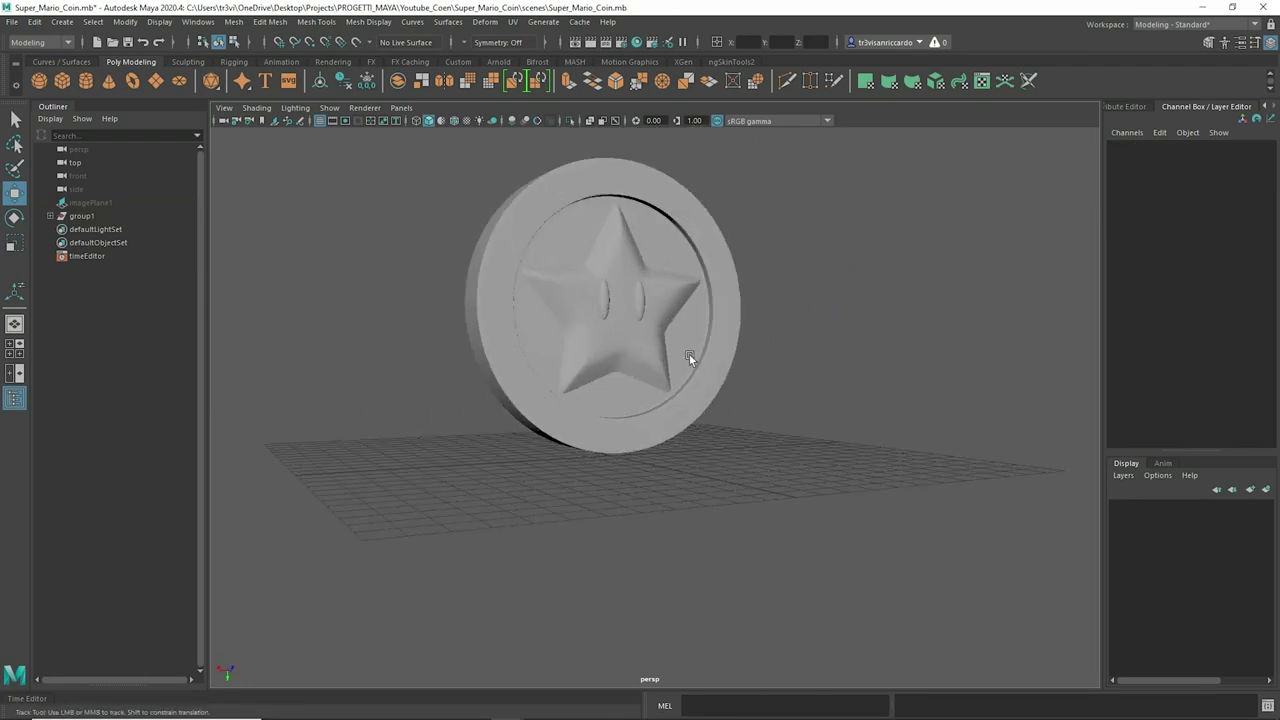
left_click(527, 364)
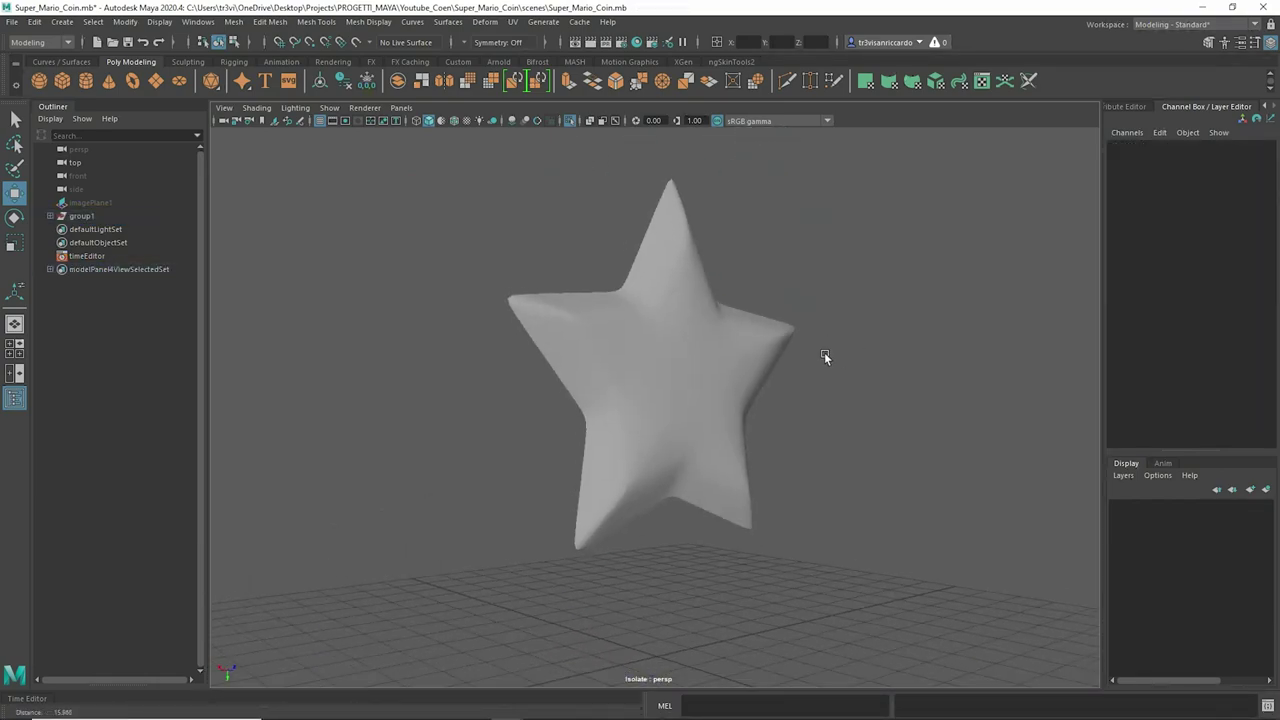
right_click_drag(824, 357, 511, 262, "alt")
right_click_drag(737, 357, 733, 344)
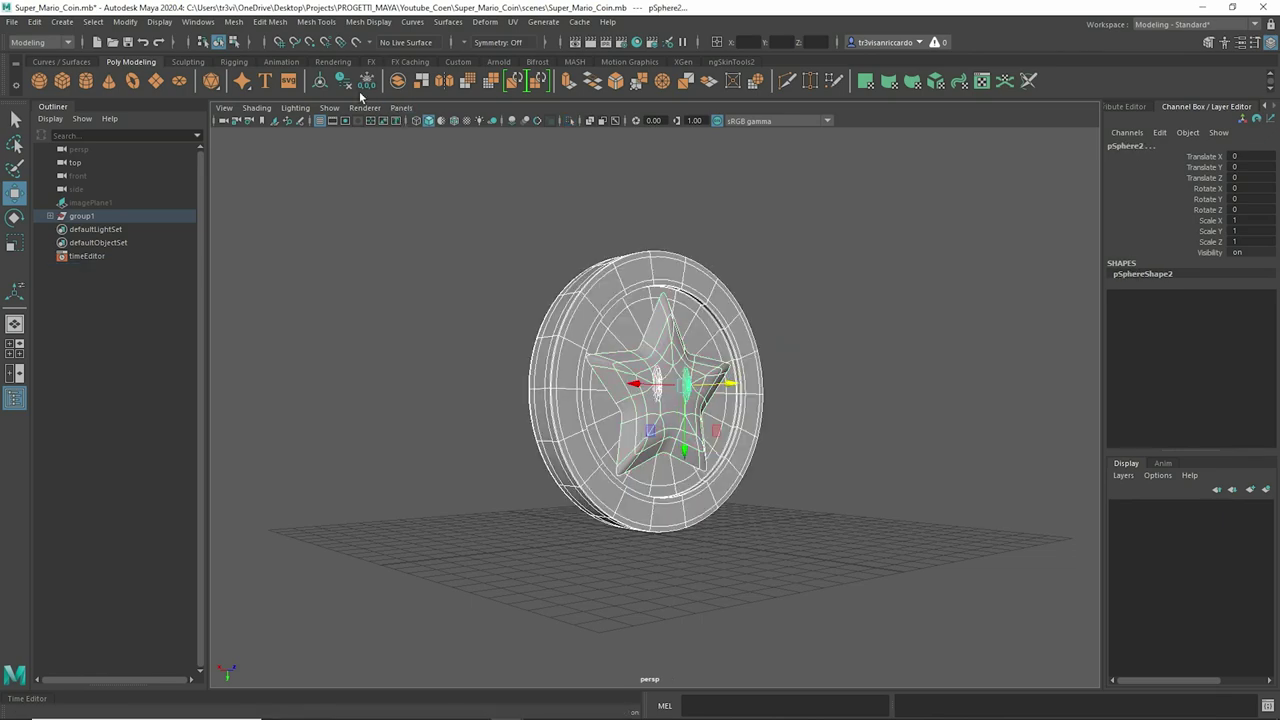
left_click(614, 414)
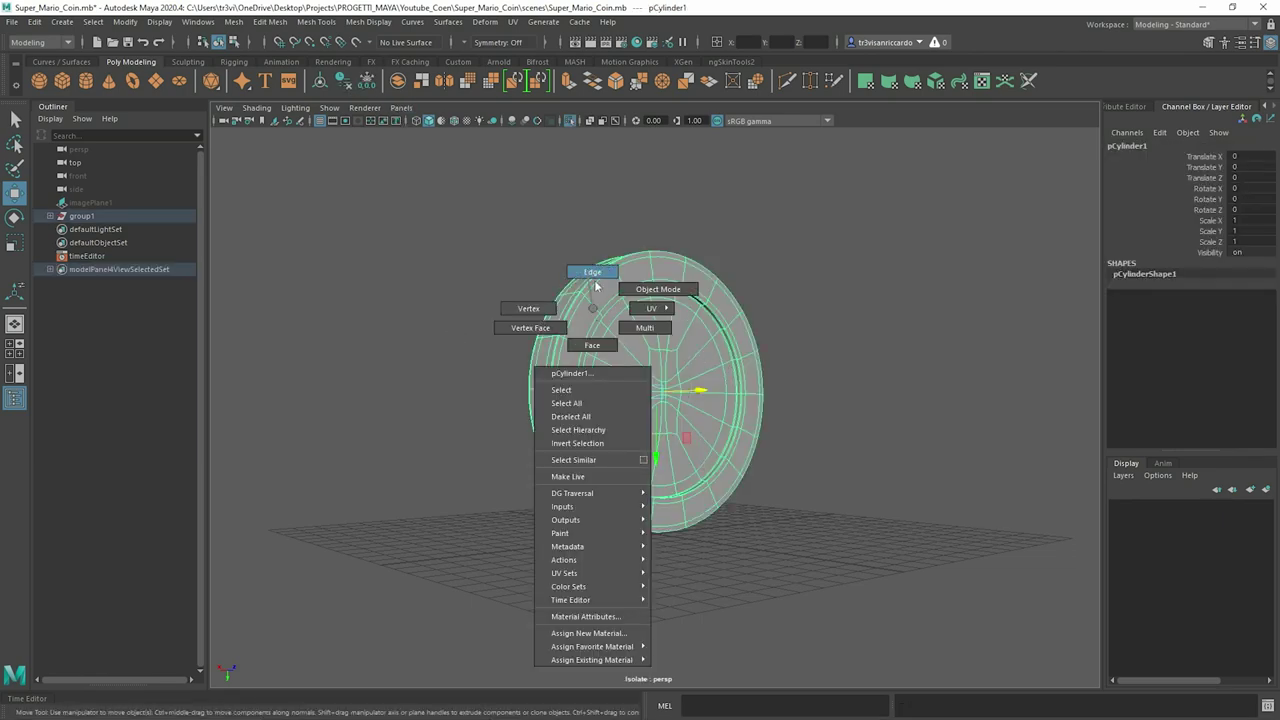
Step: Open the UV Editor and resize it to sit beside the viewport
right_click_drag(595, 286, 593, 276)
left_click(512, 21)
left_click(543, 46)
left_click_drag(1076, 239, 557, 239)
left_click_drag(300, 89, 245, 78)
scroll(230, 330, "up", 3)
scroll(250, 360, "down", 1)
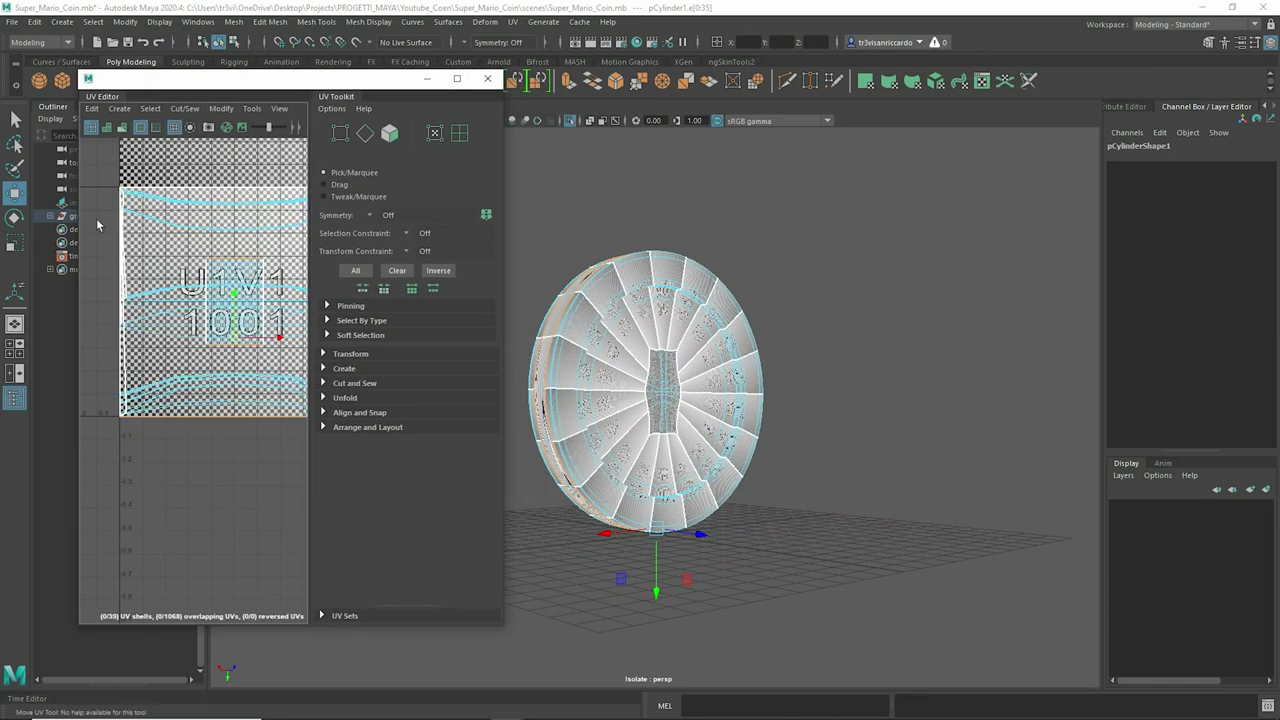
left_click_drag(82, 225, 4, 225)
key("ctrl+z")
Step: Apply a planar UV projection to the coin body and pick the rim edge as a seam
left_click(512, 21)
left_click(560, 184)
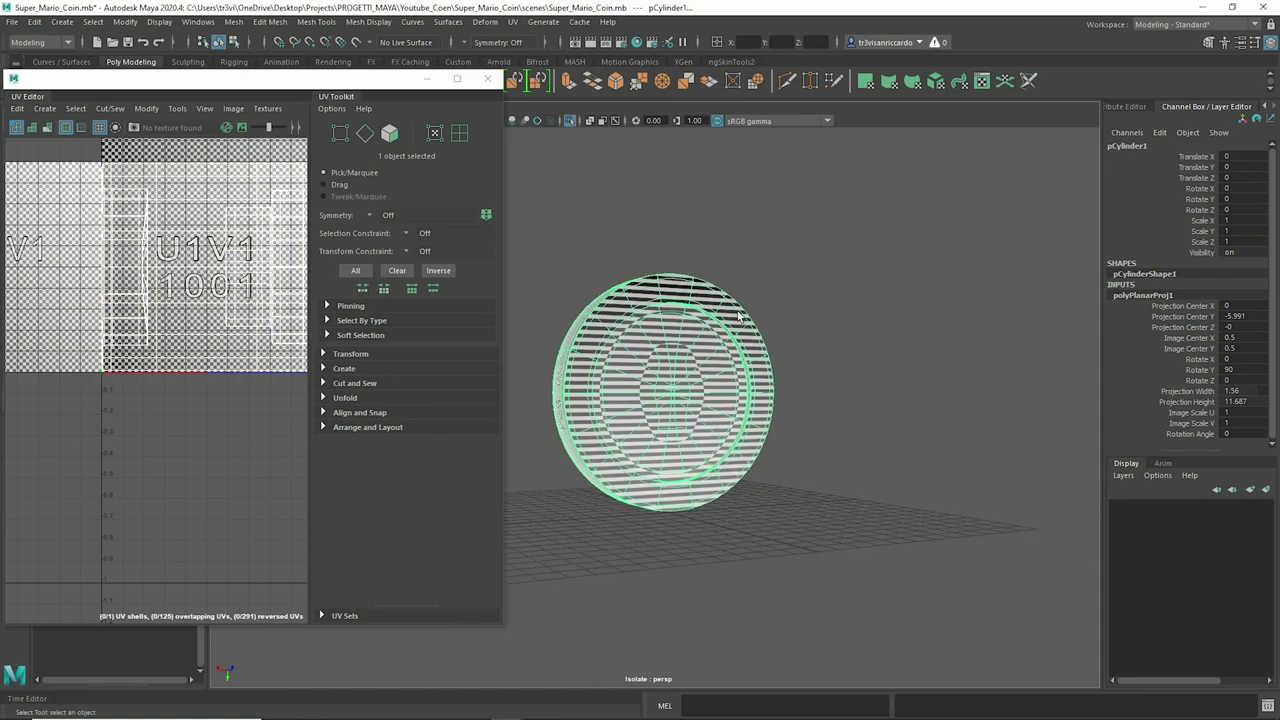
left_click_drag(740, 316, 700, 316, "alt")
scroll(760, 230, "up", 5)
right_click_drag(717, 234, 740, 220)
left_click_drag(384, 91, 381, 132)
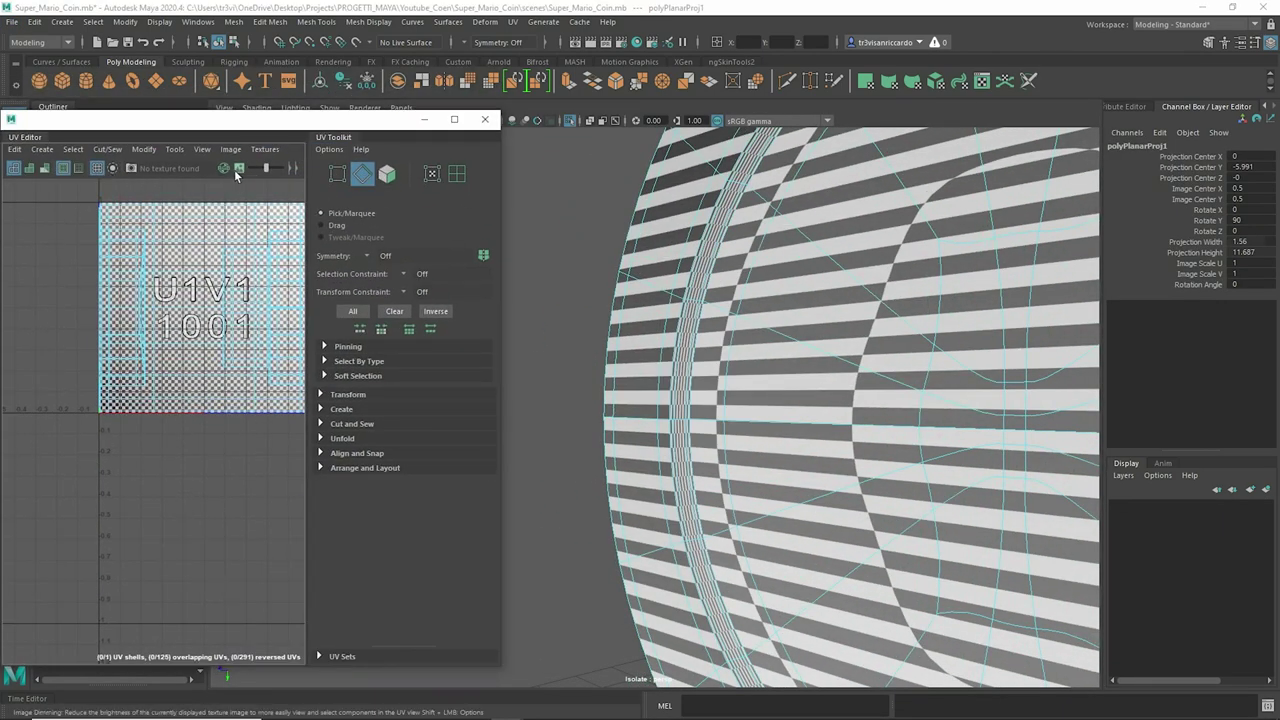
scroll(290, 230, "down", 5)
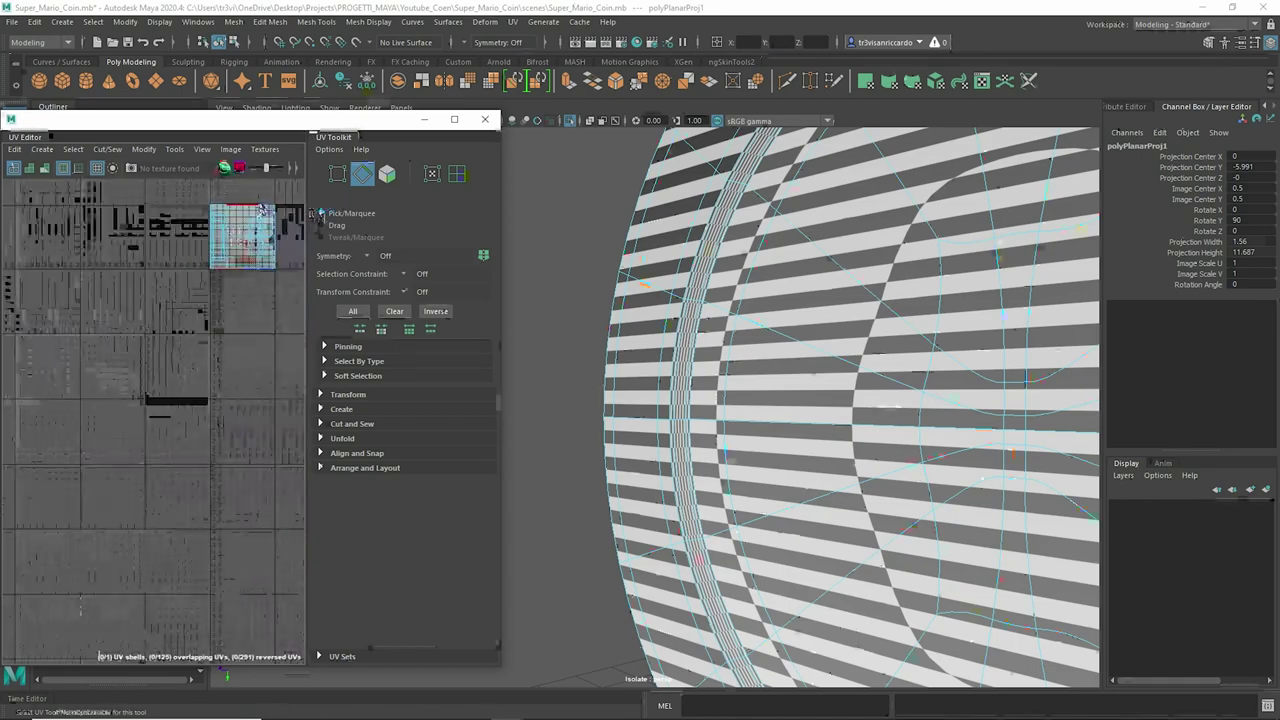
left_click_drag(2, 205, 12, 203)
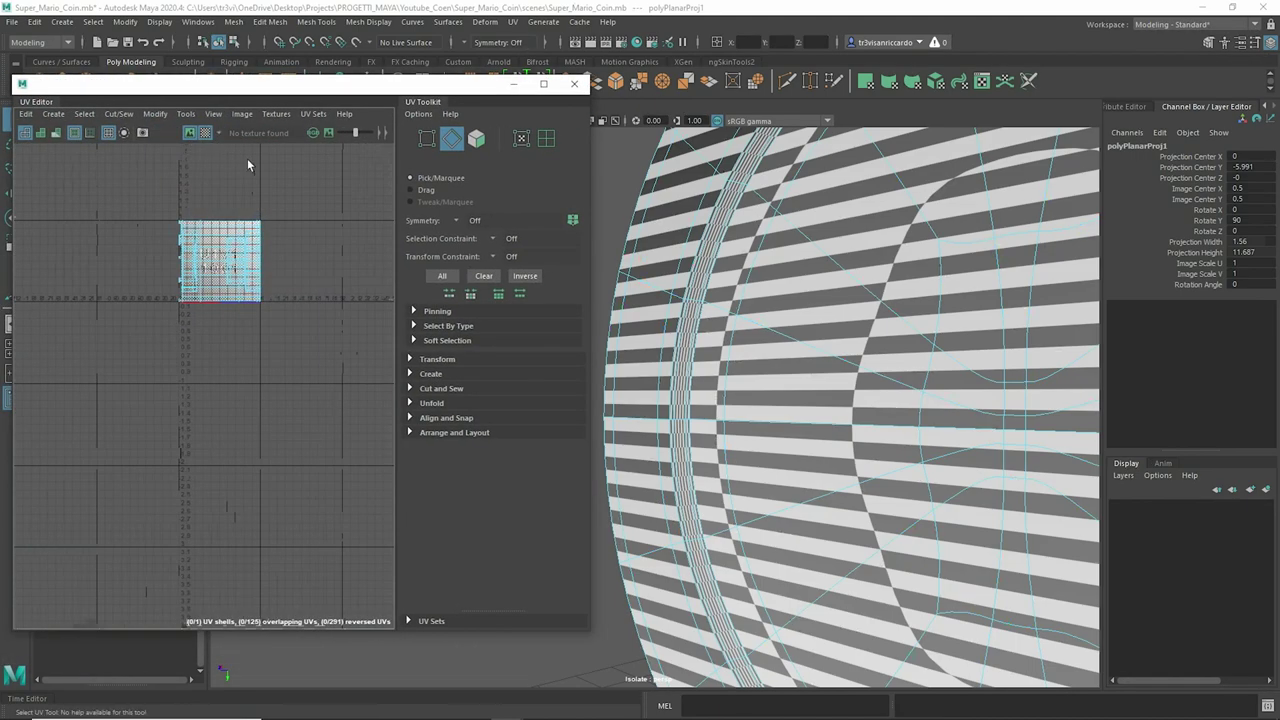
left_click(703, 295)
Step: Cut seams along the top bar's edge loop and a corner edge, unfold, and reposition the small shell
scroll(703, 295, "up", 2)
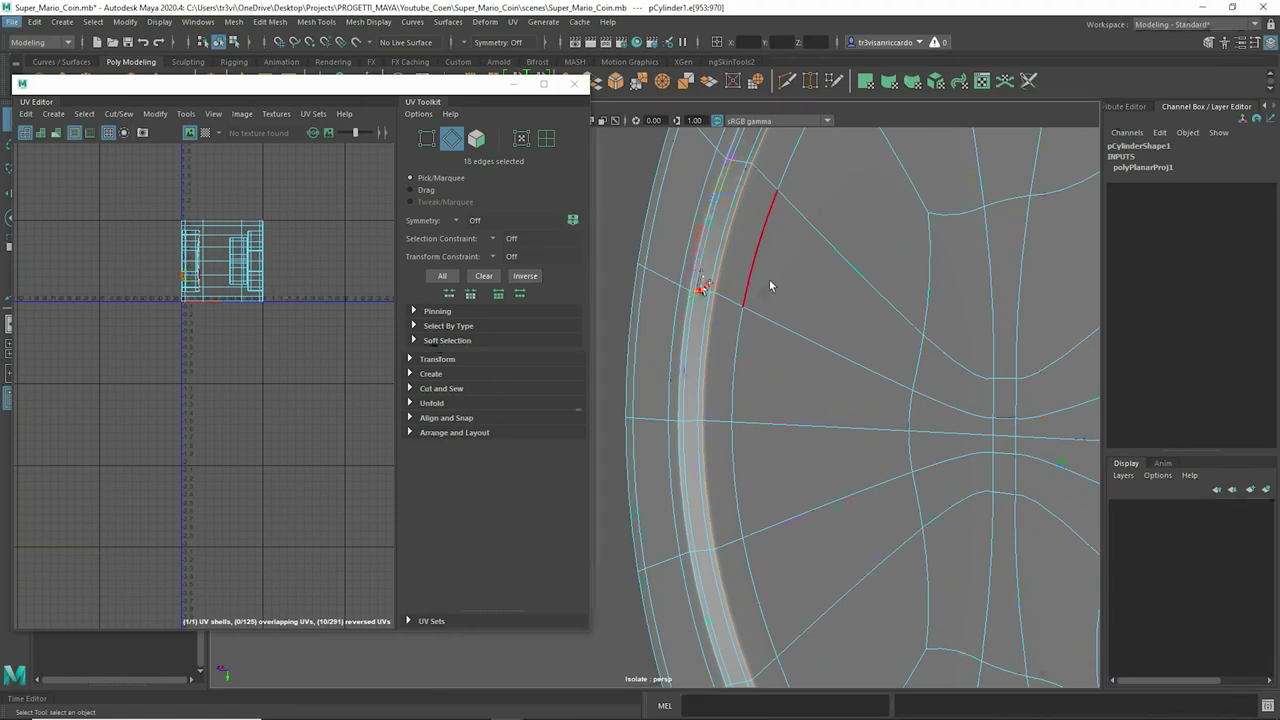
scroll(703, 287, "down", 4)
scroll(857, 257, "up", 2)
scroll(857, 257, "up", 2)
double_click(742, 262, "shift")
left_click(659, 244, "shift")
mouse_move(220, 255)
right_mouse_down("shift")
mouse_move(230, 235)
mouse_move(104, 262)
right_mouse_up("shift")
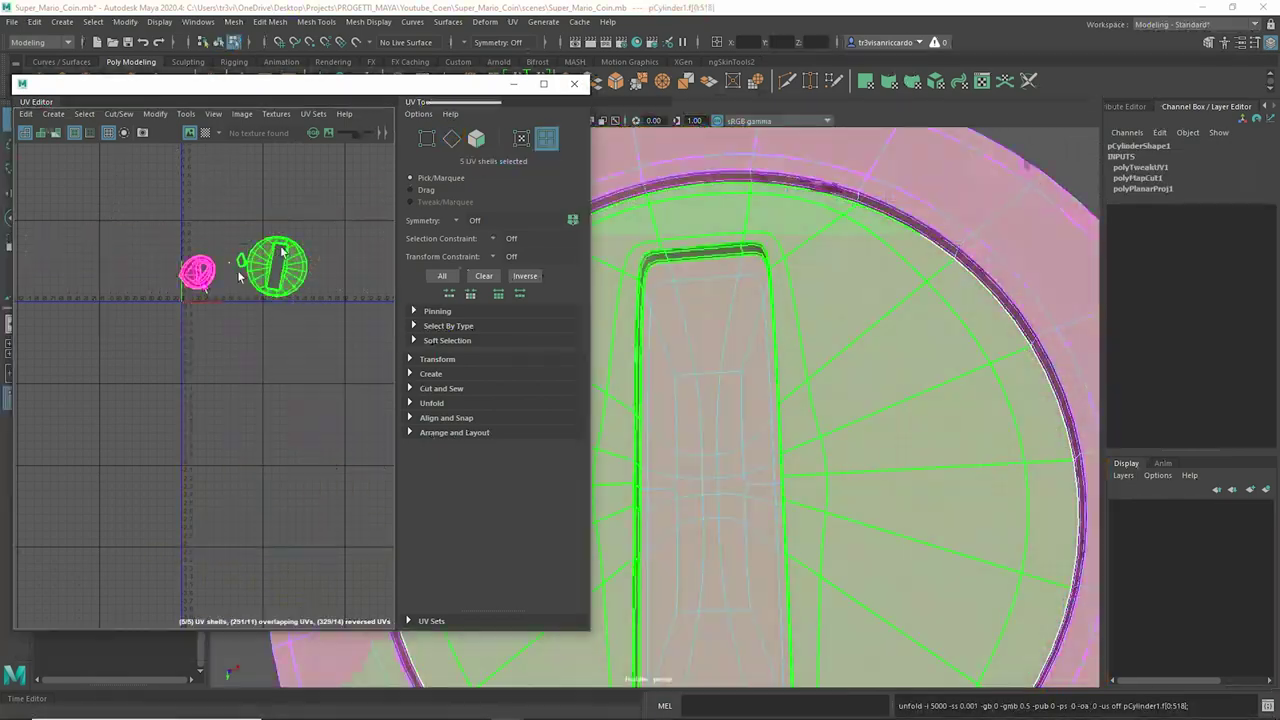
key("e")
key("w")
left_click_drag(200, 280, 222, 250)
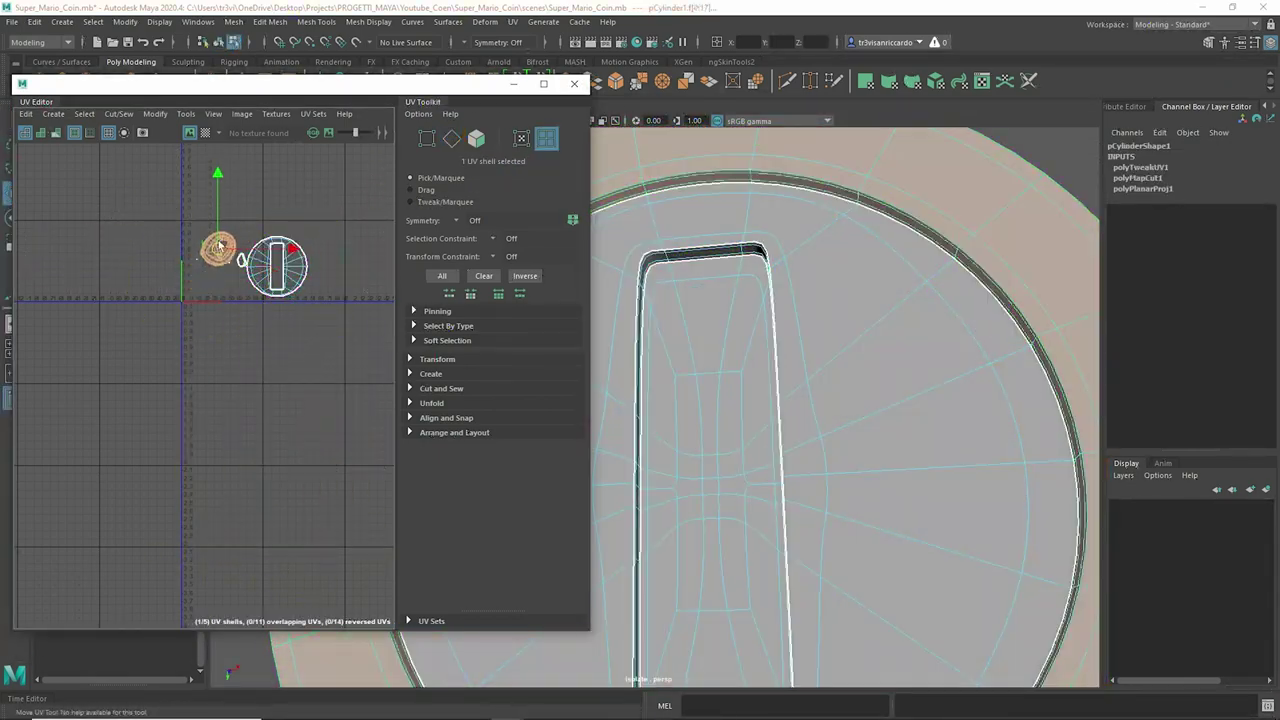
key("q")
Step: Select a single rim edge and unfold its coin UV shell
left_click_drag(864, 378, 825, 367, "alt")
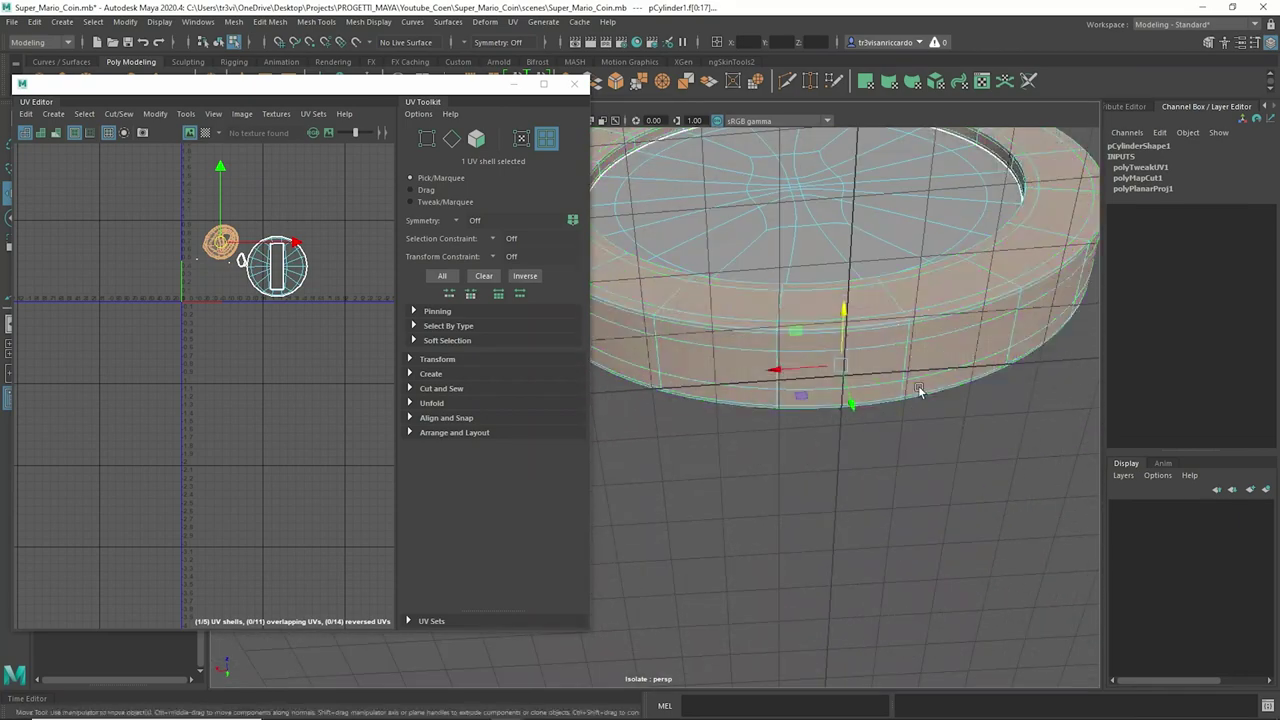
right_click_drag(816, 305, 814, 319)
mouse_move(814, 319)
left_mouse_down("alt")
mouse_move(983, 434)
mouse_move(749, 475)
left_mouse_up("alt")
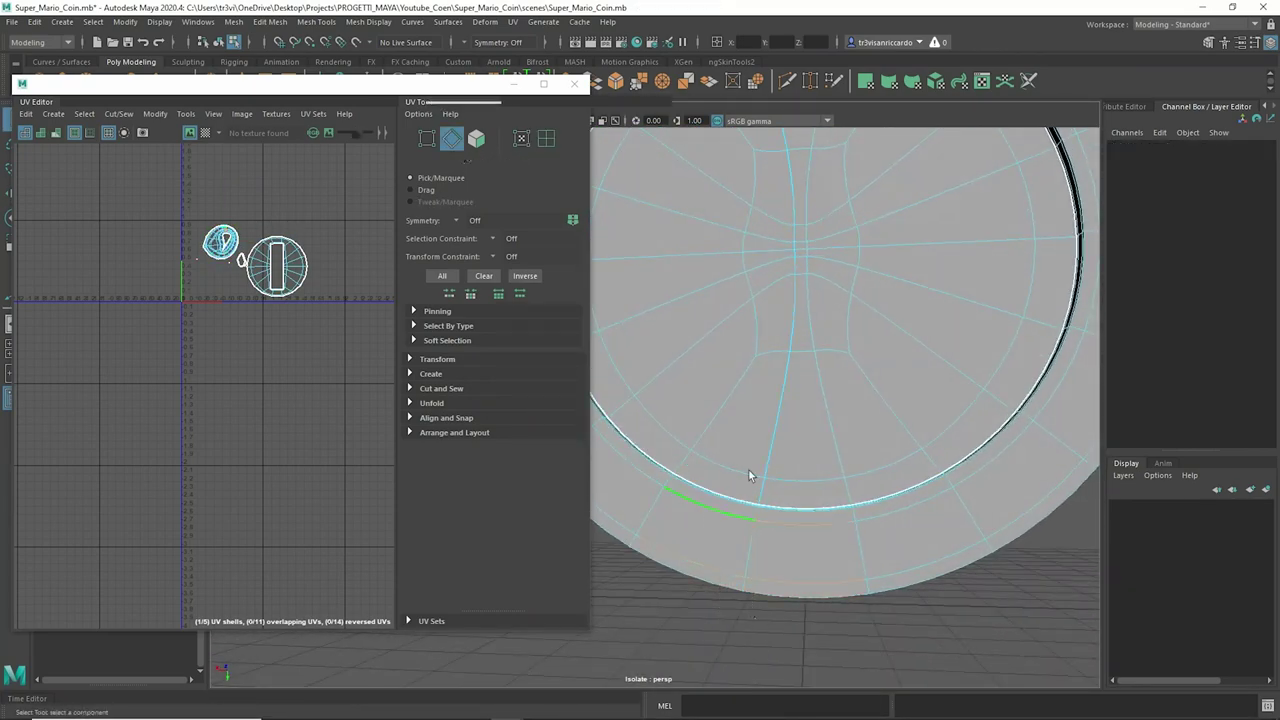
left_click(747, 555)
mouse_move(747, 555)
left_mouse_down("alt")
mouse_move(726, 552)
mouse_move(809, 483)
mouse_move(757, 543)
mouse_move(800, 420)
mouse_move(972, 443)
left_mouse_up("alt")
right_click_drag(121, 241, 57, 228, "shift")
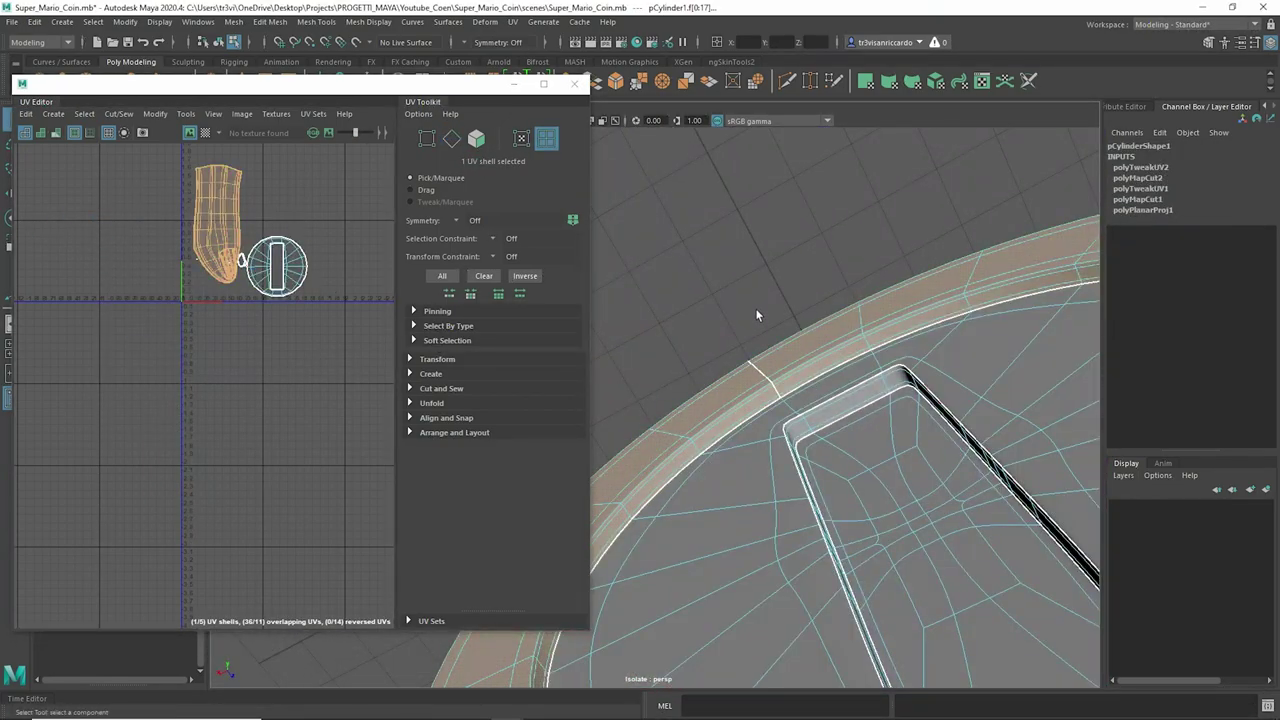
right_click_drag(225, 386, 51, 351)
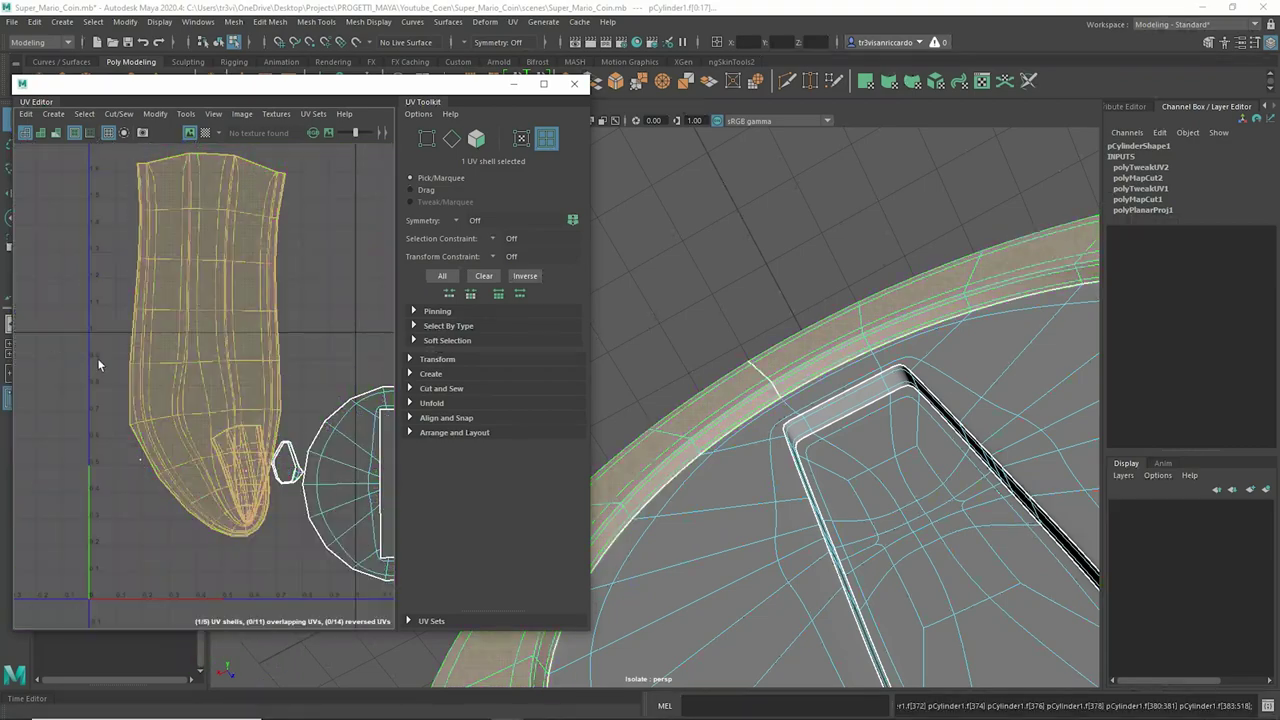
right_click_drag(263, 503, 262, 462)
Step: Cut the UVs along the rim's full edge loop and unfold the strip flat
mouse_move(820, 420)
left_mouse_down("alt")
mouse_move(879, 381)
mouse_move(818, 292)
left_mouse_up("alt")
scroll(879, 381, "up", 3)
right_click_drag(710, 312, 712, 290)
double_click(757, 260)
left_click_drag(757, 260, 759, 298, "alt")
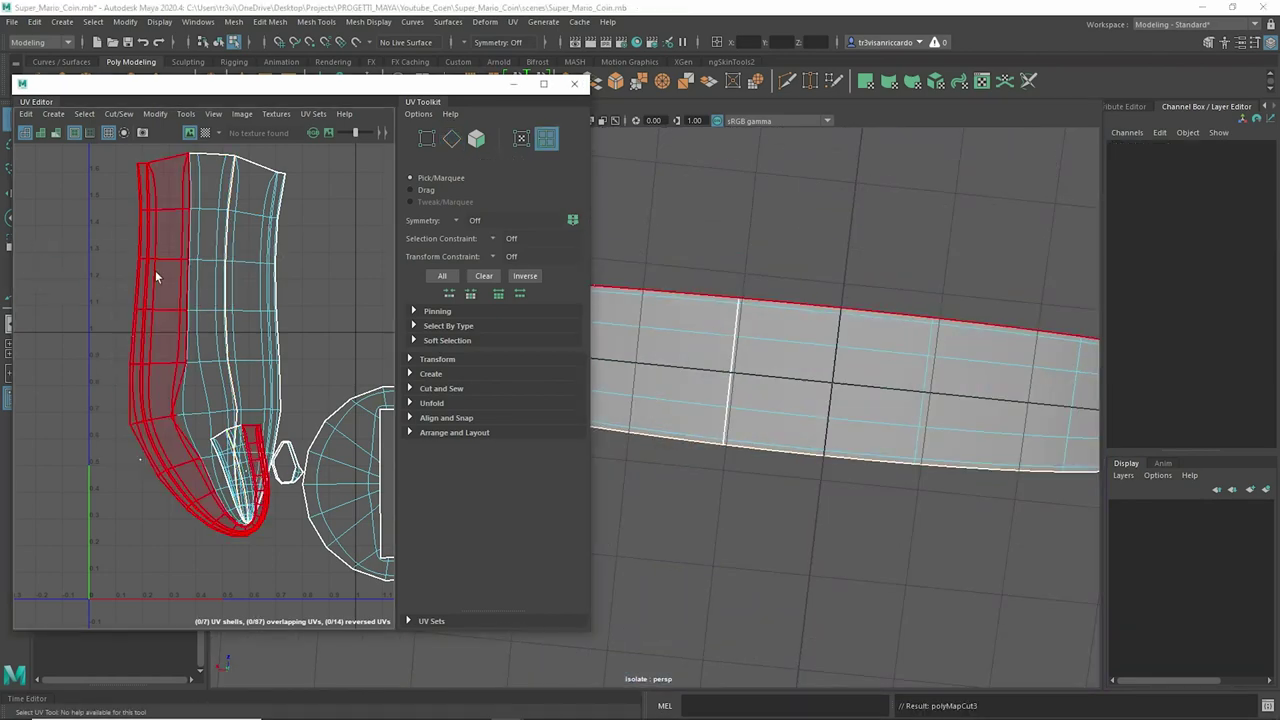
left_click(265, 340)
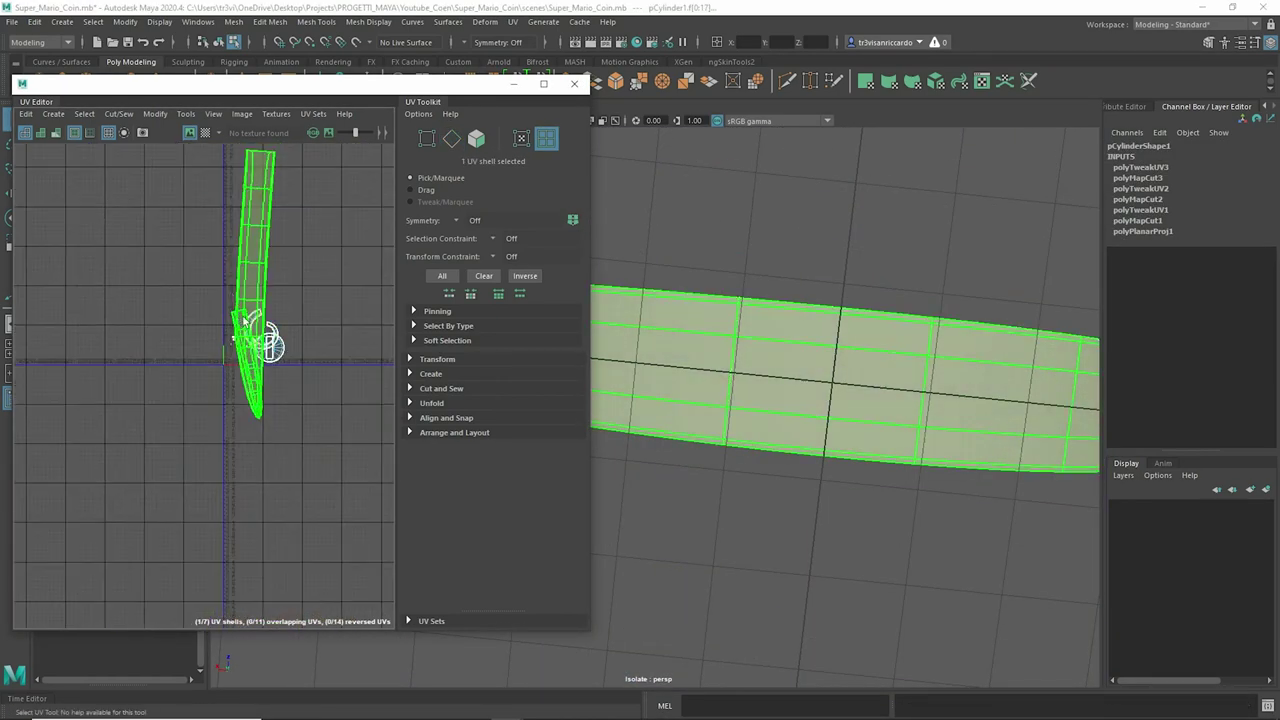
Step: Inspect the checker on the coin and freeze its transformations
left_click_drag(907, 278, 660, 329, "alt")
left_click_drag(702, 465, 671, 340, "alt")
right_click_drag(671, 340, 630, 320)
left_click(834, 286)
left_click(368, 80)
scroll(275, 300, "up", 2)
right_click(271, 321)
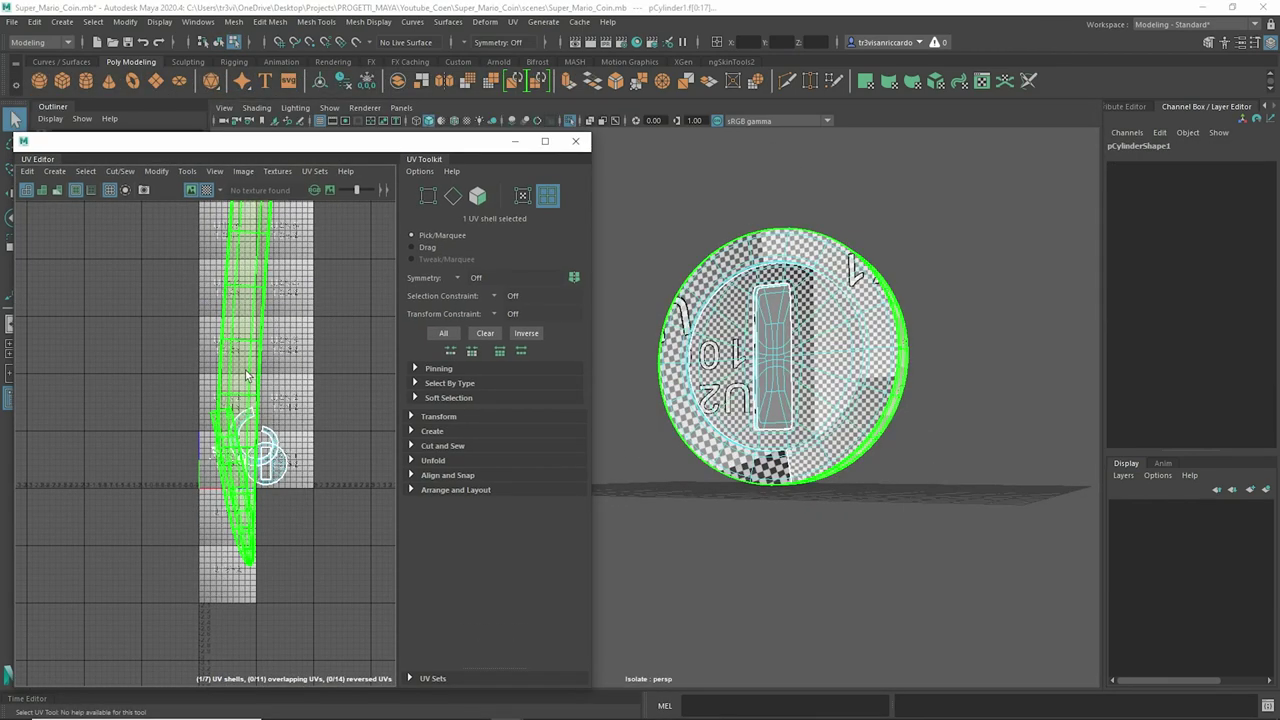
left_click(438, 461)
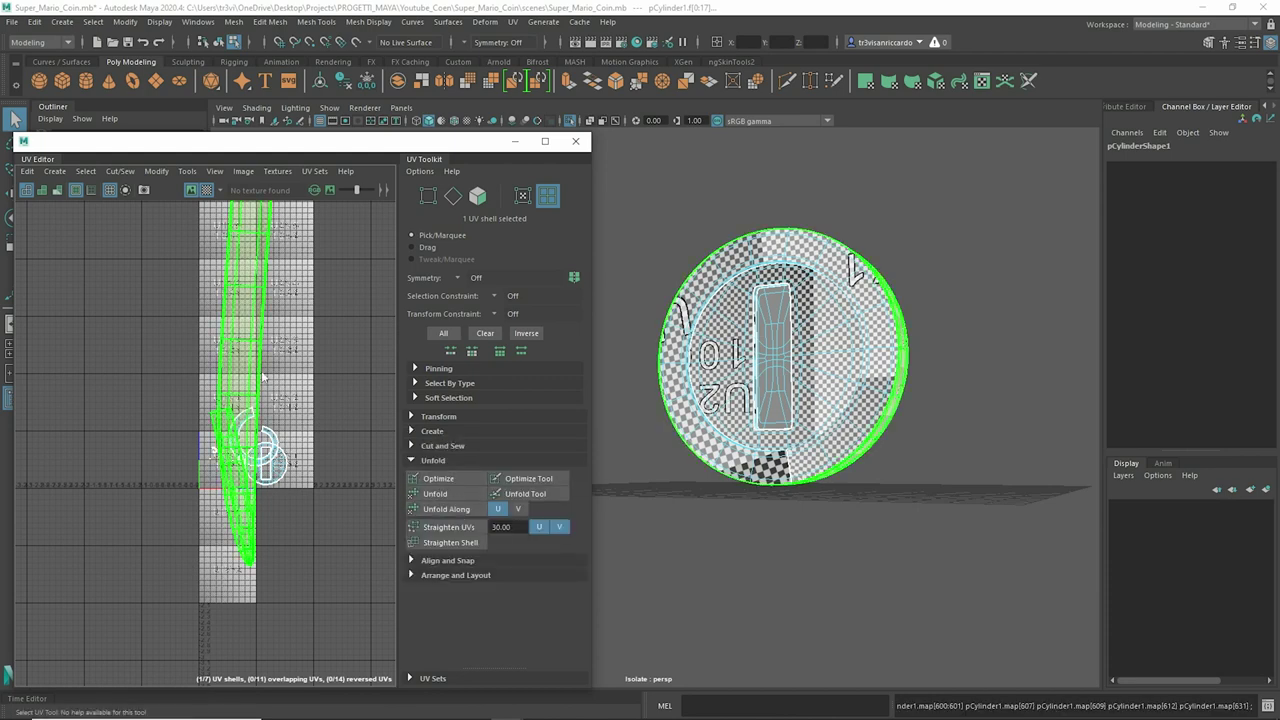
mouse_move(856, 428)
left_mouse_down("alt")
mouse_move(766, 371)
mouse_move(786, 391)
left_mouse_up("alt")
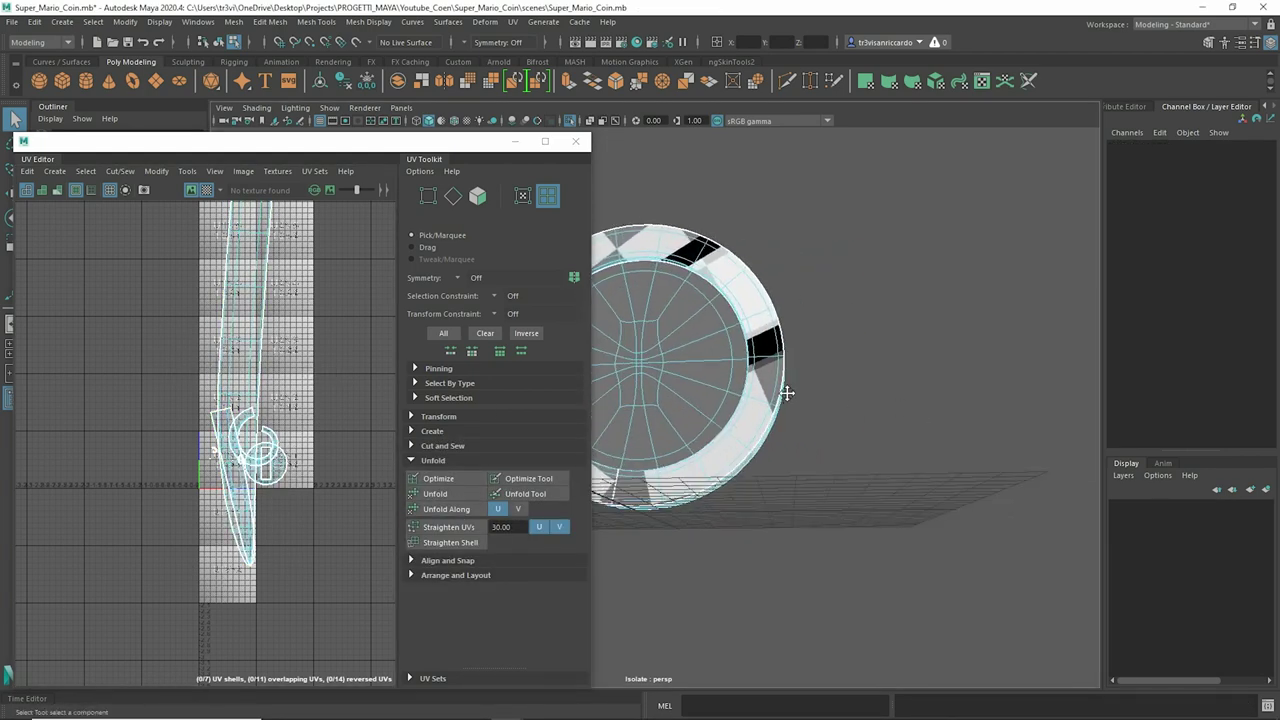
right_click(863, 356)
left_click(928, 336)
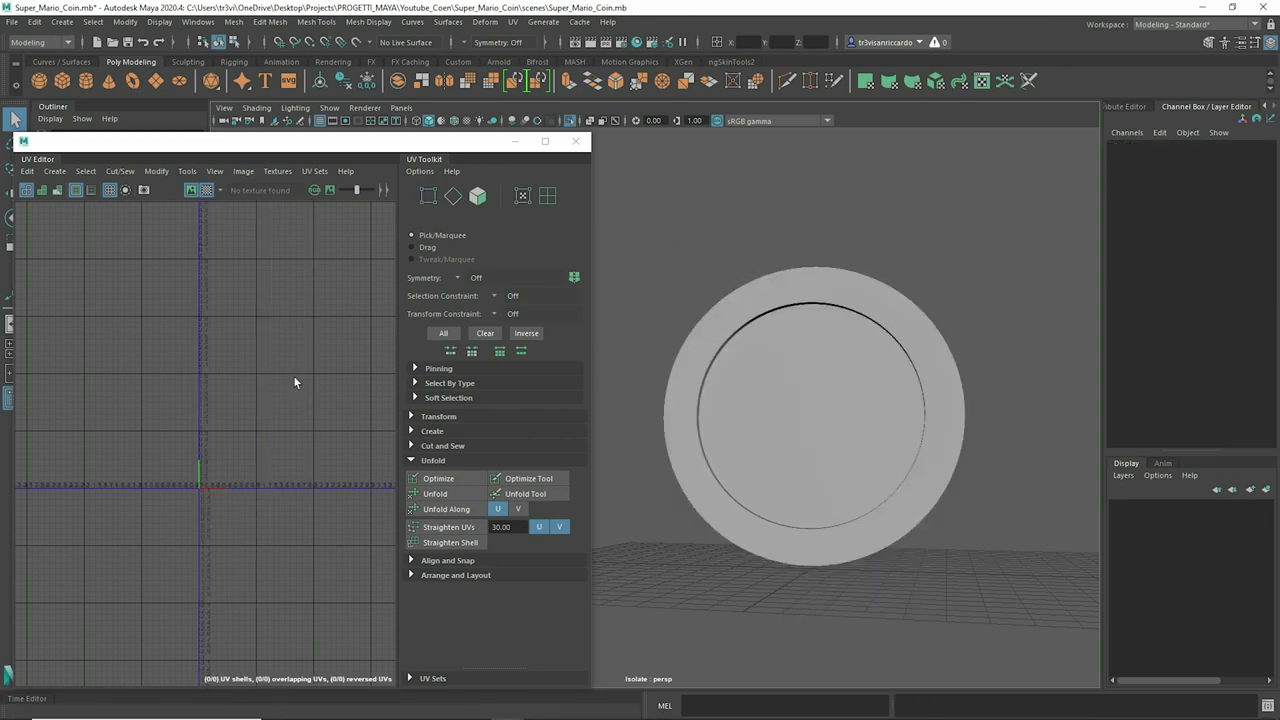
Step: Apply a planar projection to the coin, frame it, and hide the checker texture
mouse_move(880, 421)
left_mouse_down("alt")
mouse_move(812, 421)
mouse_move(878, 316)
left_mouse_up("alt")
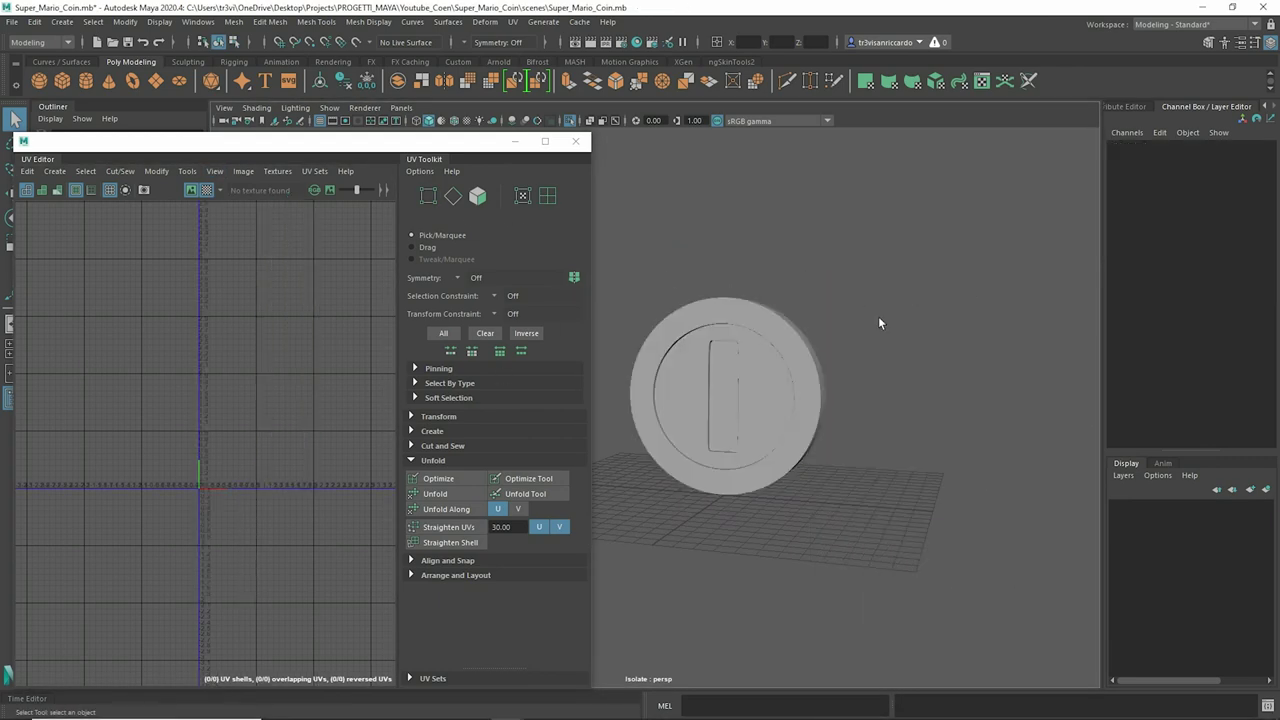
left_click(513, 21)
left_click(560, 183)
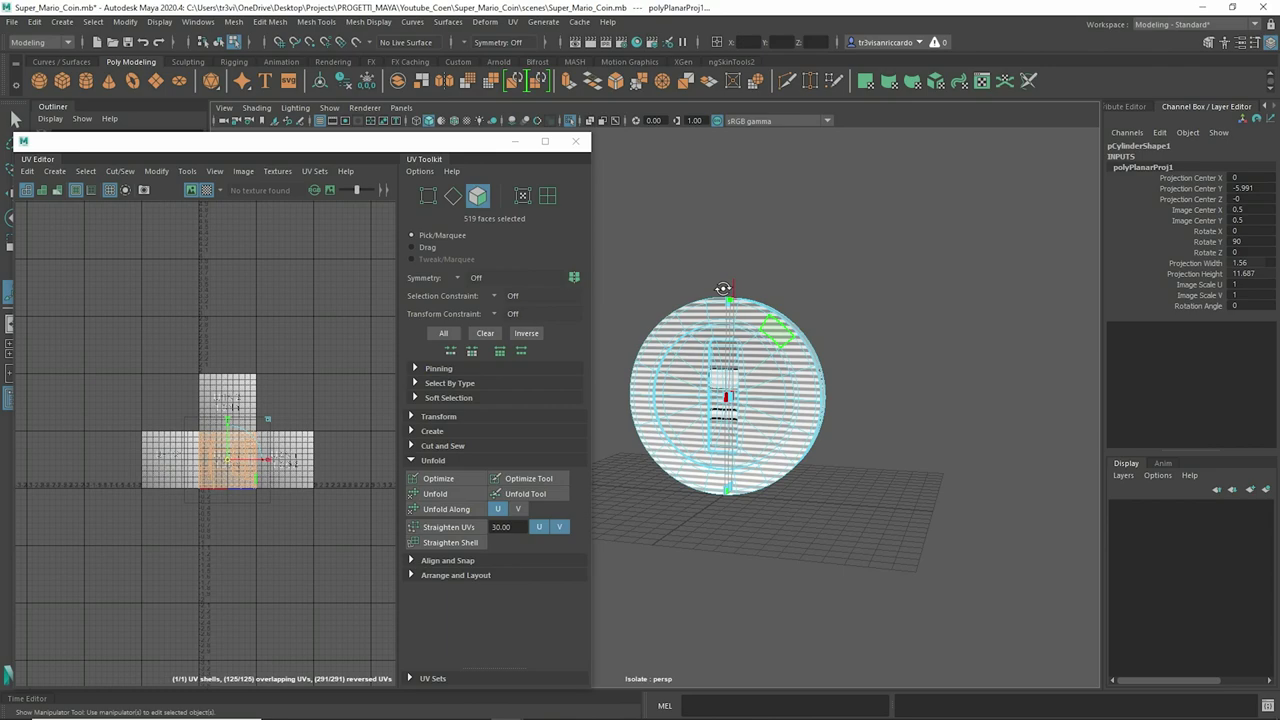
key("f")
scroll(776, 240, "up", 3)
scroll(795, 220, "up", 2)
scroll(812, 200, "up", 2)
left_click(306, 192)
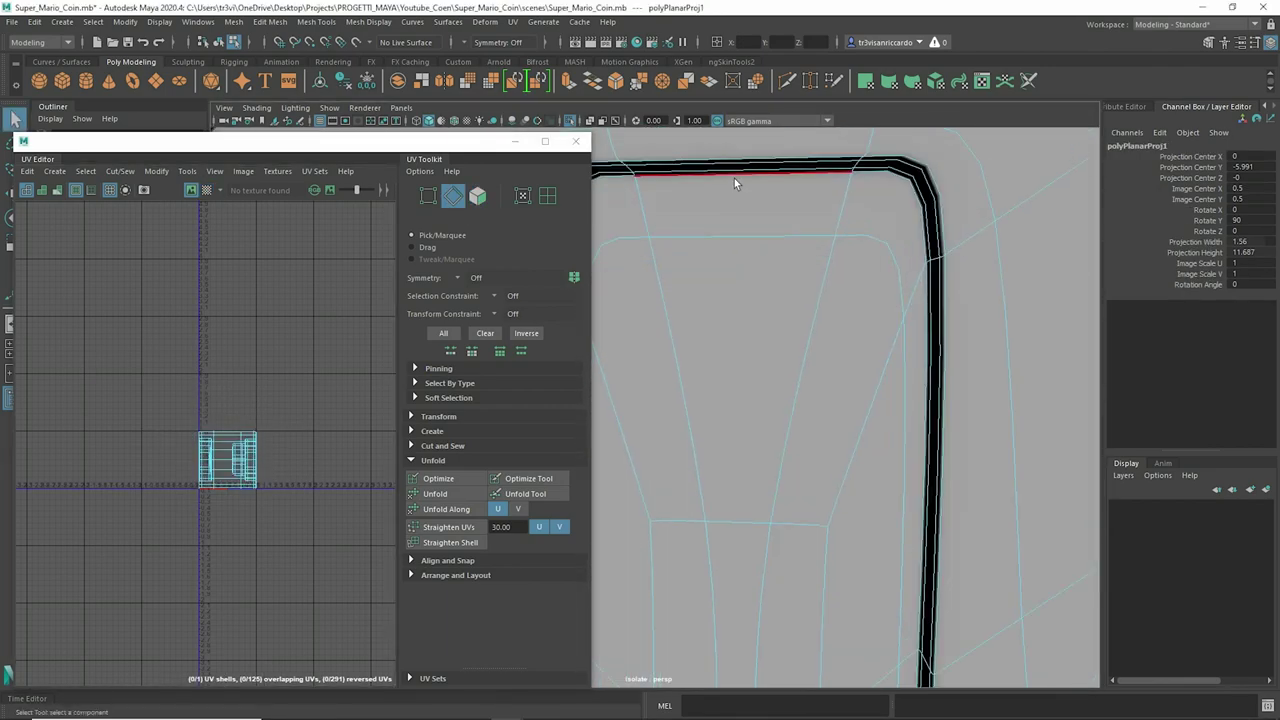
Step: Select the edge loops around the centre slot and the rim, plus extra rim edges, as seams
double_click(734, 180)
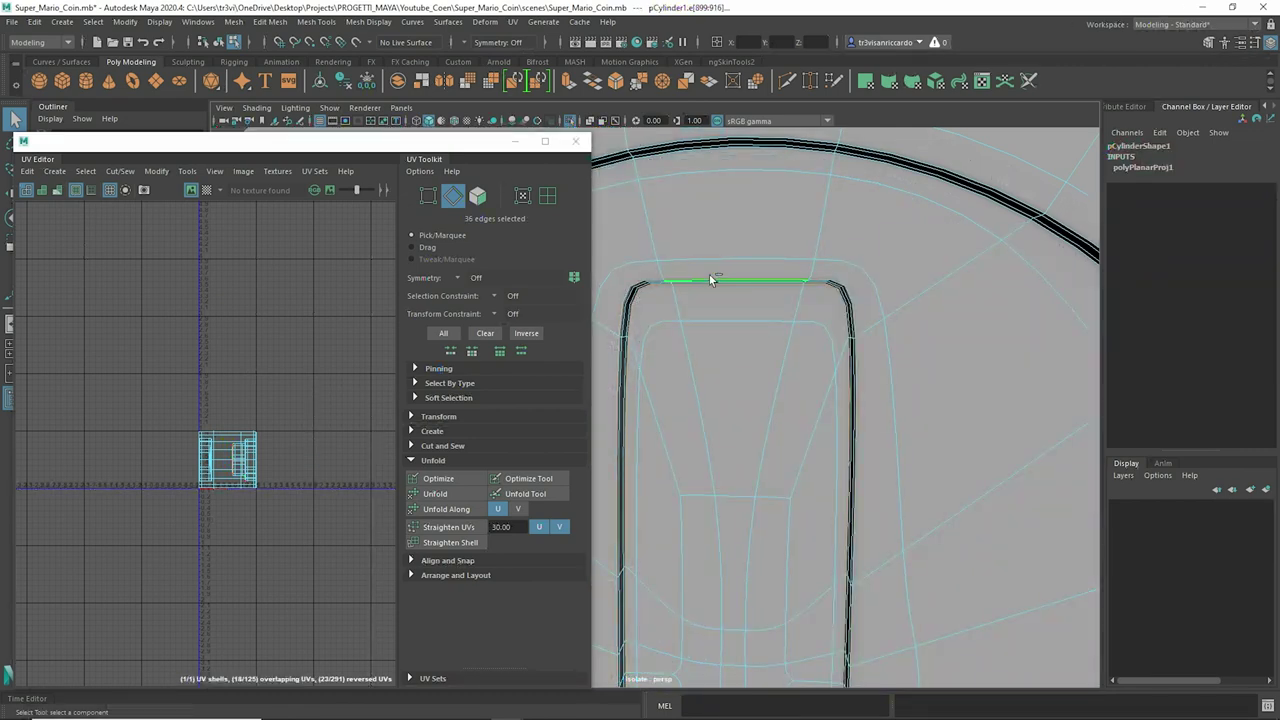
double_click(685, 210, "shift")
scroll(737, 234, "down", 3)
mouse_move(737, 234)
left_mouse_down("alt")
mouse_move(937, 297)
mouse_move(757, 271)
mouse_move(968, 212)
left_mouse_up("alt")
double_click(757, 271, "shift")
double_click(855, 335, "shift")
scroll(855, 335, "down", 3)
mouse_move(855, 335)
left_mouse_down("alt")
mouse_move(681, 349)
mouse_move(850, 356)
mouse_move(854, 297)
left_mouse_up("alt")
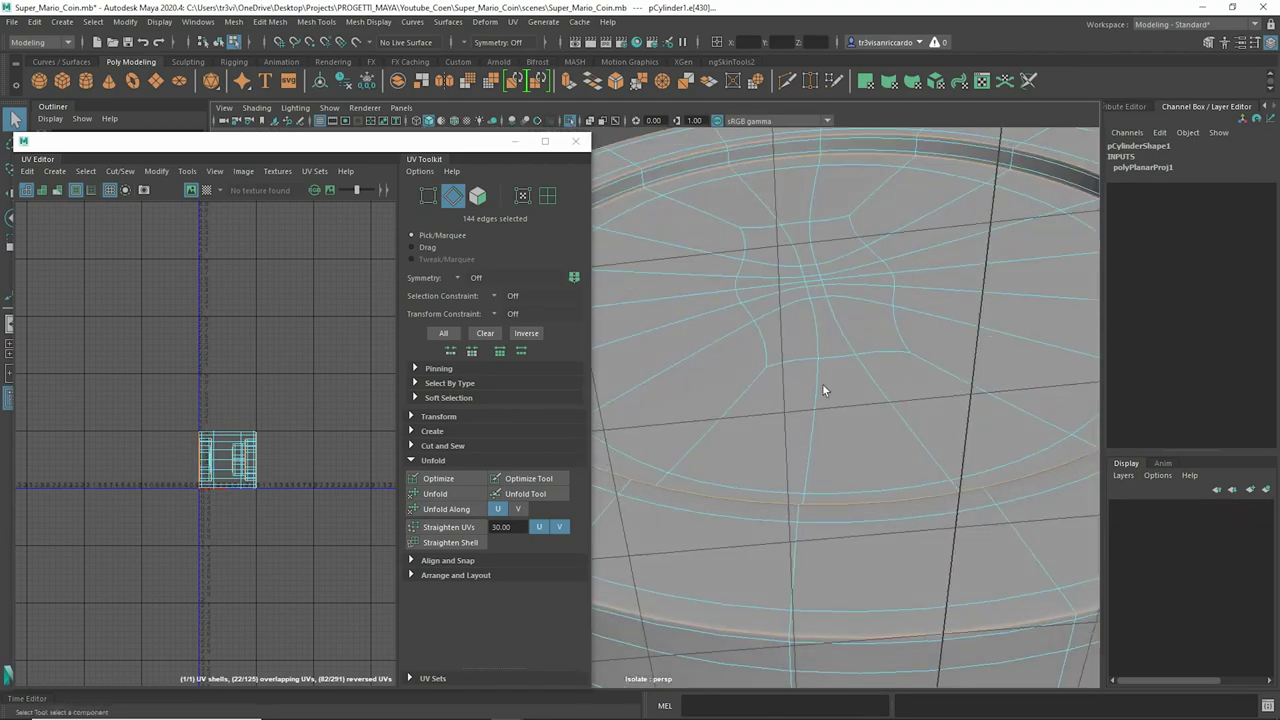
left_click(800, 486, "shift")
scroll(845, 443, "up", 3)
scroll(845, 443, "down", 3)
left_click(845, 483, "shift")
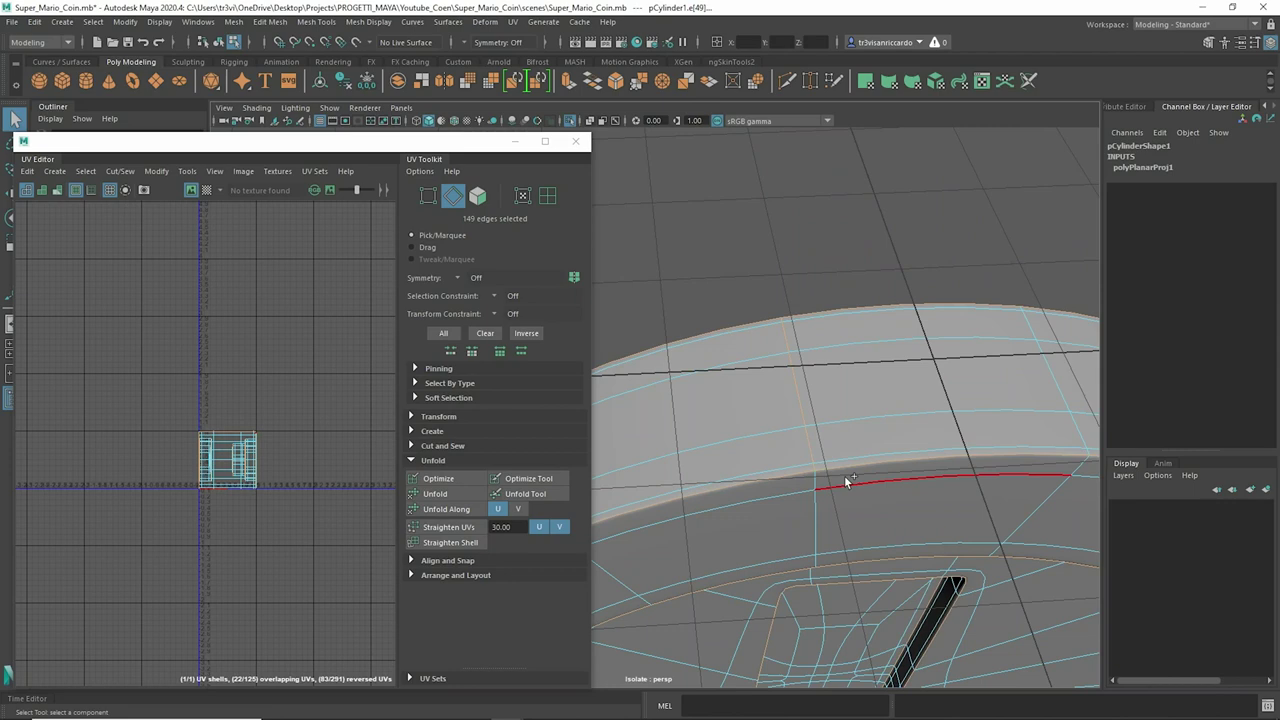
Step: Cut the UVs along the selected seams and unfold all nine shells
left_click_drag(80, 388, 270, 495)
right_click_drag(223, 402, 136, 405, "shift")
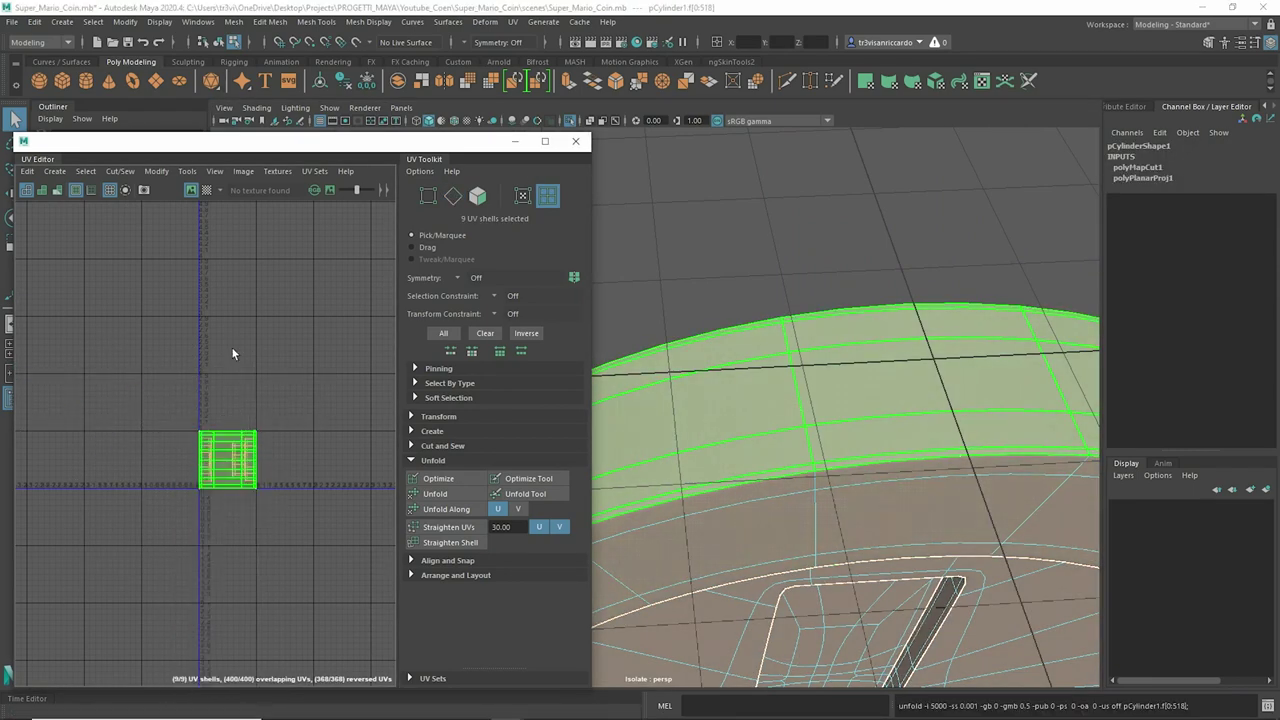
scroll(750, 440, "down", 5)
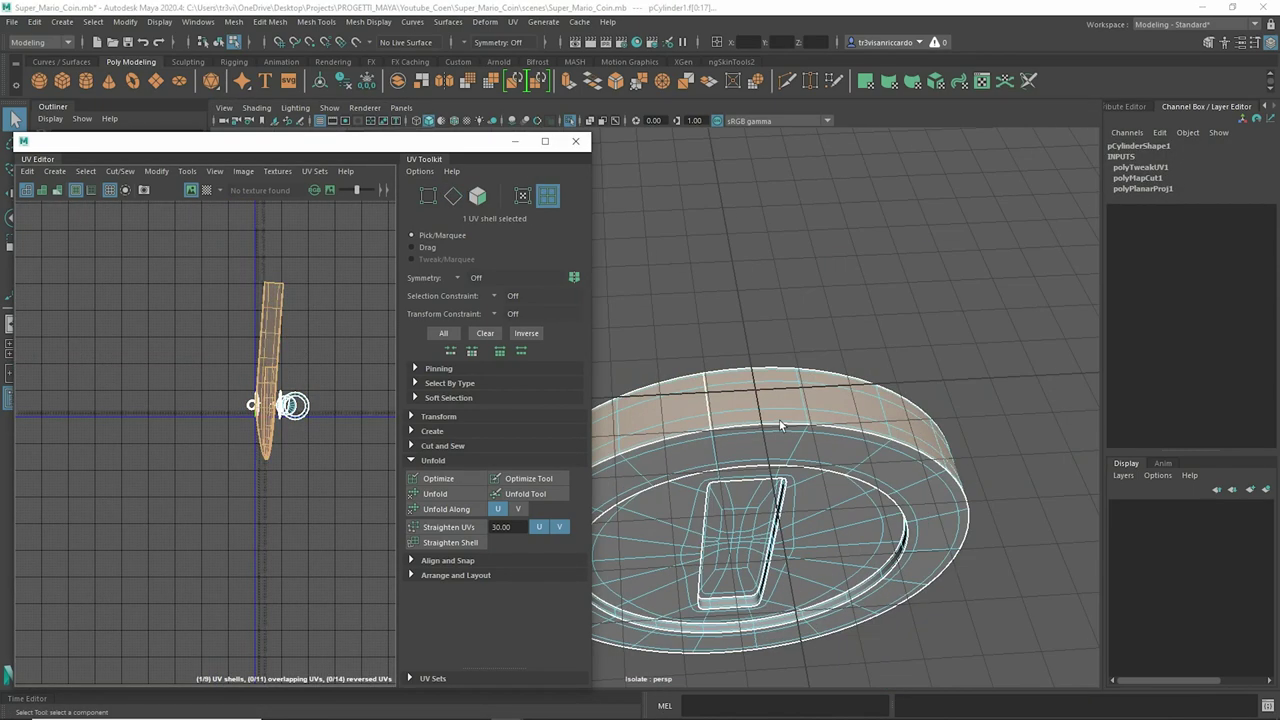
Step: Select the coin's two strip UV shells and unfold them
mouse_move(750, 440)
left_mouse_down("alt")
mouse_move(865, 466)
mouse_move(827, 382)
left_mouse_up("alt")
key("F8")
left_click(857, 339)
left_click(760, 330)
mouse_move(270, 380)
right_mouse_down()
mouse_move(205, 358)
mouse_move(280, 482)
right_mouse_up()
key("f")
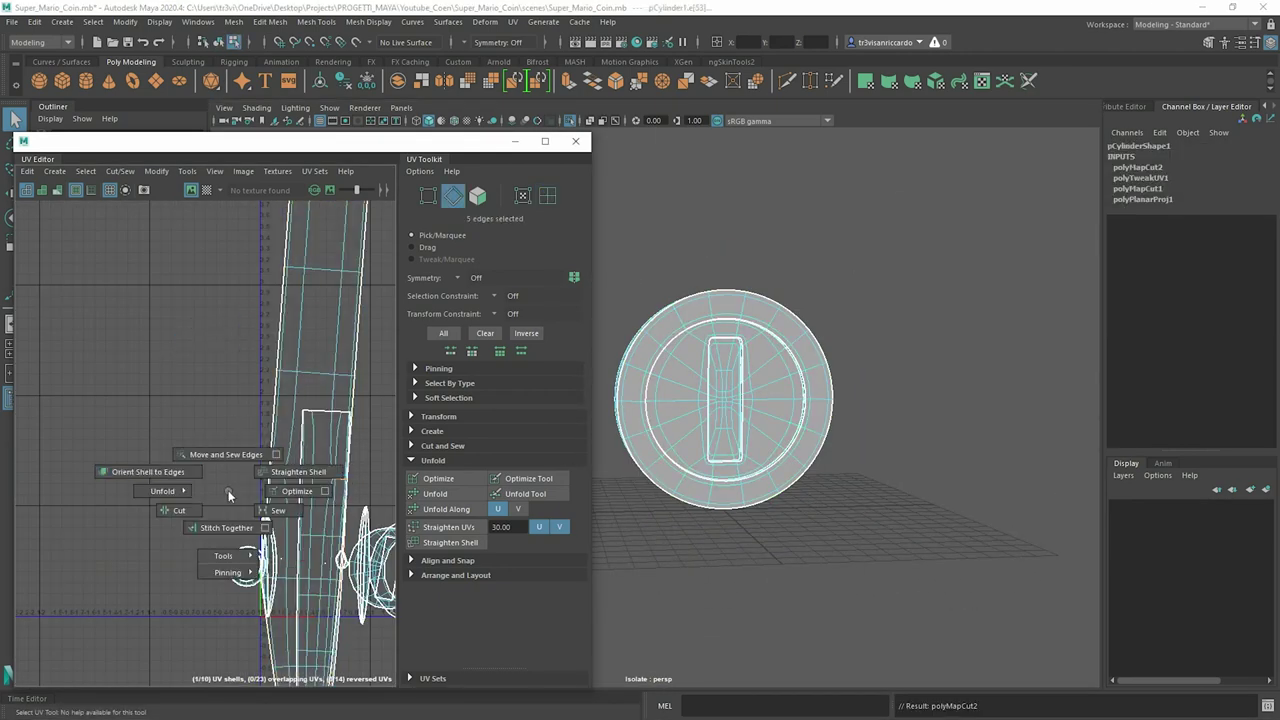
left_click_drag(266, 422, 310, 402)
right_click_drag(310, 402, 220, 403, "shift")
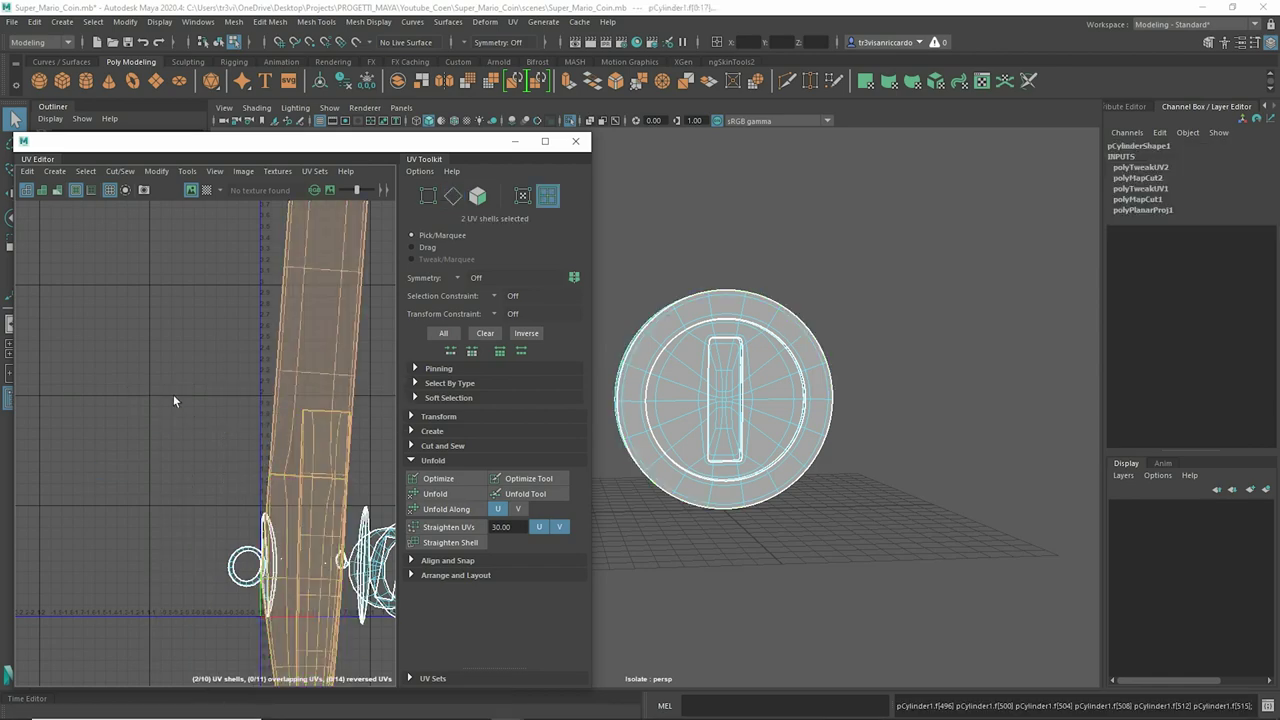
Step: Rotate the unfolded shell upright and select the long strip shell
left_click_drag(317, 275, 212, 361)
key("e")
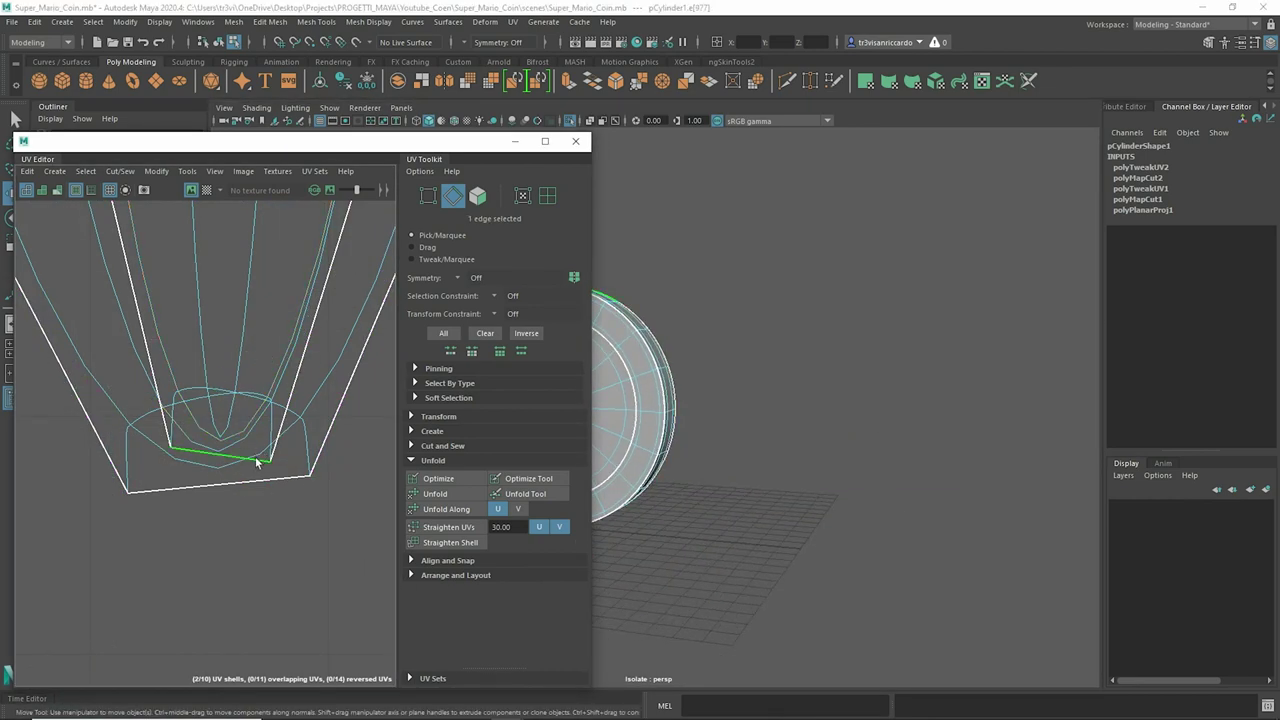
right_click_drag(250, 457, 290, 420)
scroll(250, 400, "up", 3)
left_click(266, 360)
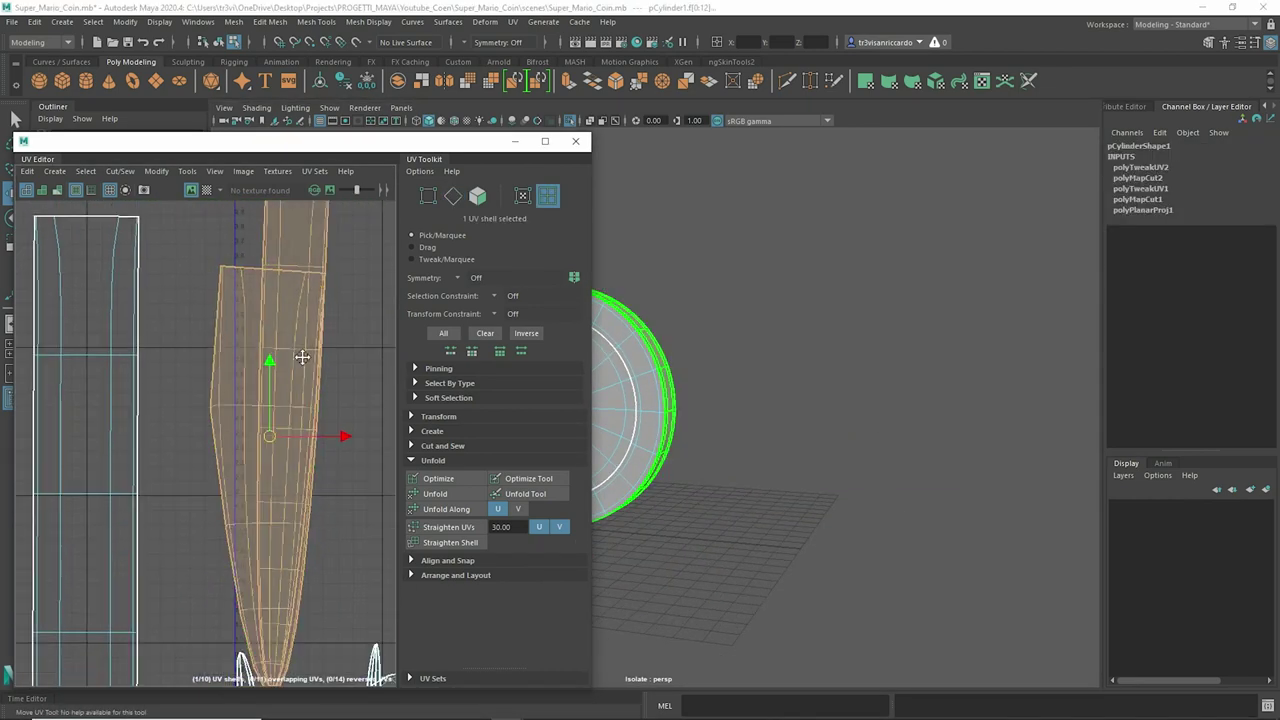
Step: Select the strip's bottom border edge loop, then unfold the whole shell
middle_click_drag(316, 465, 251, 390, "alt")
right_click_drag(251, 440, 207, 416)
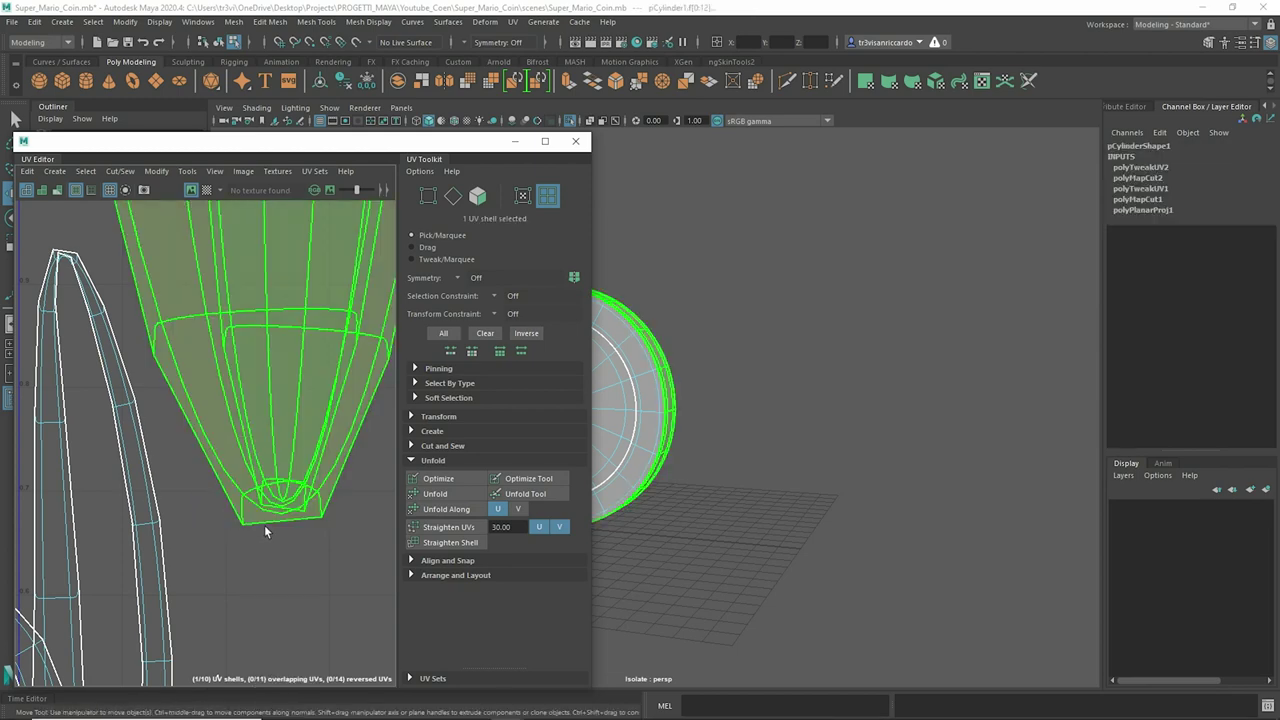
left_click(281, 494)
double_click(284, 521)
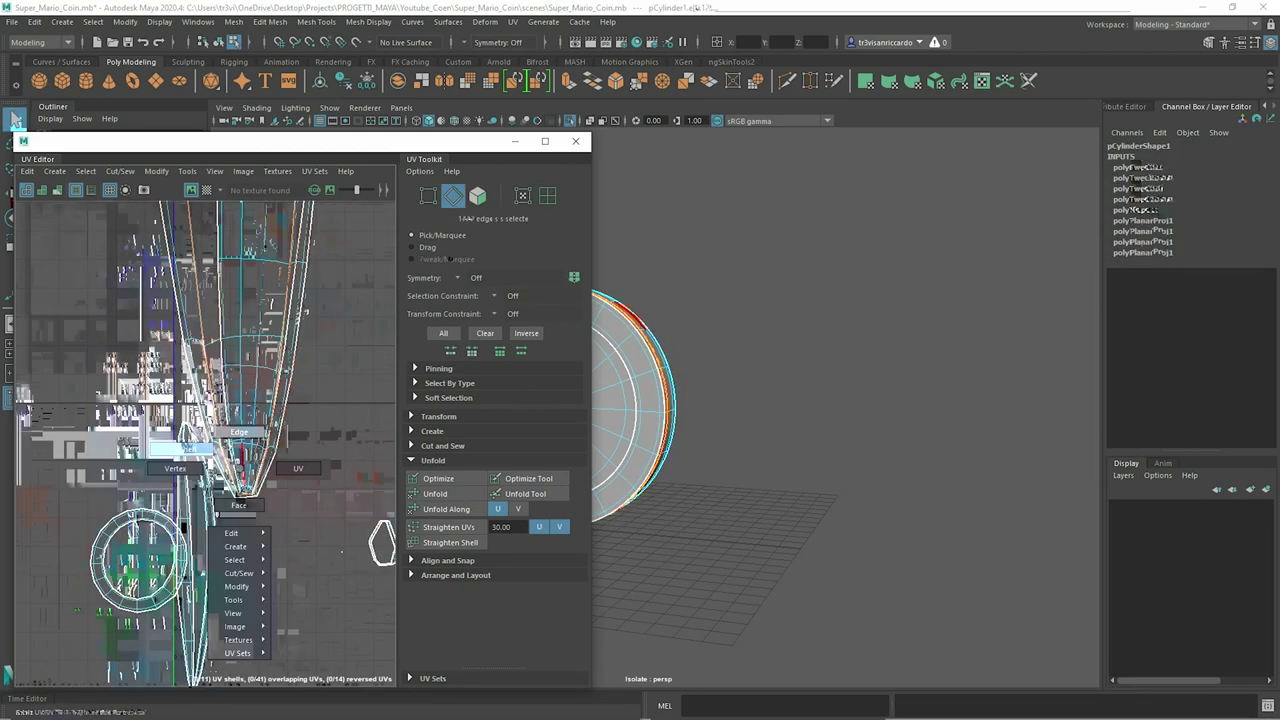
right_click_drag(259, 384, 221, 383, "shift")
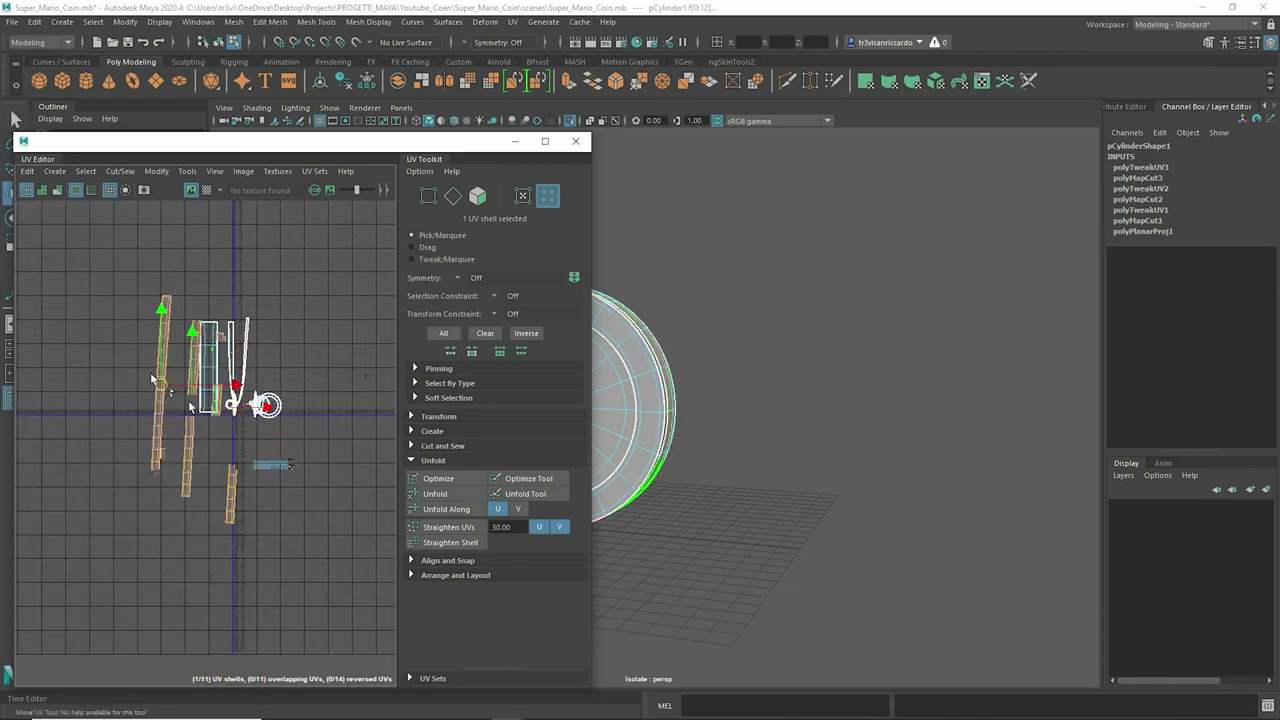
scroll(220, 405, "up", 5)
right_click_drag(237, 398, 180, 410, "shift")
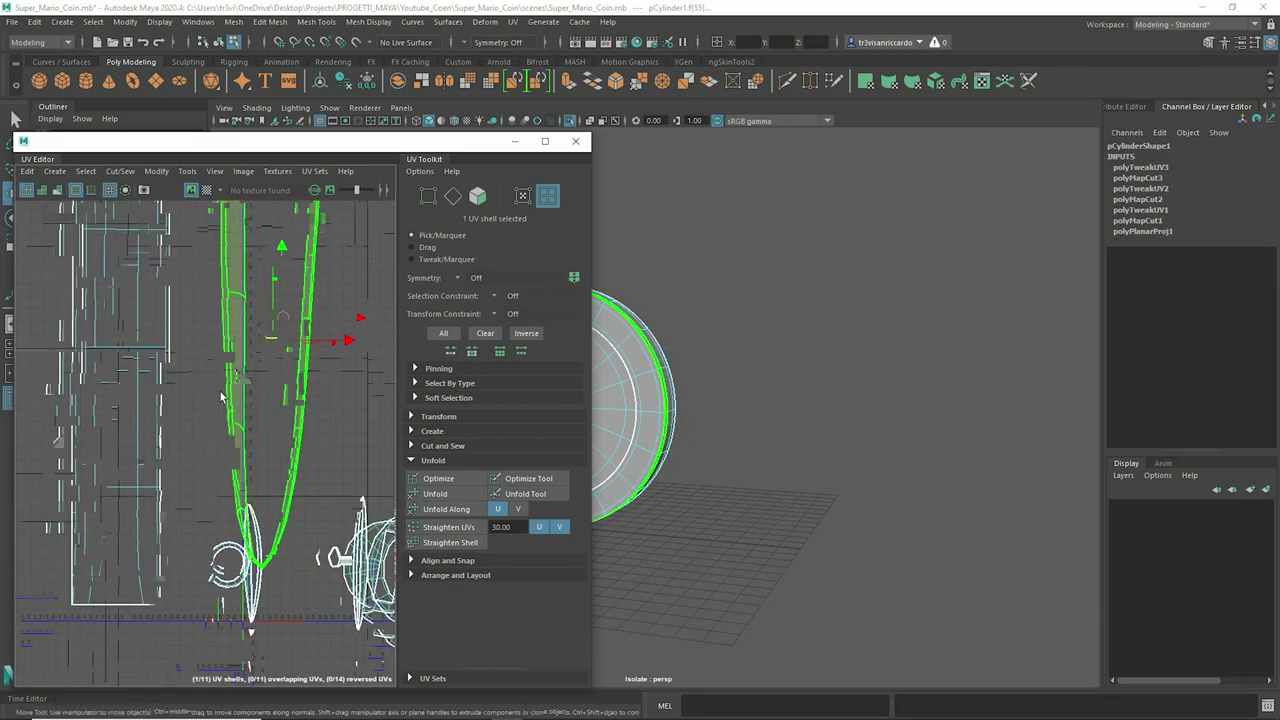
Step: Select the three remaining UV shells and unfold them
scroll(250, 470, "up", 5)
right_click_drag(300, 420, 300, 540)
scroll(300, 540, "up", 3)
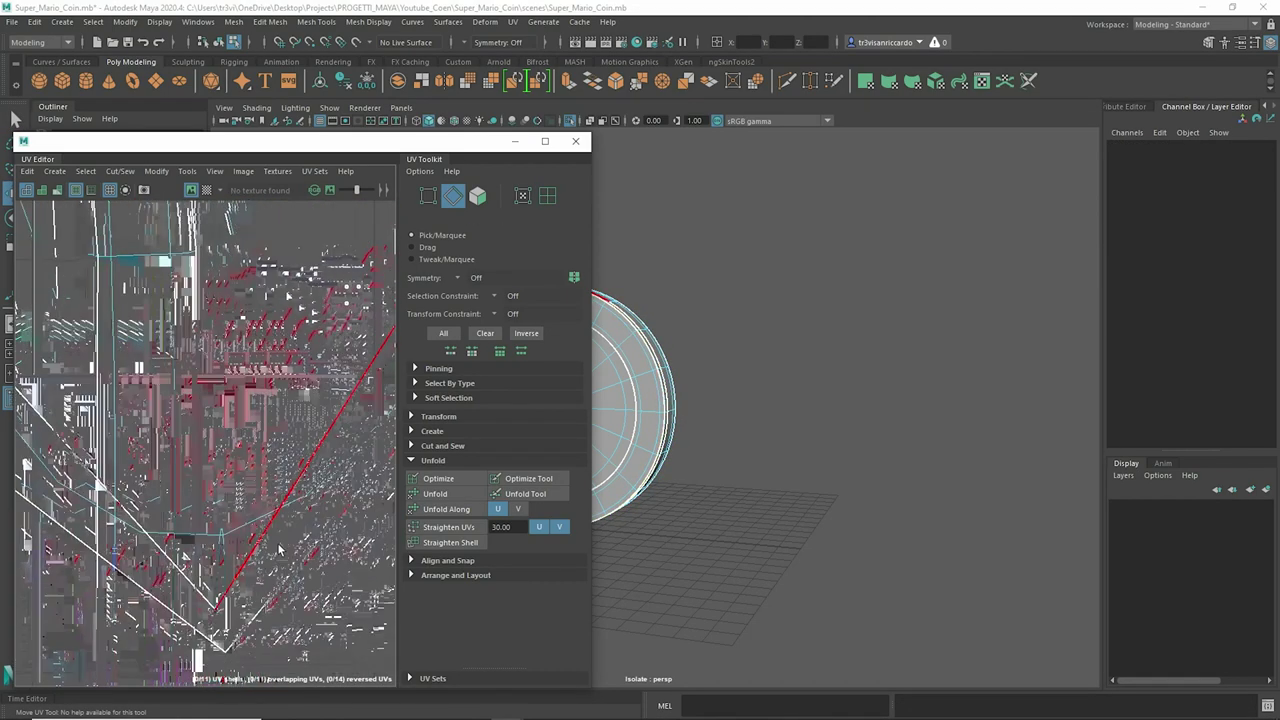
left_click(180, 580)
right_click_drag(108, 402, 83, 494, "shift")
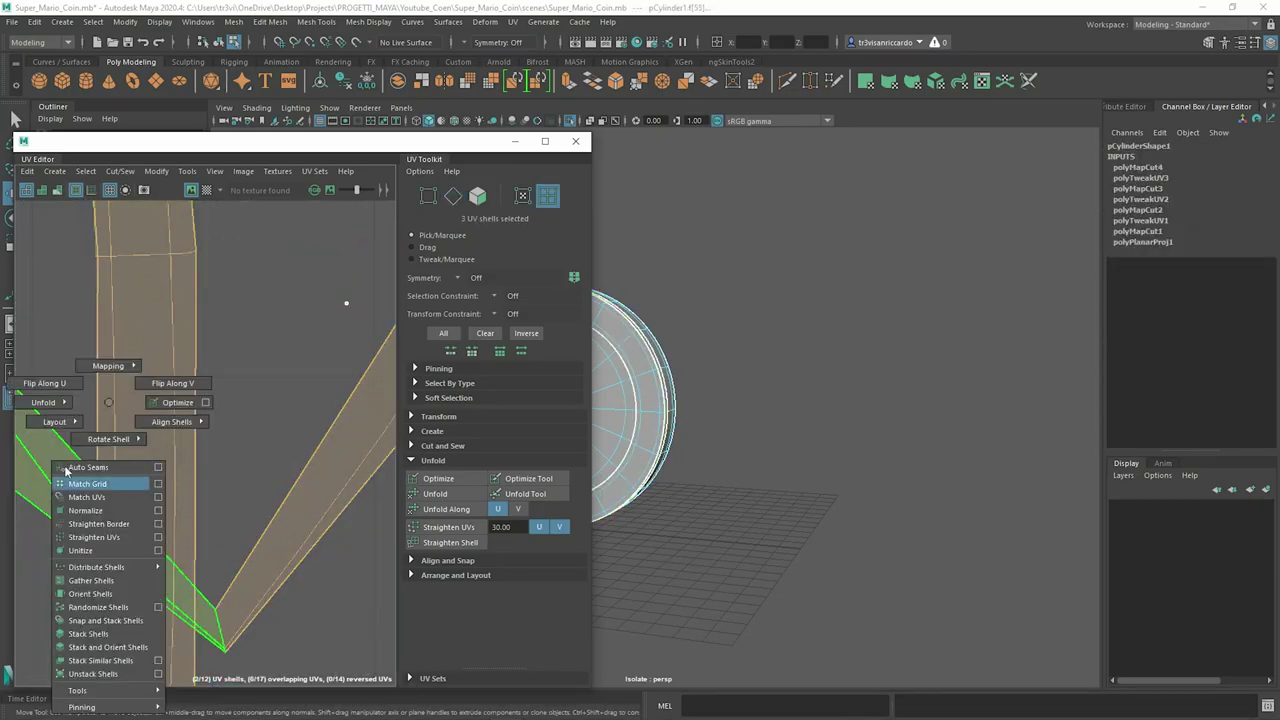
right_click_drag(37, 405, 37, 405, "shift")
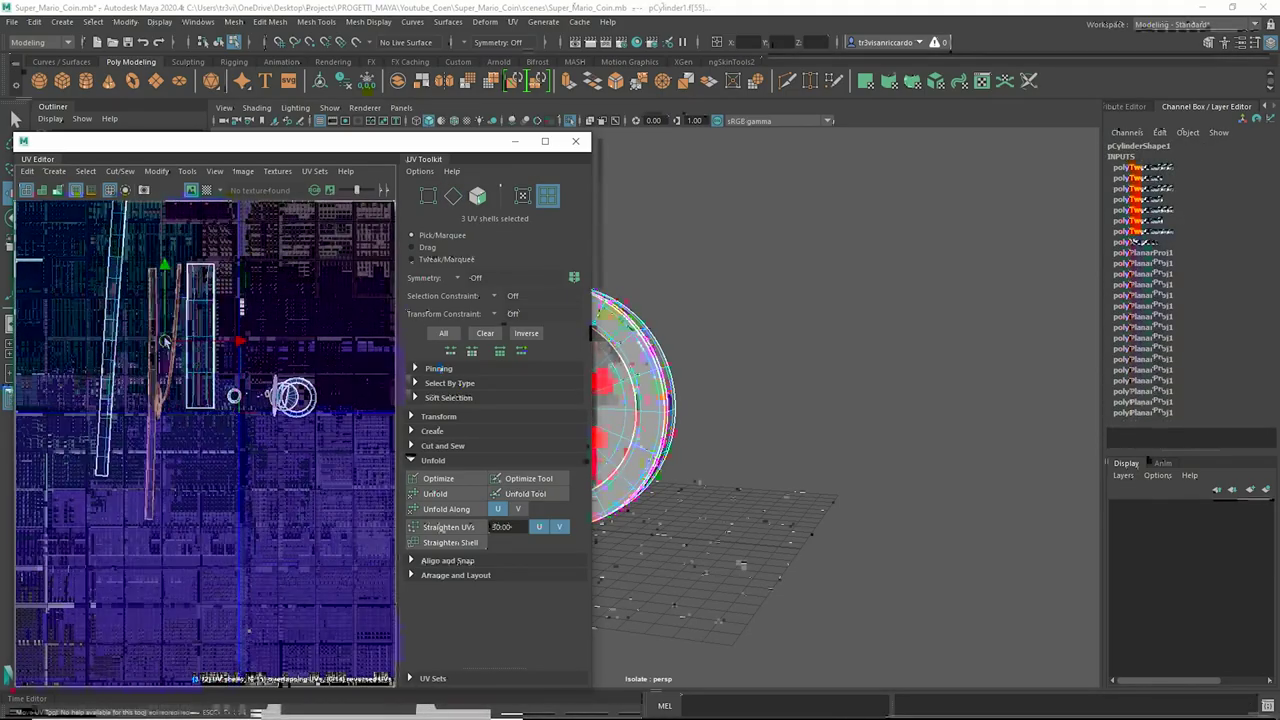
Step: Sew the front face shell's 18-edge rim loop back together and unfold it into a clean shell
middle_click_drag(560, 410, 900, 414, "alt")
mouse_move(900, 414)
left_mouse_down("alt")
mouse_move(848, 306)
mouse_move(613, 223)
mouse_move(813, 270)
mouse_move(760, 400)
left_mouse_up("alt")
left_click(357, 390)
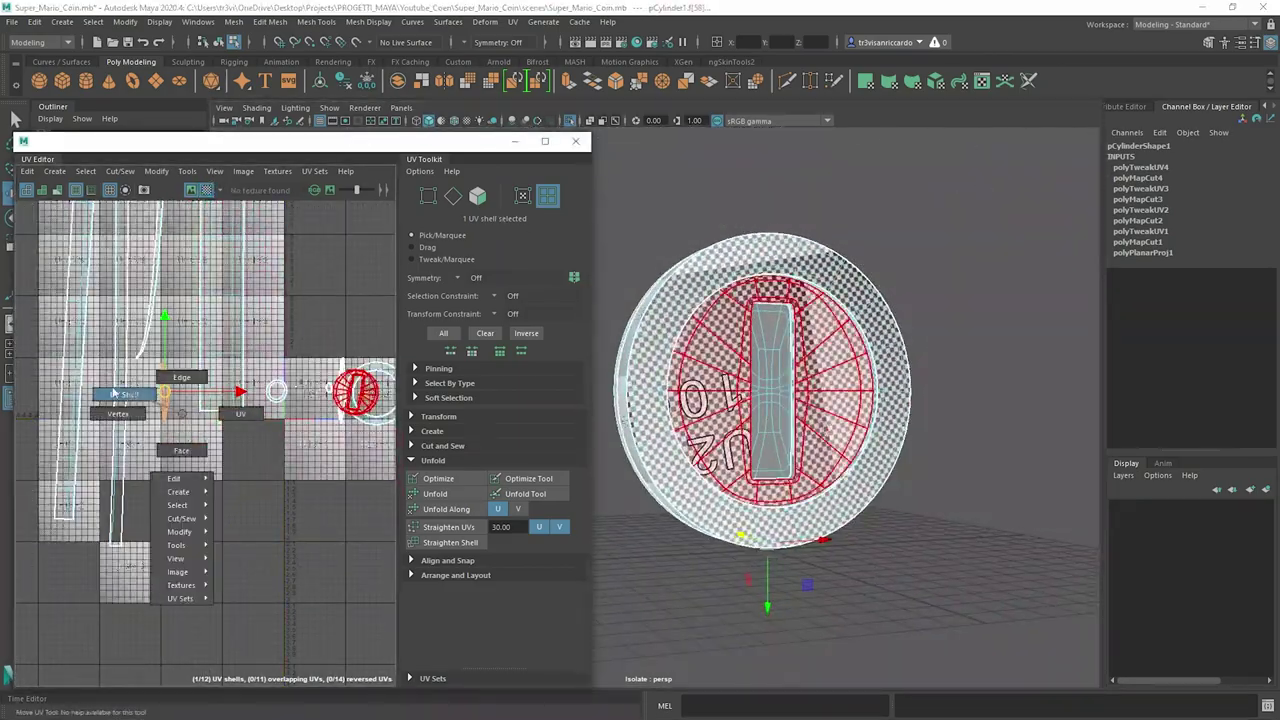
scroll(757, 473, "up", 3)
mouse_move(757, 473)
left_mouse_down("alt")
mouse_move(941, 509)
mouse_move(983, 411)
mouse_move(862, 318)
left_mouse_up("alt")
key("F10")
double_click(862, 318)
right_click_drag(140, 400, 92, 340, "shift")
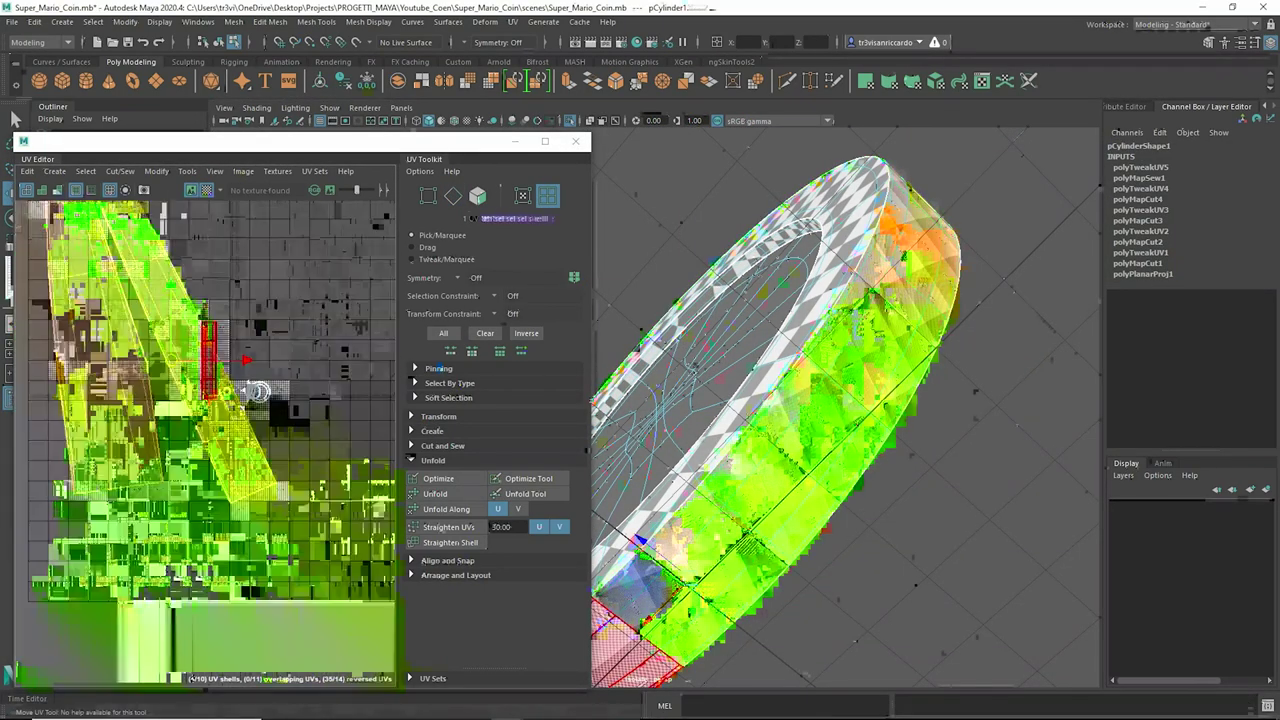
key("f")
key("e")
Step: Close the UV Editor and frame the whole coin in Object Mode
right_click_drag(846, 357, 830, 330)
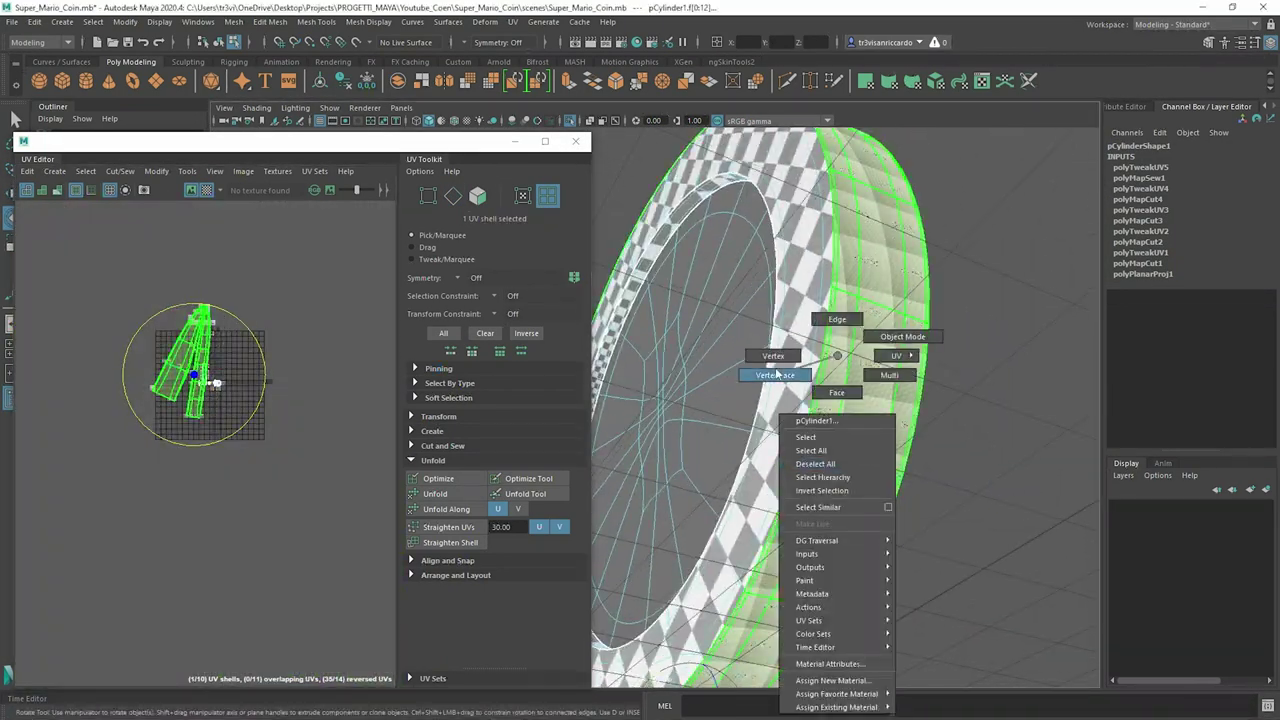
scroll(780, 400, "down", 5)
left_click(575, 141)
key("F8")
left_click_drag(687, 275, 589, 296, "alt")
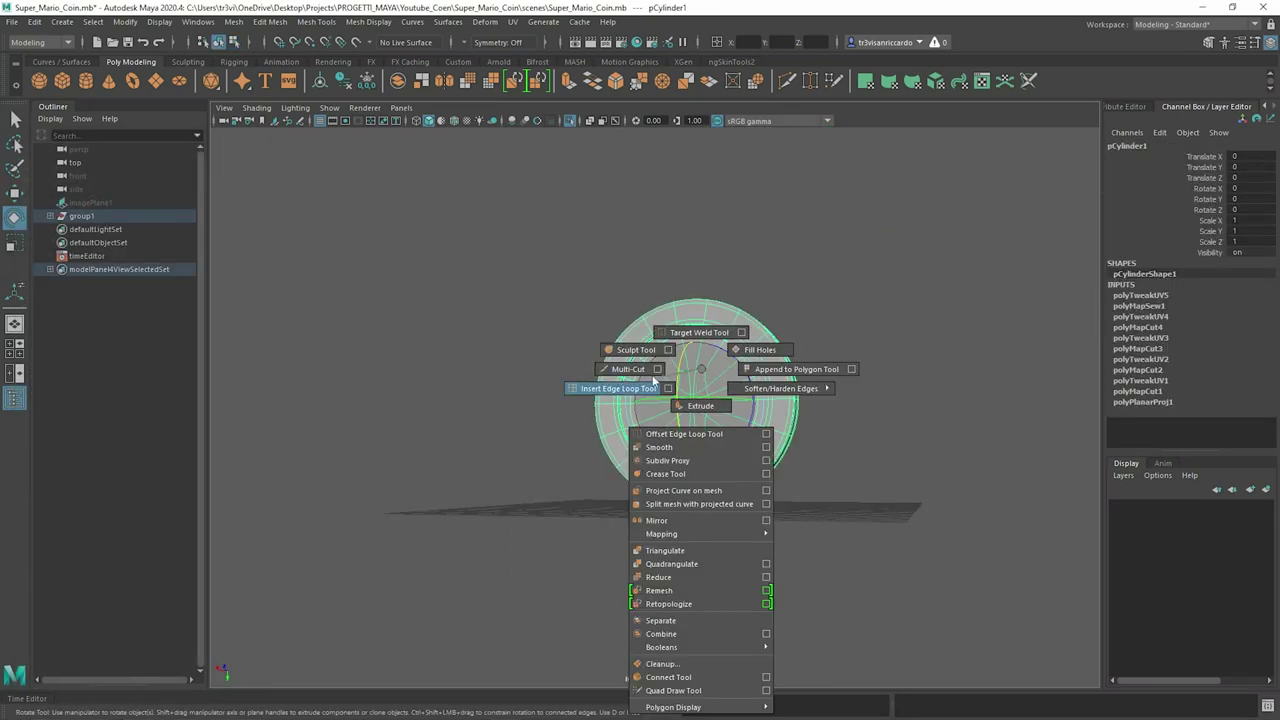
Step: Select all coin vertices, run Merge Vertices and lower Distance Threshold to 0.01
key("F9")
left_click_drag(563, 251, 791, 486)
right_click_drag(731, 314, 769, 309, "shift")
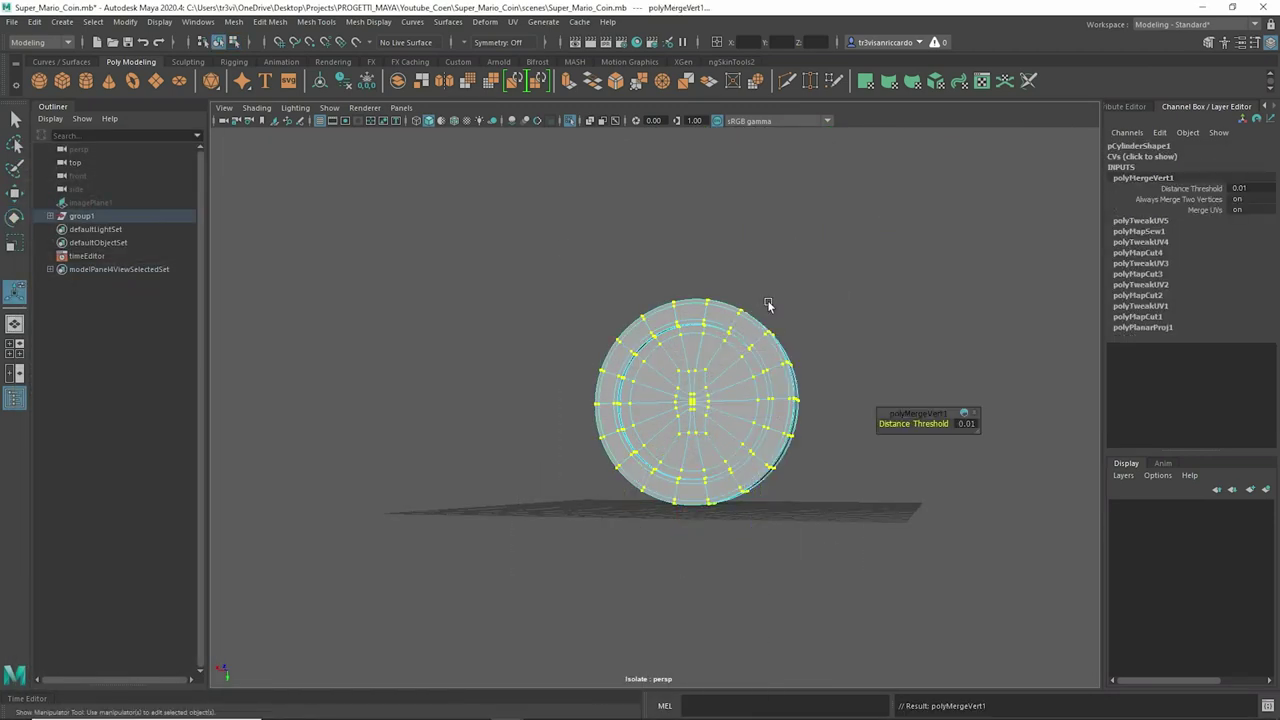
left_click_drag(789, 380, 902, 440, "alt")
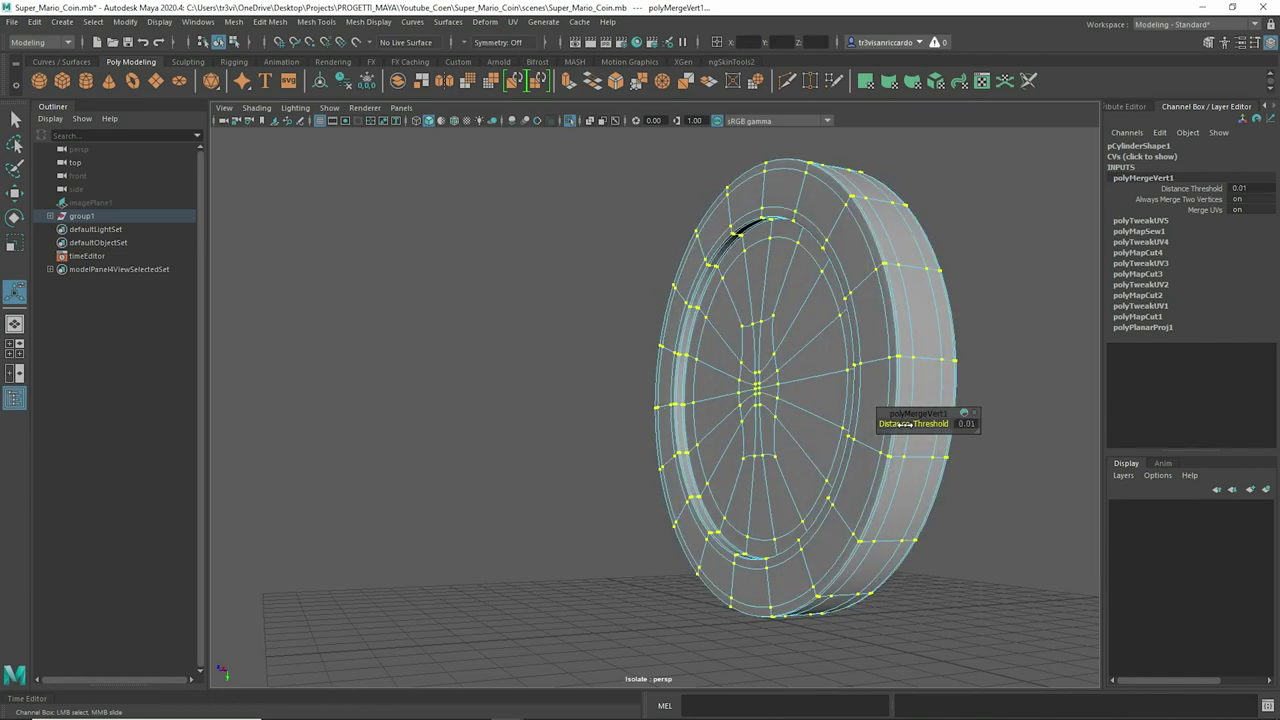
mouse_move(903, 423)
left_mouse_down()
mouse_move(850, 423)
mouse_move(865, 310)
left_mouse_up()
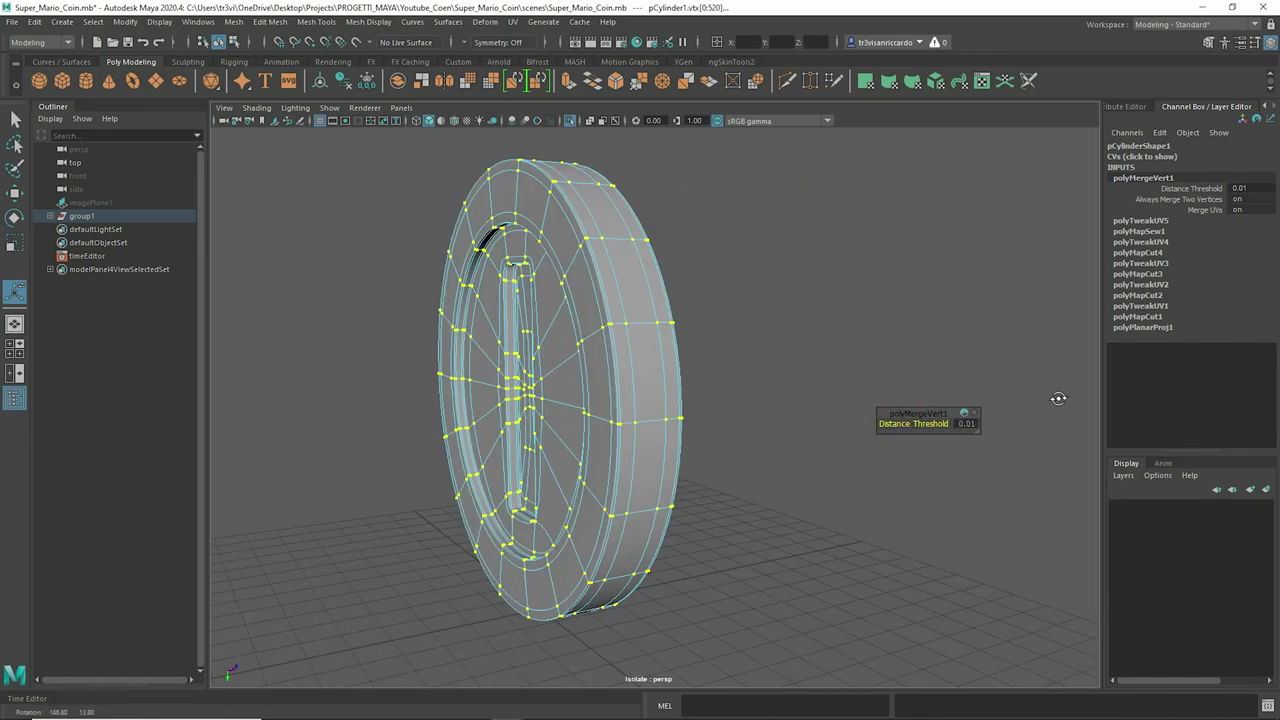
scroll(800, 330, "down", 3)
key("F8")
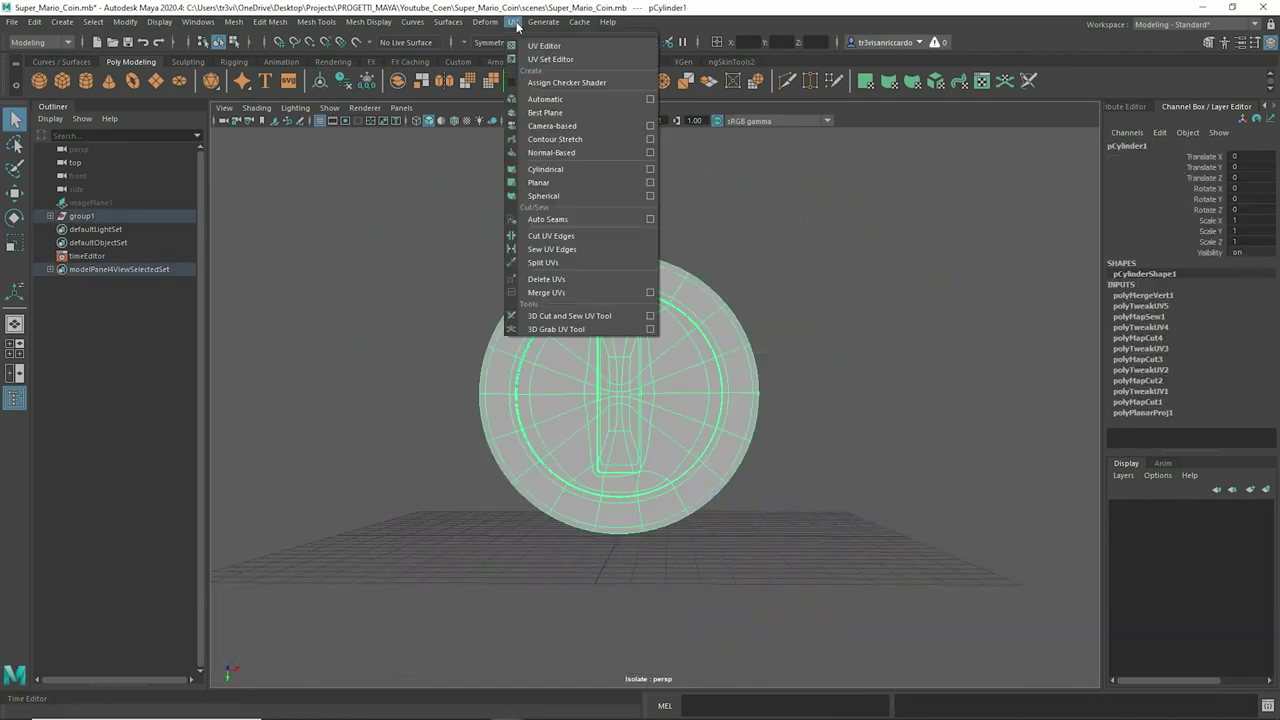
Step: Select the coin mesh and open the UV Editor beside the viewport
left_click(527, 185)
left_click(600, 300)
left_click(512, 21)
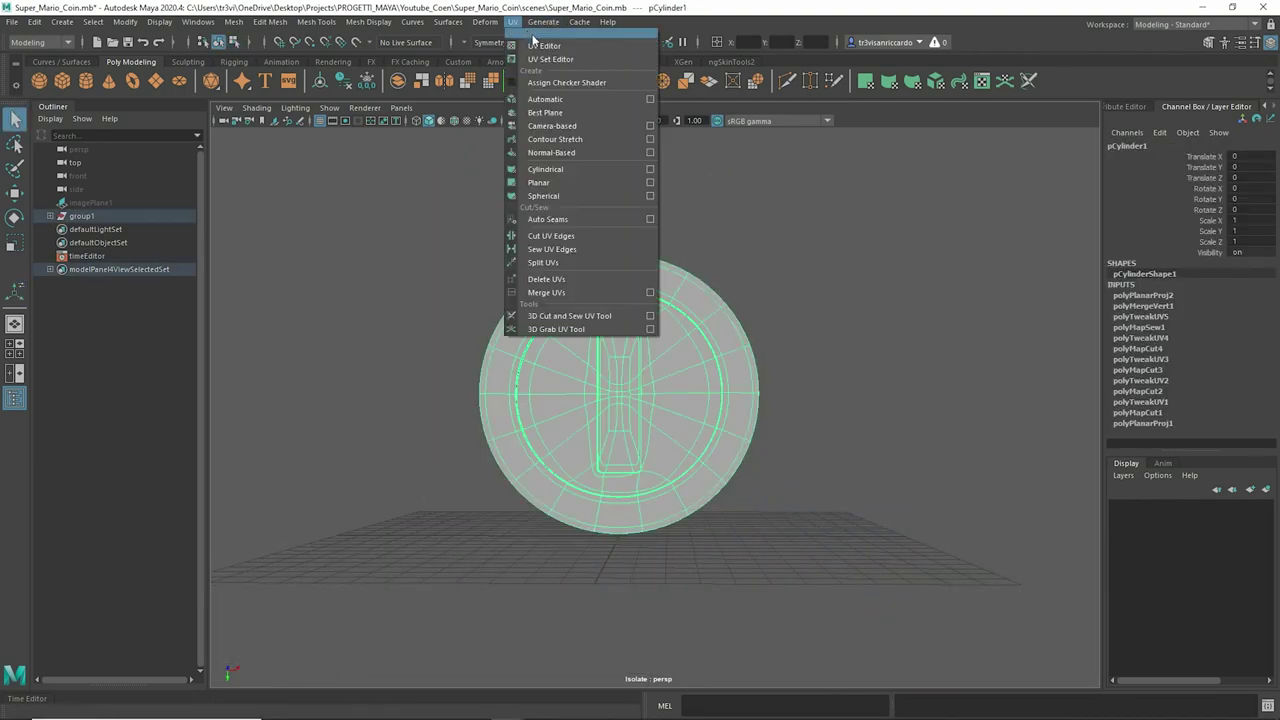
left_click(536, 40)
left_click_drag(479, 154, 351, 134)
Step: Select four edge loops around the coin rim and cut the UVs along them
right_click_drag(629, 330, 629, 286)
scroll(700, 300, "up", 5)
scroll(720, 290, "up", 3)
scroll(745, 270, "up", 4)
double_click(745, 270)
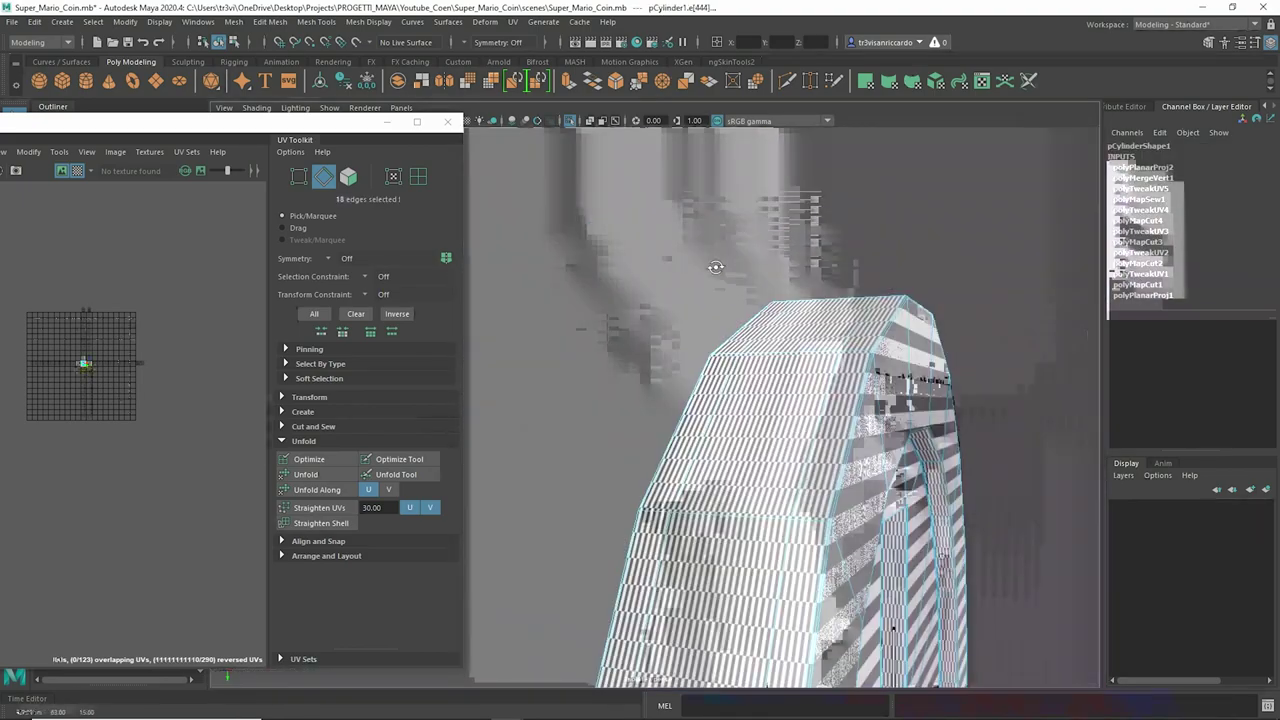
scroll(737, 357, "up", 3)
double_click(727, 319, "shift")
left_click_drag(727, 319, 743, 270, "alt")
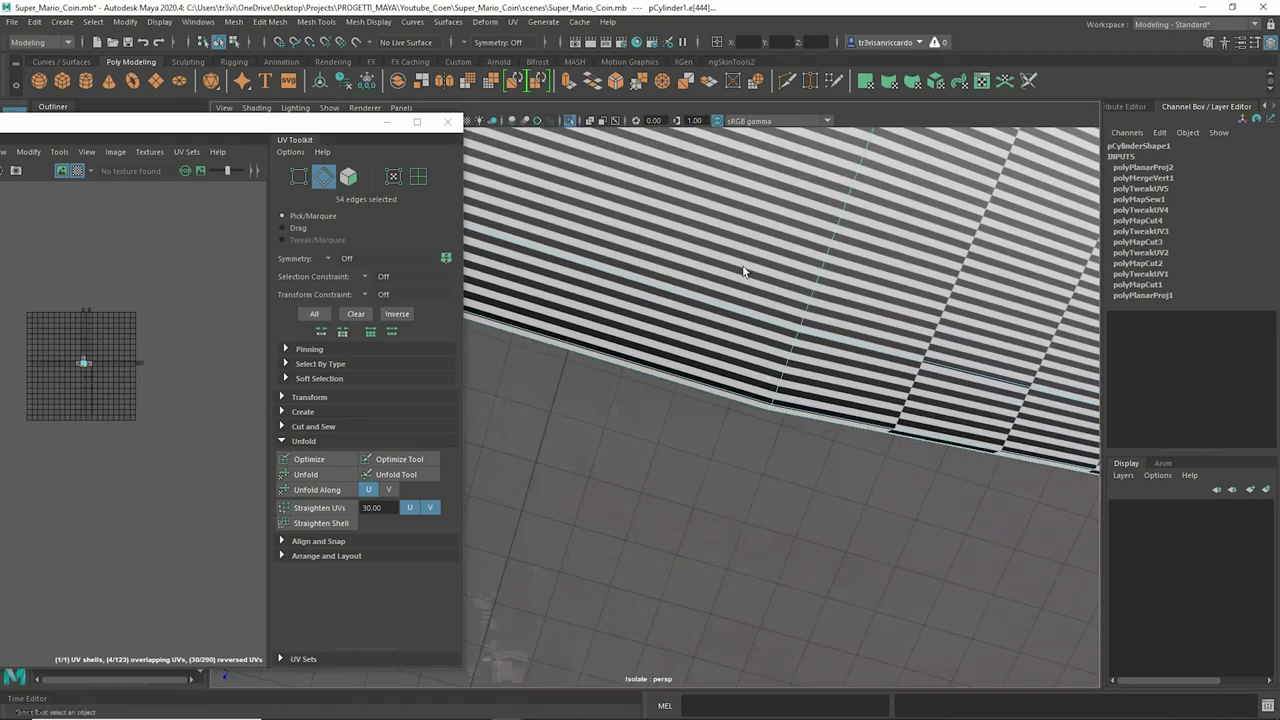
scroll(760, 273, "down", 3)
scroll(900, 230, "down", 2)
double_click(997, 189, "shift")
scroll(997, 189, "down", 5)
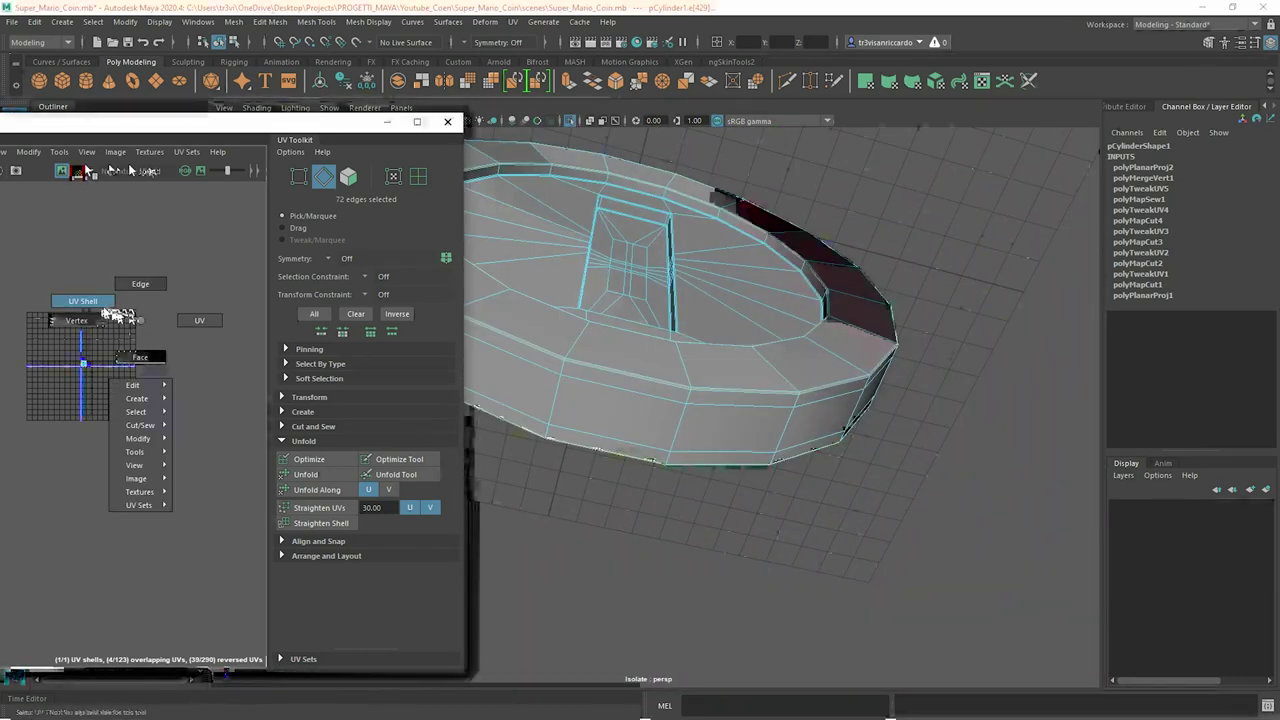
left_click(118, 340)
Step: Cut the UVs along one more edge loop on the rim band
scroll(651, 280, "up", 5)
scroll(871, 329, "up", 3)
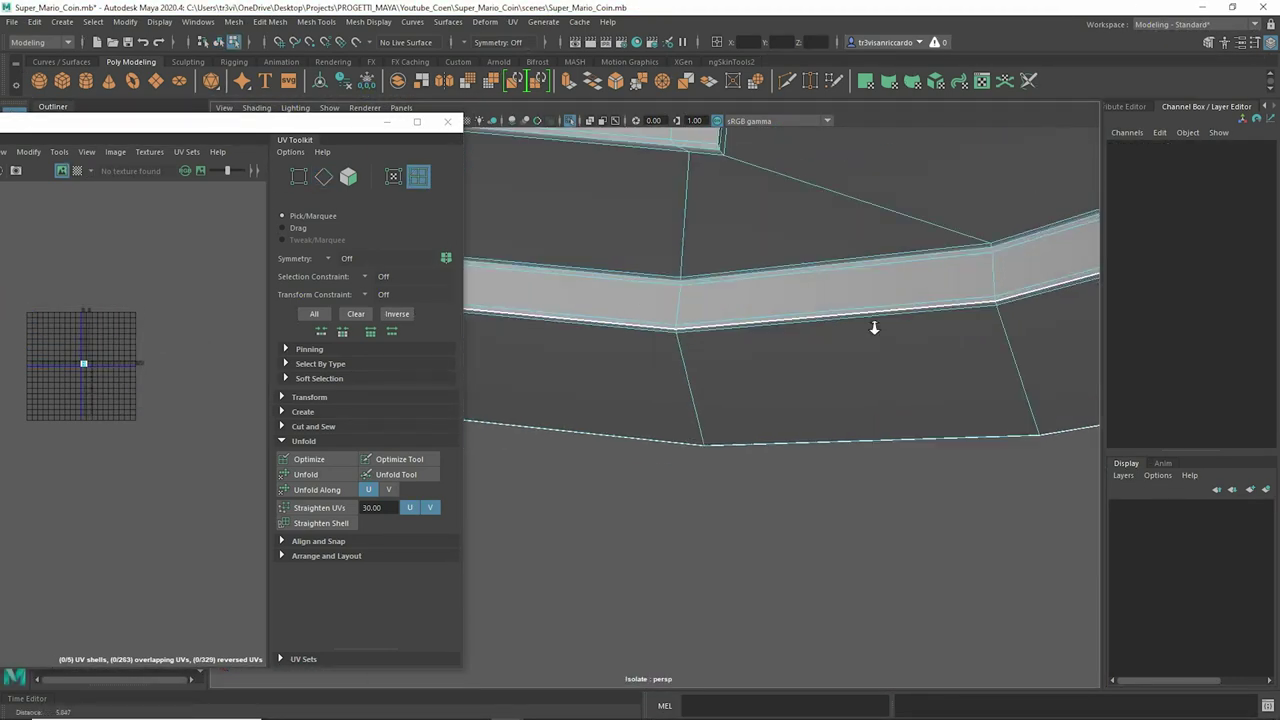
scroll(765, 180, "down", 5)
scroll(1000, 429, "up", 5)
double_click(768, 397)
scroll(768, 397, "down", 5)
right_click(139, 333, "shift")
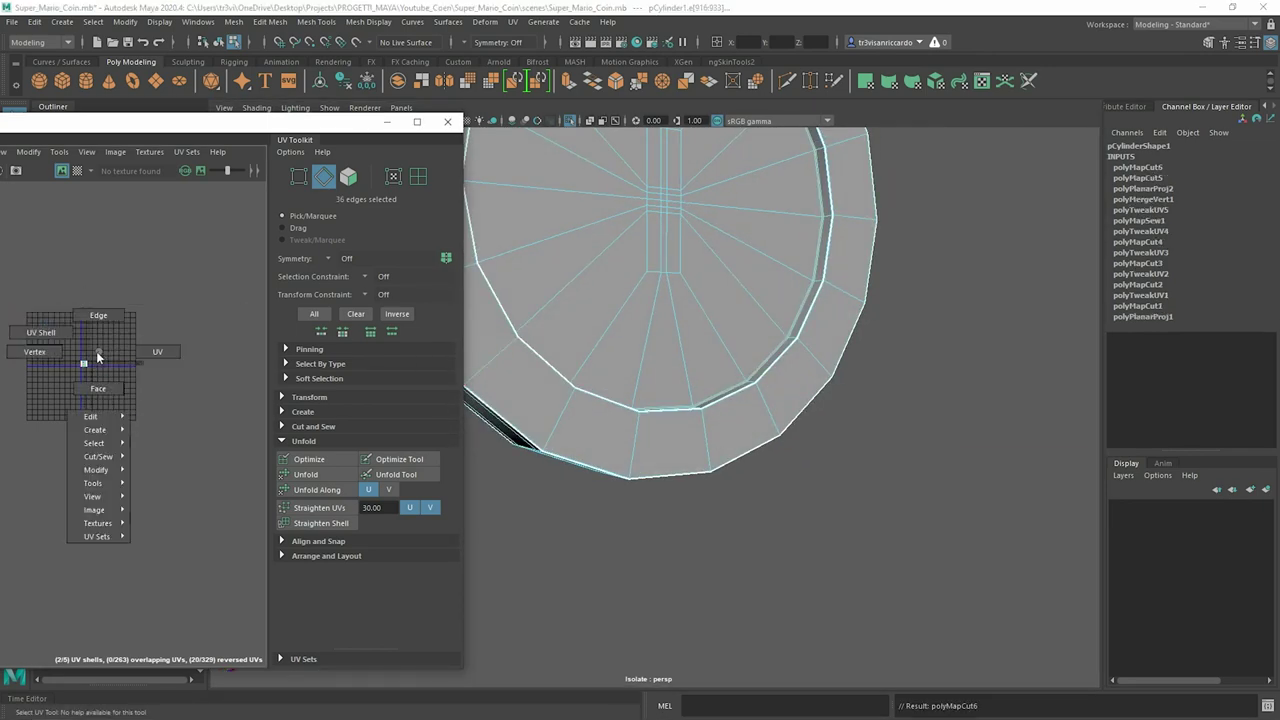
Step: Unfold all seven UV shells in UV Shell mode
left_click(41, 332)
right_click_drag(88, 366, 35, 383, "shift")
scroll(88, 366, "up", 5)
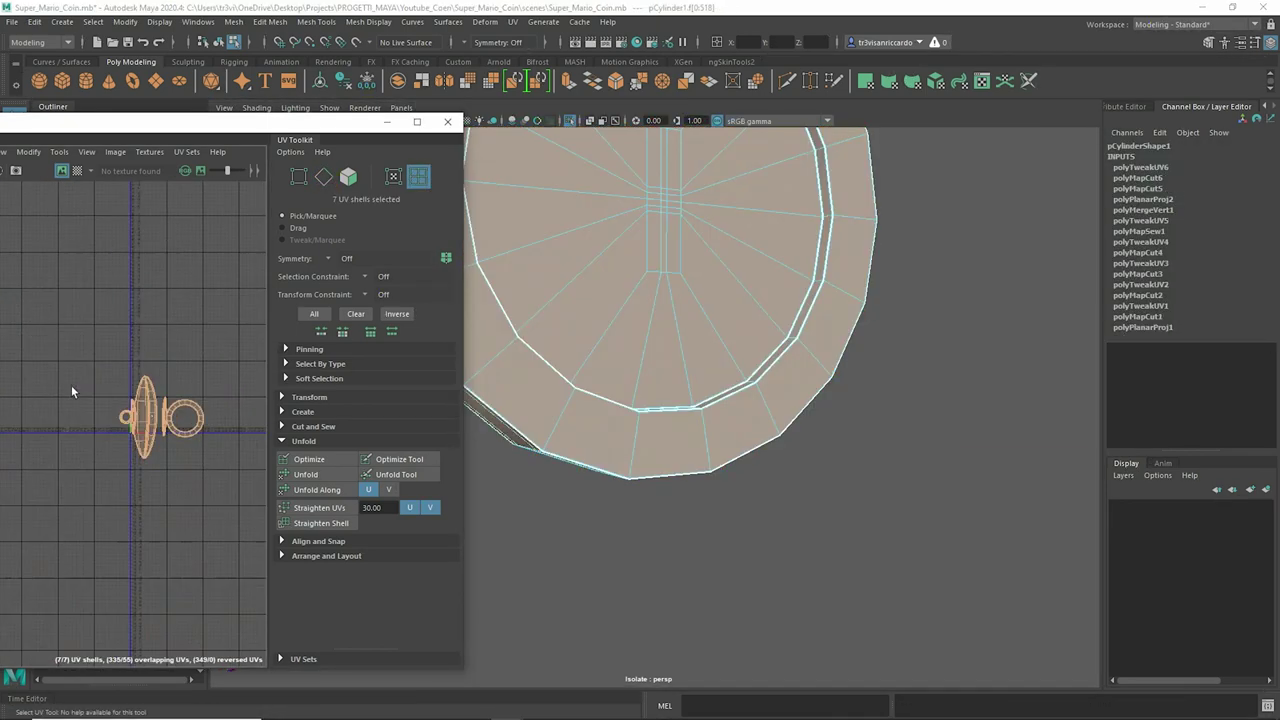
left_click(147, 380)
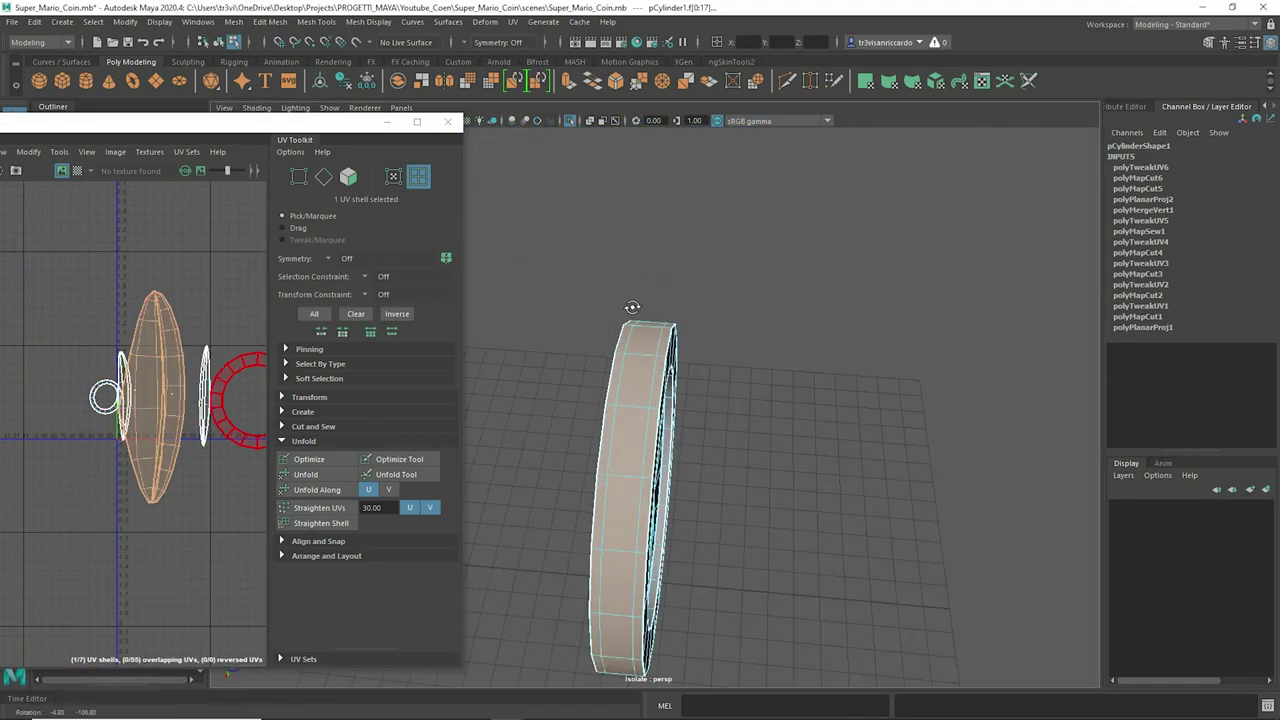
right_click_drag(714, 345, 680, 345)
mouse_move(549, 449)
left_mouse_down("alt")
mouse_move(659, 424)
mouse_move(694, 400)
mouse_move(694, 337)
left_mouse_up("alt")
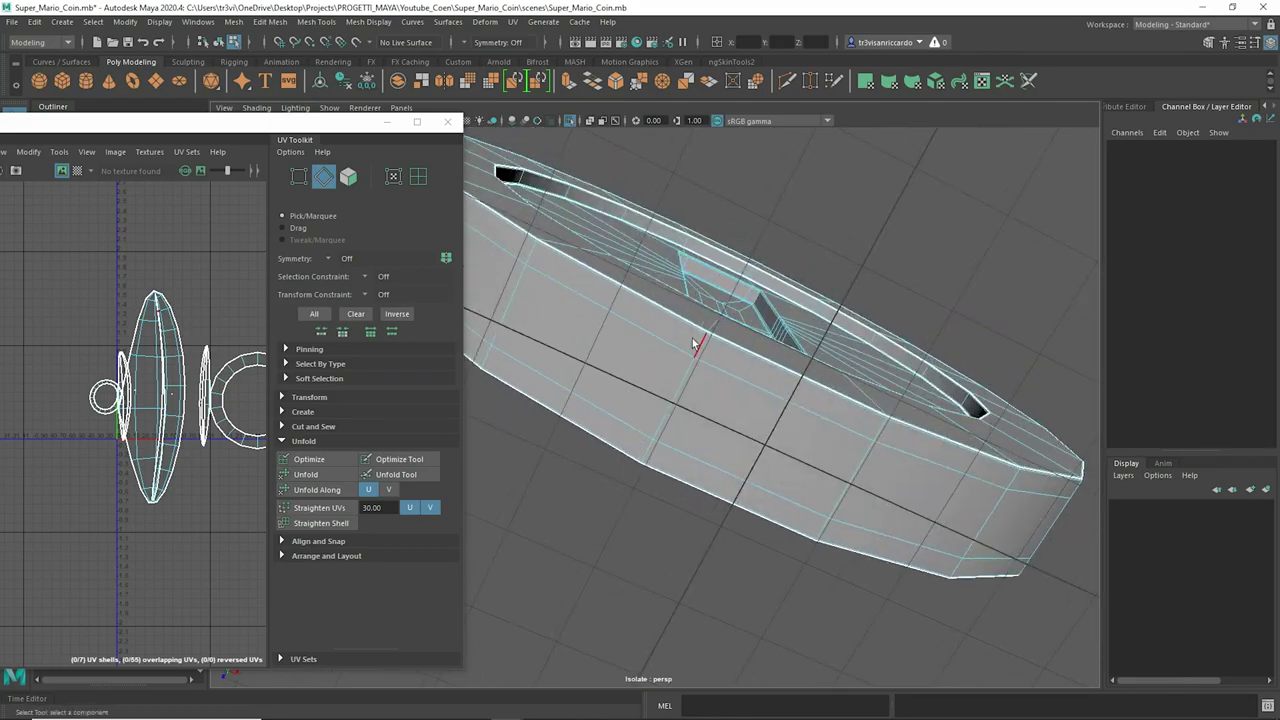
Step: Zoom in on the coin rim and pick rim edges for a new seam
scroll(749, 366, "up", 3)
scroll(711, 430, "up", 3)
mouse_move(697, 390)
left_mouse_down("alt")
mouse_move(663, 471)
mouse_move(646, 429)
mouse_move(882, 393)
left_mouse_up("alt")
right_click_drag(882, 393, 663, 454, "alt")
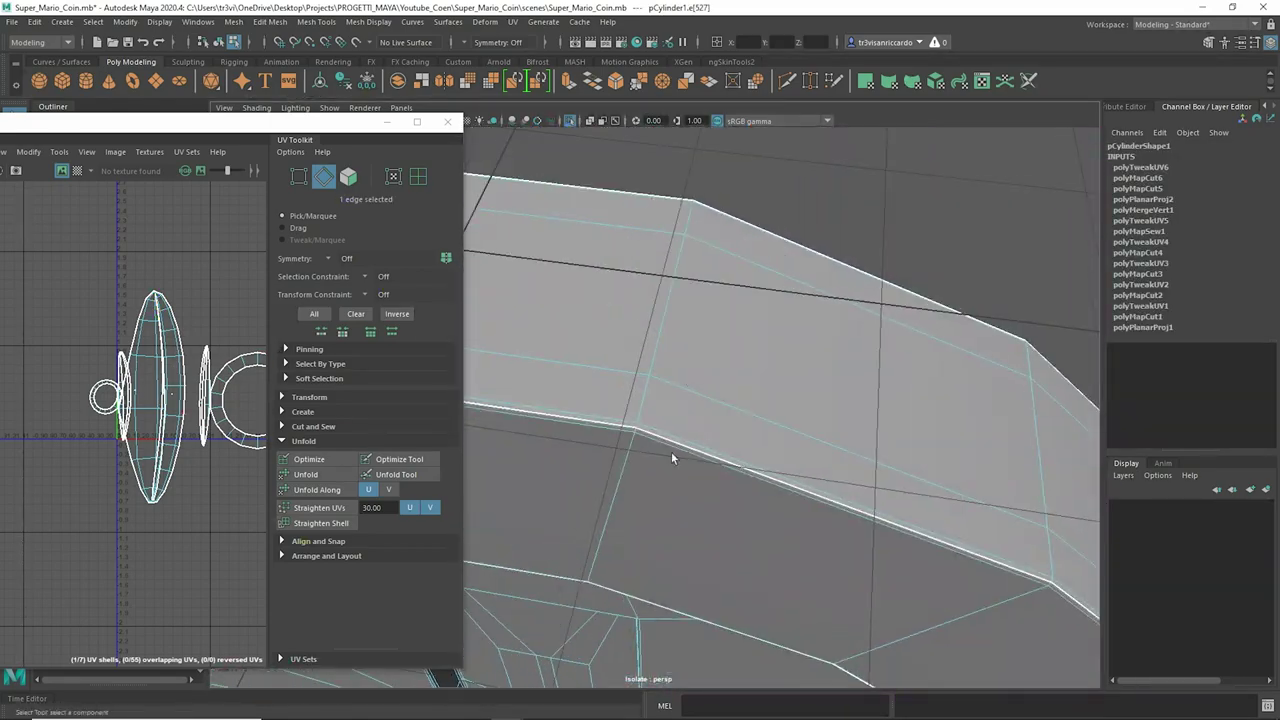
left_click(125, 432)
right_click_drag(125, 432, 170, 380, "ctrl")
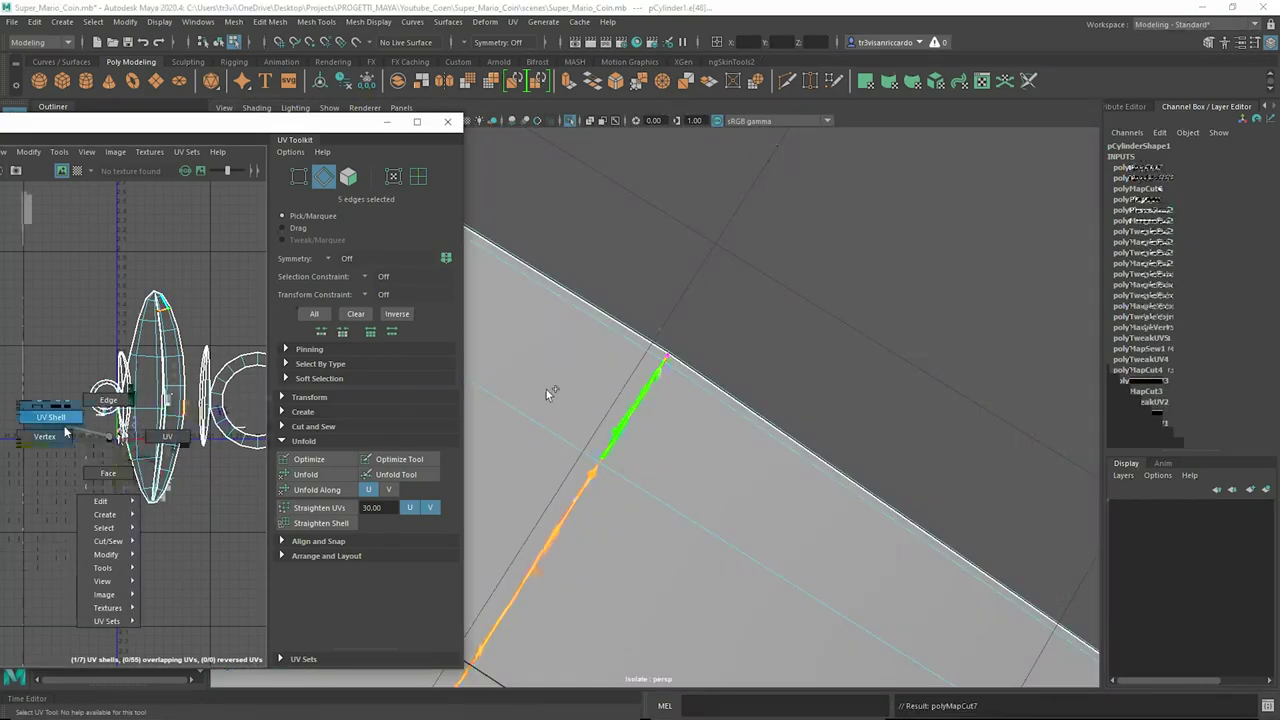
right_click_drag(560, 420, 560, 470, "alt")
left_click_drag(560, 470, 634, 440, "alt")
Step: Switch to edge selection and pick a single rim edge, framing it in view
mouse_move(634, 440)
right_mouse_down("alt")
mouse_move(735, 345)
mouse_move(722, 319)
right_mouse_up("alt")
left_click(857, 475)
left_click(748, 470)
key("f")
scroll(809, 312, "up", 3)
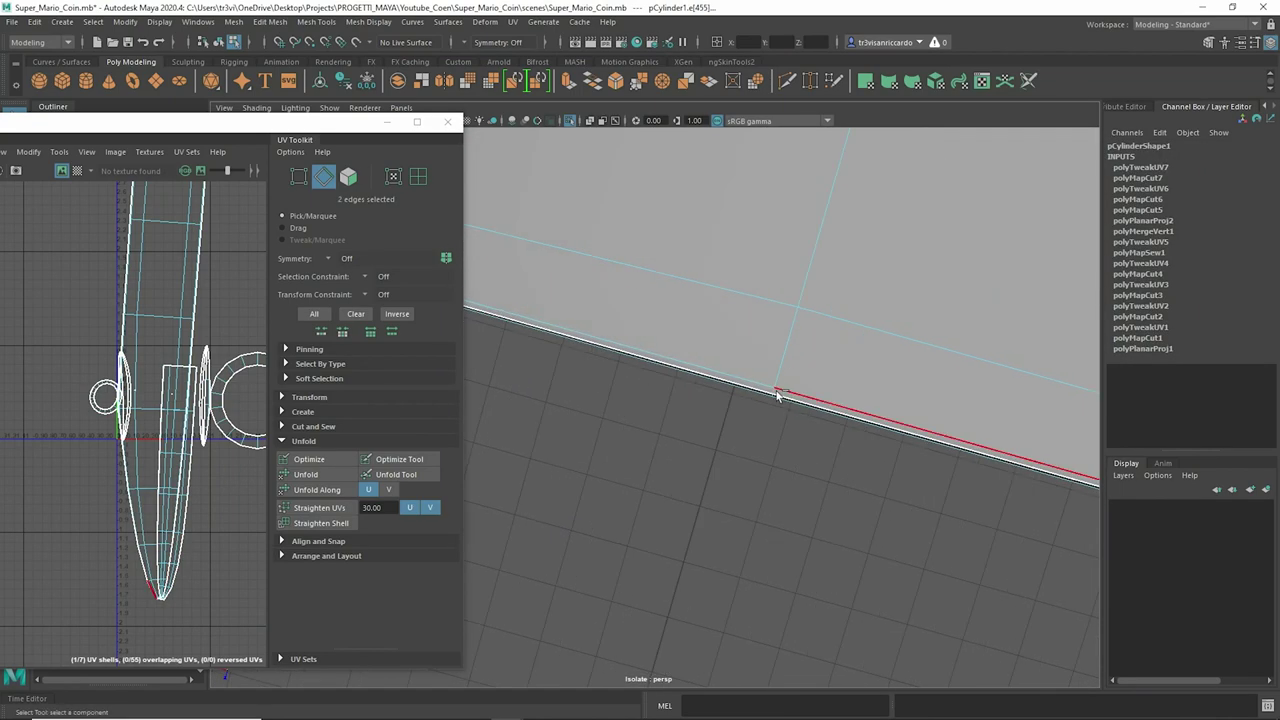
key("f")
left_click_drag(720, 286, 740, 230, "alt")
left_click(740, 230)
key("f")
right_click_drag(934, 323, 829, 308, "alt")
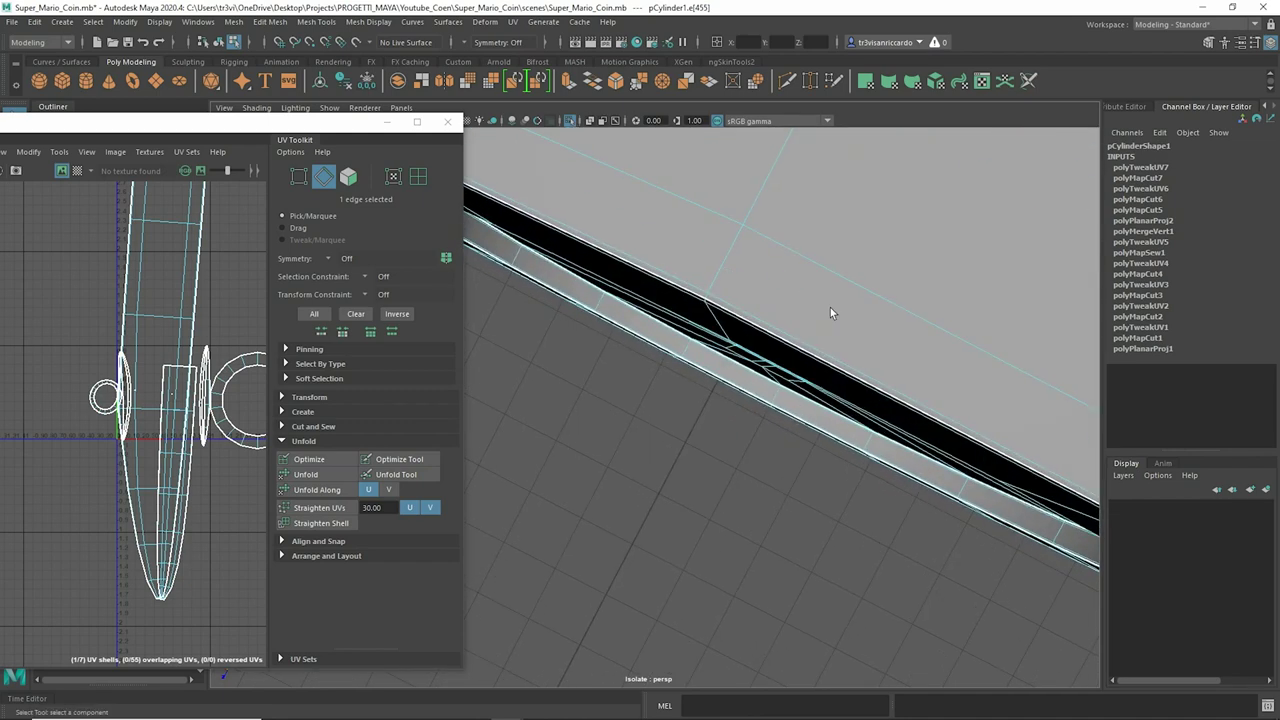
Step: Cut the UVs along the chosen rim edge and unfold the new rim shell
left_click(791, 282)
left_click_drag(791, 282, 757, 291, "alt")
right_click_drag(62, 349, 114, 330, "shift")
left_click(188, 408)
mouse_move(188, 408)
right_mouse_down("shift")
mouse_move(143, 432)
mouse_move(125, 402)
mouse_move(52, 400)
right_mouse_up("shift")
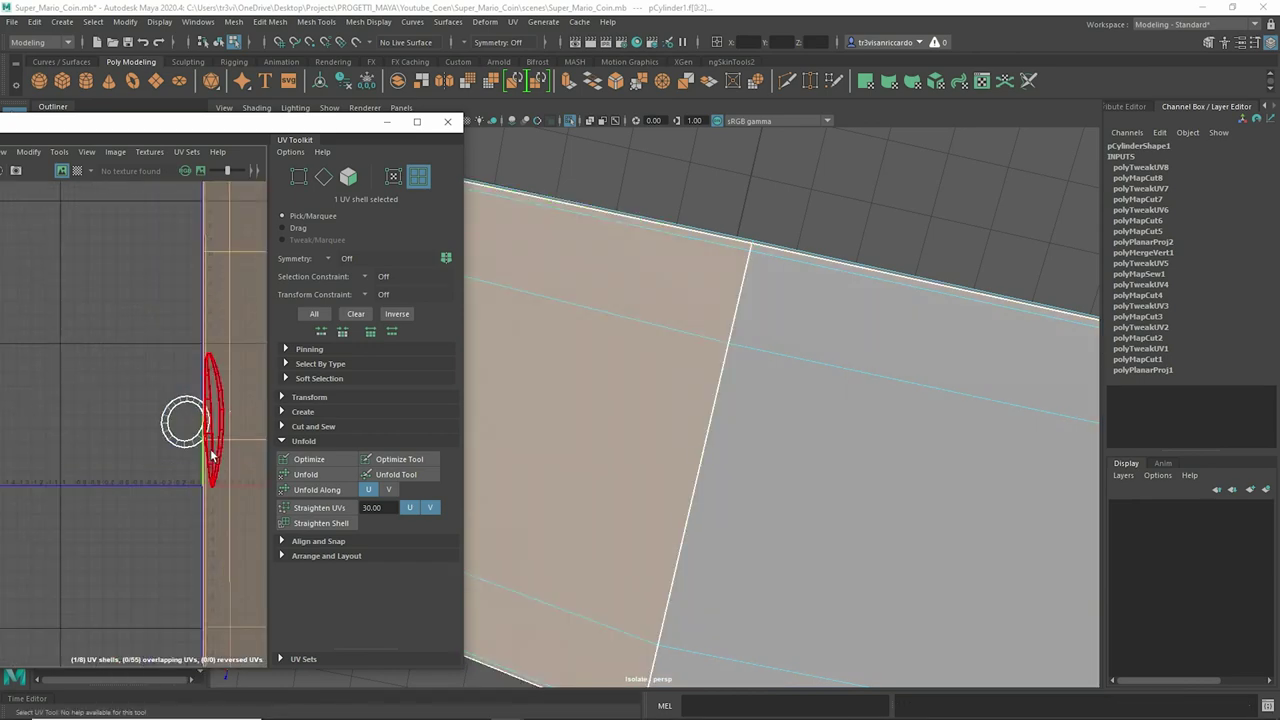
Step: Select the coin's outer face ring and cut its UVs along a corner edge
scroll(650, 380, "down", 5)
left_click_drag(650, 380, 646, 341, "alt")
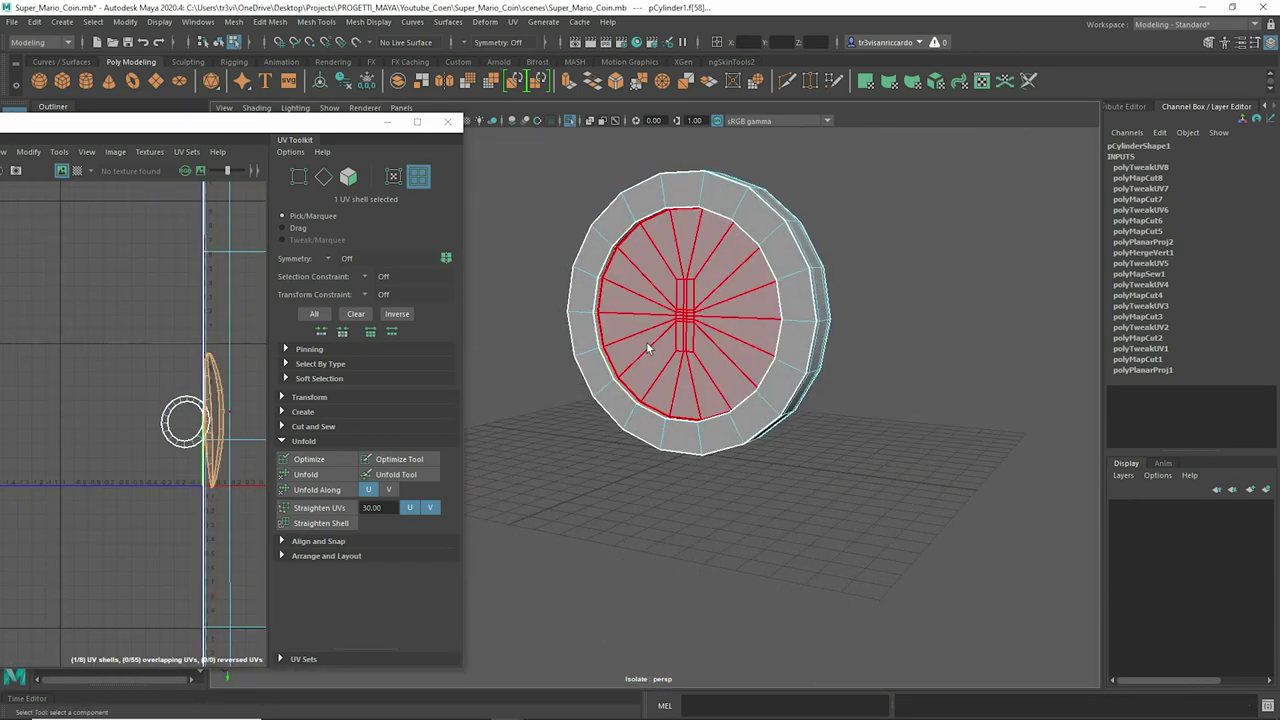
left_click(188, 348)
right_click_drag(215, 390, 218, 410)
scroll(197, 620, "up", 5)
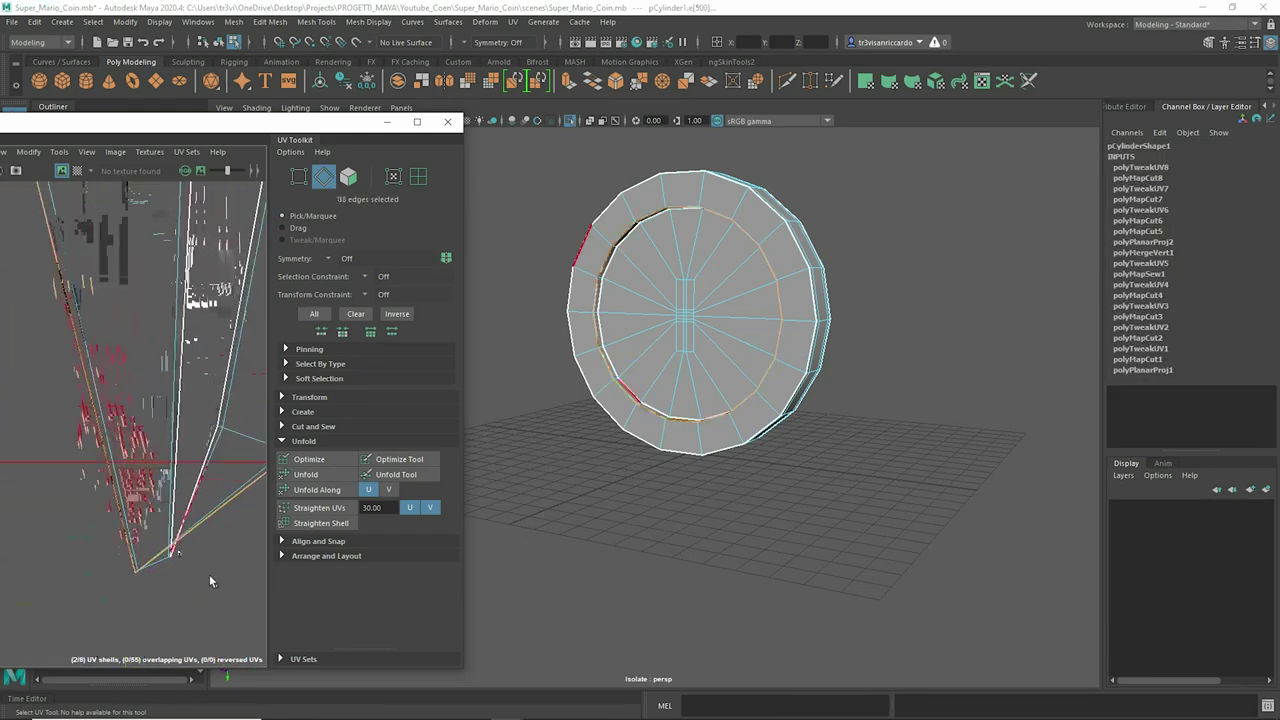
middle_click_drag(190, 262, 105, 452, "alt")
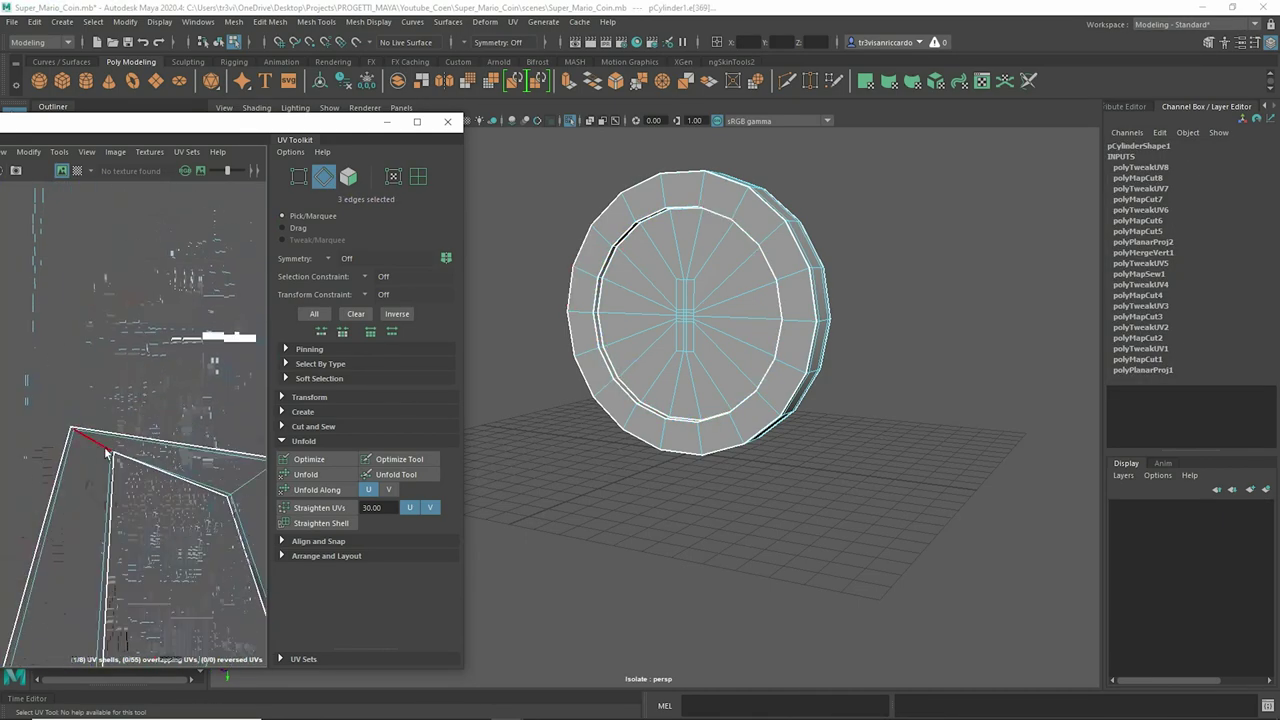
left_click(87, 468)
right_click_drag(100, 390, 100, 360)
left_click(181, 343)
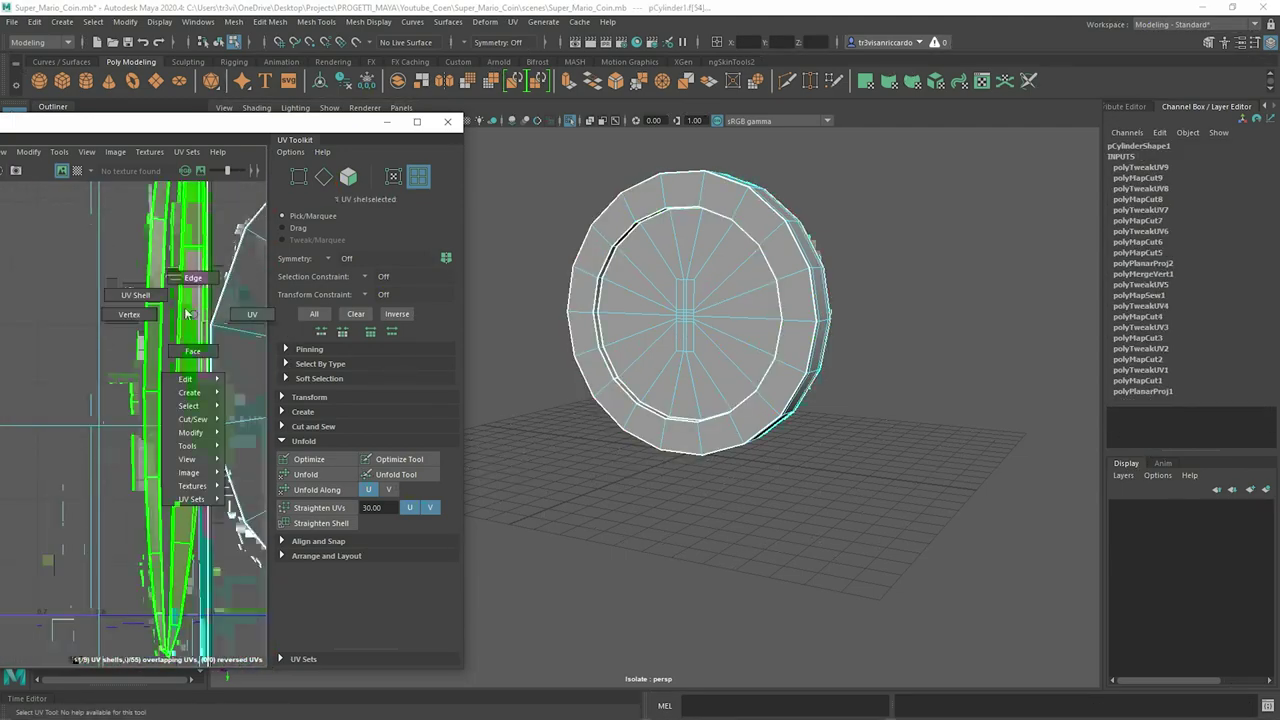
Step: Cut the ring shell along four seam edges, then select the rim shell and inner face disc
right_click_drag(175, 350, 170, 455)
scroll(170, 455, "up", 3)
left_click(193, 378)
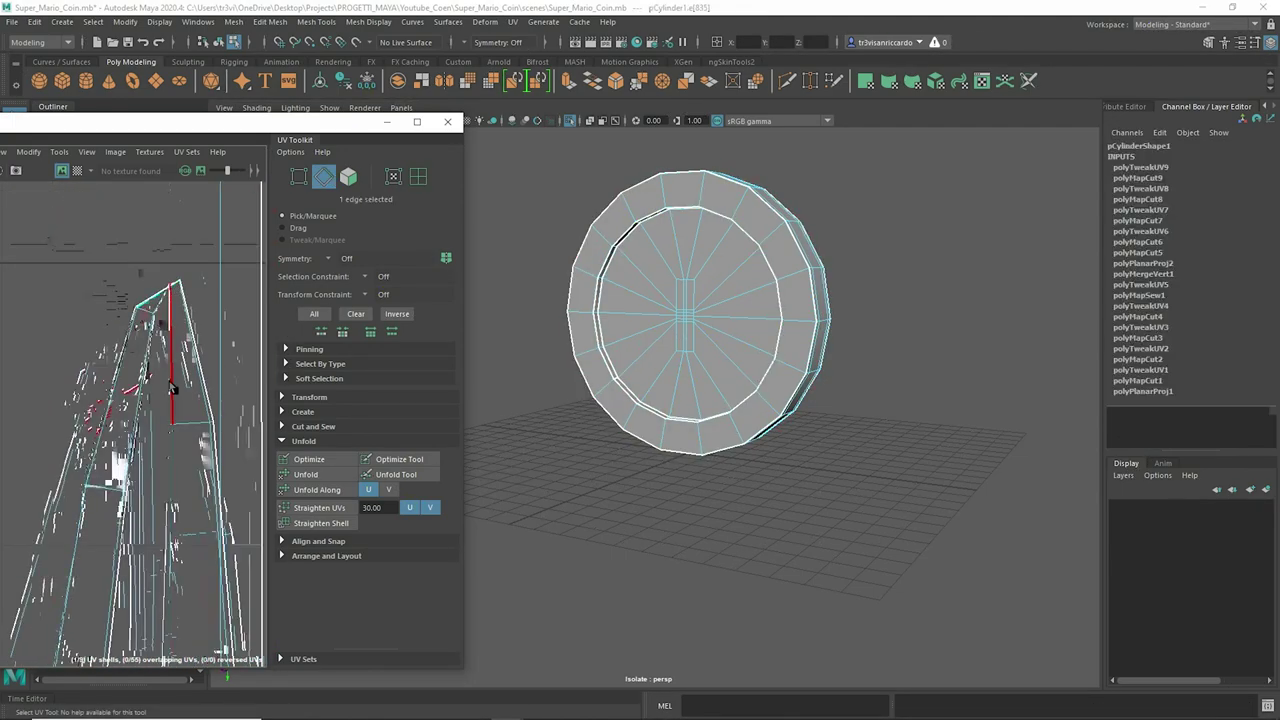
scroll(193, 375, "down", 3)
left_click(185, 345, "shift")
mouse_move(165, 300)
right_mouse_down("shift")
mouse_move(140, 250)
mouse_move(200, 250)
mouse_move(131, 322)
right_mouse_up("shift")
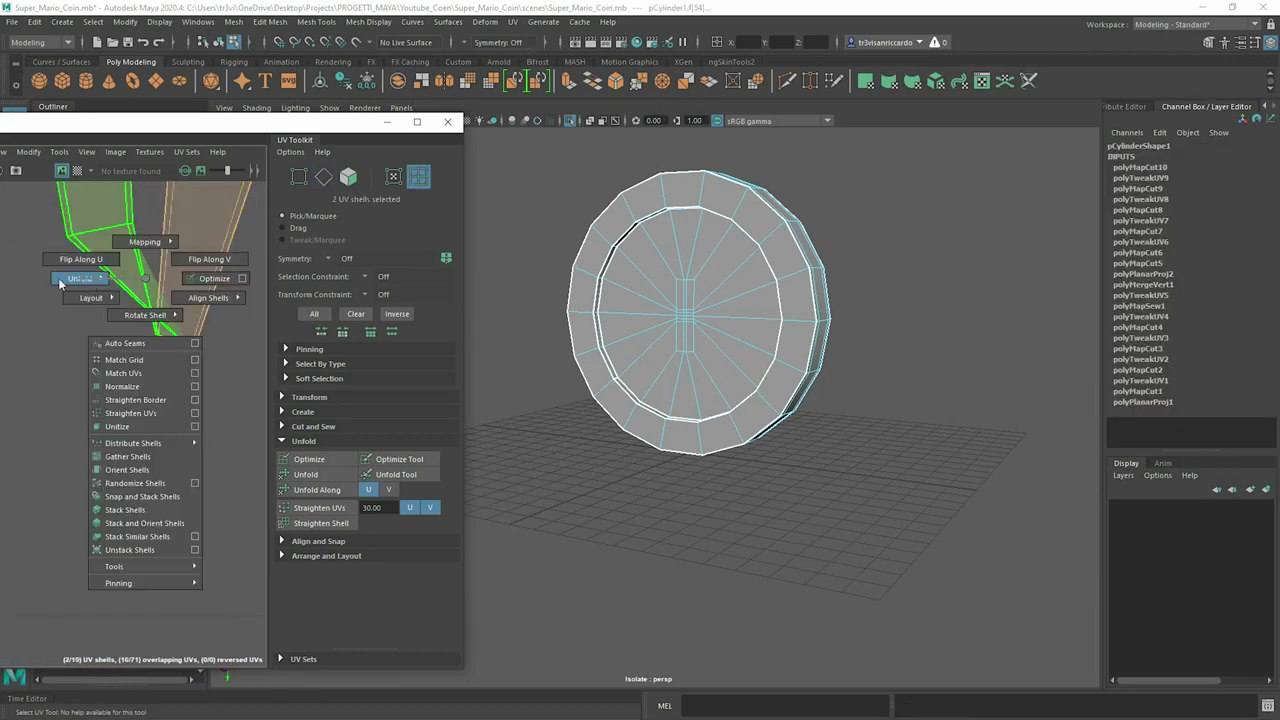
scroll(131, 322, "up", 3)
scroll(131, 322, "down", 3)
left_click(127, 312)
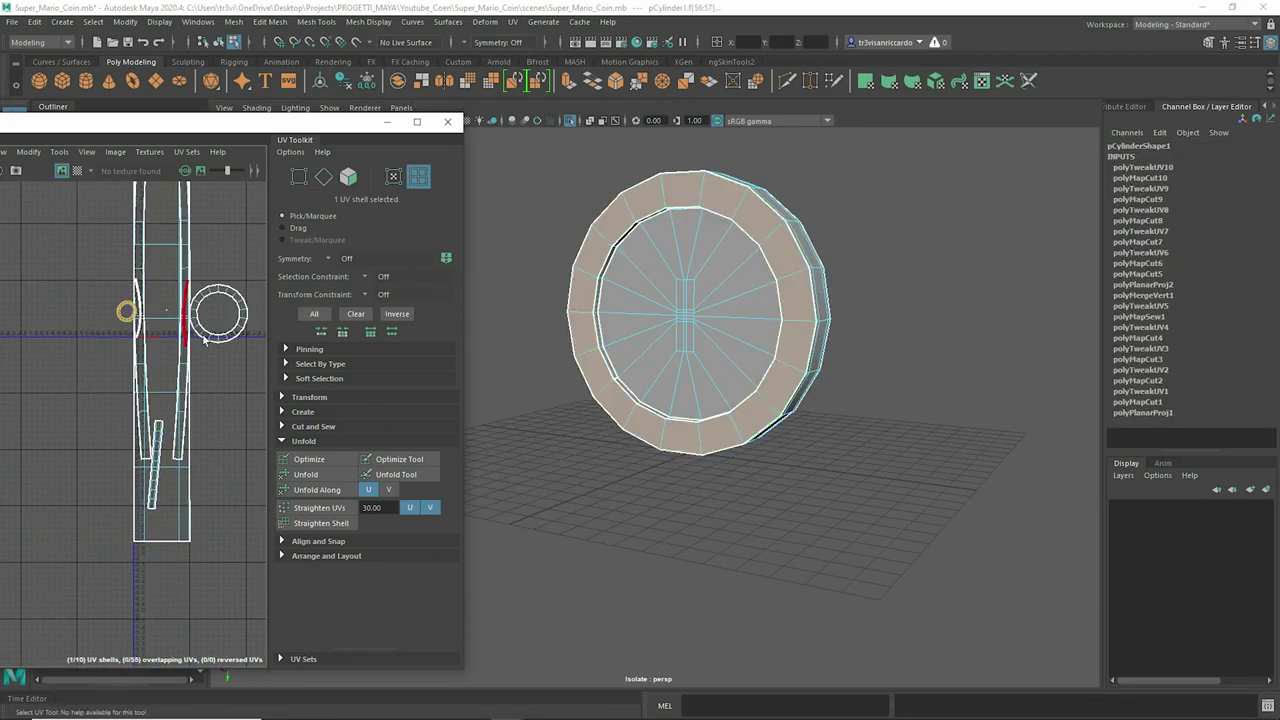
scroll(142, 302, "up", 5)
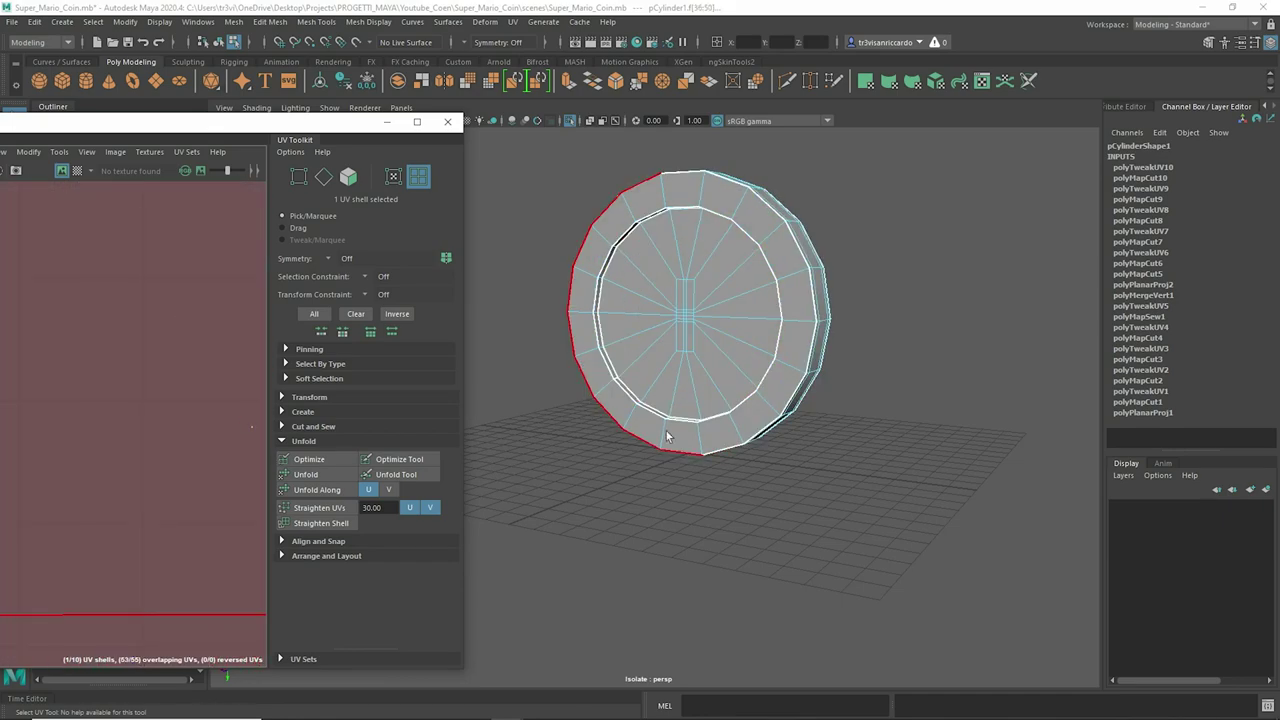
right_click_drag(300, 375, 90, 410, "shift")
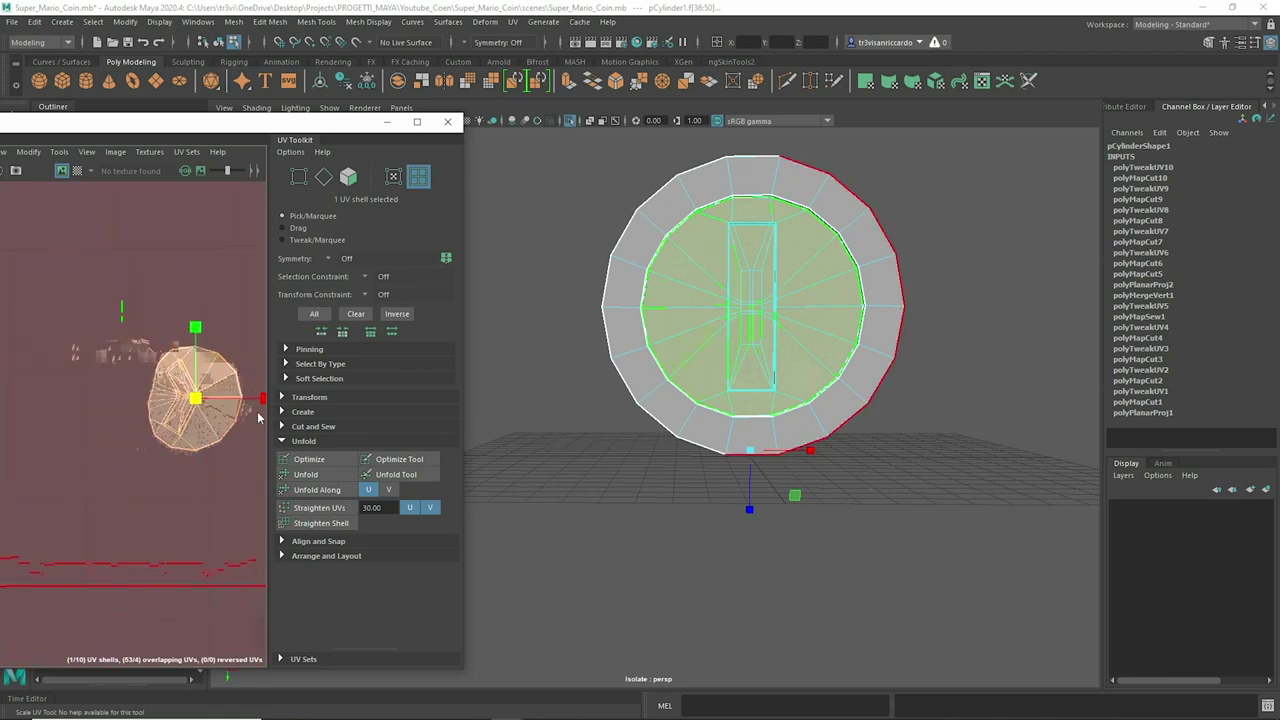
Step: Select the edge loop around the coin's inner rectangular frame
key("f")
key("F10")
scroll(614, 260, "up", 3)
left_click(613, 226)
double_click(615, 172)
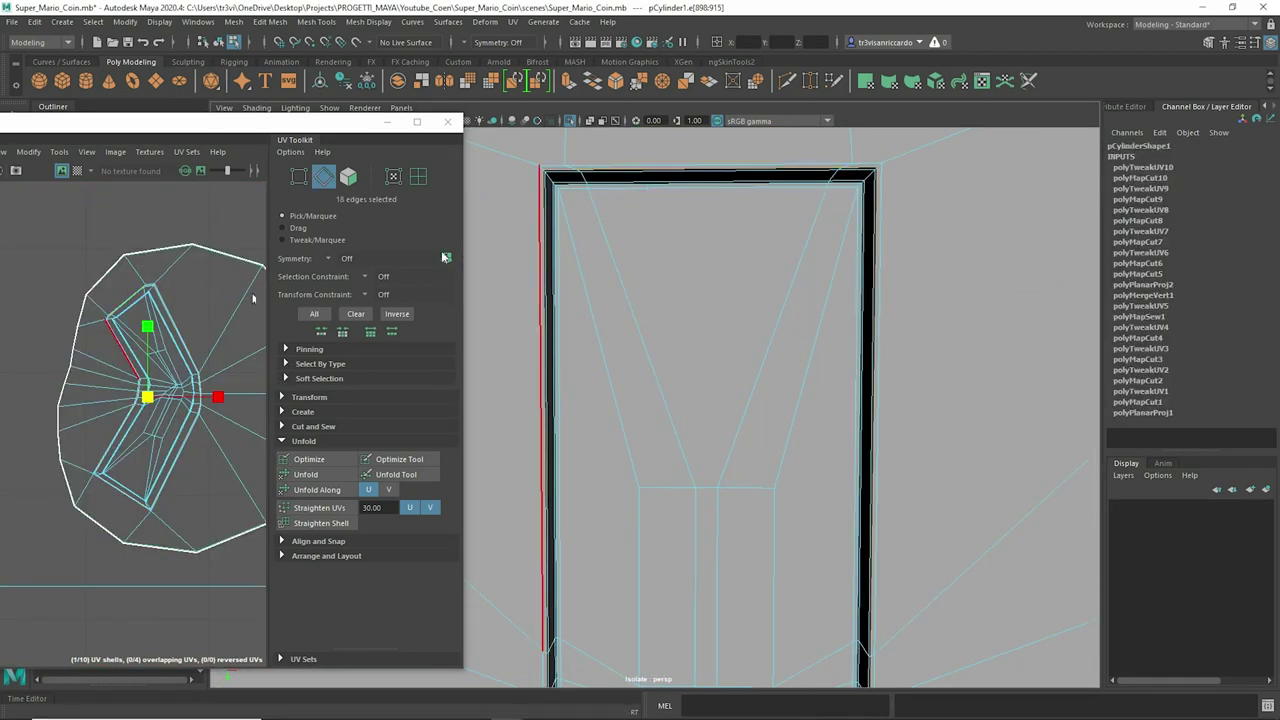
scroll(516, 212, "up", 3)
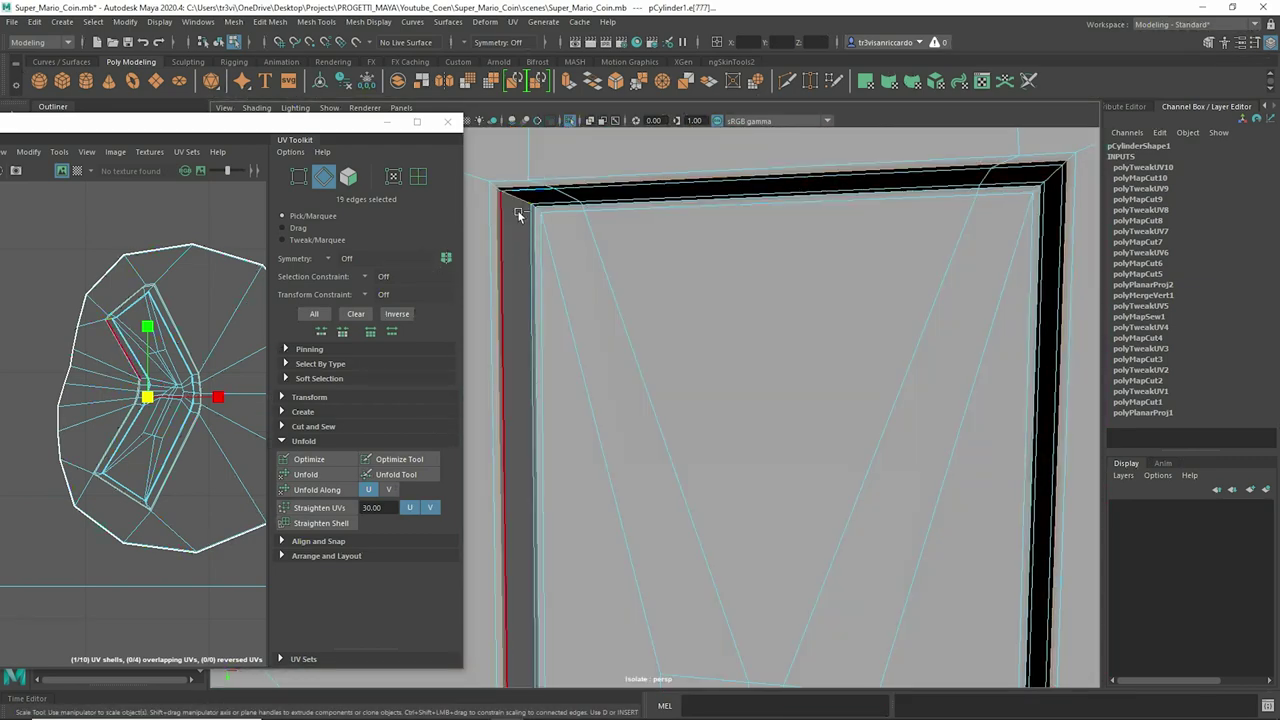
scroll(530, 210, "up", 3)
scroll(540, 217, "down", 3)
scroll(555, 244, "down", 2)
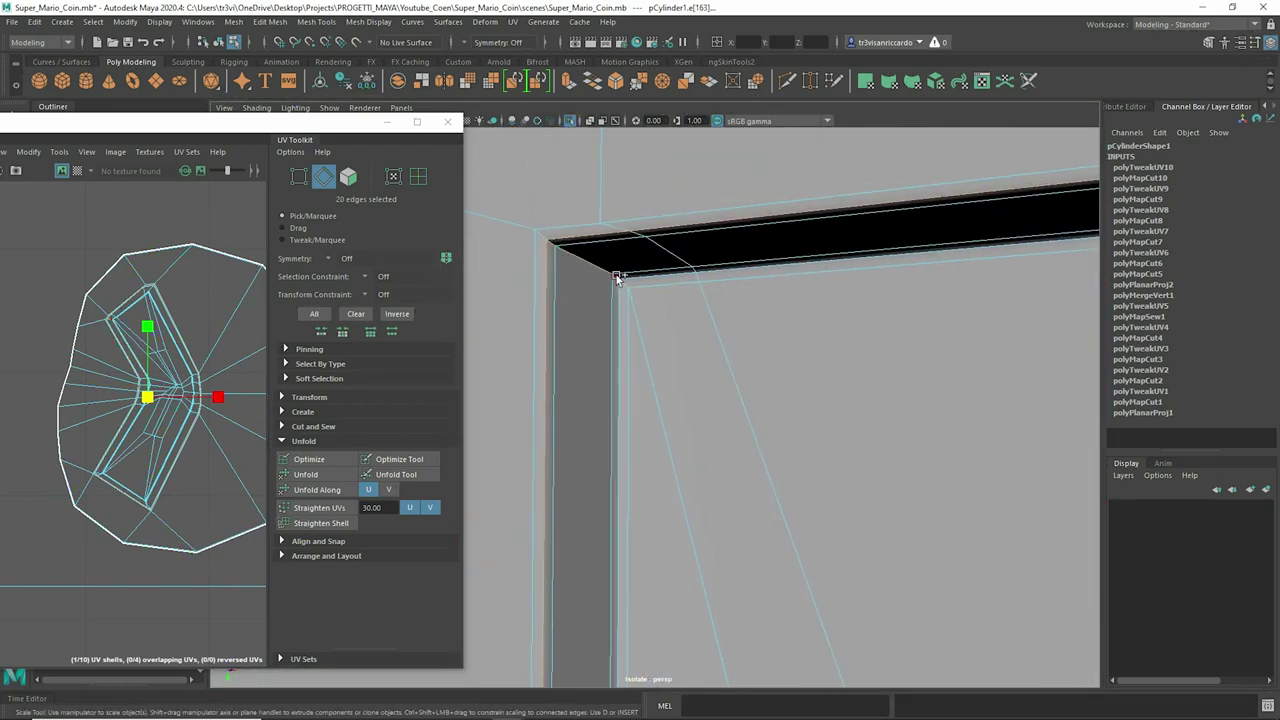
scroll(760, 340, "down", 5)
scroll(869, 337, "up", 3)
scroll(900, 300, "up", 3)
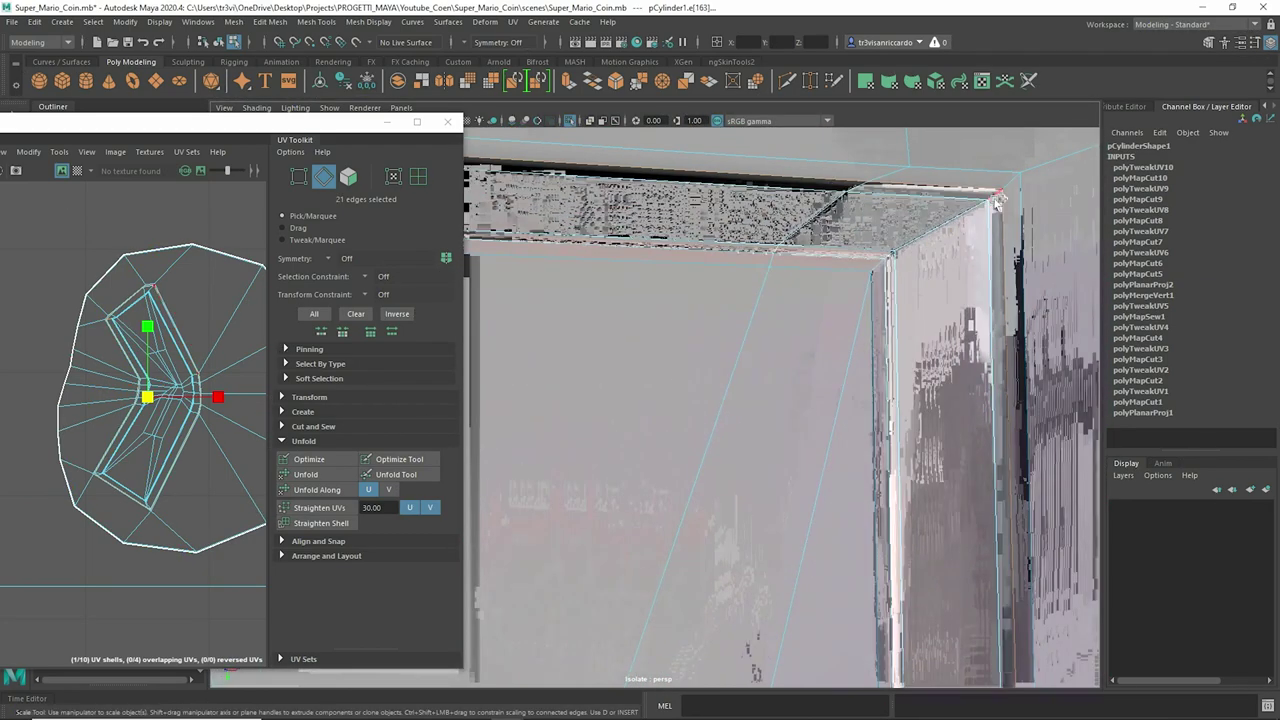
Step: Add the frame's corner edges to the seam and cut the UVs into an eleventh shell
left_click(957, 245, "shift")
scroll(646, 171, "down", 4)
scroll(806, 251, "up", 3)
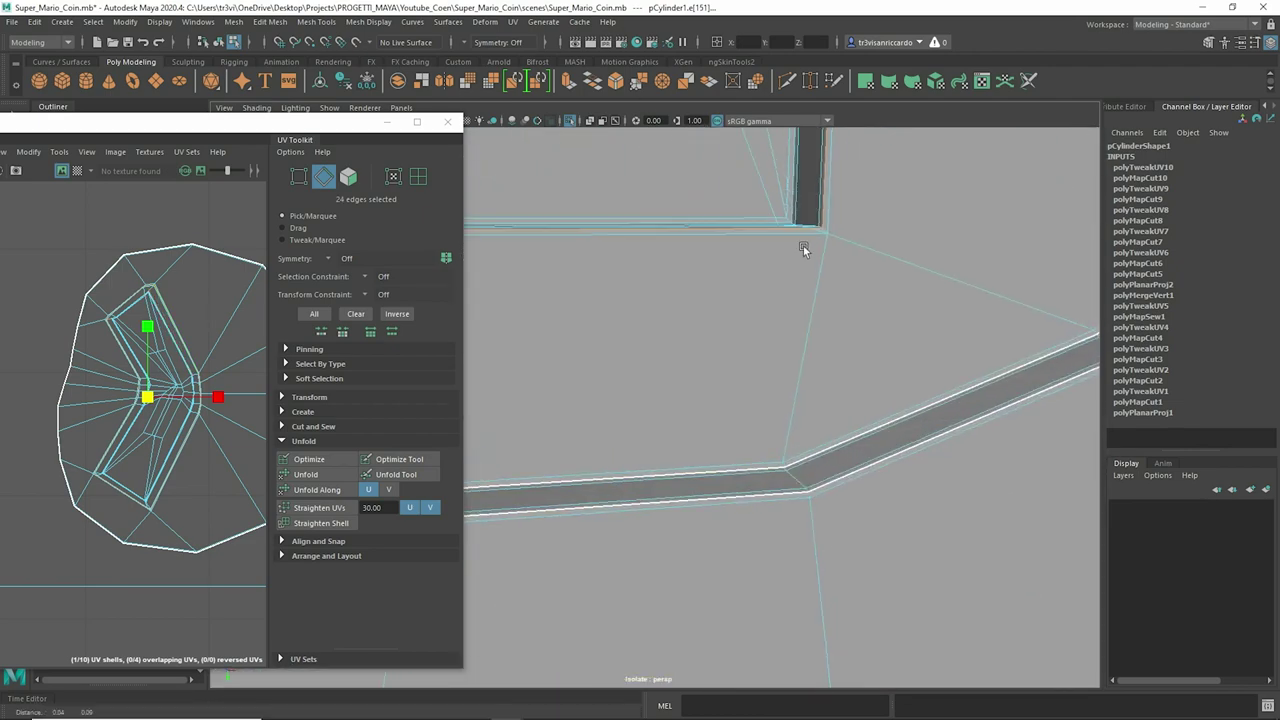
scroll(897, 377, "up", 2)
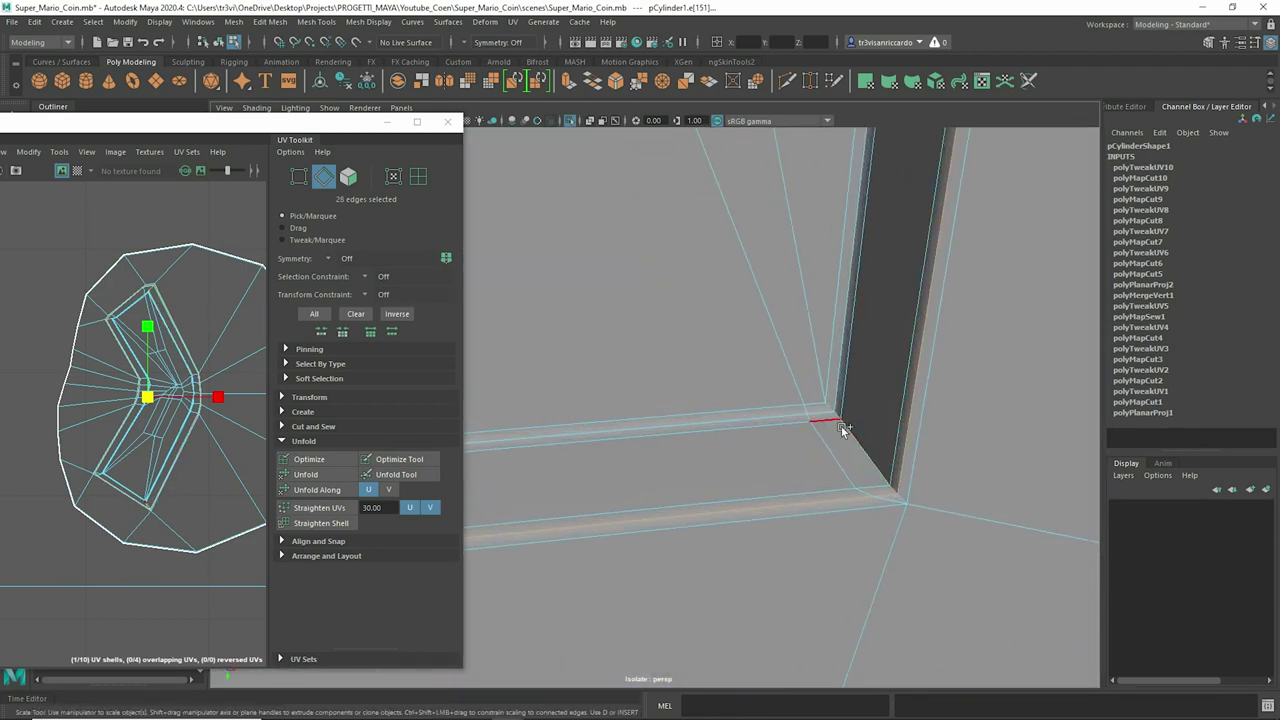
scroll(843, 428, "down", 3)
scroll(789, 580, "up", 3)
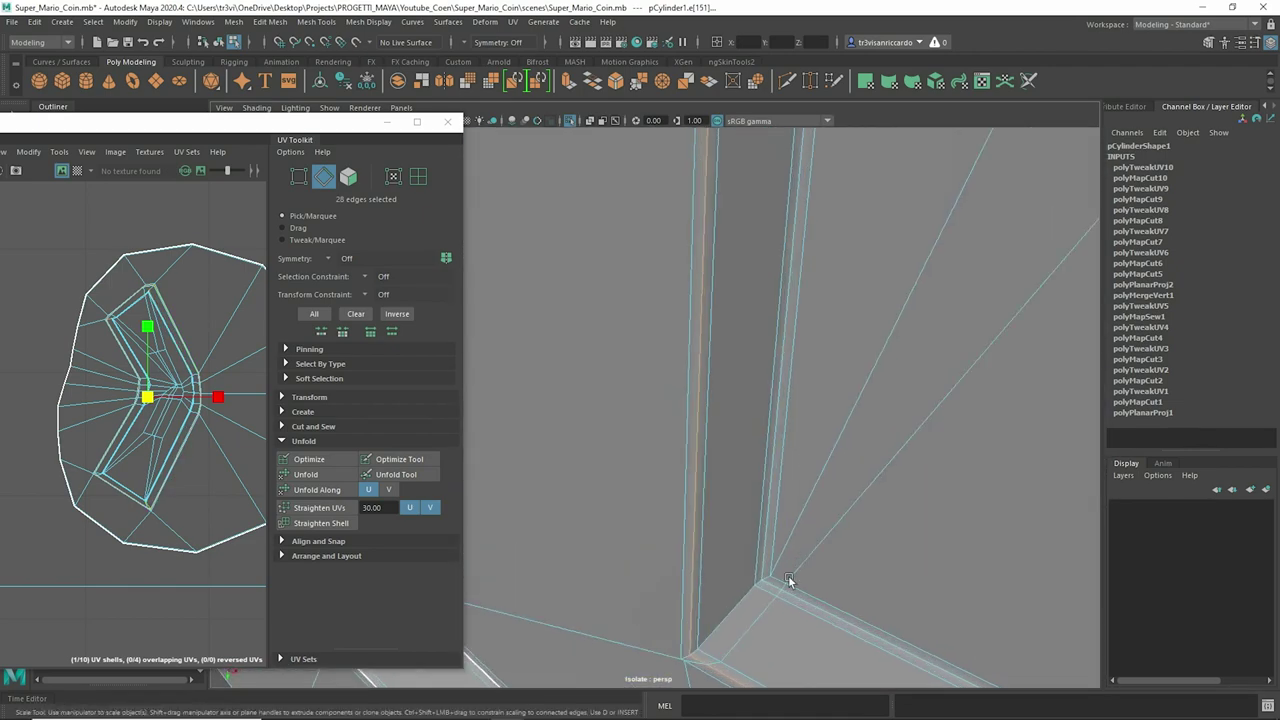
left_click(690, 654, "shift")
right_click(142, 390, "shift")
left_click(80, 390)
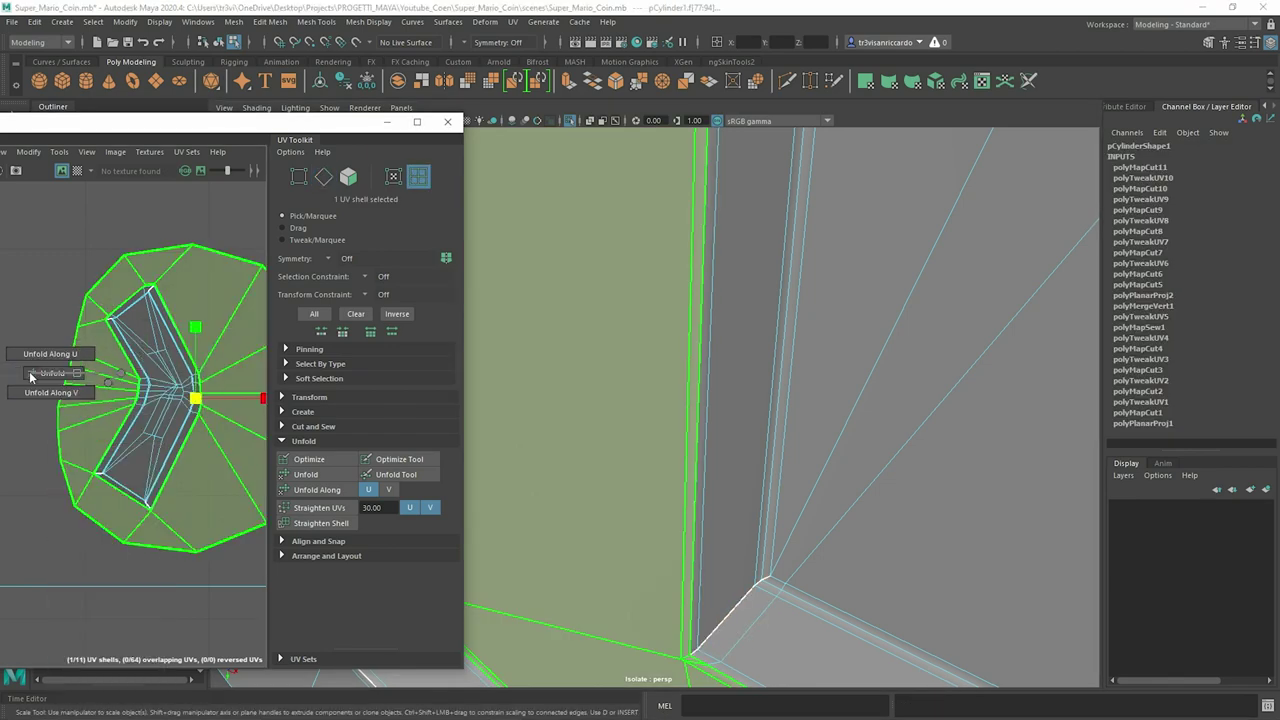
Step: Unfold the inner strip's UV shell along U and rotate it into place
scroll(150, 400, "up", 2)
scroll(150, 400, "down", 3)
scroll(160, 418, "up", 5)
right_click(160, 418, "shift")
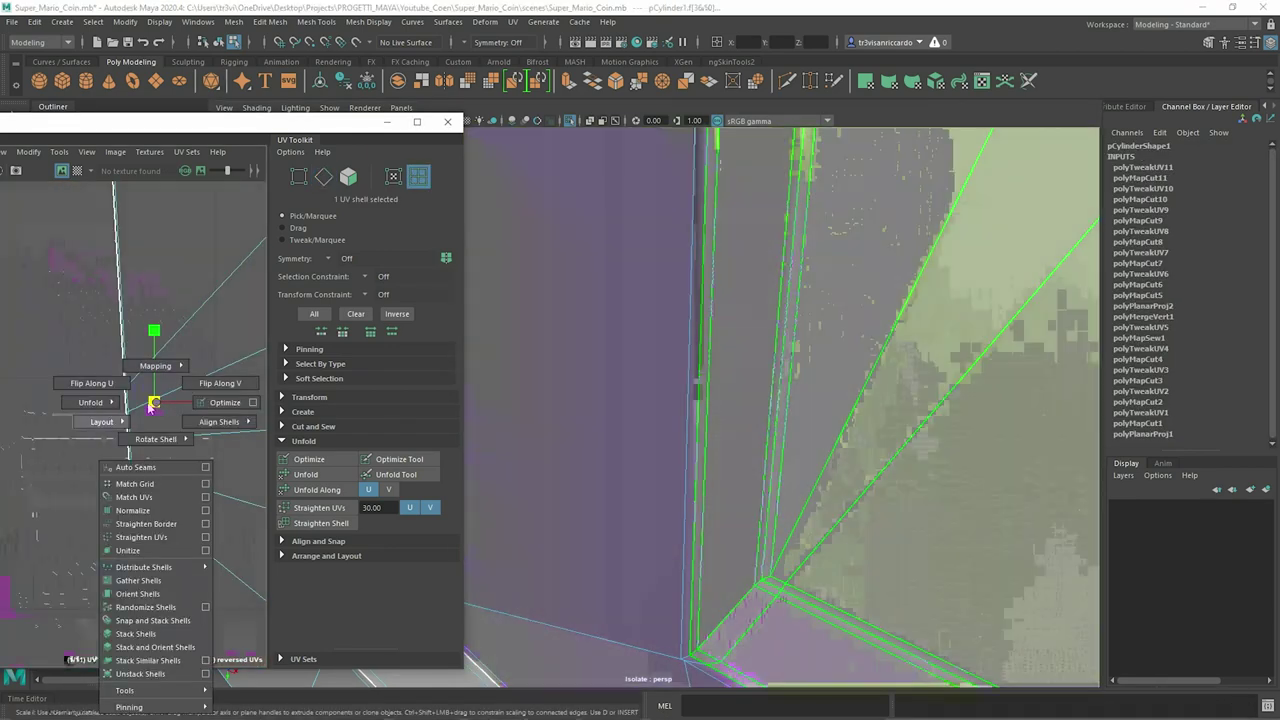
left_click(75, 400)
scroll(172, 382, "down", 3)
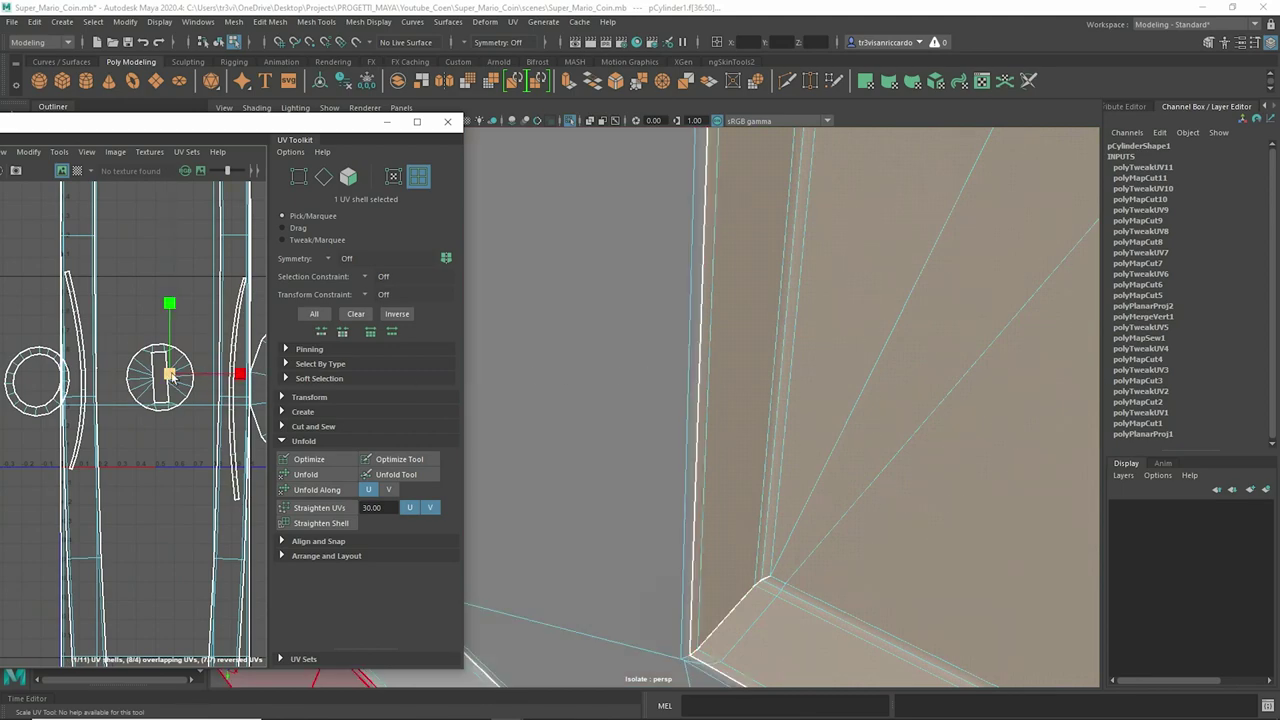
key("f")
key("e")
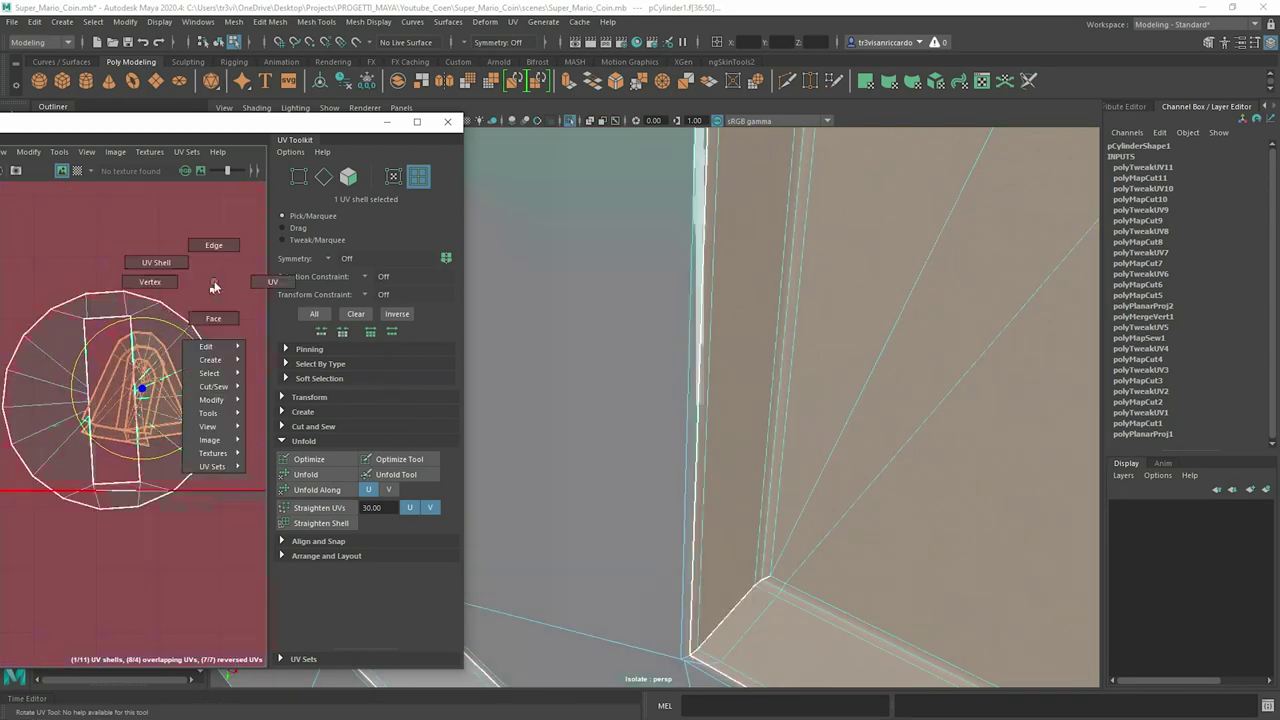
key("f")
left_click_drag(683, 374, 680, 300, "alt")
Step: Scale the three strip UV shells and show the checker pattern to judge stretching
left_click(100, 398)
right_click_drag(100, 398, 205, 455)
right_click_drag(150, 365, 130, 385)
key("r")
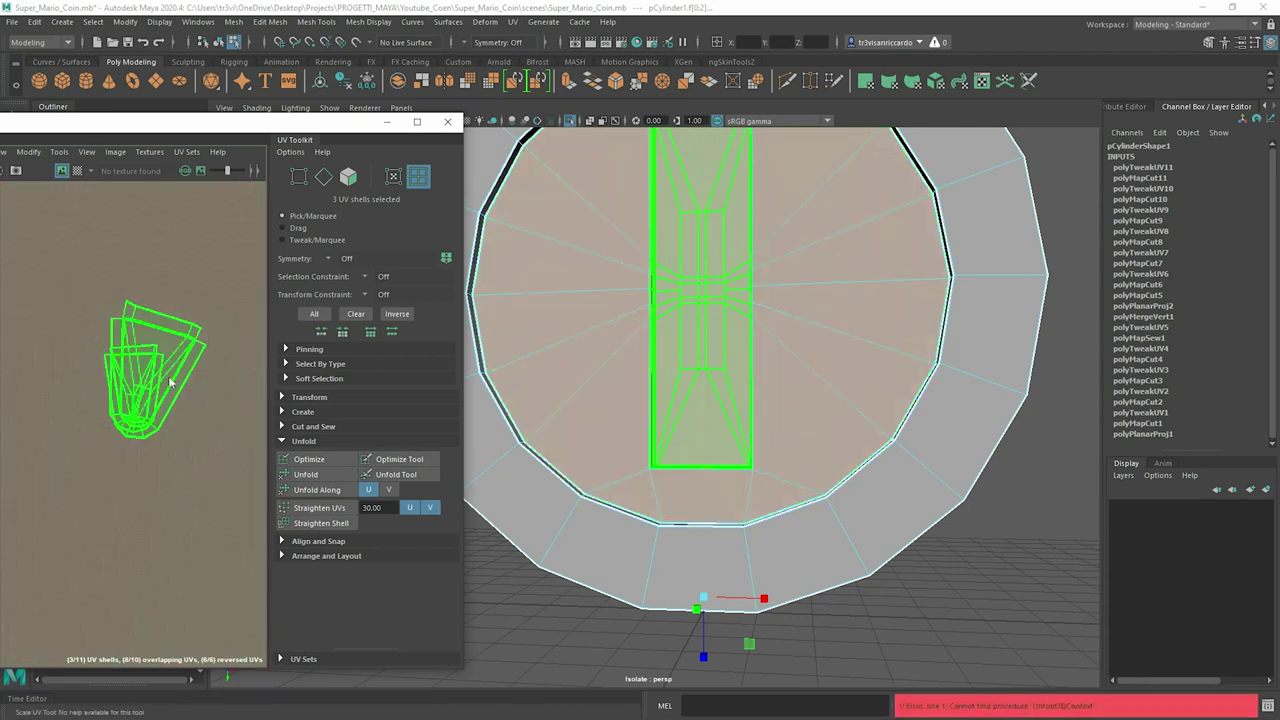
left_click(170, 383)
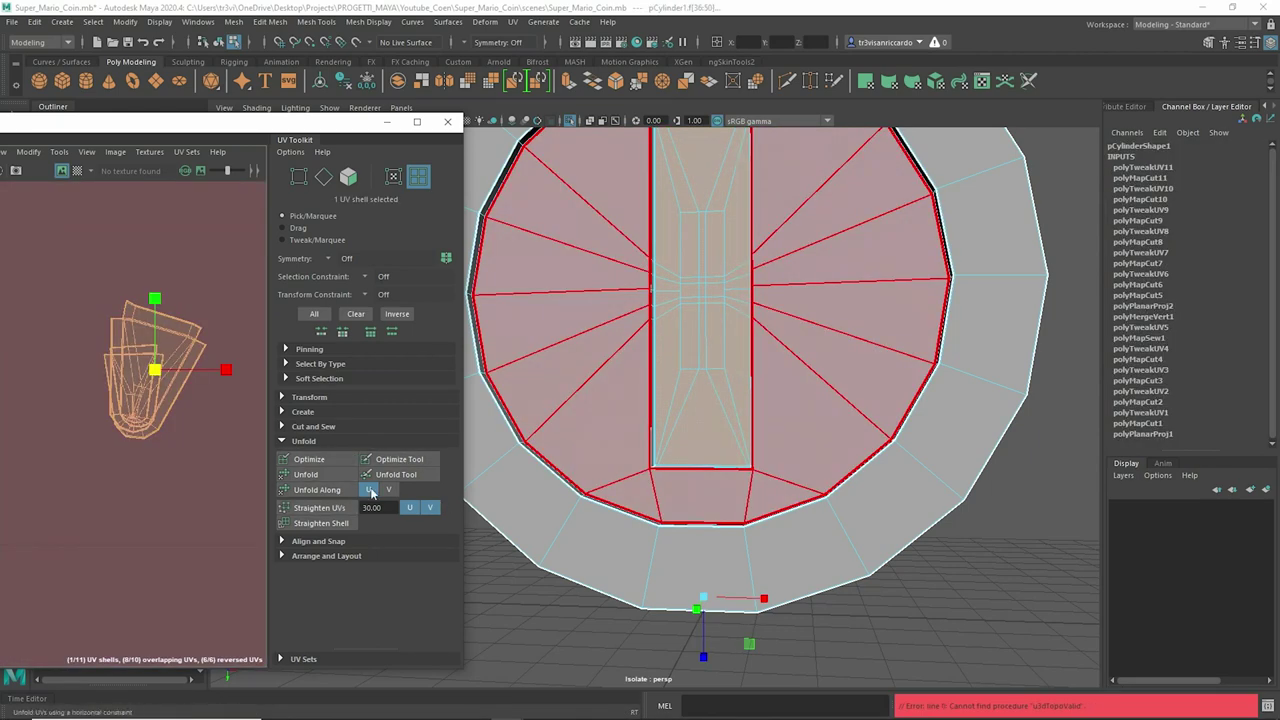
key("ctrl+z")
scroll(107, 372, "down", 3)
key("ctrl+z")
key("ctrl+z")
key("ctrl+z")
key("ctrl+z")
key("ctrl+z")
key("ctrl+z")
key("ctrl+z")
Step: Inspect the strip shell's stretching on the coin, then hide the checker texture
scroll(573, 326, "up", 5)
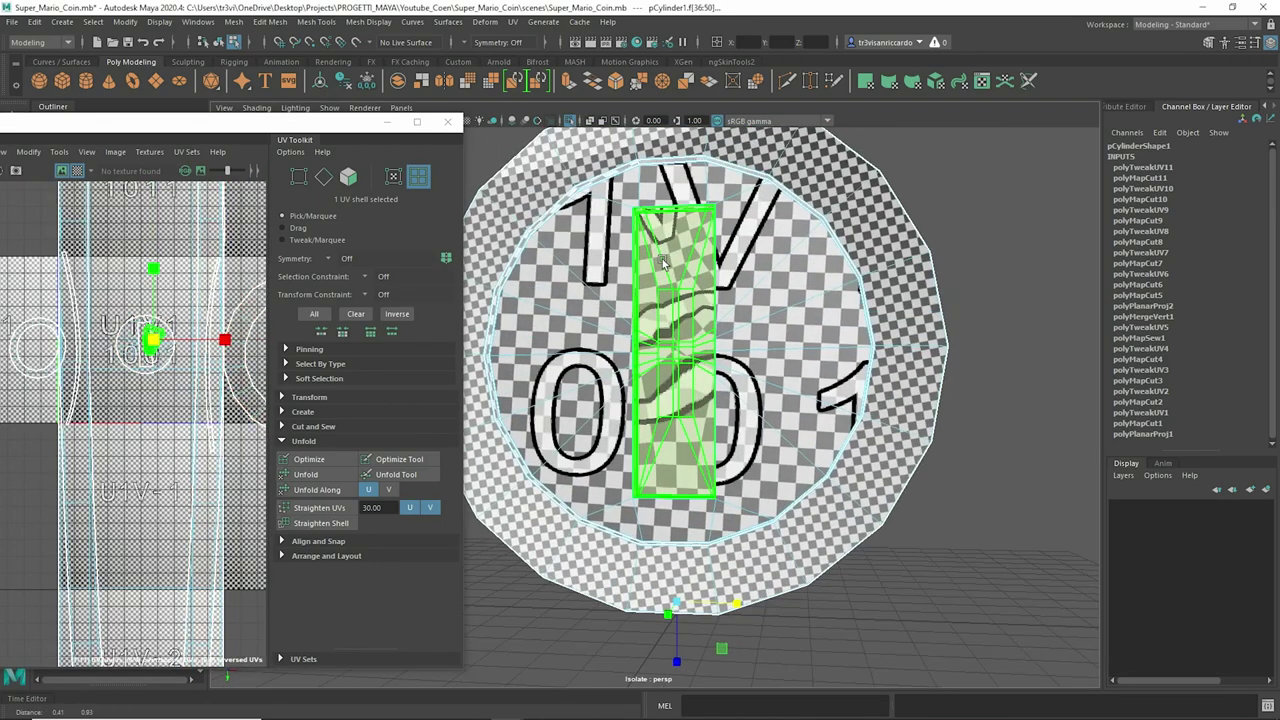
right_click_drag(634, 251, 634, 215)
left_click(673, 235)
left_click(145, 340)
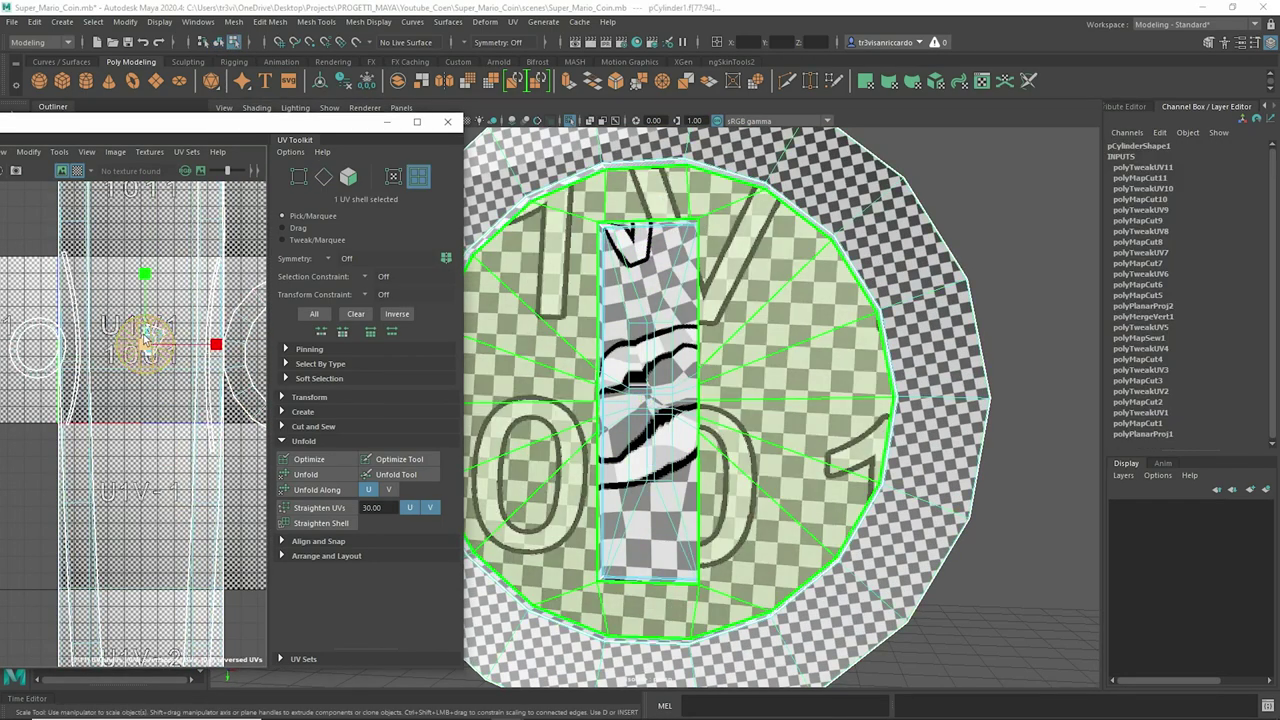
key("ctrl+z")
key("ctrl+z")
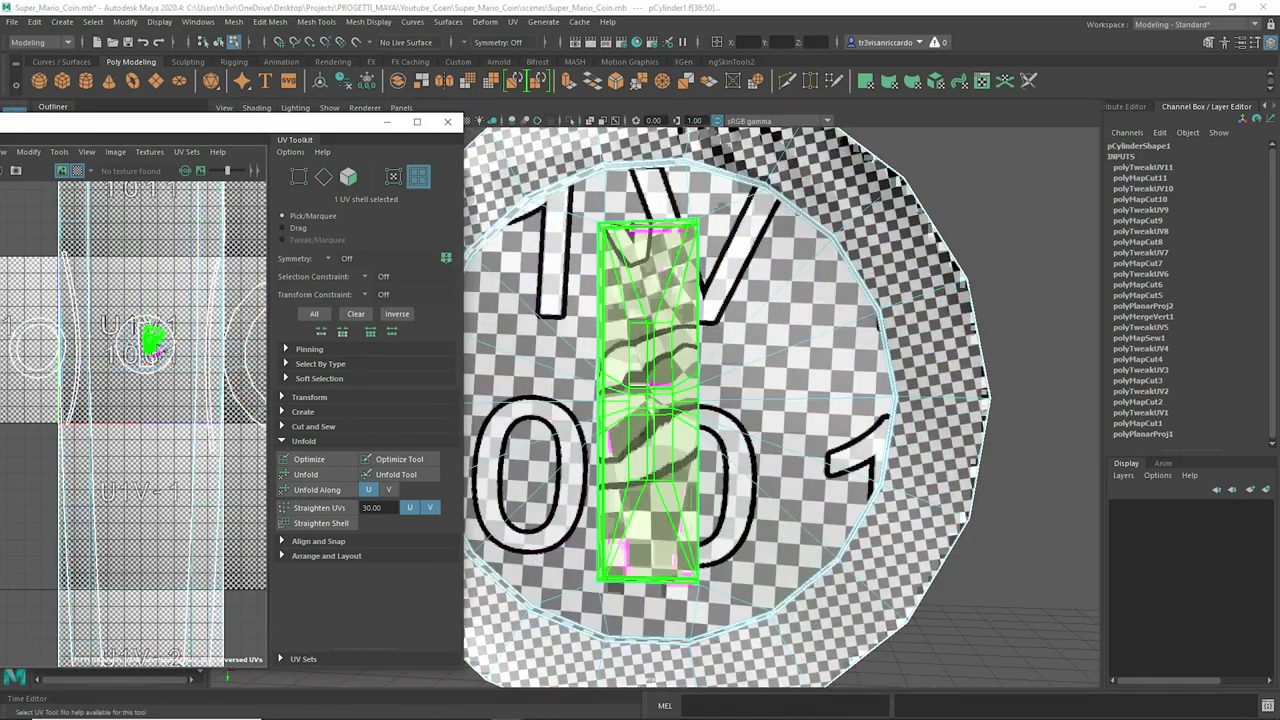
right_click_drag(150, 400, 140, 380)
mouse_move(98, 330)
right_mouse_down()
mouse_move(80, 298)
mouse_move(100, 343)
right_mouse_up()
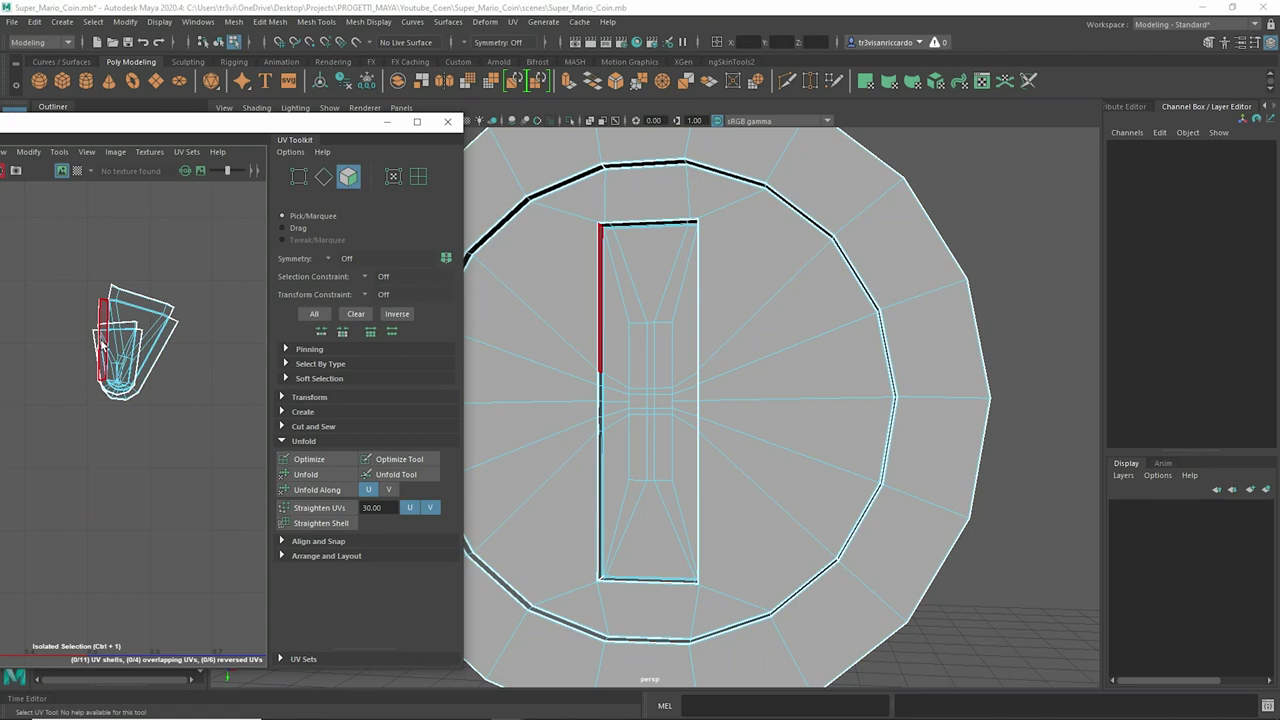
Step: Tumble in close to inspect the inner strip's top face, corner and edges
scroll(654, 374, "up", 3)
scroll(771, 606, "up", 3)
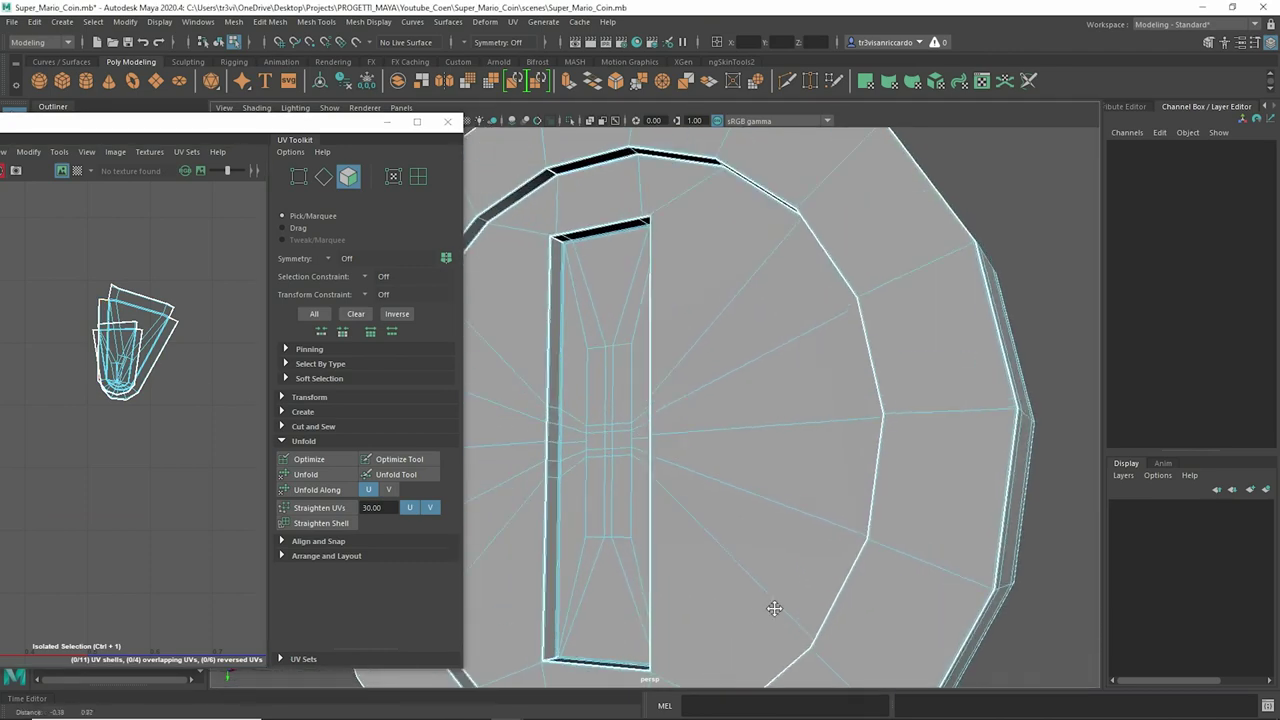
scroll(623, 287, "up", 3)
middle_click_drag(623, 287, 643, 310, "alt")
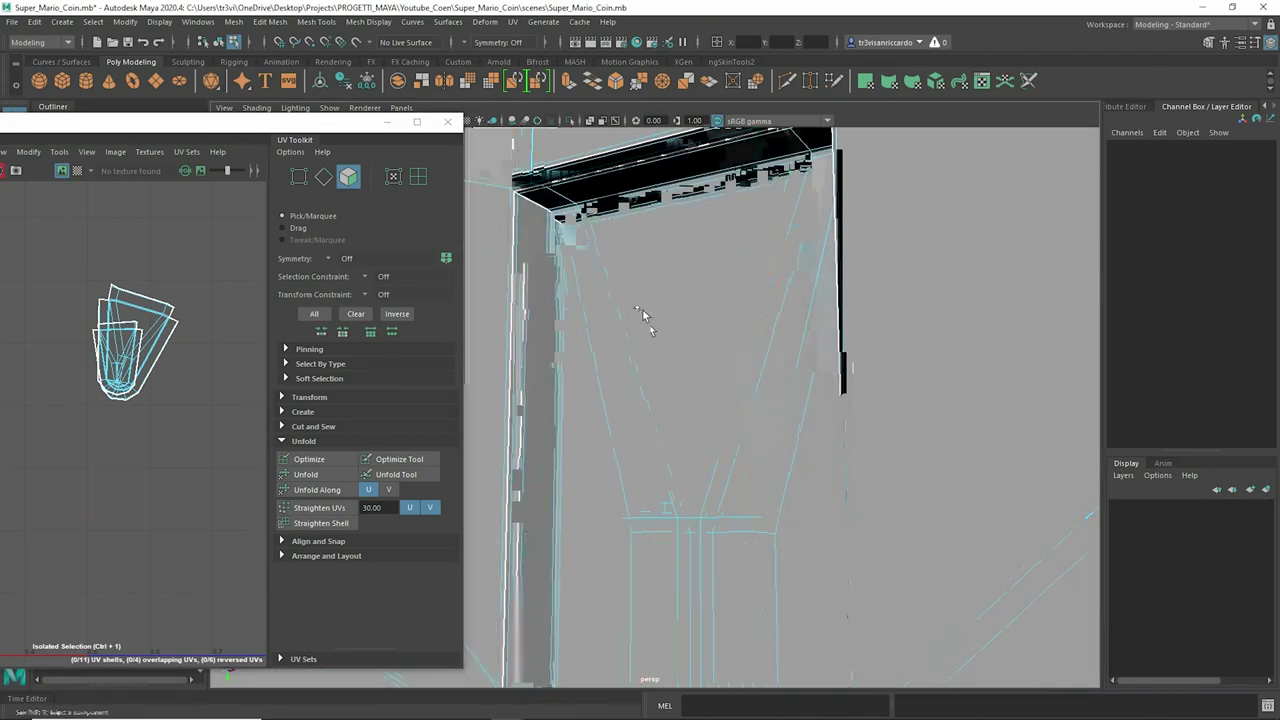
mouse_move(591, 277)
left_mouse_down("alt")
mouse_move(689, 251)
mouse_move(600, 258)
left_mouse_up("alt")
middle_click_drag(600, 258, 663, 275, "alt")
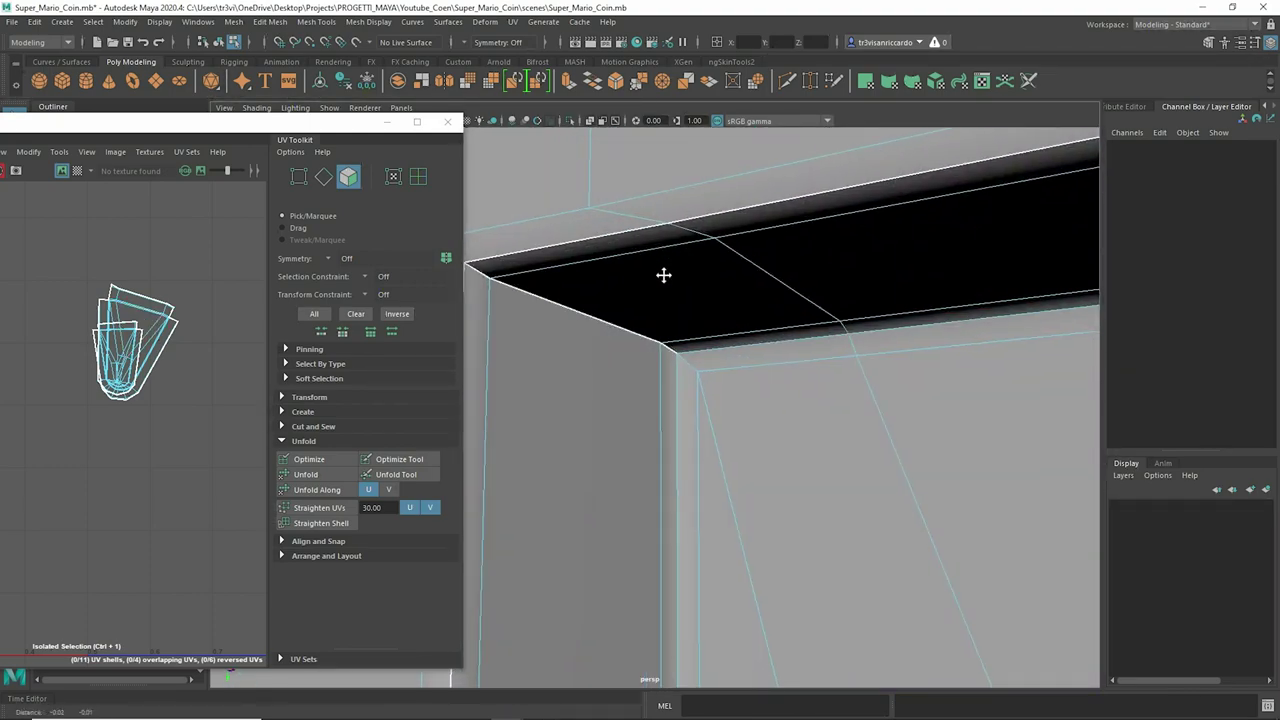
mouse_move(789, 322)
right_mouse_down("alt")
mouse_move(571, 337)
mouse_move(737, 286)
mouse_move(919, 298)
mouse_move(786, 277)
mouse_move(874, 263)
right_mouse_up("alt")
mouse_move(874, 263)
left_mouse_down("alt")
mouse_move(840, 294)
mouse_move(506, 346)
mouse_move(740, 397)
left_mouse_up("alt")
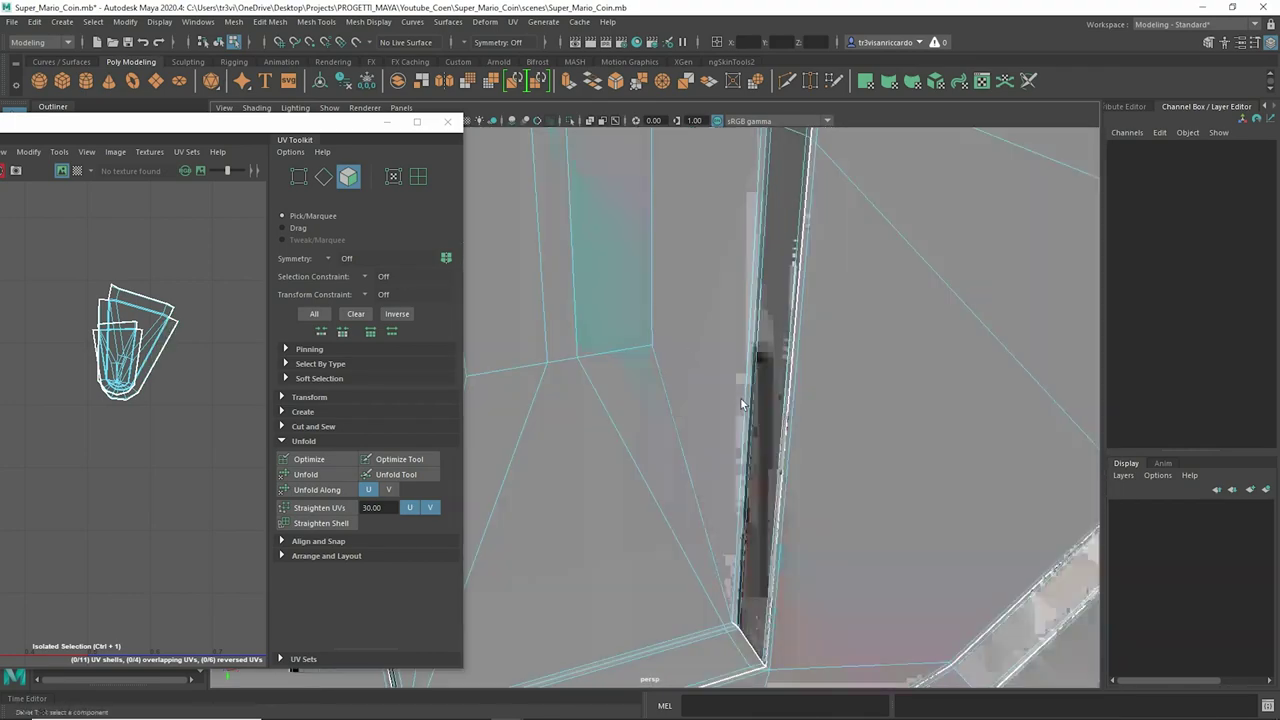
mouse_move(740, 397)
right_mouse_down("alt")
mouse_move(920, 277)
mouse_move(919, 200)
mouse_move(563, 286)
mouse_move(528, 334)
right_mouse_up("alt")
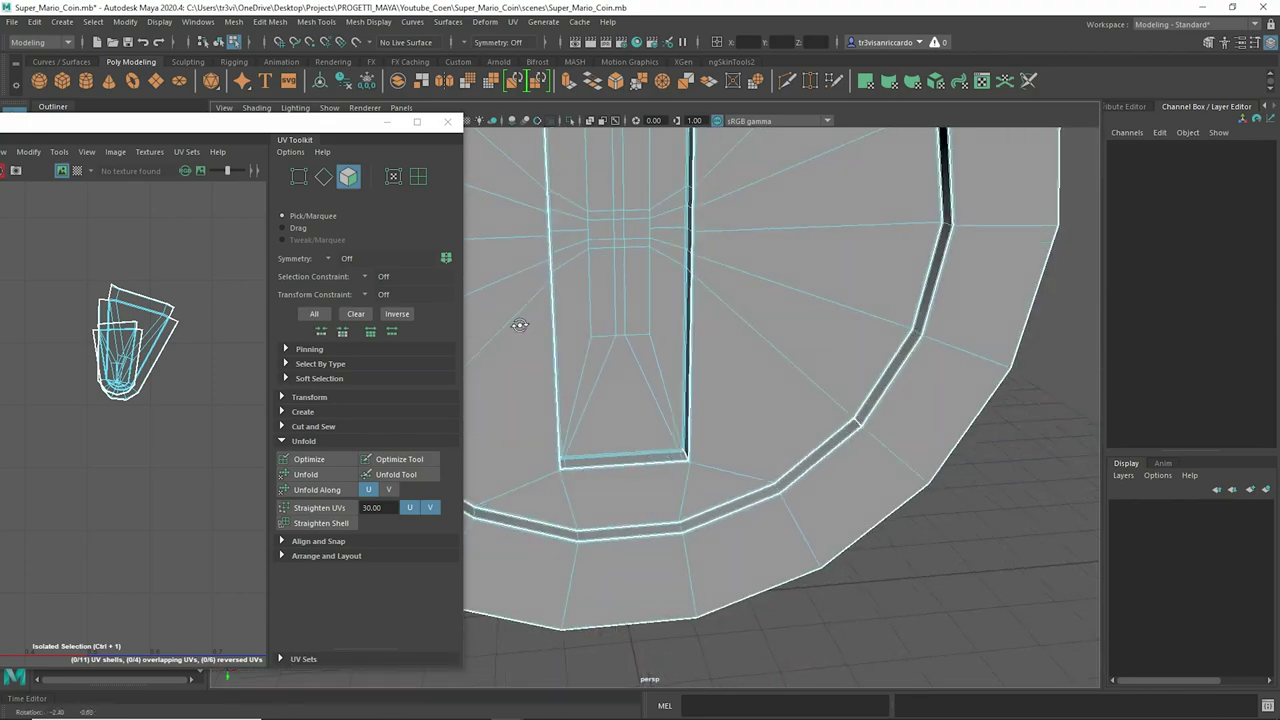
left_click_drag(528, 334, 579, 338, "alt")
mouse_move(579, 338)
right_mouse_down("alt")
mouse_move(649, 423)
mouse_move(857, 366)
right_mouse_up("alt")
middle_click_drag(857, 366, 885, 374, "alt")
mouse_move(891, 334)
right_mouse_down("alt")
mouse_move(886, 297)
mouse_move(834, 366)
right_mouse_up("alt")
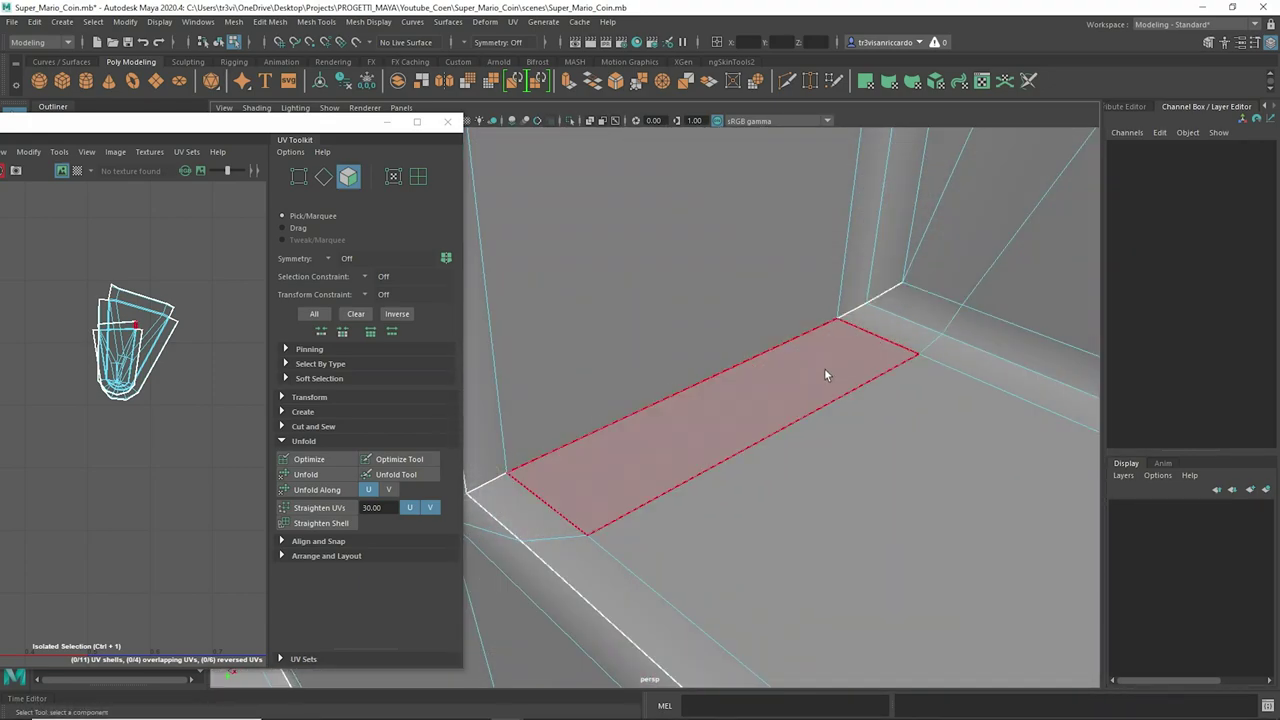
left_click(834, 366)
left_click_drag(834, 366, 812, 351, "alt")
Step: Select the whole coin in vertex mode and Merge Vertices to weld its overlapping points
key("F9")
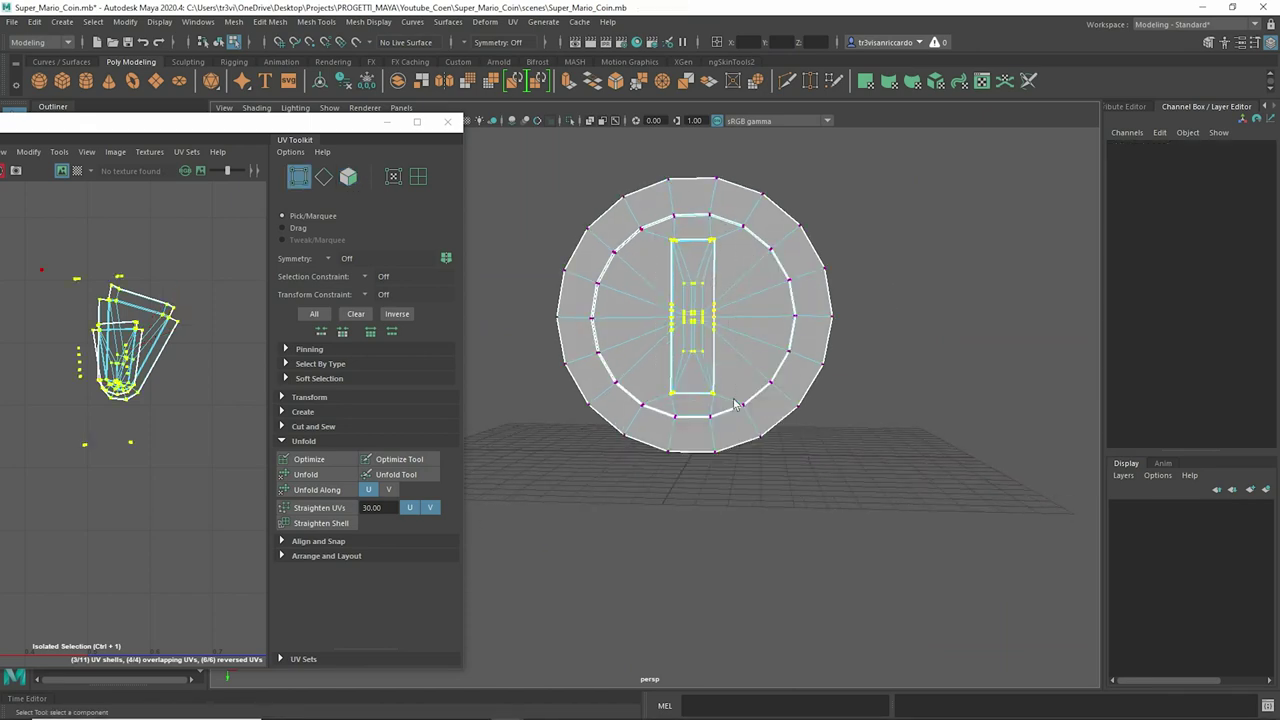
key("F8")
right_click_drag(720, 304, 735, 267)
right_click(735, 267, "shift")
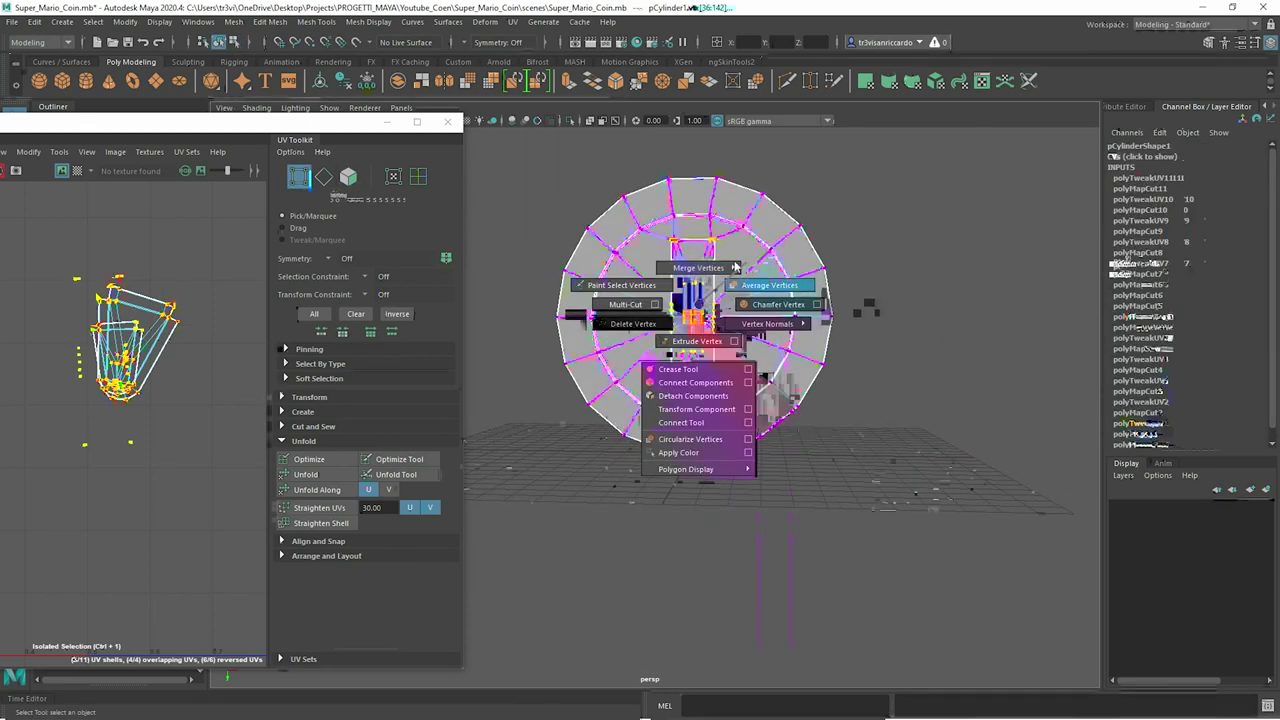
left_click(735, 267)
left_click_drag(748, 248, 700, 300, "alt")
right_click(543, 271)
mouse_move(543, 271)
left_mouse_down("alt")
mouse_move(797, 224)
mouse_move(501, 231)
left_mouse_up("alt")
left_click(675, 375)
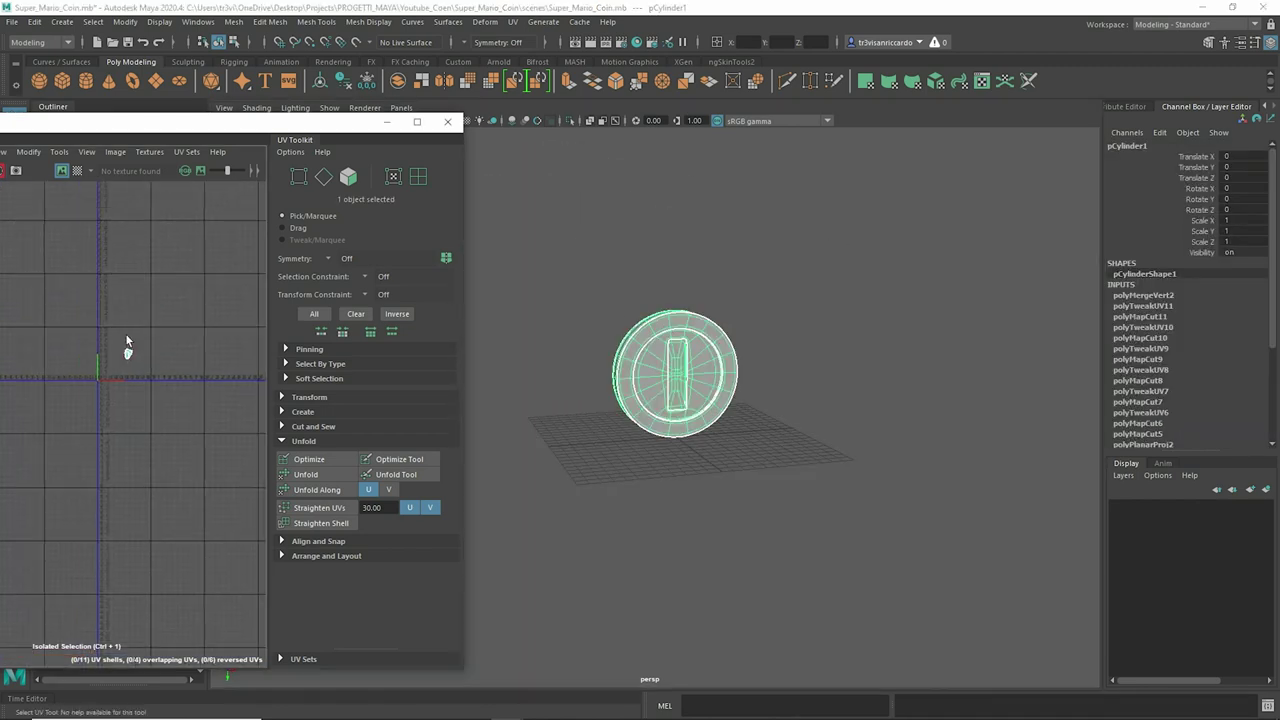
Step: Select the coin's UV shells and unfold them from the UV right-click menu
left_click(175, 375)
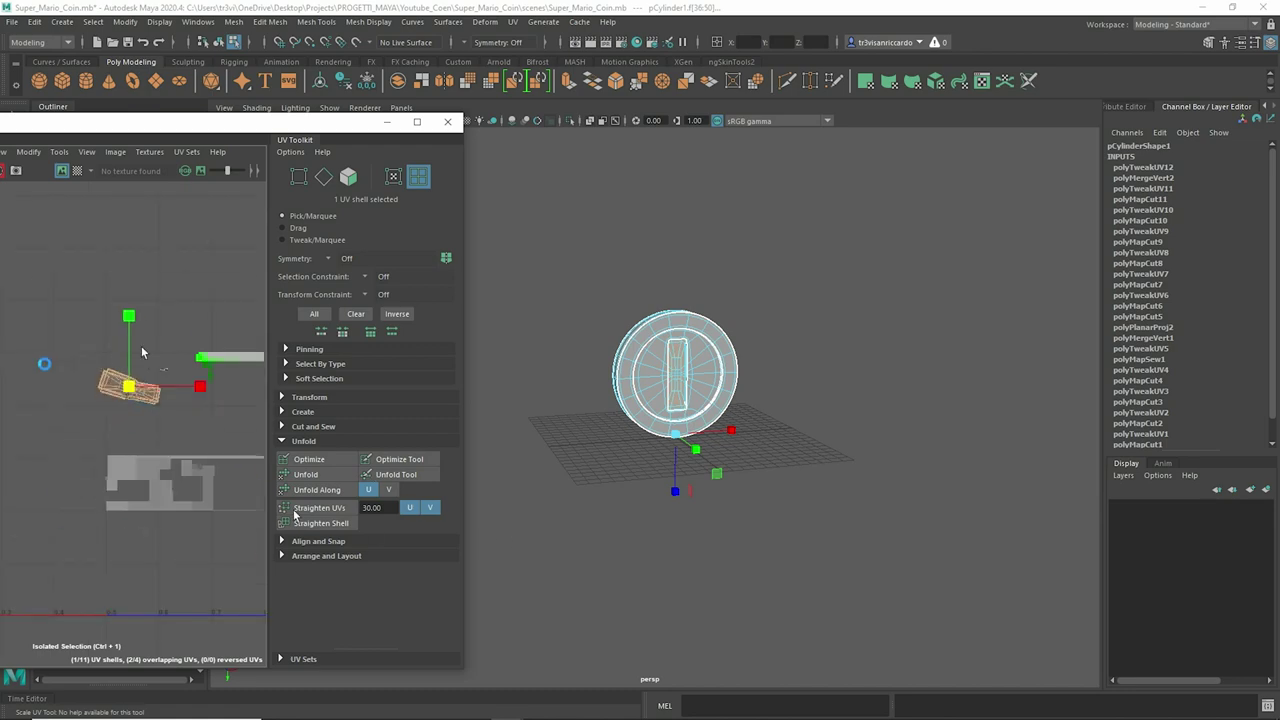
key("e")
scroll(212, 389, "down", 4)
right_click_drag(143, 277, 120, 268)
scroll(86, 365, "up", 5)
scroll(138, 365, "up", 5)
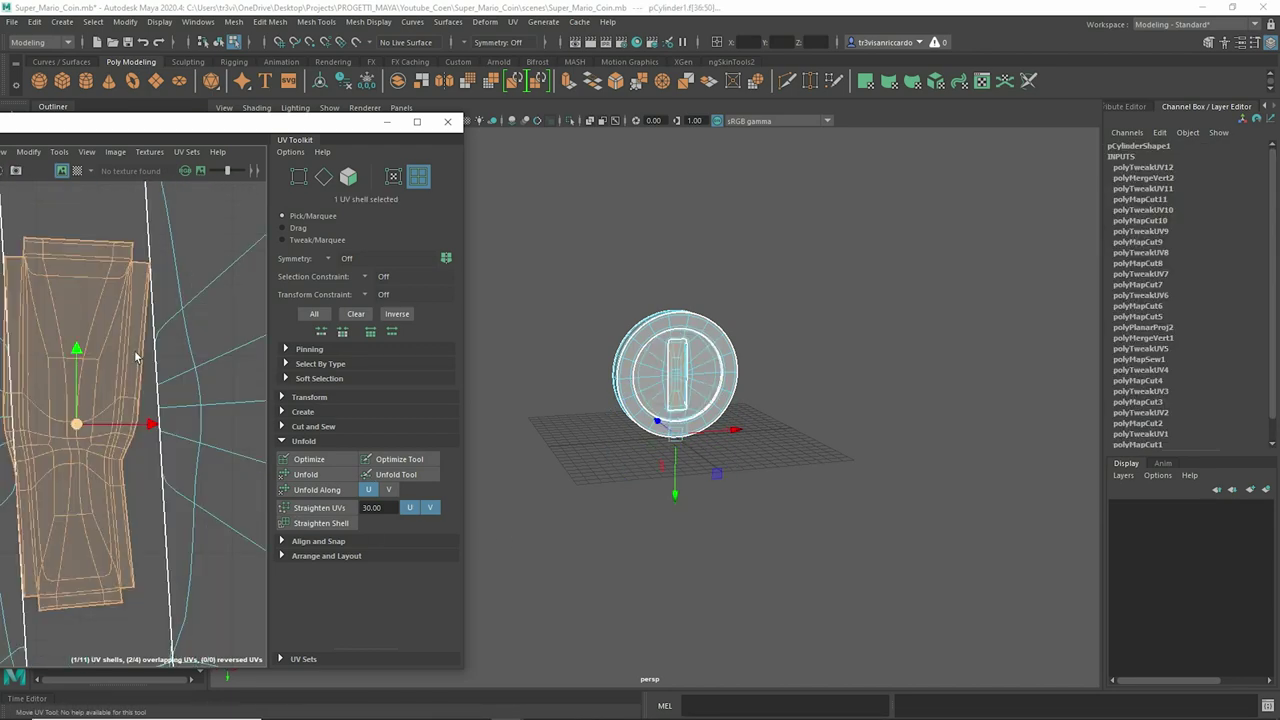
left_click(112, 380)
scroll(110, 395, "down", 5)
scroll(110, 395, "up", 5)
right_click(160, 365, "shift")
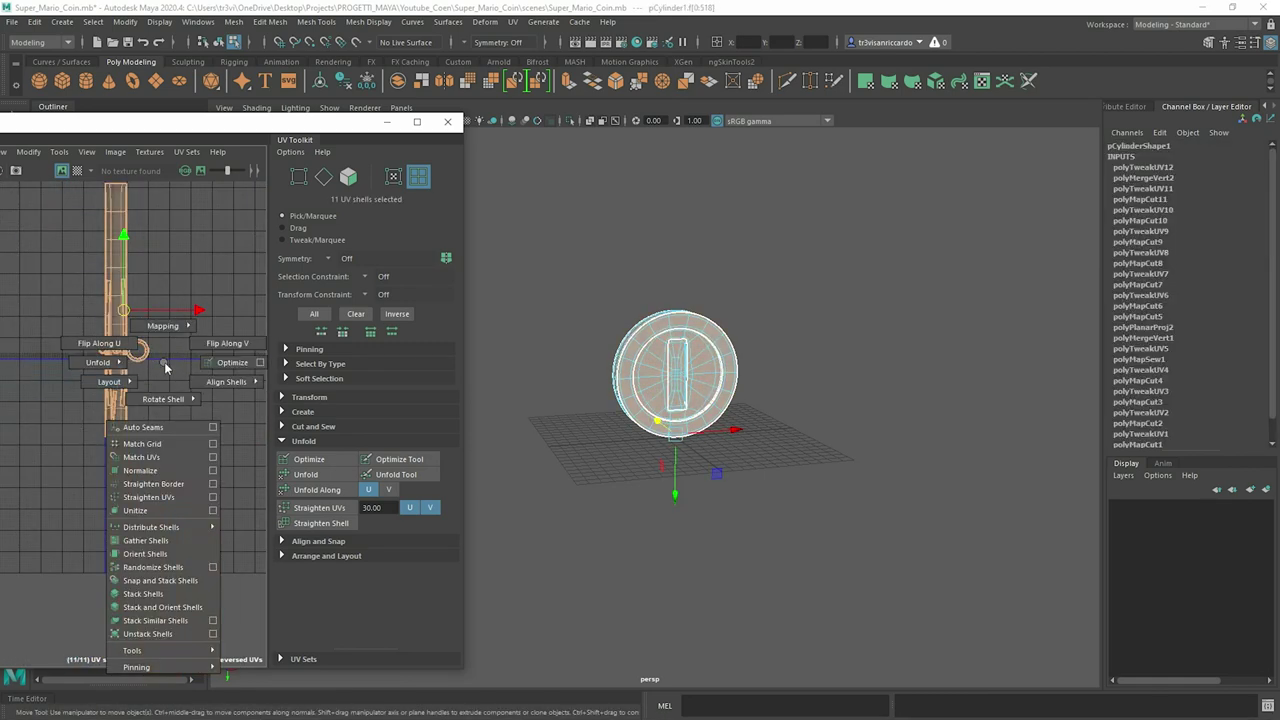
left_click(117, 350)
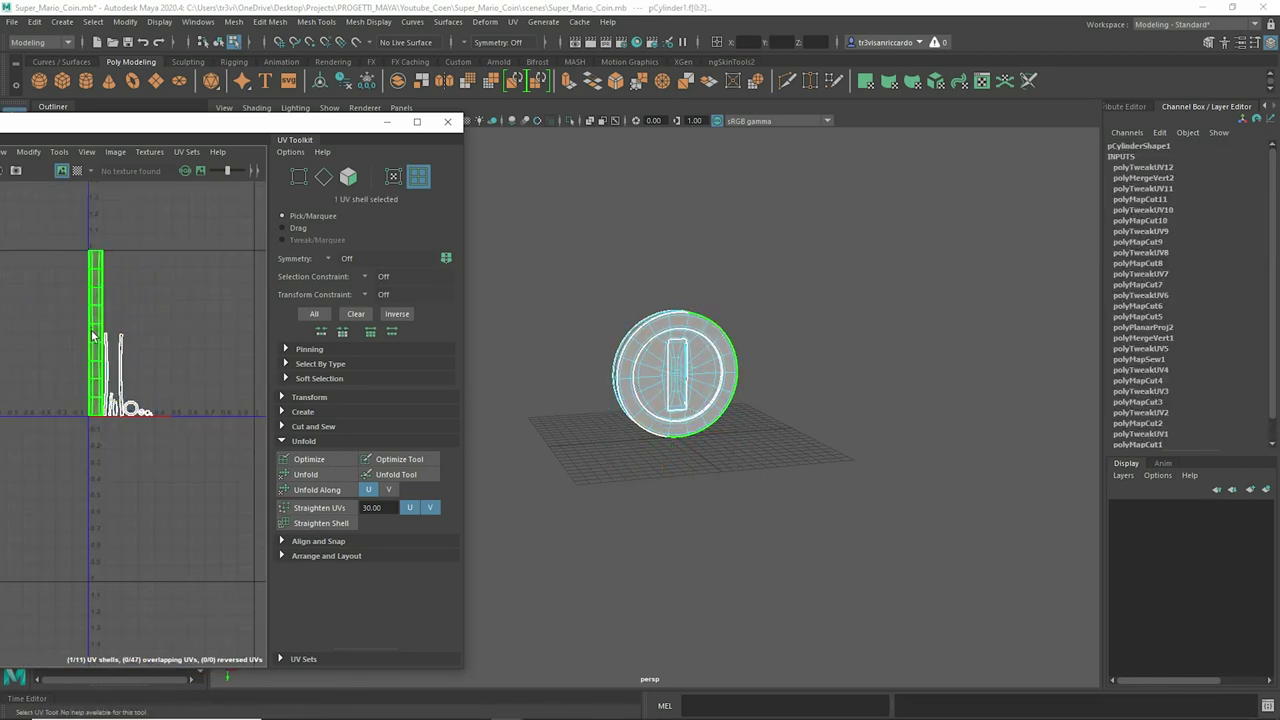
left_click_drag(522, 377, 698, 396, "alt")
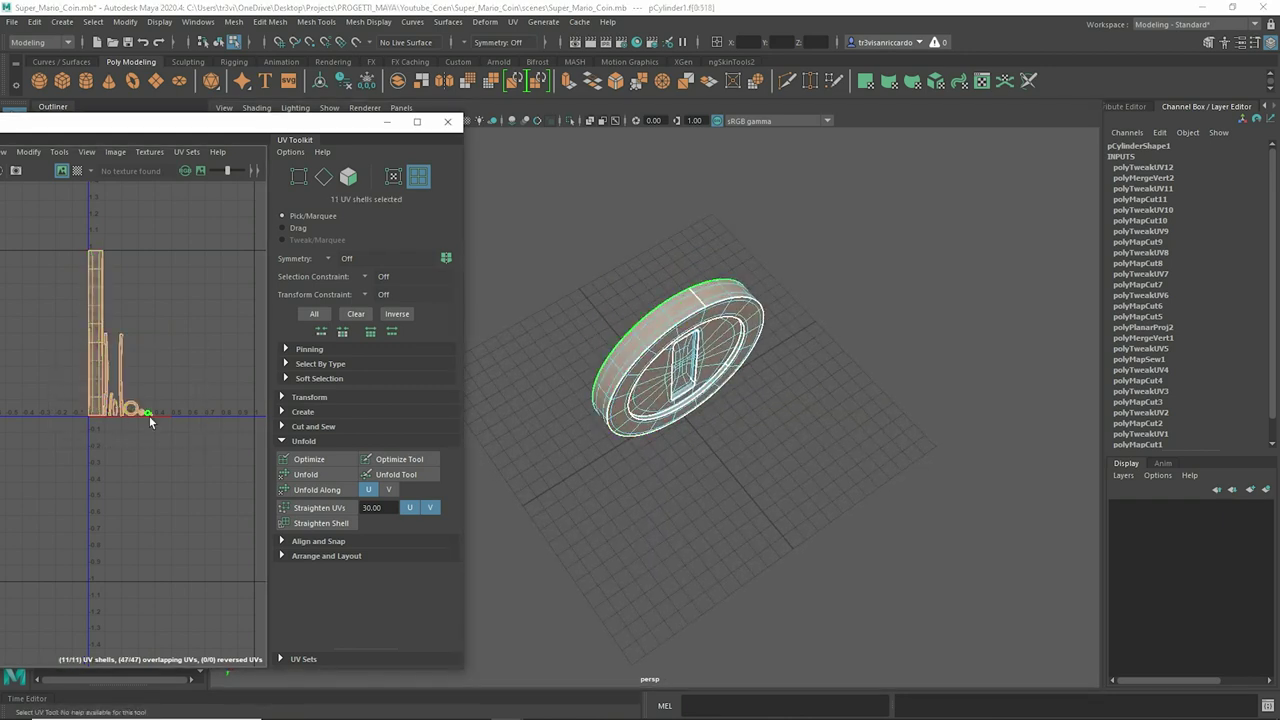
Step: Get the texel density in the UV Toolkit Transform section and lay out all 11 shells
key("w")
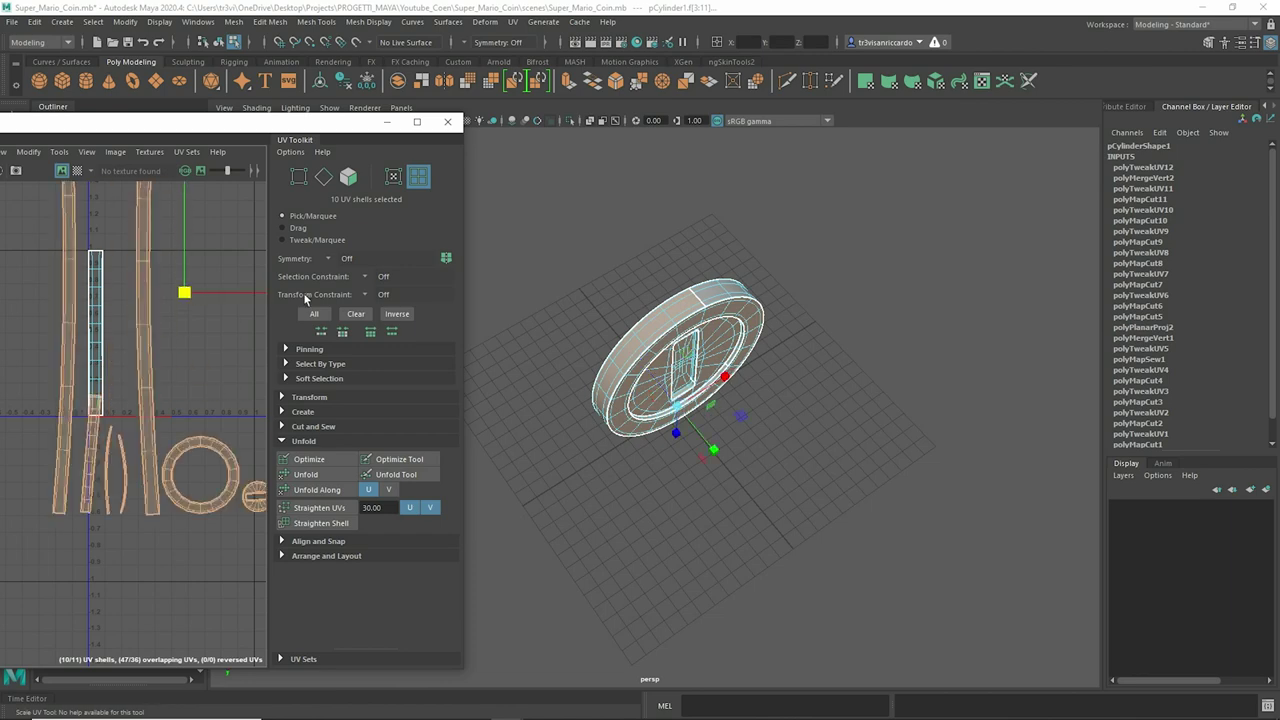
left_click(310, 398)
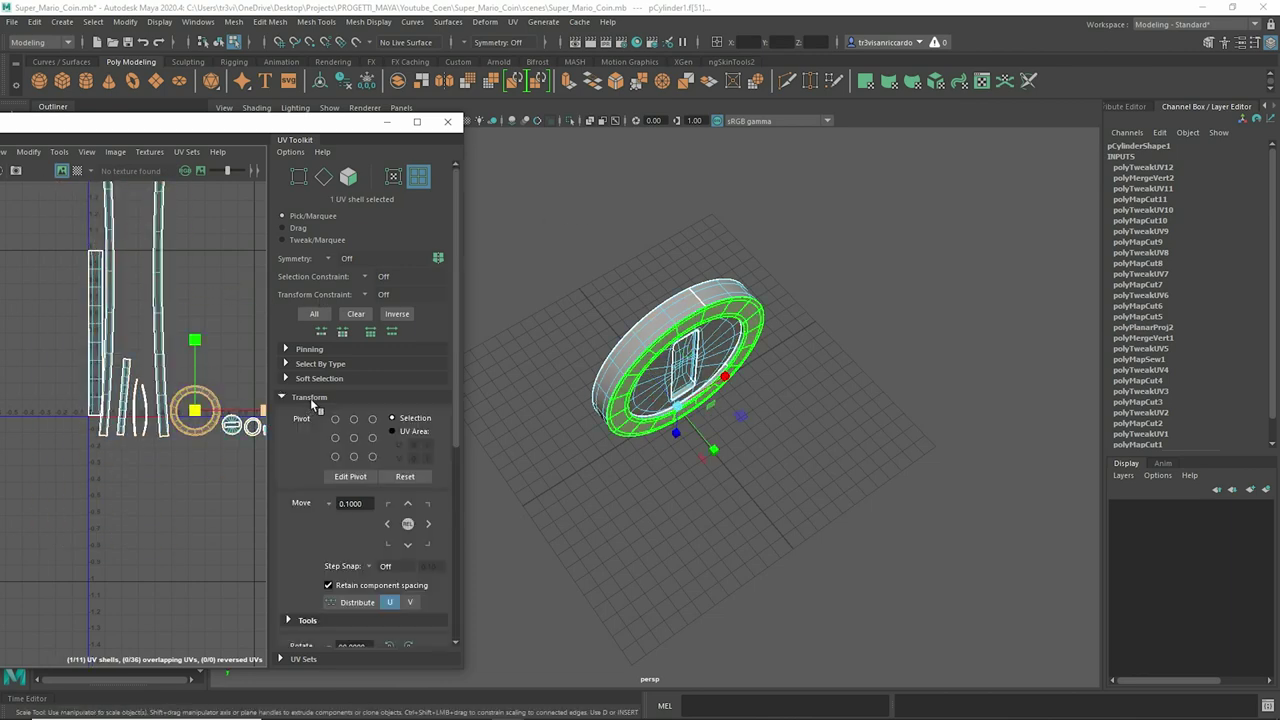
scroll(326, 482, "down", 3)
scroll(347, 500, "down", 2)
left_click(341, 504)
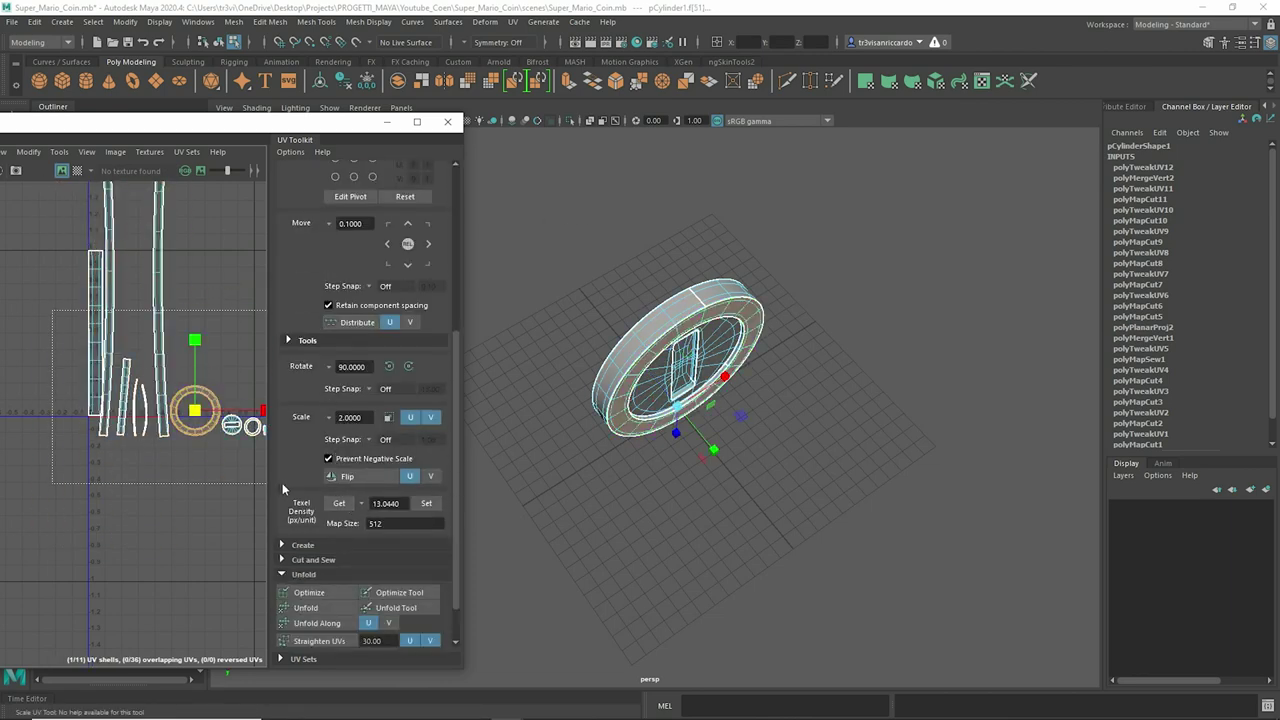
left_click_drag(40, 180, 230, 428)
right_click_drag(130, 360, 110, 420, "shift")
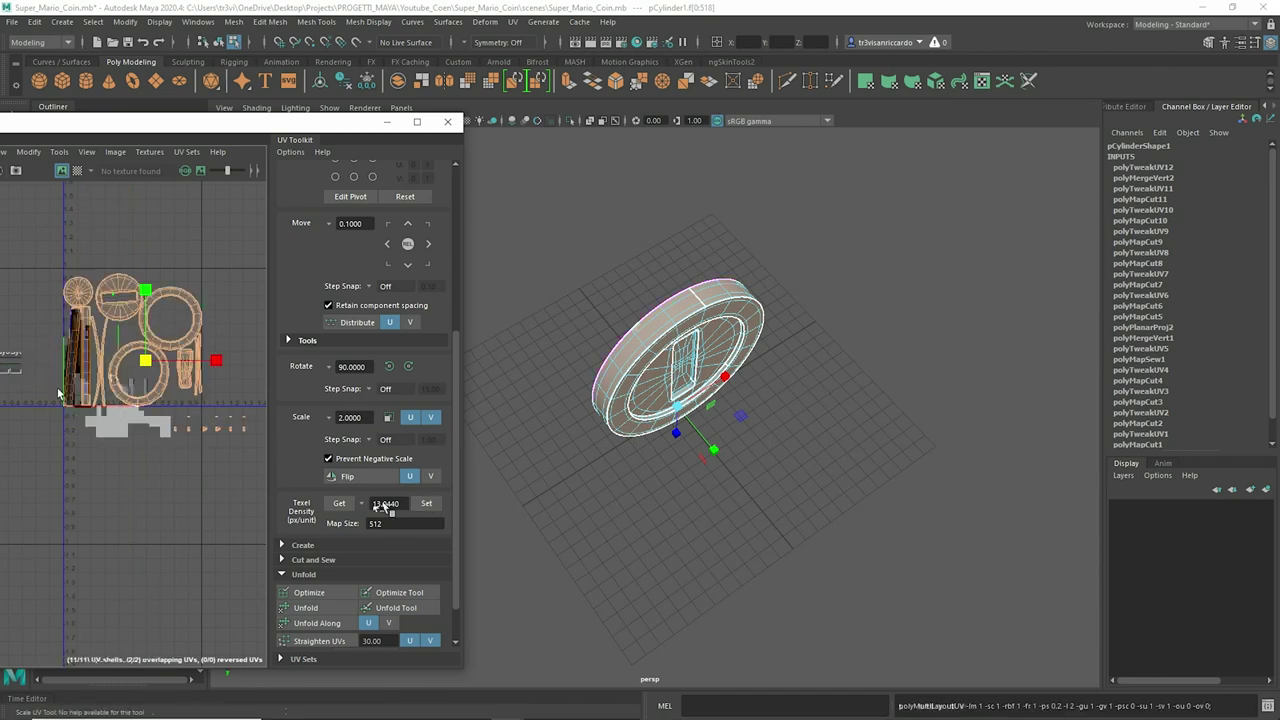
right_click_drag(60, 355, 133, 339)
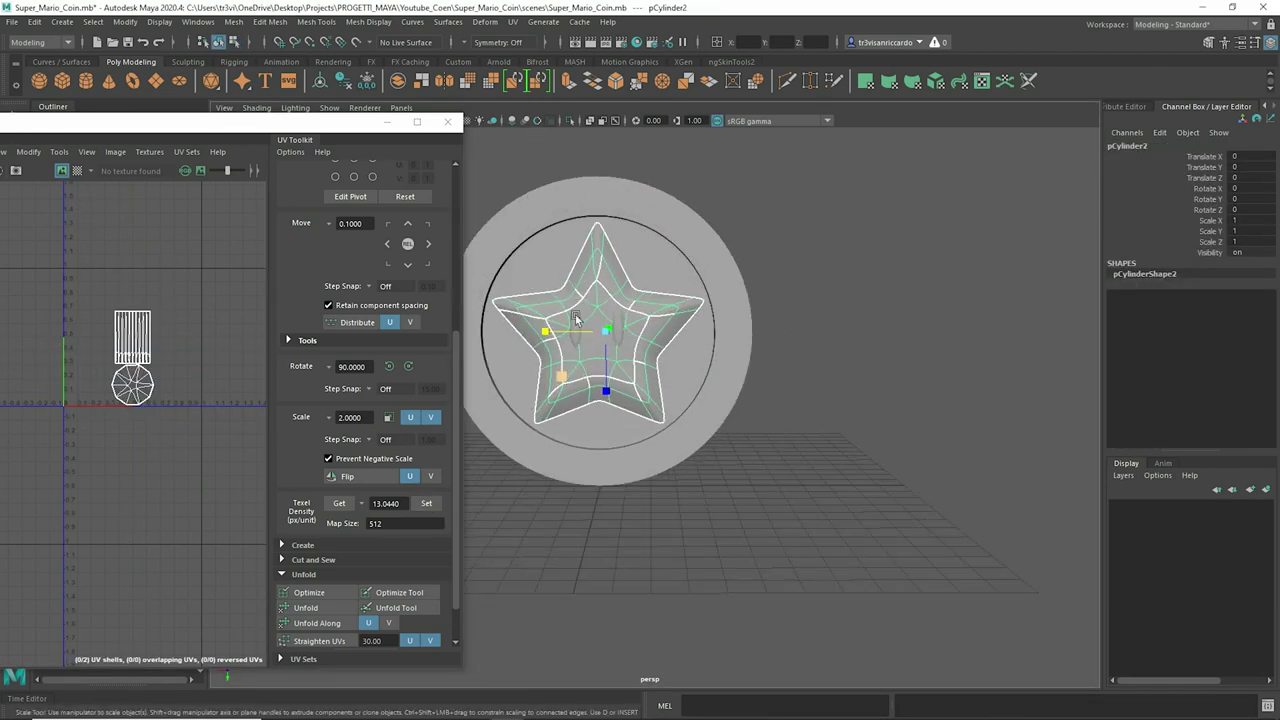
Step: Planar-project and unfold the star's UVs, rotating them upright against the checker
left_click(512, 21)
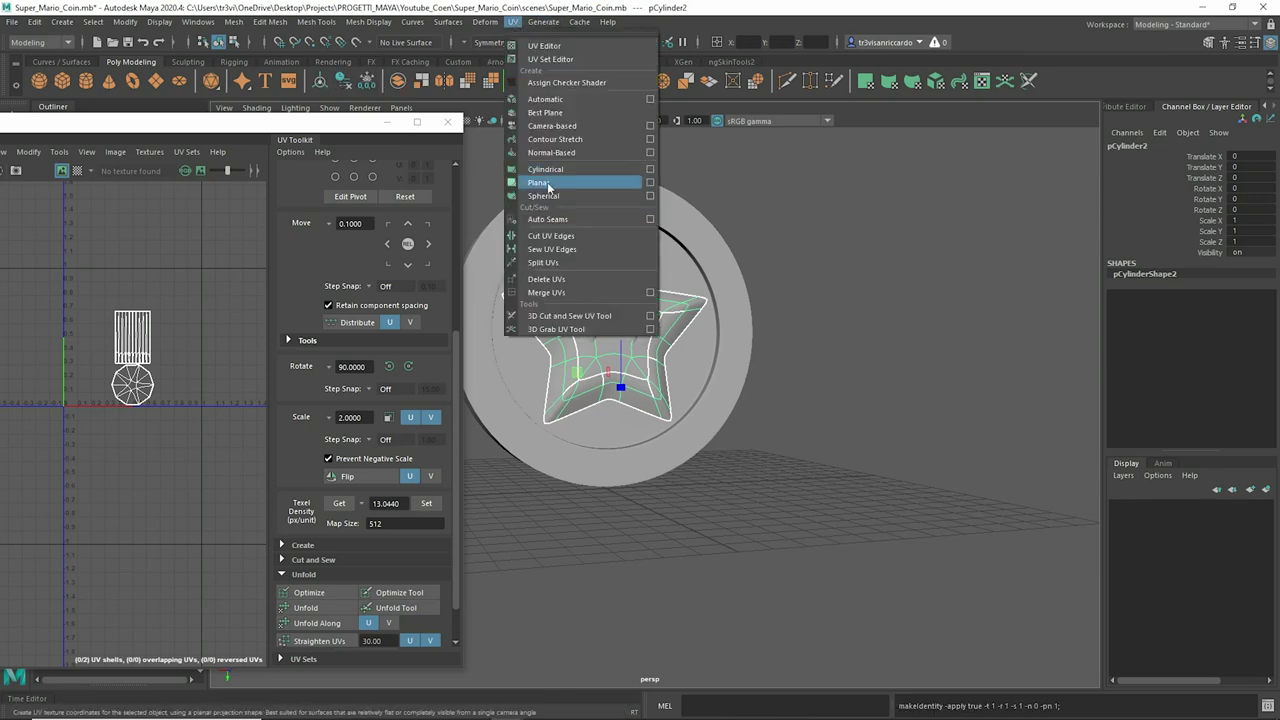
left_click(545, 184)
right_click_drag(112, 321, 78, 322, "shift")
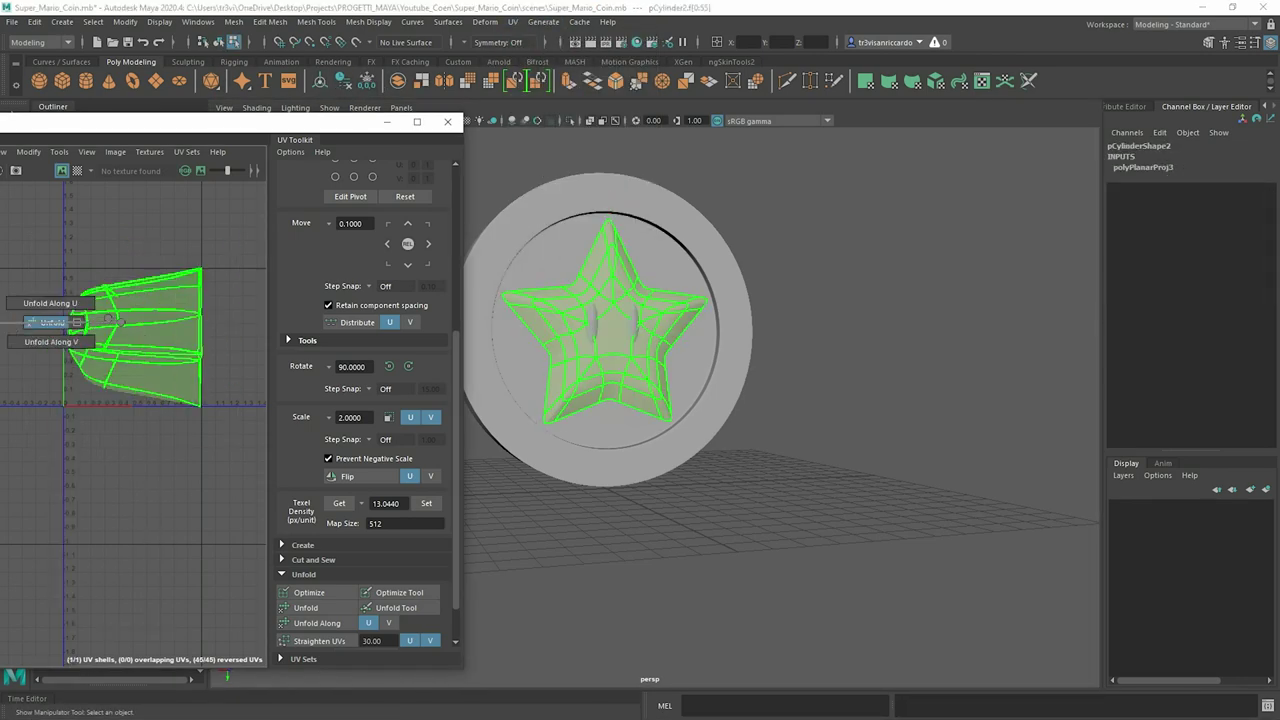
left_click(77, 170)
key("e")
left_click_drag(138, 440, 240, 328)
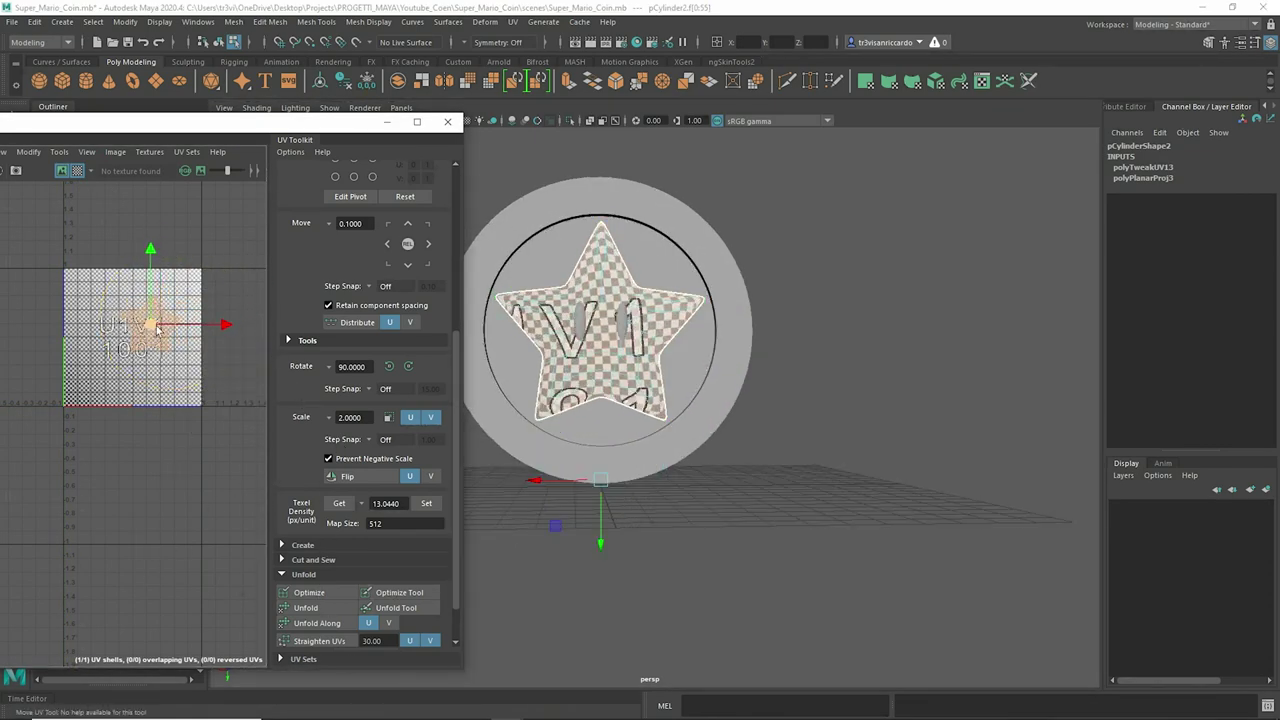
key("F8")
key("q")
Step: Planar-project and unfold the eye sphere's UVs
left_click(585, 334)
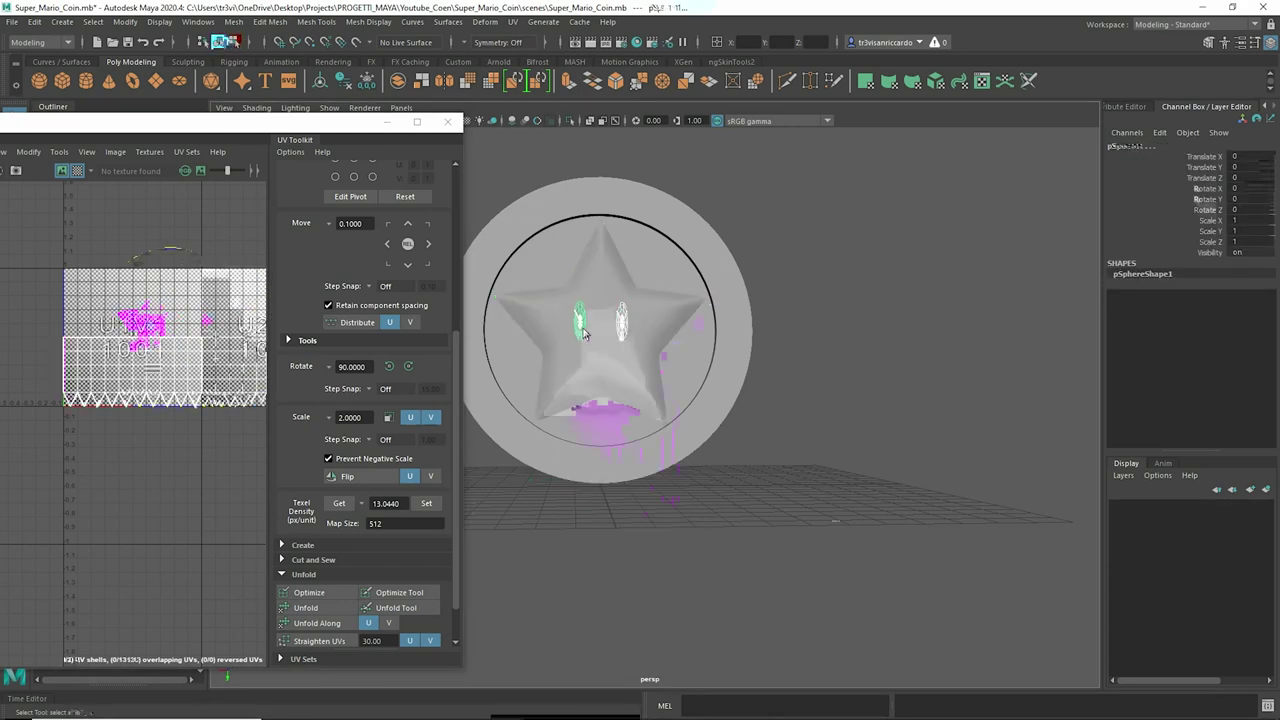
left_click(513, 20)
left_click(560, 180)
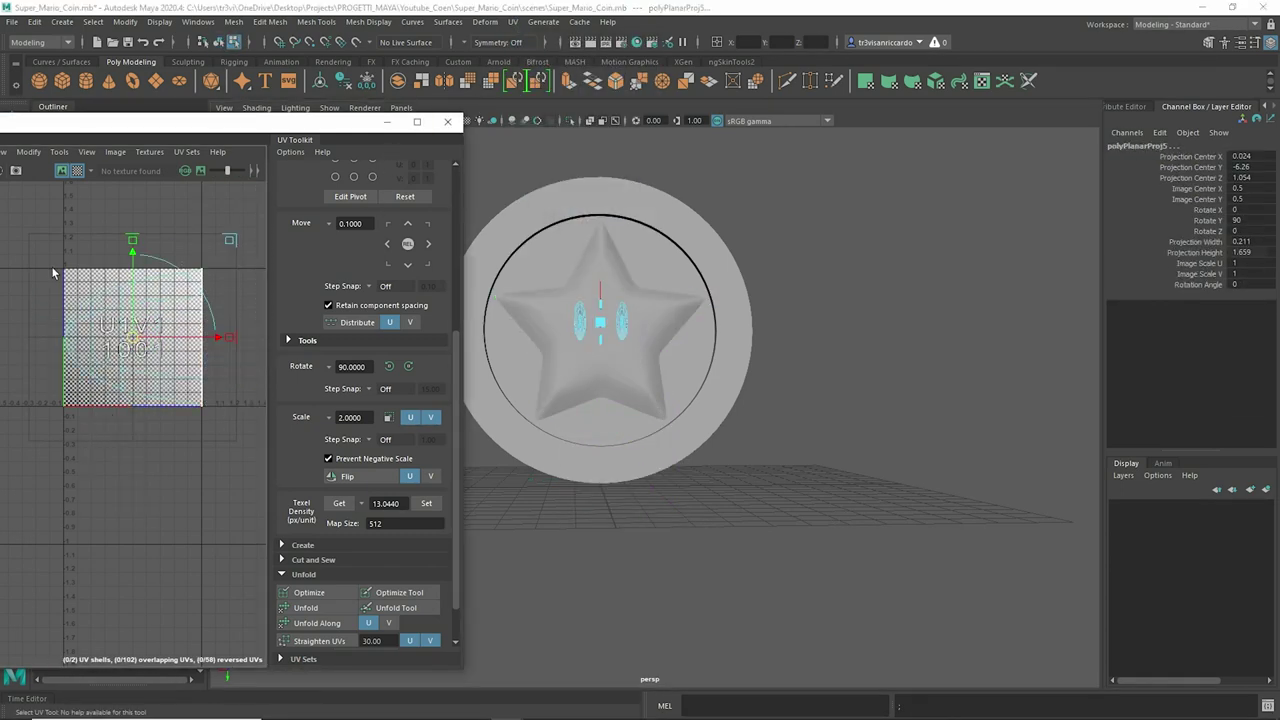
right_click_drag(55, 330, 55, 295, "shift")
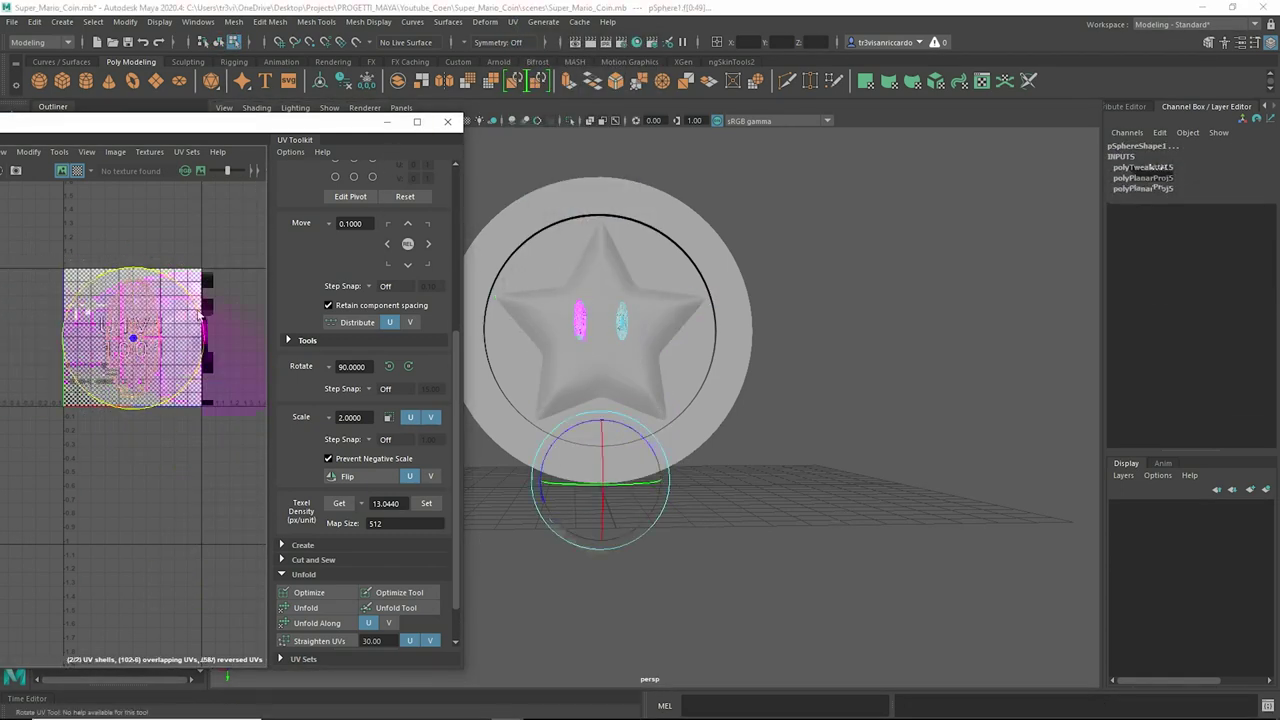
Step: Apply the coin's texel density to the star and show all shells in the 0–1 tile
key("w")
scroll(113, 344, "up", 5)
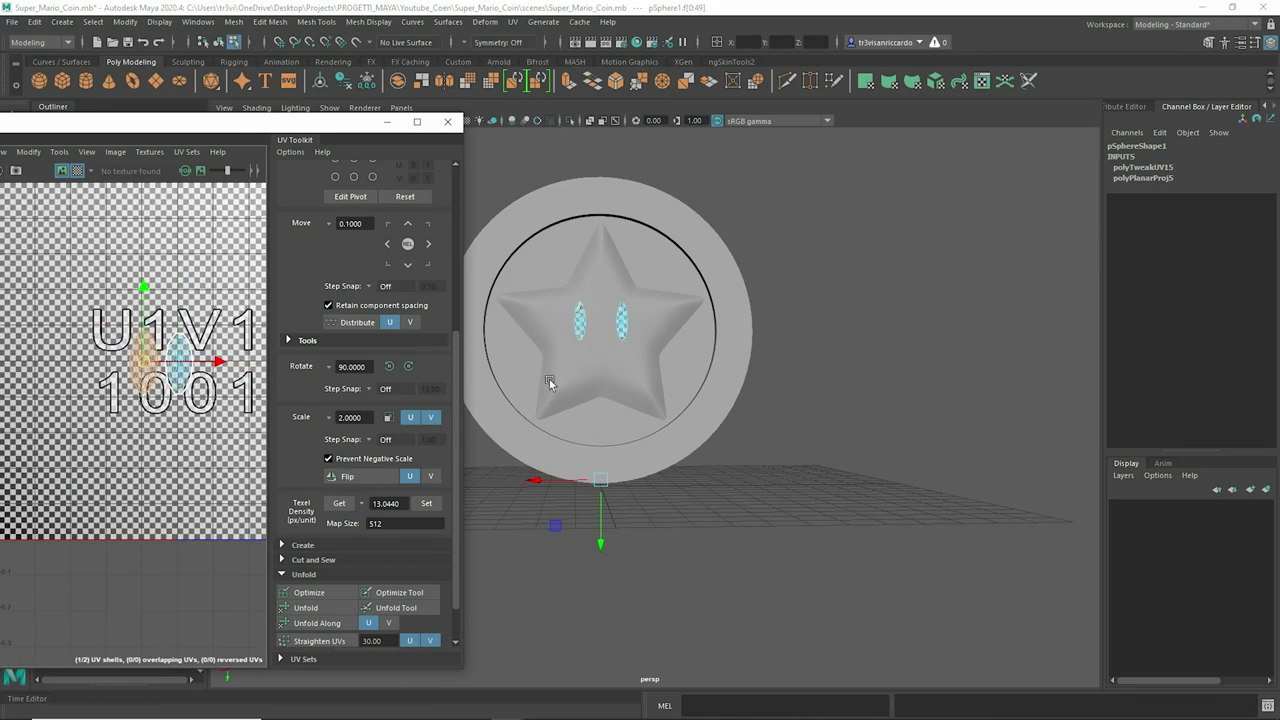
left_click(540, 390, "shift")
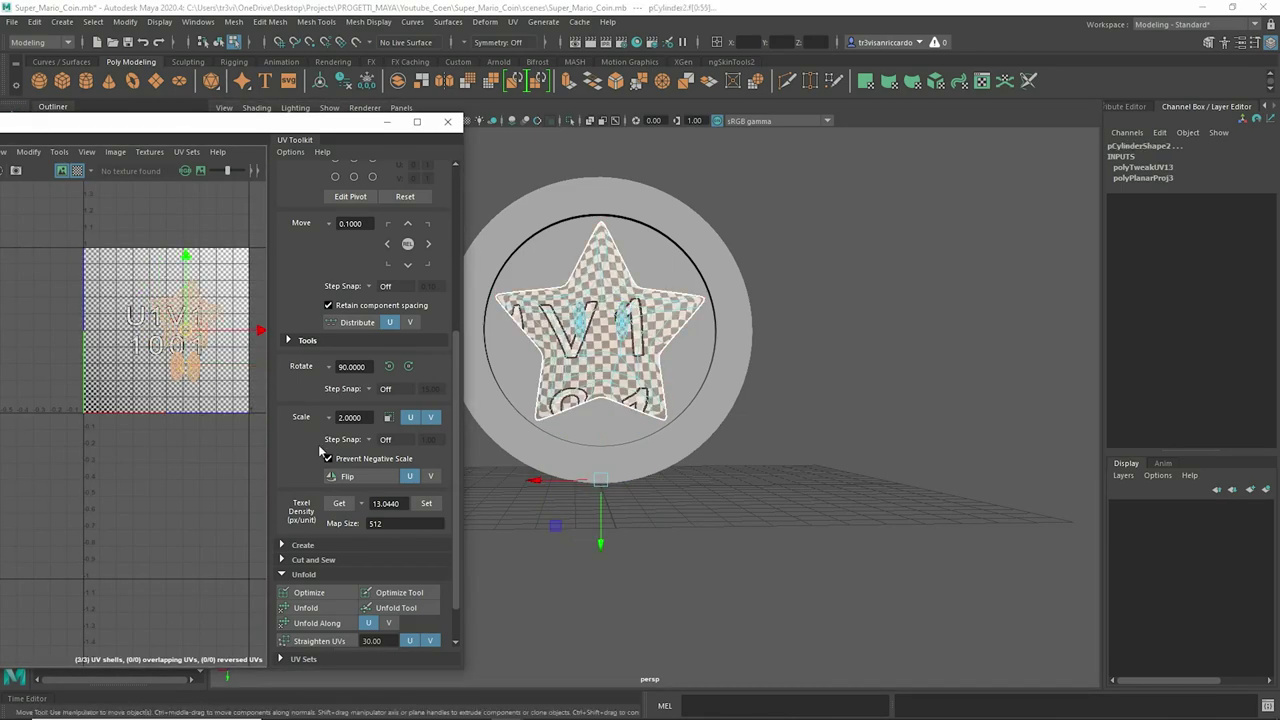
scroll(304, 448, "down", 2)
left_click(425, 455)
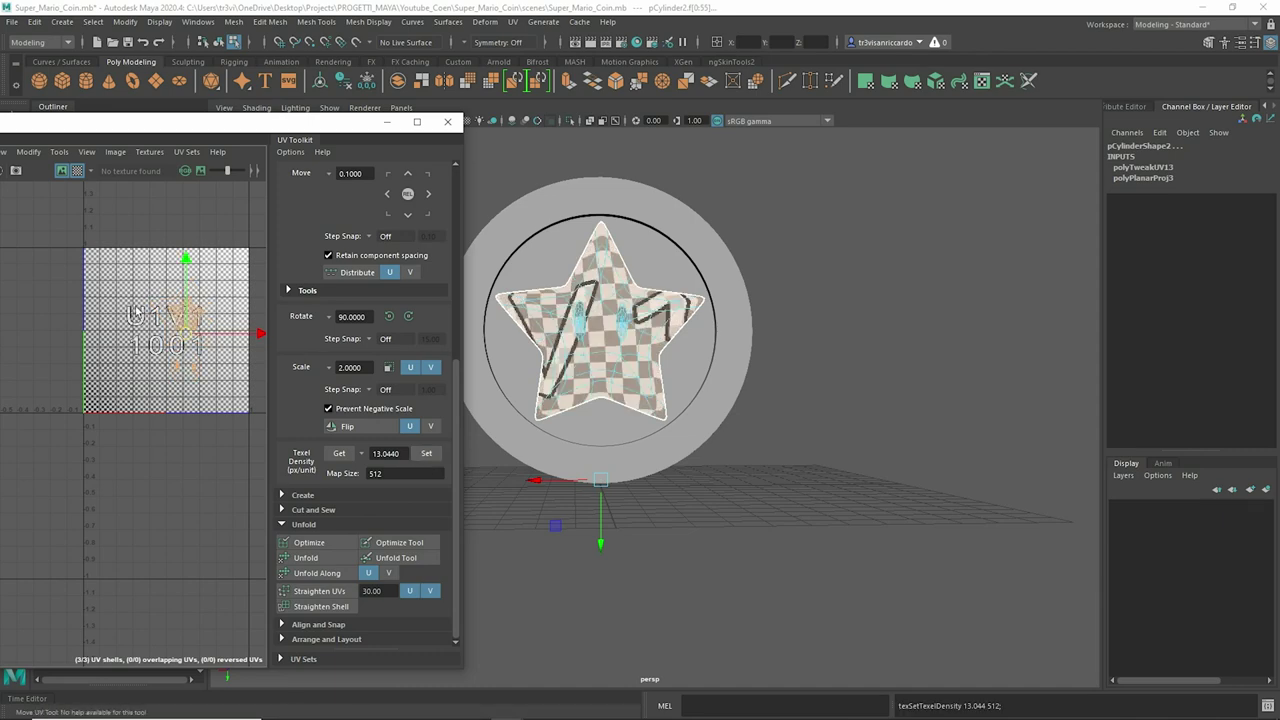
left_click(526, 250)
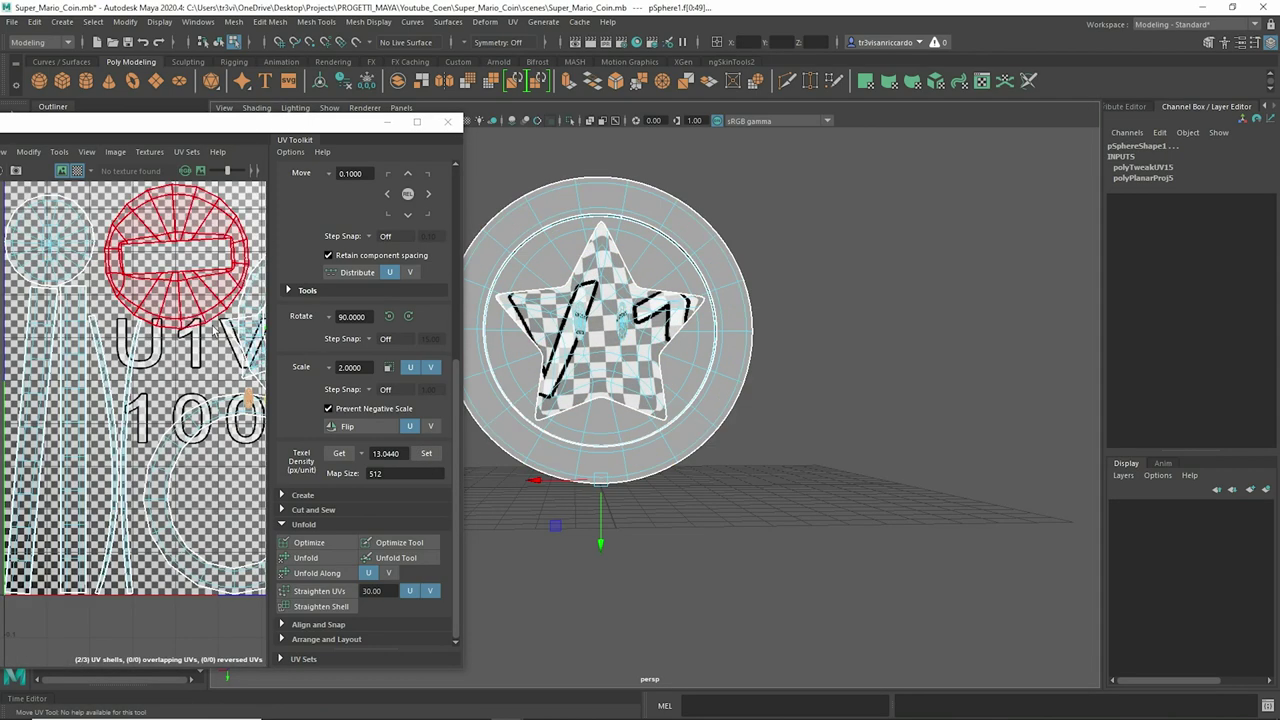
scroll(179, 333, "down", 5)
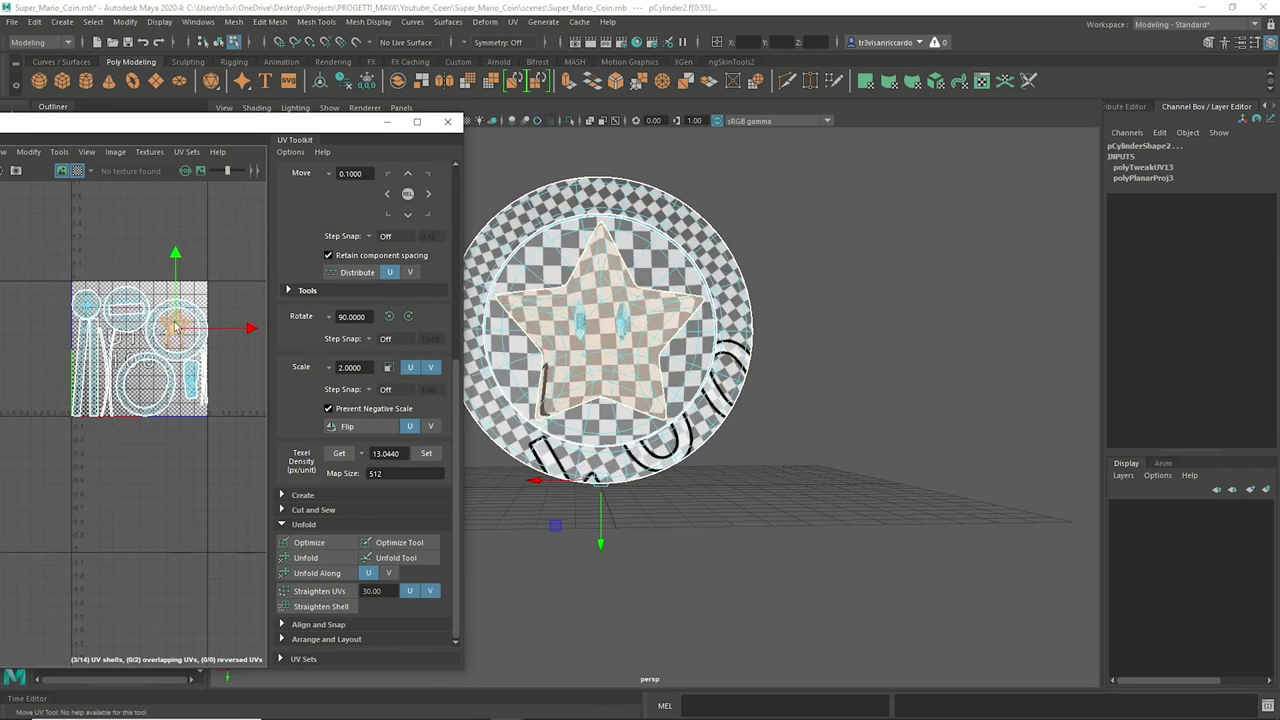
right_click_drag(181, 268, 190, 268)
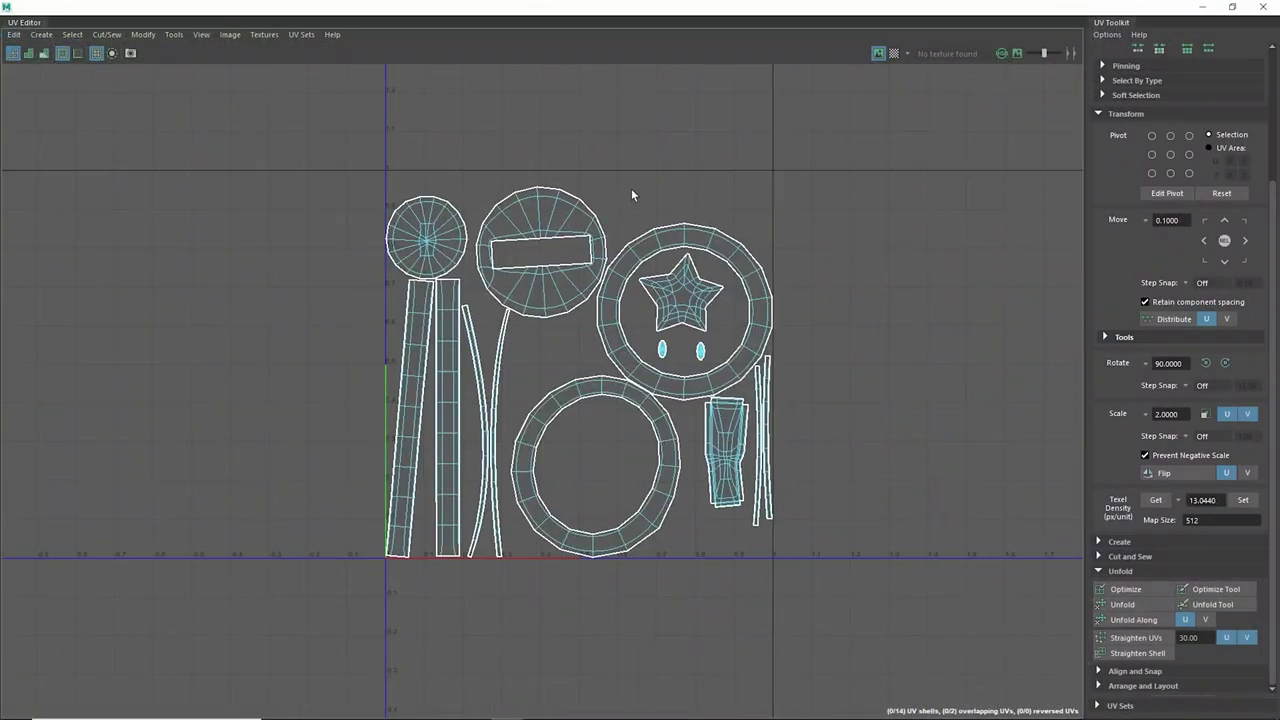
Step: Nudge a shell upward, select the thin strip shell, then close the UV Editor
left_click_drag(553, 236, 553, 226)
left_click(502, 400)
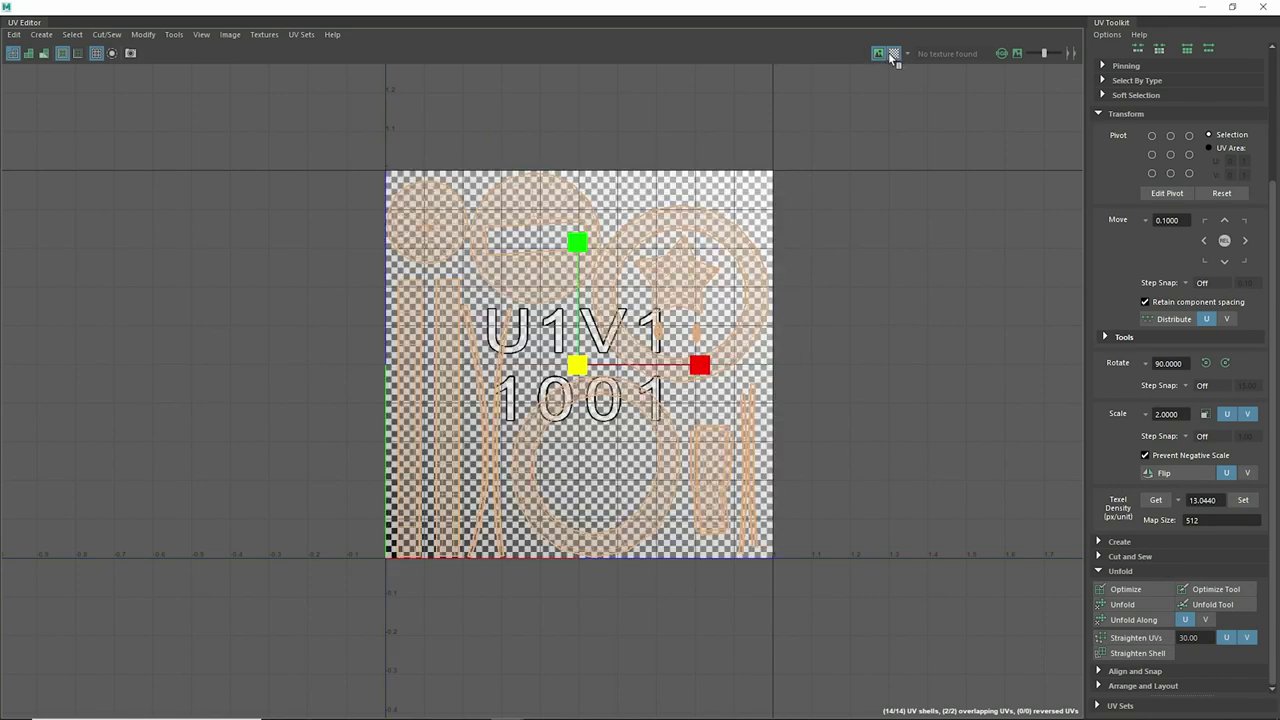
left_click(1265, 7)
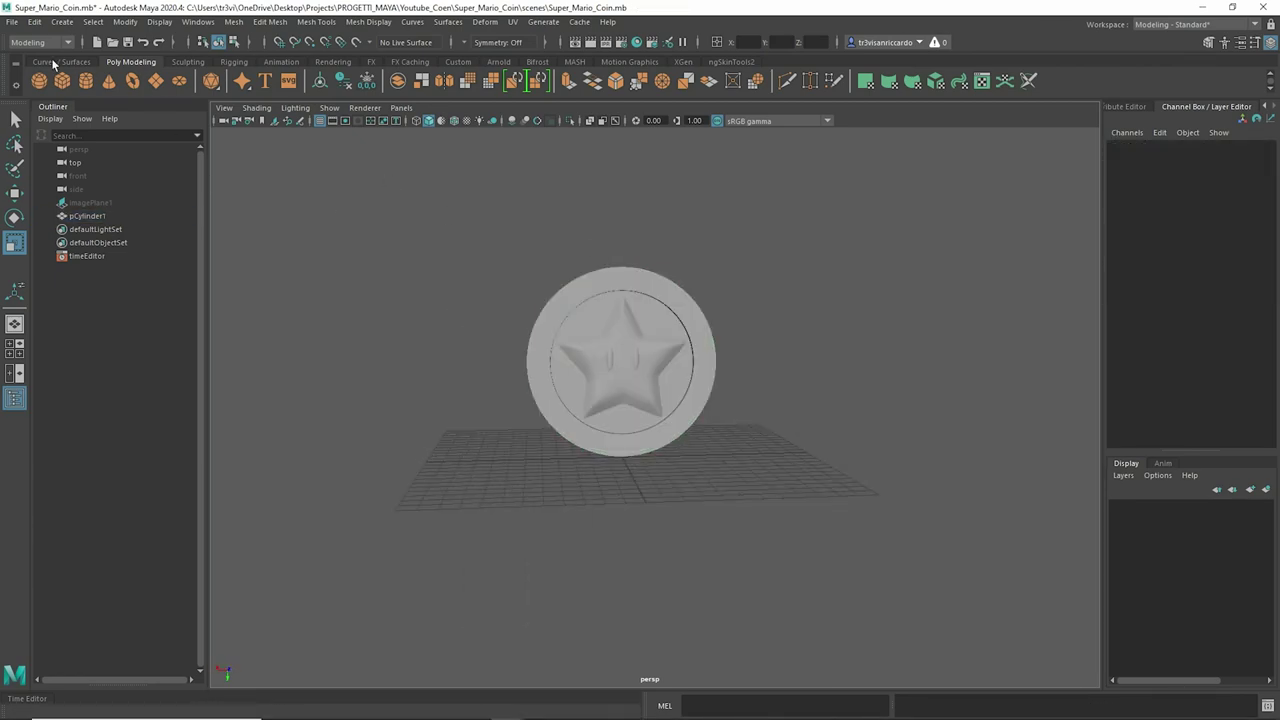
Step: Create a NURBS circle, enlarge it and raise it up into the coin
left_click(53, 63)
left_click(39, 81)
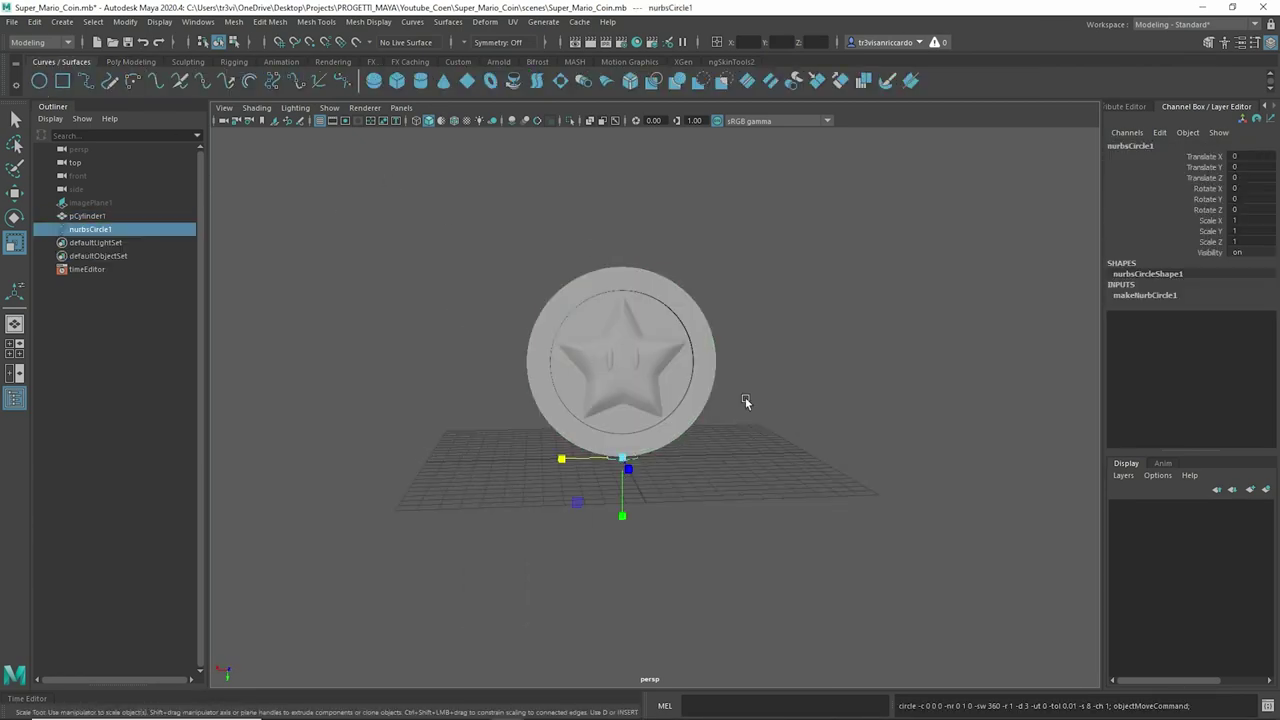
middle_click_drag(745, 397, 832, 452)
left_click_drag(836, 451, 453, 370, "alt")
right_click_drag(453, 370, 523, 346)
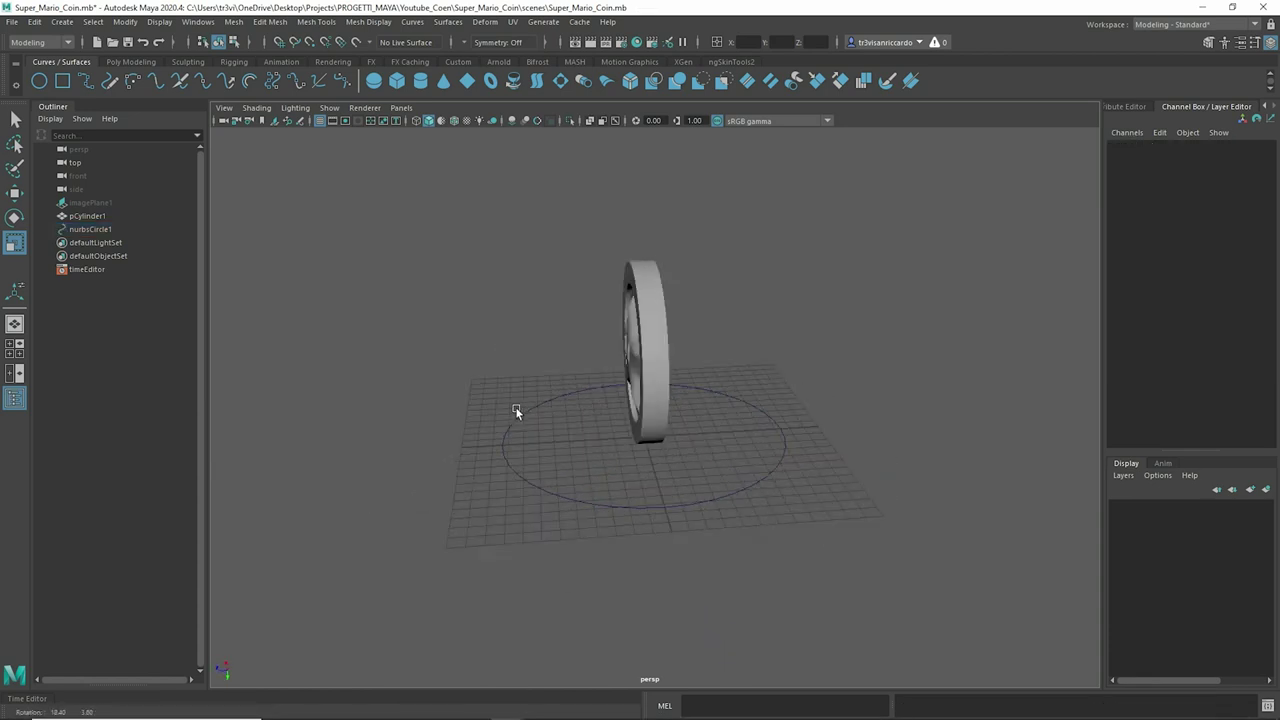
left_click_drag(360, 329, 500, 308, "alt")
key("w")
left_click_drag(621, 514, 621, 410)
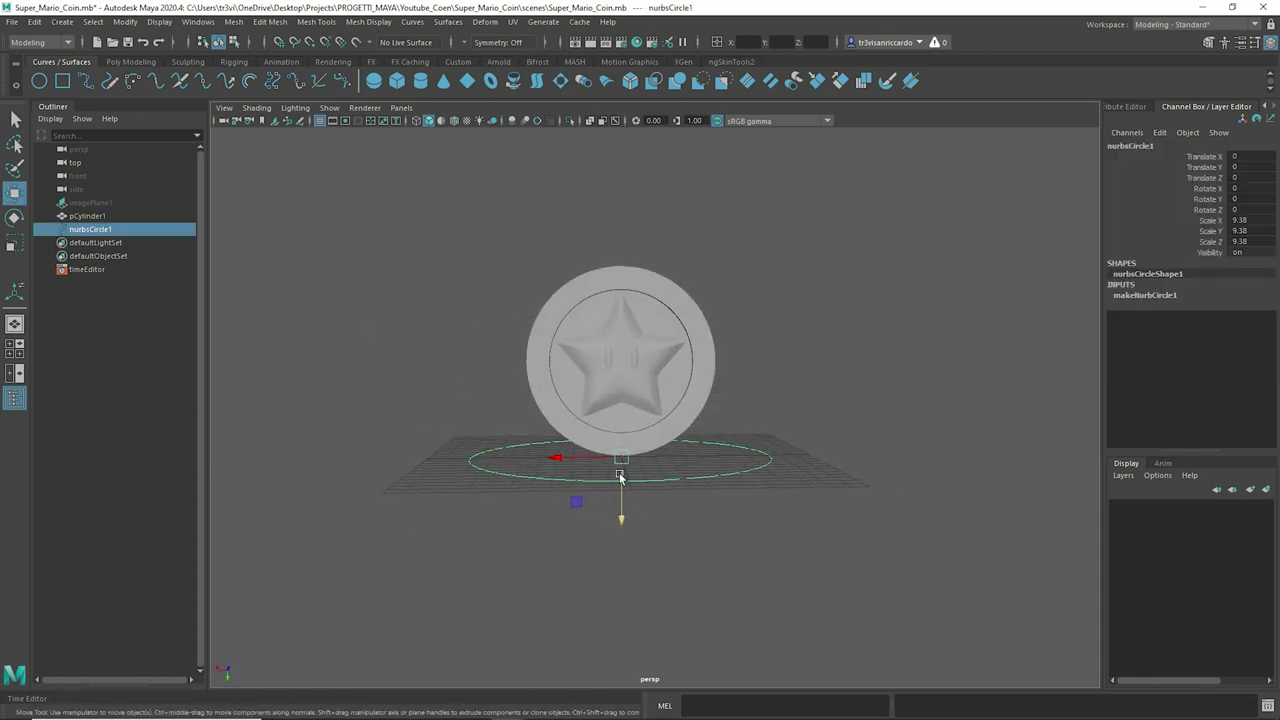
Step: Scale the circle so it wraps around the coin's edge
left_click(614, 332, "shift")
left_click(125, 21)
left_click(340, 94)
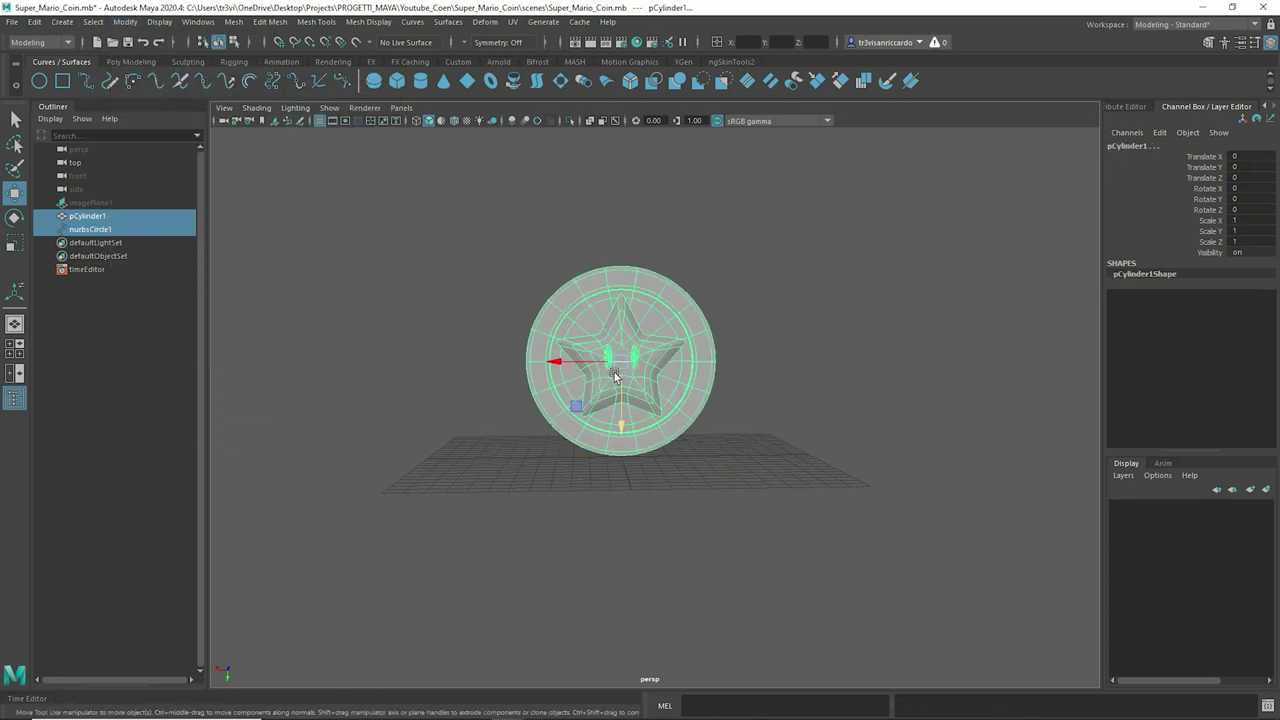
left_click(616, 375, "shift")
key("r")
left_click_drag(620, 360, 711, 391)
Step: Duplicate the circle, lower the copy to the ground and scale it larger
right_click(713, 358)
key("ctrl+d")
key("w")
left_click_drag(610, 400, 617, 499)
key("r")
left_click_drag(620, 451, 771, 466)
Step: Freeze Transformations on both control circles
left_click(508, 360, "shift")
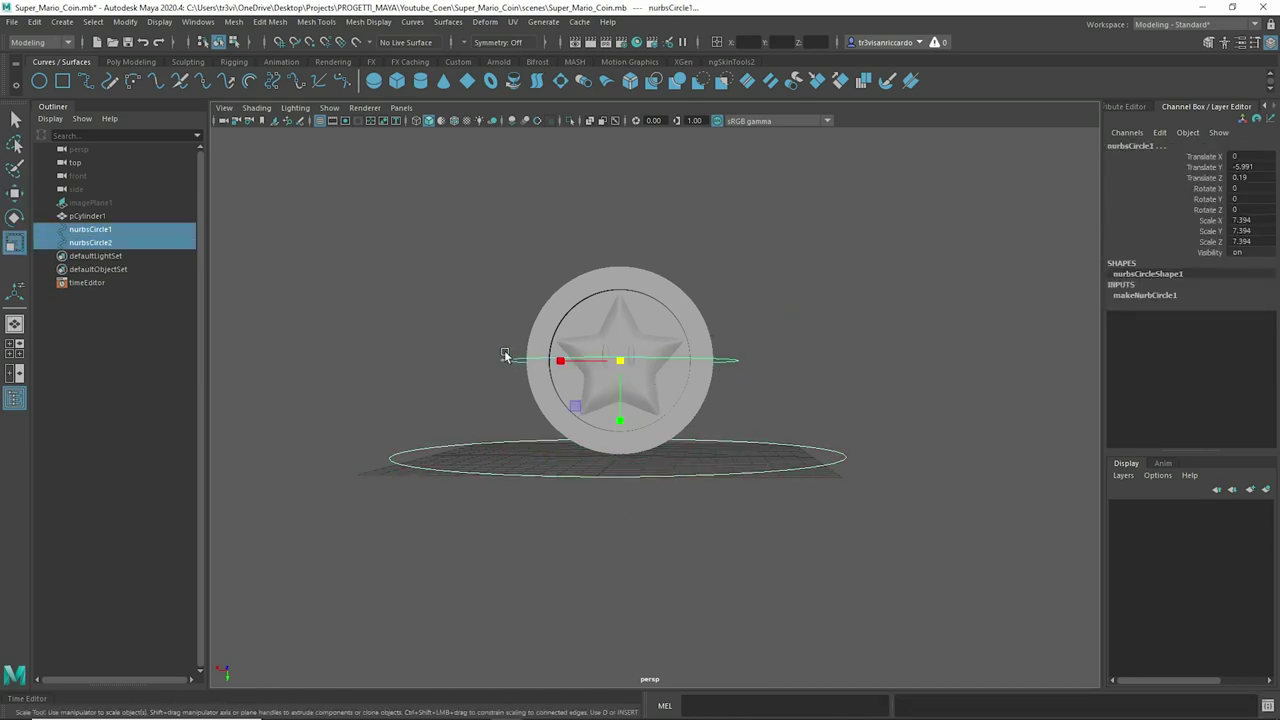
left_click(131, 61)
left_click(367, 81)
left_click(443, 320)
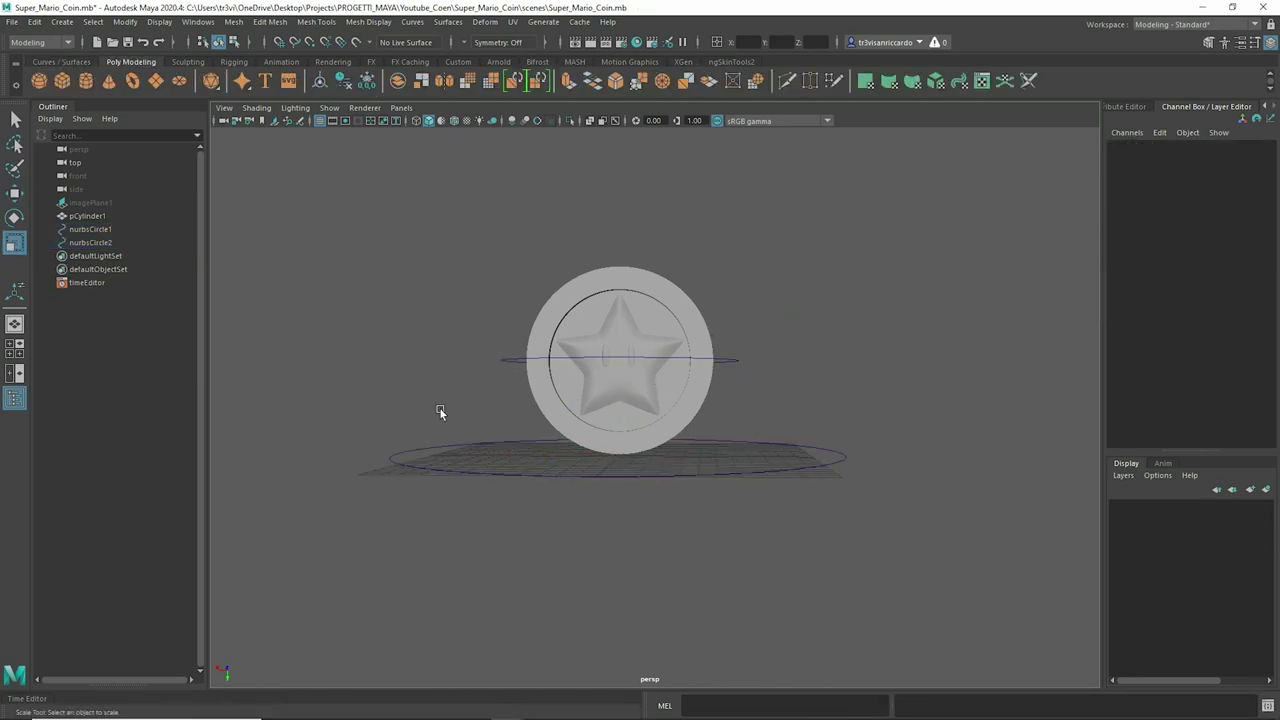
left_click_drag(443, 320, 571, 457, "alt")
Step: Group the ground circle as Cntrl_Grp and rename the upper circle Rotate_Grp
left_click(640, 525)
double_click(90, 243)
type("CNTRL")
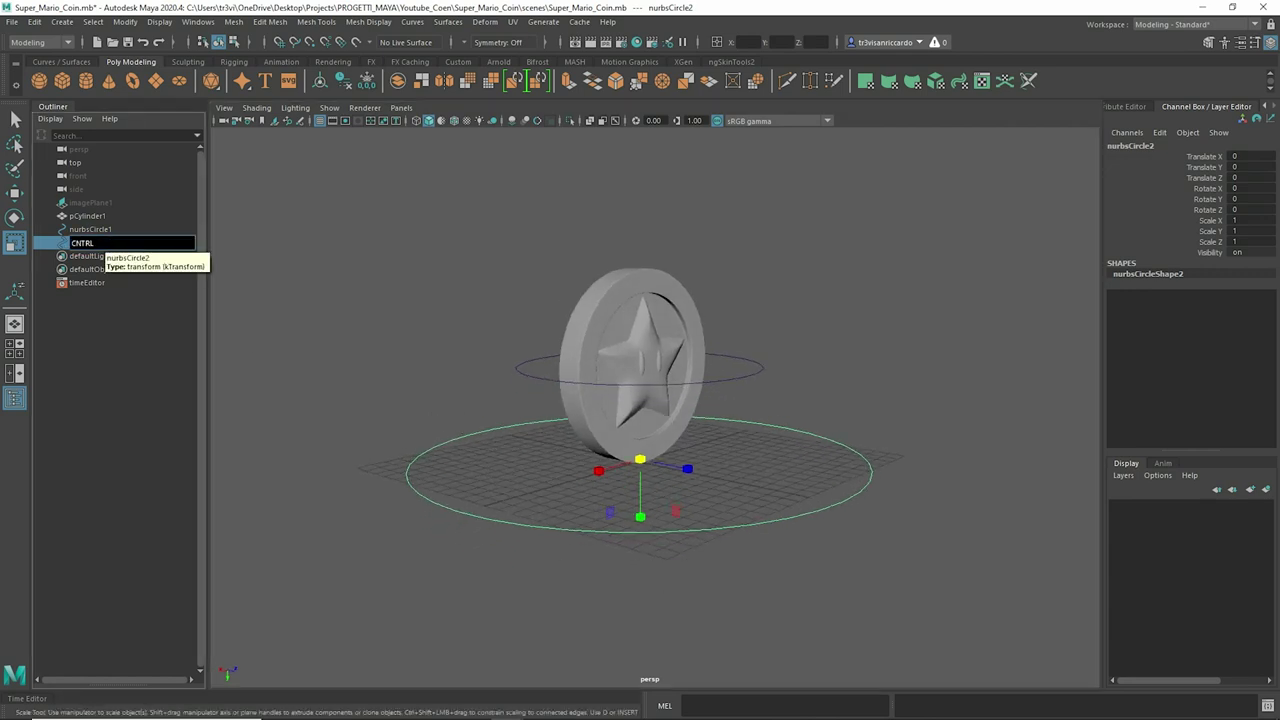
key("ctrl+g")
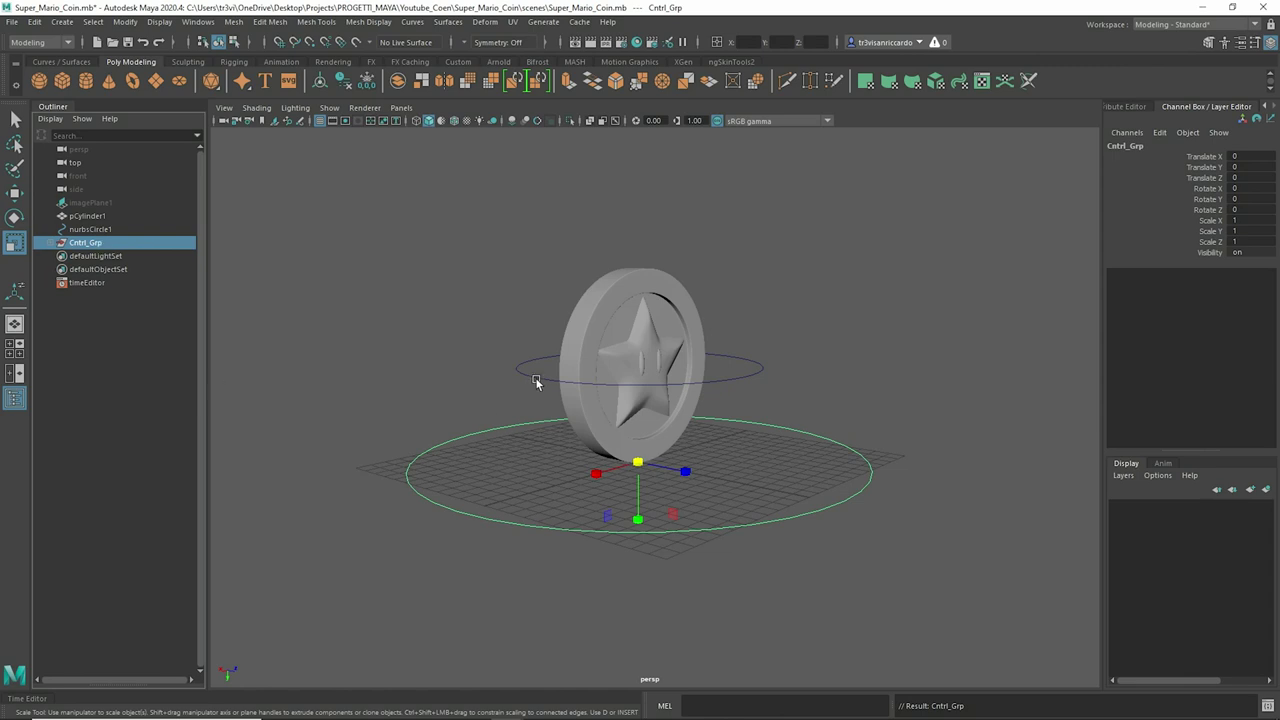
left_click(535, 380)
double_click(90, 229)
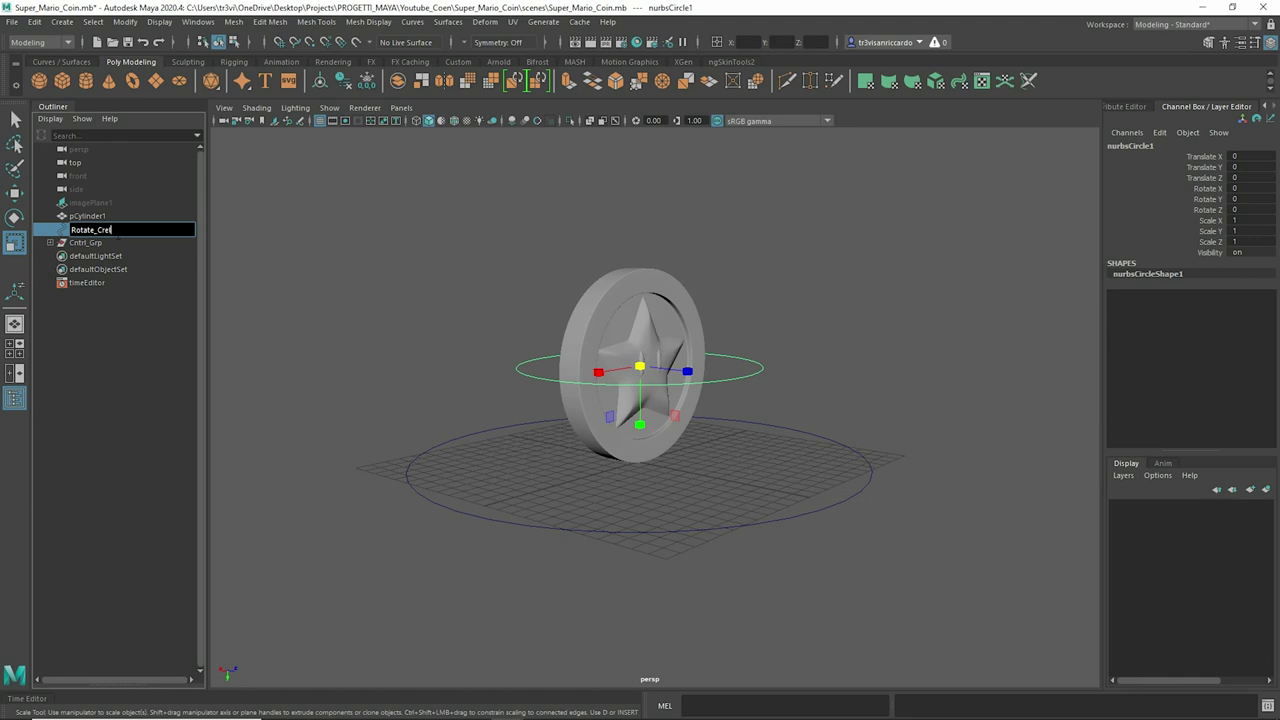
Step: Group the control circle, name the group Rotate_Crel, and test-move the controls before undoing
left_click(237, 247)
left_click(117, 226)
key("ctrl+g")
double_click(80, 242)
type("Rotat")
left_click(50, 229)
left_click(366, 391)
left_click(703, 530)
key("w")
left_click_drag(580, 462, 760, 453)
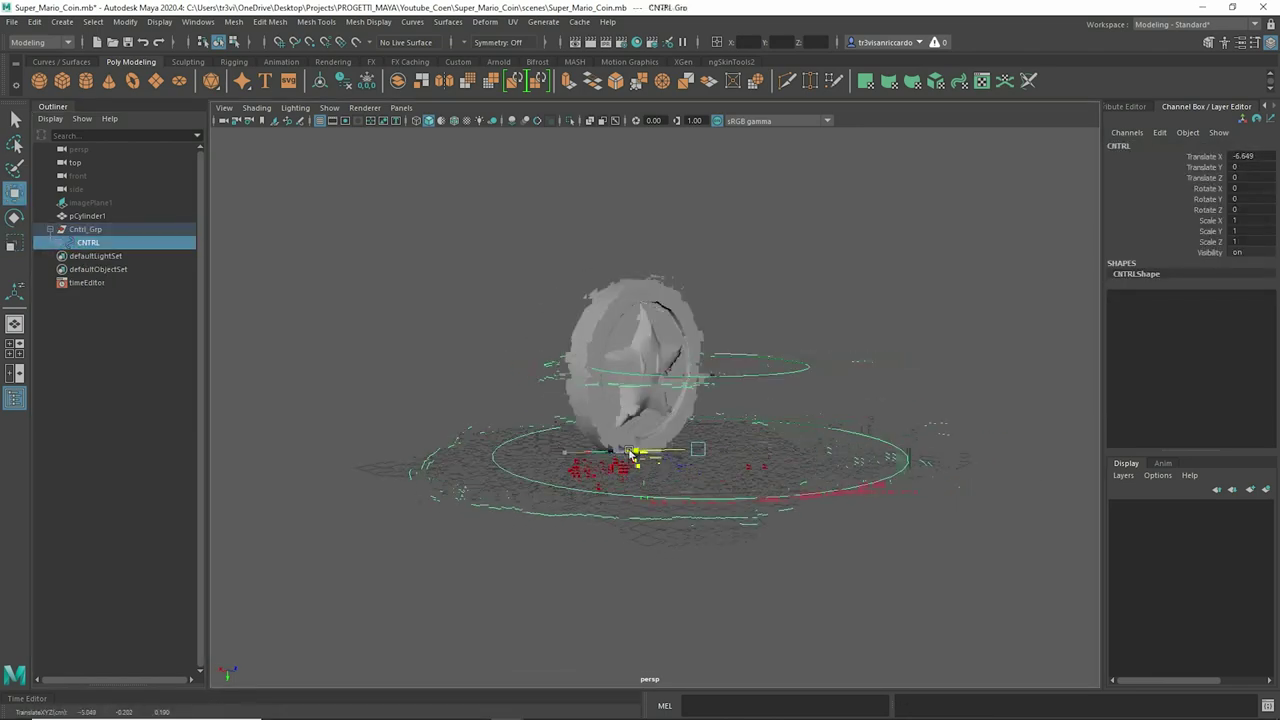
key("ctrl+z")
key("ctrl+z")
Step: Parent-constrain the coin to the control circle, then rotate and move the control to test it
left_click(641, 316)
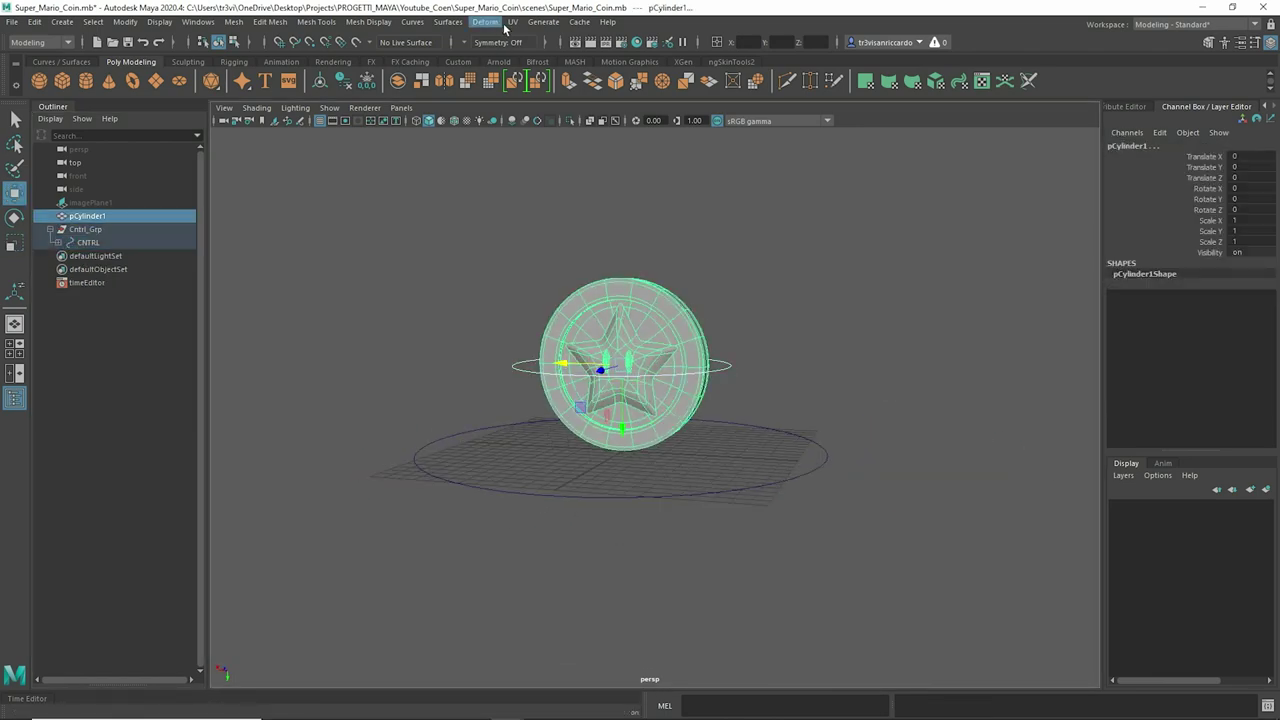
left_click(341, 21)
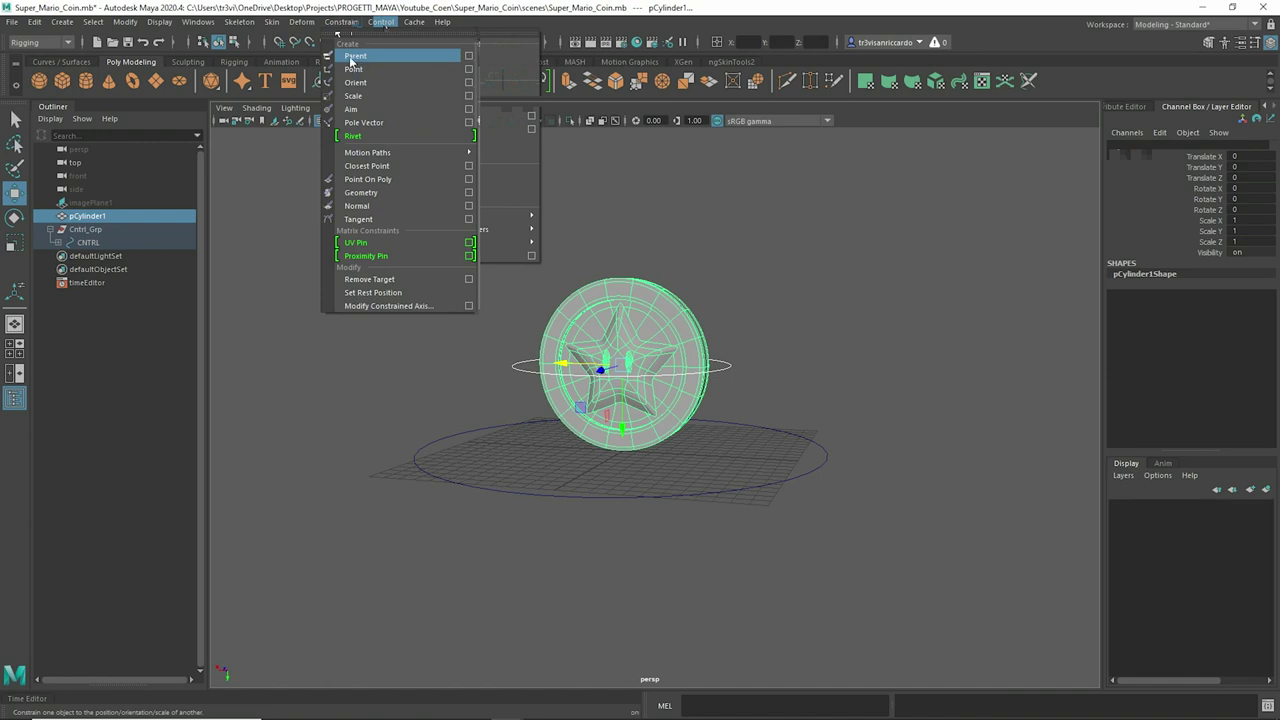
left_click(355, 49)
left_click(417, 254)
key("e")
left_click_drag(620, 300, 700, 380)
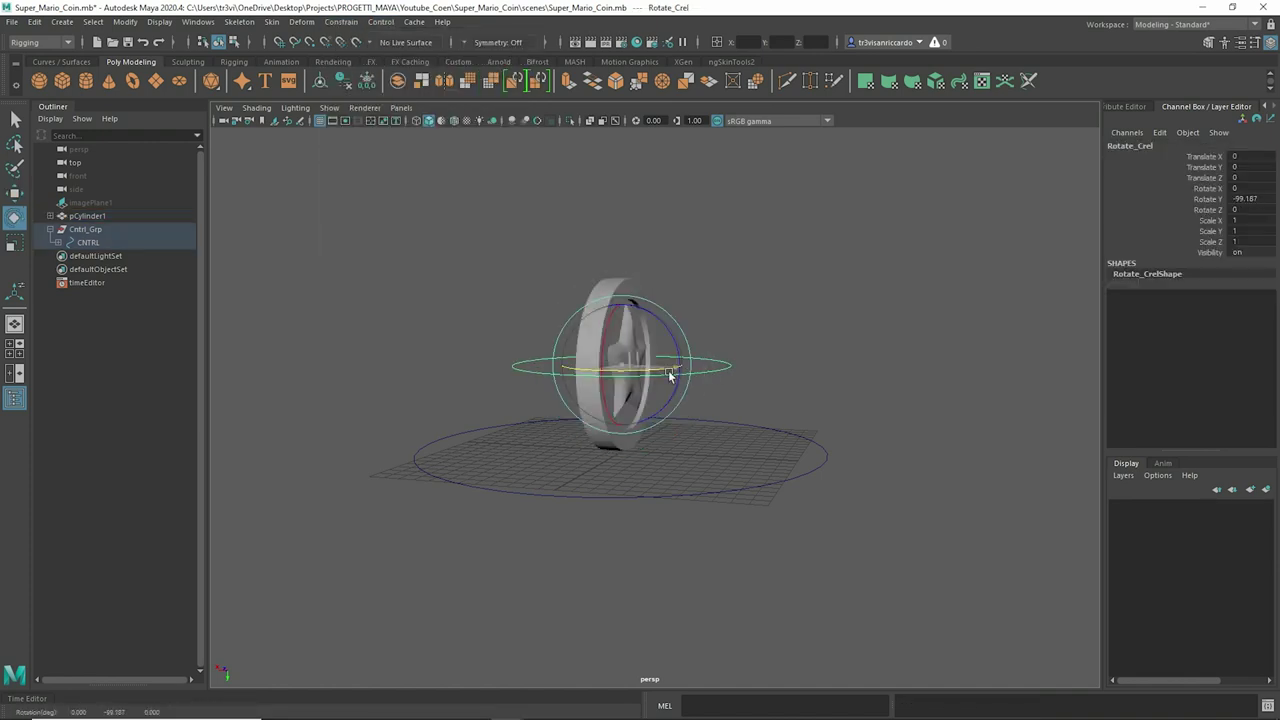
left_click(812, 474)
left_click(812, 474)
key("w")
left_click_drag(621, 470, 621, 433)
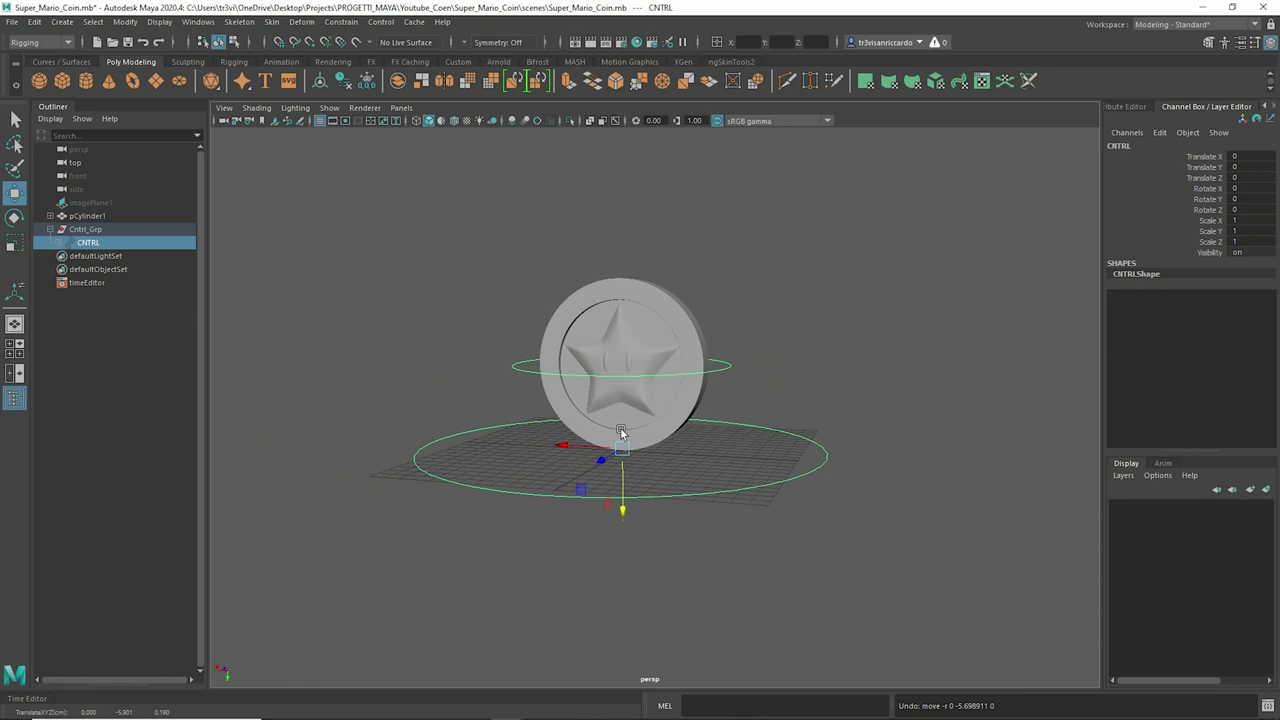
key("ctrl+z")
key("ctrl+z")
Step: Select the coin mesh and save the scene as Super_Mario_Coin_02
left_click(616, 378)
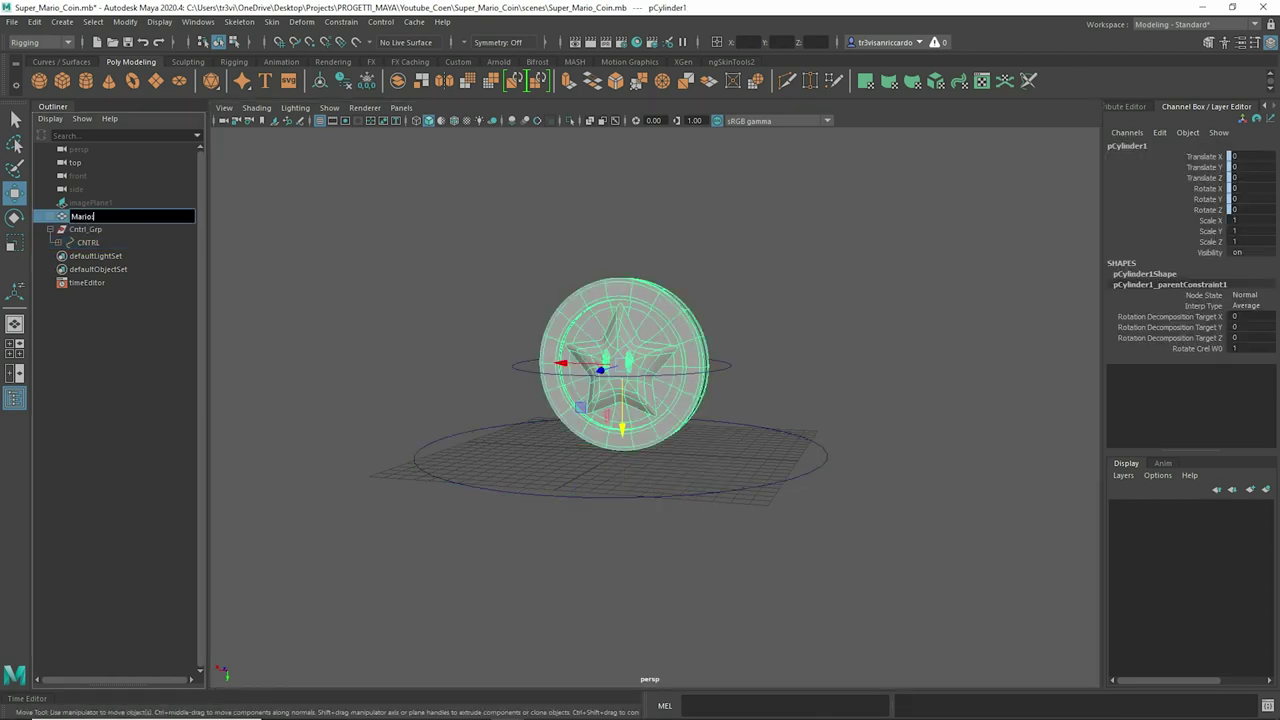
left_click_drag(327, 328, 357, 323, "alt")
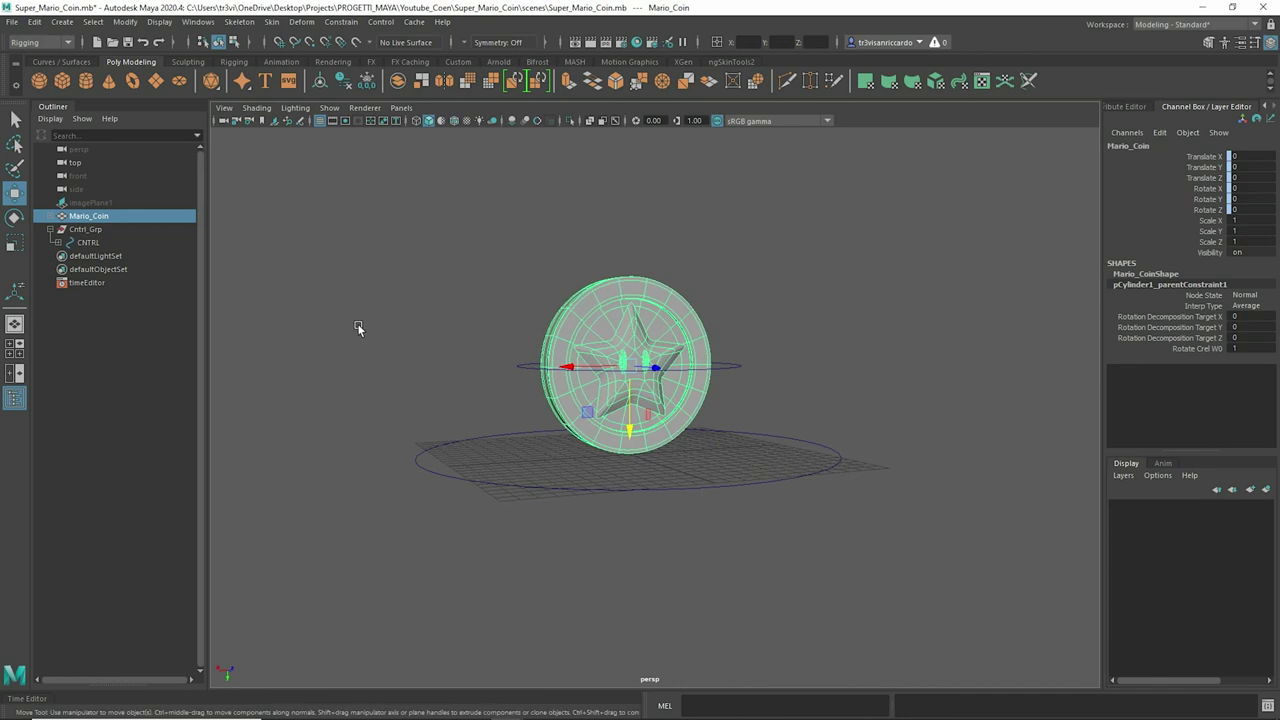
key("ctrl+shift+s")
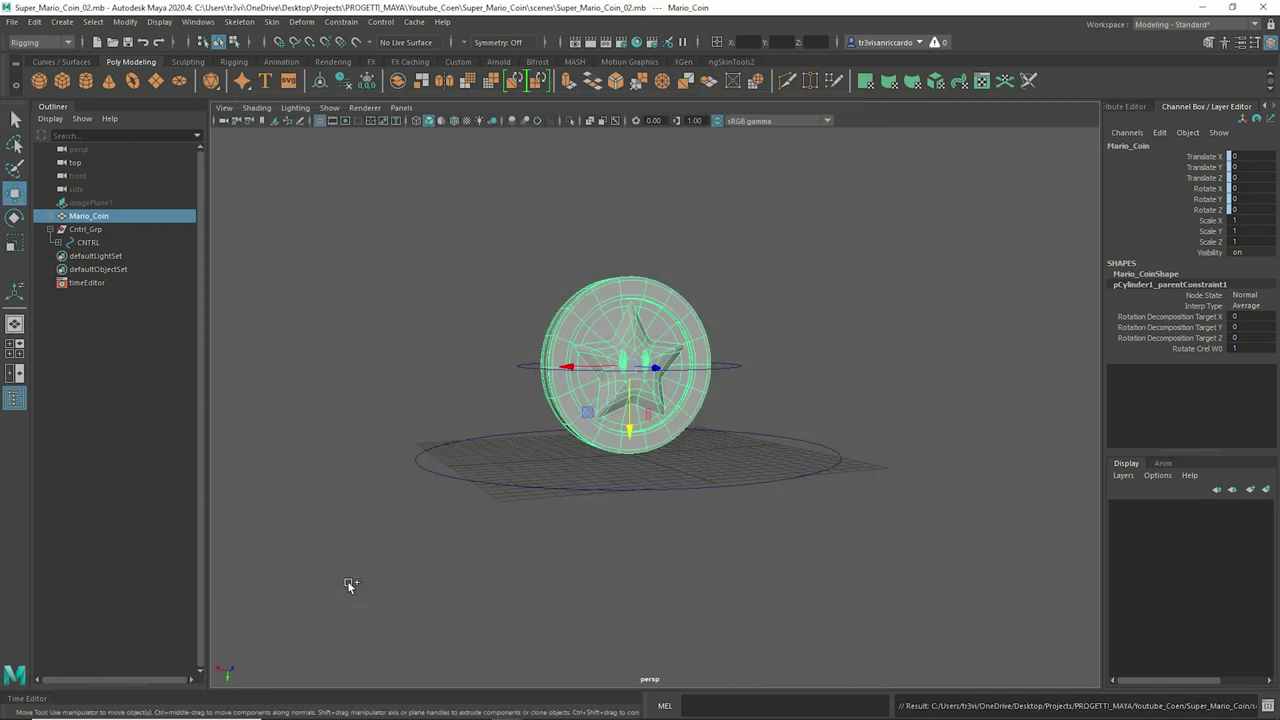
Step: Enable drawing overrides on the CNTRL control circle and colour it yellow
left_click(489, 476)
left_click(1122, 106)
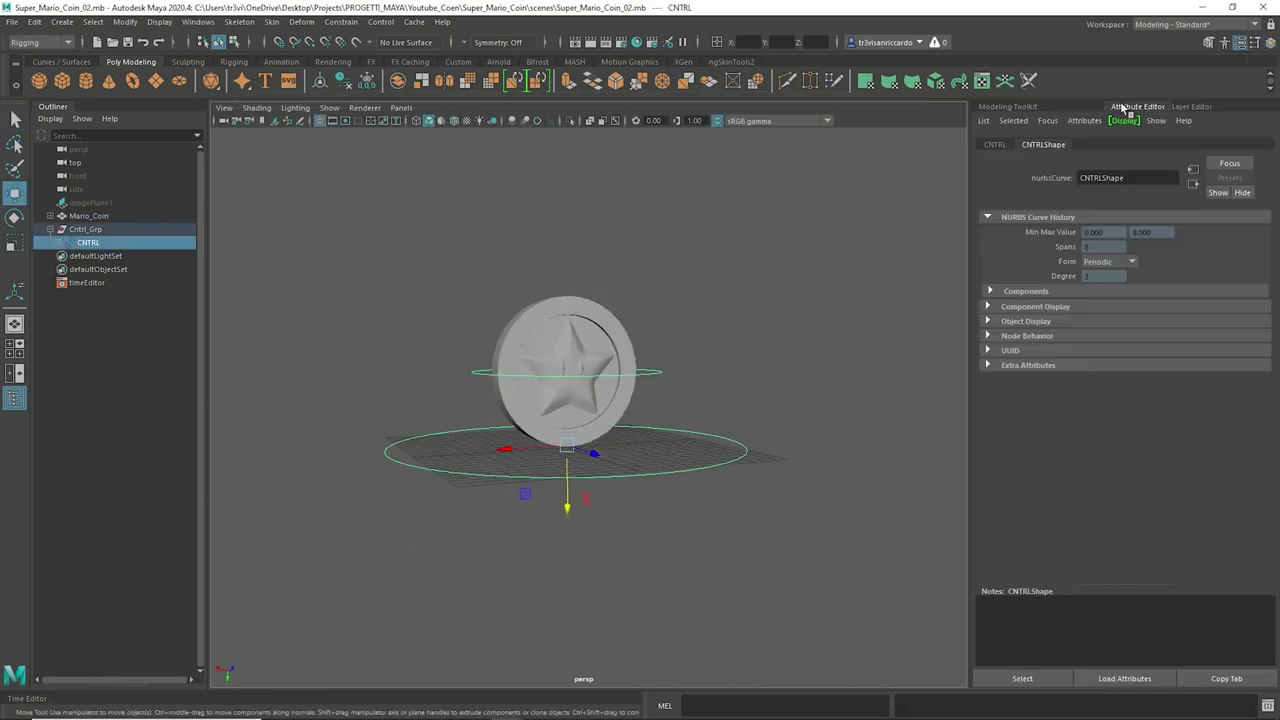
left_click(1039, 323)
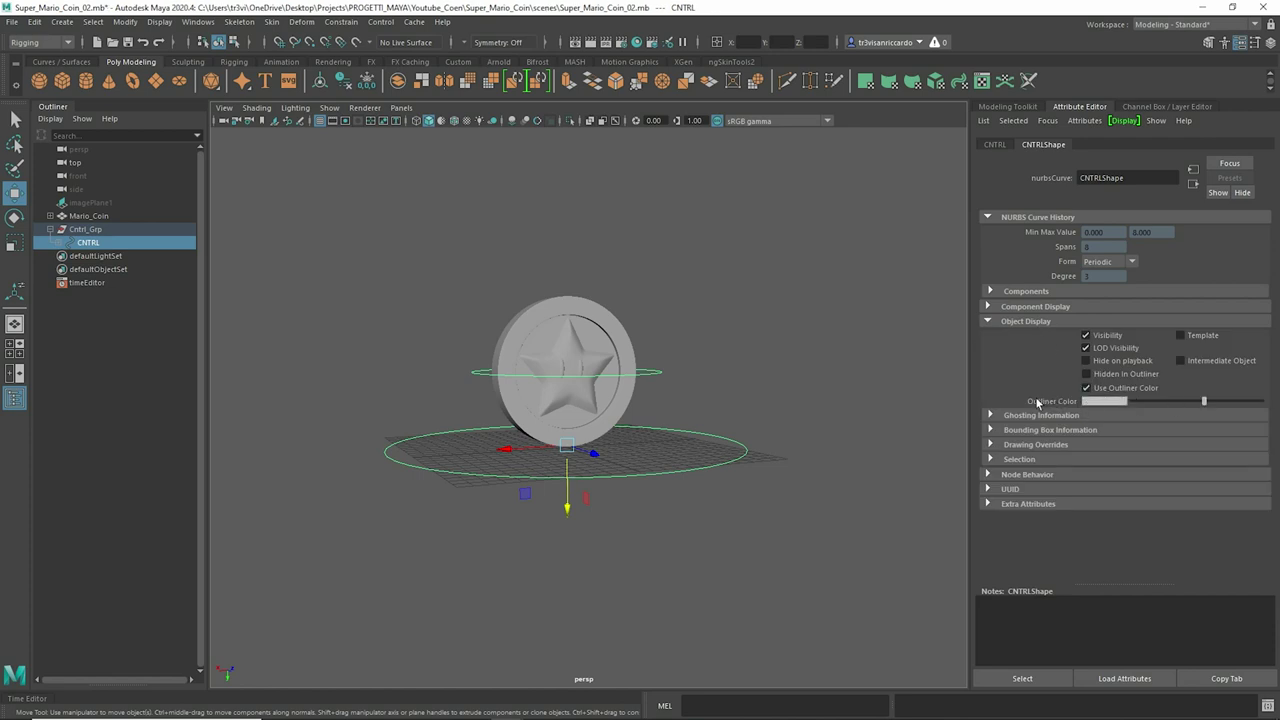
left_click(1030, 320)
left_click(994, 144)
left_click(1043, 377)
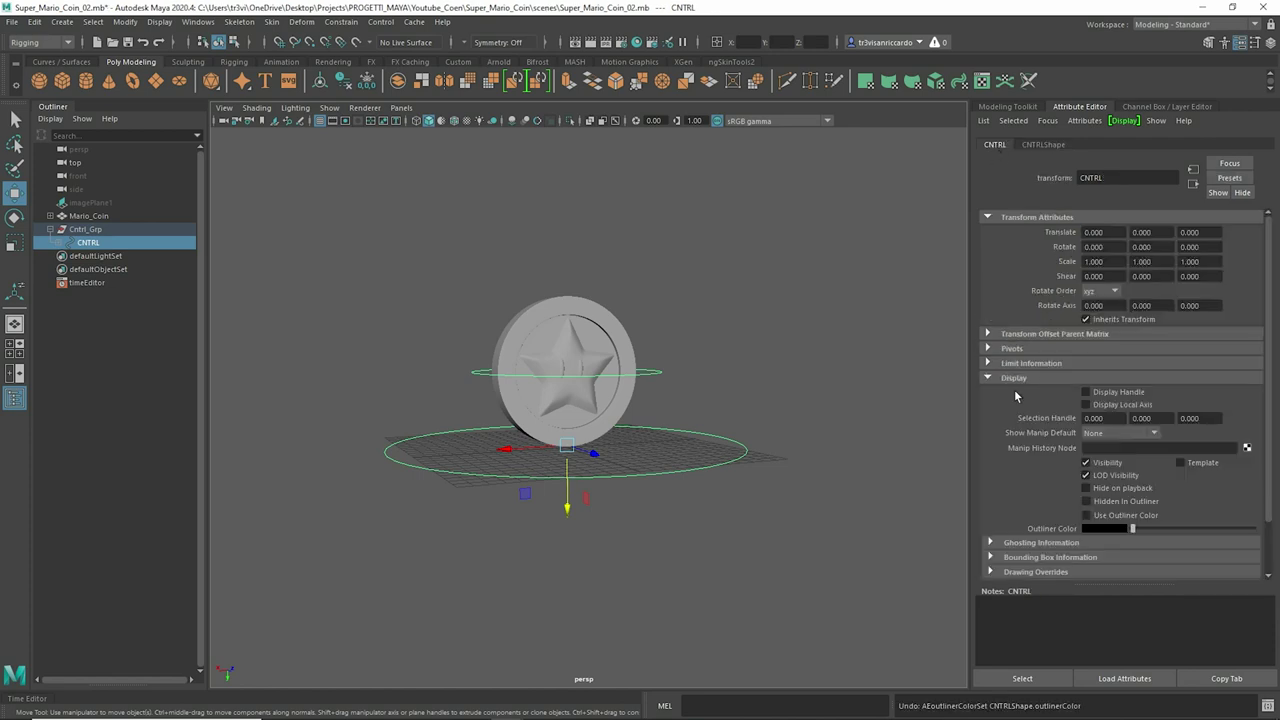
scroll(1033, 485, "down", 2)
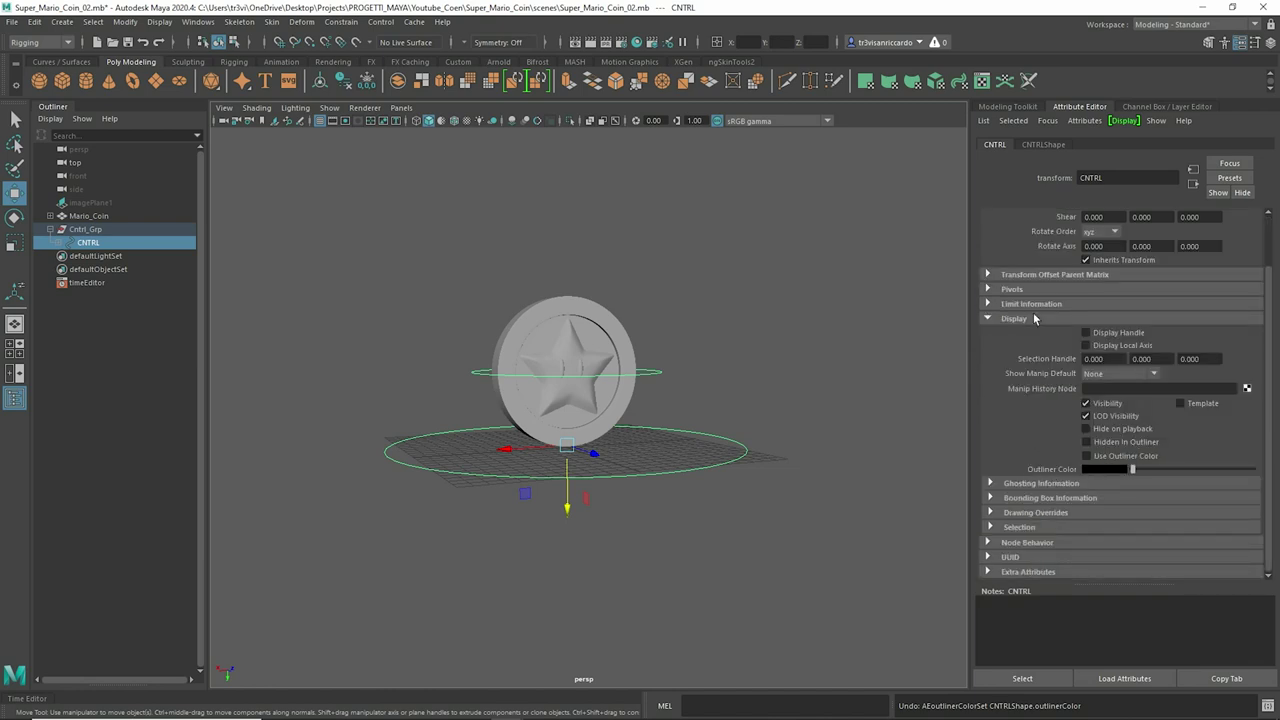
scroll(893, 460, "down", 2)
left_click(1036, 512)
scroll(1090, 405, "down", 4)
left_click(674, 428)
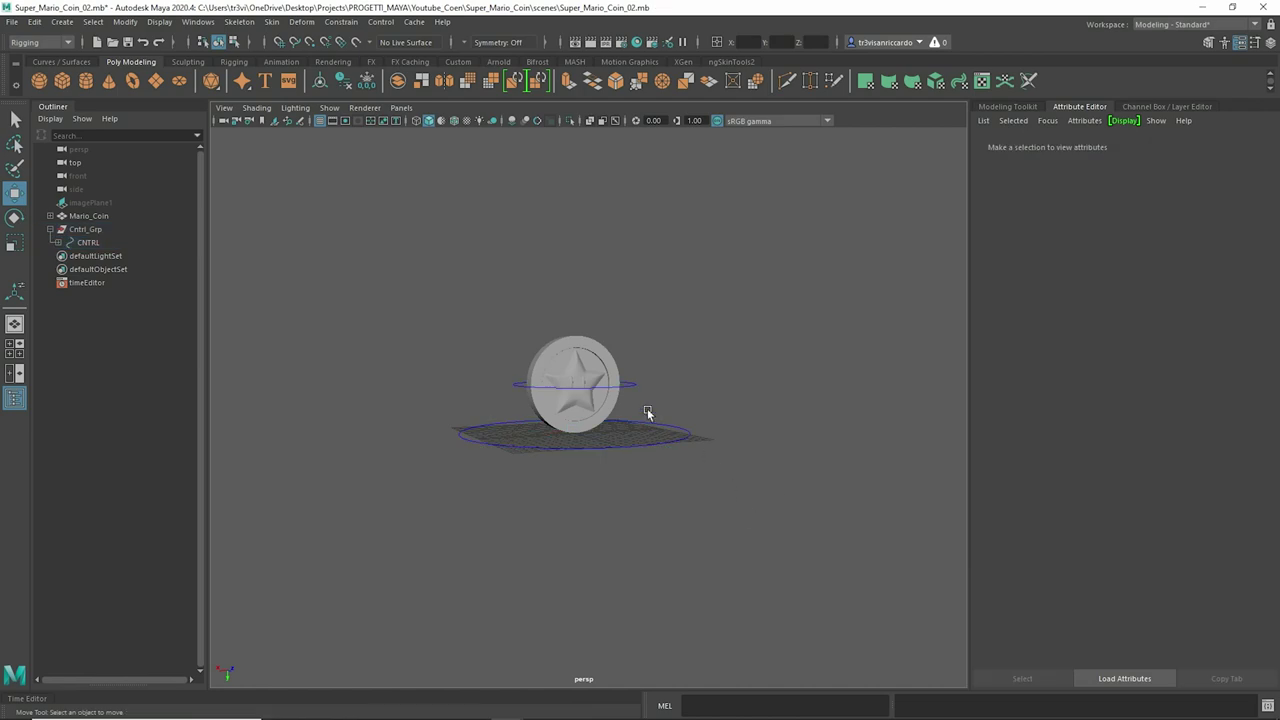
left_click(633, 387)
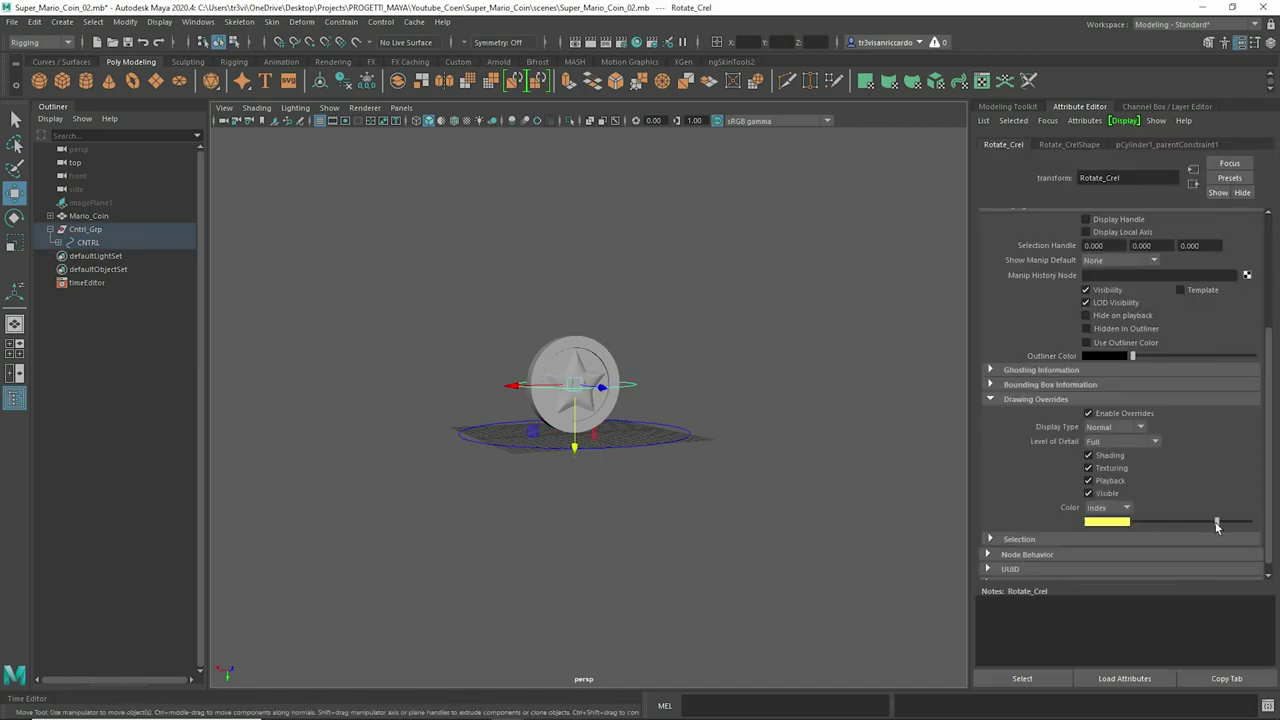
left_click(745, 348)
scroll(780, 335, "up", 3)
mouse_move(814, 323)
left_mouse_down("alt")
mouse_move(831, 323)
mouse_move(465, 331)
left_mouse_up("alt")
Step: Export only the coin mesh as Super_mario_coing_uv
left_click(88, 216)
left_click(14, 22)
left_click(14, 22)
left_click(14, 22)
left_click(56, 196)
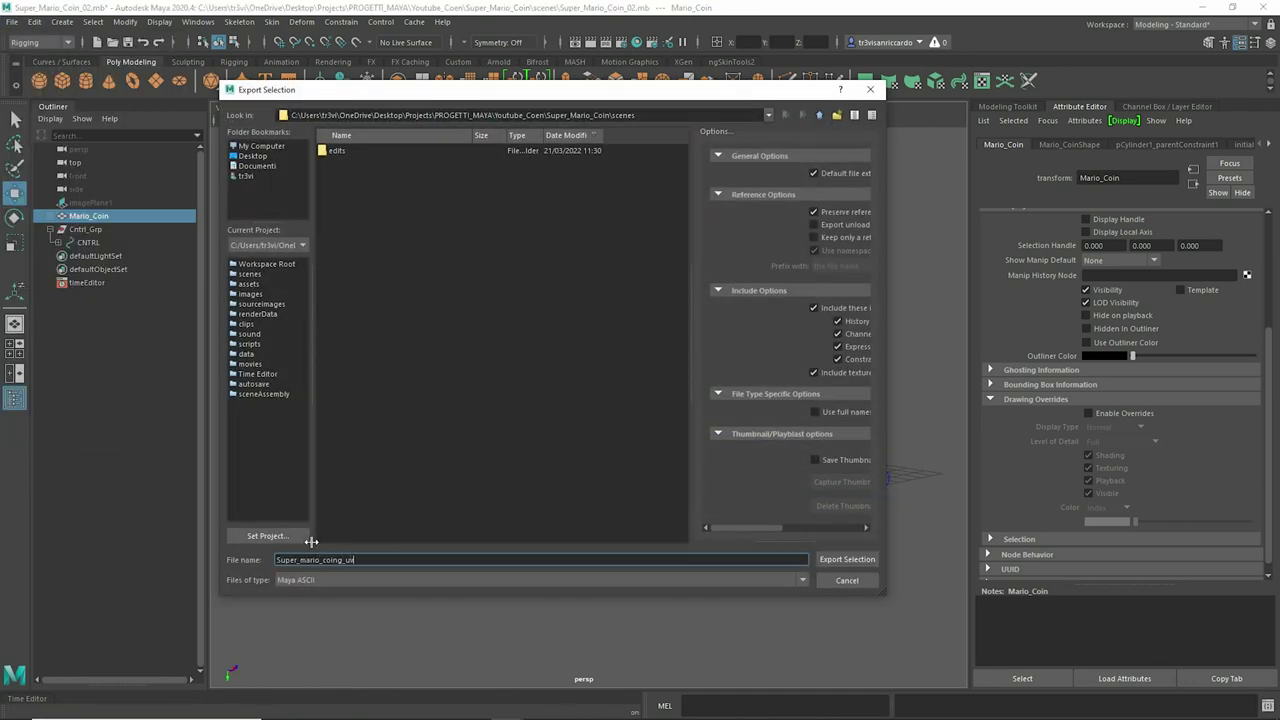
key("Return")
left_click(414, 246)
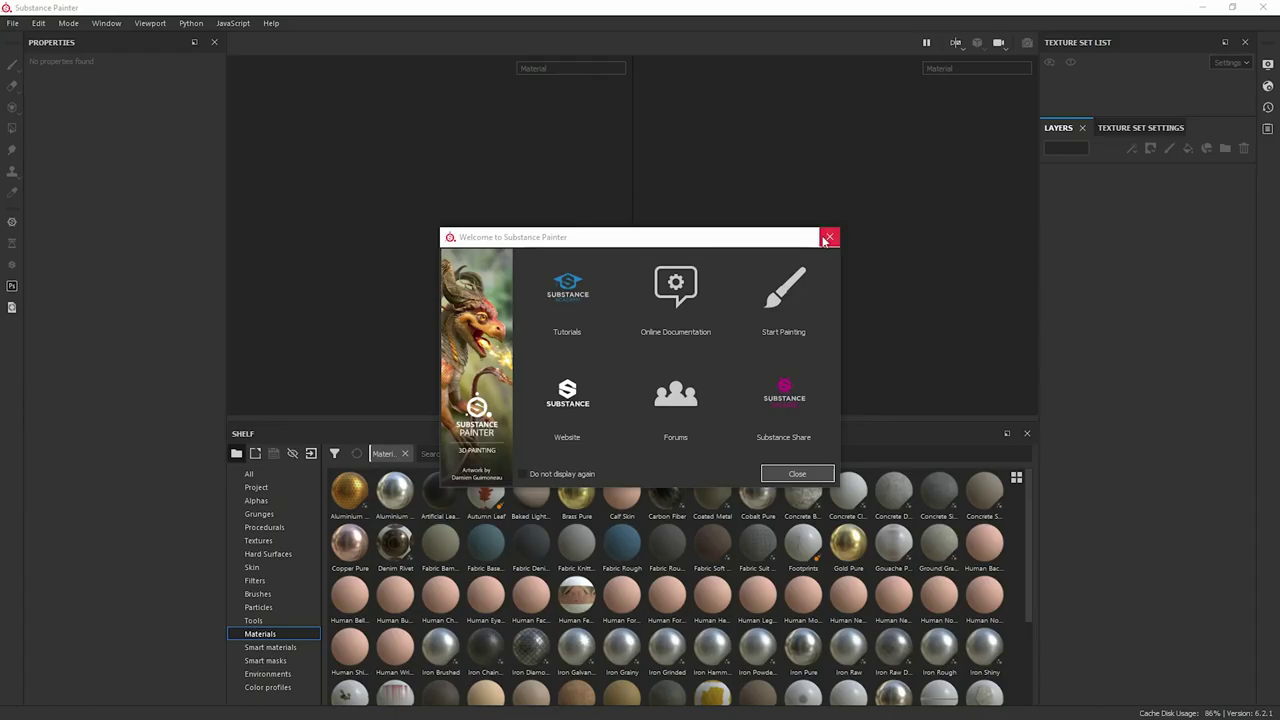
left_click(791, 471)
Step: Start a new Substance Painter project and browse to the Desktop for its mesh
left_click(13, 22)
left_click(30, 36)
left_click(779, 177)
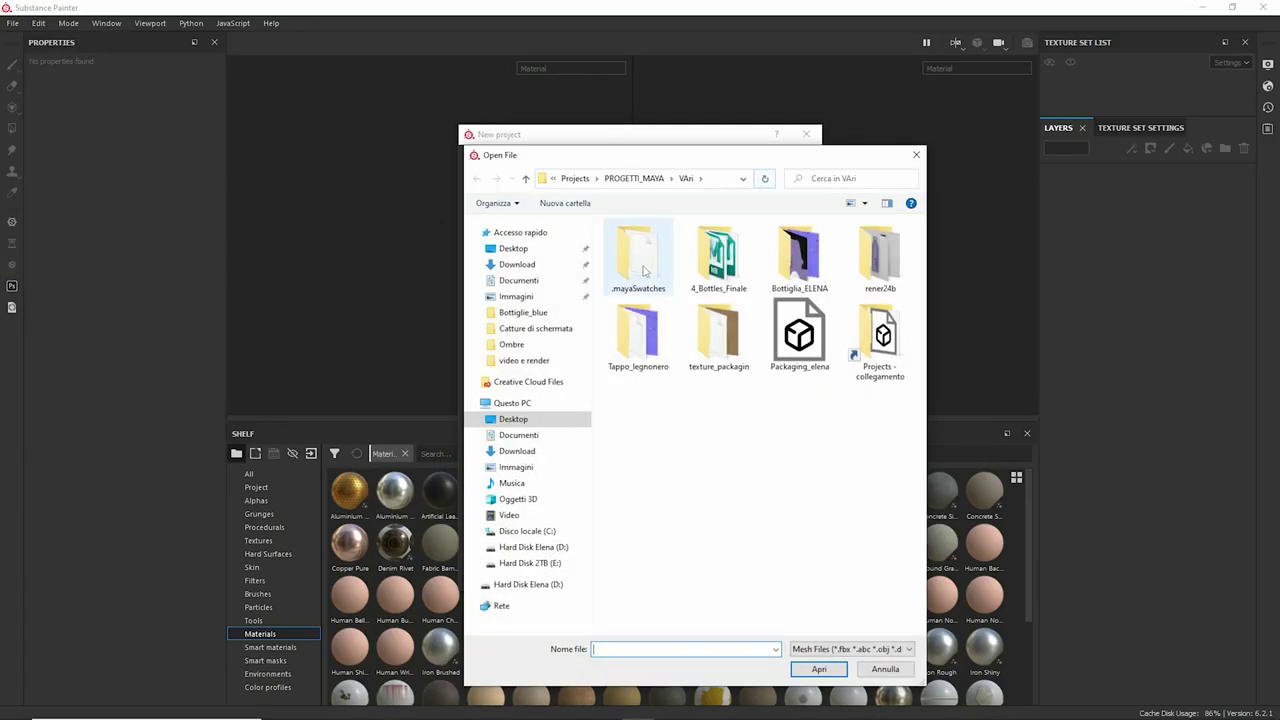
left_click(513, 248)
left_click(874, 368)
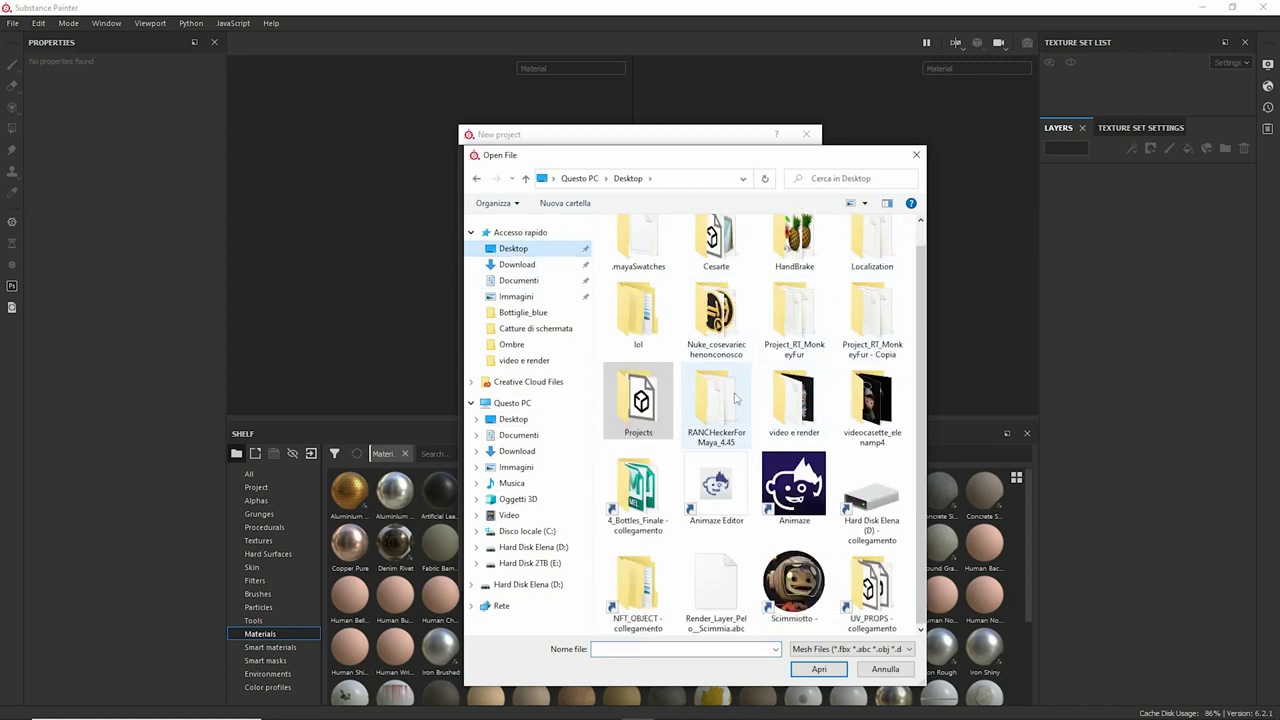
Step: Browse Projects > PROGETTI_MAYA > Youtube_Coen > Super_Mario_Coin > scenes, then close the browser and return to Maya
double_click(638, 425)
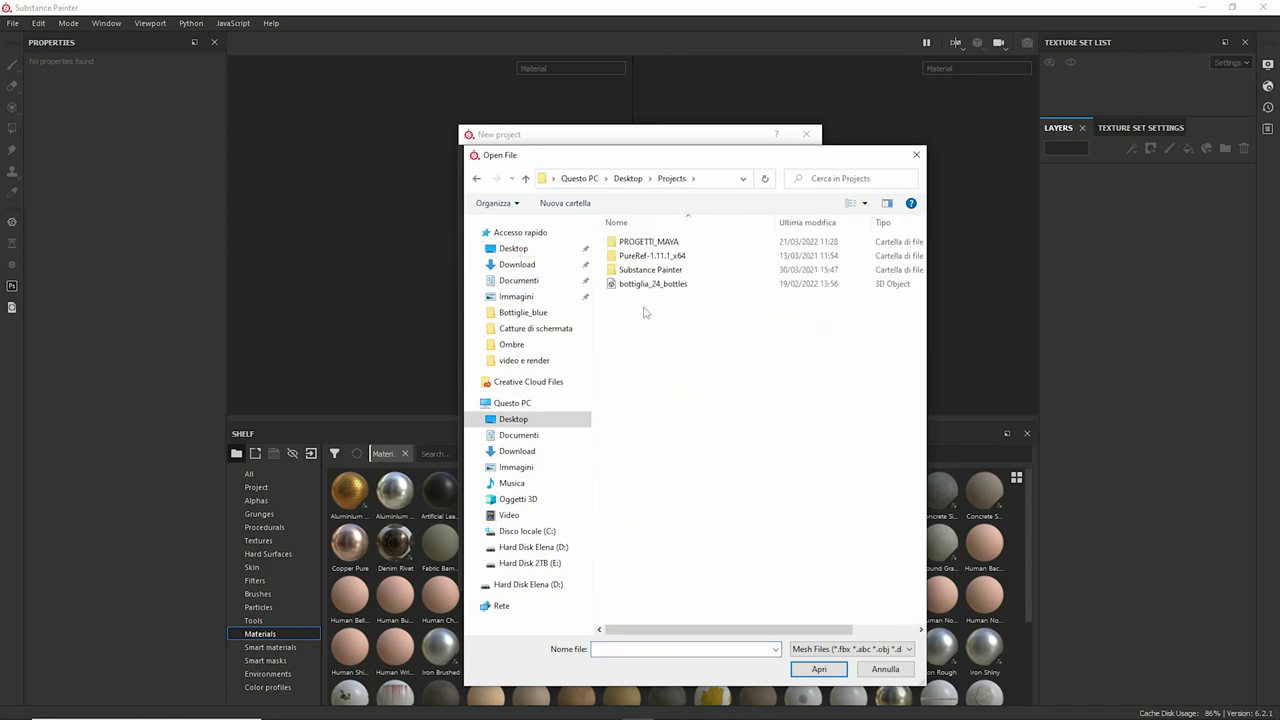
double_click(645, 241)
double_click(657, 297)
double_click(660, 243)
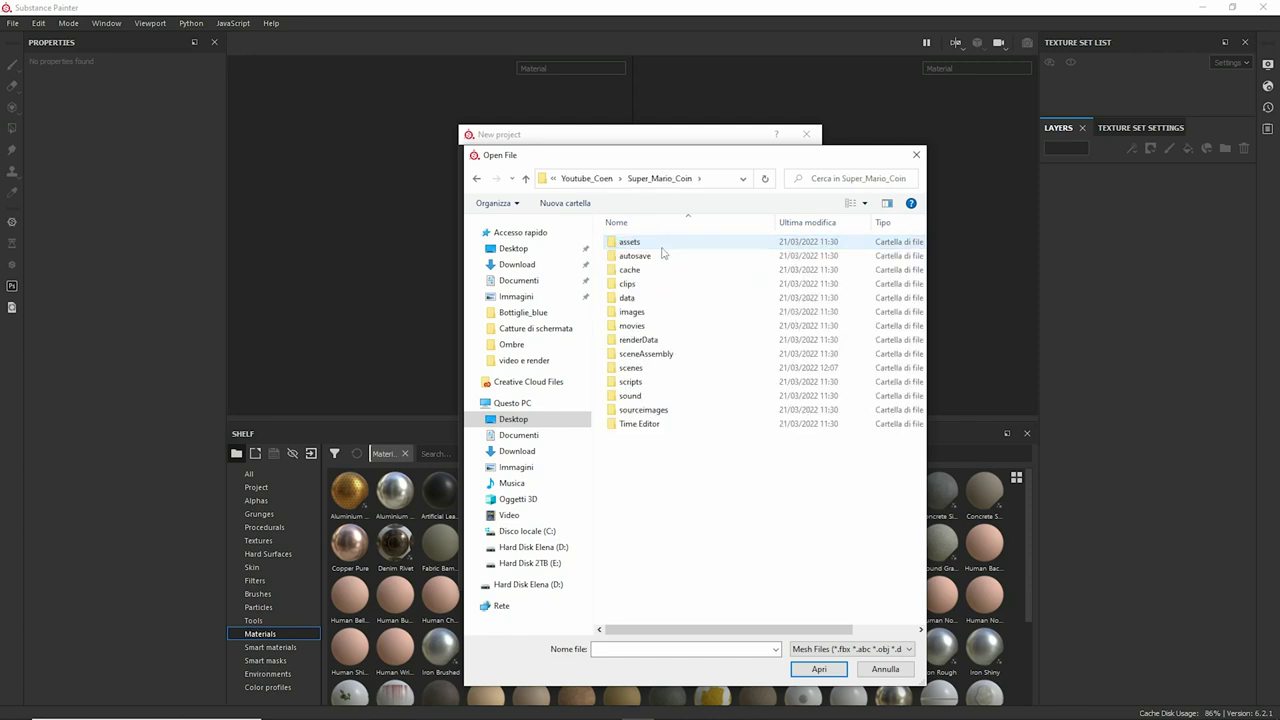
double_click(652, 367)
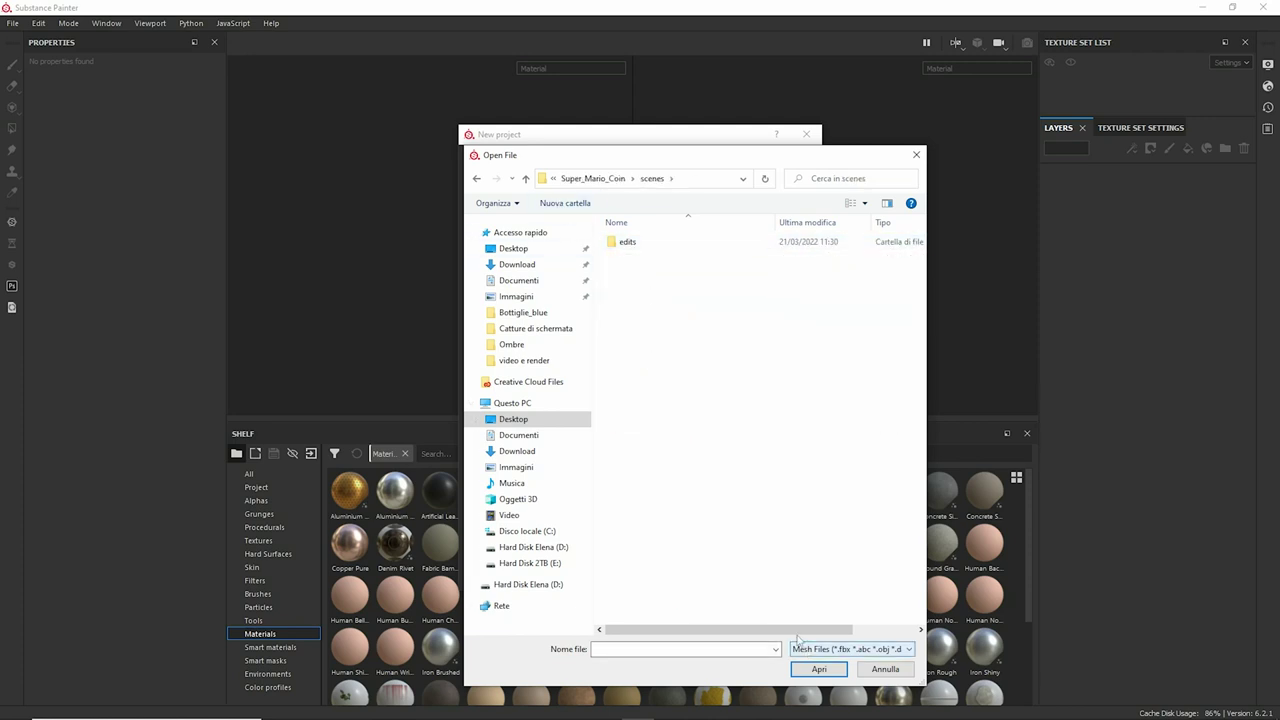
left_click(524, 179)
double_click(621, 368)
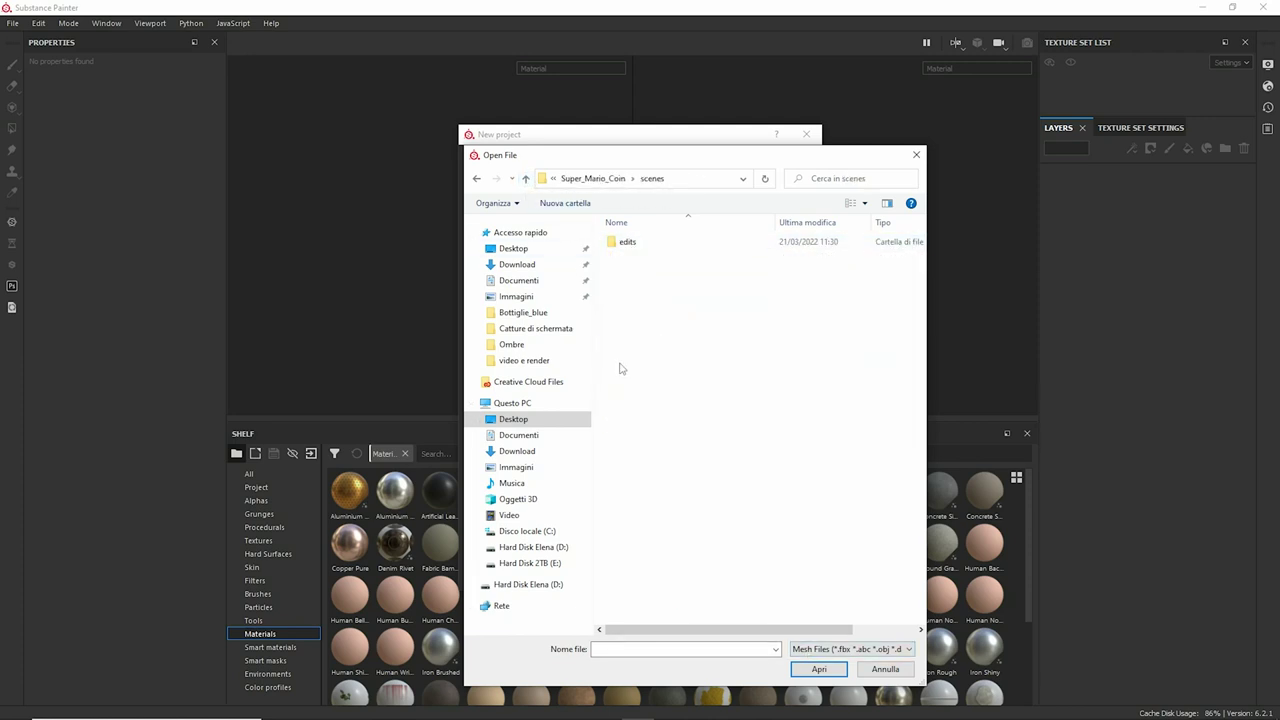
left_click(916, 156)
key("alt+Tab")
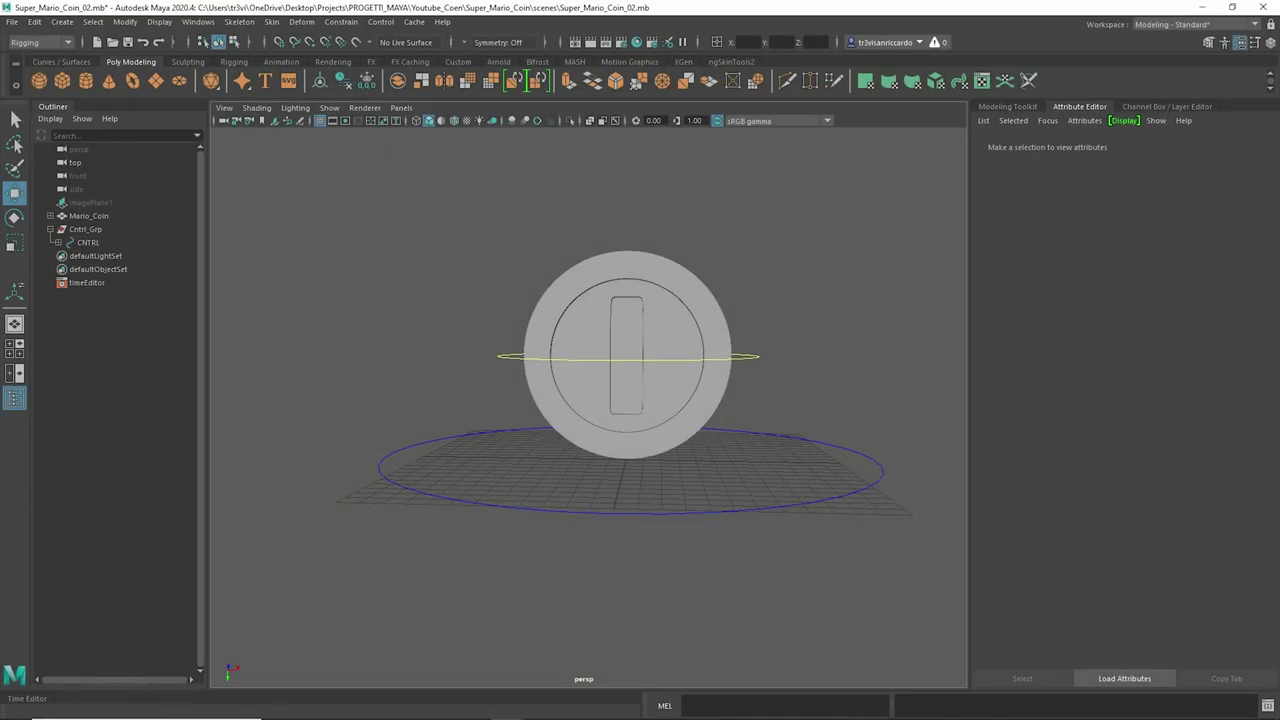
Step: Check Export Selection's file types for the coin, then close without exporting
left_click(12, 22)
left_click(140, 196)
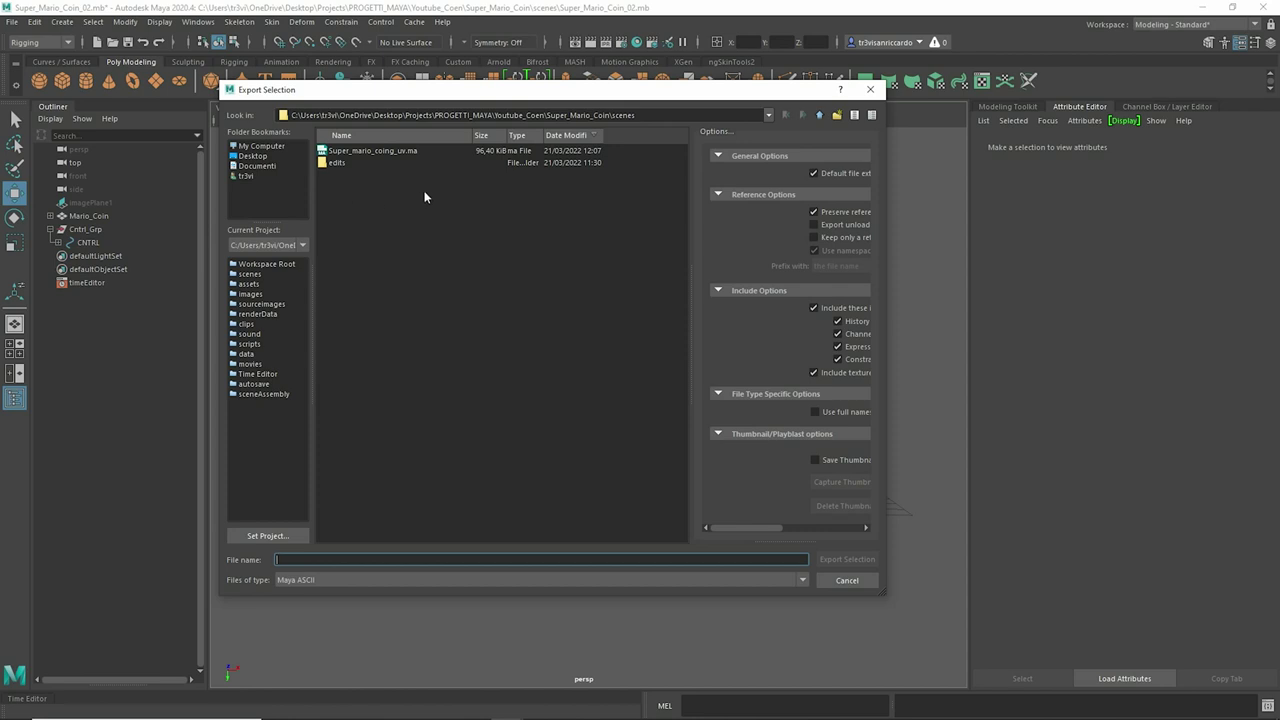
left_click(326, 579)
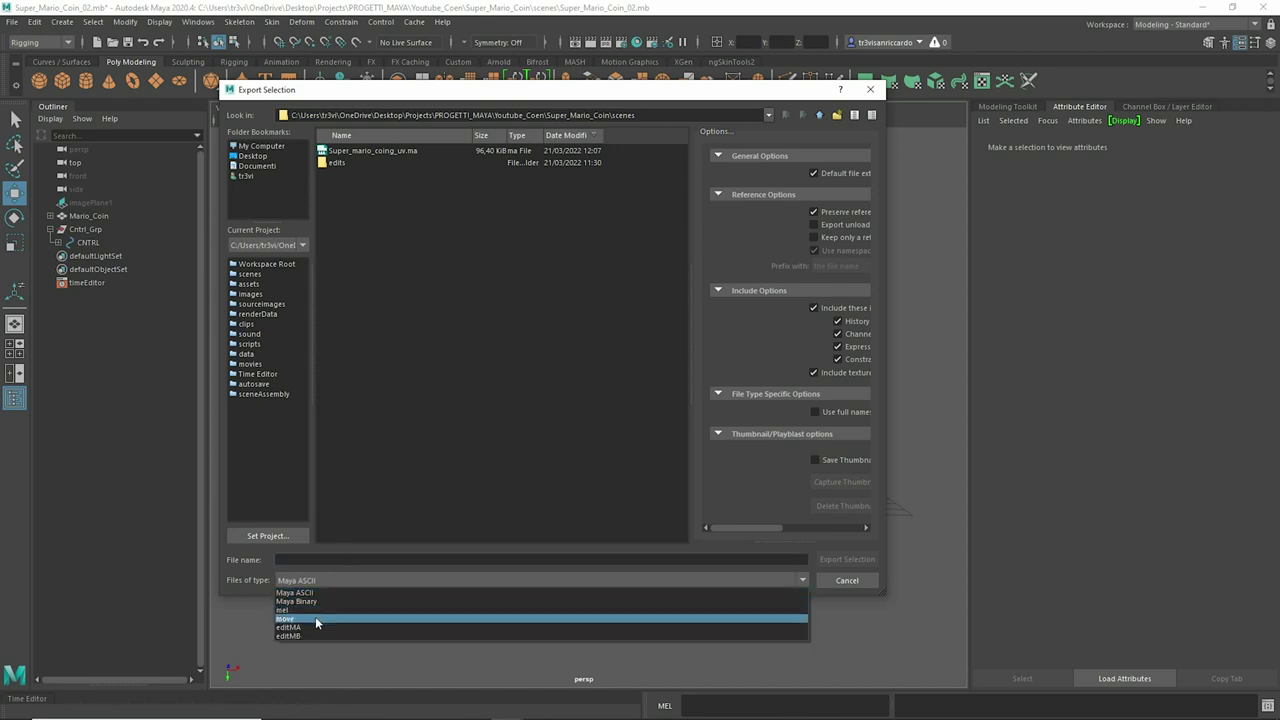
left_click(870, 89)
left_click(870, 89)
left_click(88, 216)
left_click(12, 22)
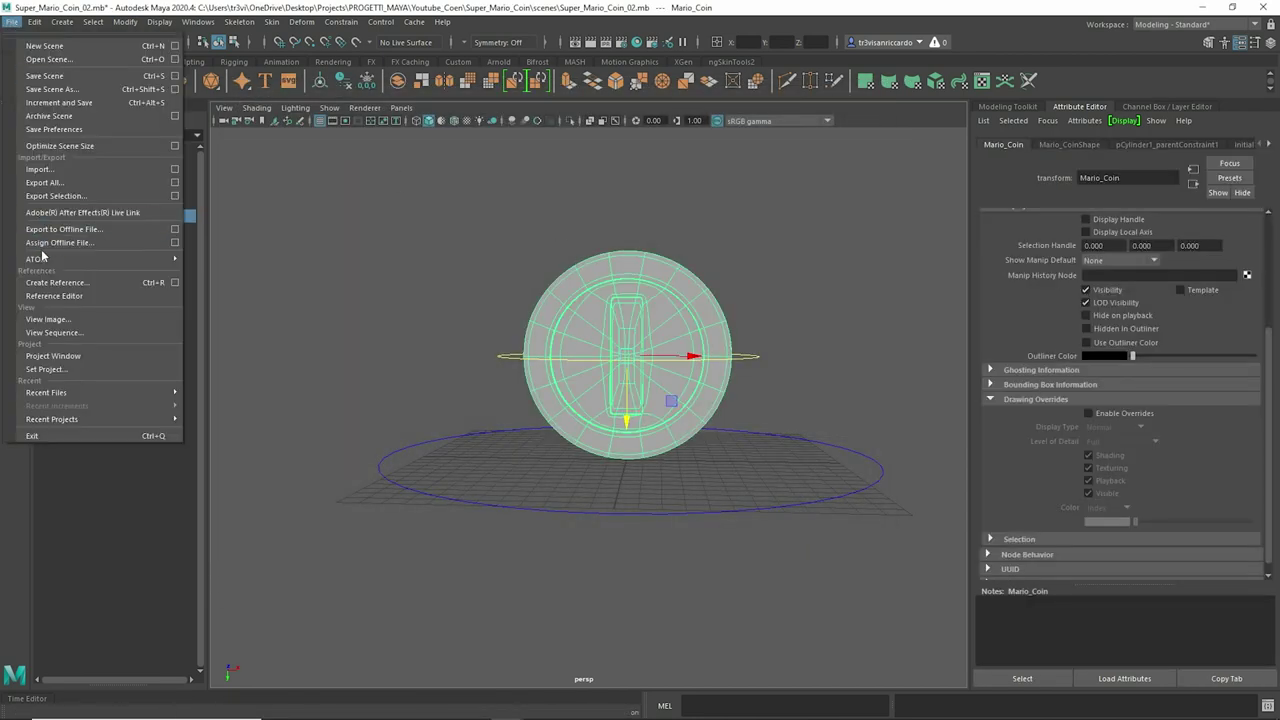
left_click(140, 196)
left_click(326, 579)
left_click(300, 594)
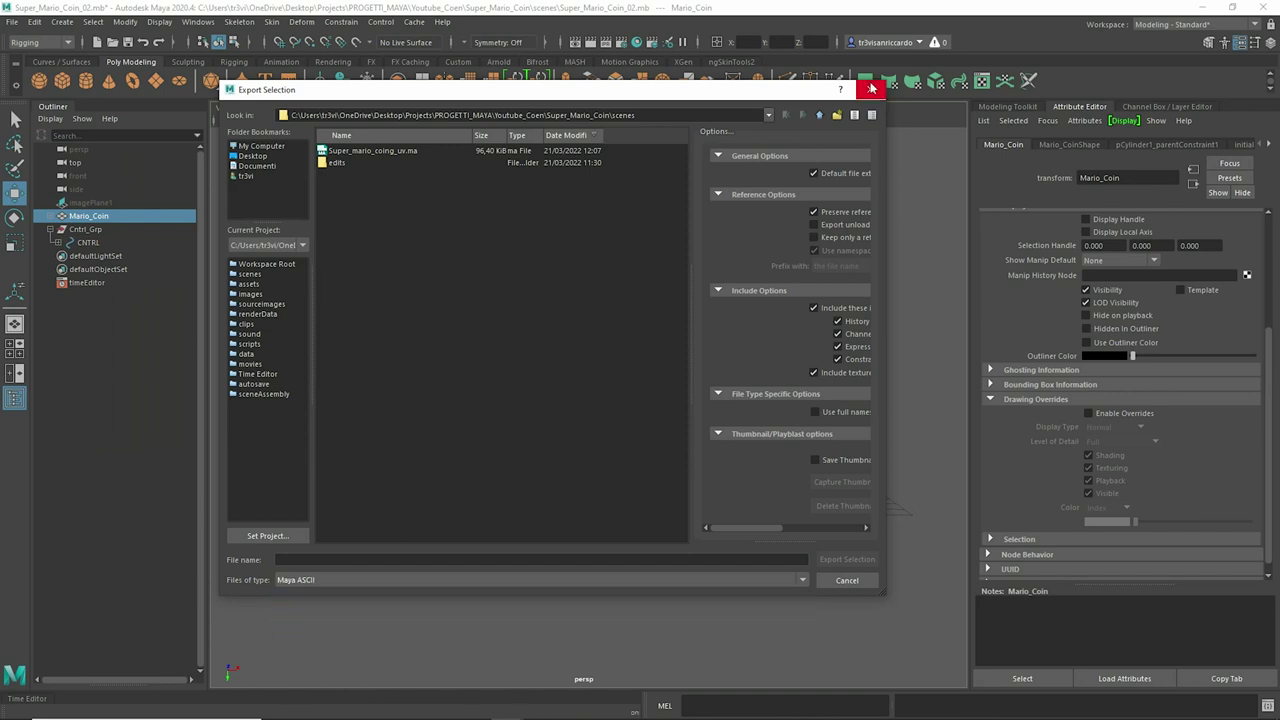
left_click(870, 89)
Step: Load the fbxmaya and game FBX exporter plug-ins in the Plug-in Manager, set to auto-load
left_click(198, 21)
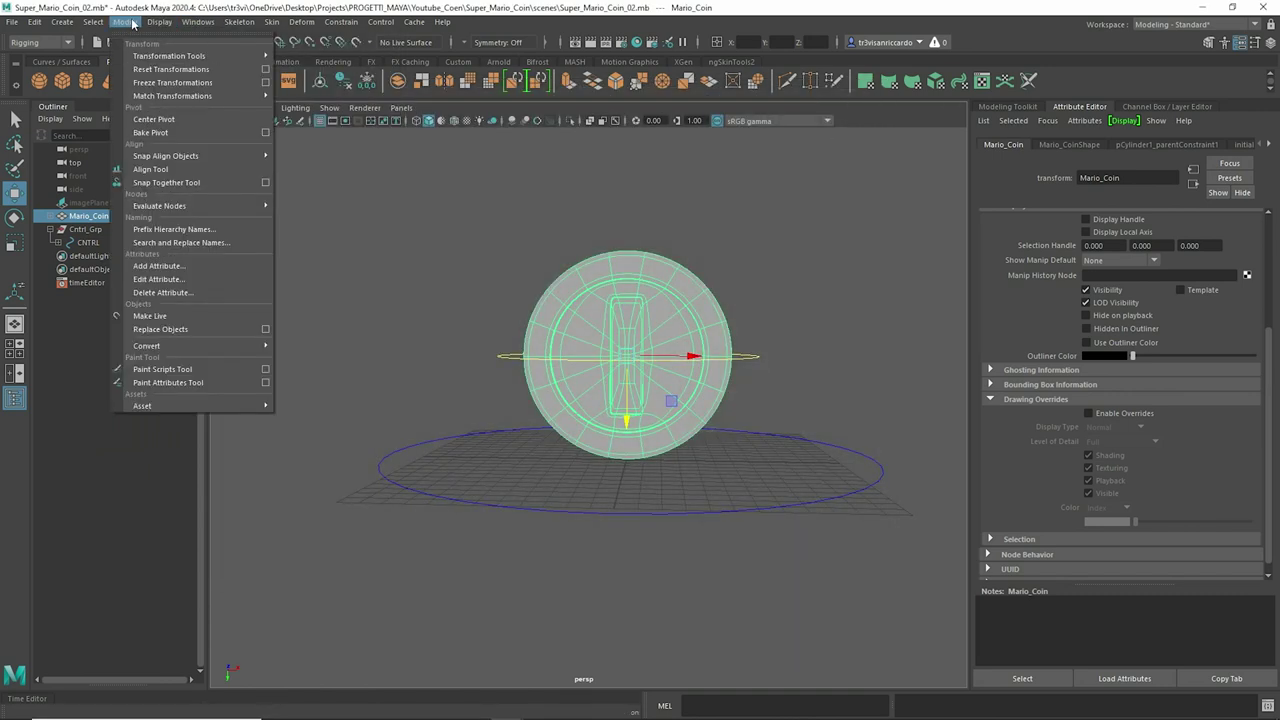
left_click(40, 42)
left_click(50, 30)
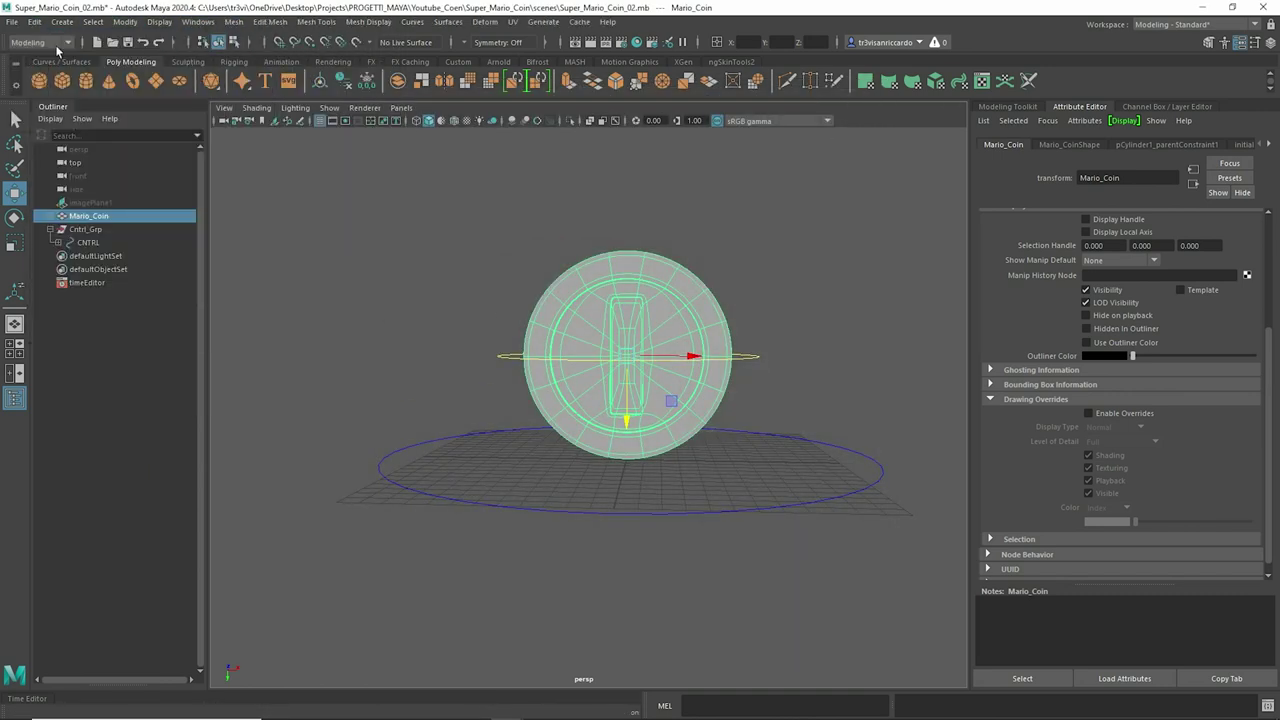
left_click(198, 21)
left_click(385, 236)
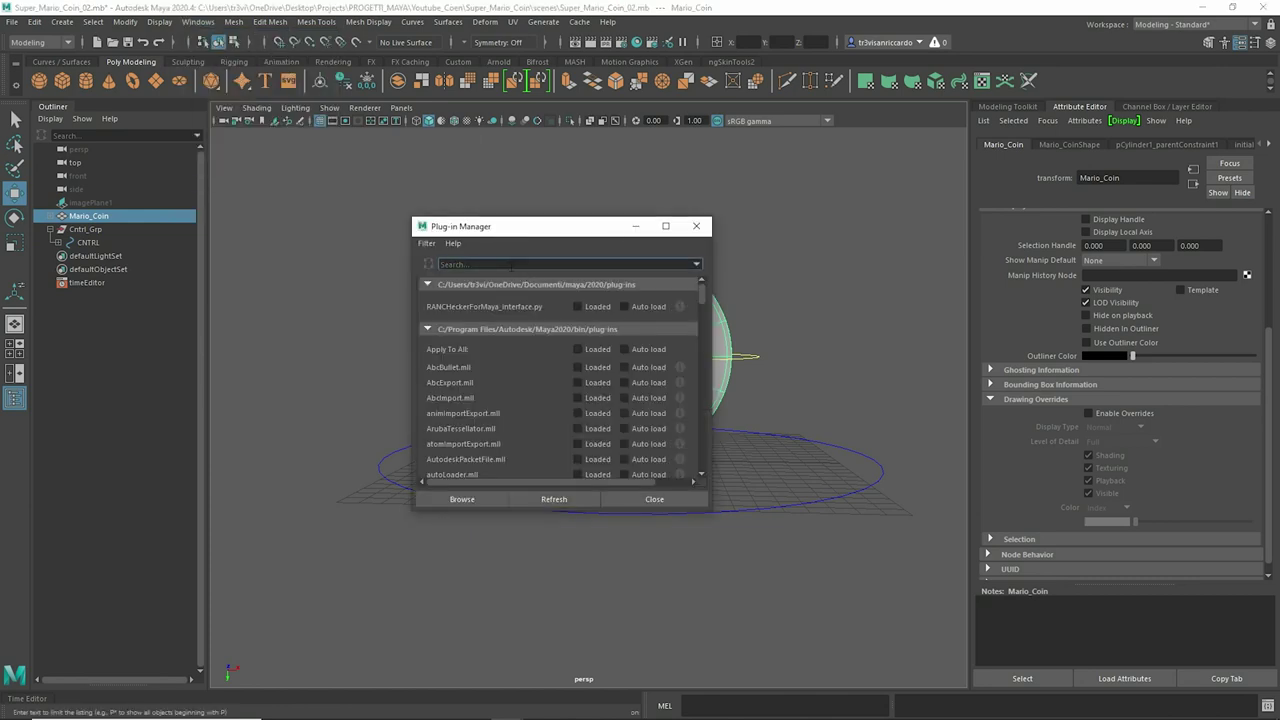
type("fbx")
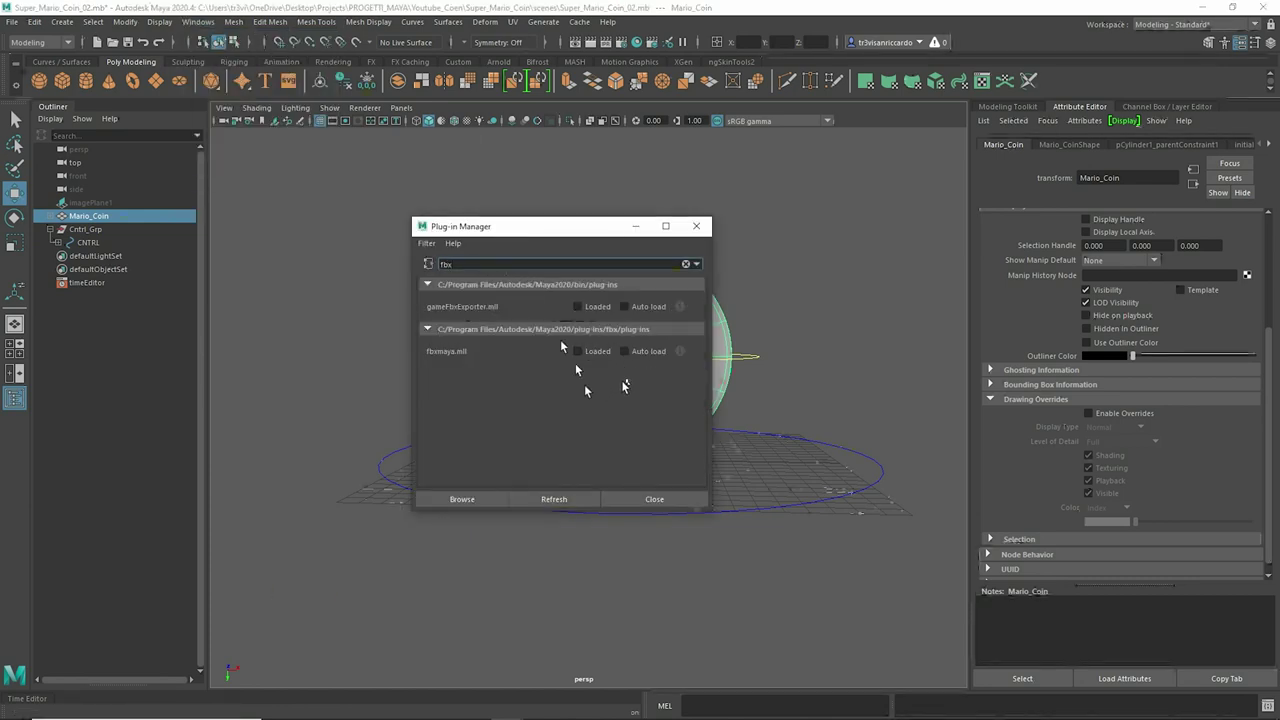
left_click(624, 351)
left_click(577, 351)
left_click(577, 306)
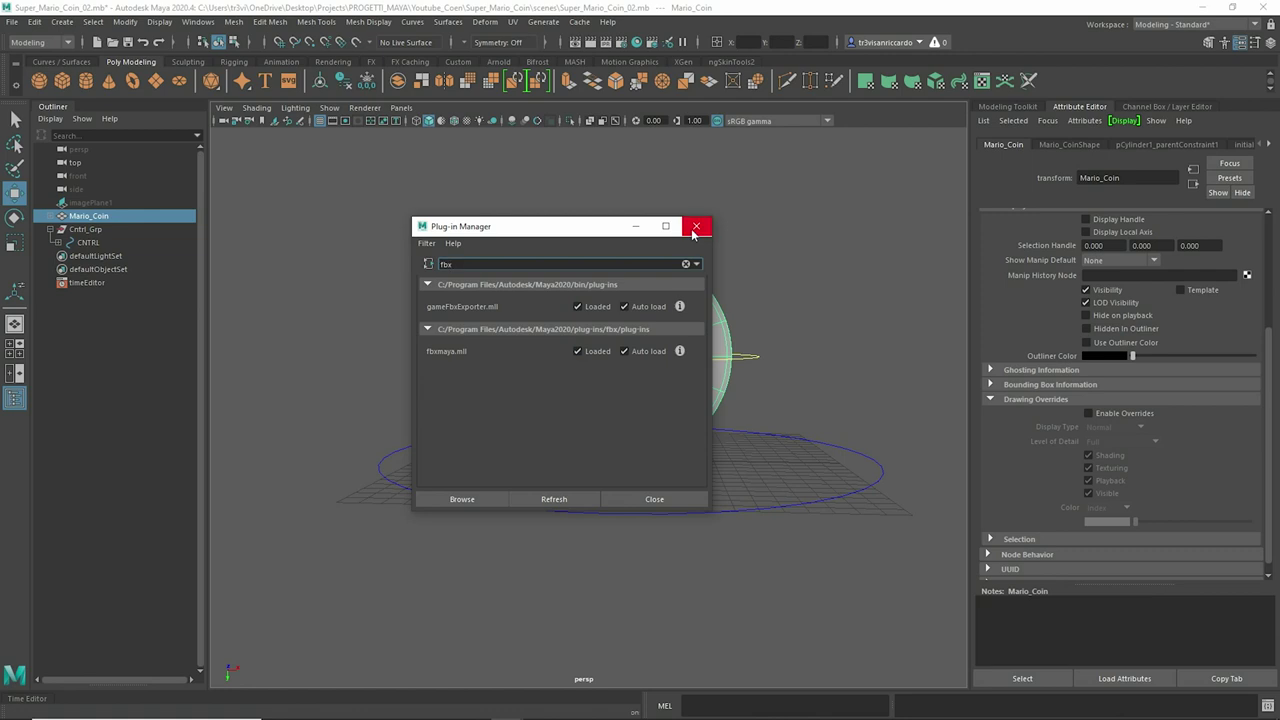
left_click(696, 228)
Step: Export the selected coin as an FBX file
left_click(12, 21)
left_click(116, 202)
left_click(331, 578)
left_click(335, 648)
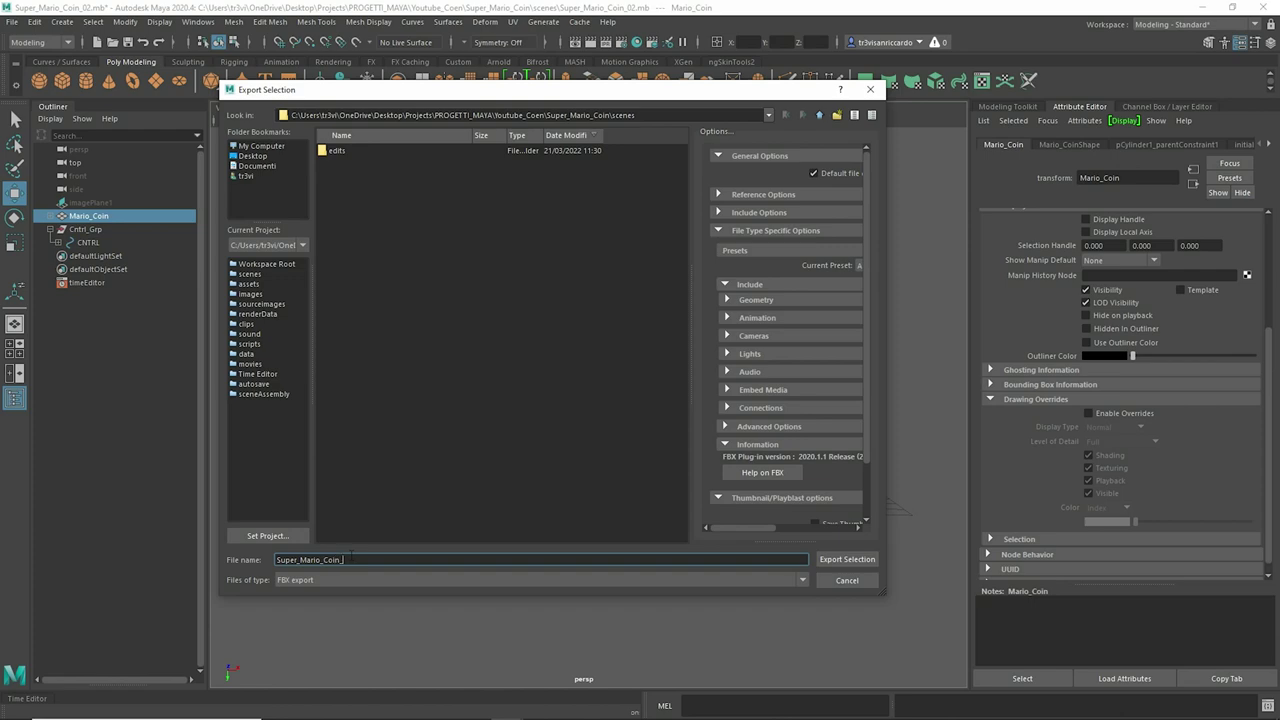
left_click(849, 560)
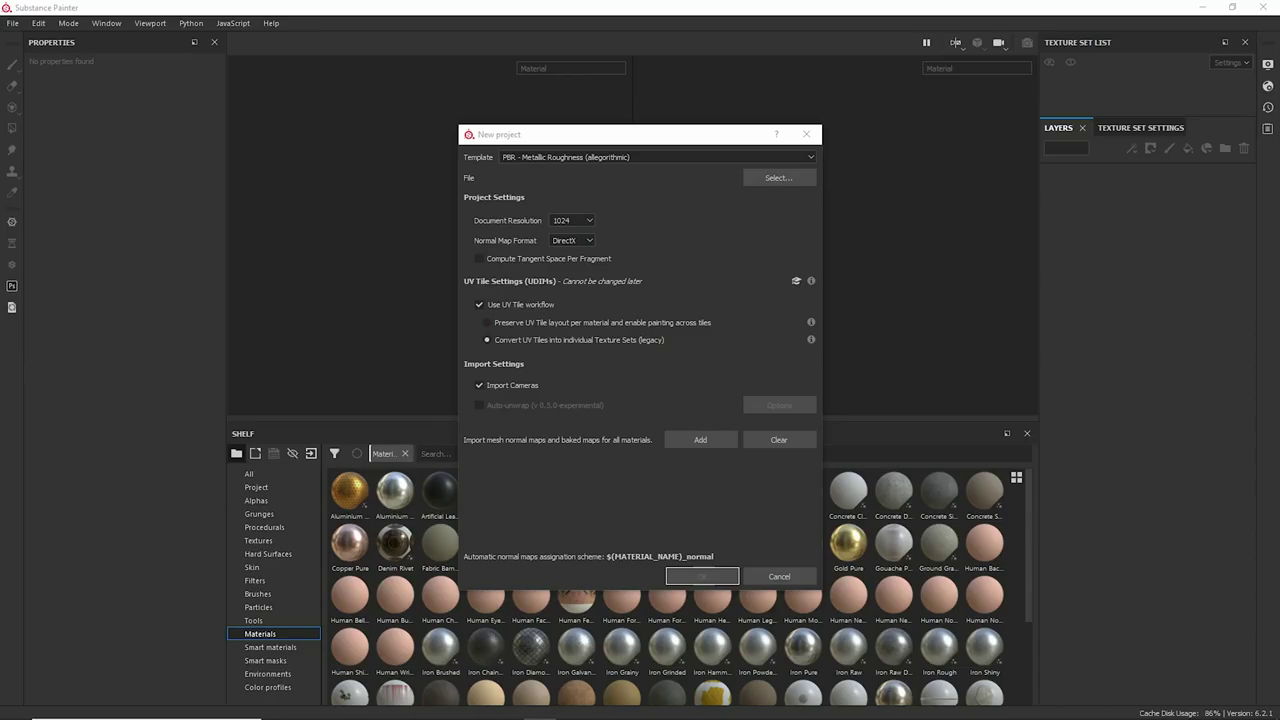
Step: Create the Substance Painter project from Super_Mario_Coin_Uv.fbx in the scenes folder
left_click(776, 180)
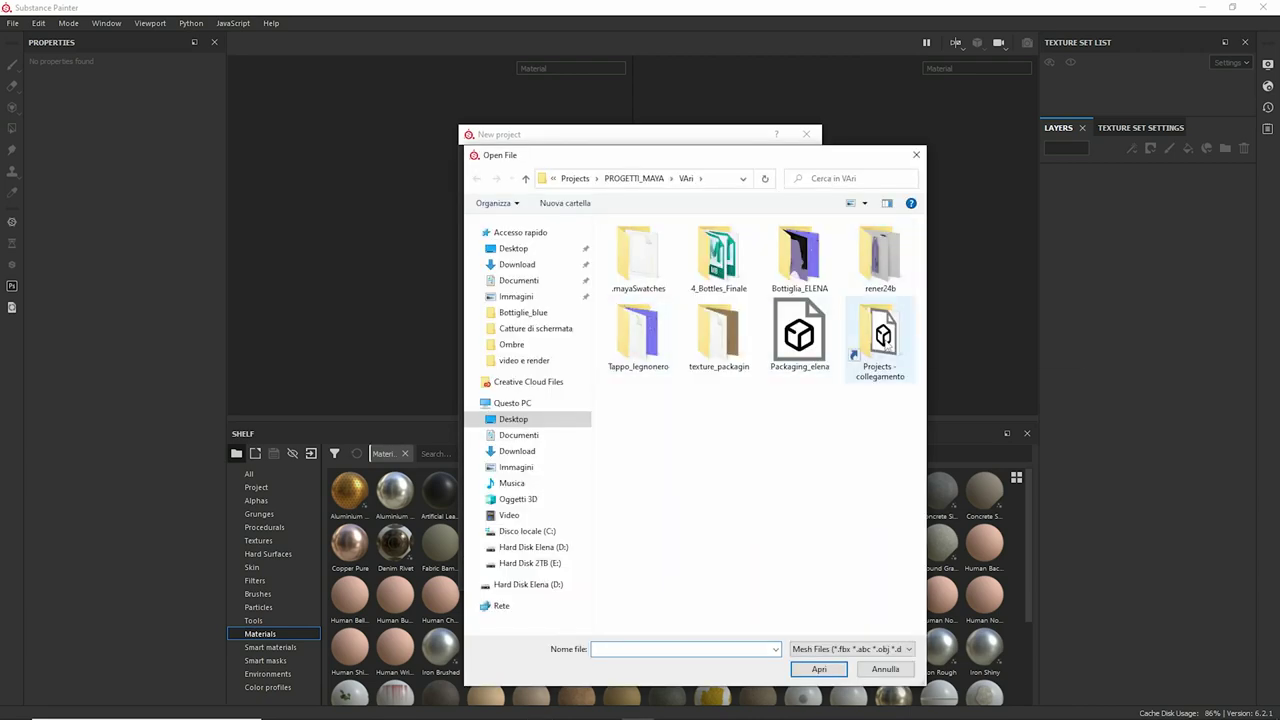
double_click(880, 340)
double_click(640, 243)
double_click(640, 298)
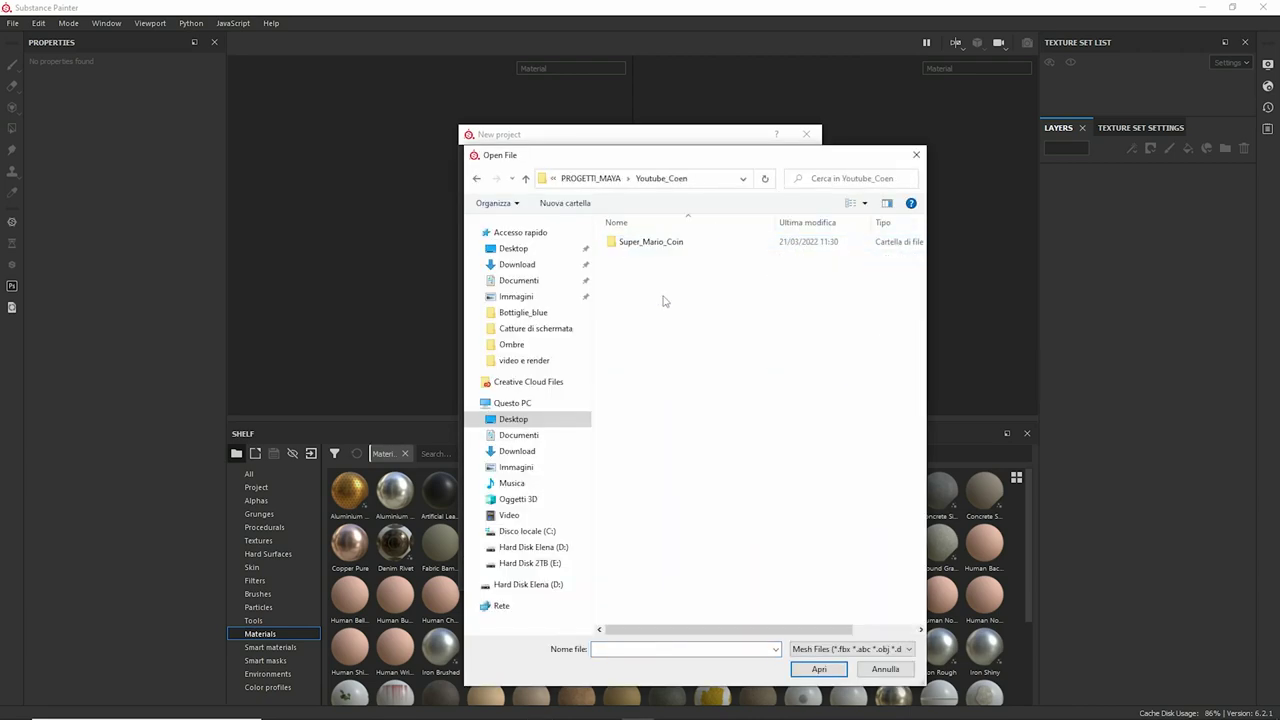
double_click(640, 242)
double_click(651, 368)
double_click(655, 257)
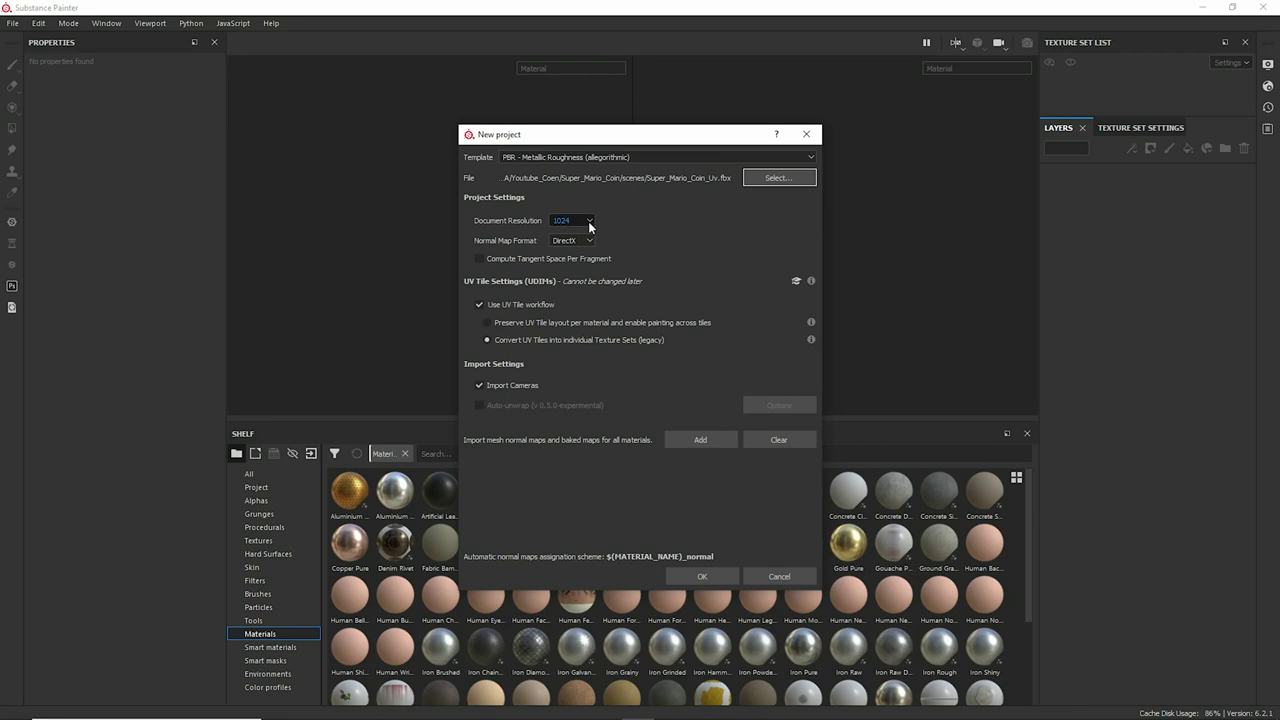
left_click(711, 576)
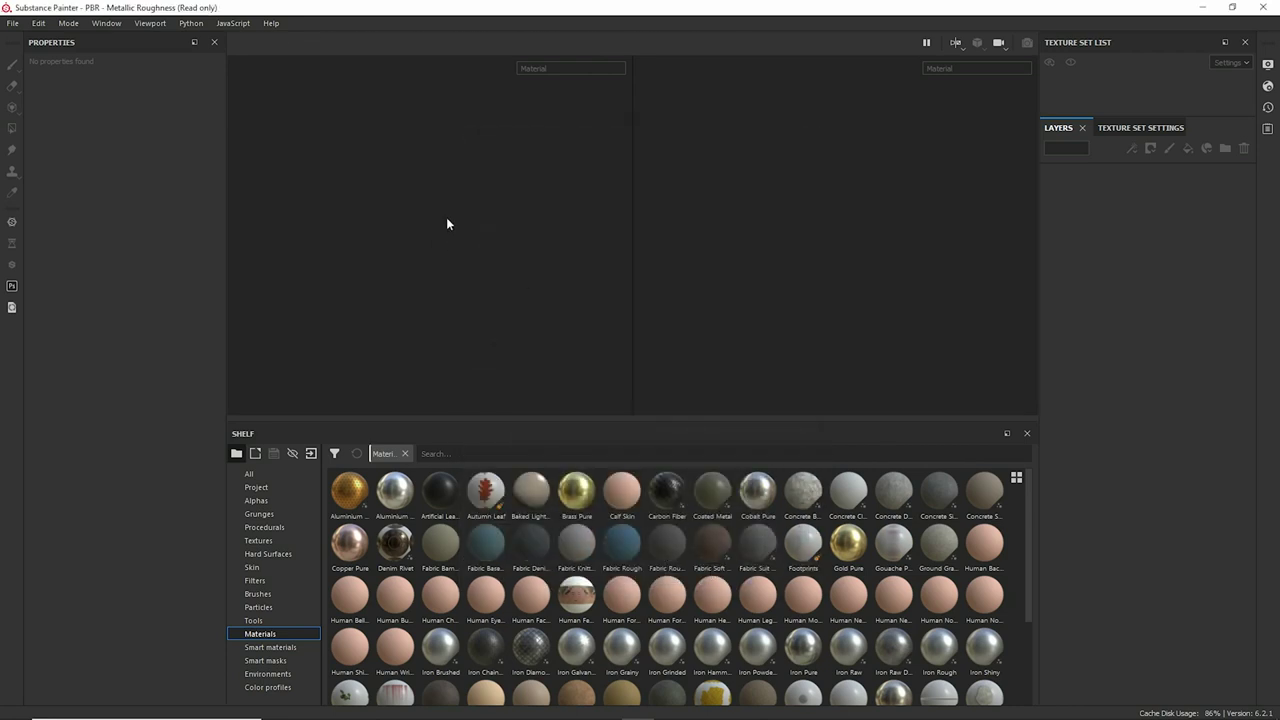
mouse_move(500, 229)
left_mouse_down("alt")
mouse_move(711, 229)
mouse_move(528, 157)
mouse_move(494, 218)
left_mouse_up("alt")
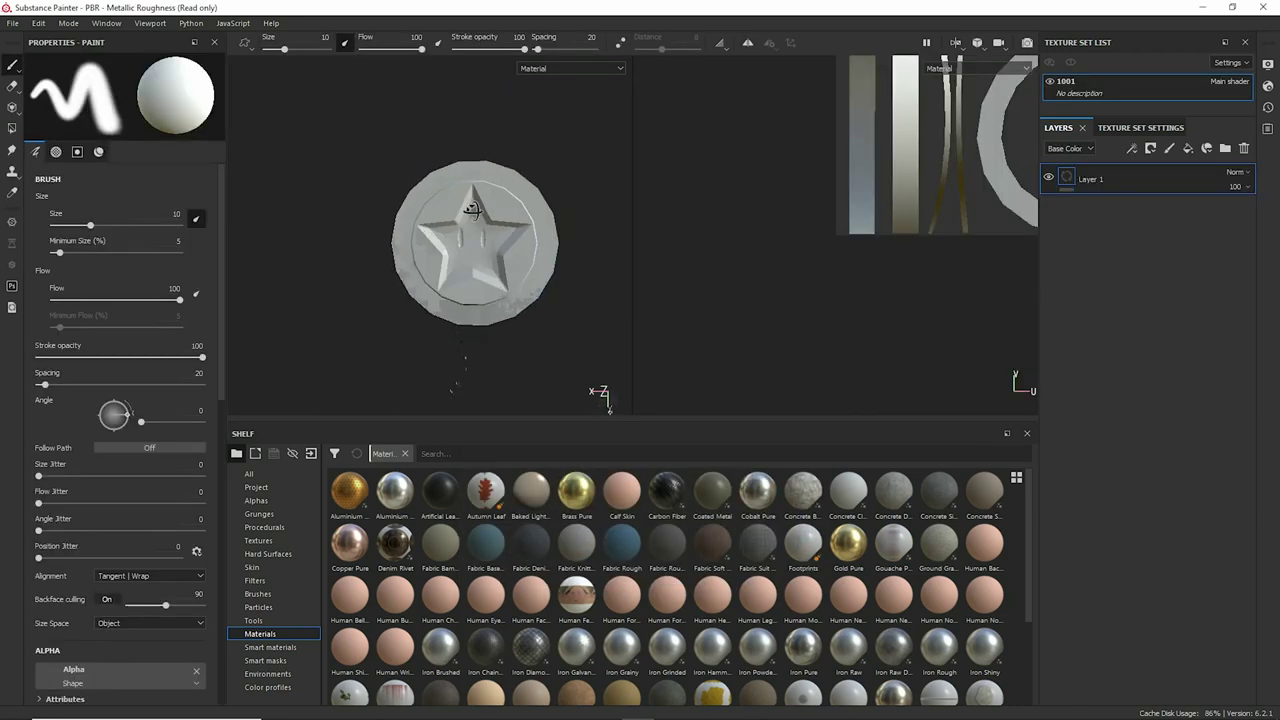
Step: Smooth the coin in Maya and re-export it over the existing coin FBX
key("alt+Tab")
mouse_move(449, 251)
left_mouse_down("alt")
mouse_move(634, 195)
mouse_move(692, 268)
left_mouse_up("alt")
left_click(1155, 112)
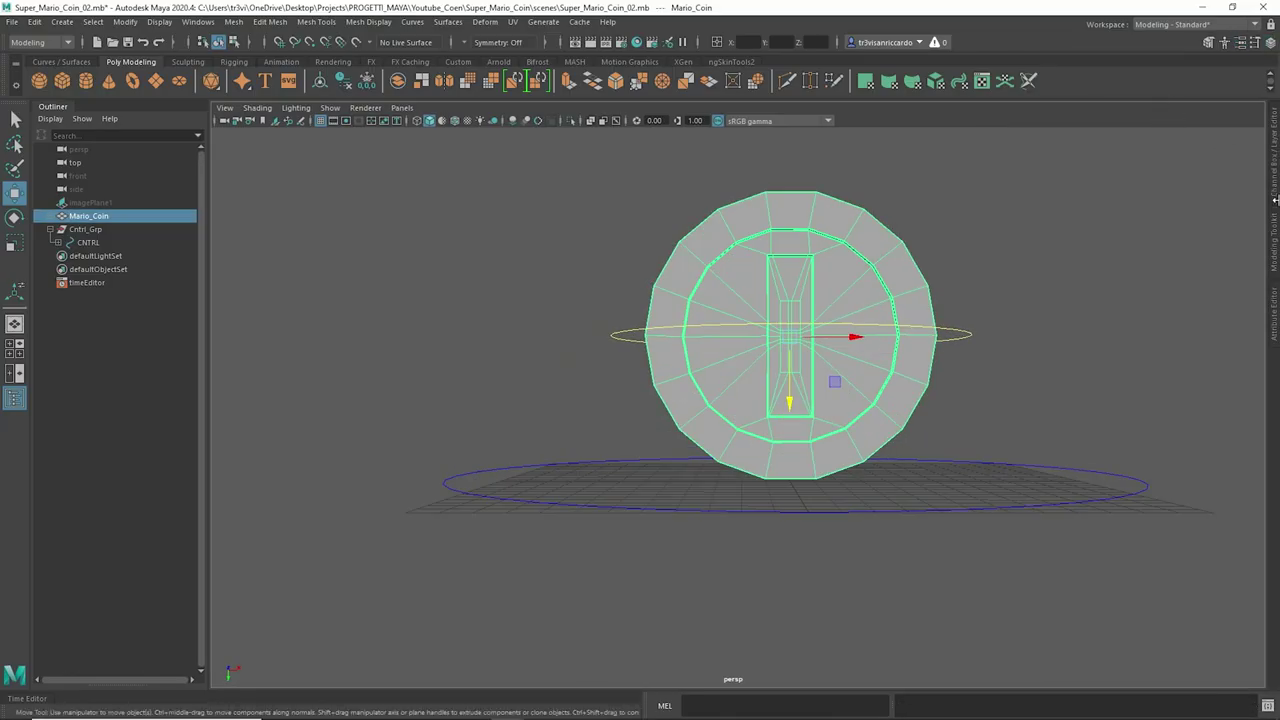
left_click(1276, 238)
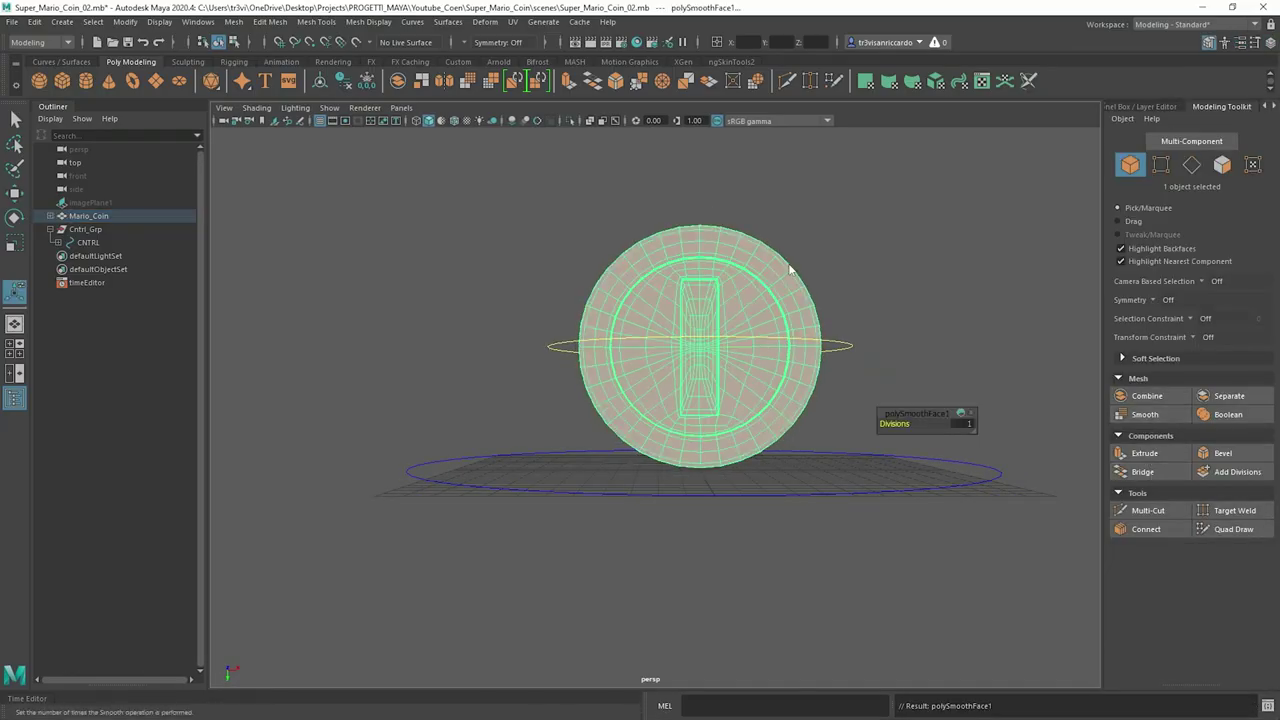
left_click(12, 21)
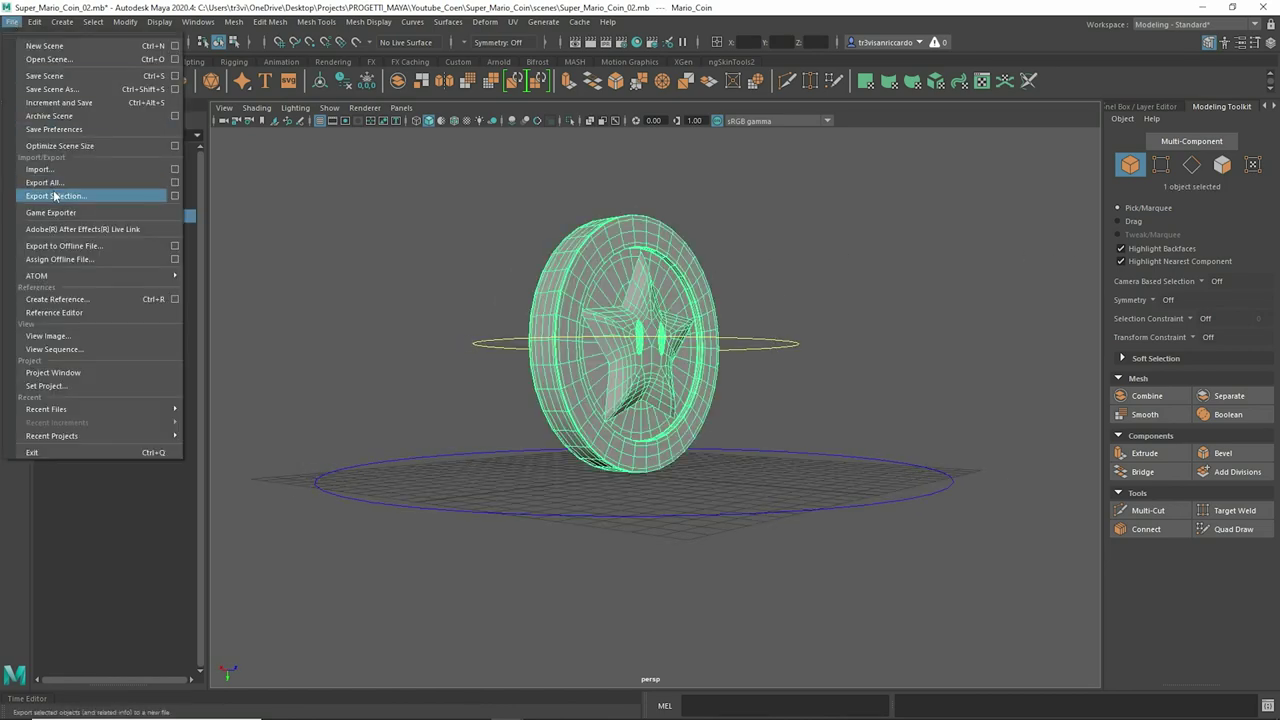
left_click(60, 193)
double_click(399, 152)
left_click(521, 362)
key("alt+Tab")
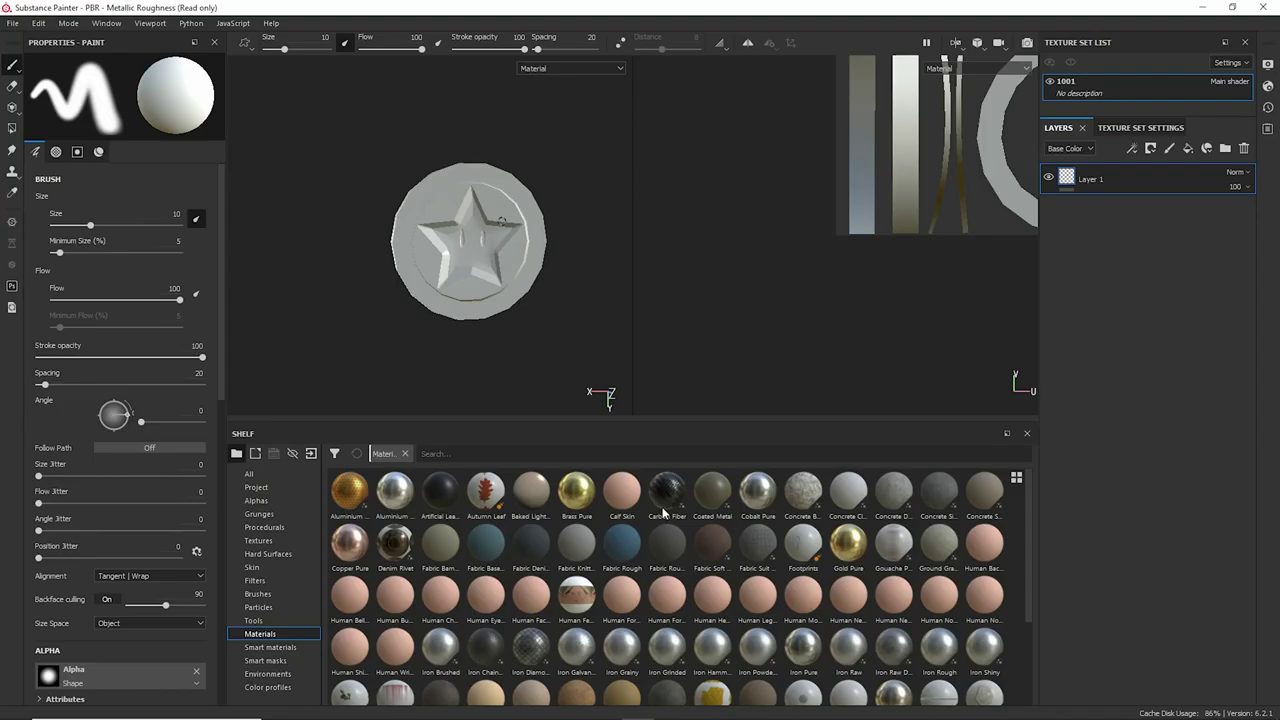
Step: Reload the updated Super_Mario_Coin_Uv.fbx mesh through Project configuration
left_click(40, 23)
left_click(75, 66)
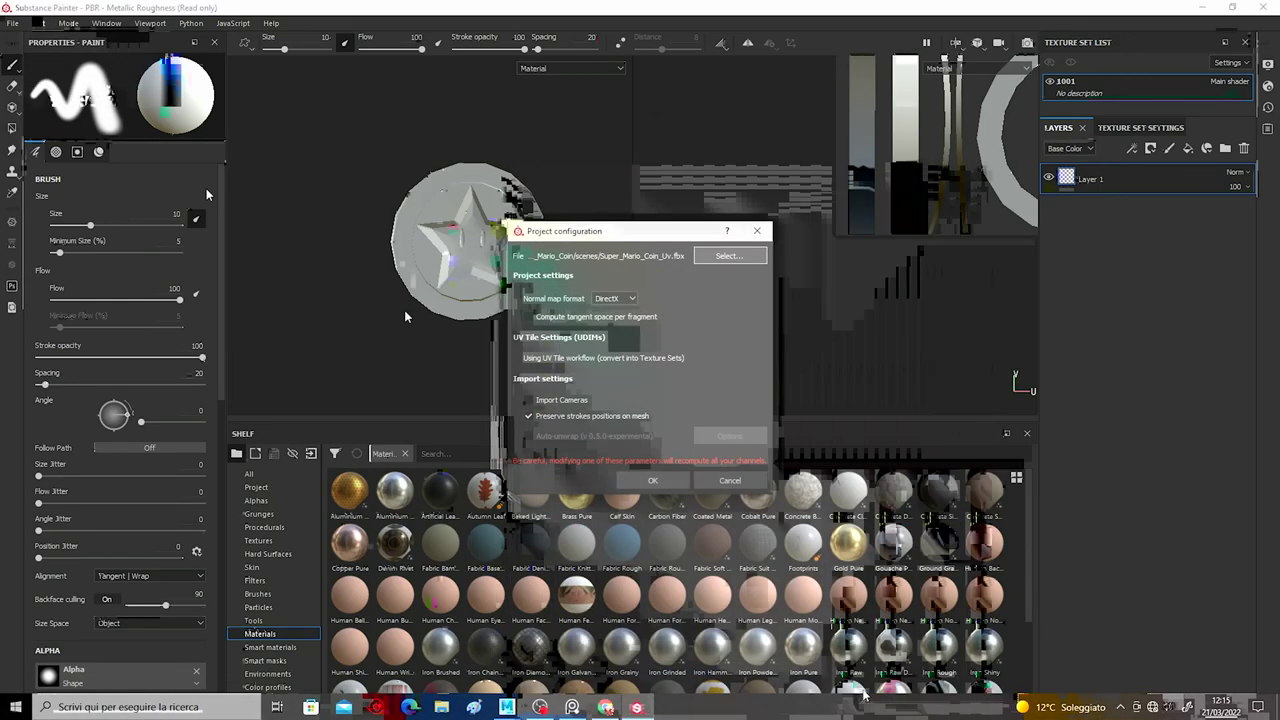
left_click(655, 482)
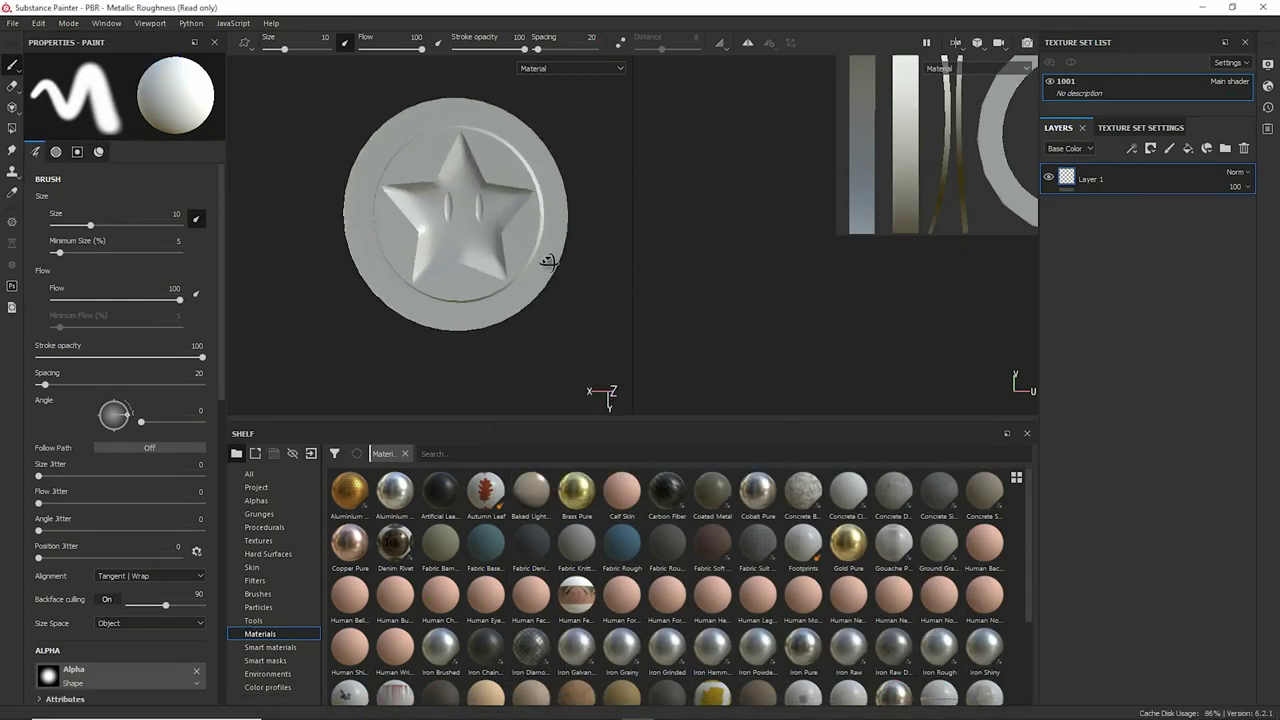
Step: Open the mesh-map baking settings from Texture Set Settings with a 2048 output size
left_click(1122, 127)
left_click(1198, 542)
left_click(660, 182)
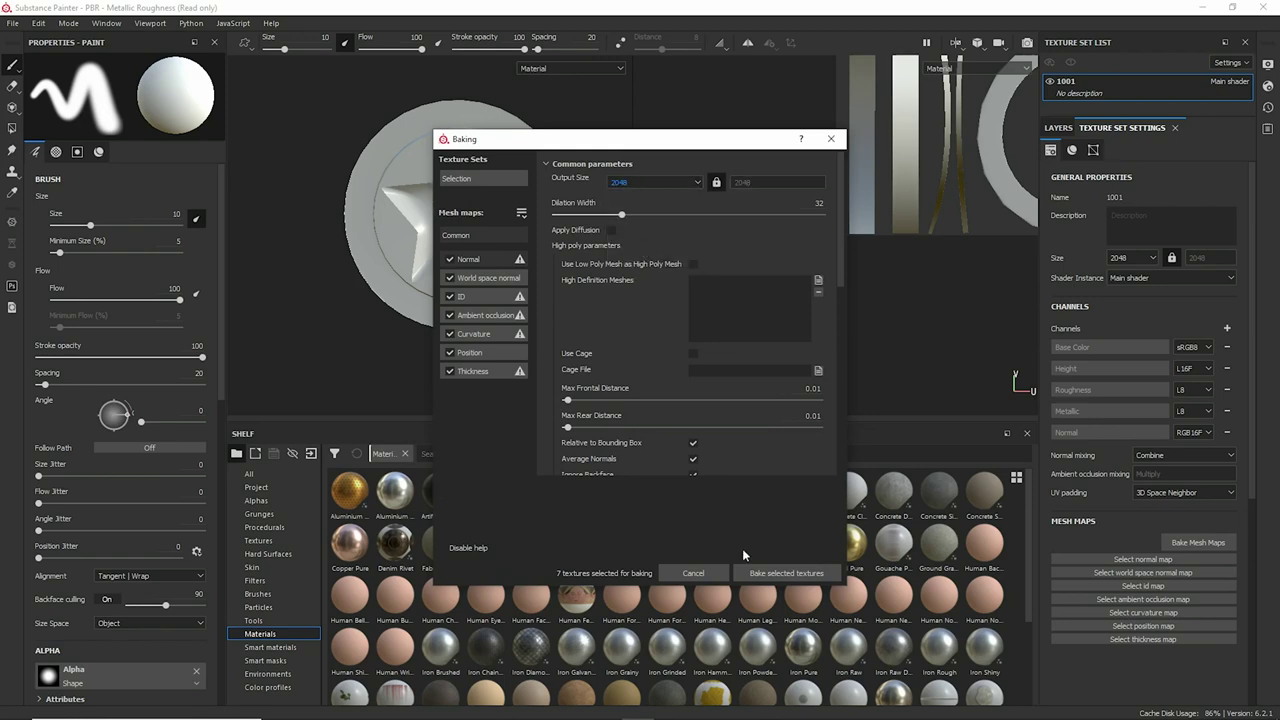
Step: Bake the mesh maps and drag the Gold Damaged smart material onto the coin
left_click(768, 573)
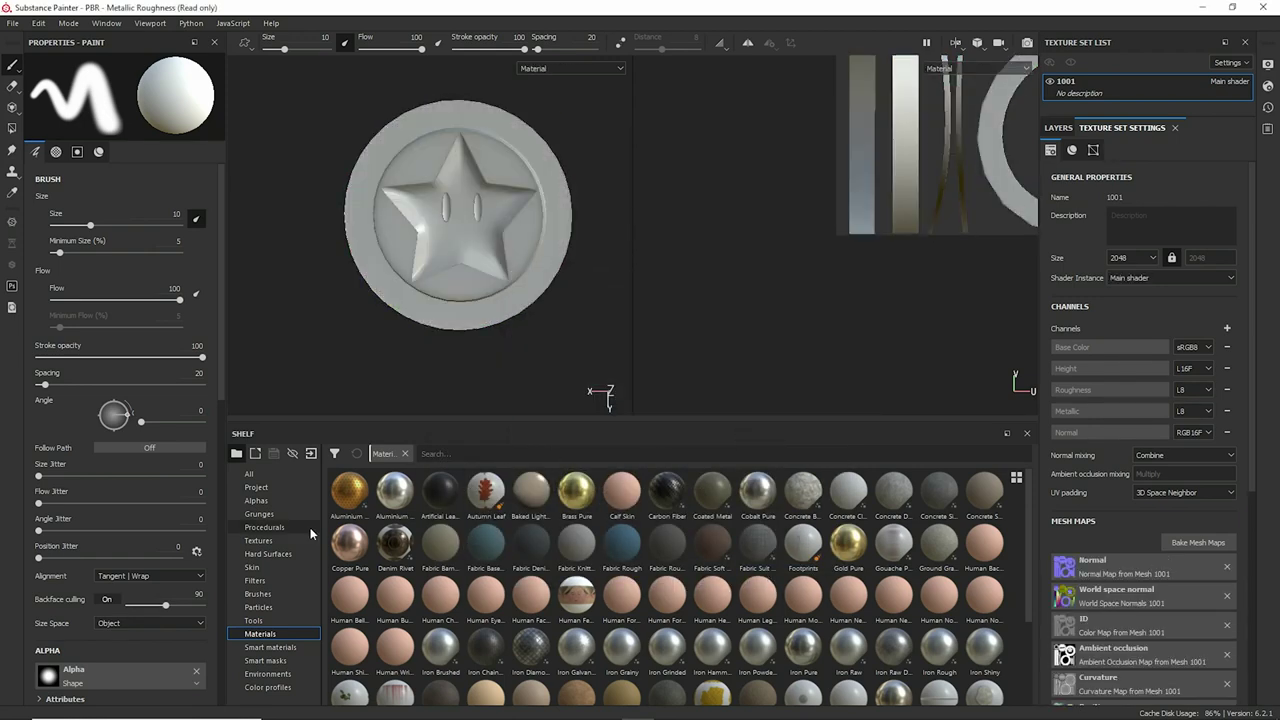
left_click(267, 674)
left_click(289, 650)
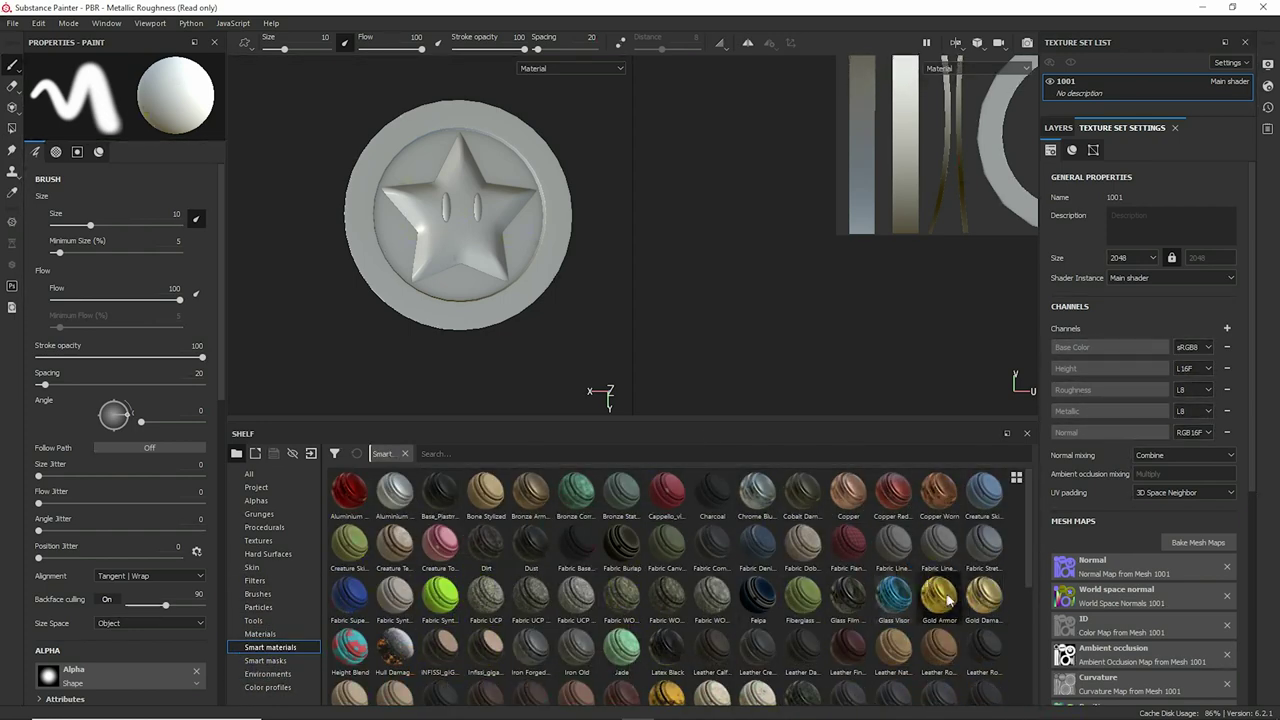
mouse_move(983, 596)
left_mouse_down()
mouse_move(493, 263)
mouse_move(377, 229)
mouse_move(423, 200)
left_mouse_up()
Step: Set the Smooth Edges layer's roughness to 0.0936
left_click(1058, 127)
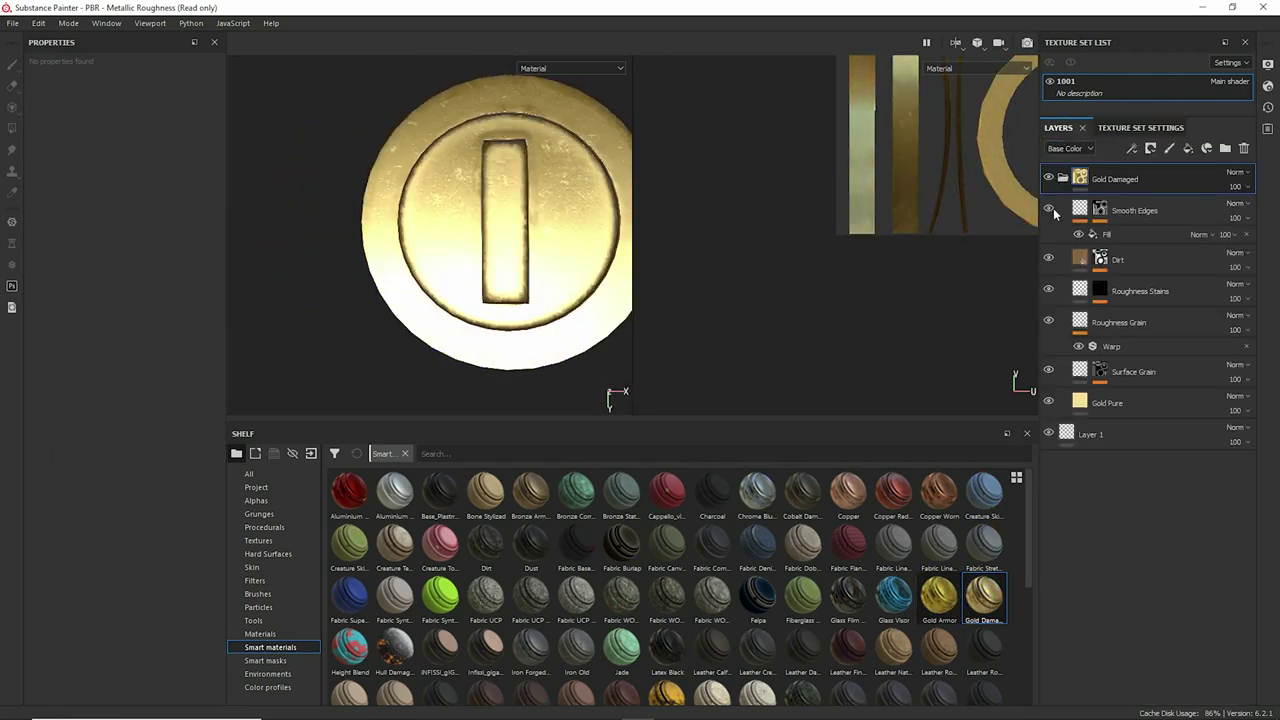
left_click(1100, 234)
scroll(781, 231, "down", 2)
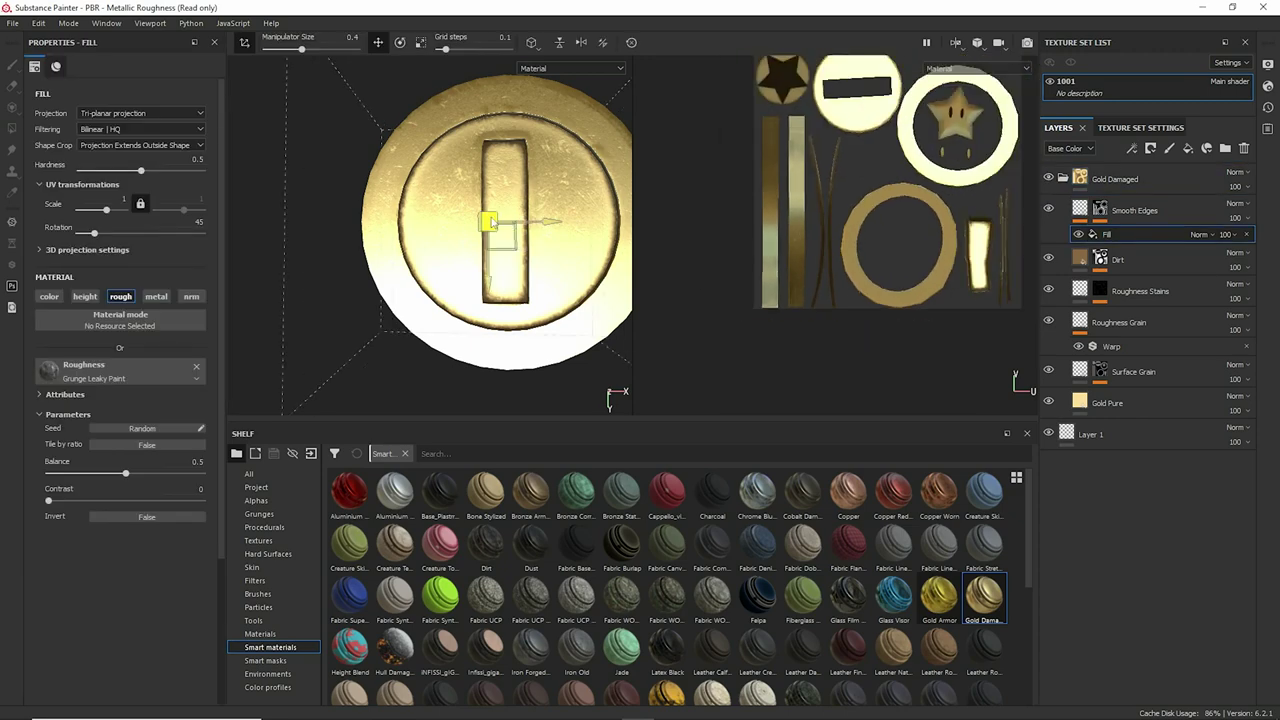
left_click(1134, 210)
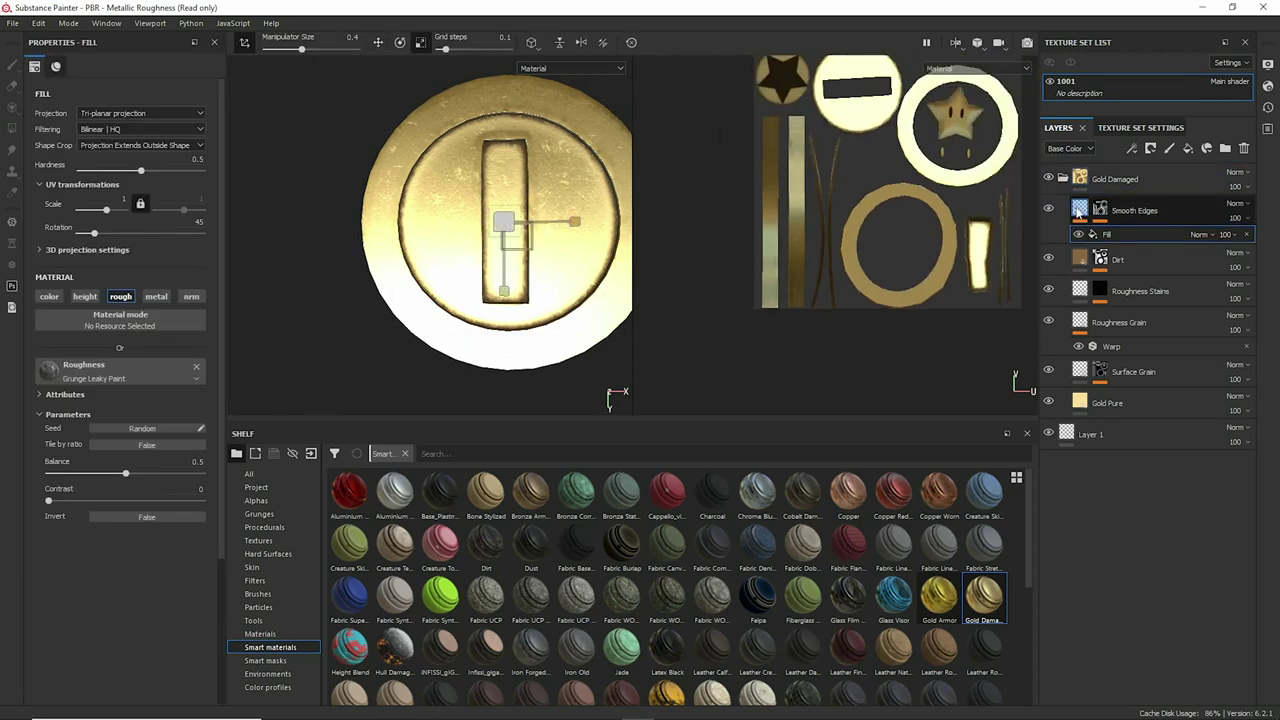
left_click_drag(46, 438, 50, 441)
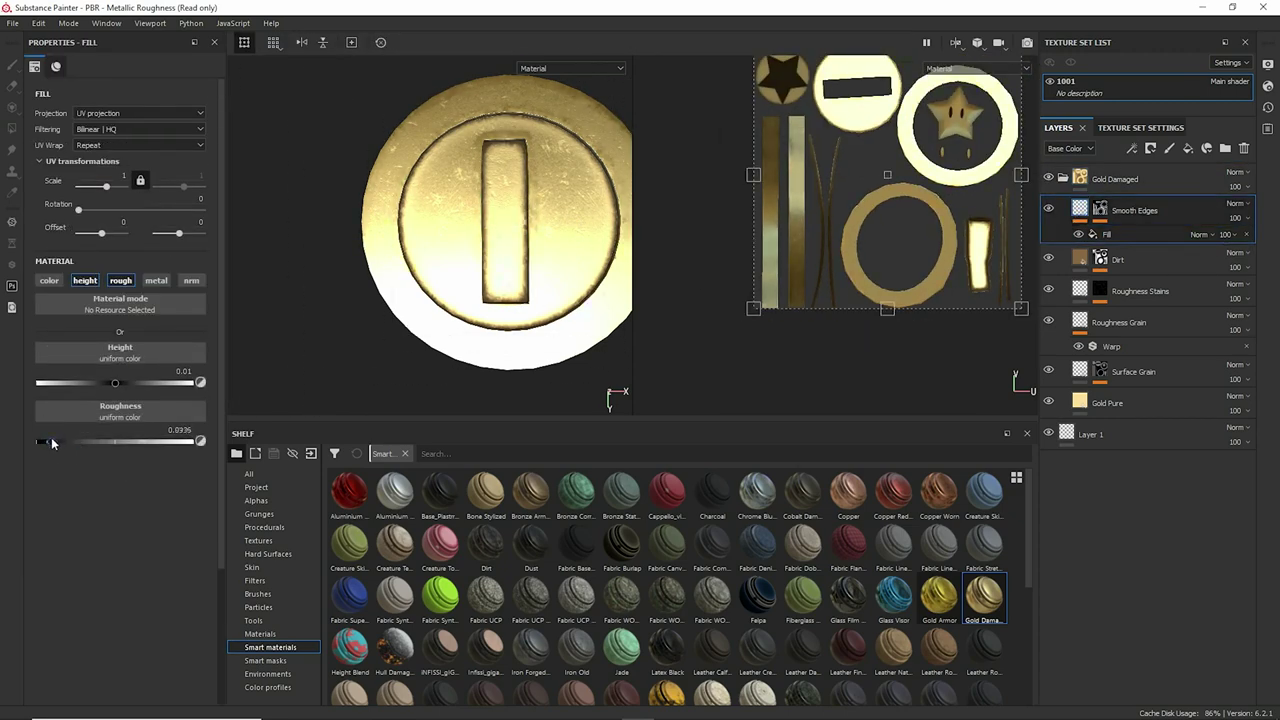
left_click_drag(420, 300, 467, 277, "alt")
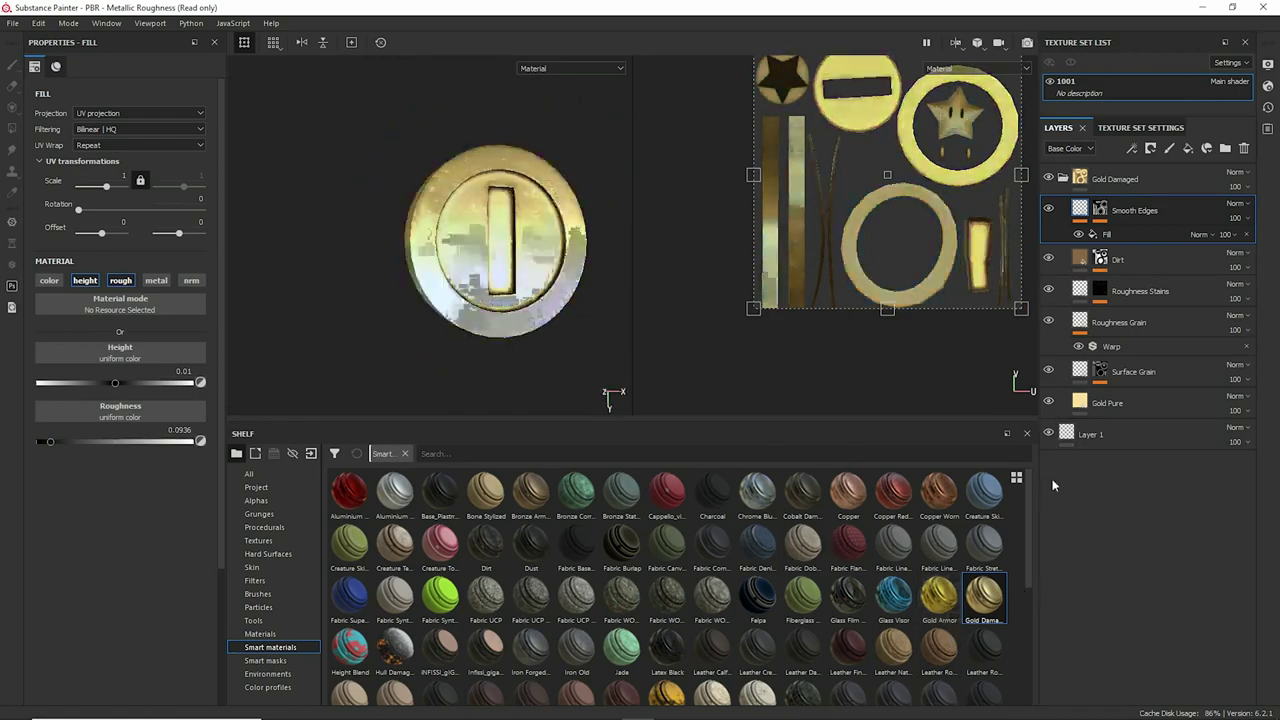
Step: Add the Gold Armor smart material to the coin above Gold Damaged
left_click(260, 634)
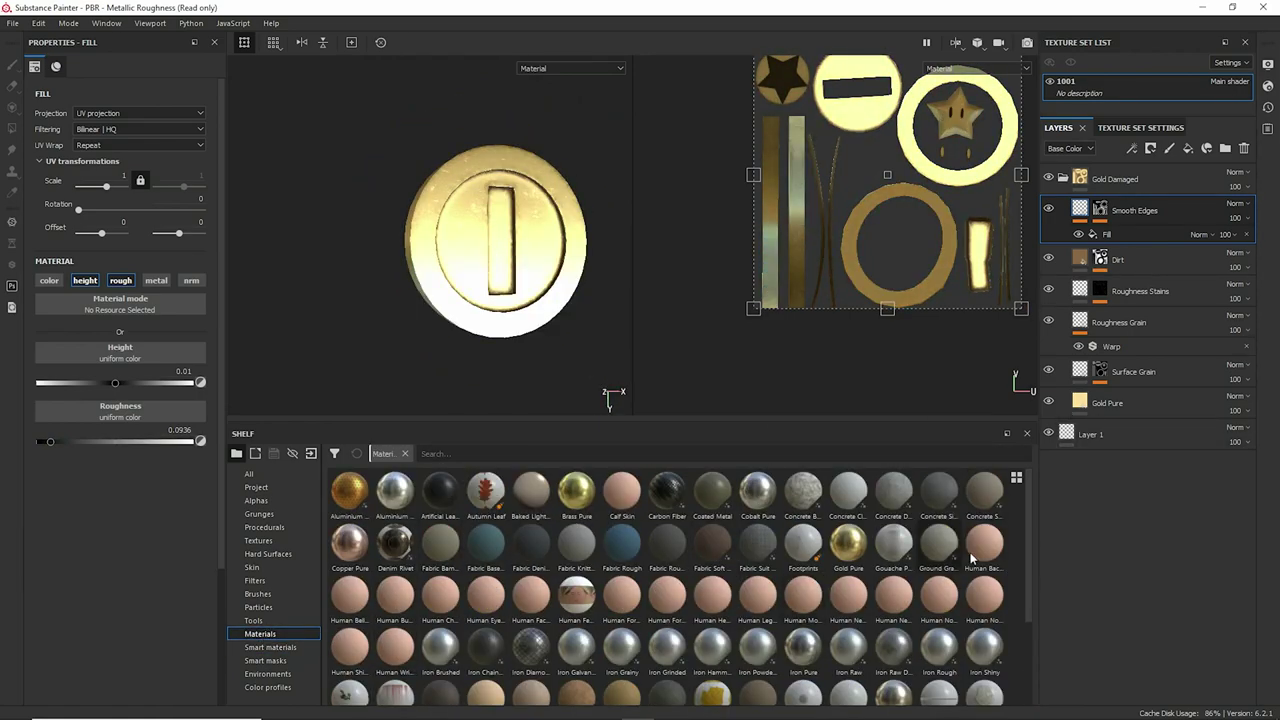
scroll(1028, 570, "down", 5)
left_click(270, 647)
left_click_drag(939, 495, 1050, 190)
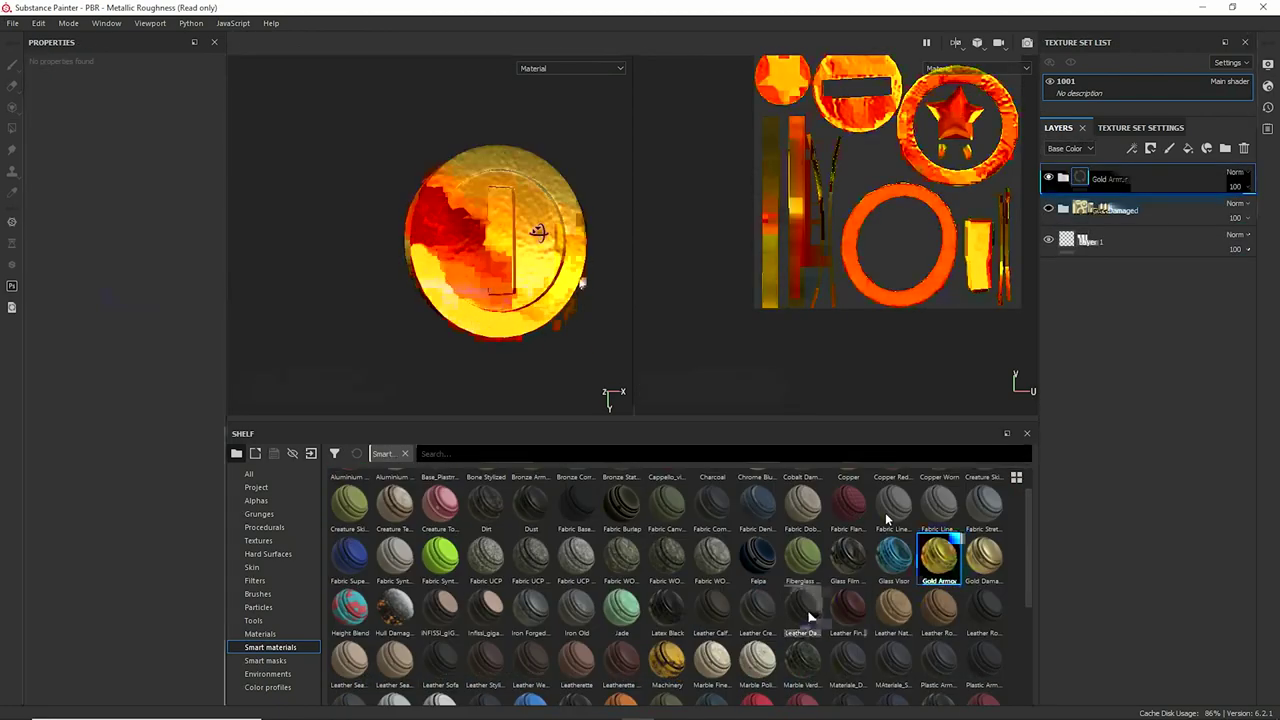
Step: Toggle the Gold Armor sublayers' visibility to compare the coin's gold look
left_click(1135, 210)
scroll(520, 212, "up", 3)
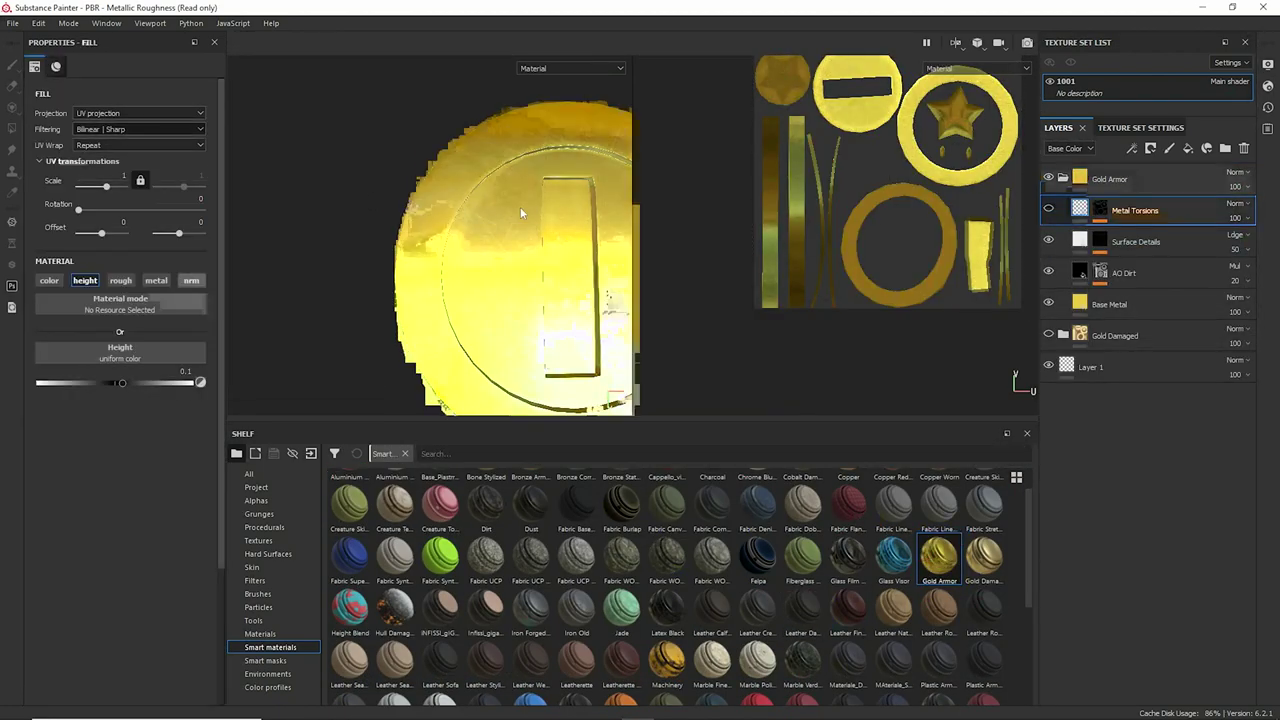
scroll(520, 212, "down", 2)
left_click_drag(423, 200, 556, 229, "alt")
scroll(556, 229, "down", 2)
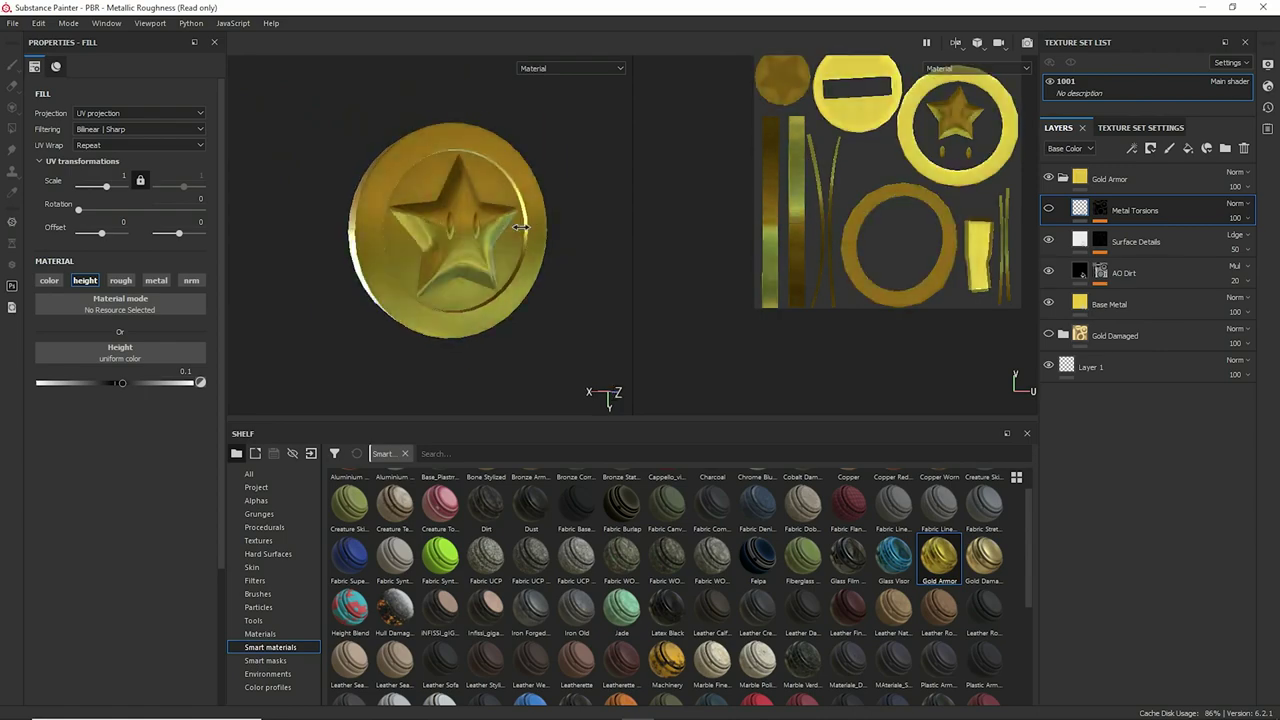
left_click(1048, 208)
left_click(1048, 239)
left_click(1048, 270)
left_click(1048, 302)
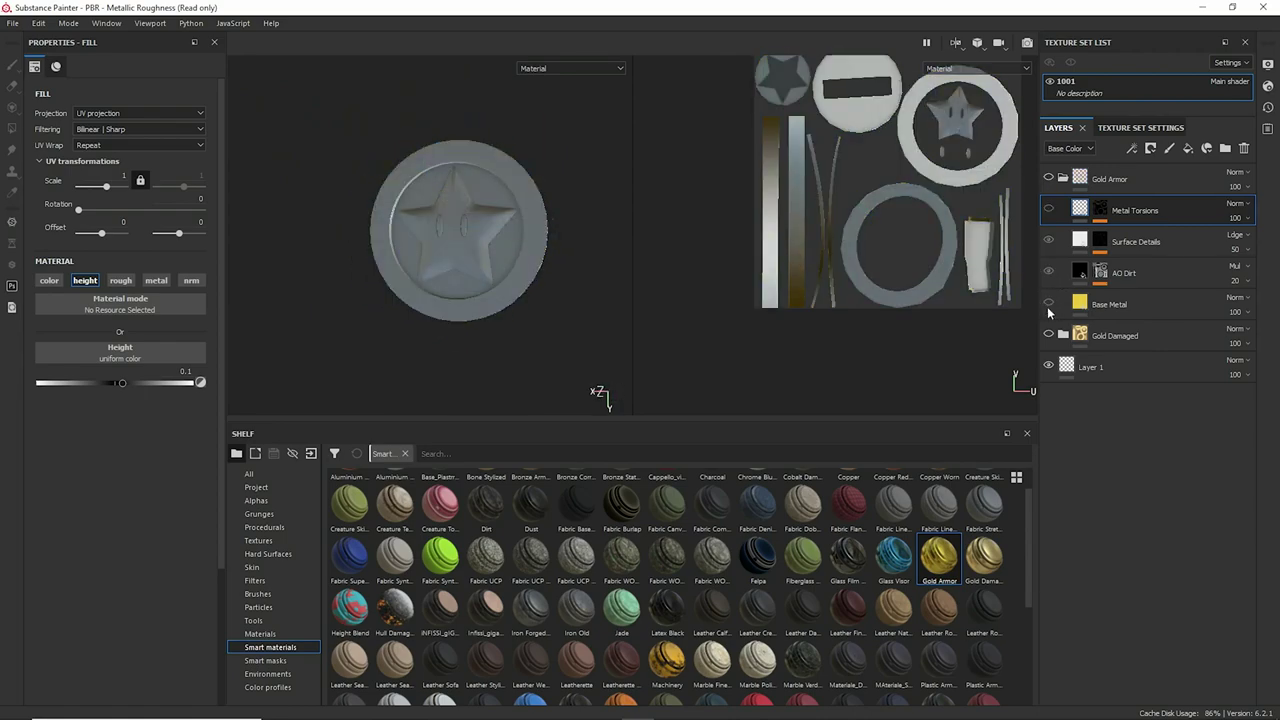
left_click(1048, 302)
mouse_move(421, 229)
right_mouse_down("shift")
mouse_move(396, 219)
mouse_move(449, 218)
right_mouse_up("shift")
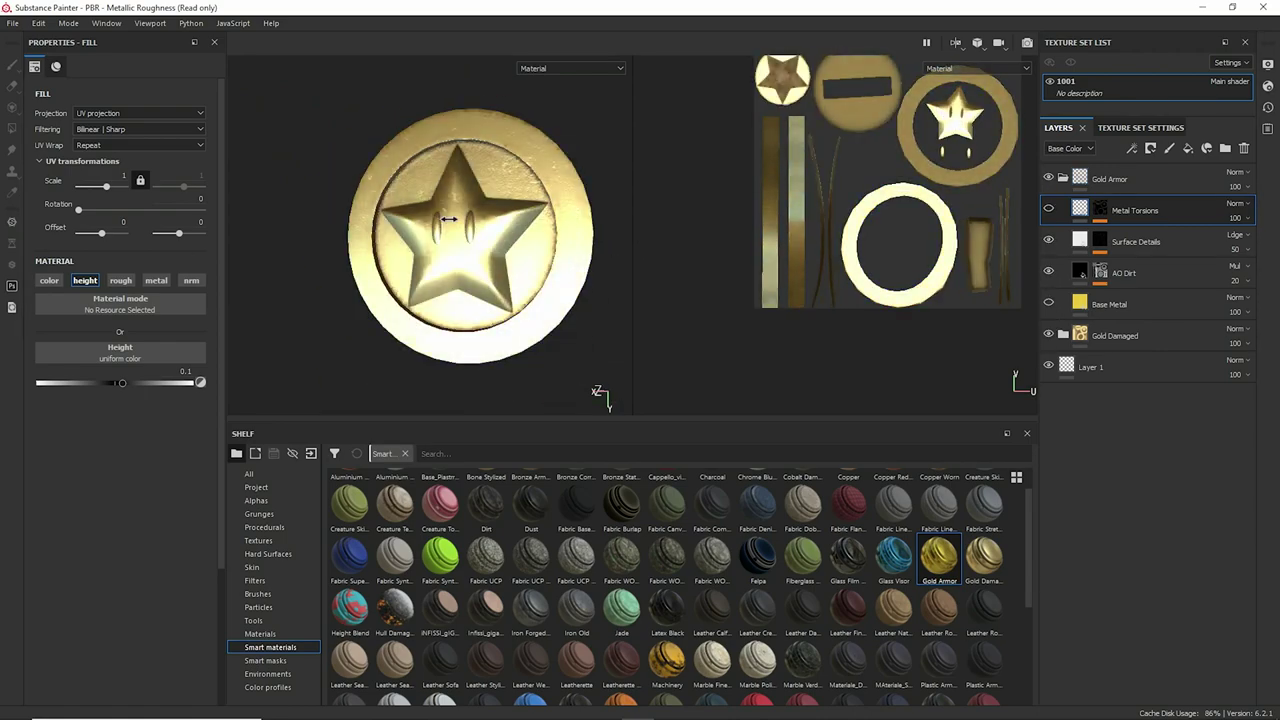
left_click_drag(449, 218, 500, 225, "alt")
Step: Set the Gold Damaged folder's blend mode to Soft light
left_click(1240, 330)
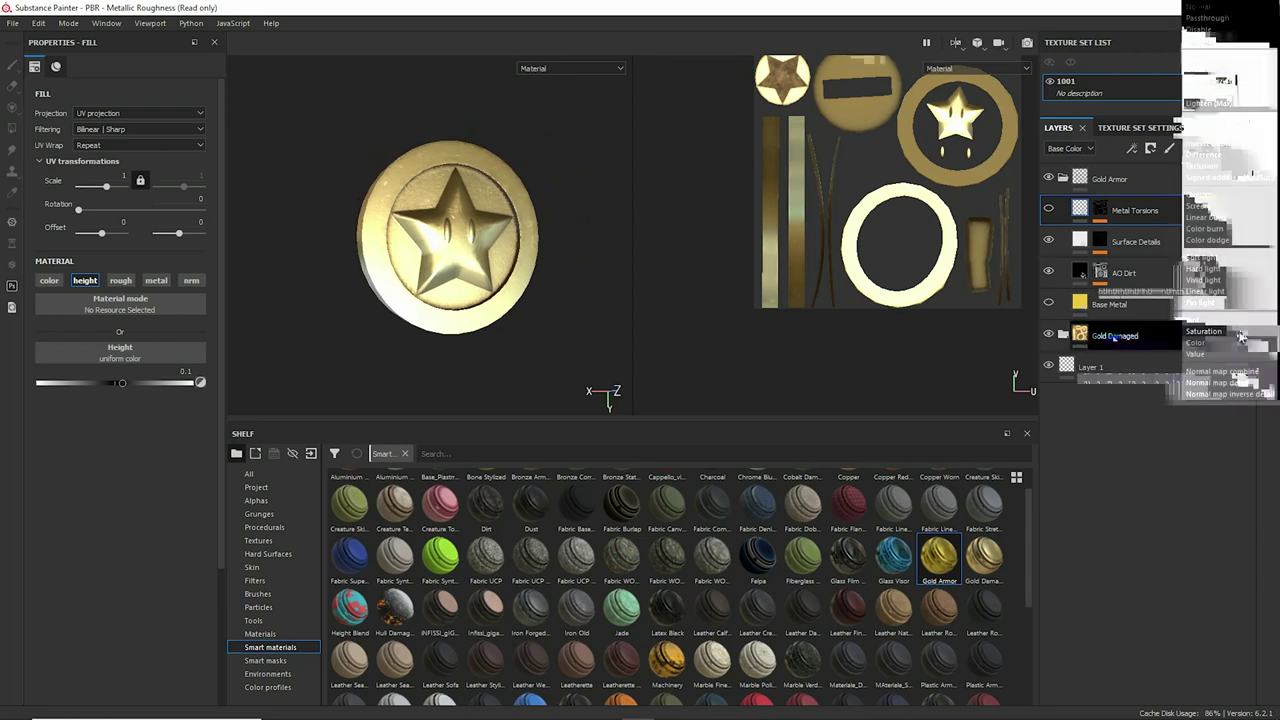
left_click(1136, 263)
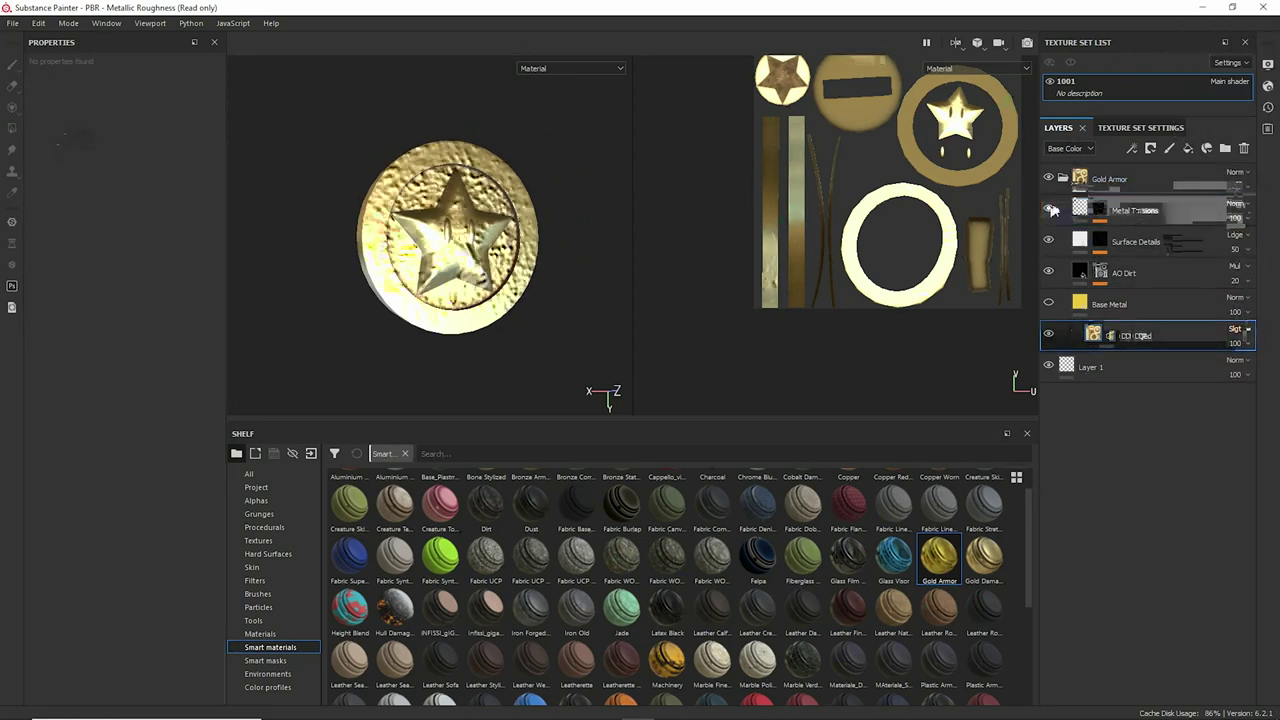
left_click(1075, 335)
scroll(627, 268, "up", 3)
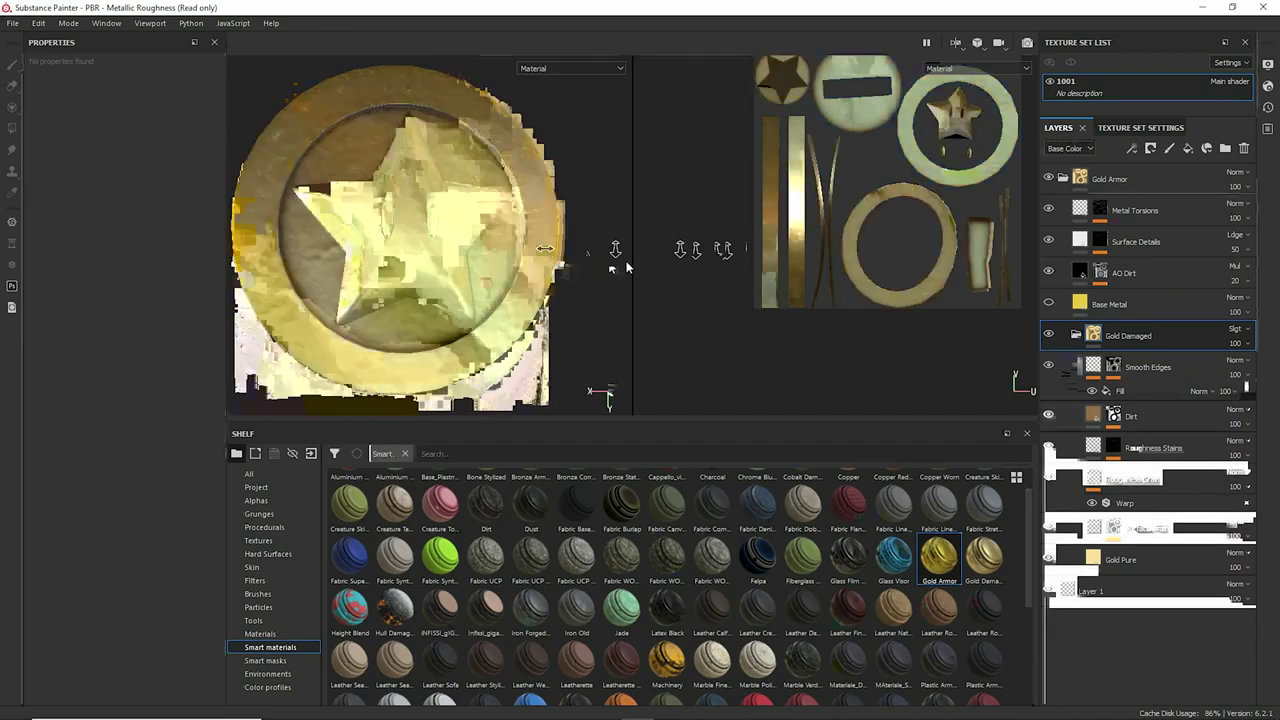
Step: Drag the Gold Damaged folder above Gold Armor to the top of the stack
left_click(1150, 480)
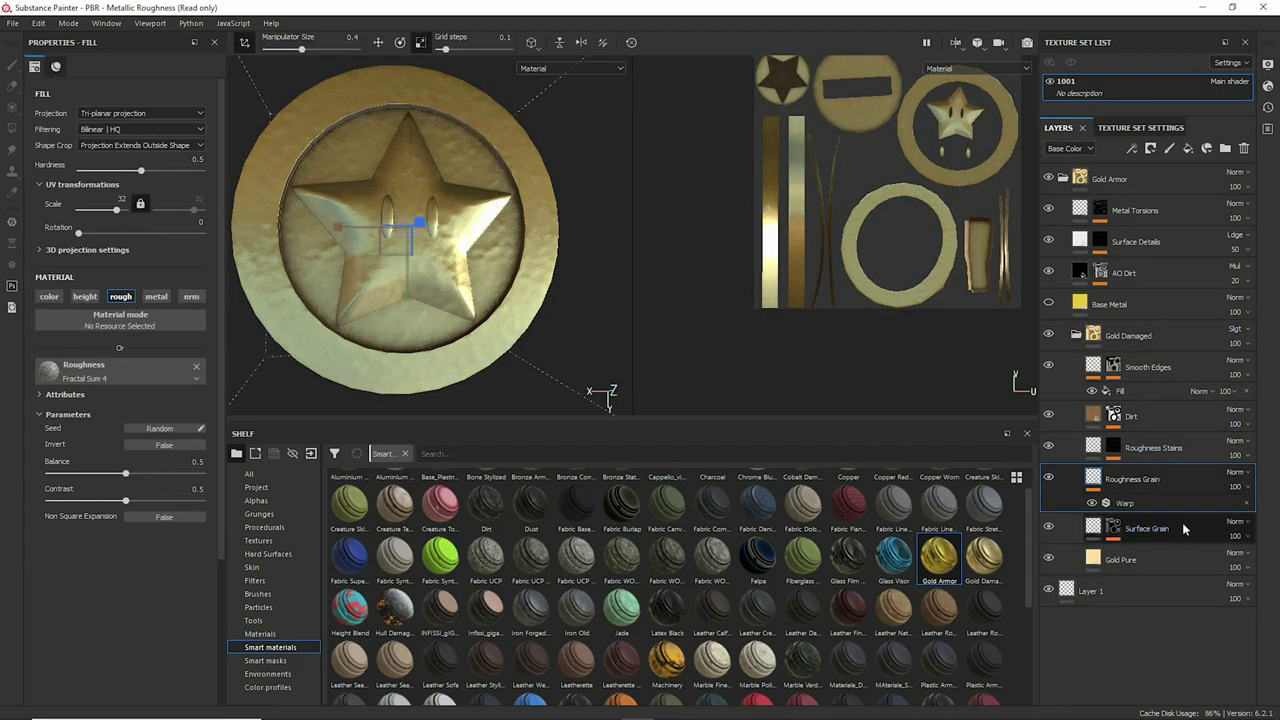
left_click(1140, 368)
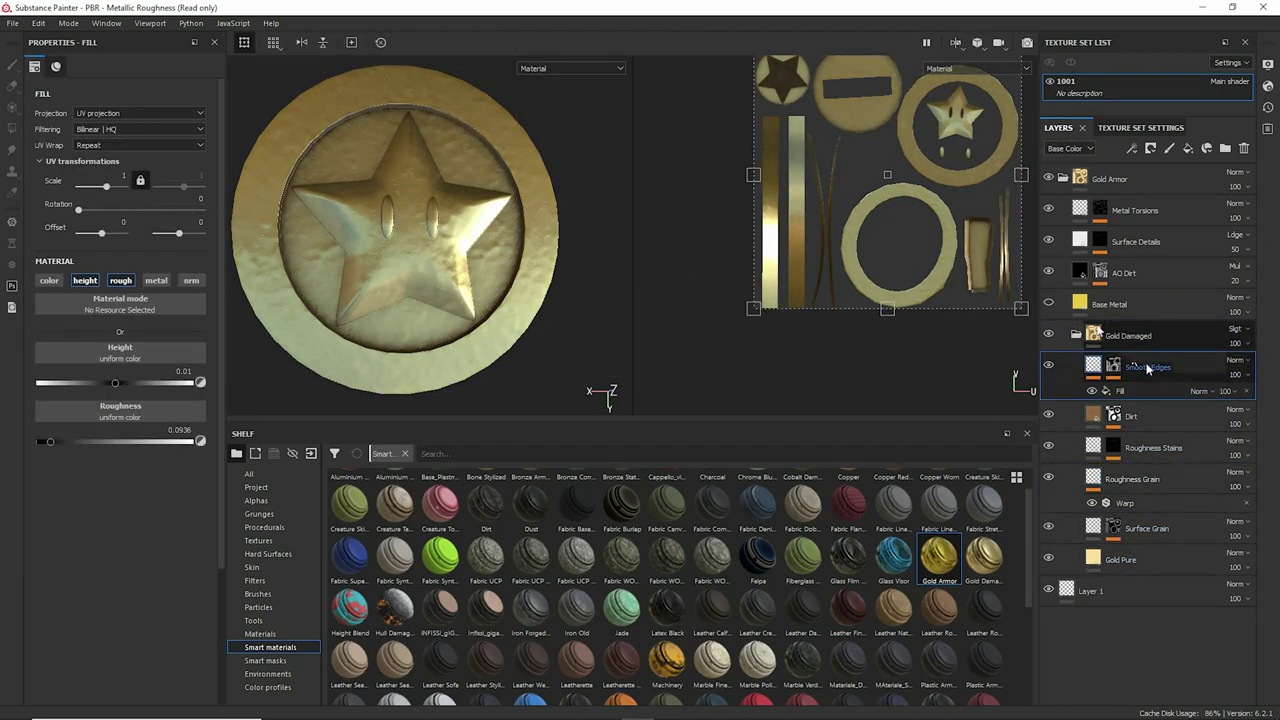
left_click_drag(1128, 336, 1114, 163)
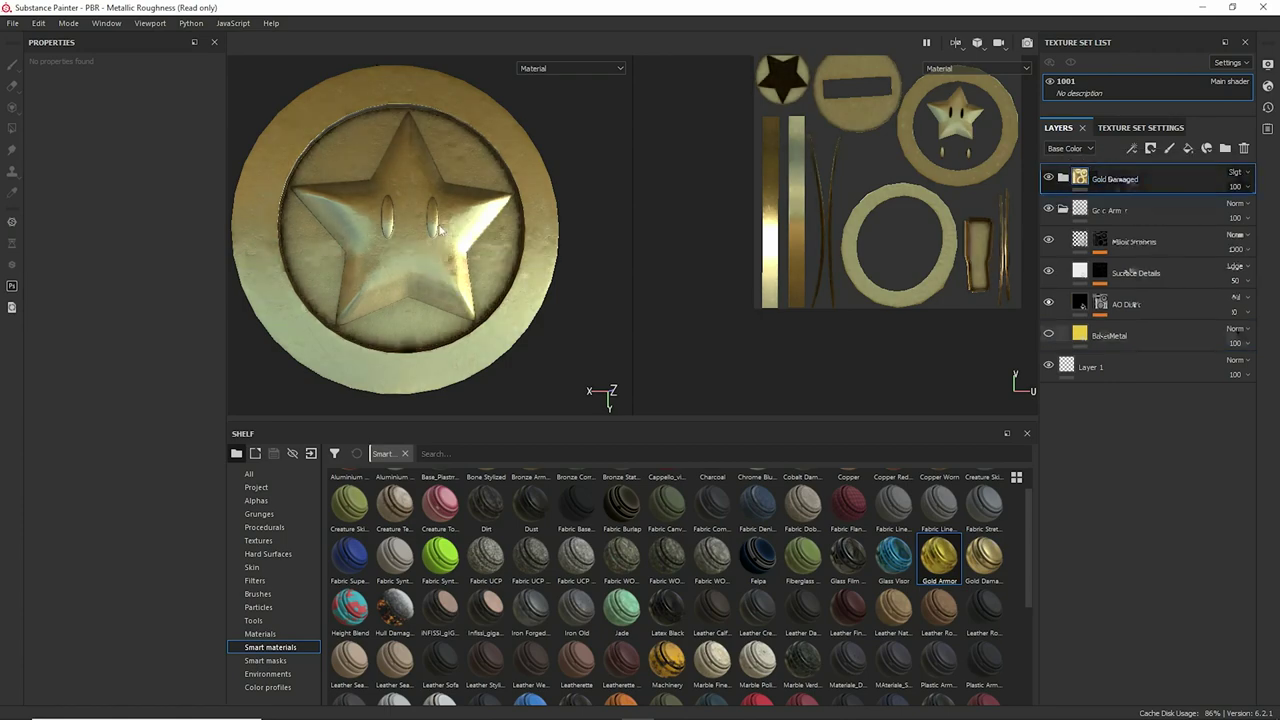
Step: Lower the Dirt layer's opacity inside Gold Damaged to 55
scroll(446, 248, "up", 3)
left_click(1063, 178)
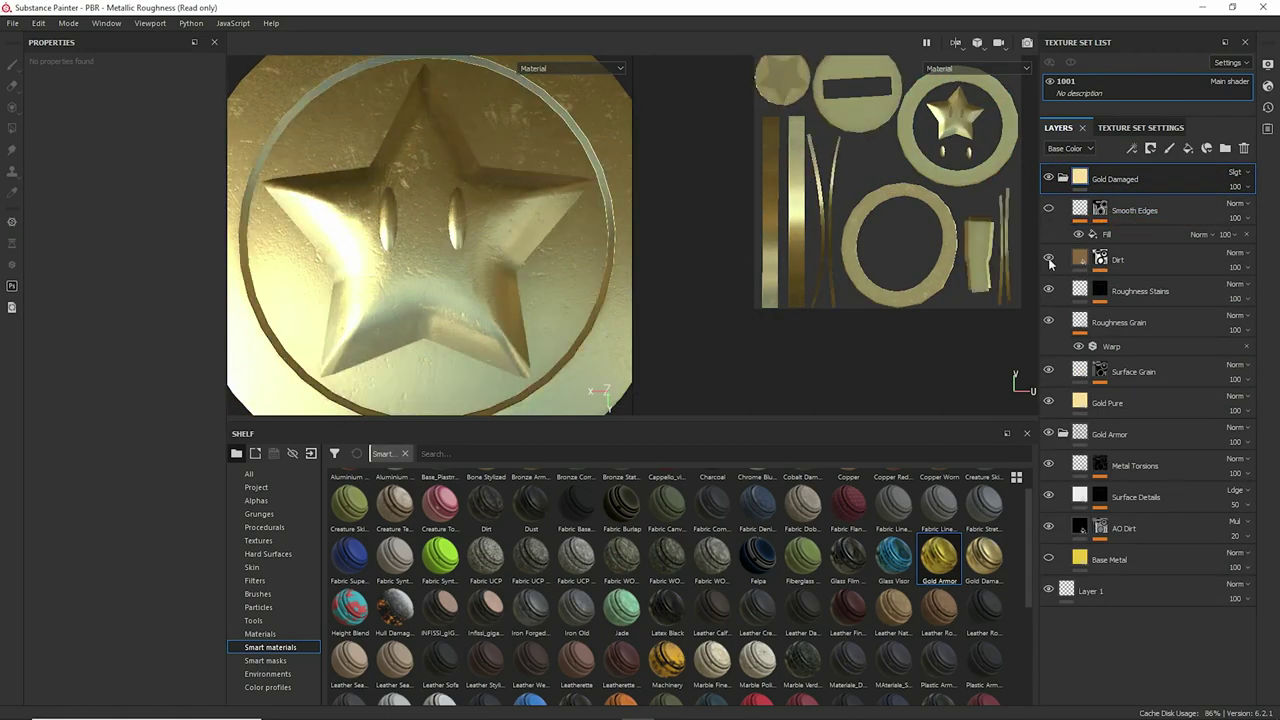
left_click_drag(1250, 287, 1246, 290)
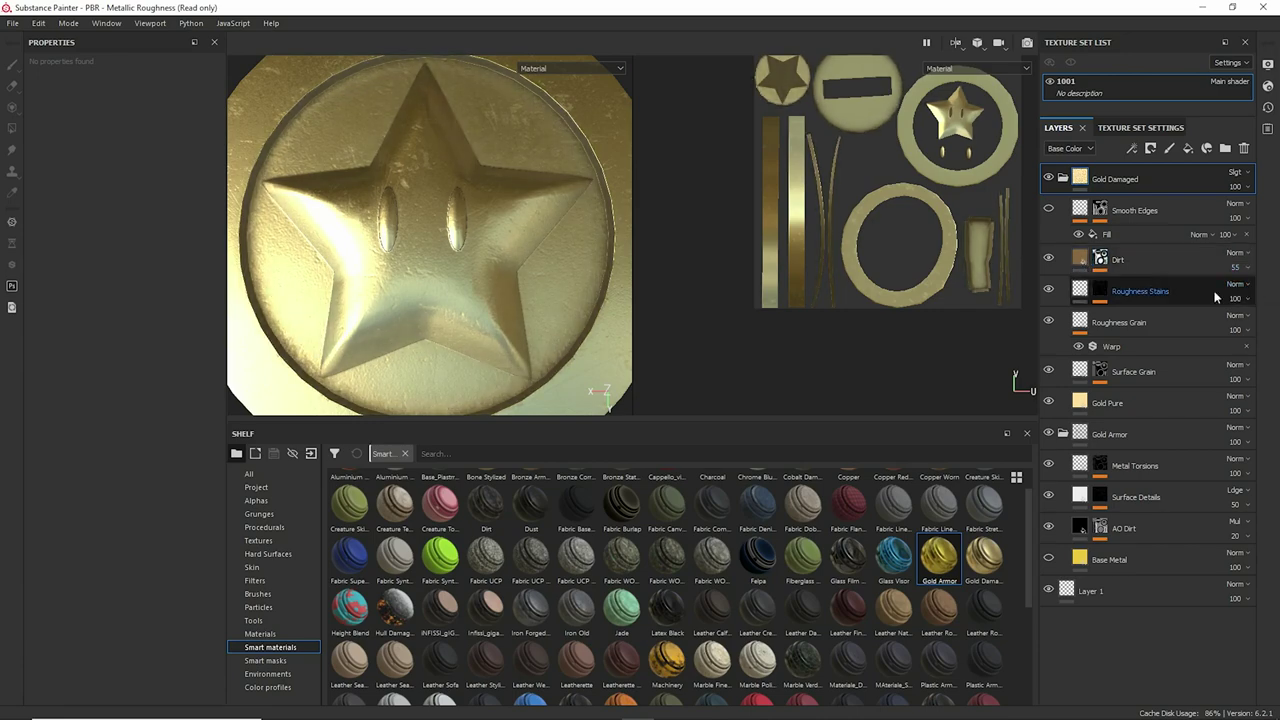
Step: Set the Roughness Stains layer's height to -0.0043
left_click(1056, 322)
scroll(261, 297, "down", 5)
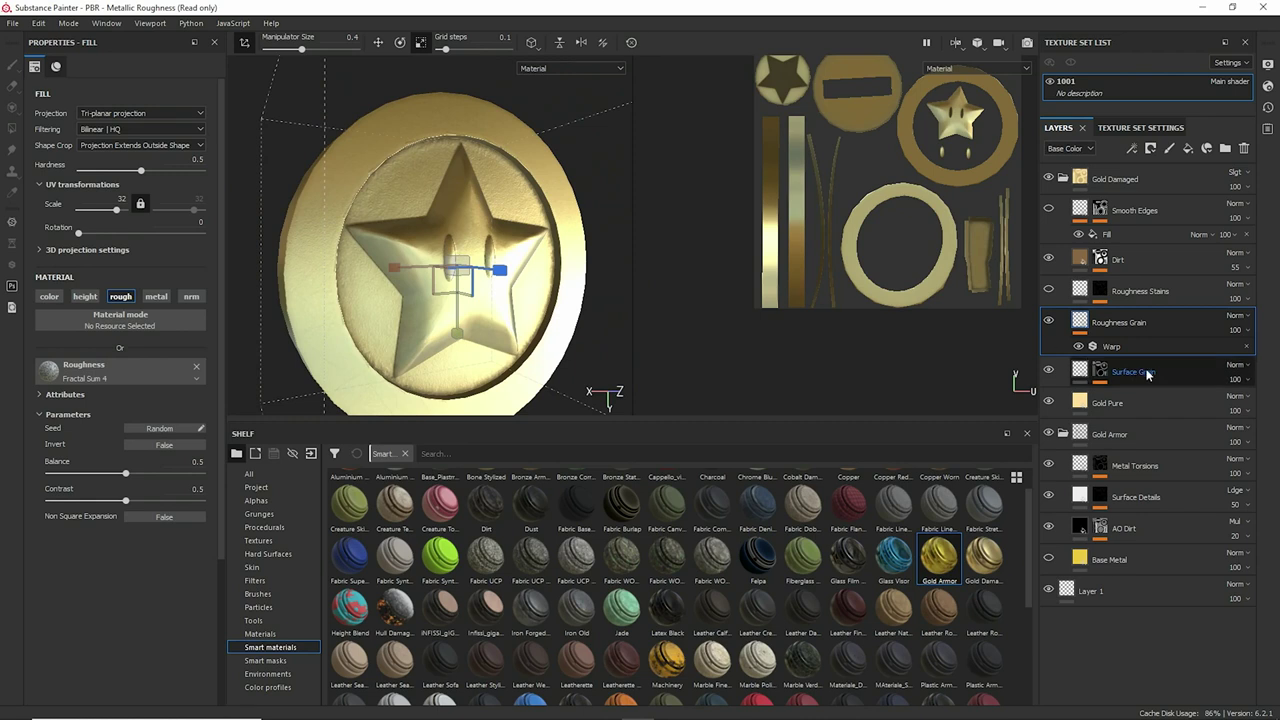
left_click(1128, 371)
left_click(1049, 259)
left_click(1049, 259)
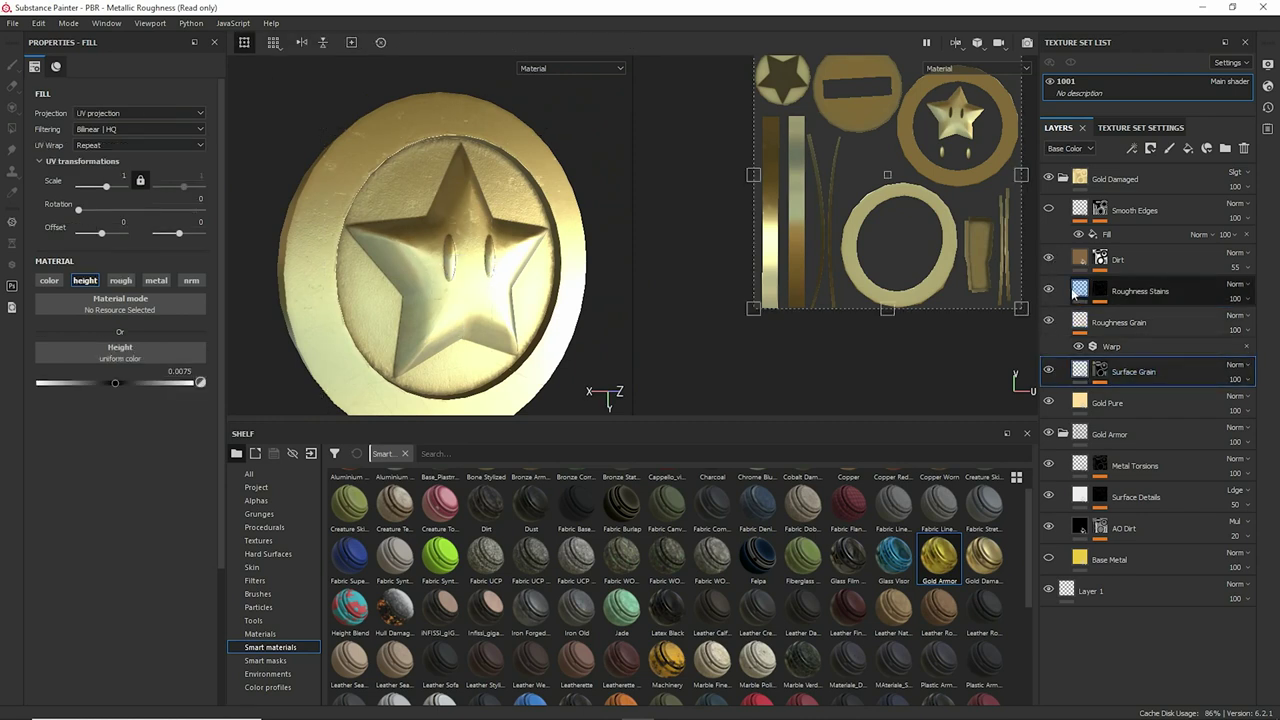
left_click(1078, 295)
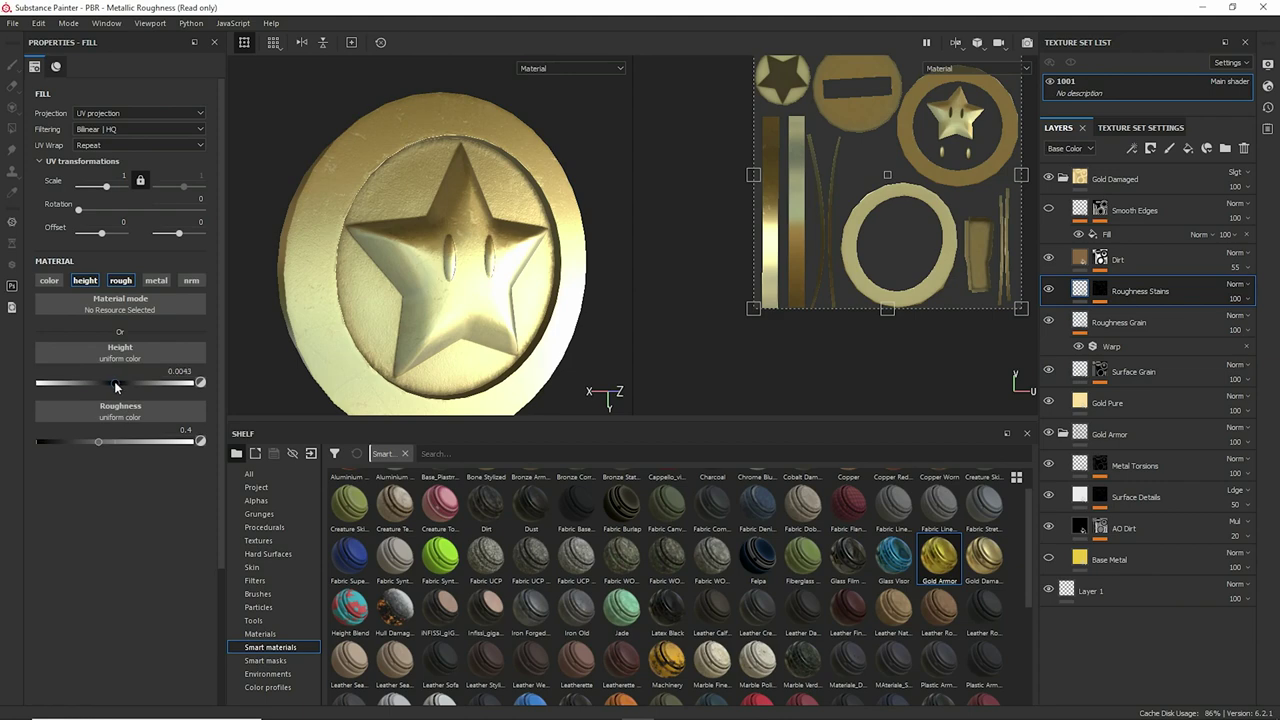
mouse_move(340, 340)
left_mouse_down("alt")
mouse_move(440, 291)
mouse_move(822, 232)
left_mouse_up("alt")
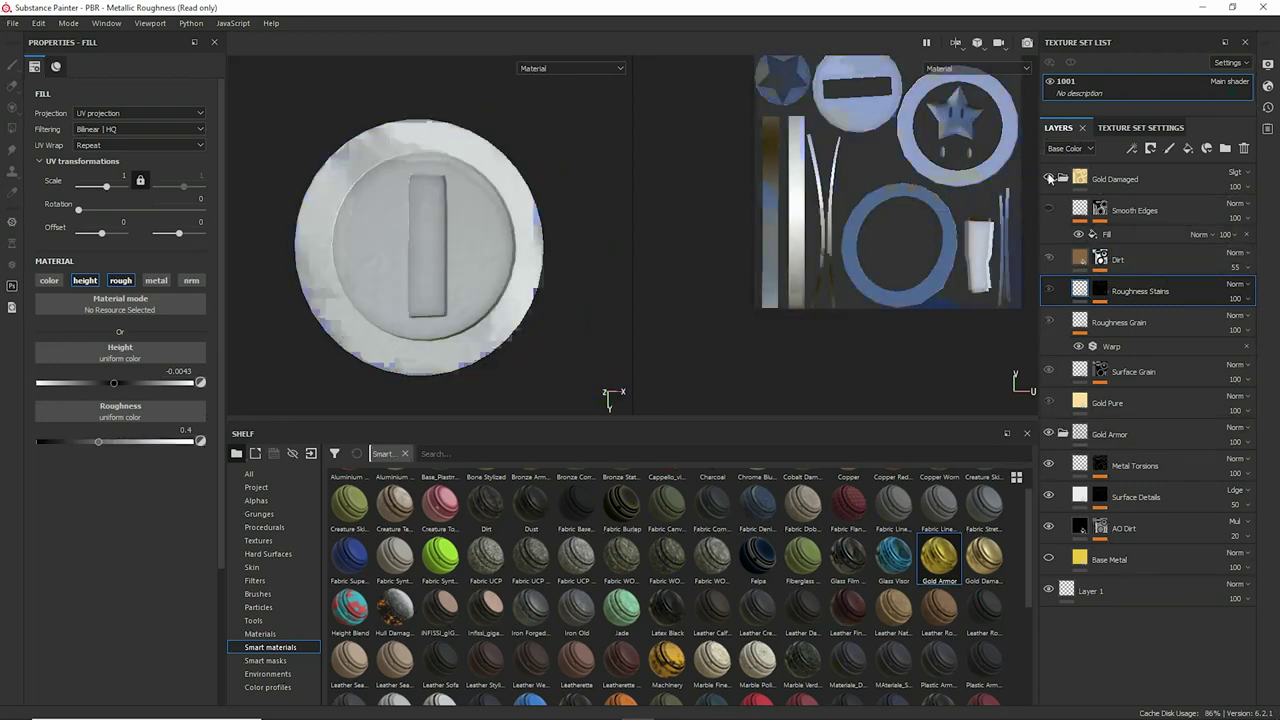
Step: Select Base Metal and make its base colour a bright saturated yellow
left_click(1122, 466)
left_click(1050, 565)
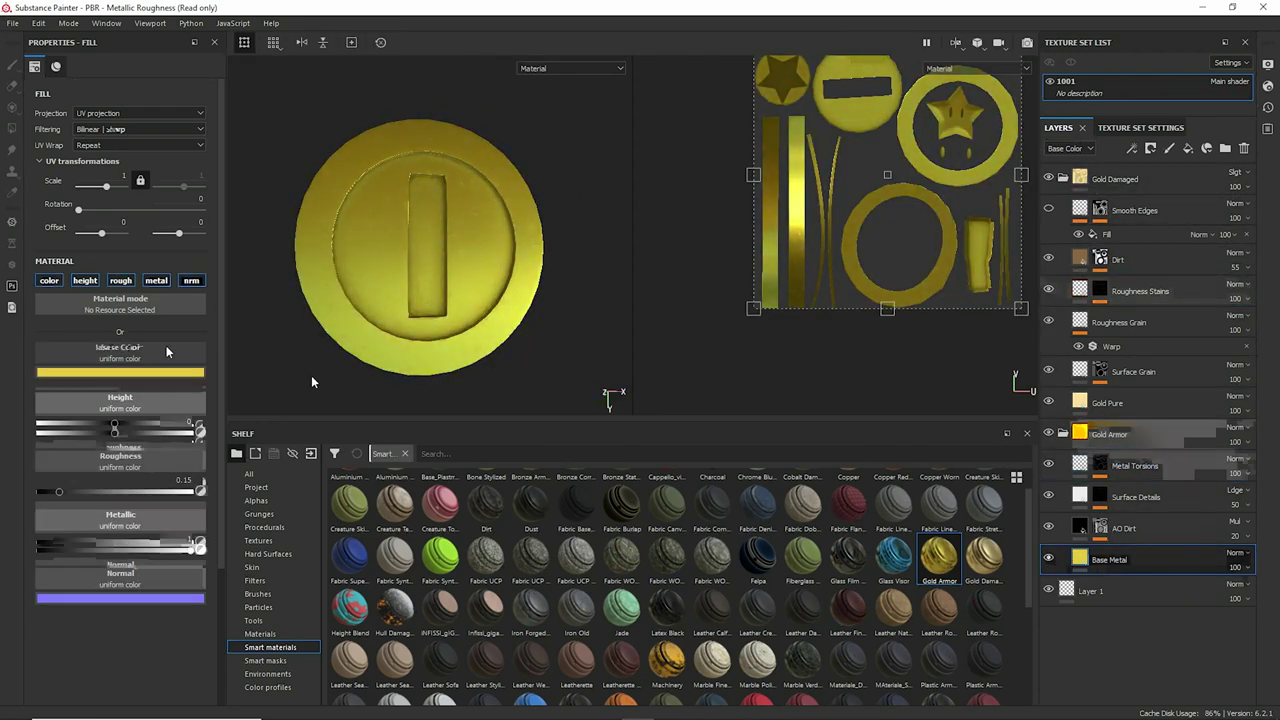
left_click(120, 372)
left_click(250, 402)
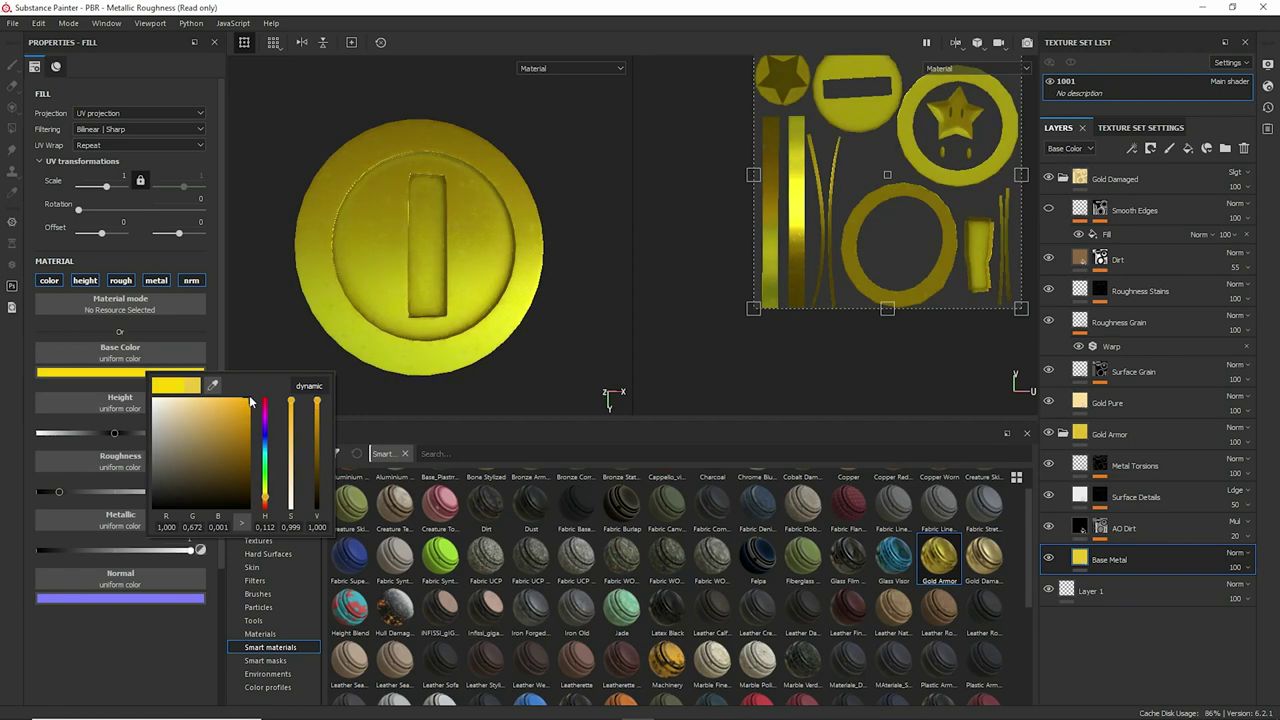
left_click_drag(490, 253, 735, 308, "alt")
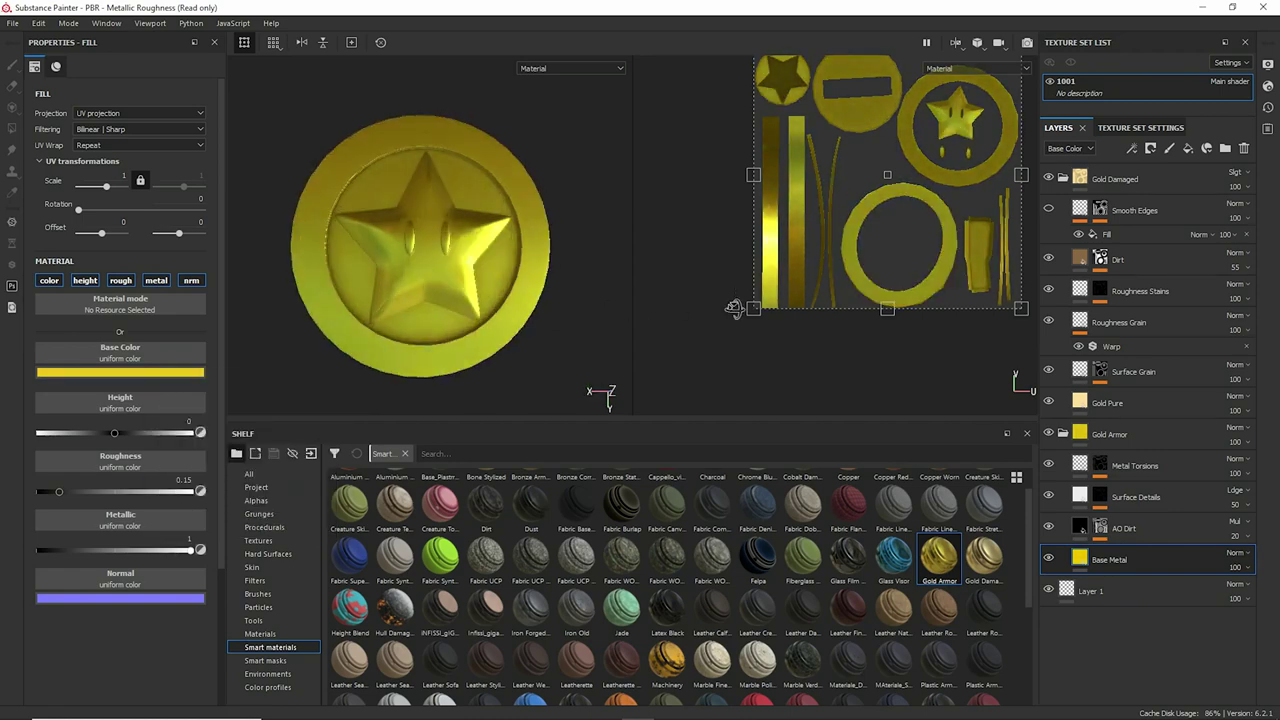
Step: Restore Gold Damaged's Soft light blend and darken Base Metal to a deeper gold
left_click(1049, 178)
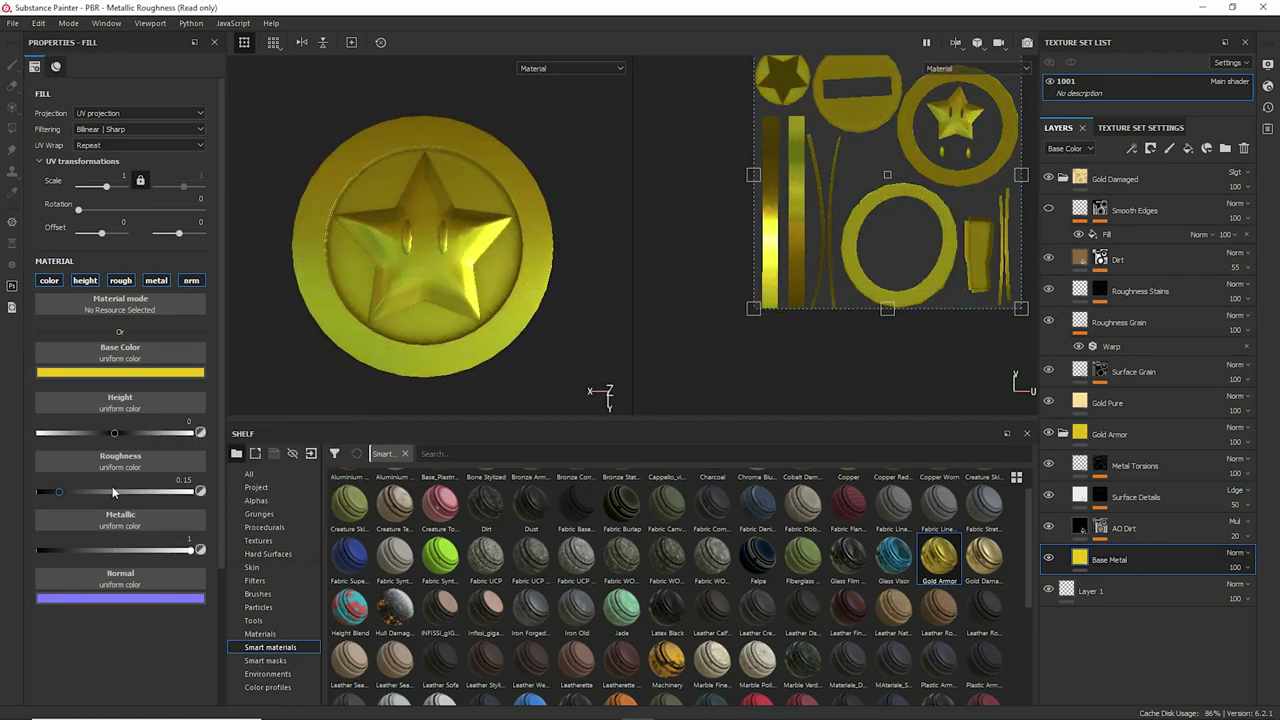
left_click(1236, 172)
left_click(1230, 437)
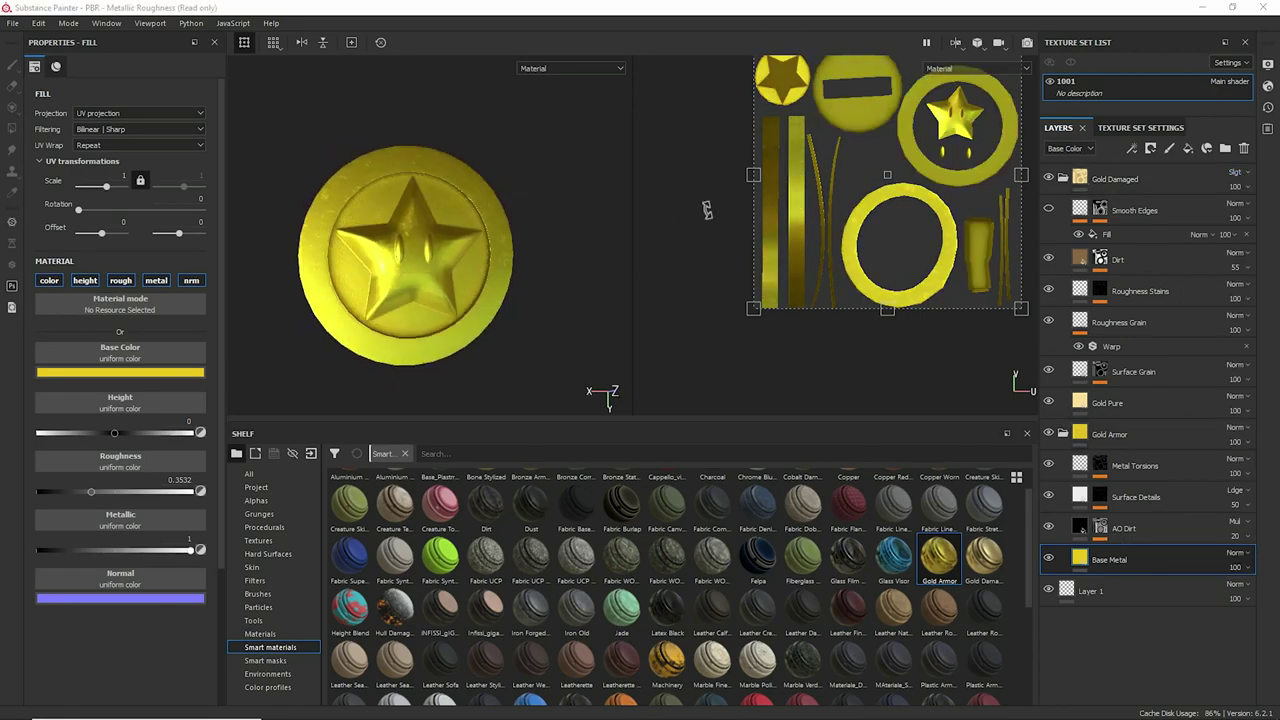
left_click(109, 372)
left_click(215, 410)
mouse_move(521, 197)
left_mouse_down("alt")
mouse_move(413, 218)
mouse_move(727, 196)
mouse_move(313, 218)
mouse_move(594, 394)
left_mouse_up("alt")
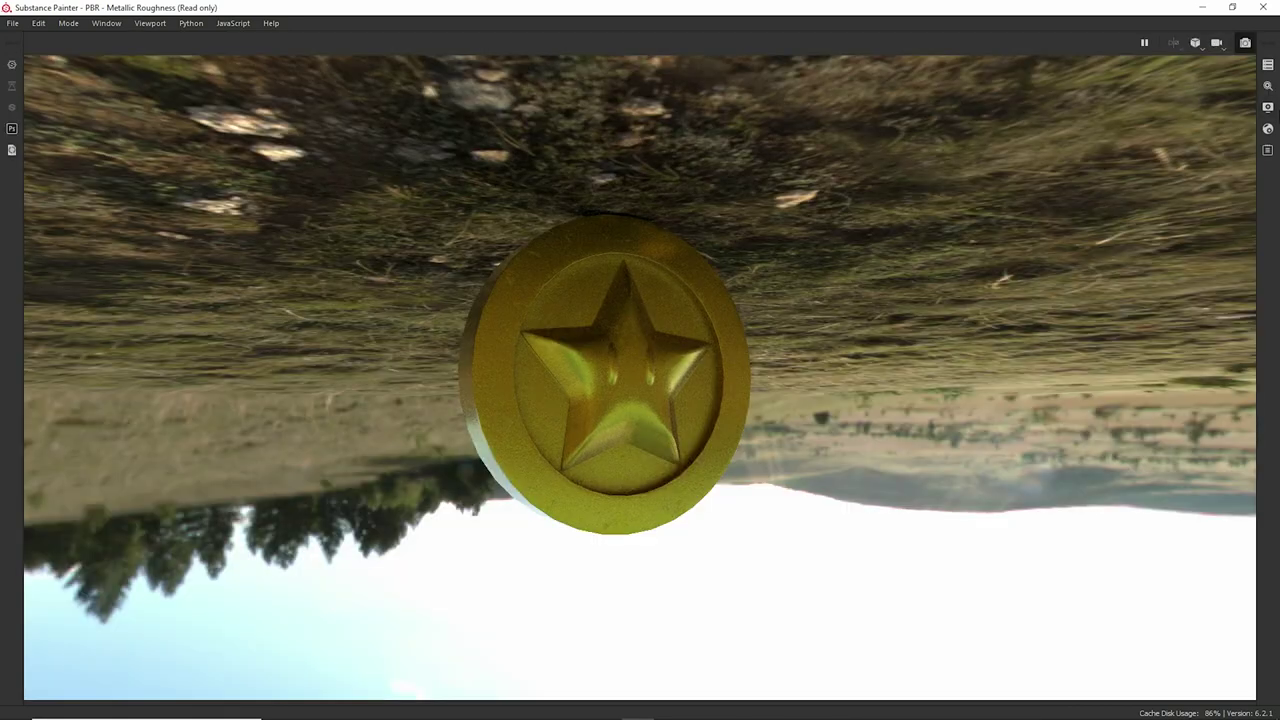
Step: Enable Clear color in Display Settings so a flat grey backdrop replaces the environment
left_click(1268, 107)
scroll(1104, 330, "down", 5)
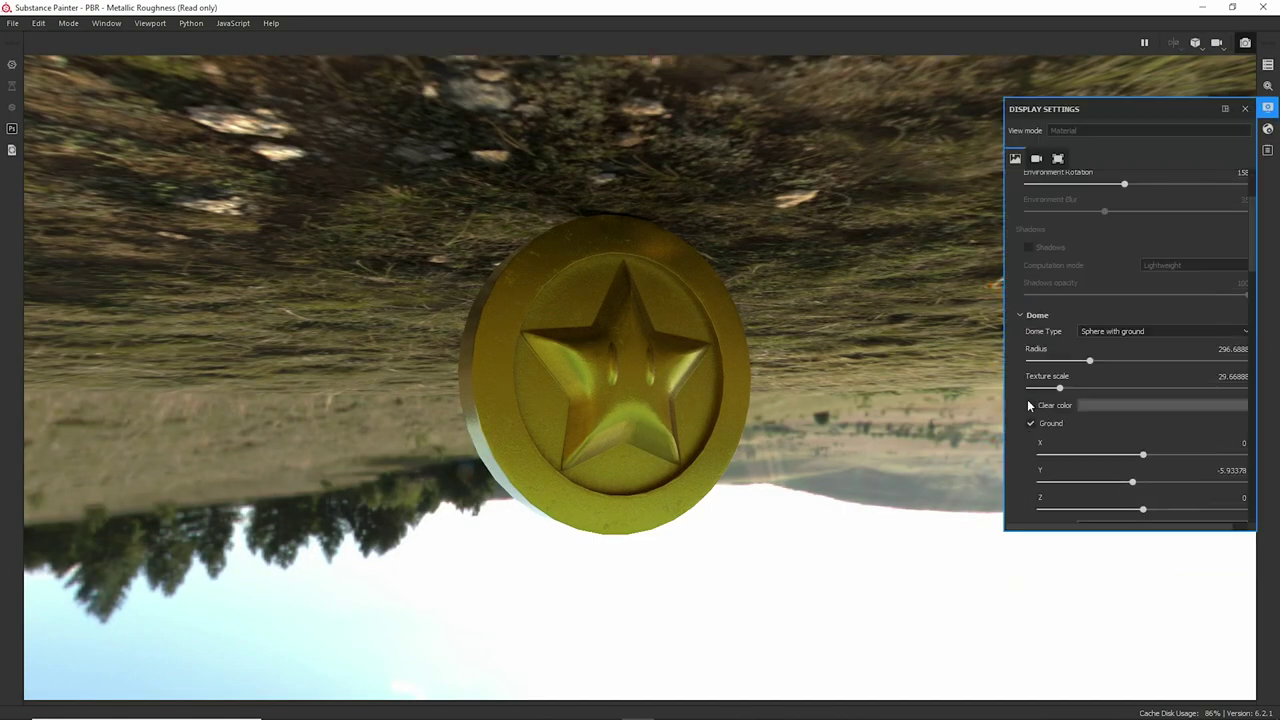
left_click(1029, 405)
left_click_drag(776, 504, 812, 287, "alt")
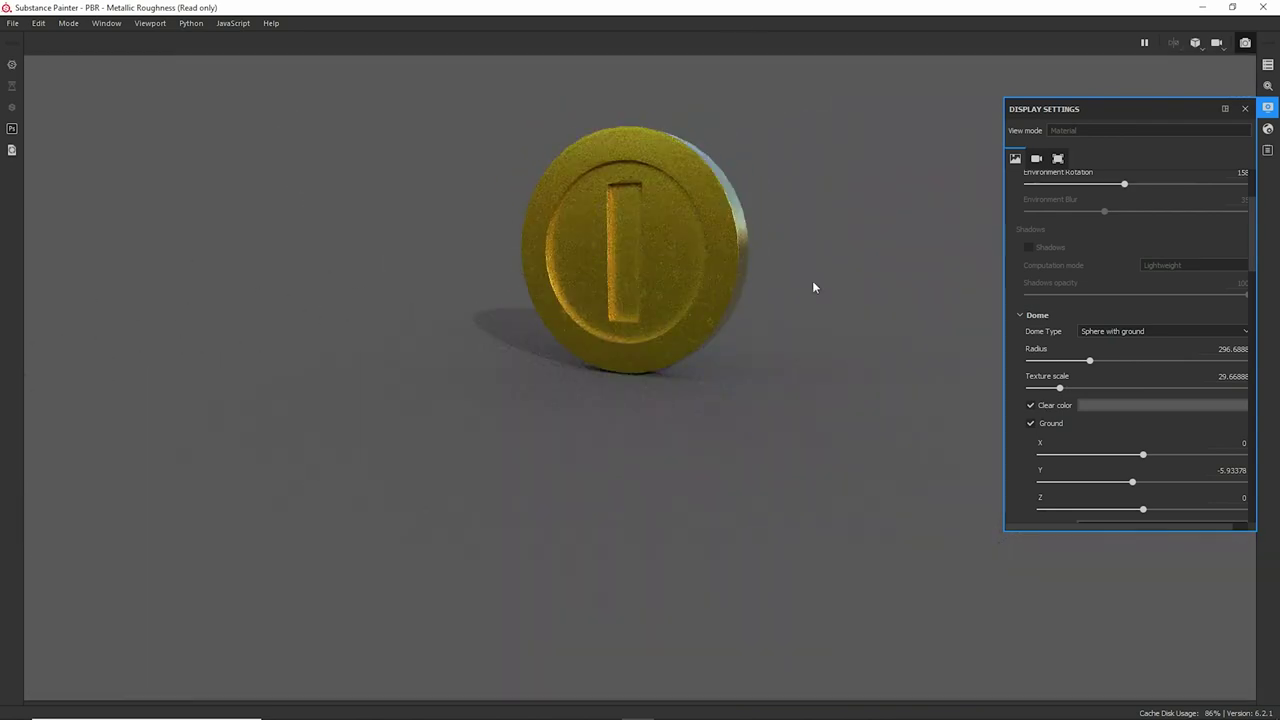
mouse_move(908, 290)
left_mouse_down("alt")
mouse_move(249, 257)
mouse_move(557, 280)
mouse_move(742, 273)
left_mouse_up("alt")
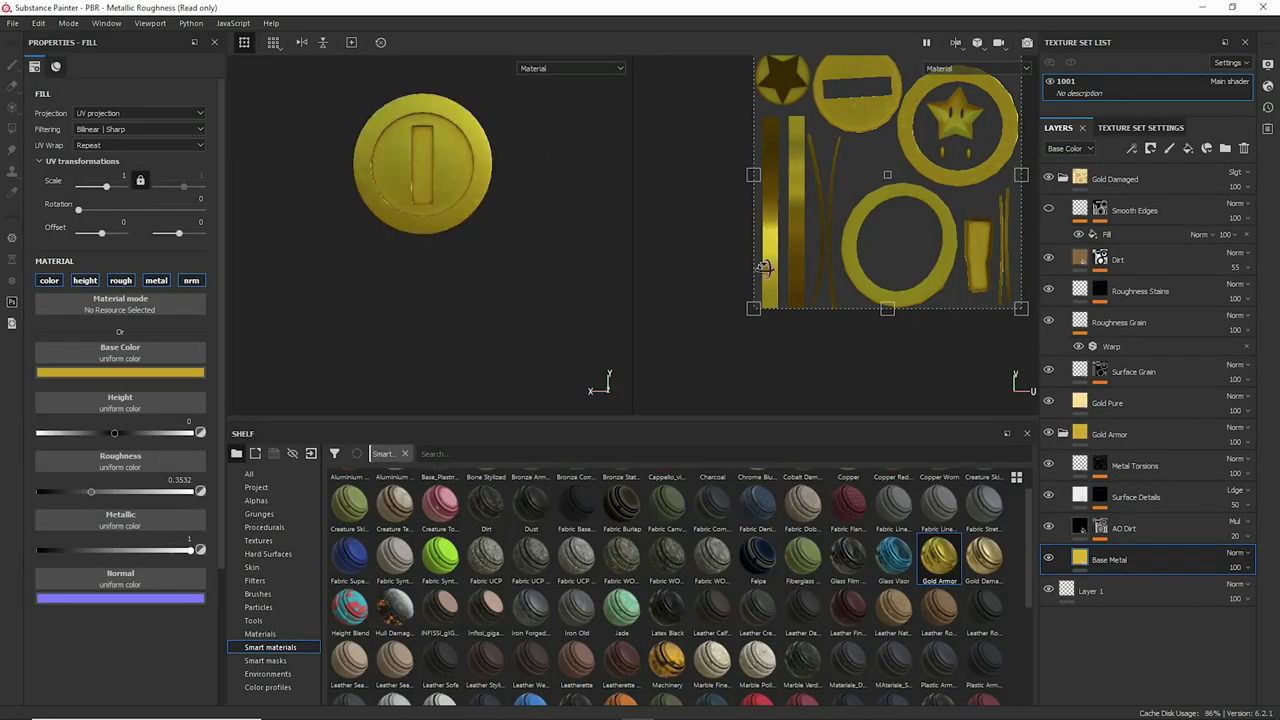
Step: Set Grunge Map 012 in the Roughness Stains mask to balance 0.68 and contrast 0.2
left_click(1098, 198)
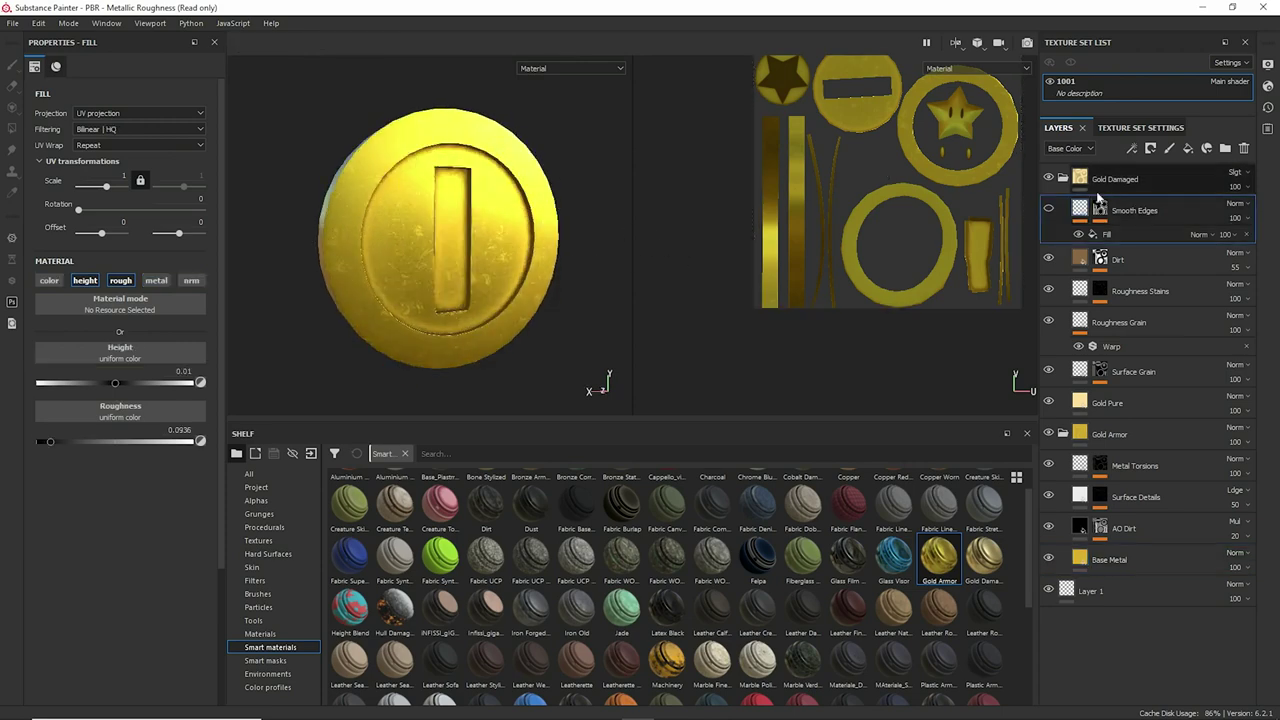
left_click(1160, 374)
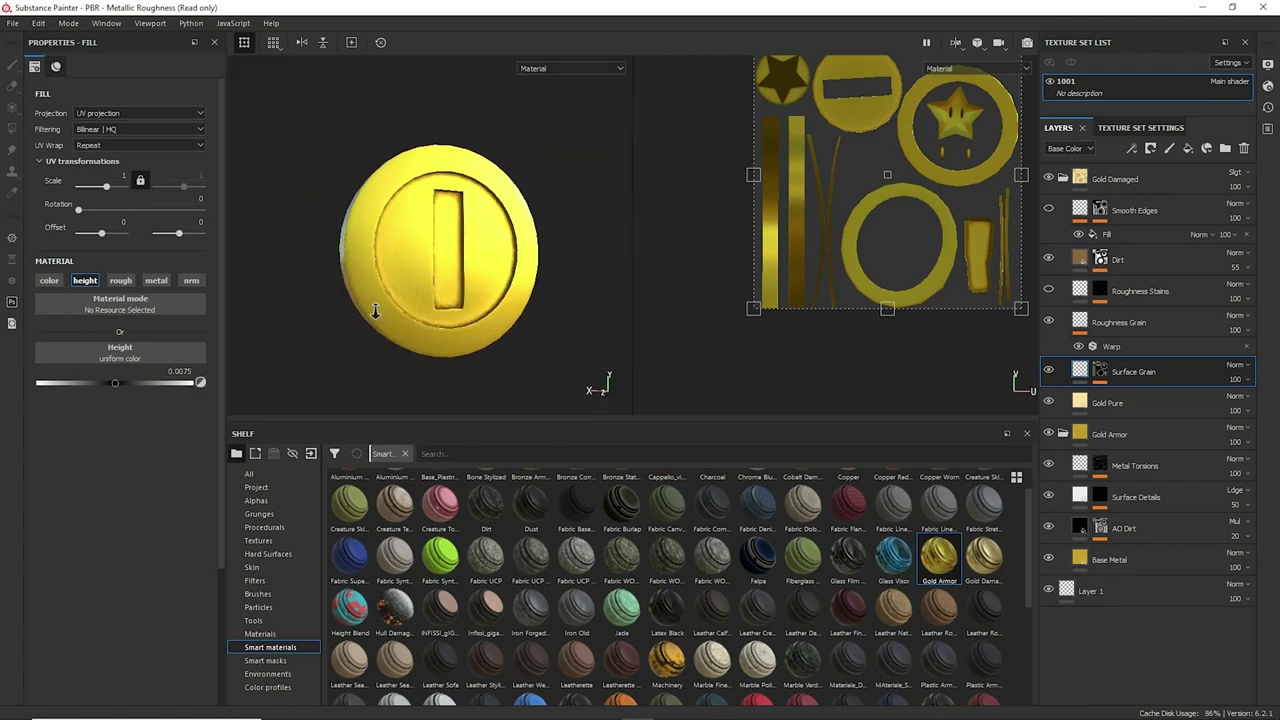
left_click(1100, 291)
left_click(1150, 315)
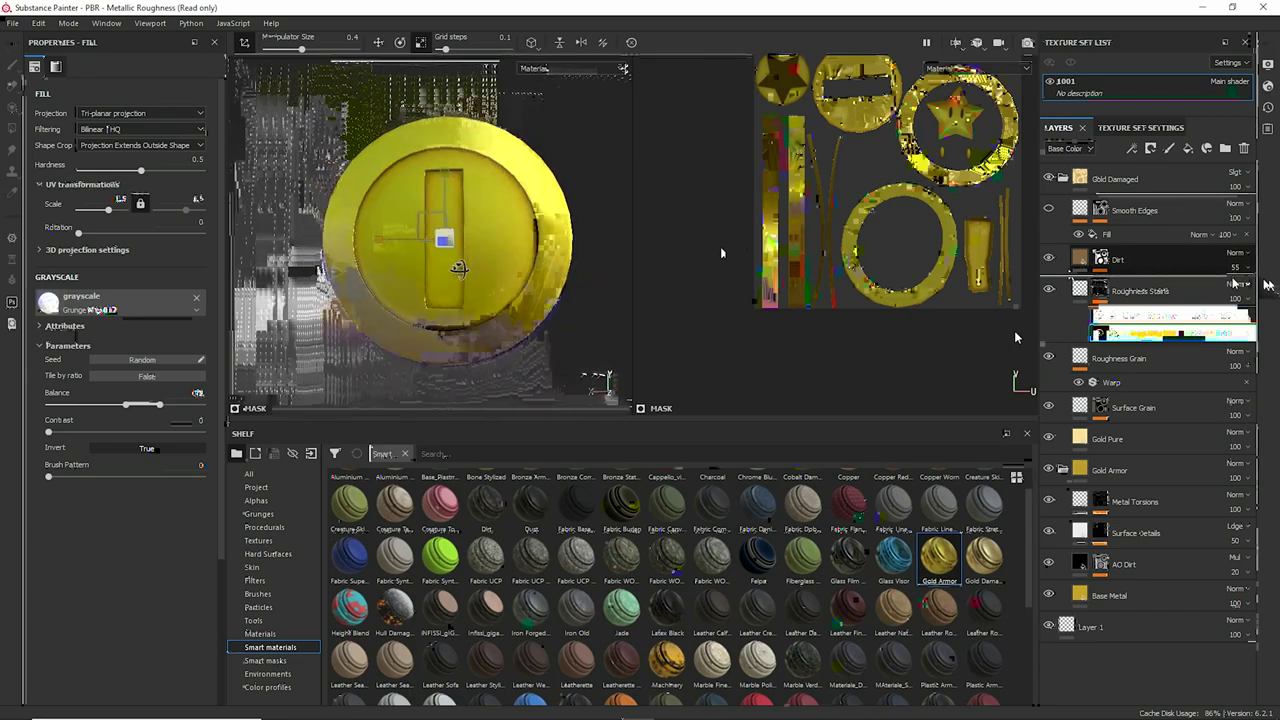
left_click_drag(158, 404, 153, 404)
left_click_drag(48, 431, 85, 432)
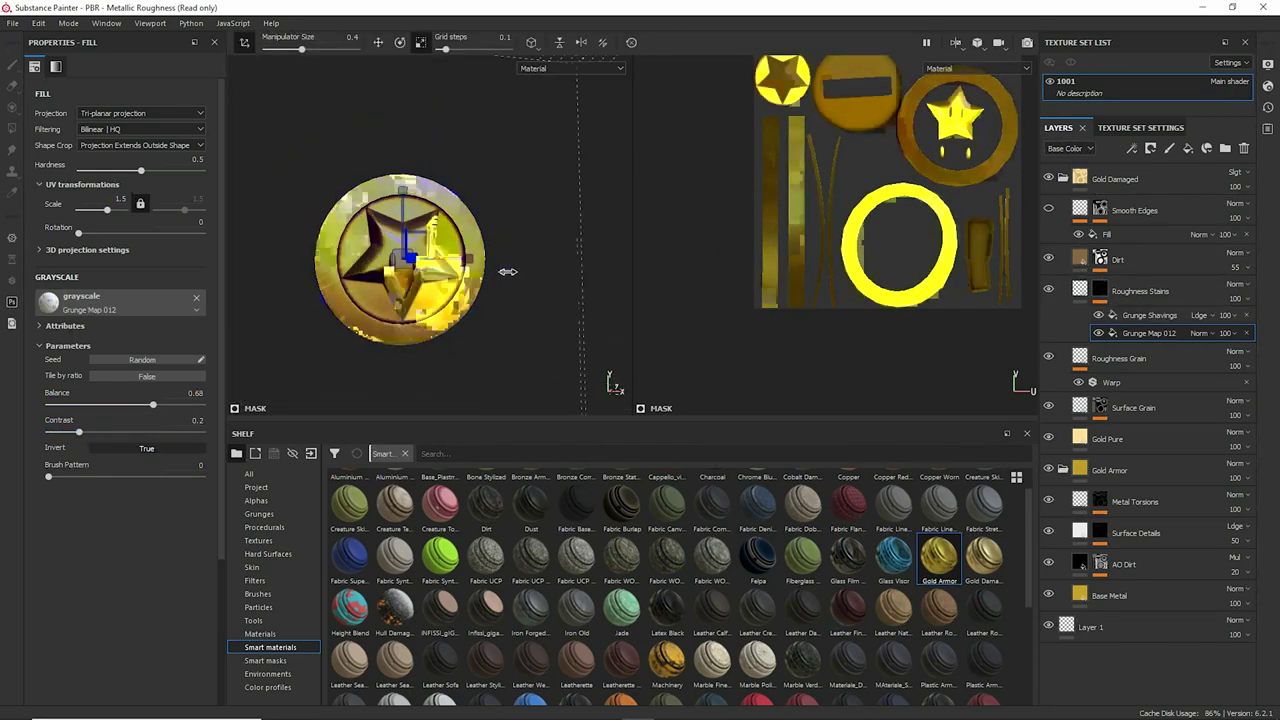
left_click(1253, 289)
scroll(421, 283, "up", 3)
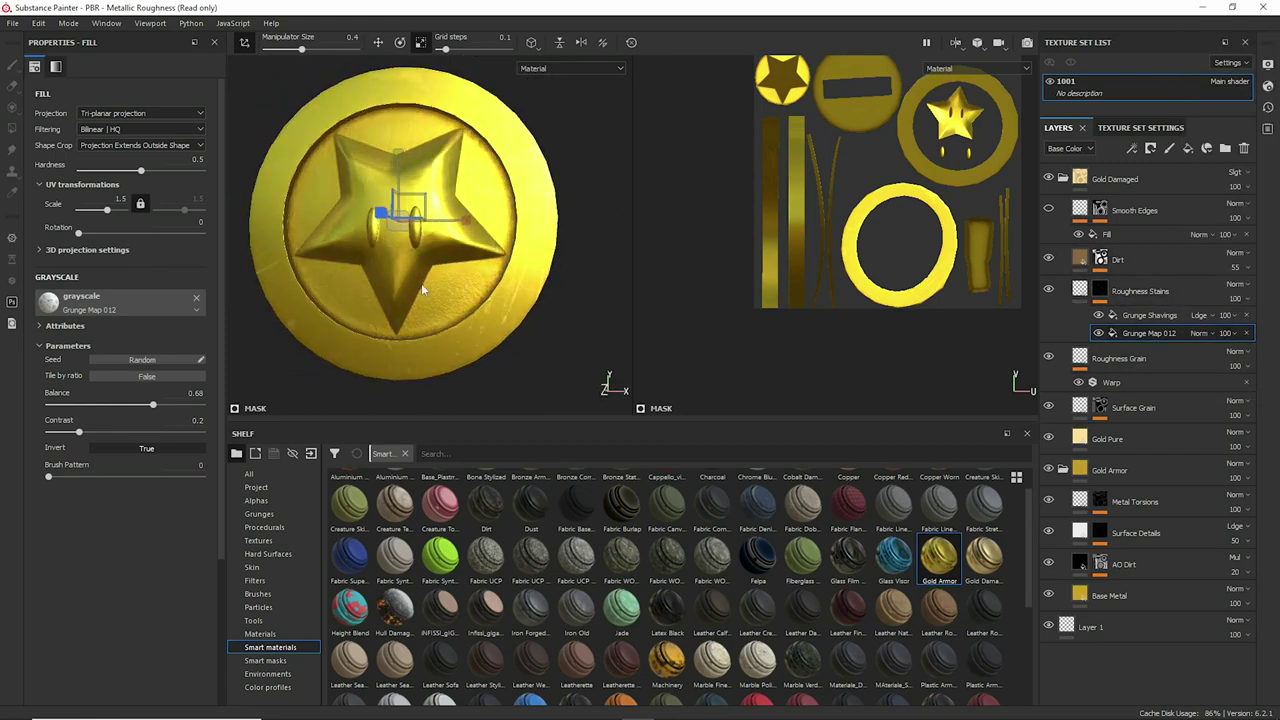
left_click_drag(468, 234, 412, 204, "alt")
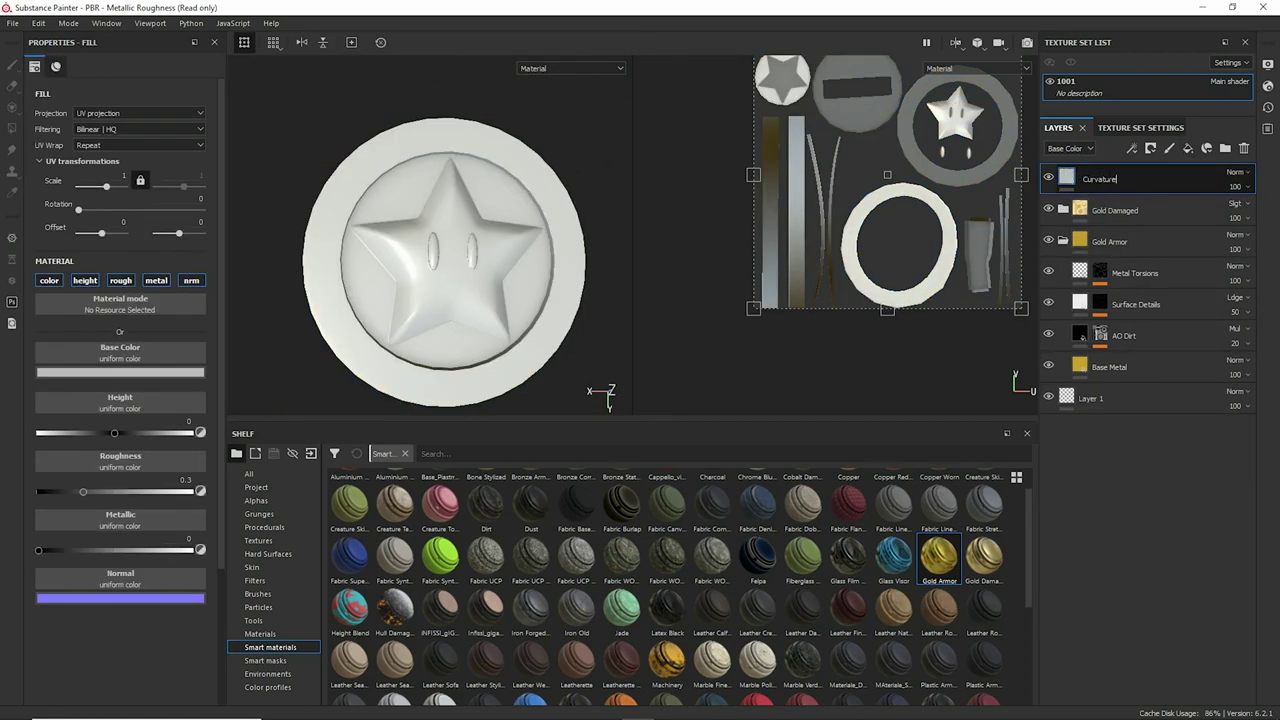
Step: Give the Curvature layer a black mask driven by a Curvature generator with lowered balance
left_click(1156, 179)
right_click(1087, 178)
left_click(1130, 595)
left_click(120, 90)
left_click(297, 131)
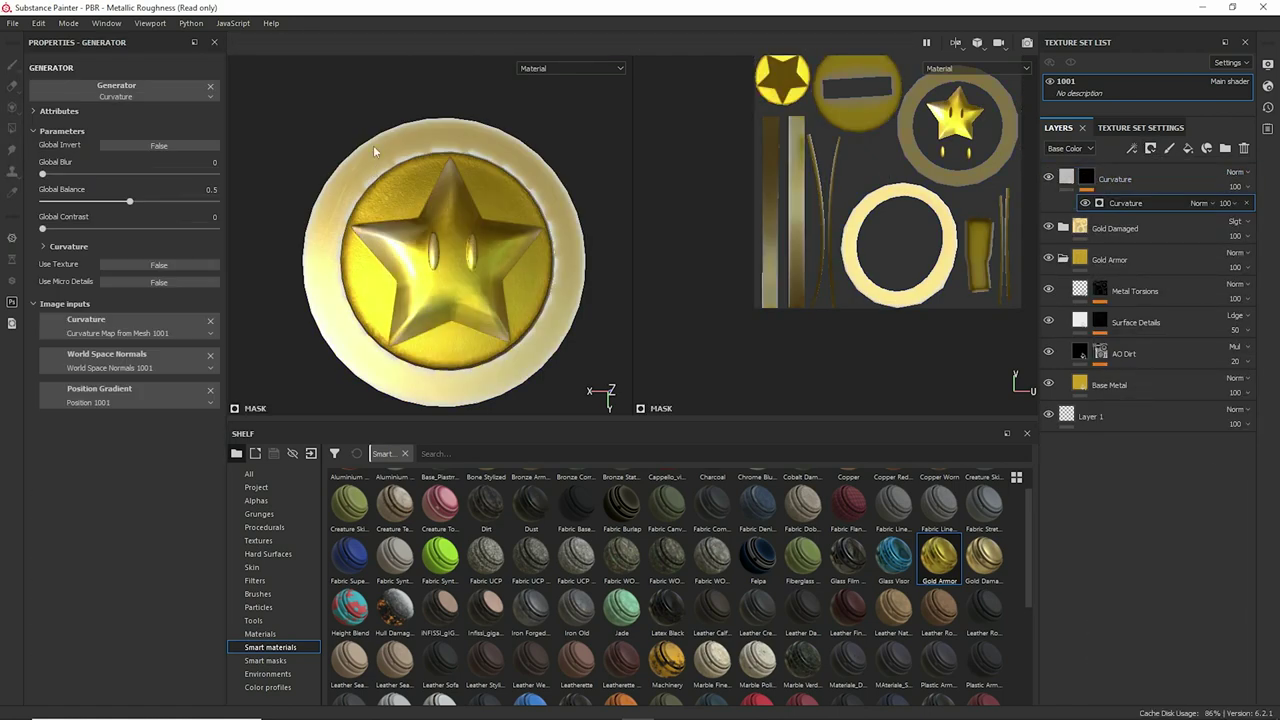
mouse_move(129, 202)
left_mouse_down()
mouse_move(91, 202)
mouse_move(68, 228)
left_mouse_up()
scroll(577, 230, "up", 5)
key("f")
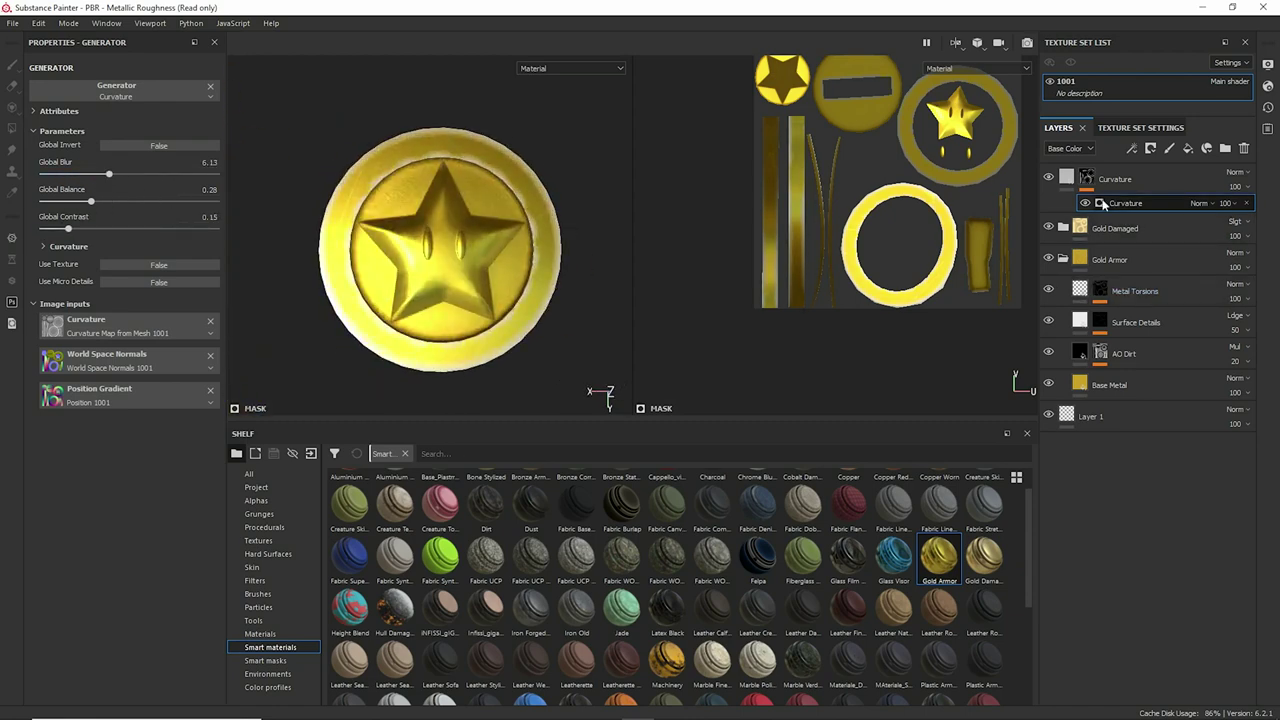
Step: Add a Warp filter to the Curvature layer's mask
left_click(1088, 178)
right_click(1088, 178)
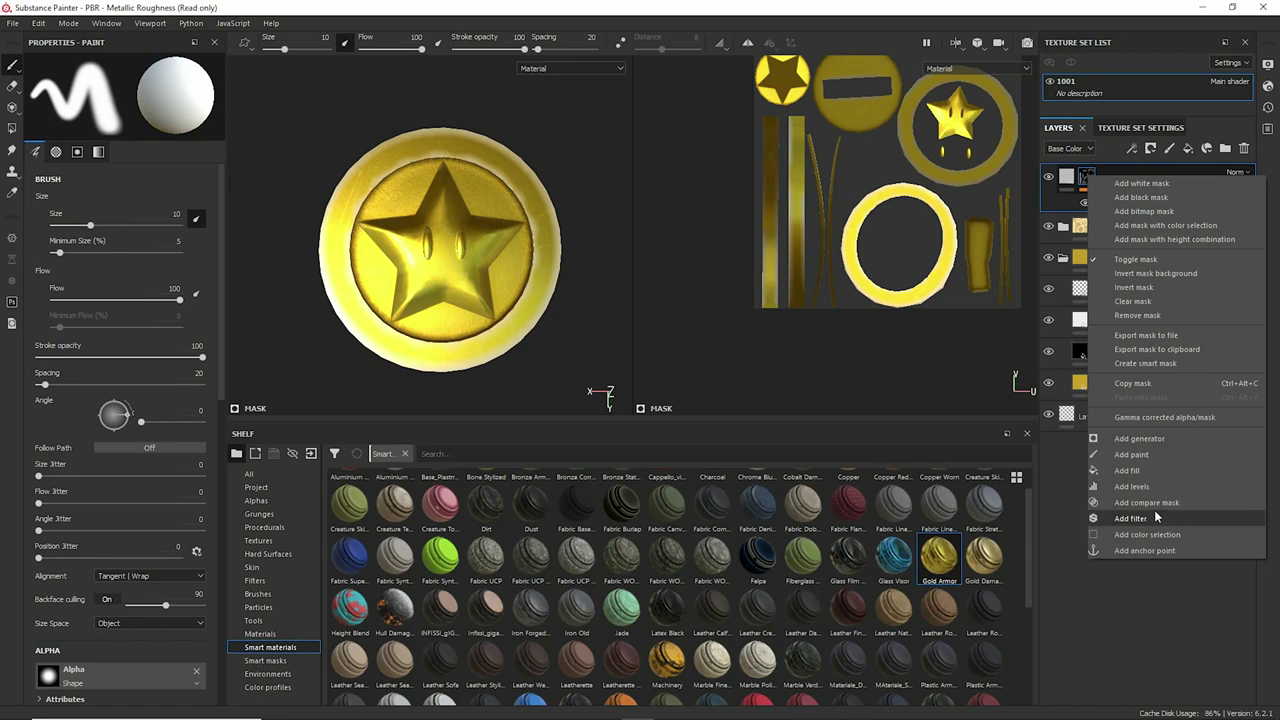
left_click(1154, 510)
left_click(149, 90)
left_click(300, 190)
scroll(407, 157, "up", 5)
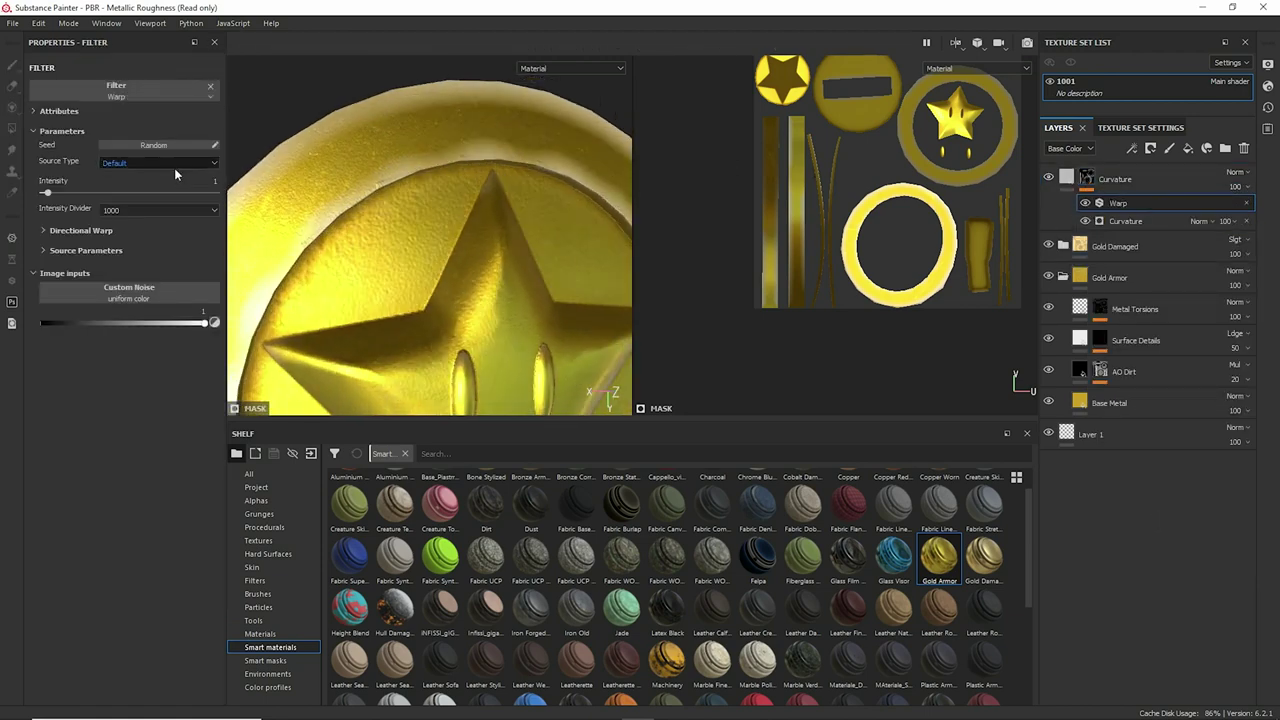
scroll(411, 221, "down", 5)
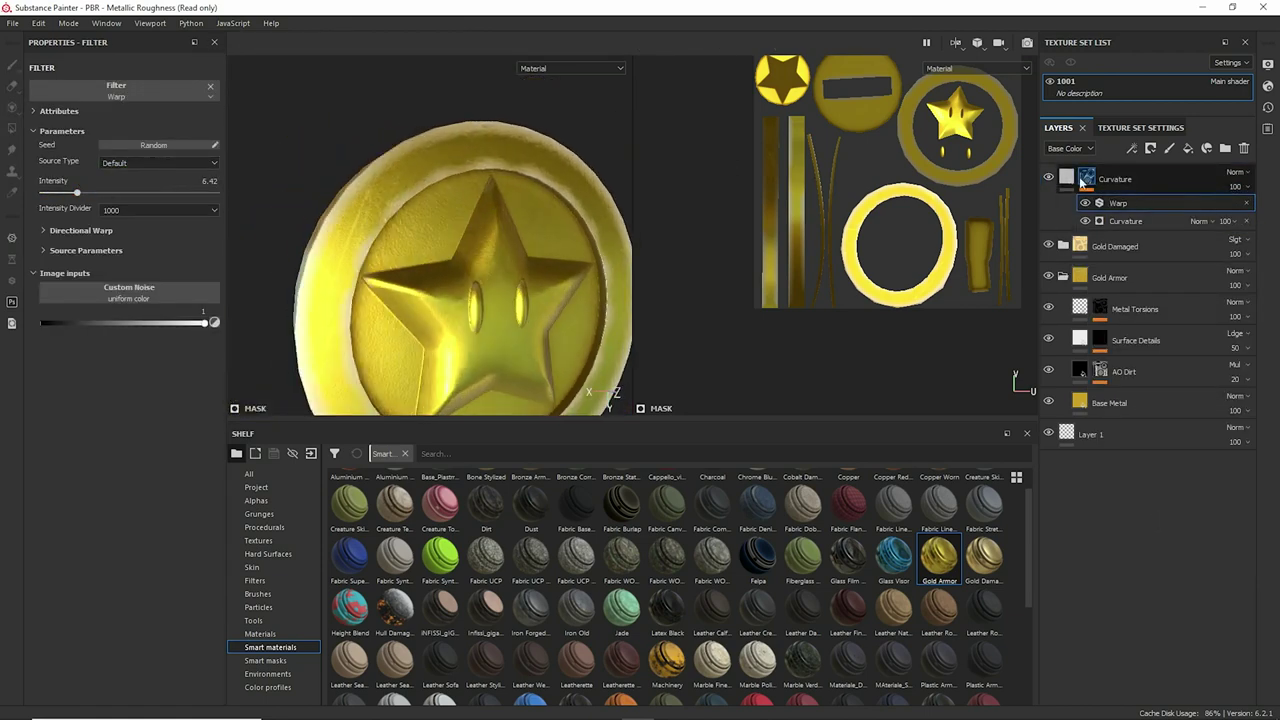
Step: Set the Curvature fill's base colour to pale yellow and disable its metallic and roughness channels
left_click(1066, 177)
left_click(120, 372)
left_click_drag(189, 439, 170, 431)
left_click_drag(250, 507, 250, 490)
left_click(156, 280)
left_click(122, 282)
mouse_move(337, 250)
left_mouse_down("alt")
mouse_move(410, 220)
mouse_move(612, 220)
left_mouse_up("alt")
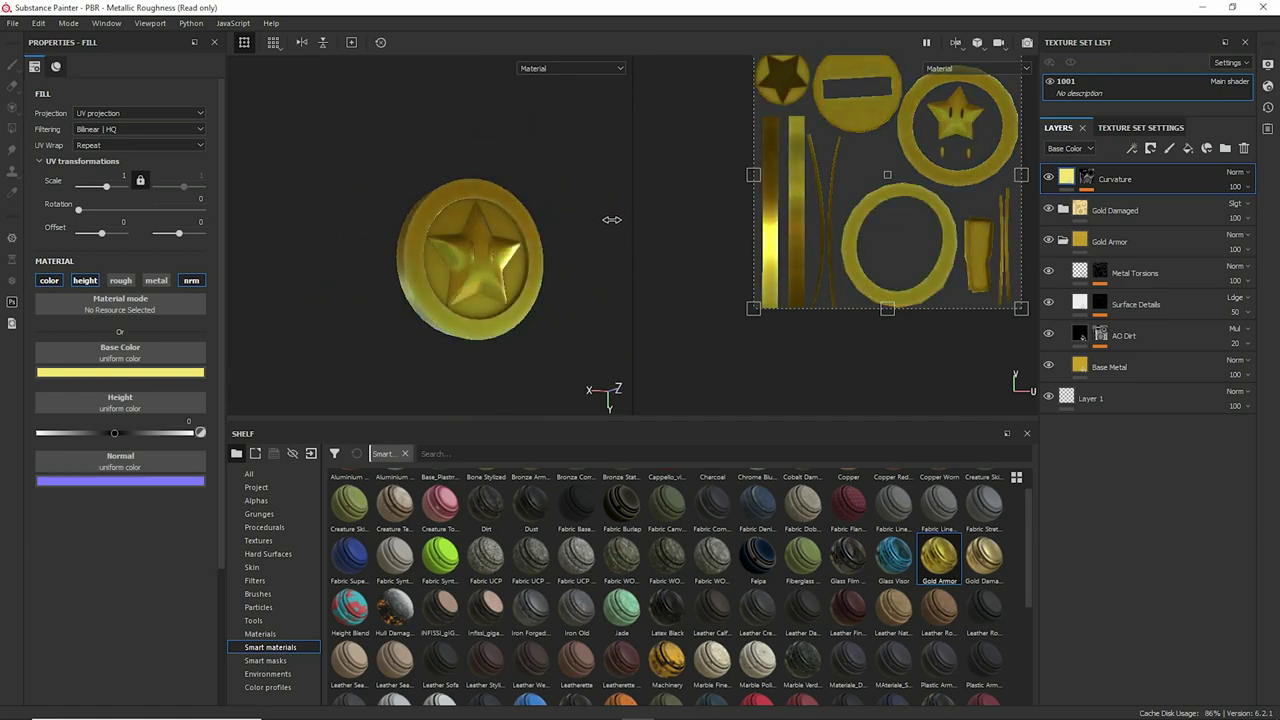
left_click(10, 23)
left_click(100, 256)
Step: Choose the Arnold (AiStandard) output preset in the export settings
left_click(358, 142)
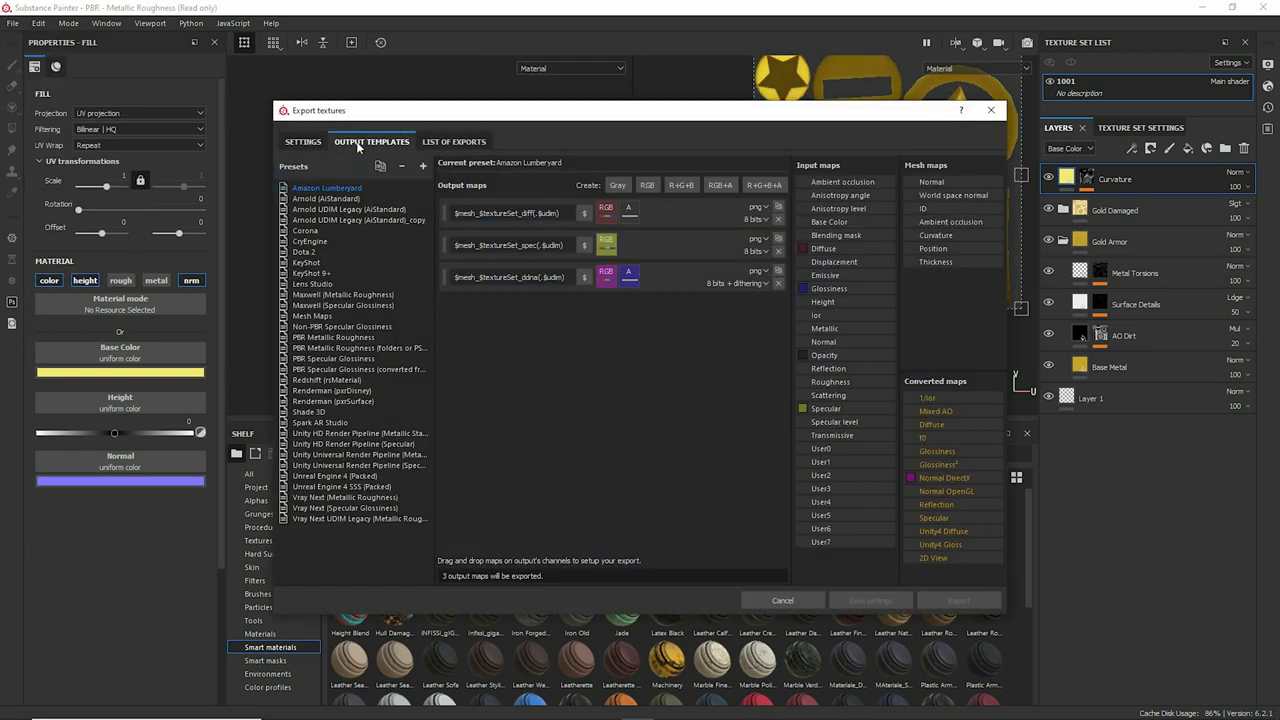
left_click(335, 199)
left_click(302, 141)
Step: Create a Super_Mario_coin folder in the project's sourceimages and make it the output directory
left_click(700, 198)
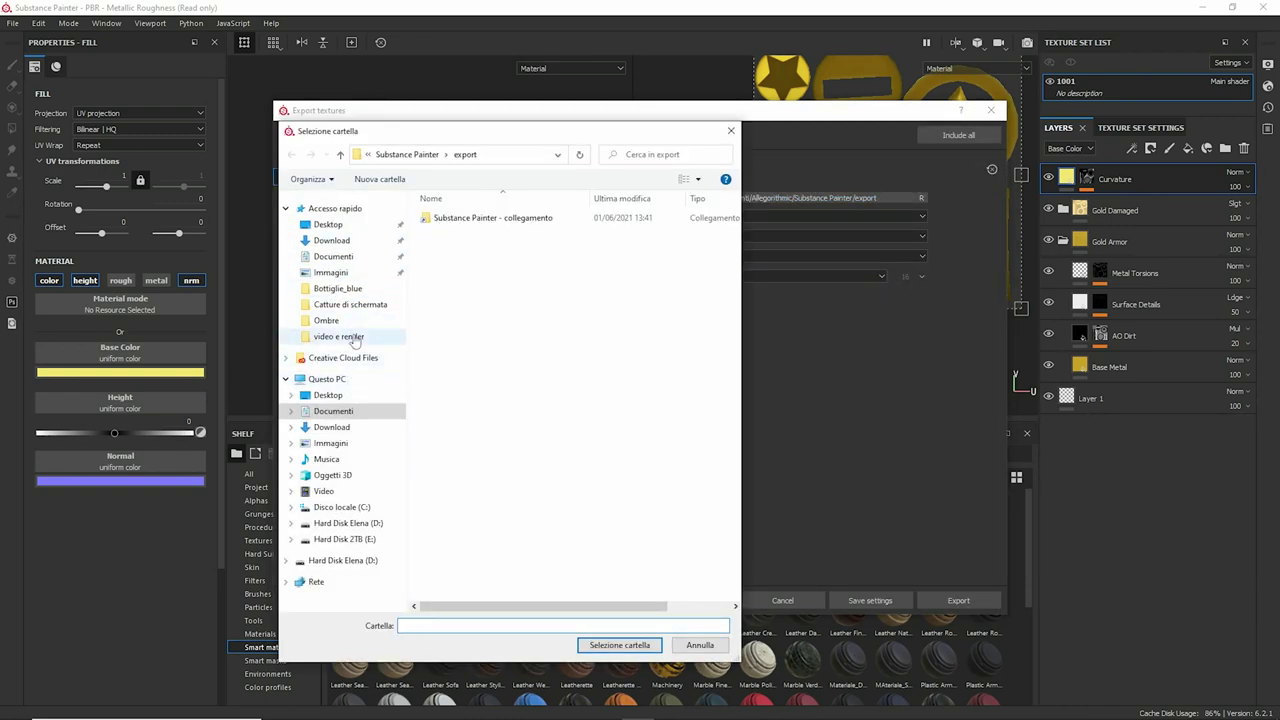
left_click(338, 396)
double_click(452, 307)
double_click(459, 273)
double_click(455, 288)
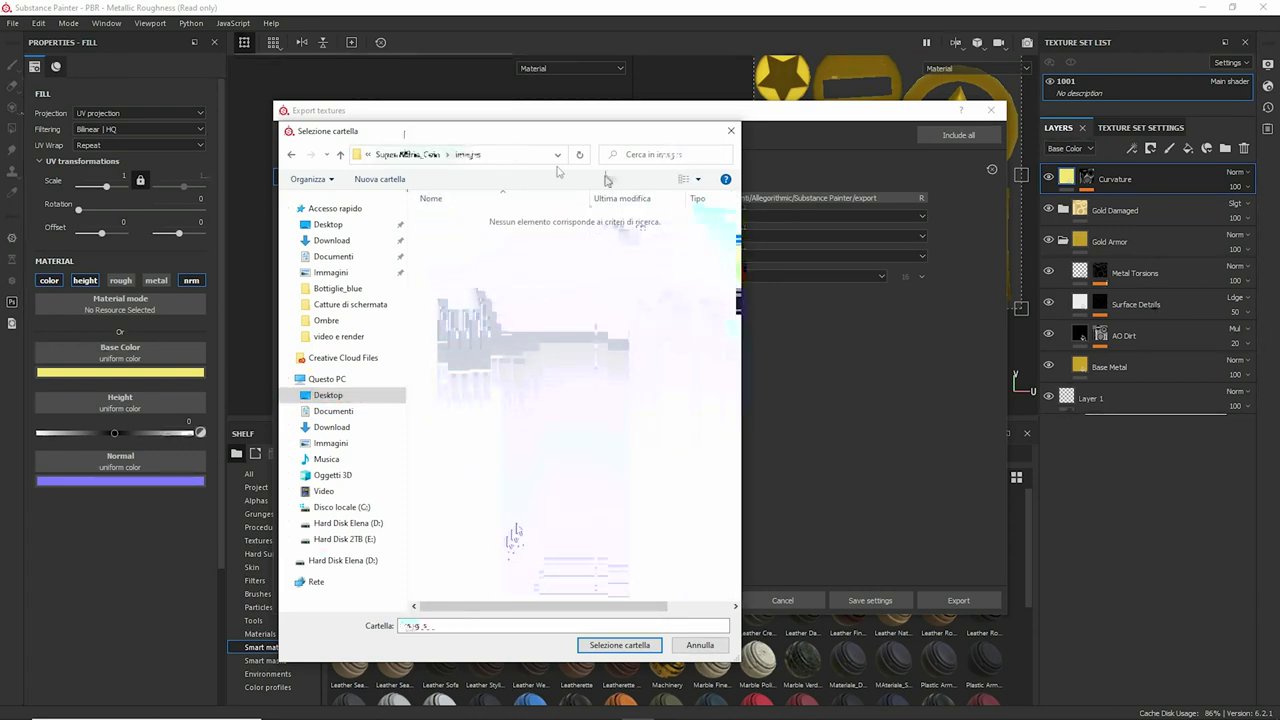
double_click(486, 333)
right_click(443, 300)
left_click(657, 452)
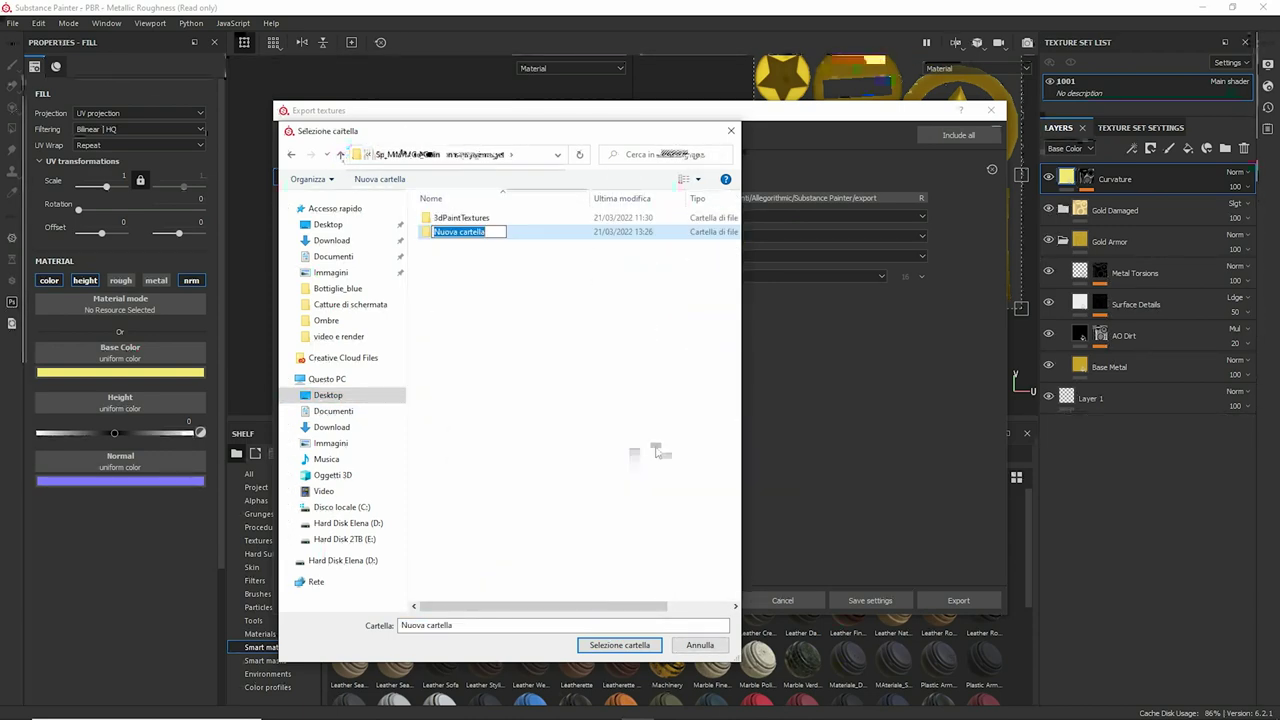
type("Coin")
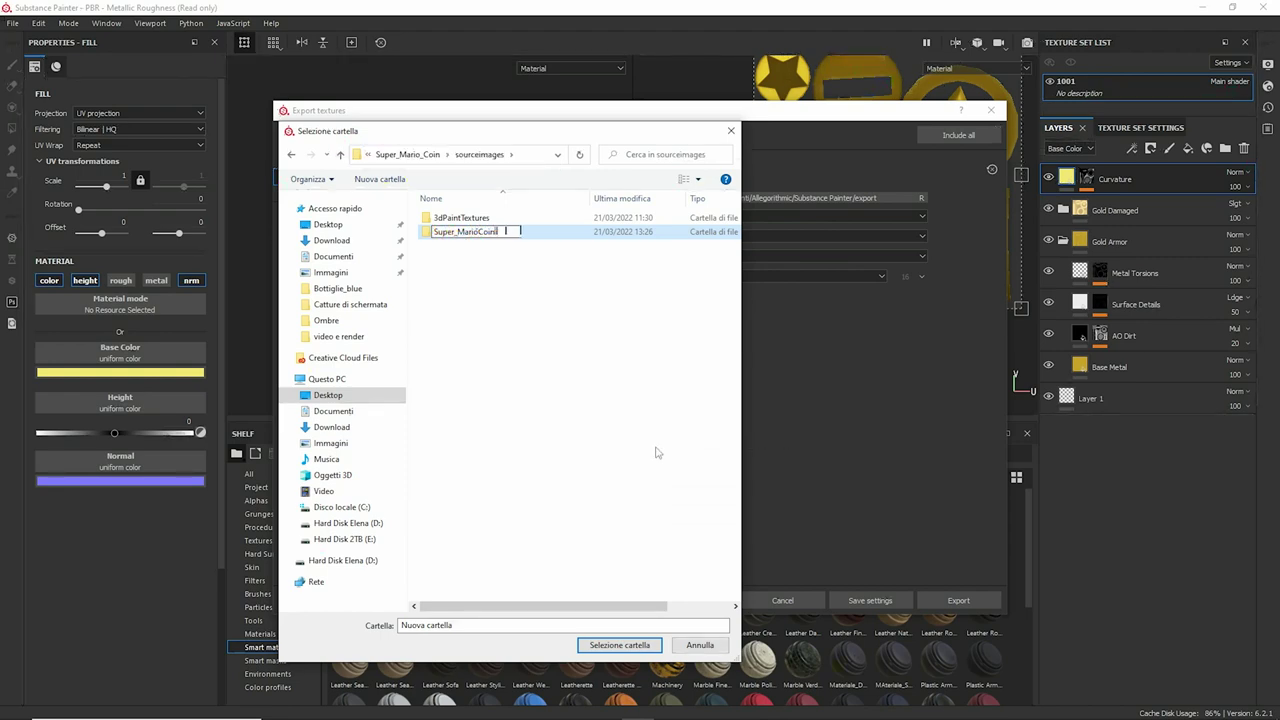
key("Return")
left_click(617, 644)
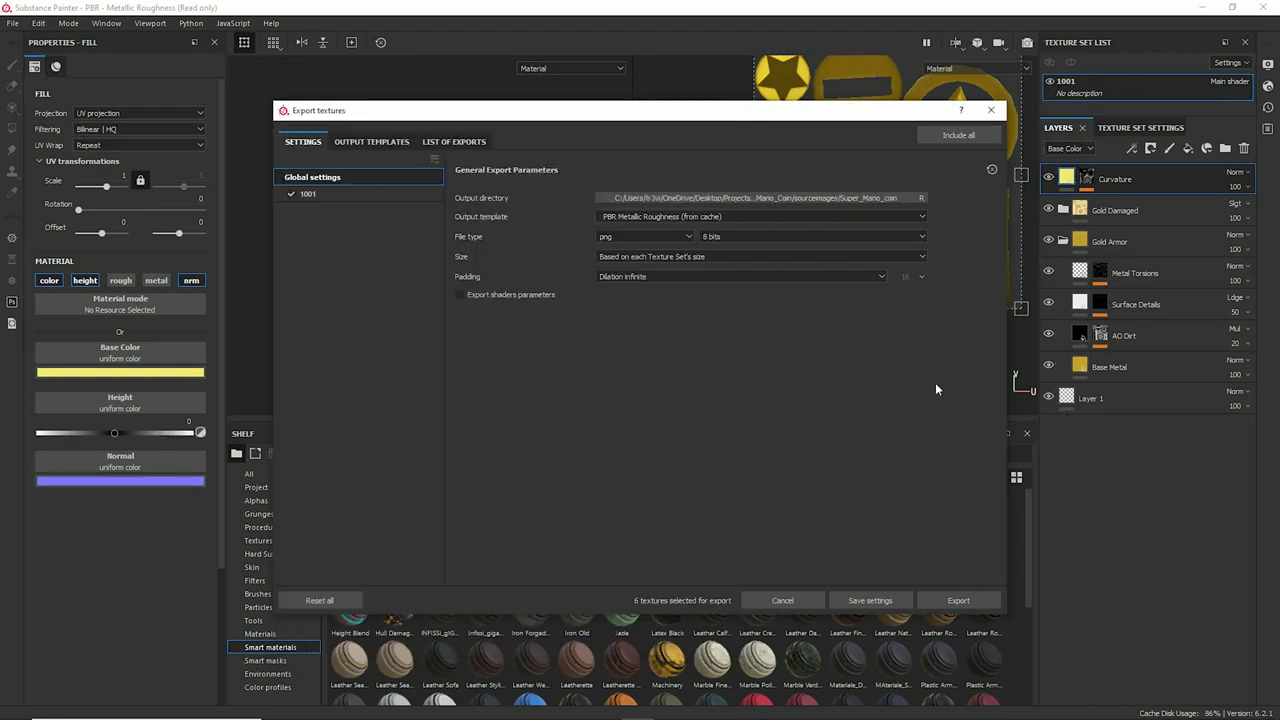
Step: Export the textures with the Arnold UDIM Legacy (AiStandard) template at 4096
left_click(609, 216)
left_click(676, 258)
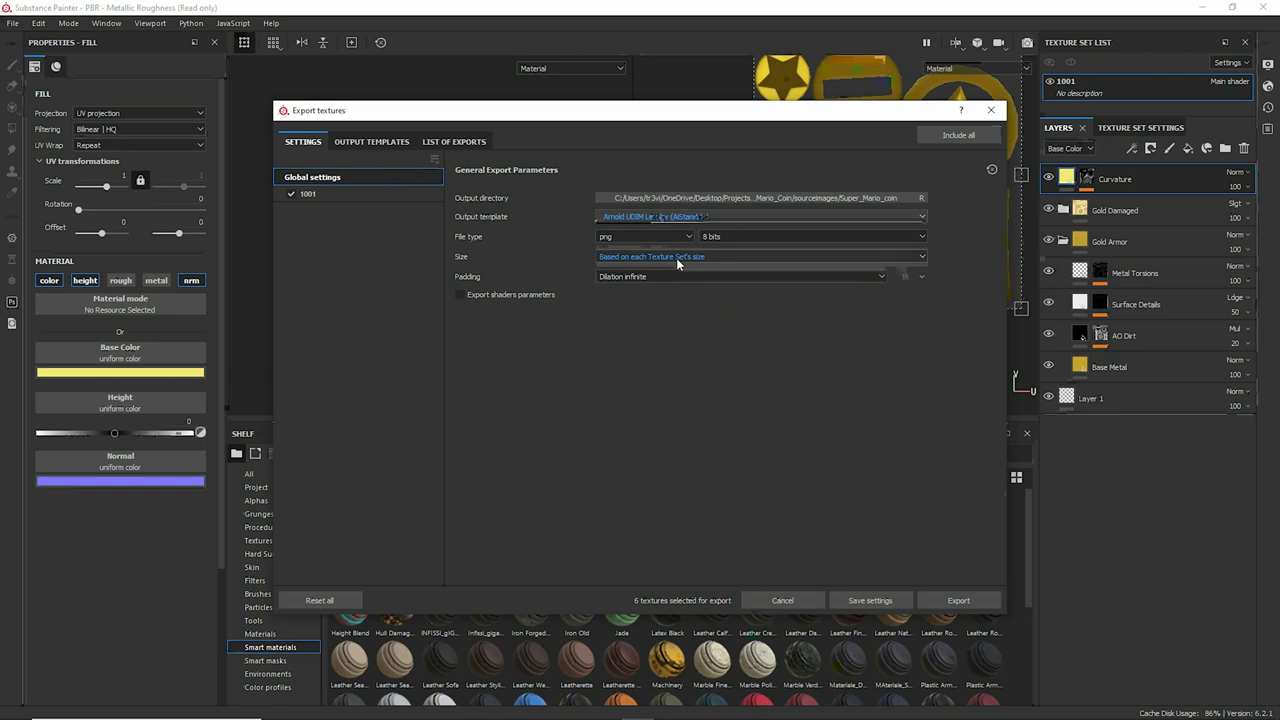
left_click(690, 256)
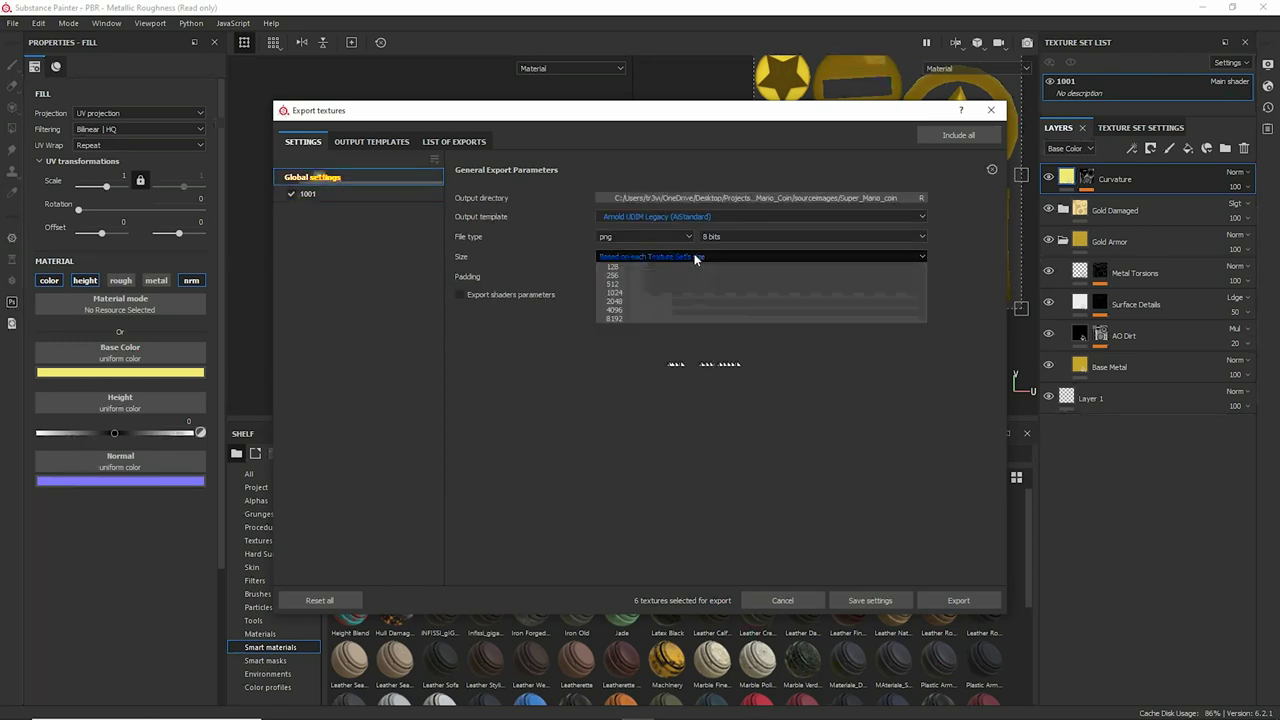
left_click(614, 335)
left_click(944, 601)
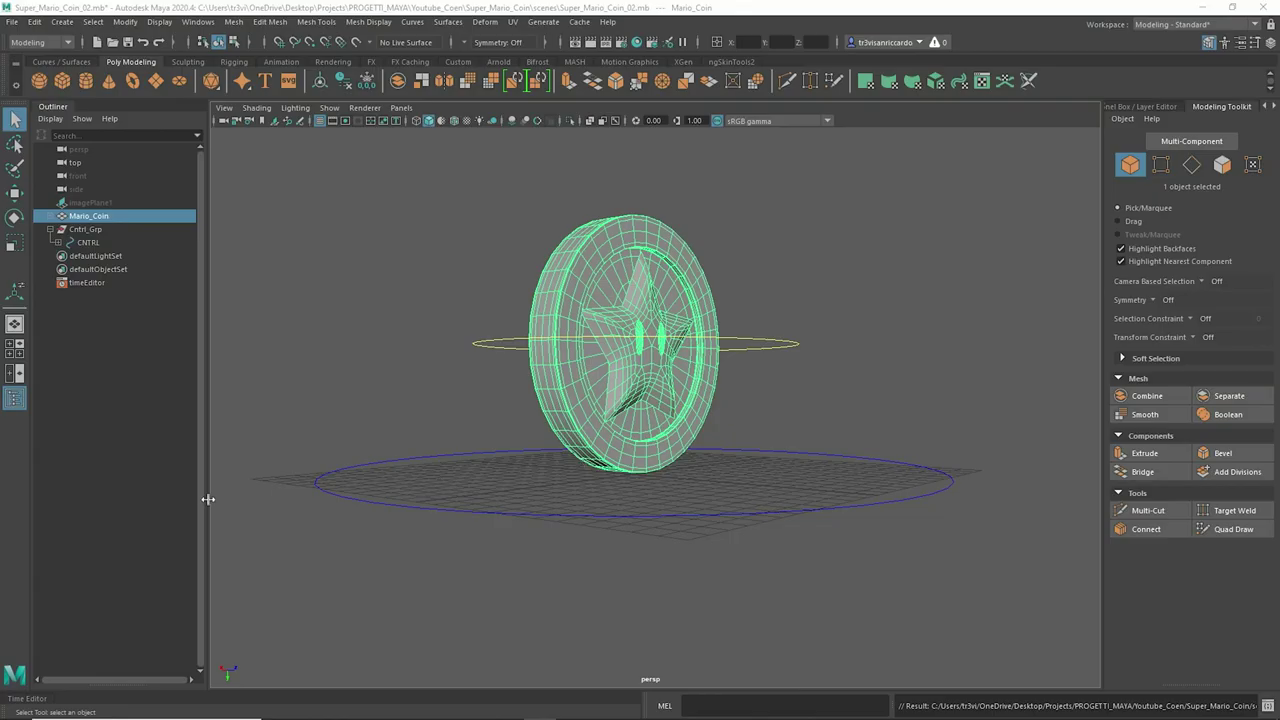
Step: Try assigning a new material to the coin, finding no Arnold shaders listed
left_click_drag(227, 501, 847, 217, "alt")
right_click_drag(847, 217, 905, 545)
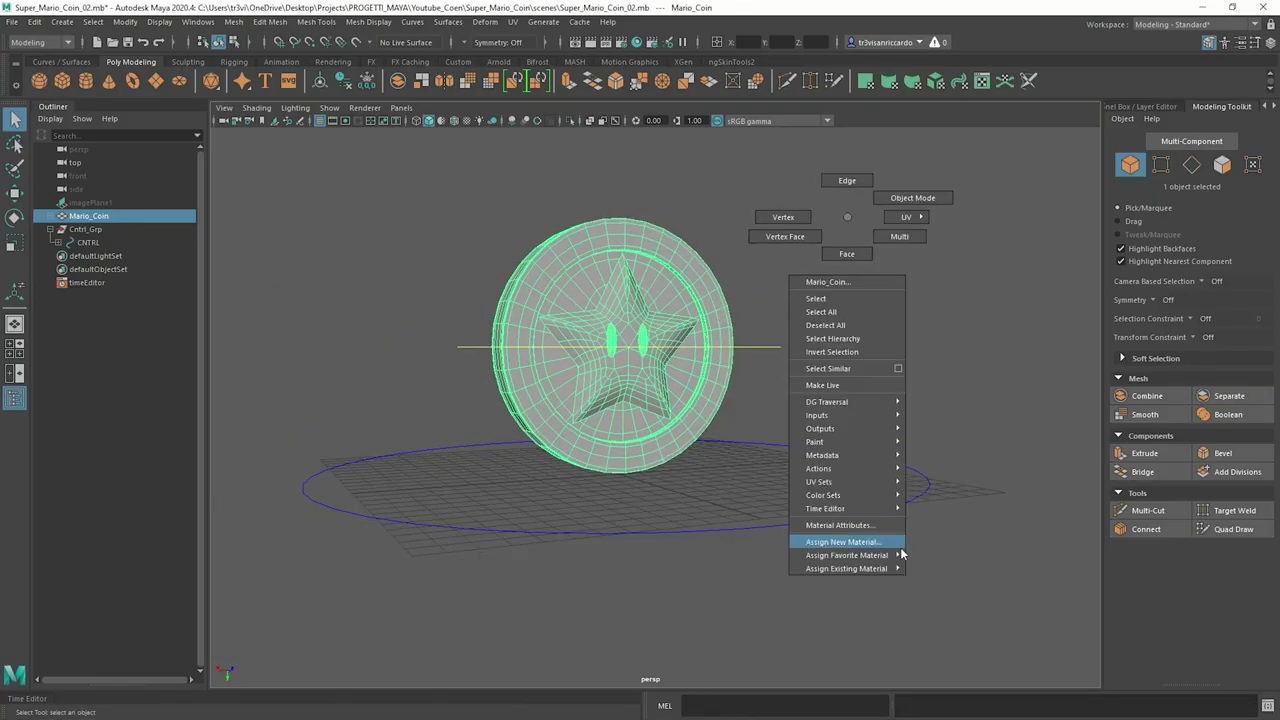
left_click(860, 541)
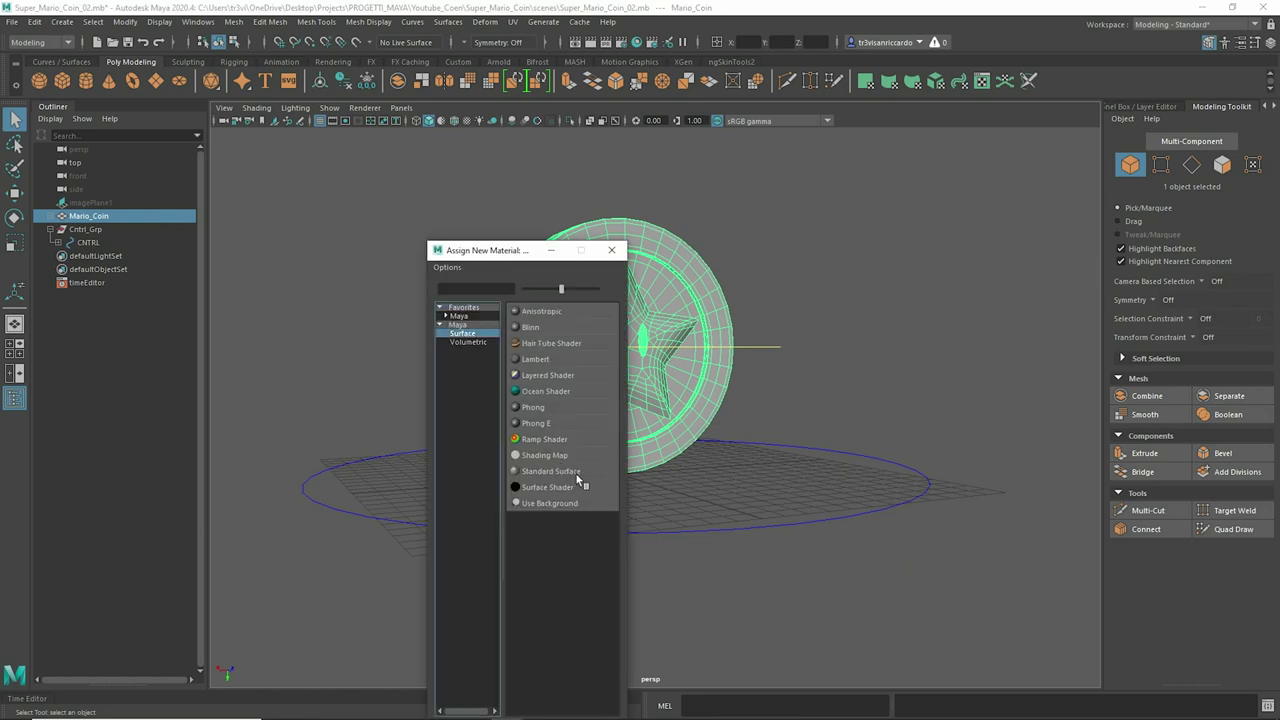
left_click(468, 342)
left_click(457, 324)
left_click(459, 315)
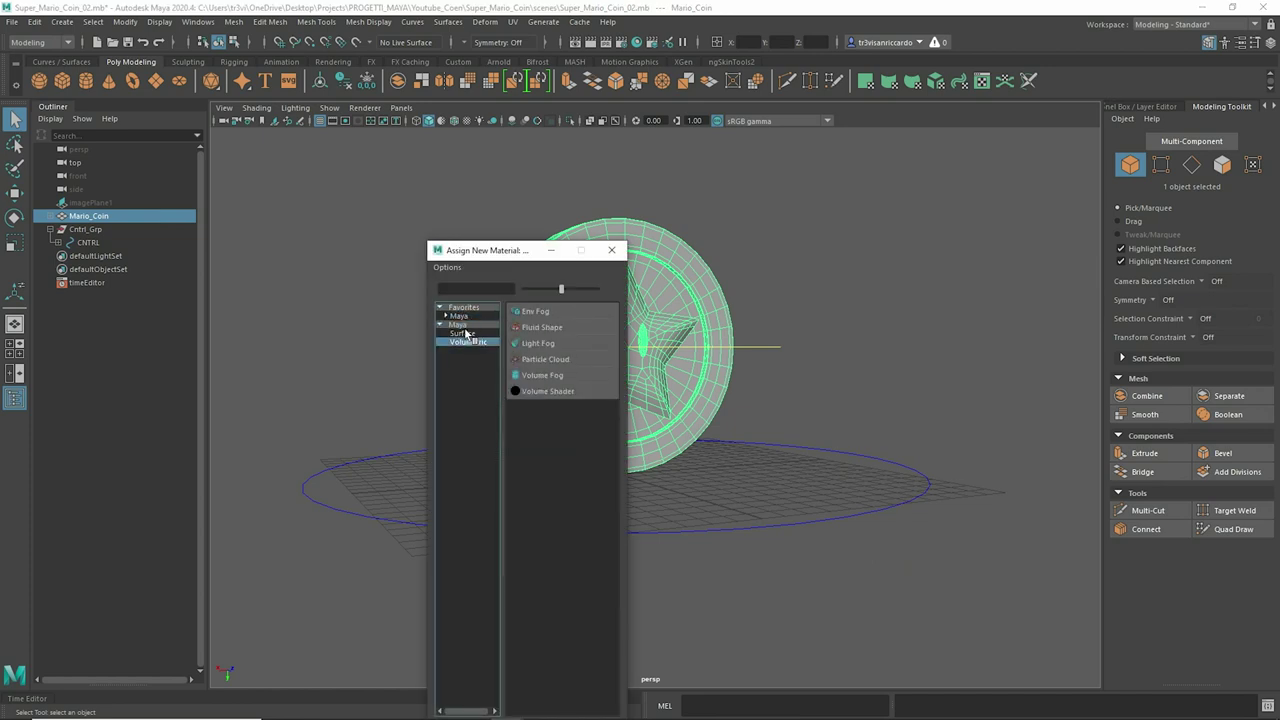
left_click(465, 333)
Step: Load the Arnold mtoa.mll plug-in in the Plug-in Manager
left_click(611, 250)
left_click(197, 21)
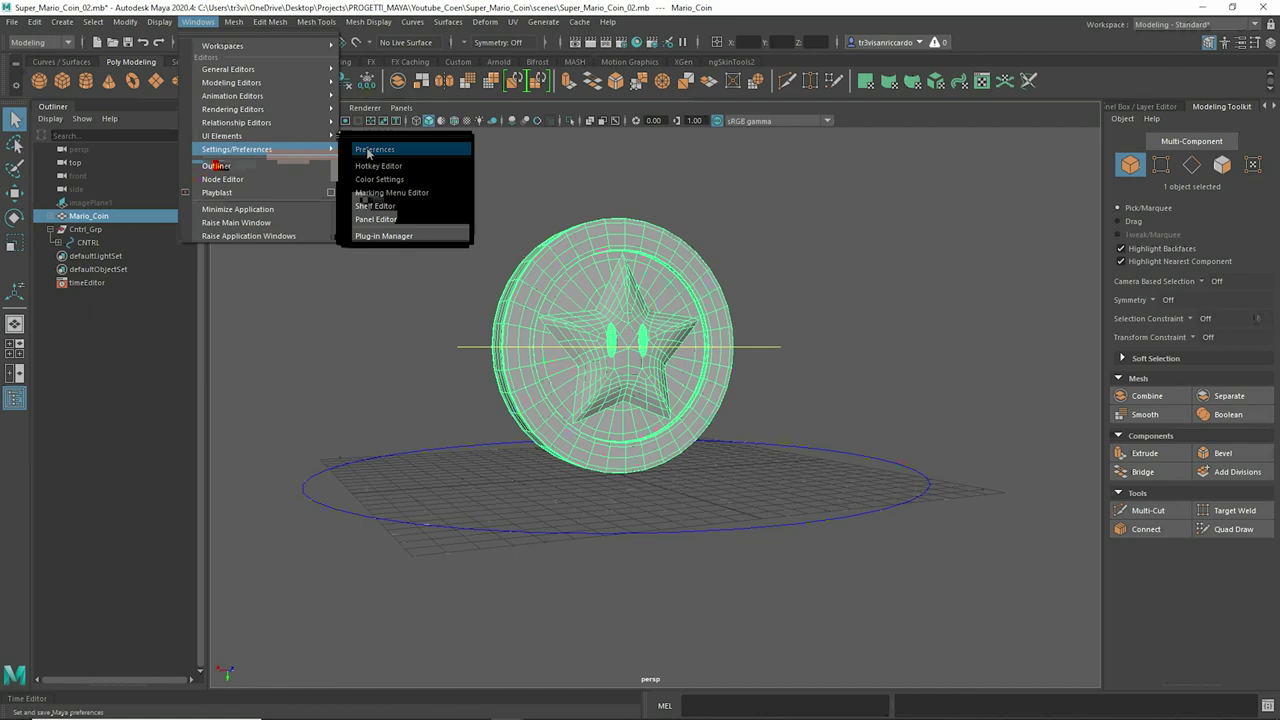
left_click(383, 236)
type("arb")
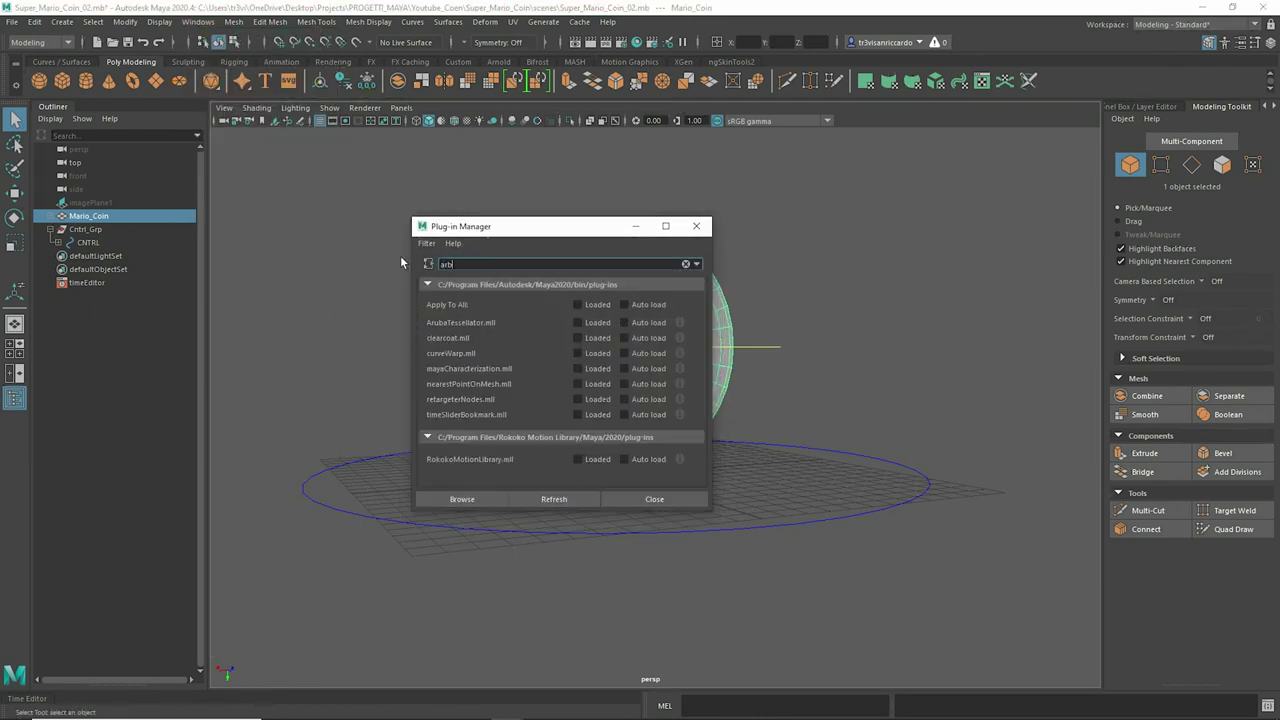
key("BackSpace")
type("nold")
key("BackSpace")
key("BackSpace")
key("BackSpace")
type("ld")
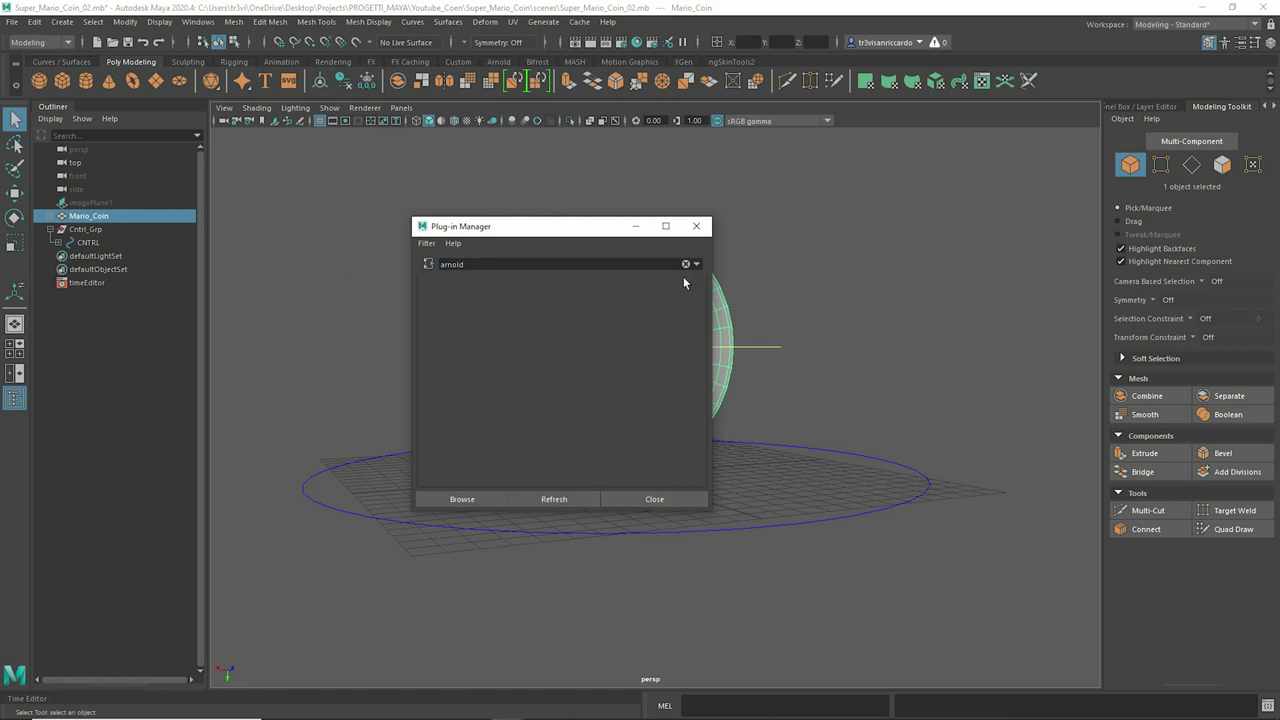
left_click(685, 264)
scroll(490, 362, "down", 5)
scroll(476, 365, "down", 5)
scroll(474, 367, "down", 5)
scroll(480, 375, "down", 3)
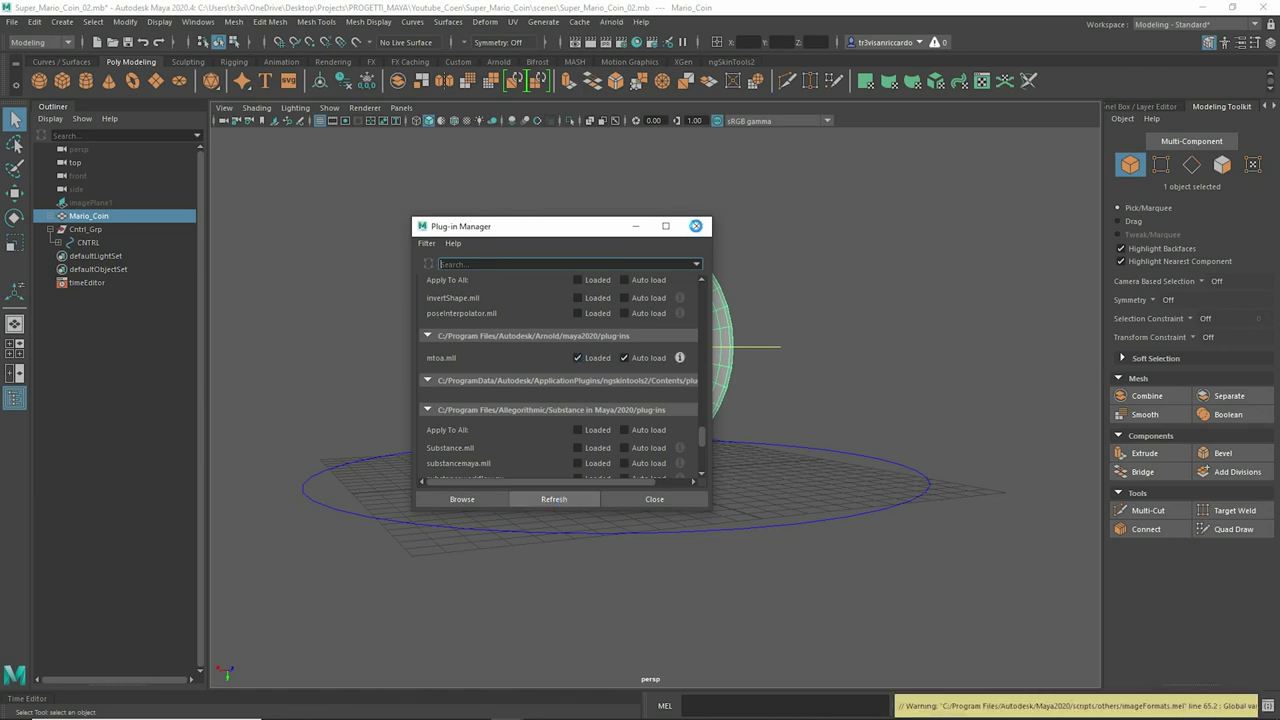
left_click(696, 226)
Step: Assign a new aiStandardSurface material to the Mario_Coin mesh
right_click_drag(643, 337, 657, 557)
left_click_drag(515, 252, 447, 67)
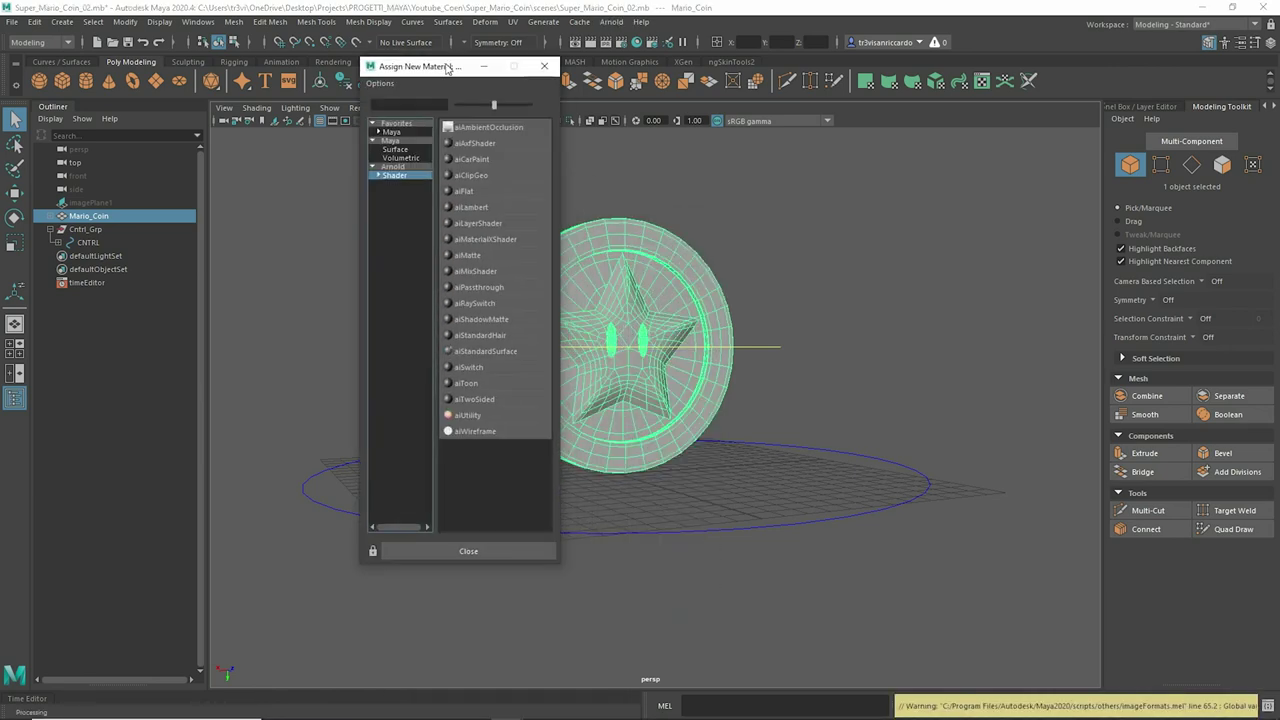
left_click(502, 352)
left_click(1235, 144)
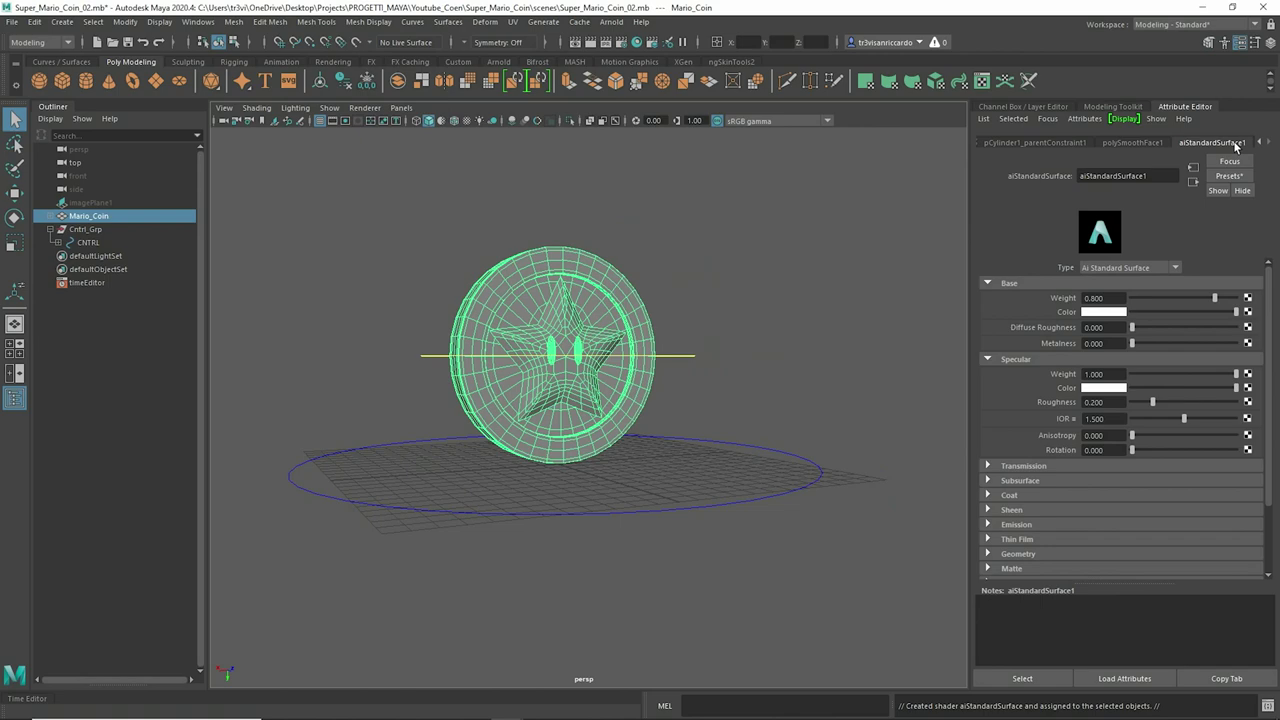
Step: Connect the BaseColor texture file to the coin material's base colour
left_click(1249, 316)
left_click(326, 278)
left_click(1250, 324)
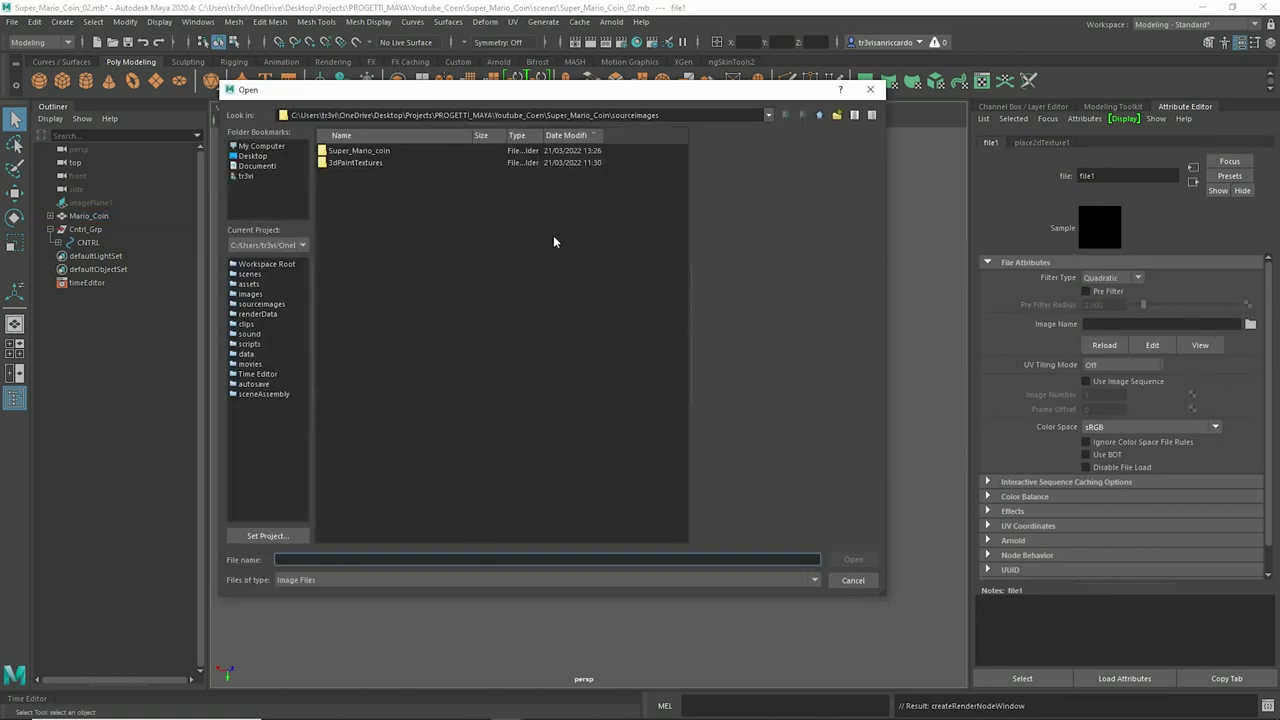
left_click(395, 162)
left_click(853, 559)
mouse_move(623, 354)
left_mouse_down("alt")
mouse_move(449, 247)
mouse_move(640, 245)
left_mouse_up("alt")
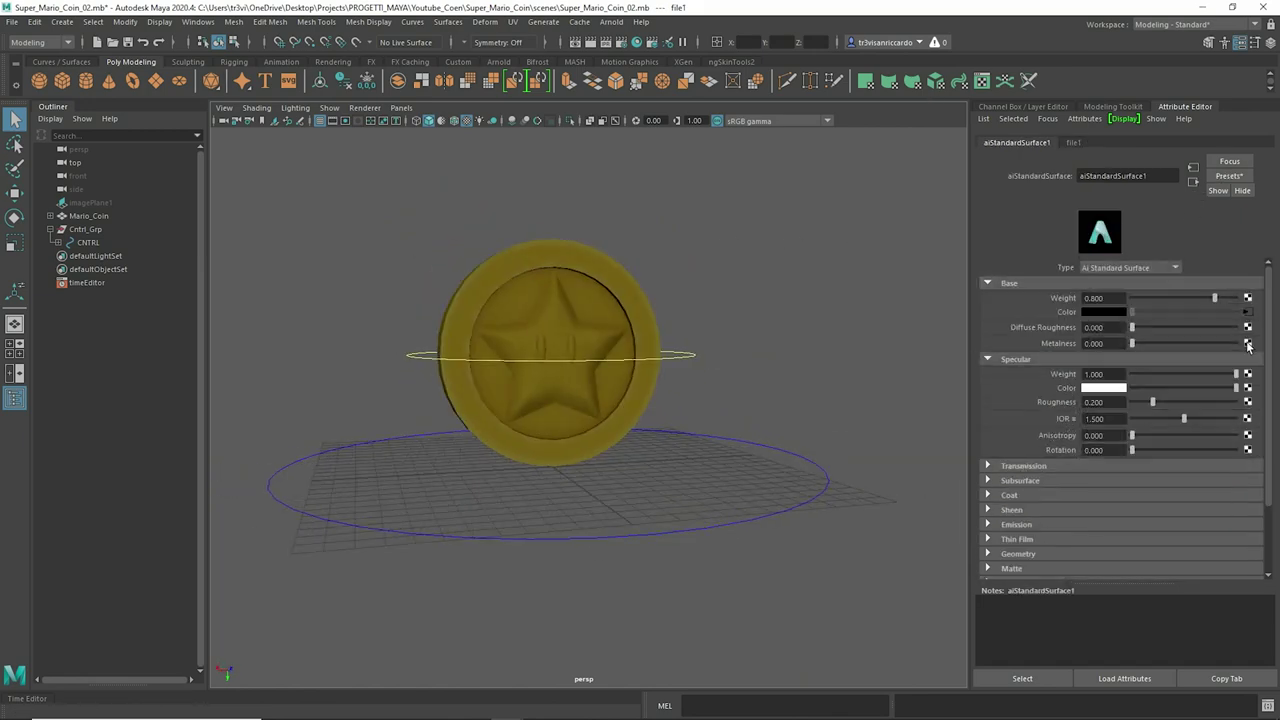
Step: Connect the Metalness texture to metalness with its colour space set to Raw
left_click(1248, 343)
left_click(333, 263)
left_click(1250, 324)
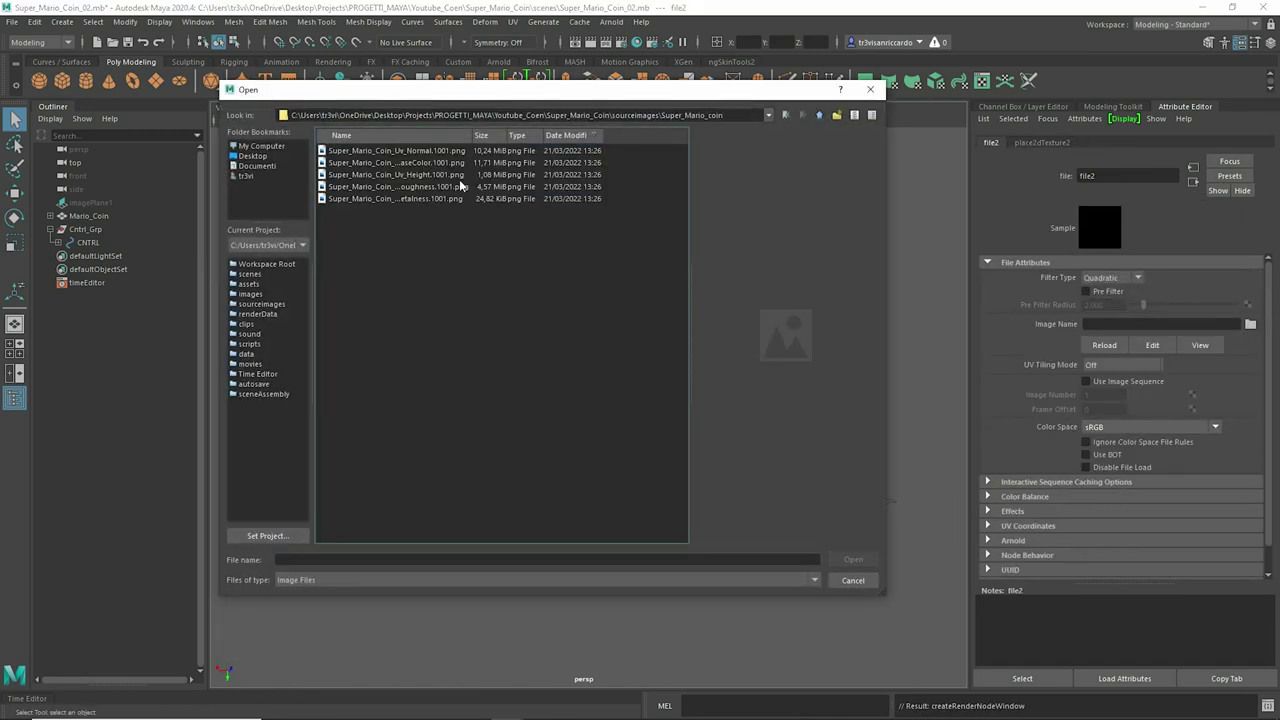
double_click(448, 199)
scroll(1128, 426, "down", 2)
left_click(1035, 470)
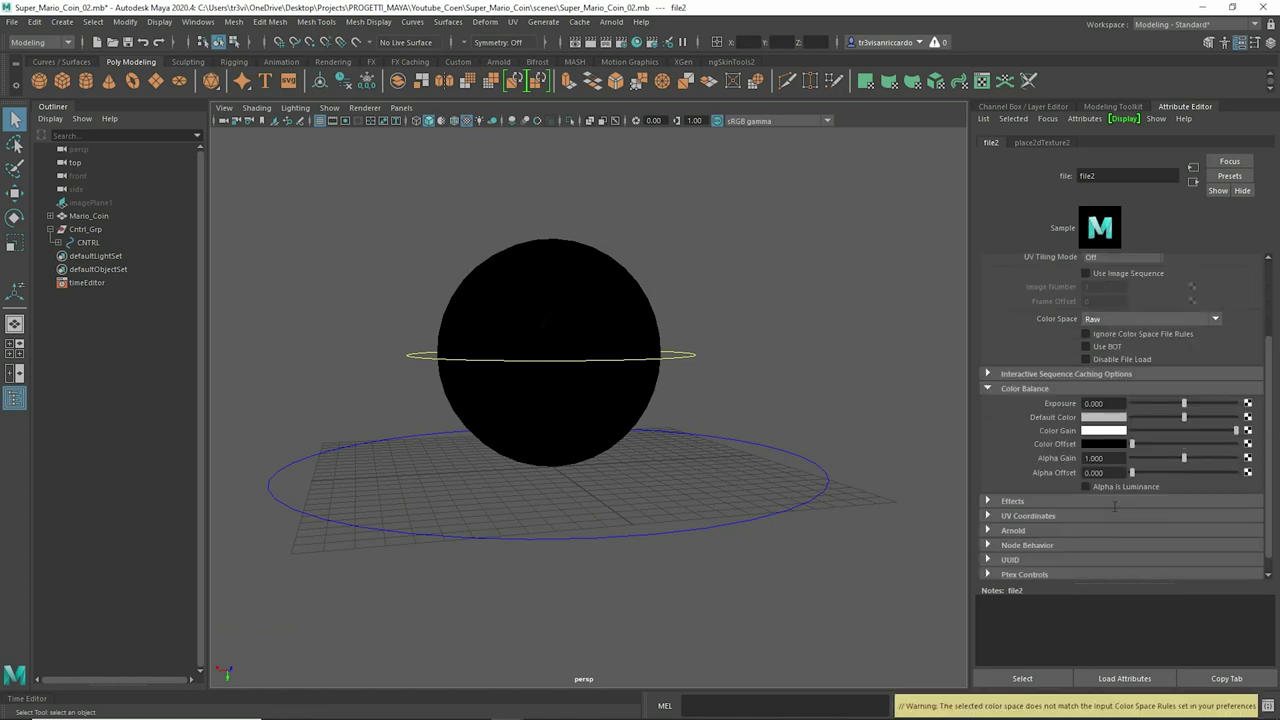
scroll(1146, 371, "up", 2)
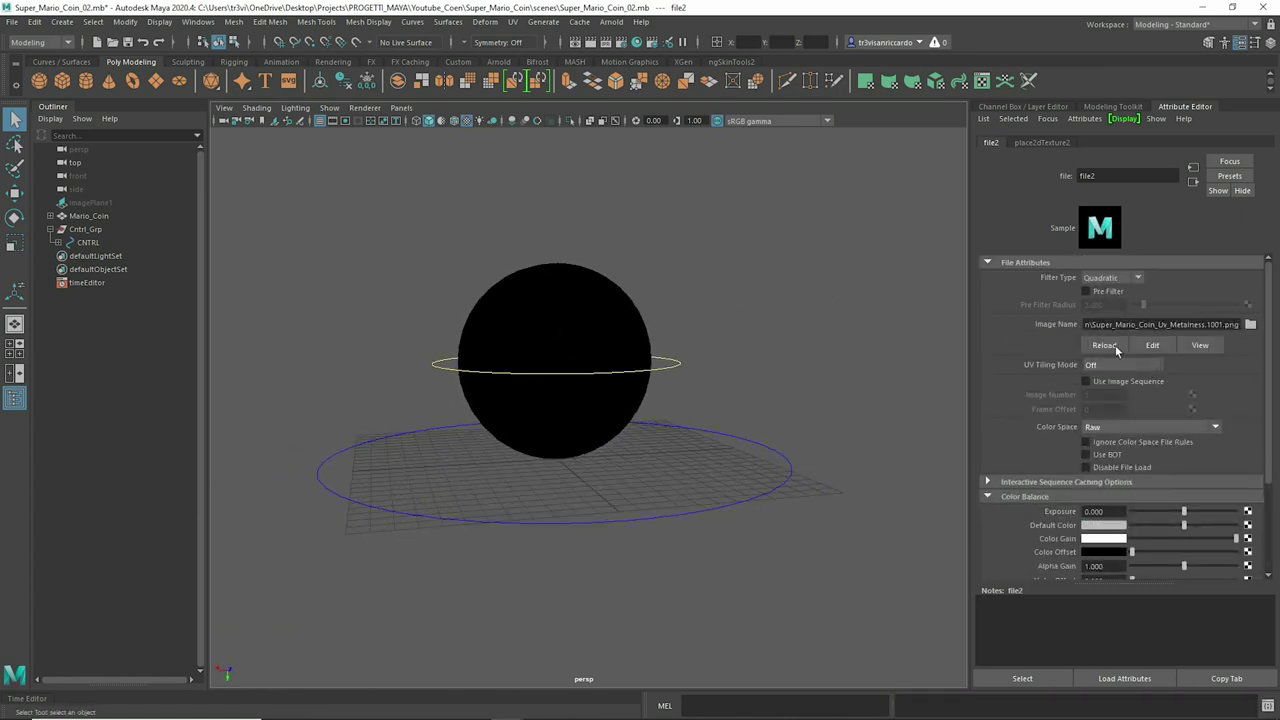
left_click(475, 120)
left_click_drag(700, 250, 728, 258, "alt")
Step: Connect the roughness map to Specular Roughness with Raw colour space
left_click(1193, 182)
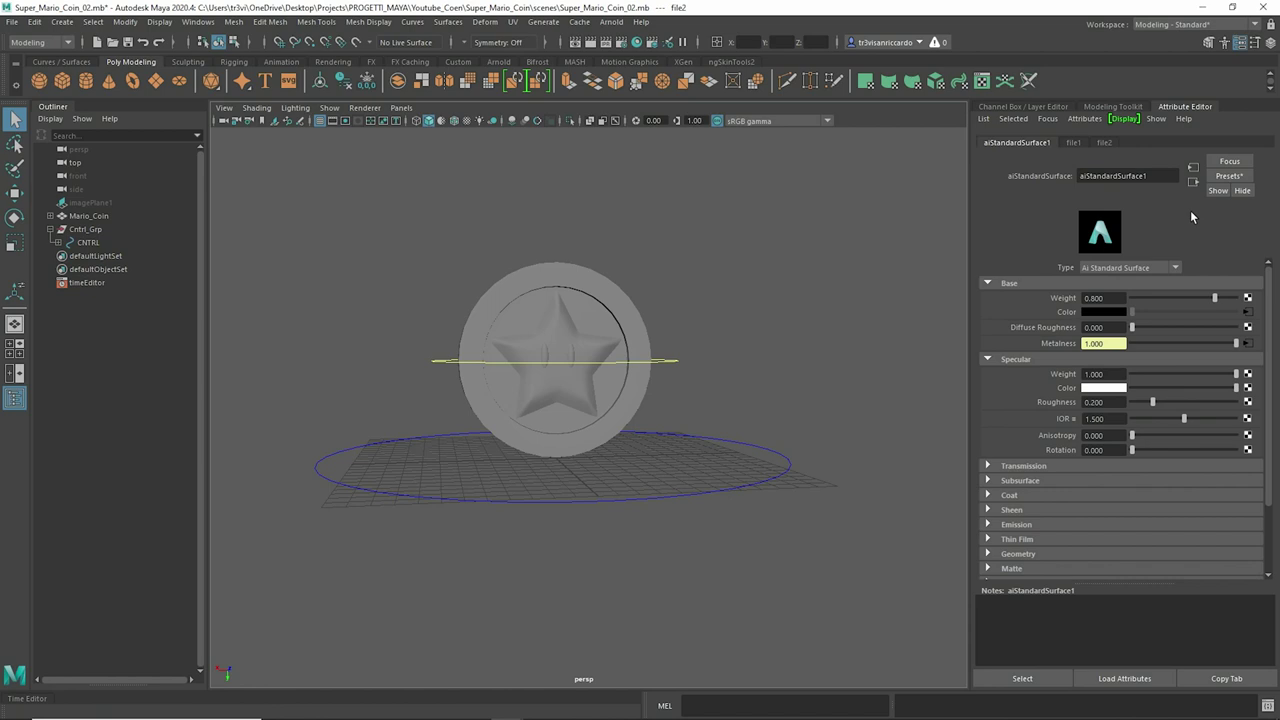
left_click(1247, 403)
left_click(1250, 324)
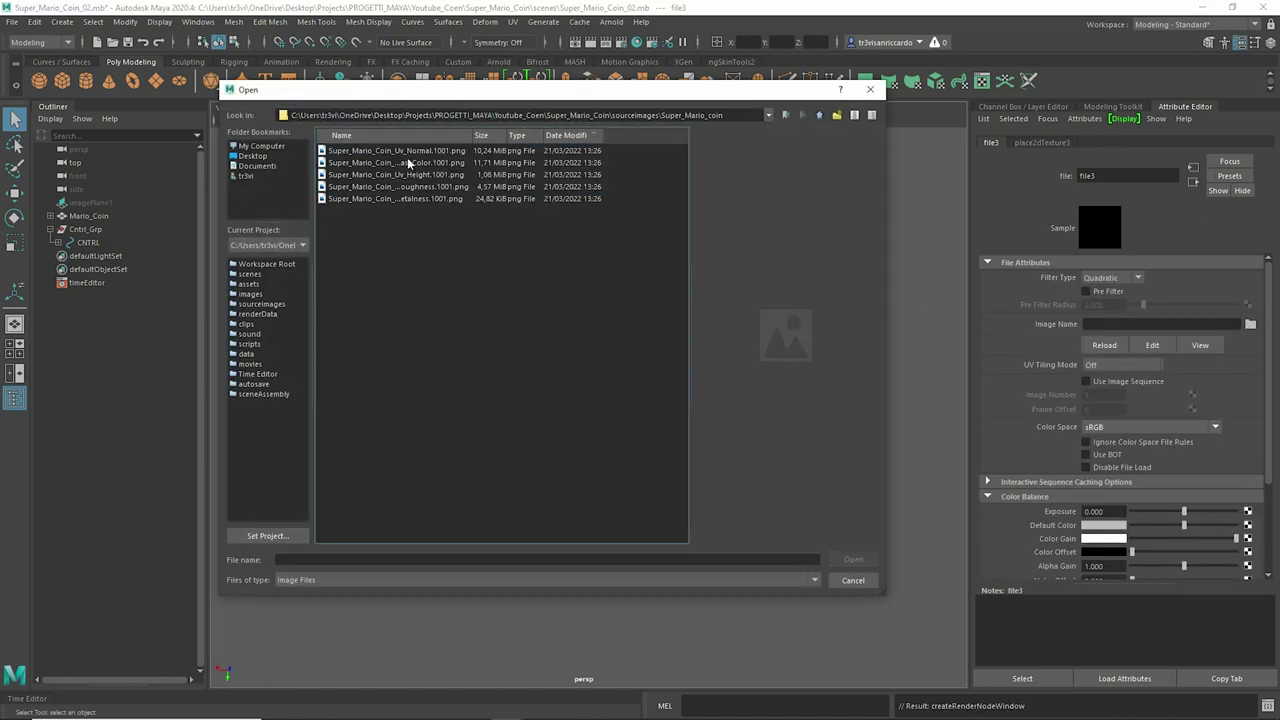
double_click(450, 187)
left_click(1150, 427)
left_click(1117, 471)
scroll(1117, 471, "down", 3)
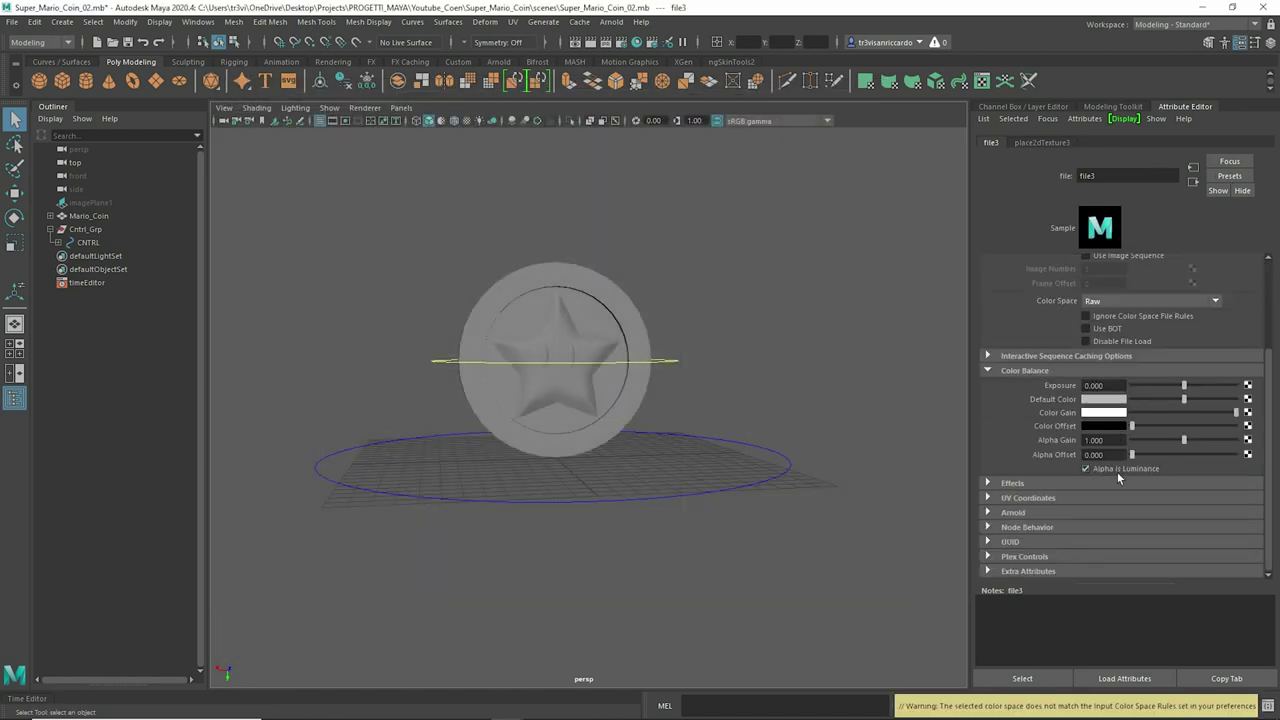
left_click(1193, 182)
Step: Add a bump2d normal map under Geometry as Tangent Space Normals, loading the image as Raw
left_click(1015, 468)
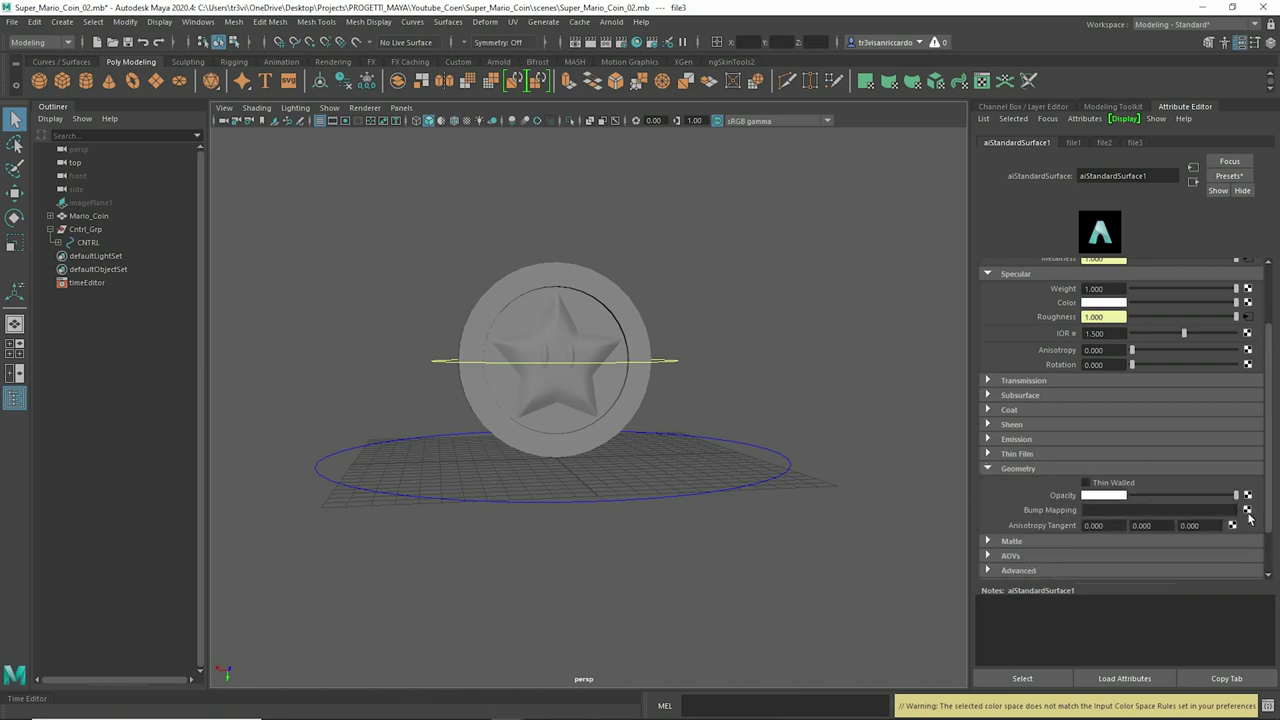
left_click(1247, 510)
left_click(360, 280)
left_click(1123, 307)
left_click(1130, 331)
left_click(1013, 337)
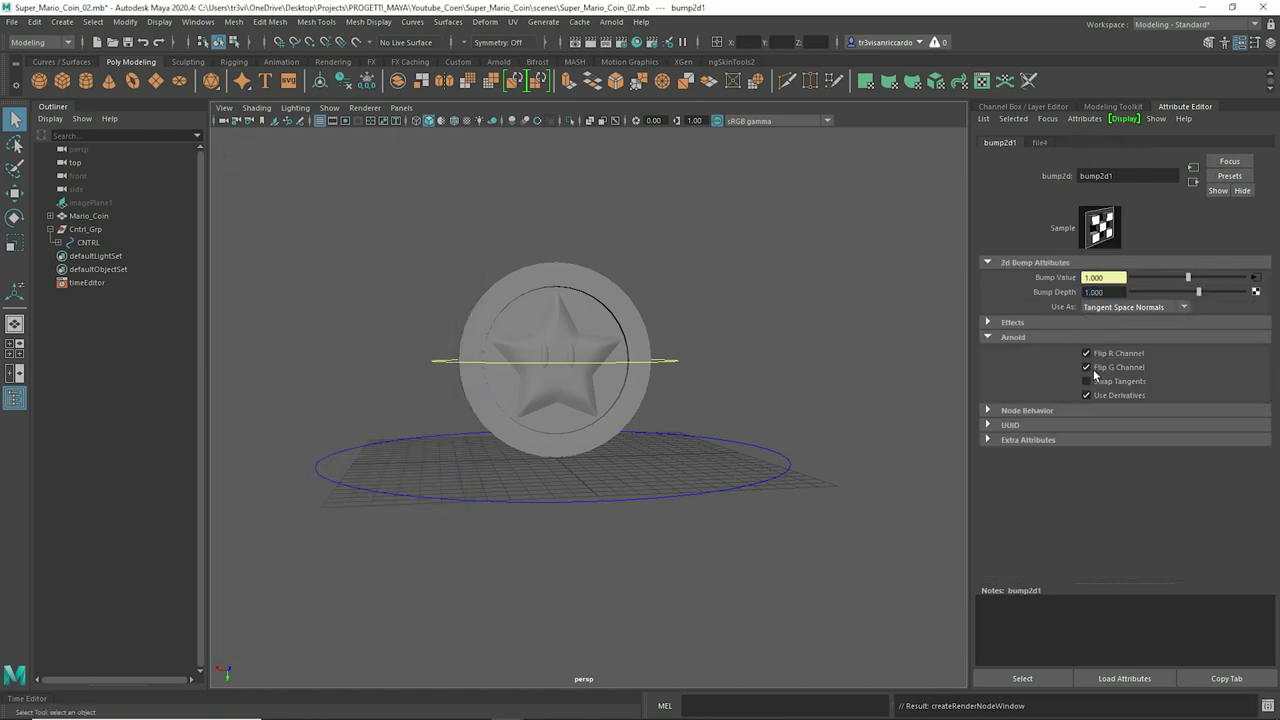
left_click(1255, 277)
left_click(1150, 427)
left_click(1100, 312)
left_click(1250, 323)
double_click(420, 155)
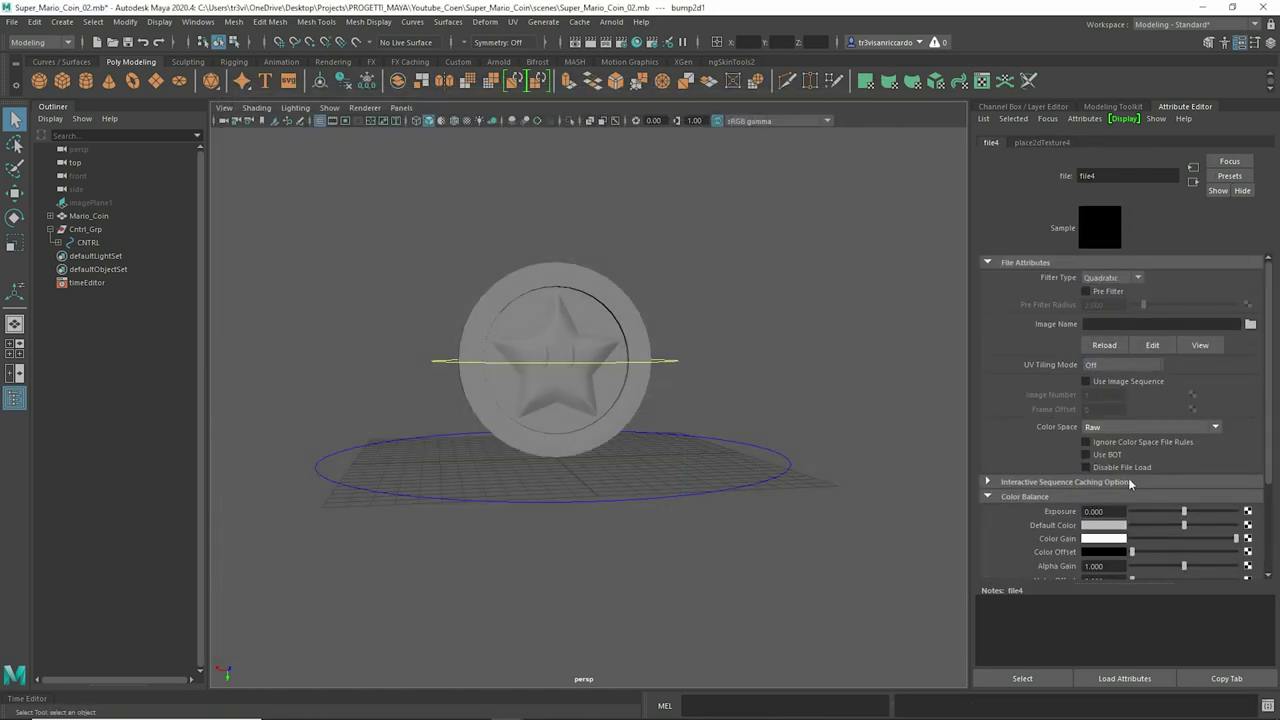
scroll(1113, 348, "down", 2)
scroll(1122, 472, "down", 1)
Step: Check the shading with viewport lighting and rename the material Supe_MArio_Coin
left_click(469, 124)
mouse_move(469, 126)
left_mouse_down("alt")
mouse_move(302, 226)
mouse_move(1012, 145)
left_mouse_up("alt")
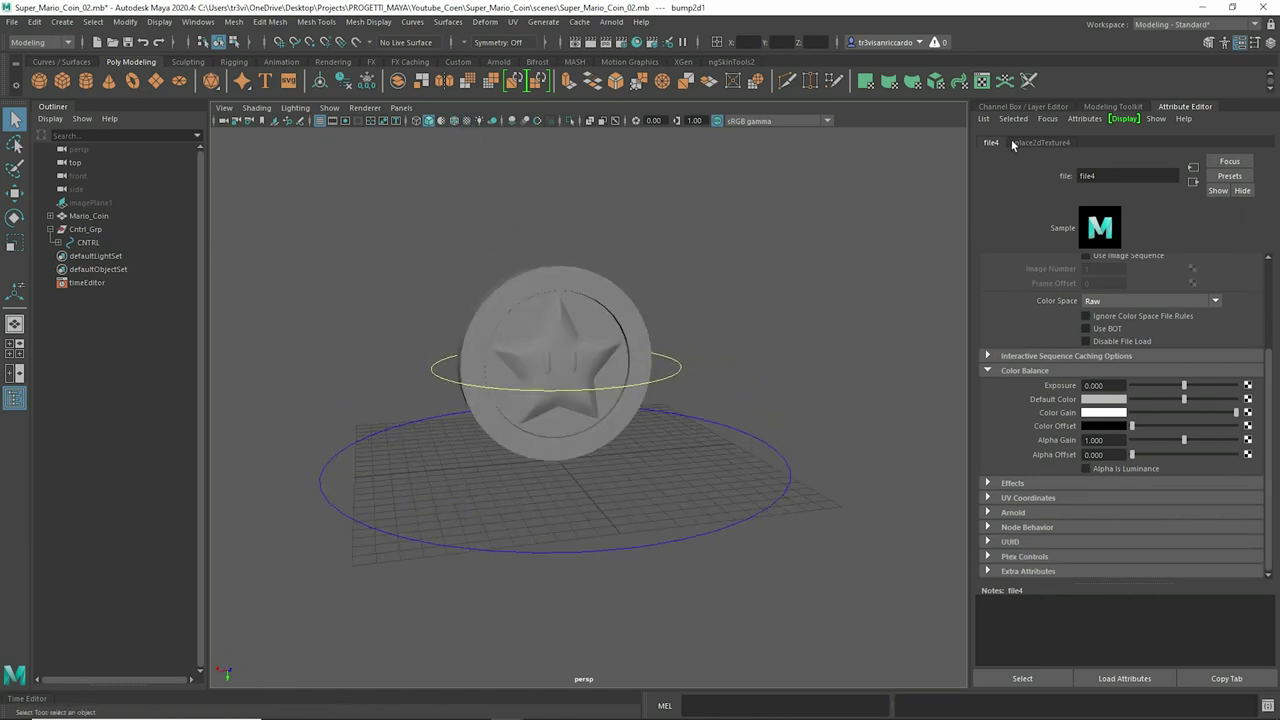
left_click(583, 313)
type("Supe_MArio_Coin")
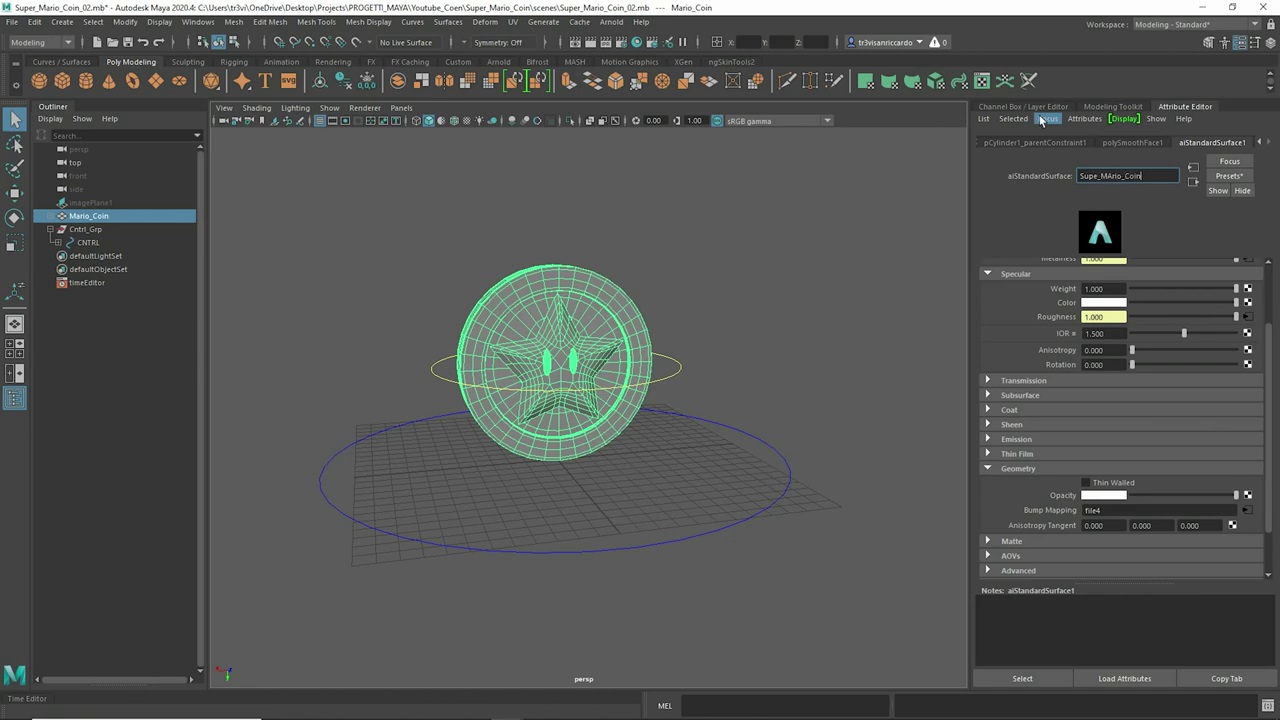
key("Return")
left_click_drag(834, 306, 673, 248, "alt")
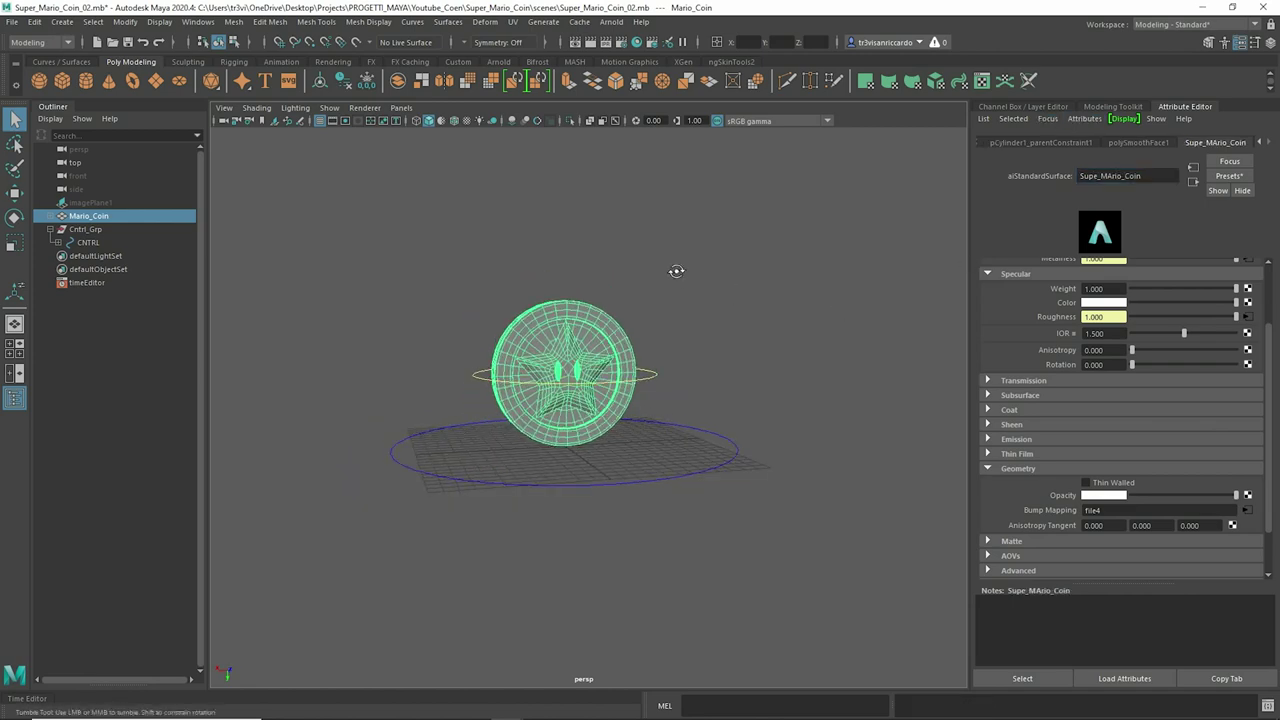
mouse_move(675, 275)
left_mouse_down("alt")
mouse_move(688, 289)
mouse_move(600, 294)
mouse_move(834, 291)
mouse_move(757, 314)
left_mouse_up("alt")
scroll(600, 294, "up", 3)
Step: Create a polygon plane under the coin and size it
left_click(155, 81)
left_click_drag(600, 300, 700, 280, "alt")
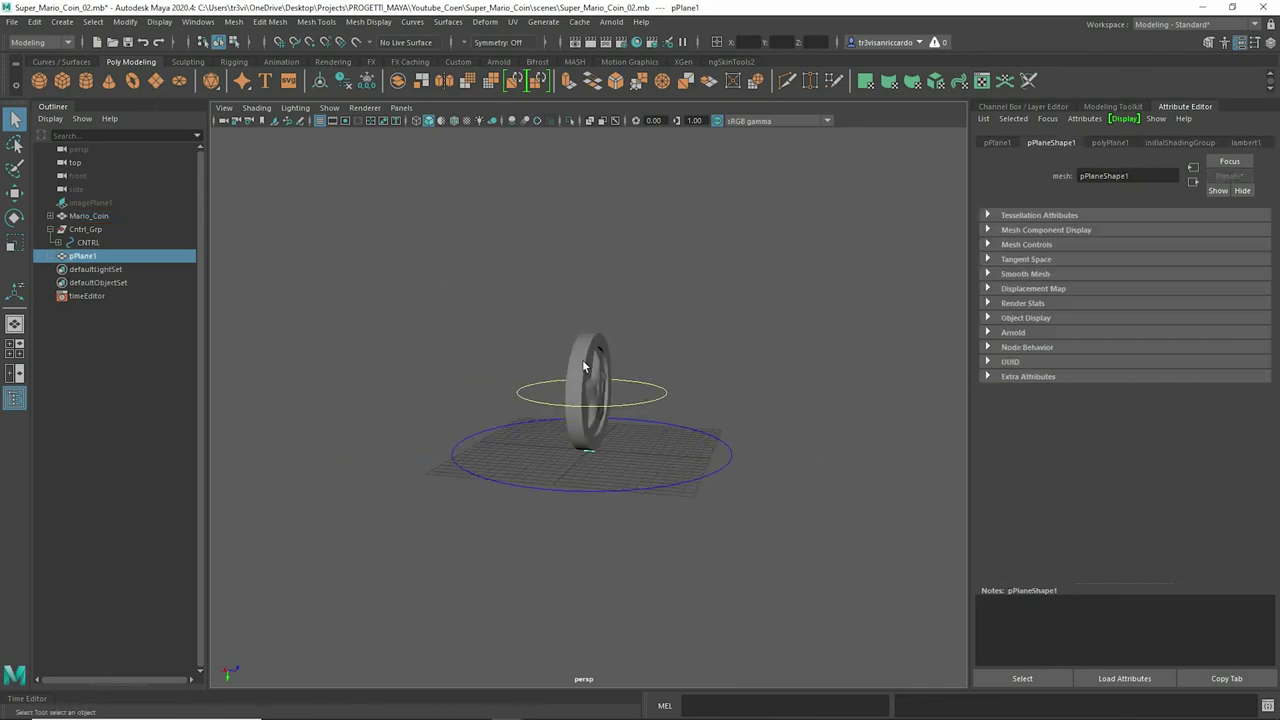
key("r")
left_click_drag(590, 450, 1175, 470)
key("ctrl+z")
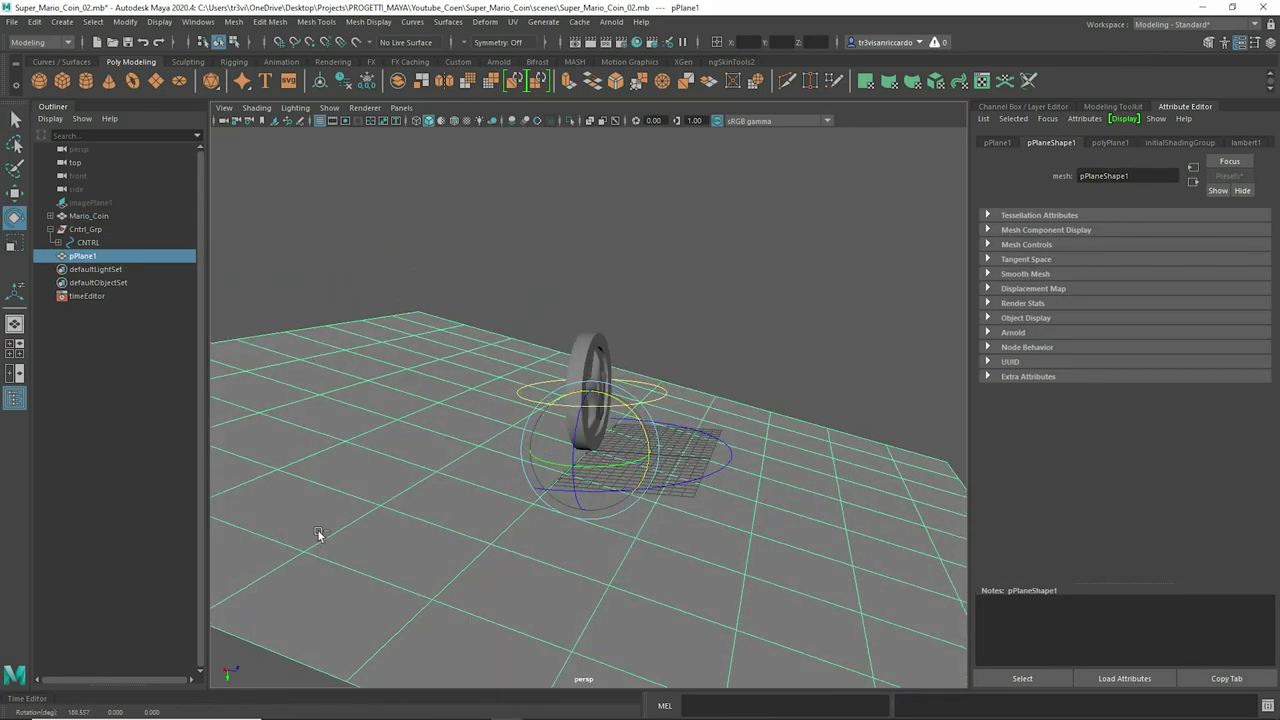
Step: Soft-select the plane's back edges and bend them upward into a curved wall
right_click_drag(426, 422, 423, 477)
left_click_drag(423, 477, 451, 363)
middle_click_drag(706, 398, 800, 403)
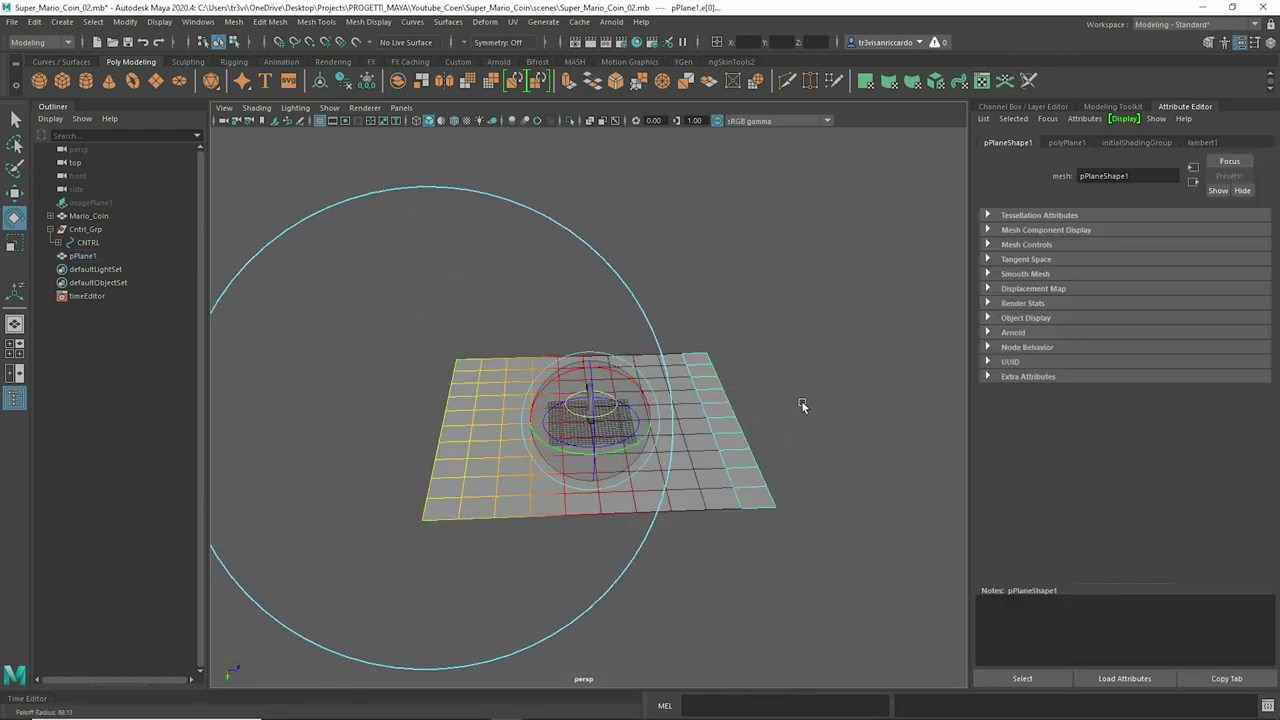
key("r")
left_click_drag(534, 423, 480, 422)
left_click_drag(565, 376, 645, 401)
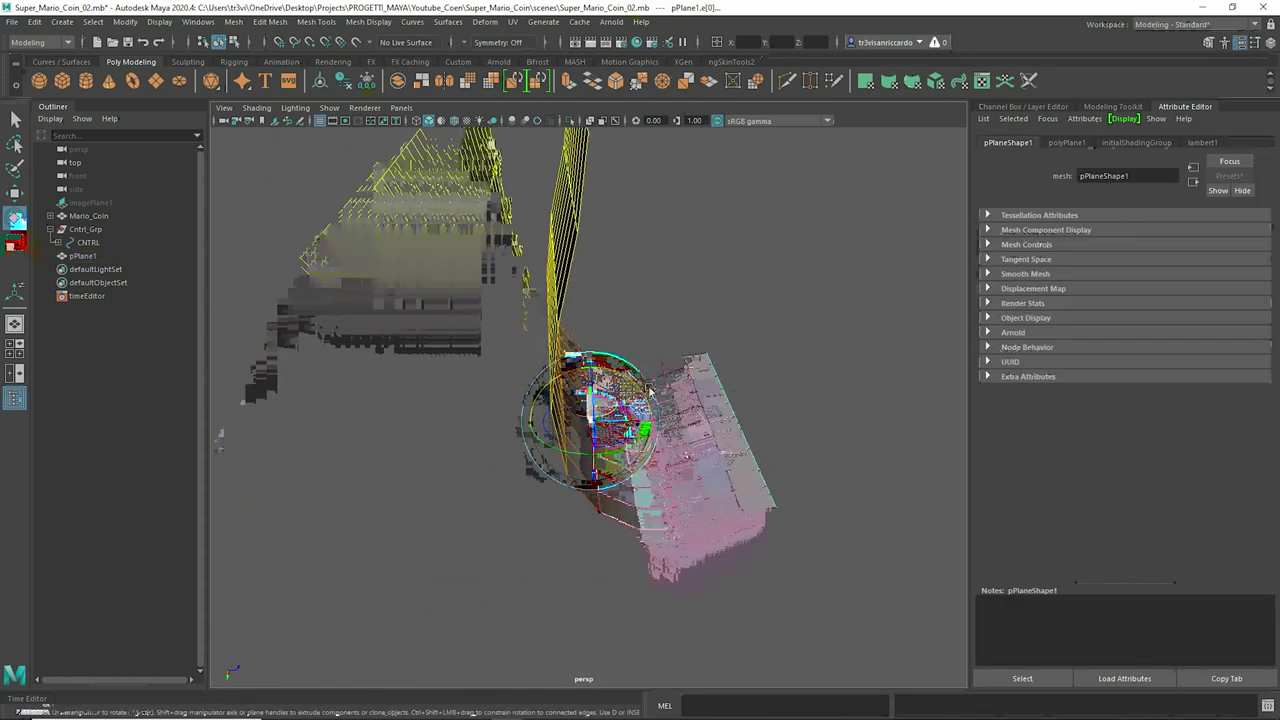
key("r")
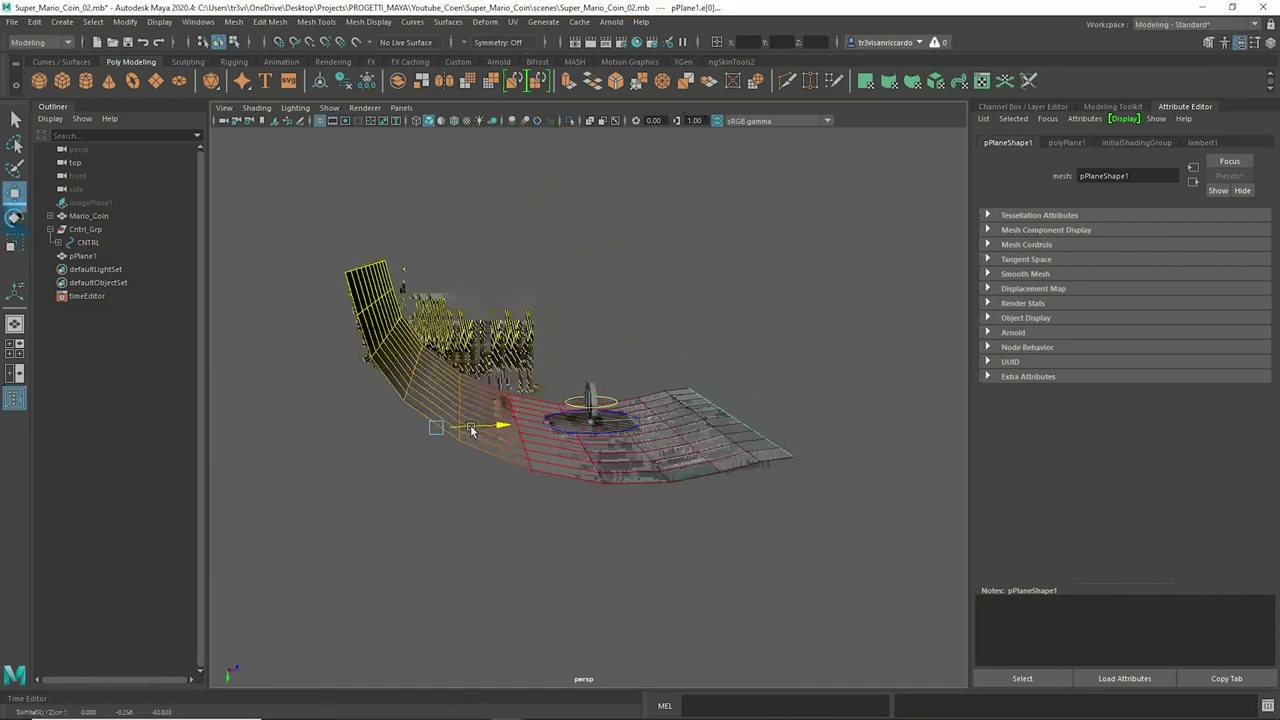
left_click_drag(530, 424, 400, 428)
key("w")
key("e")
left_click_drag(590, 430, 534, 370)
key("w")
key("r")
left_click_drag(590, 480, 594, 433)
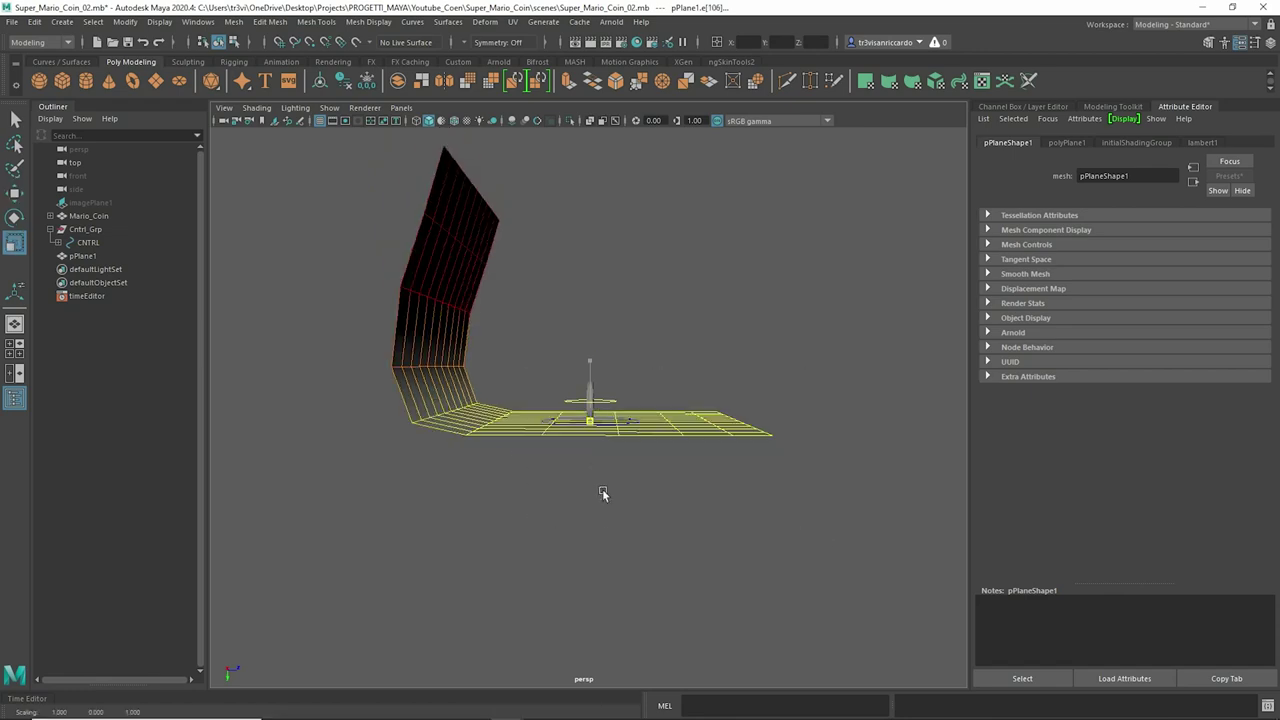
Step: Widen the backdrop sideways and raise it slightly into place behind the coin
left_click_drag(669, 378, 466, 201, "alt")
left_click_drag(597, 282, 549, 303, "alt")
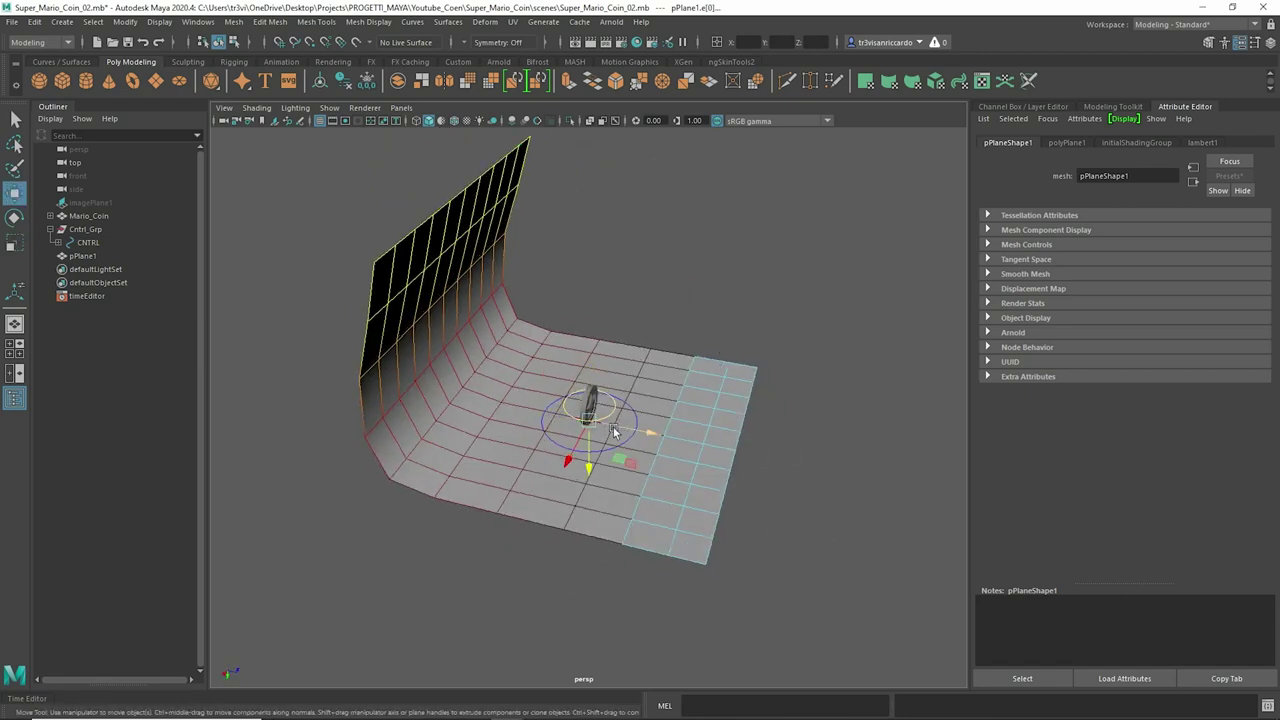
right_click_drag(549, 303, 623, 300)
mouse_move(540, 428)
left_mouse_down()
mouse_move(473, 428)
mouse_move(600, 400)
left_mouse_up()
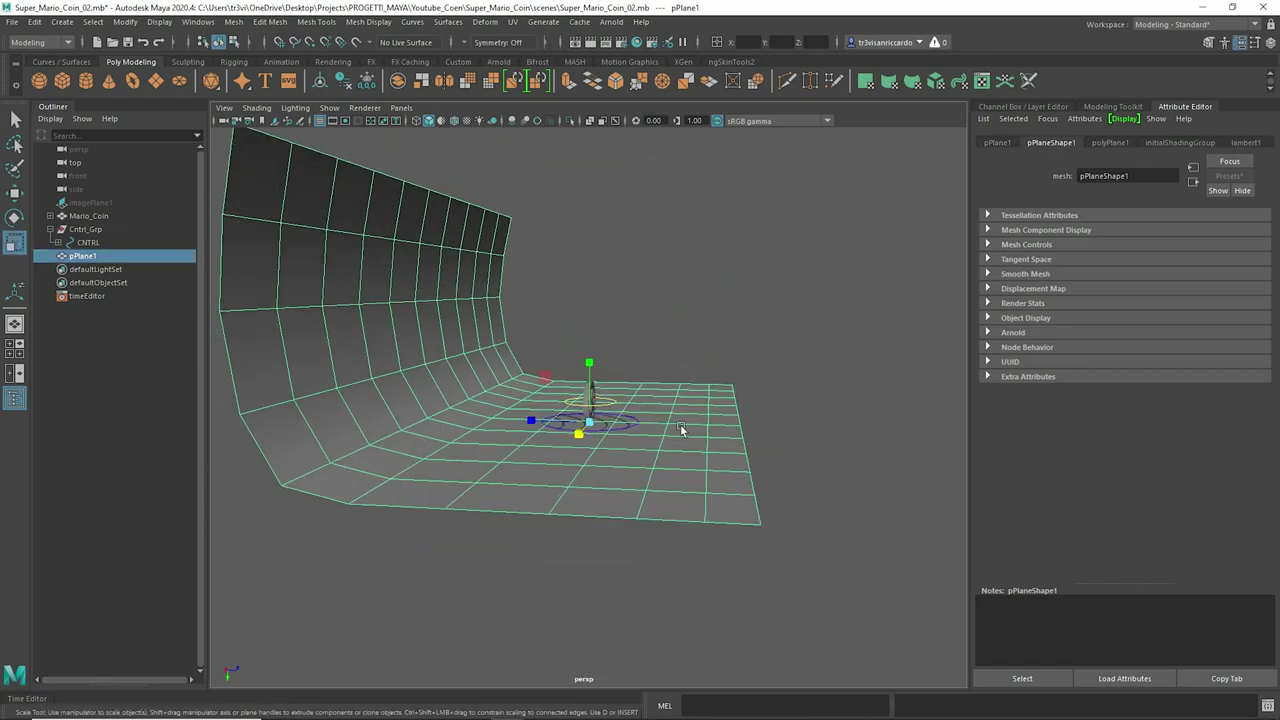
right_click_drag(600, 400, 640, 360)
left_click(757, 516)
left_click_drag(652, 428, 700, 440, "alt")
scroll(700, 440, "up", 5)
key("F8")
left_click_drag(570, 520, 571, 534)
Step: Assign a new aiShadowMatte material to the backdrop
right_click_drag(765, 355, 745, 661)
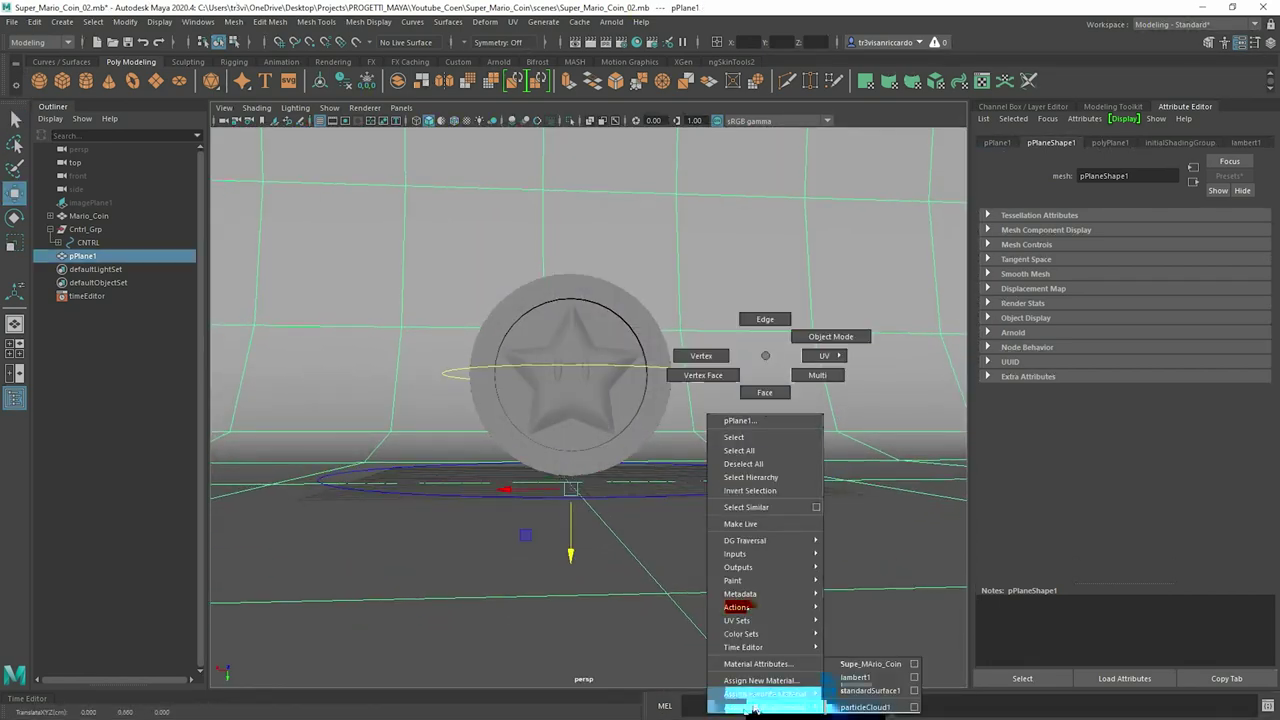
right_click_drag(757, 708, 760, 680)
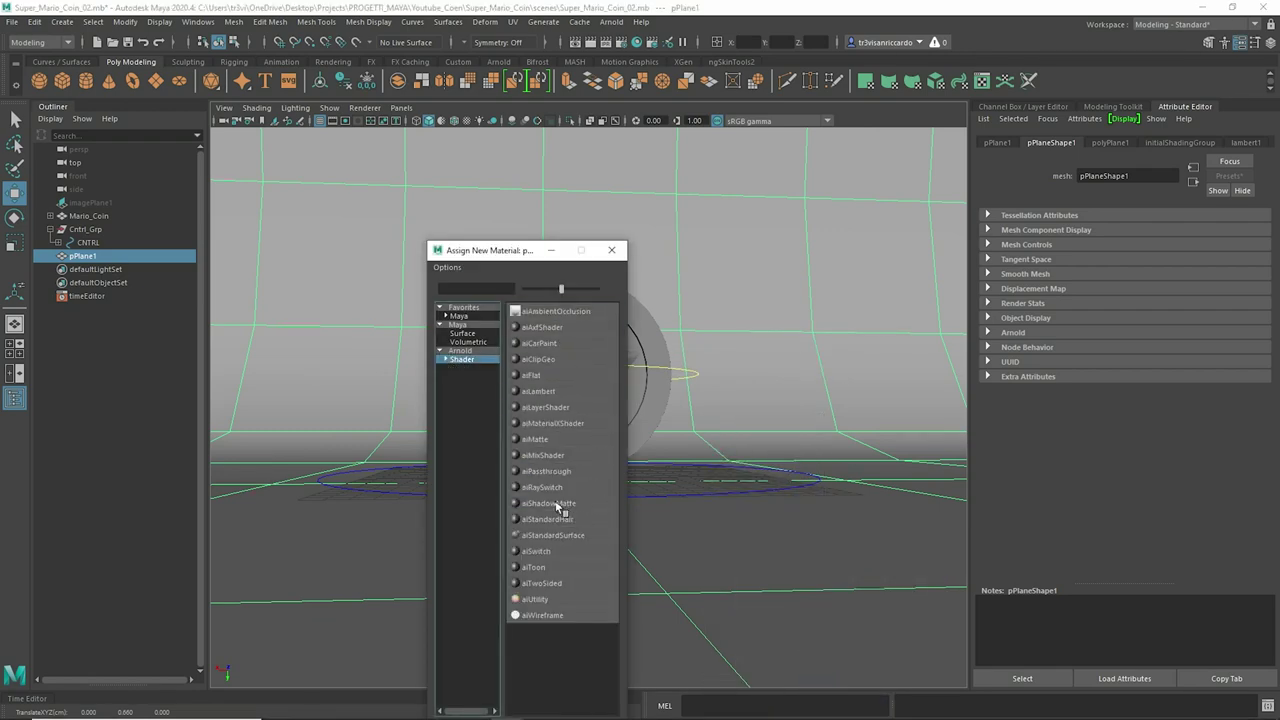
left_click(557, 503)
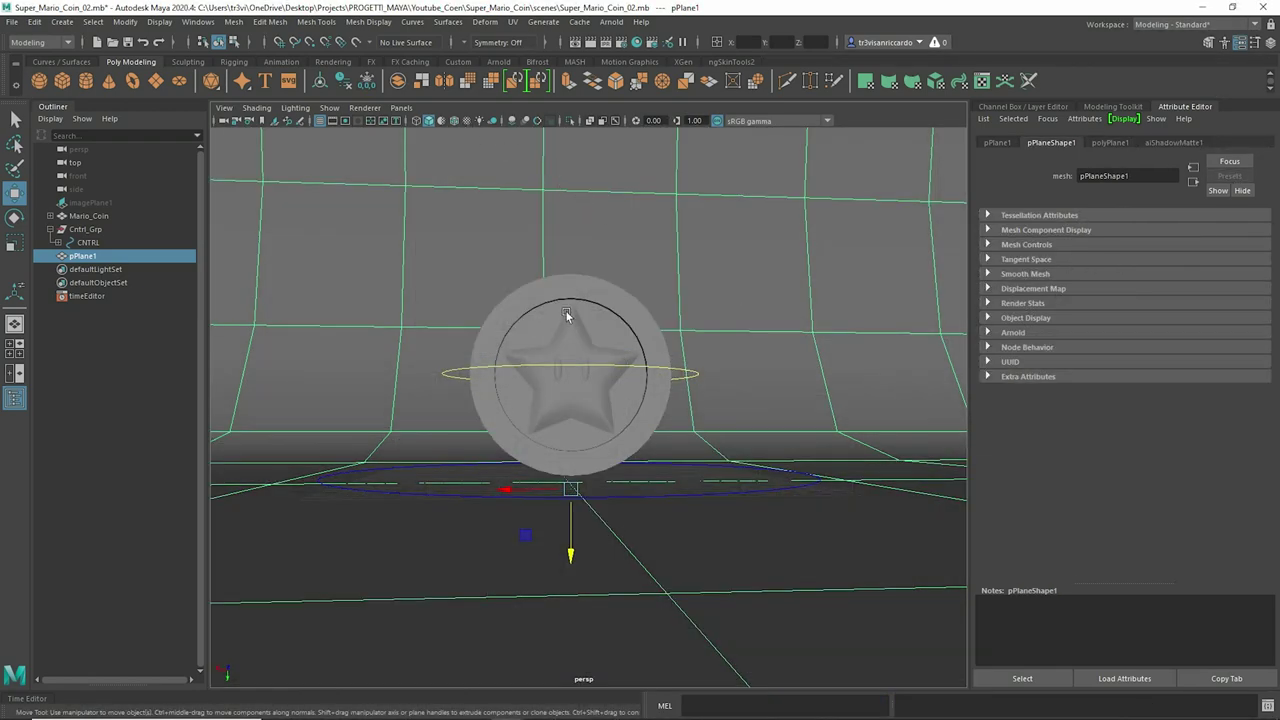
Step: Select the CNTRL control in the Time Editor and show its channel values
left_click(566, 316)
left_click(40, 698)
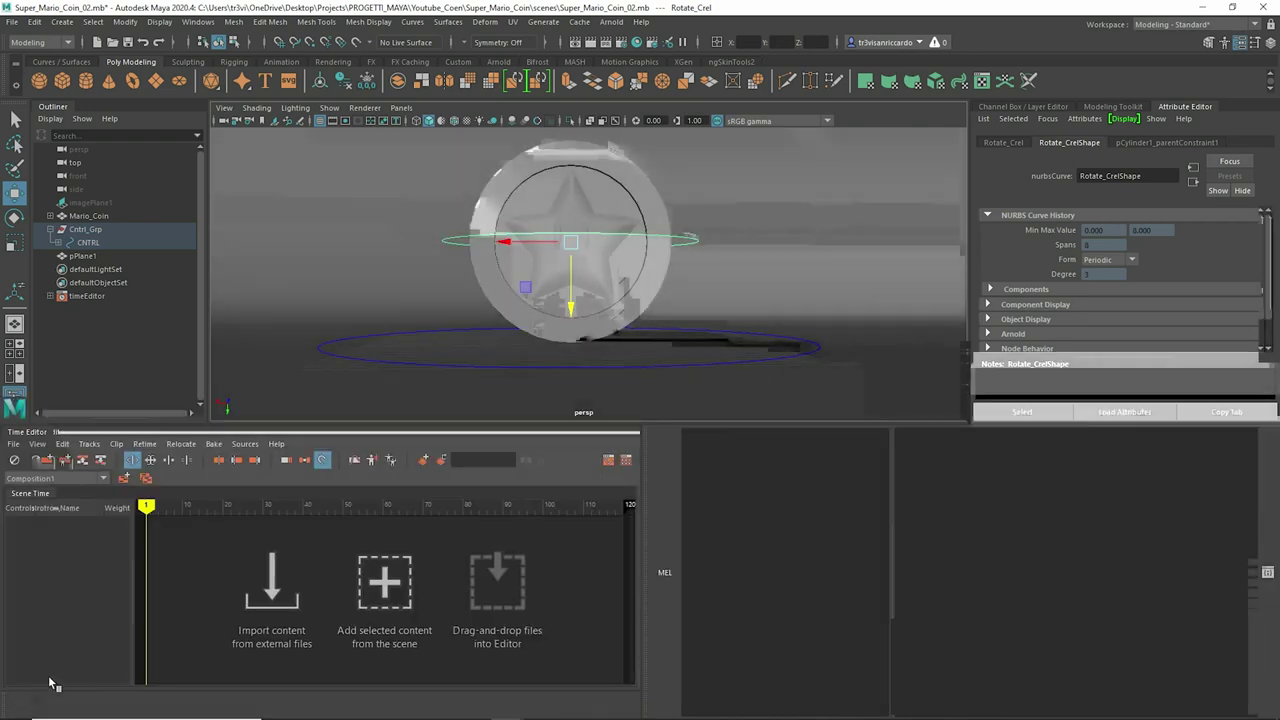
left_click(88, 242)
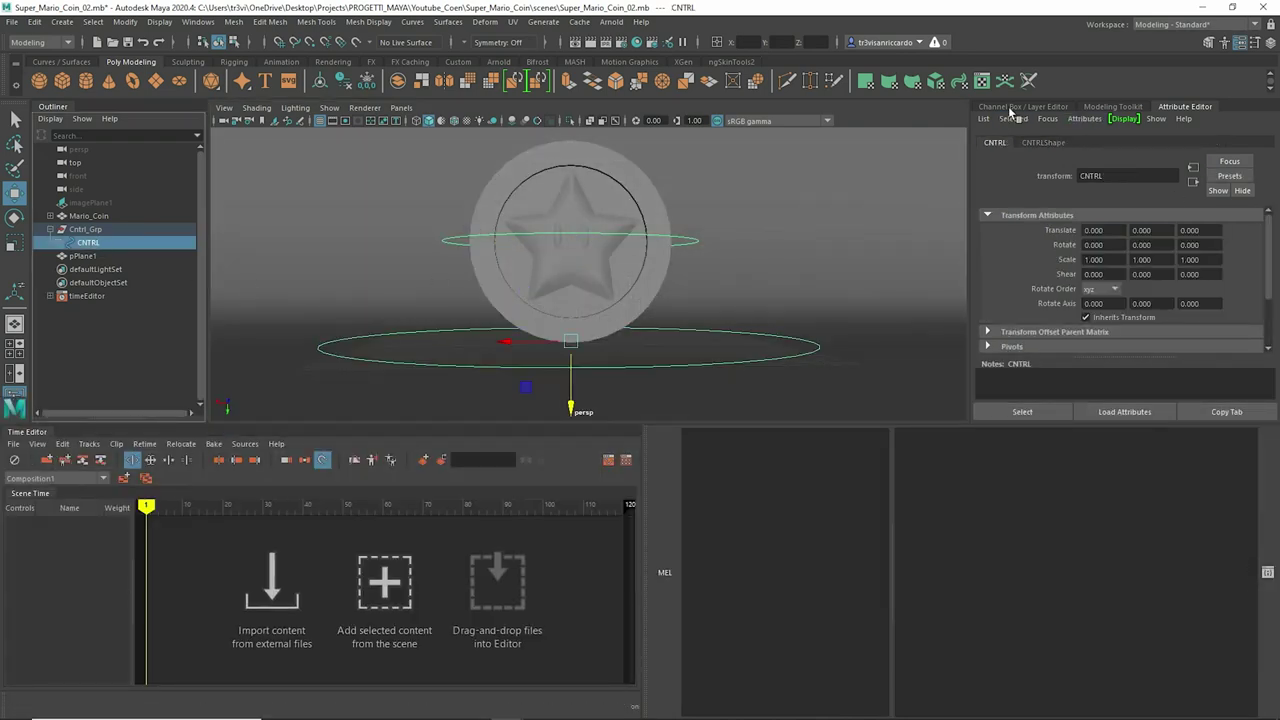
left_click(1018, 108)
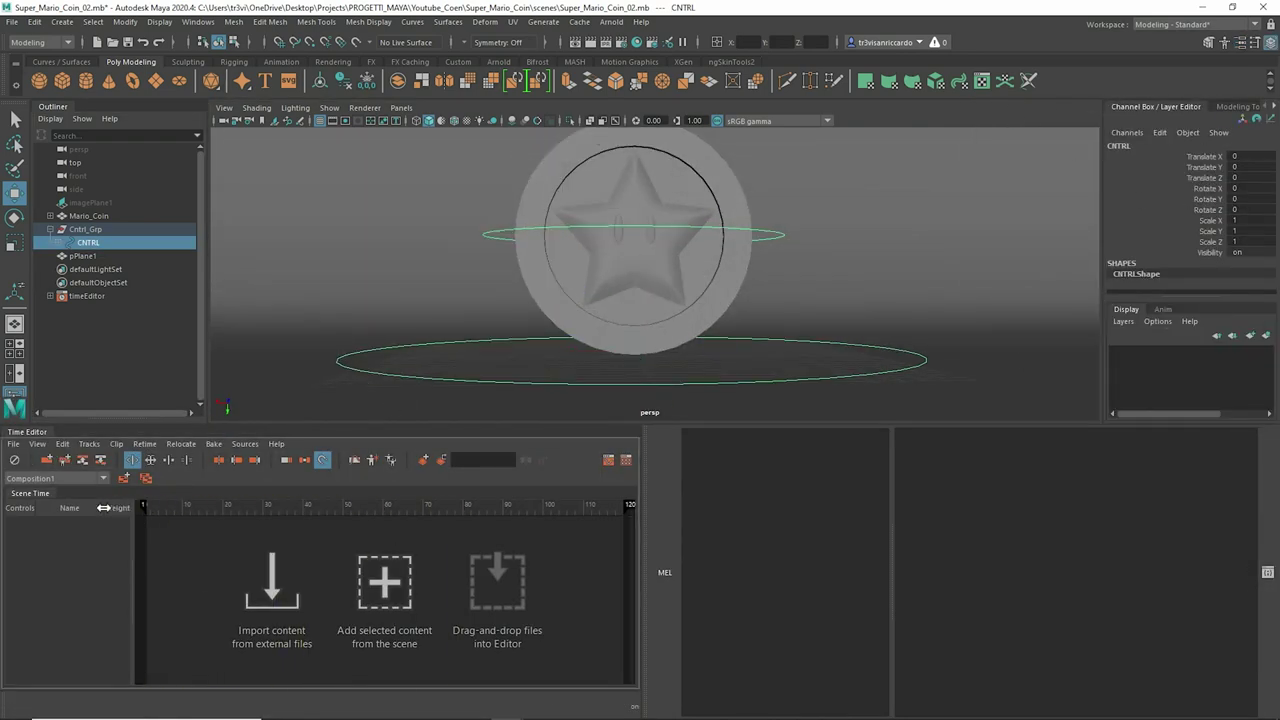
Step: Select Rotate_Crel and set its Rotate Y to -360
left_click(512, 234)
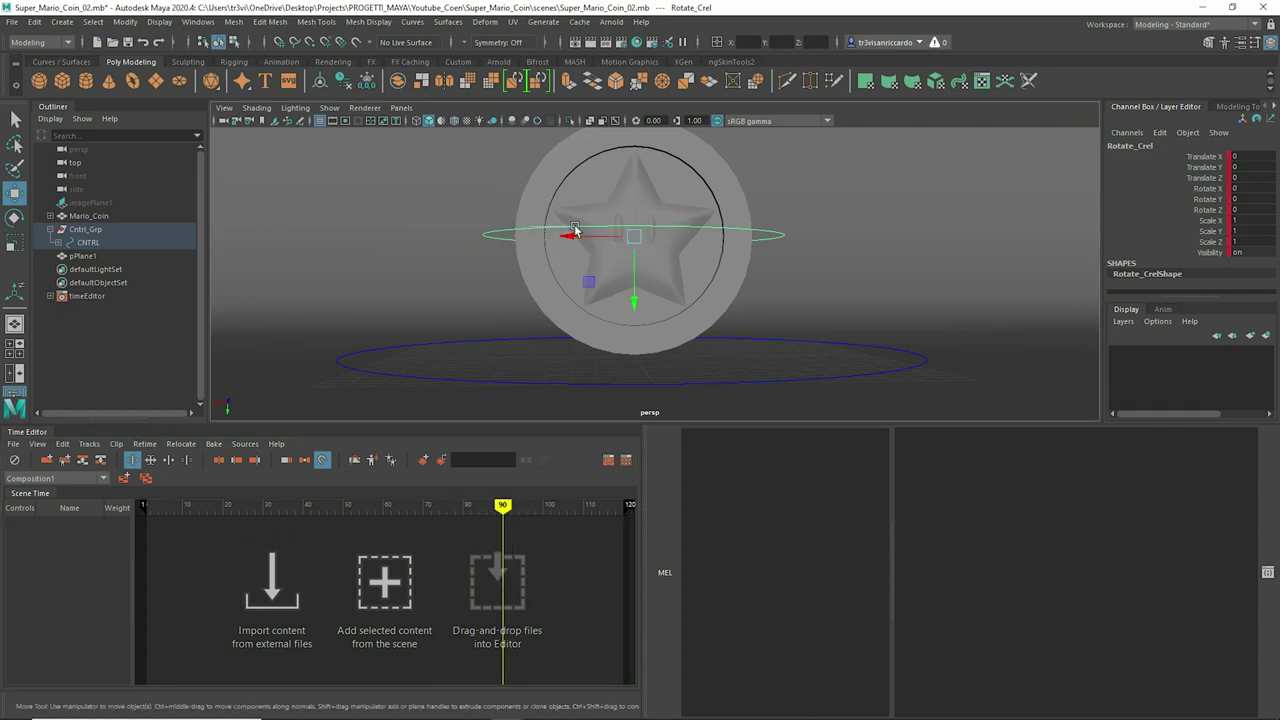
key("e")
mouse_move(575, 235)
left_mouse_down()
mouse_move(853, 242)
mouse_move(808, 263)
left_mouse_up()
double_click(1250, 198)
type("-360")
key("Return")
Step: Scrub and play back to preview the spin, then switch to the Animation workspace
left_click_drag(502, 505, 329, 505)
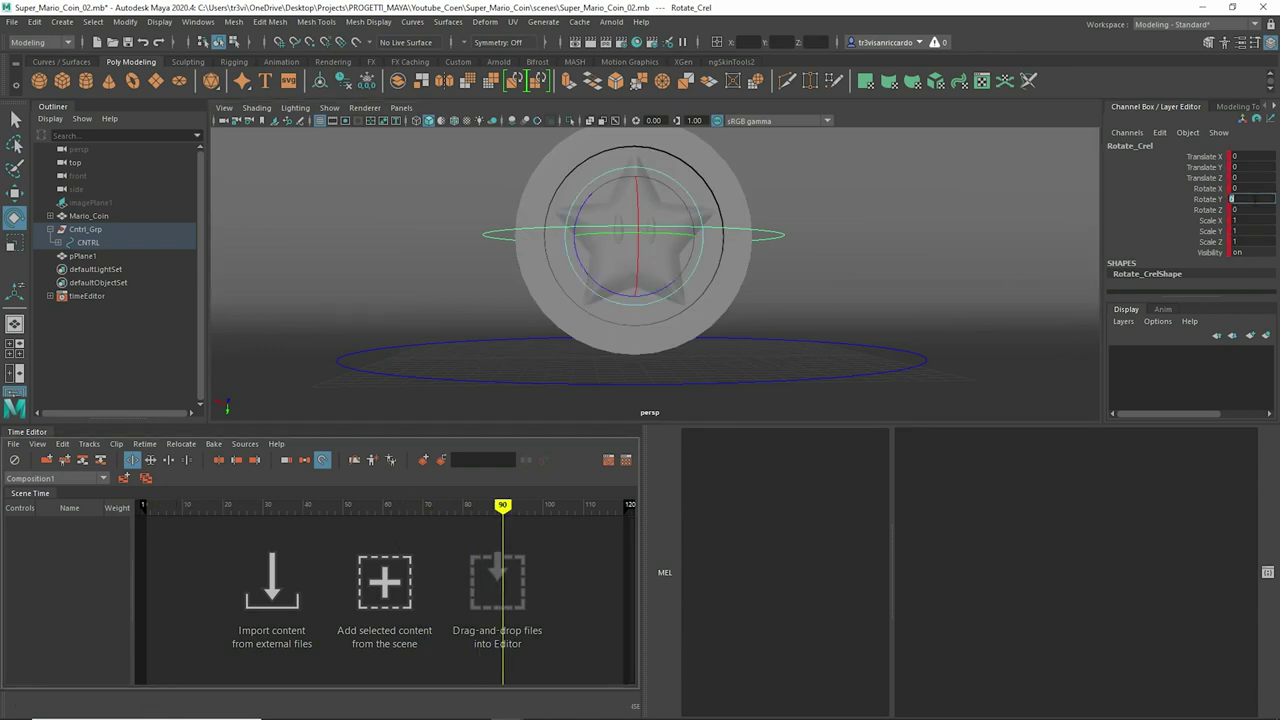
left_click_drag(484, 504, 378, 521)
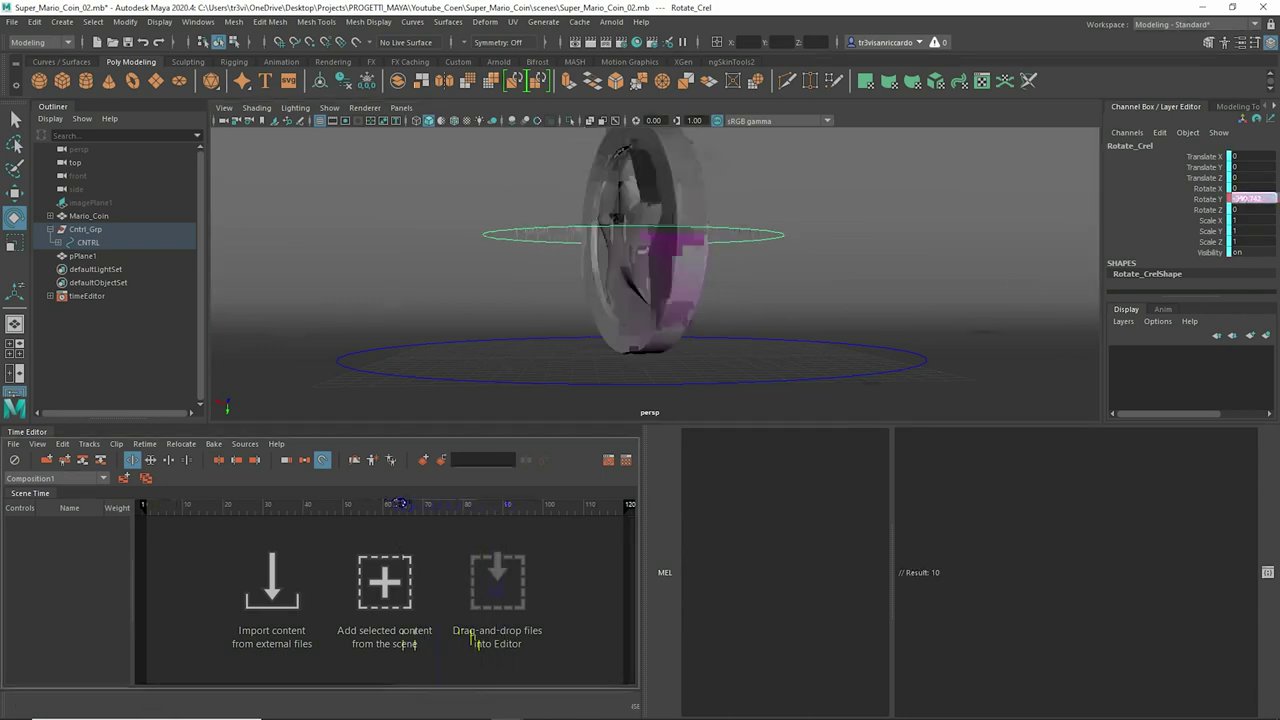
key("alt+v")
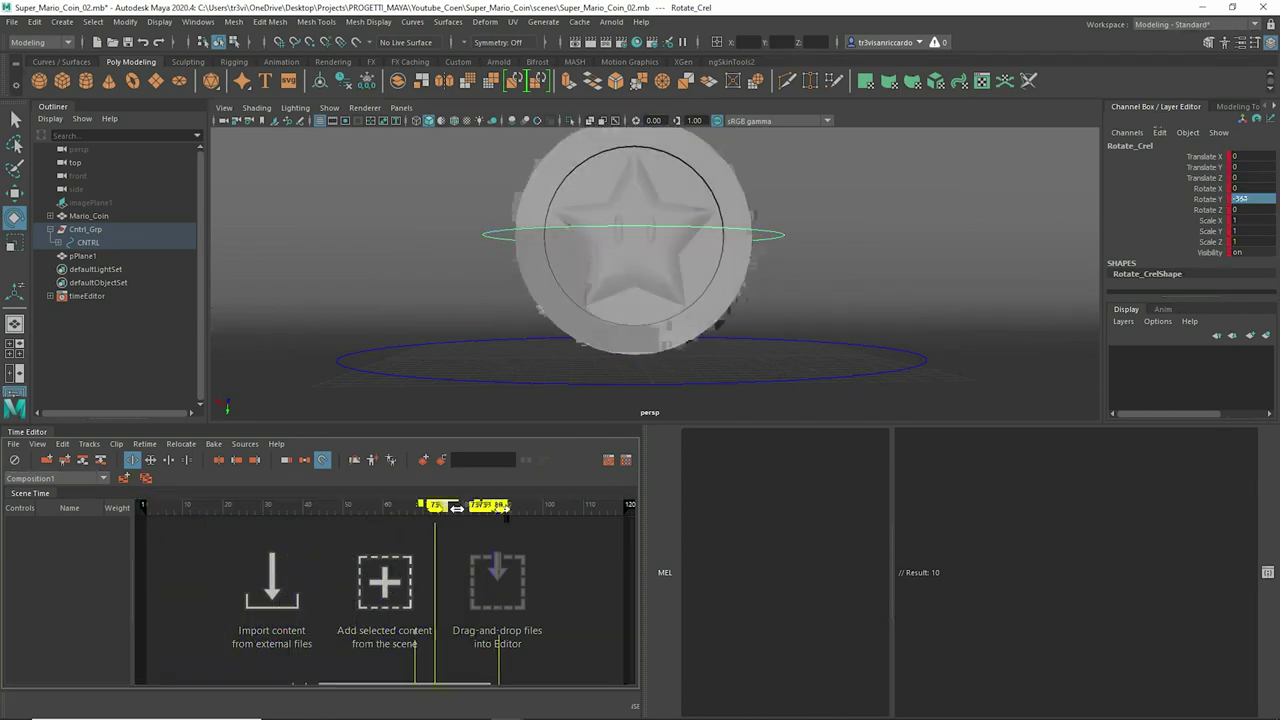
left_click(1175, 24)
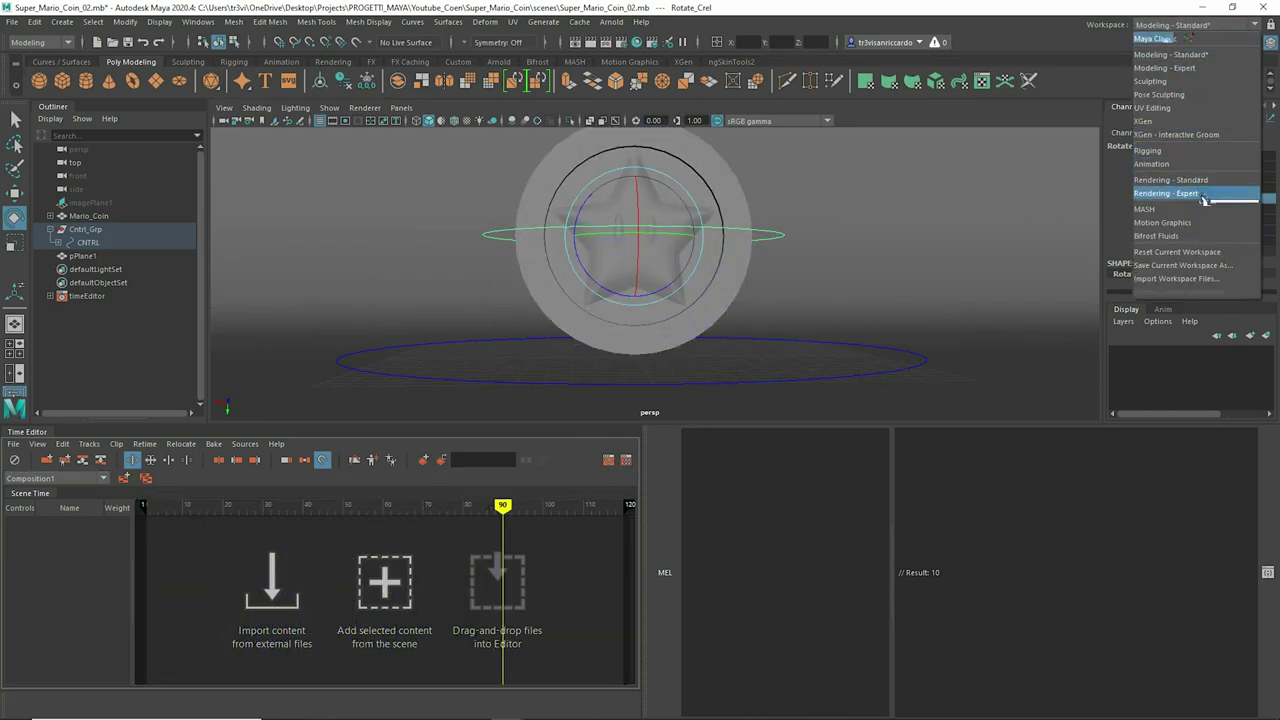
left_click(1155, 163)
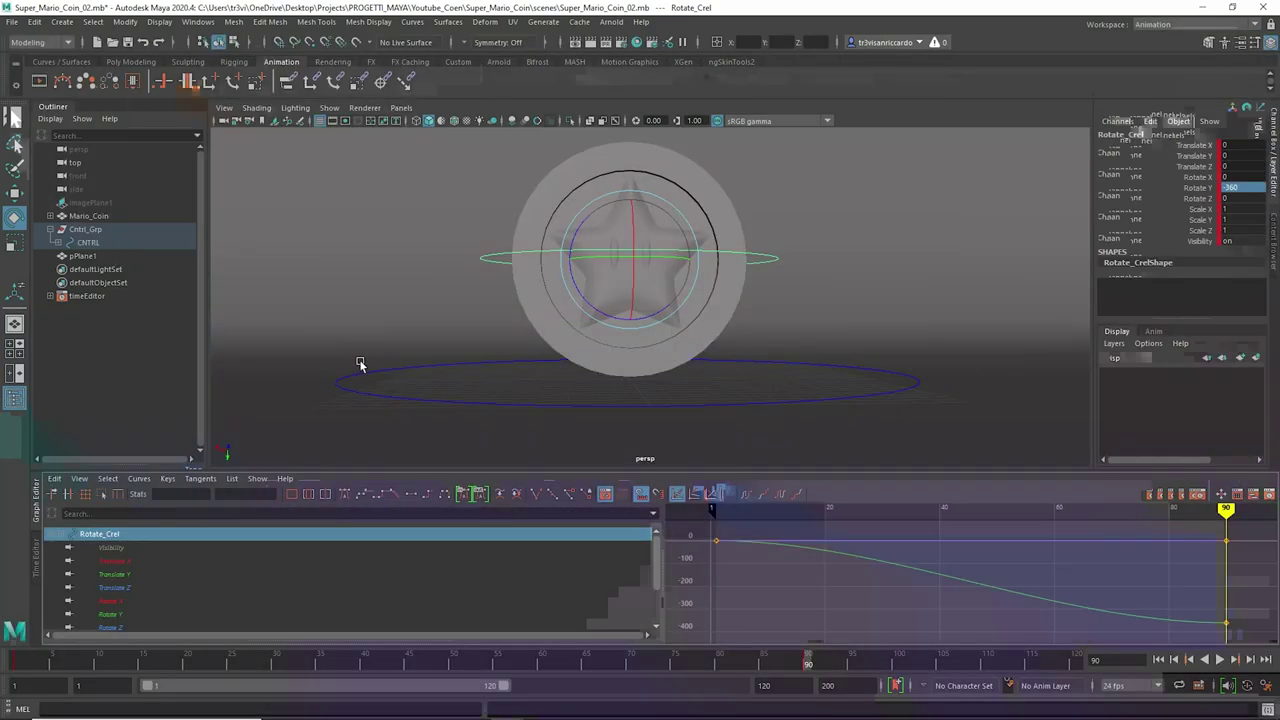
Step: Set the playback range to end at frame 90 and play the spin
left_click(40, 556)
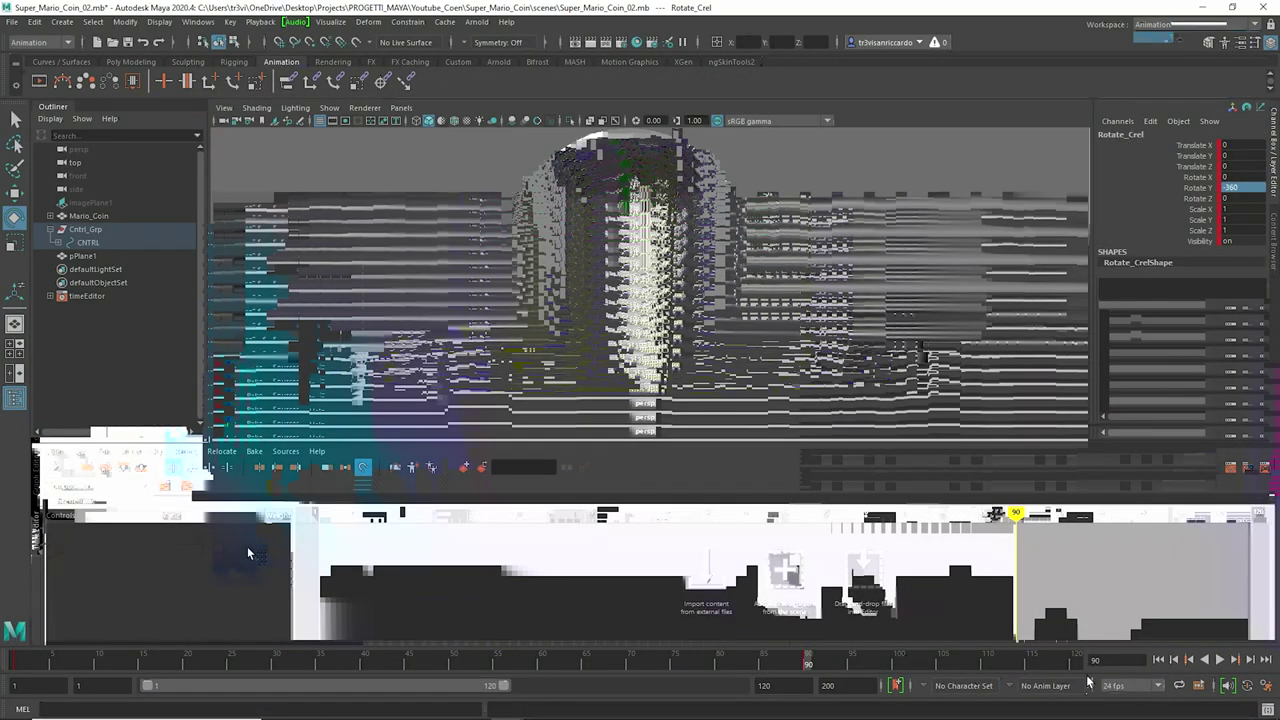
type("90")
key("Return")
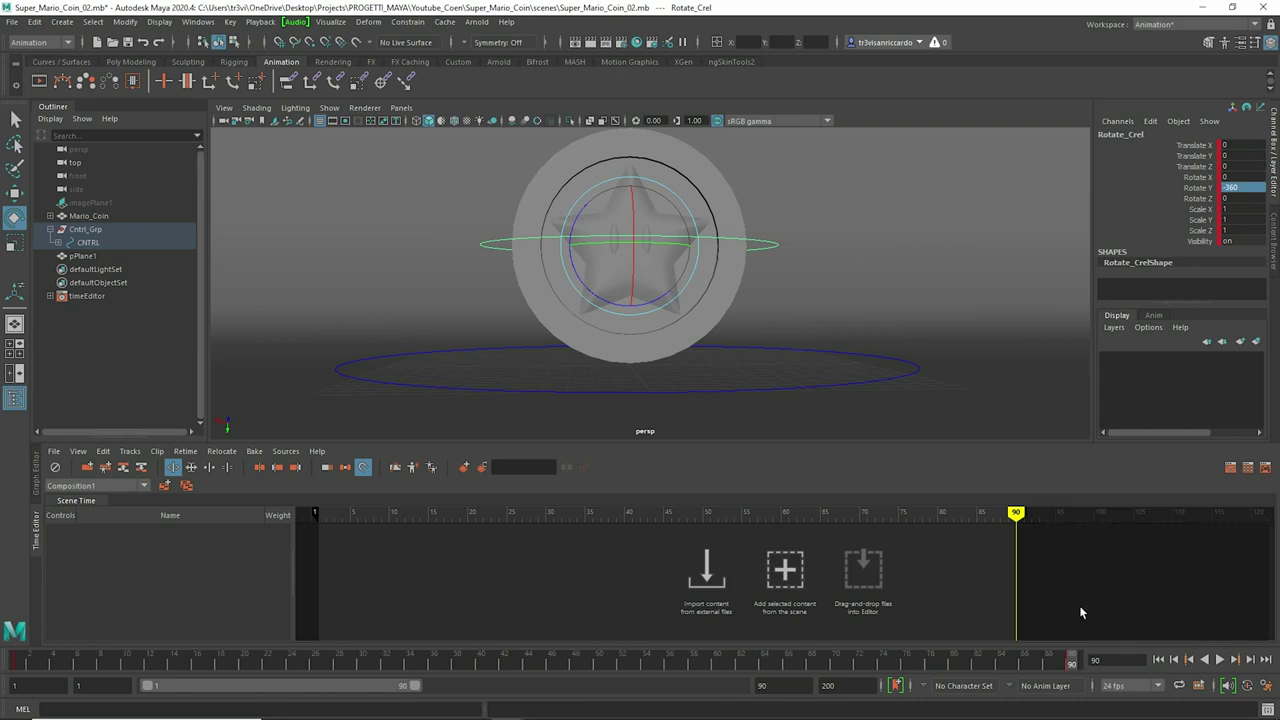
left_click_drag(1015, 512, 293, 530)
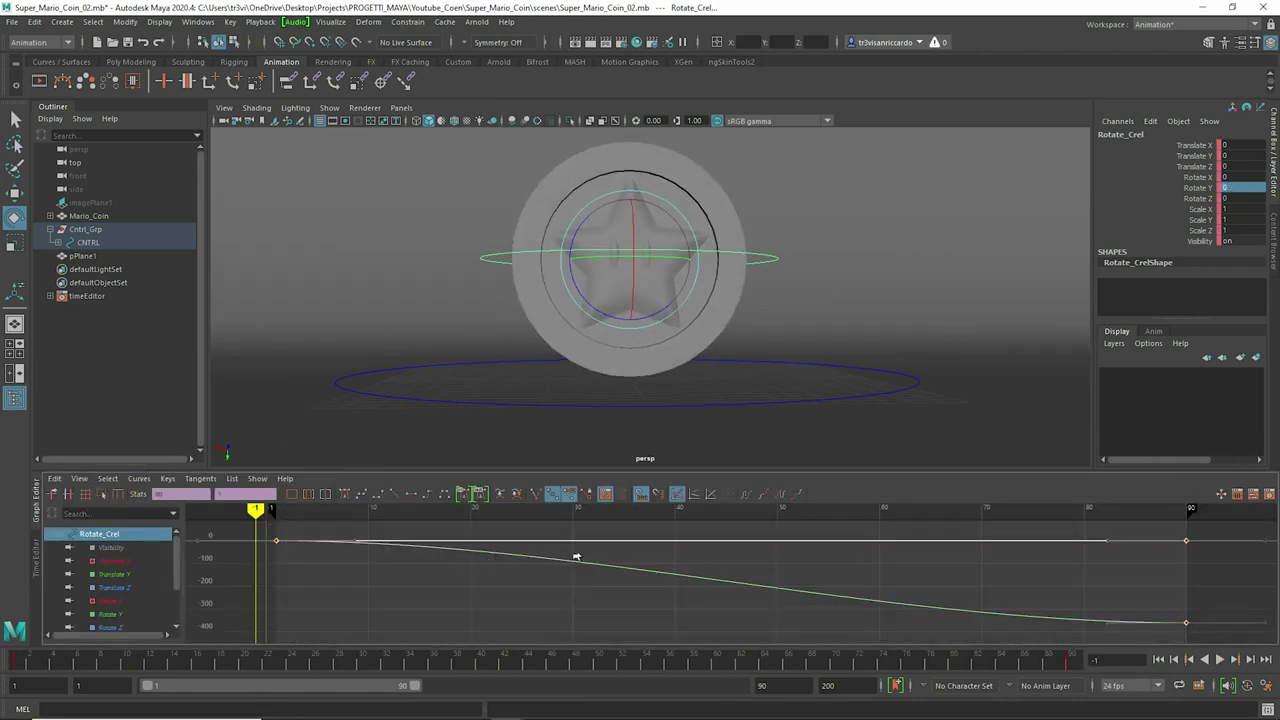
left_click(1220, 660)
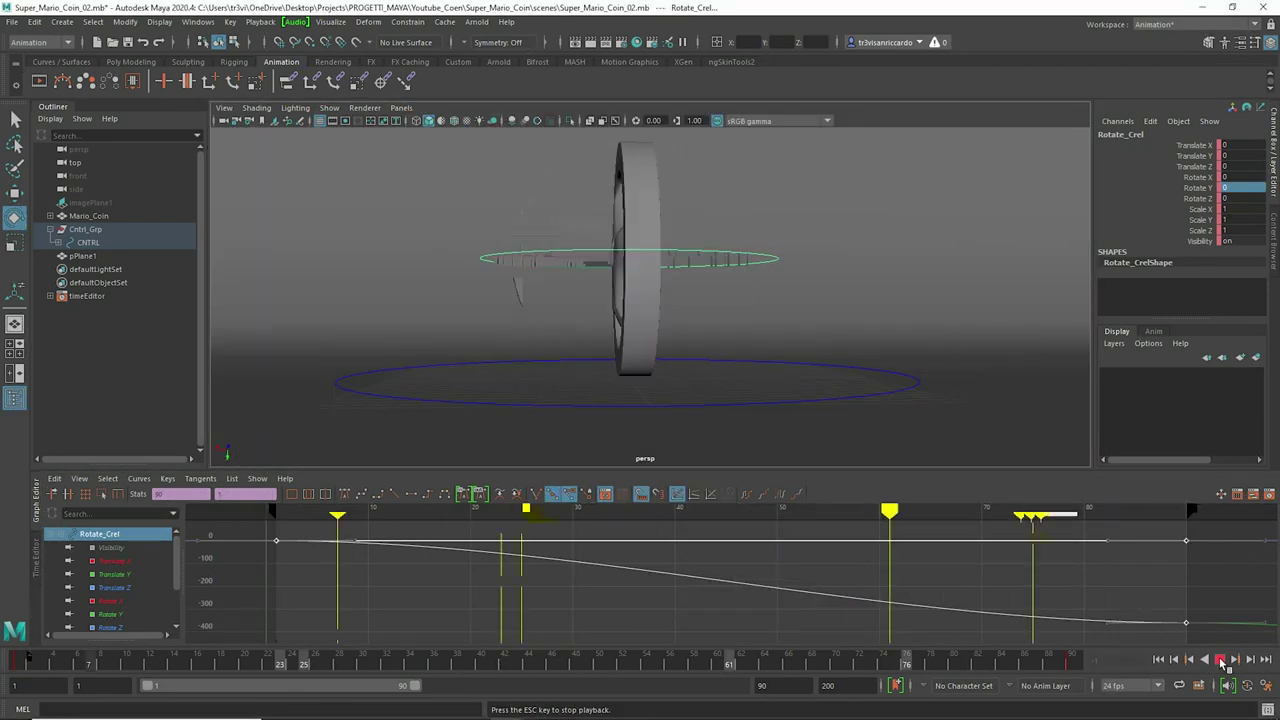
Step: Make the rotation curve repeat past its last key and play it again
right_click(1222, 663)
key("Escape")
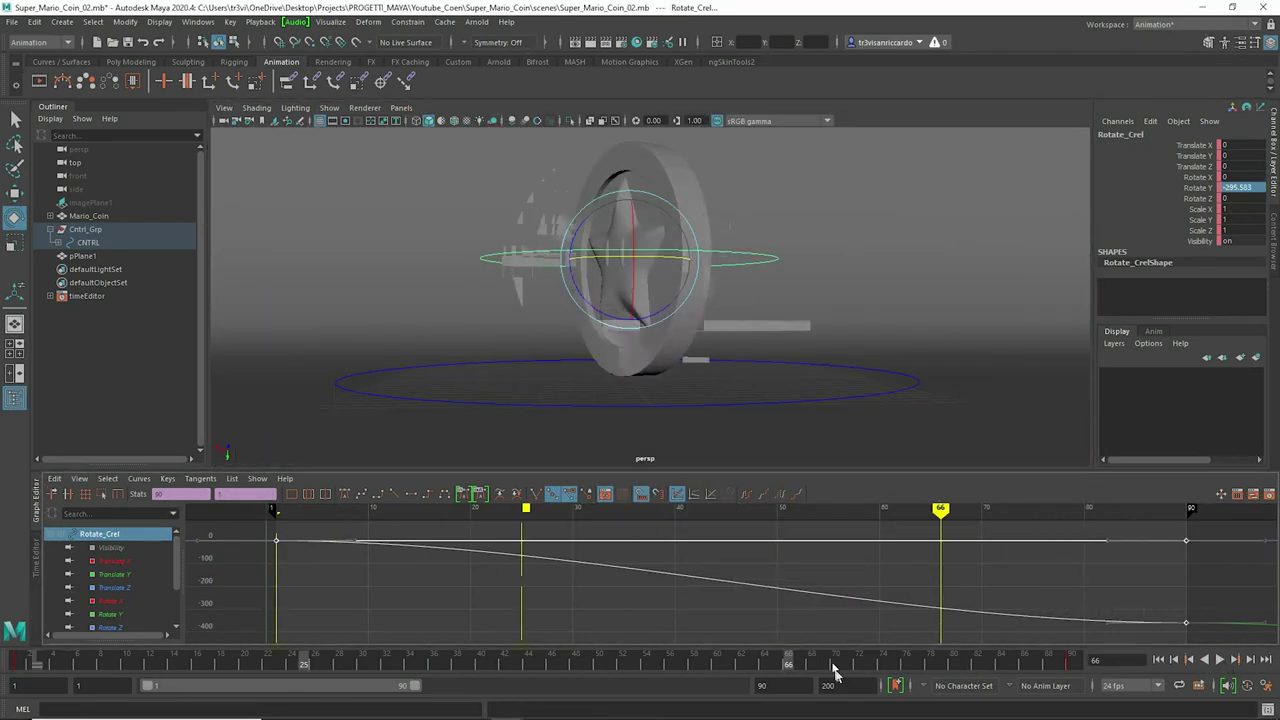
right_click(848, 665)
key("Escape")
key("alt+v")
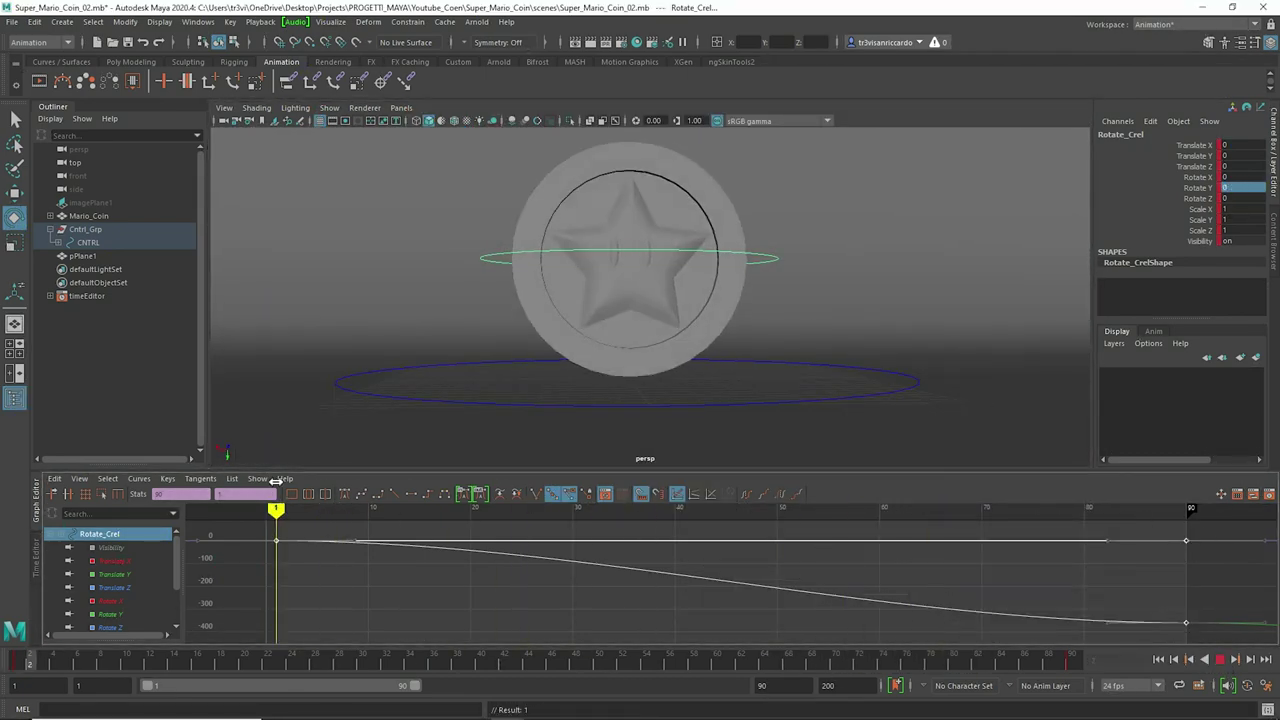
left_click(1221, 662)
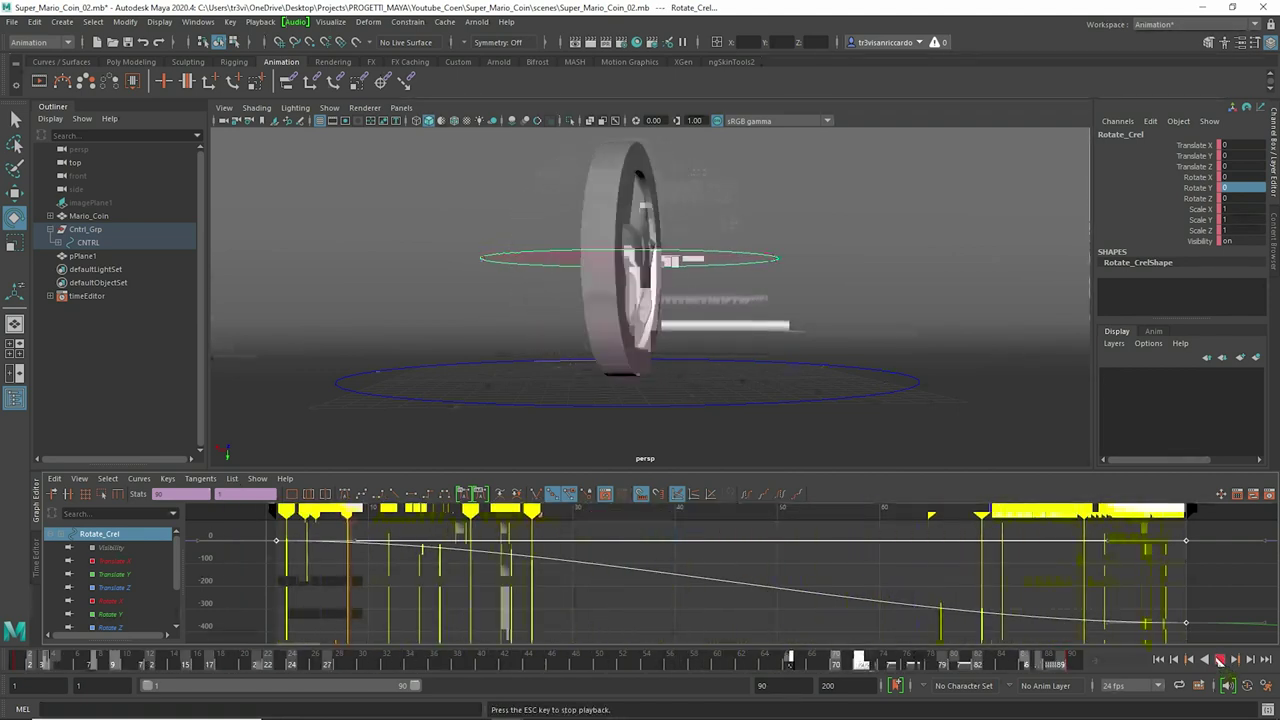
Step: Make all rotation keys linear and replay the constant-speed spin
left_click_drag(260, 534, 313, 546)
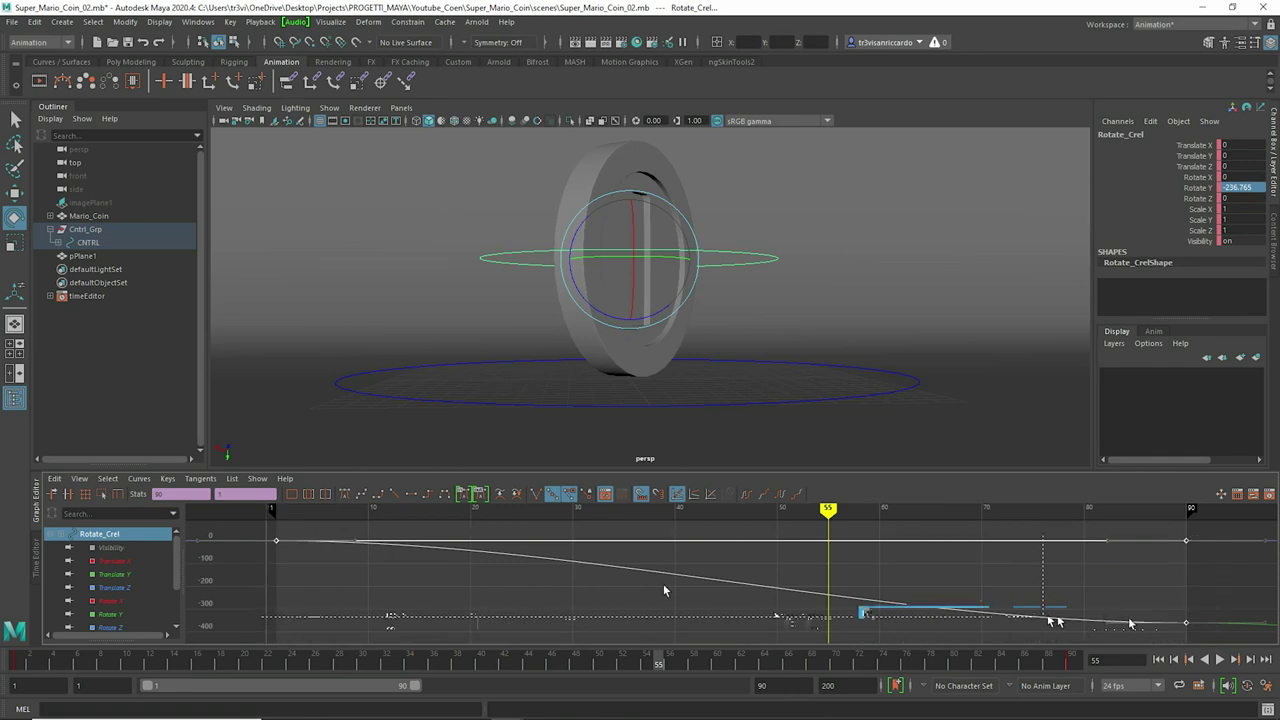
left_click(1219, 660)
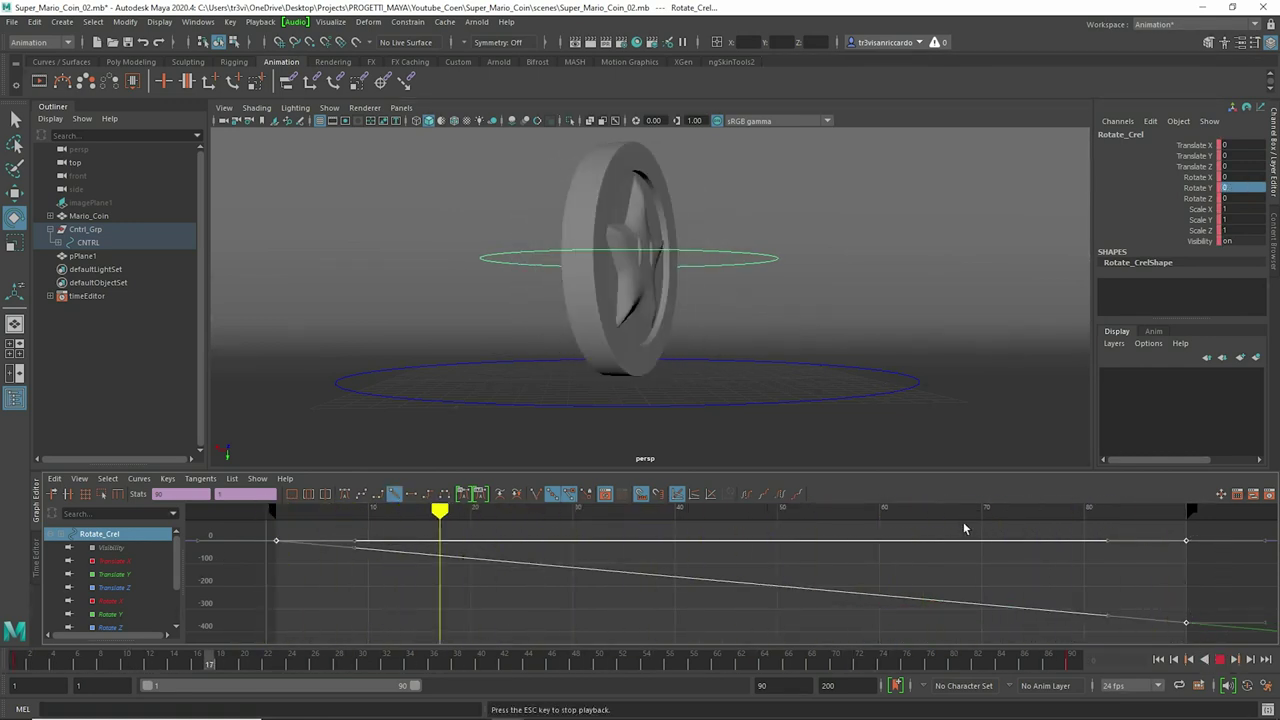
left_click(1222, 661)
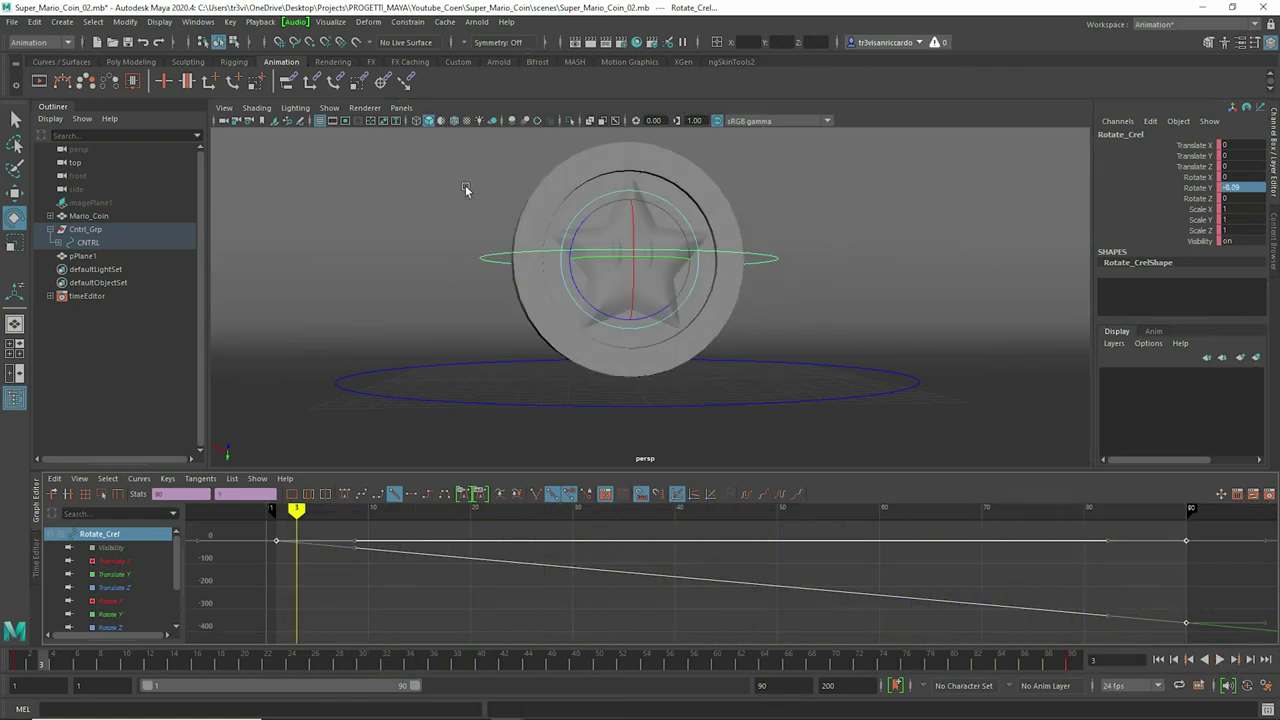
Step: Switch workspace layouts, ending in the standard Modeling workspace
left_click(1155, 24)
left_click(1165, 40)
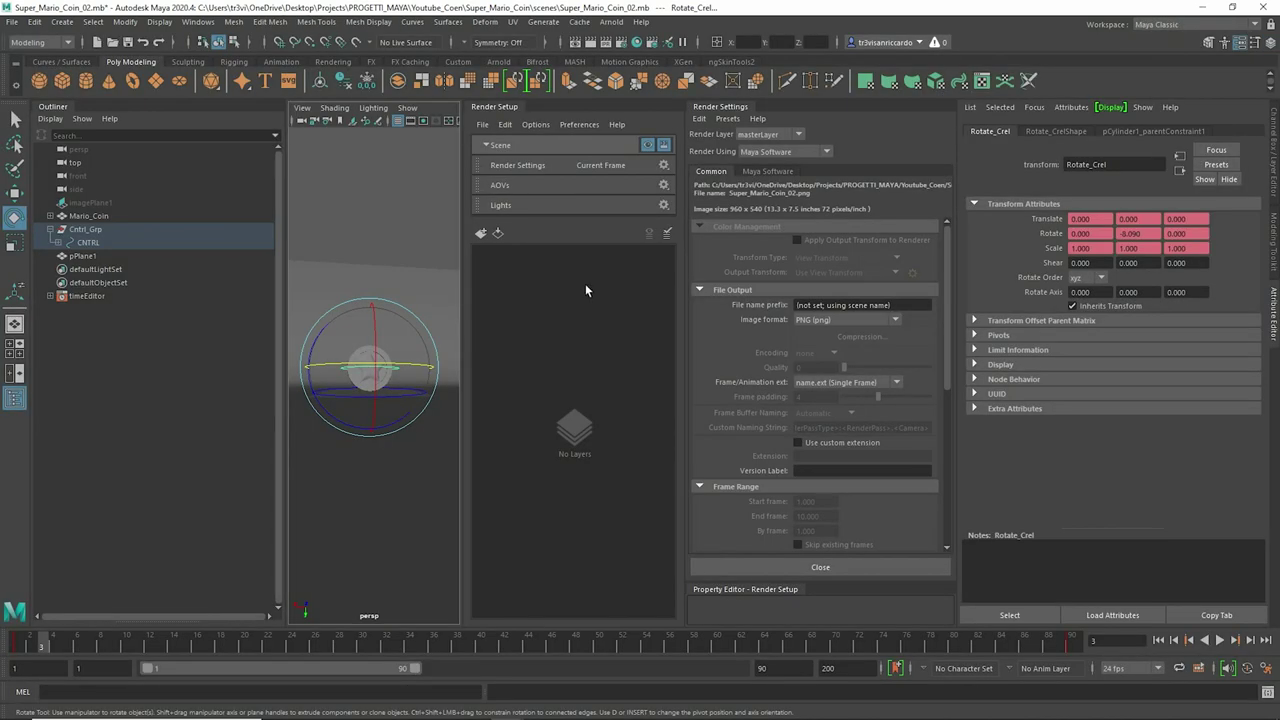
left_click(683, 121)
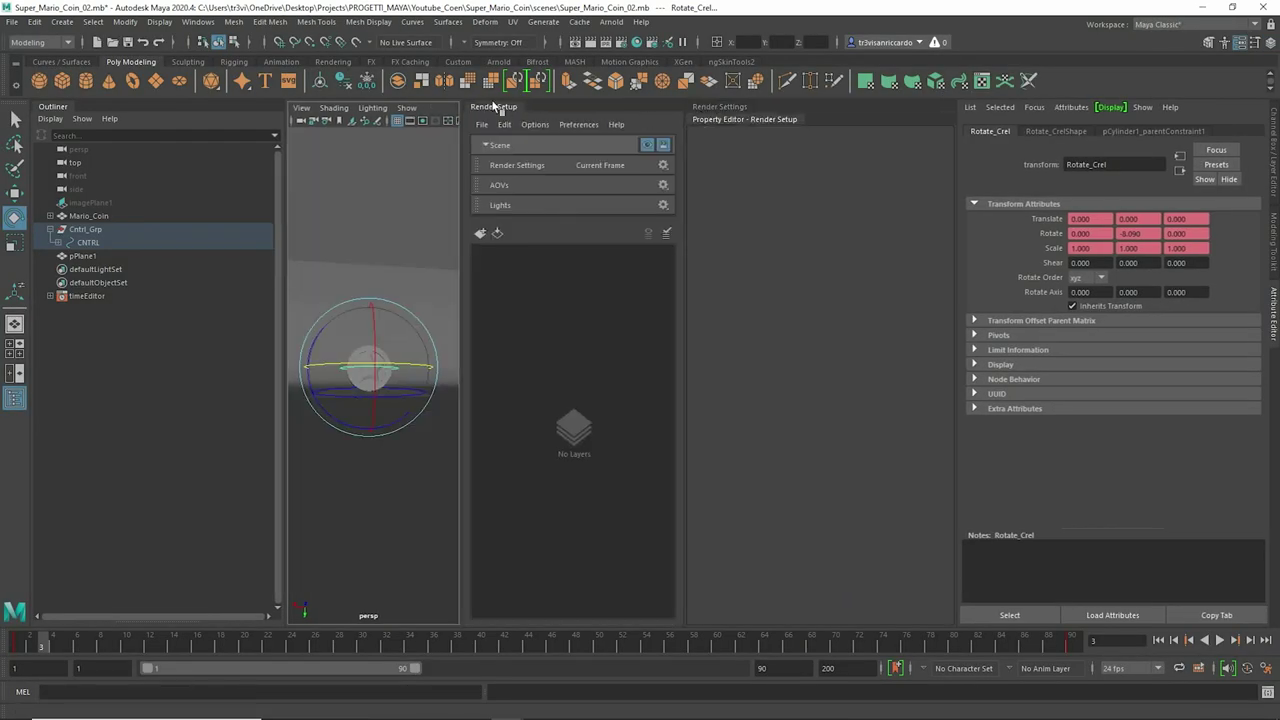
left_click(1155, 24)
left_click(1165, 47)
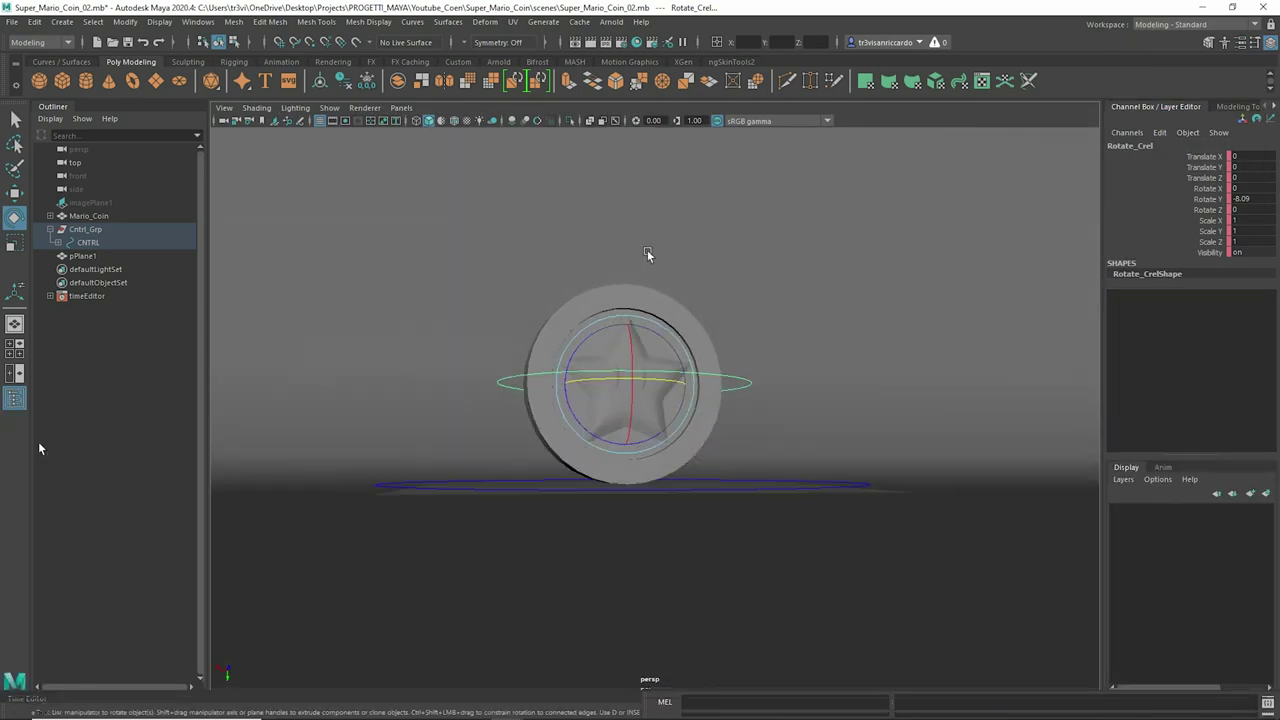
Step: Create an Arnold area light and place it above-right of the coin, angled toward it
left_click(611, 21)
mouse_move(627, 102)
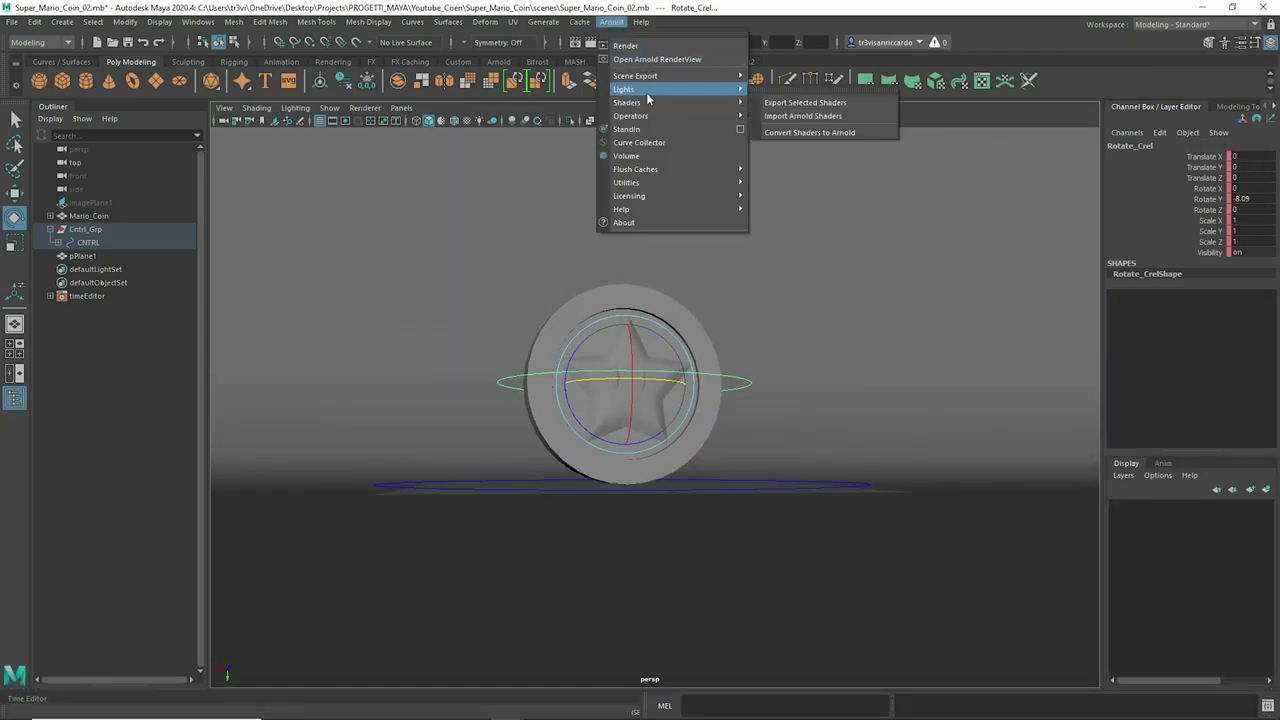
left_click(785, 91)
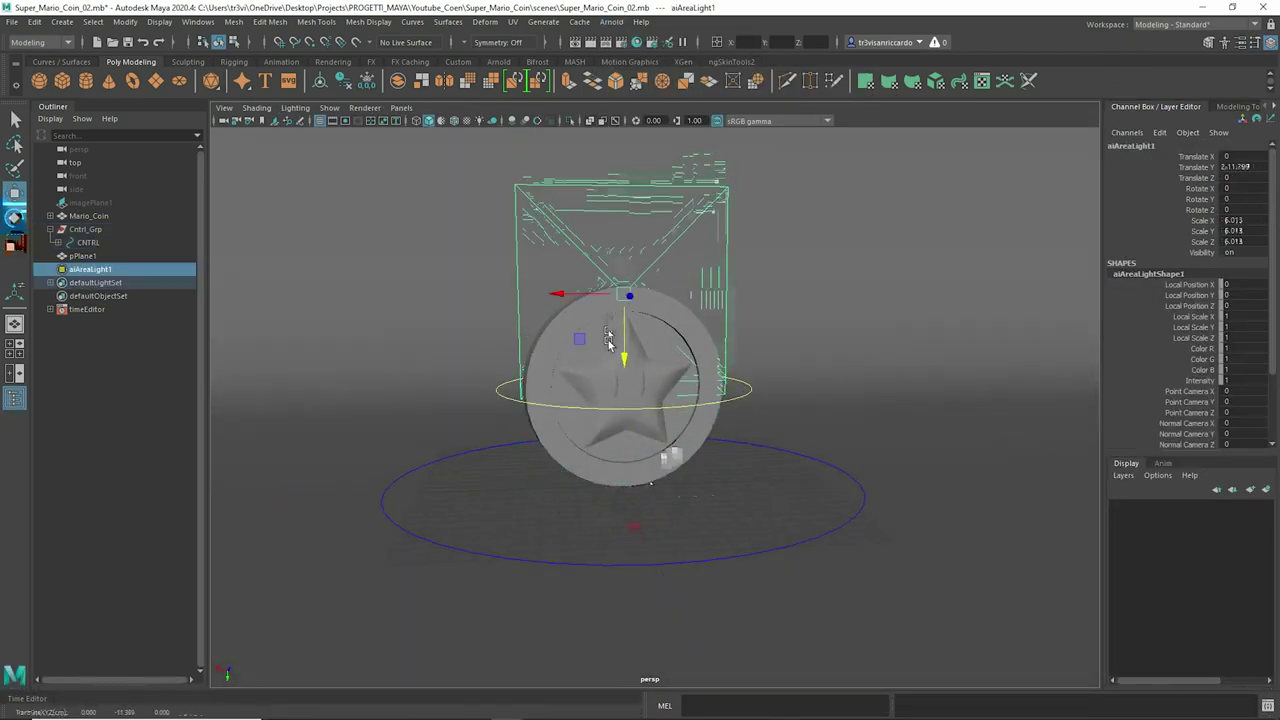
middle_click_drag(885, 253, 1000, 255)
key("e")
left_click_drag(1000, 300, 909, 343, "alt")
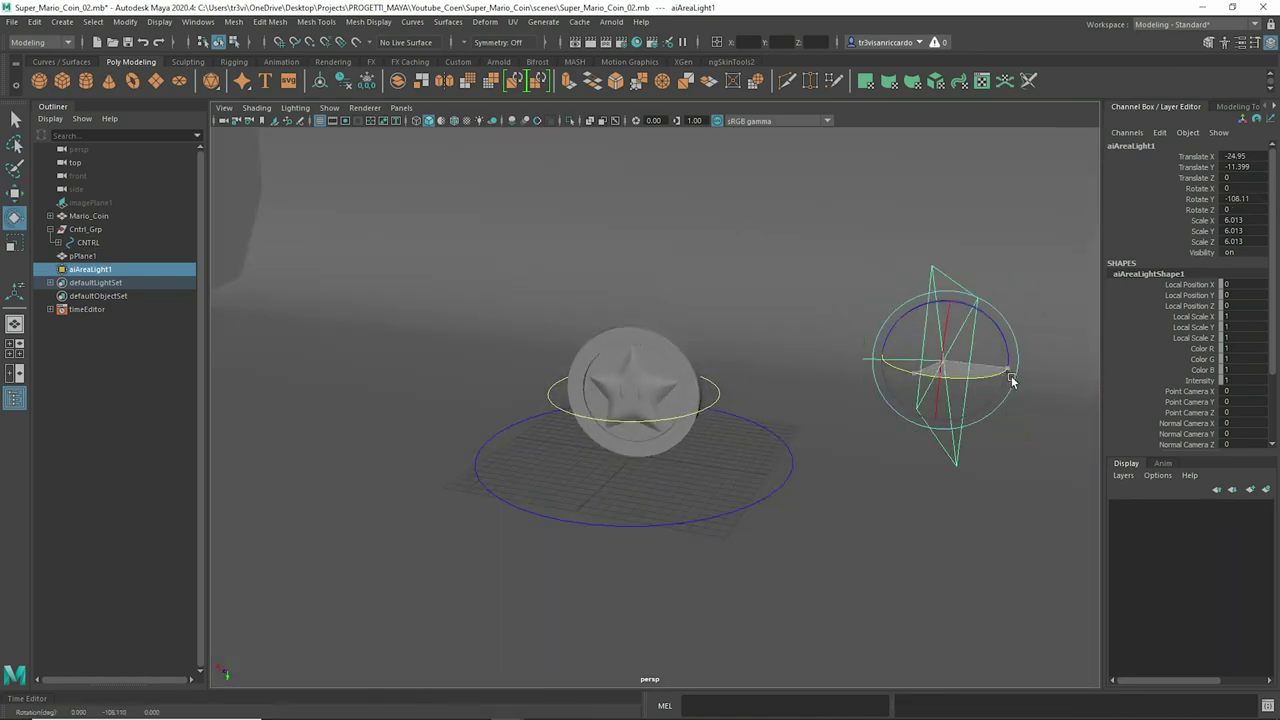
left_click_drag(1000, 383, 849, 370)
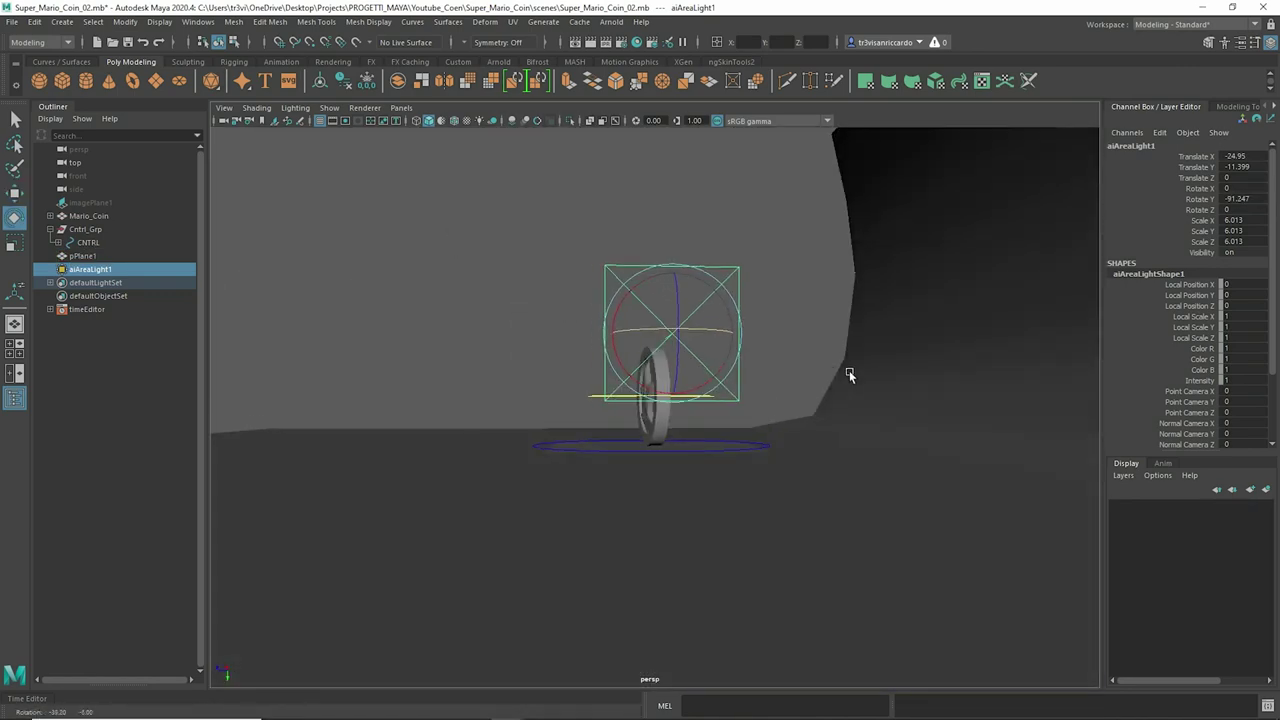
key("w")
mouse_move(642, 312)
left_mouse_down()
mouse_move(829, 294)
mouse_move(904, 268)
left_mouse_up()
key("e")
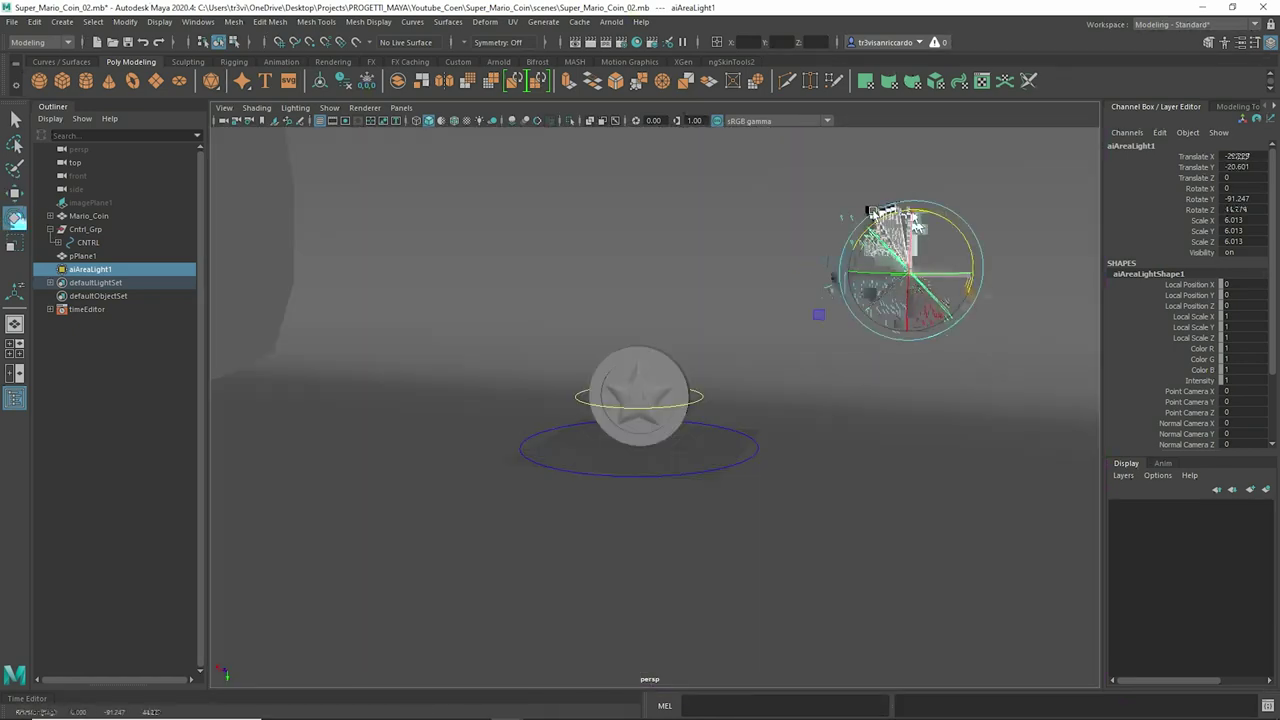
mouse_move(873, 217)
left_mouse_down()
mouse_move(886, 286)
mouse_move(900, 210)
left_mouse_up()
Step: Show the area light's attributes in the Attribute Editor
left_click(1240, 106)
left_click(1240, 106)
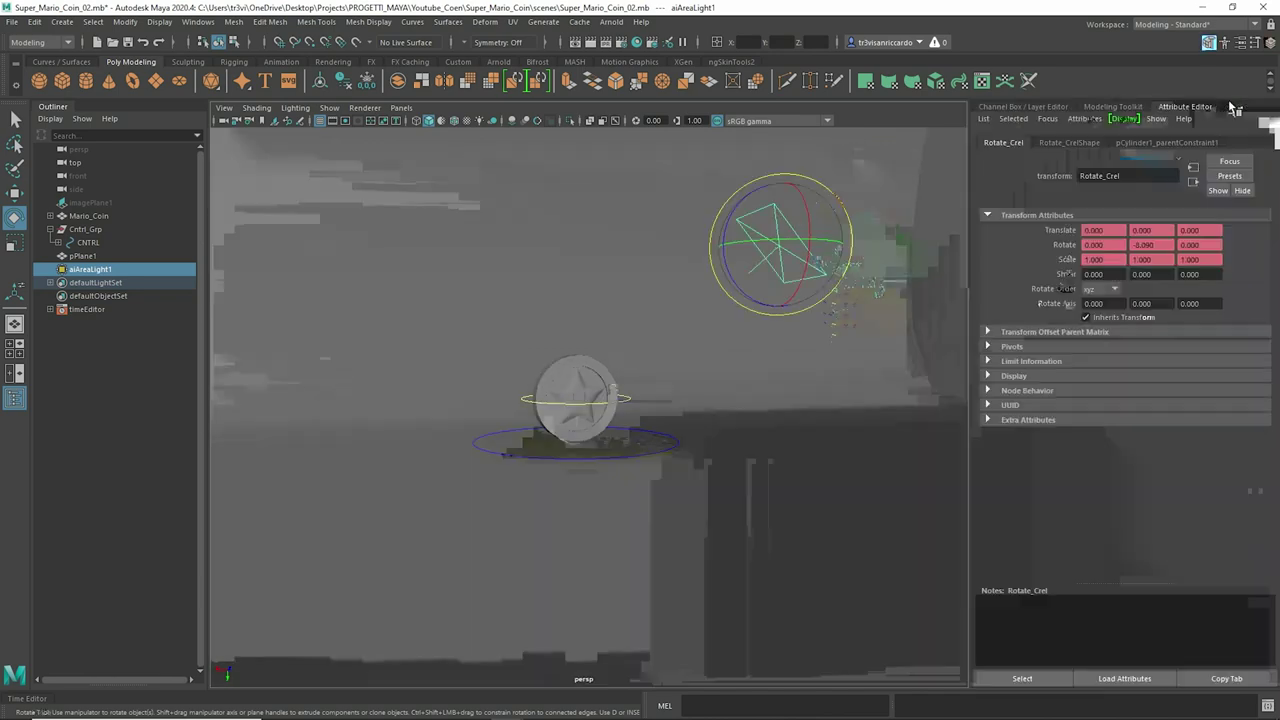
left_click(1274, 108)
left_click(1275, 330)
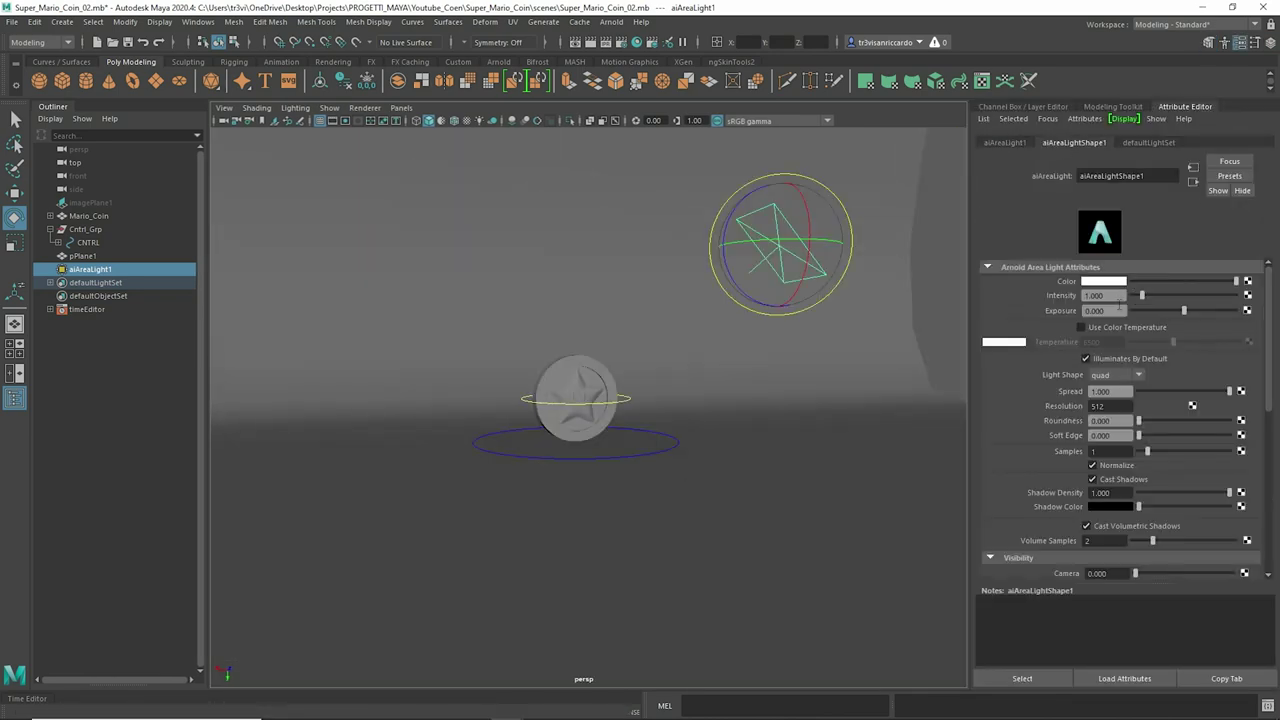
Step: Preview the lighting, aim the first light at the coin, and rename it Top_45
key("7")
right_click_drag(563, 297, 700, 329, "alt")
middle_click_drag(667, 336, 846, 275)
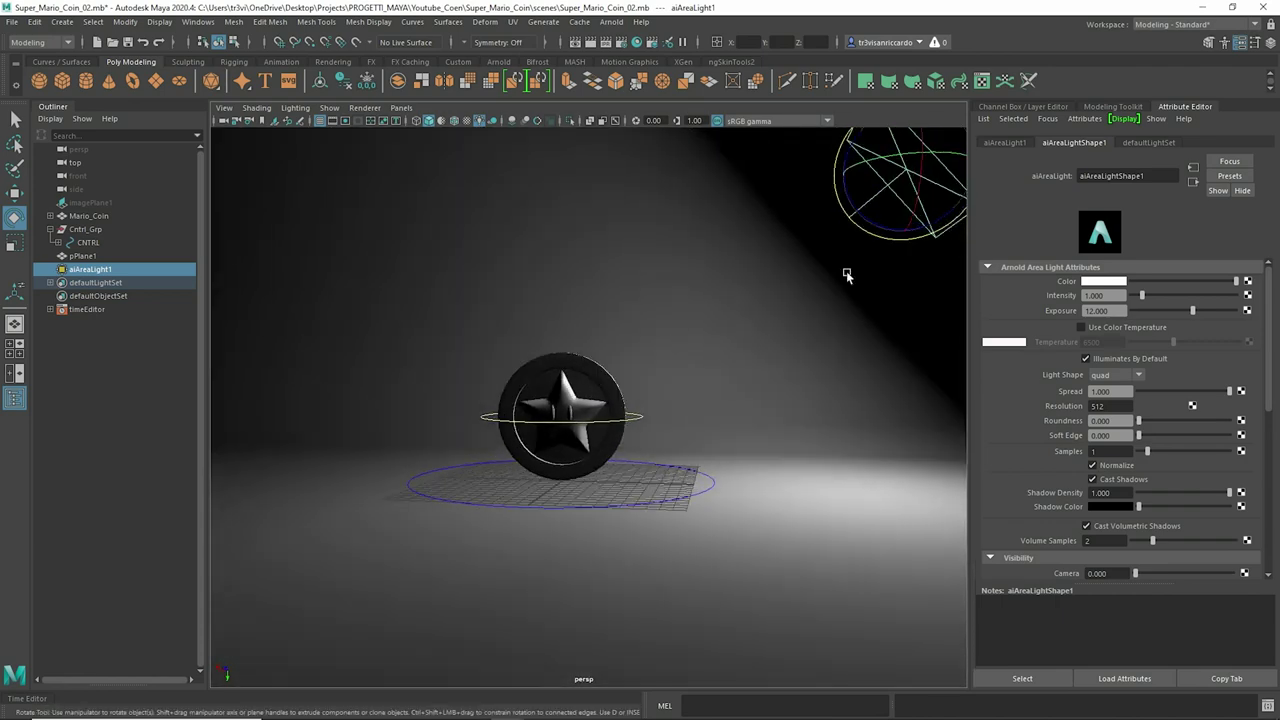
double_click(100, 270)
type("Top_45")
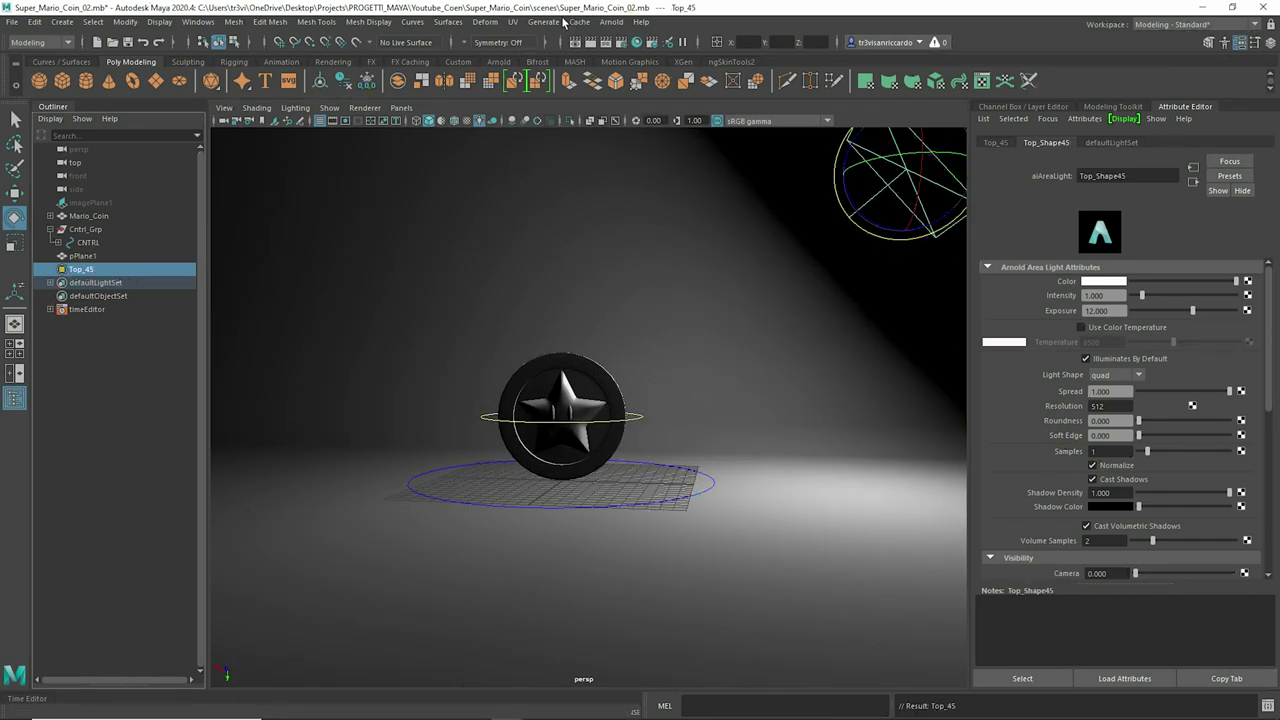
Step: Create a second Arnold area light for the fill
left_click(611, 21)
left_click(790, 94)
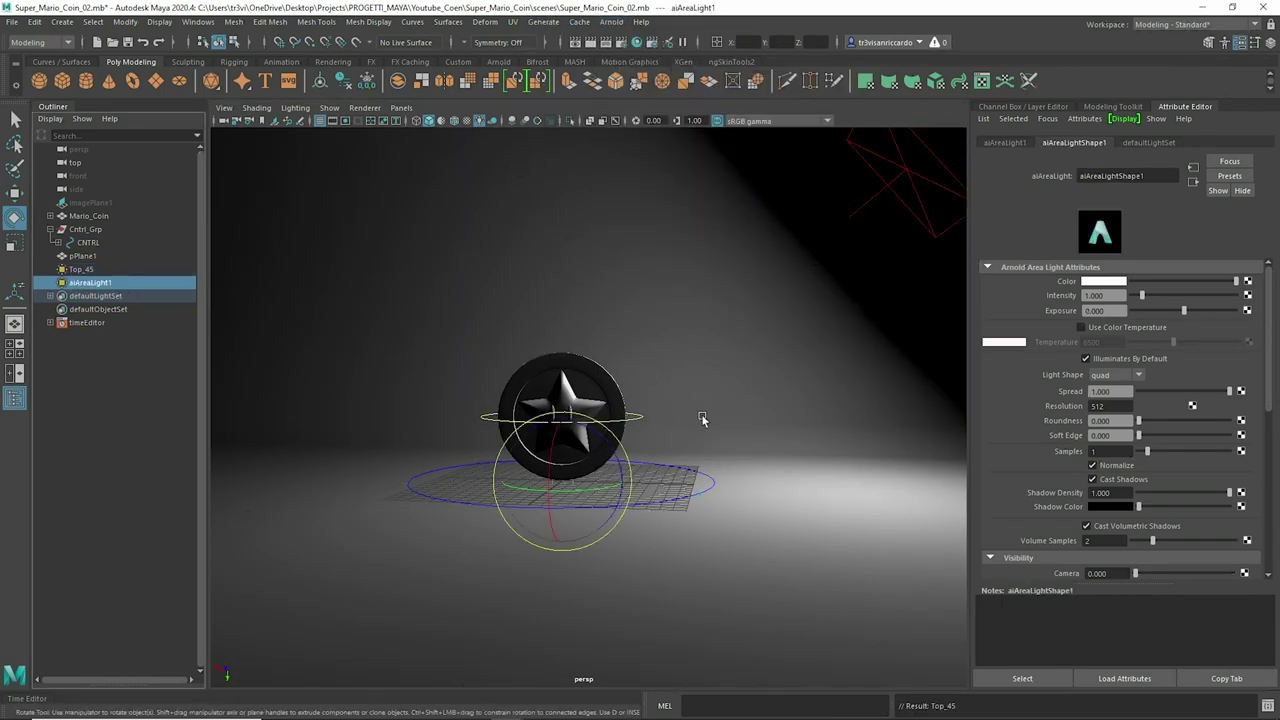
key("w")
left_click_drag(600, 450, 238, 562, "alt")
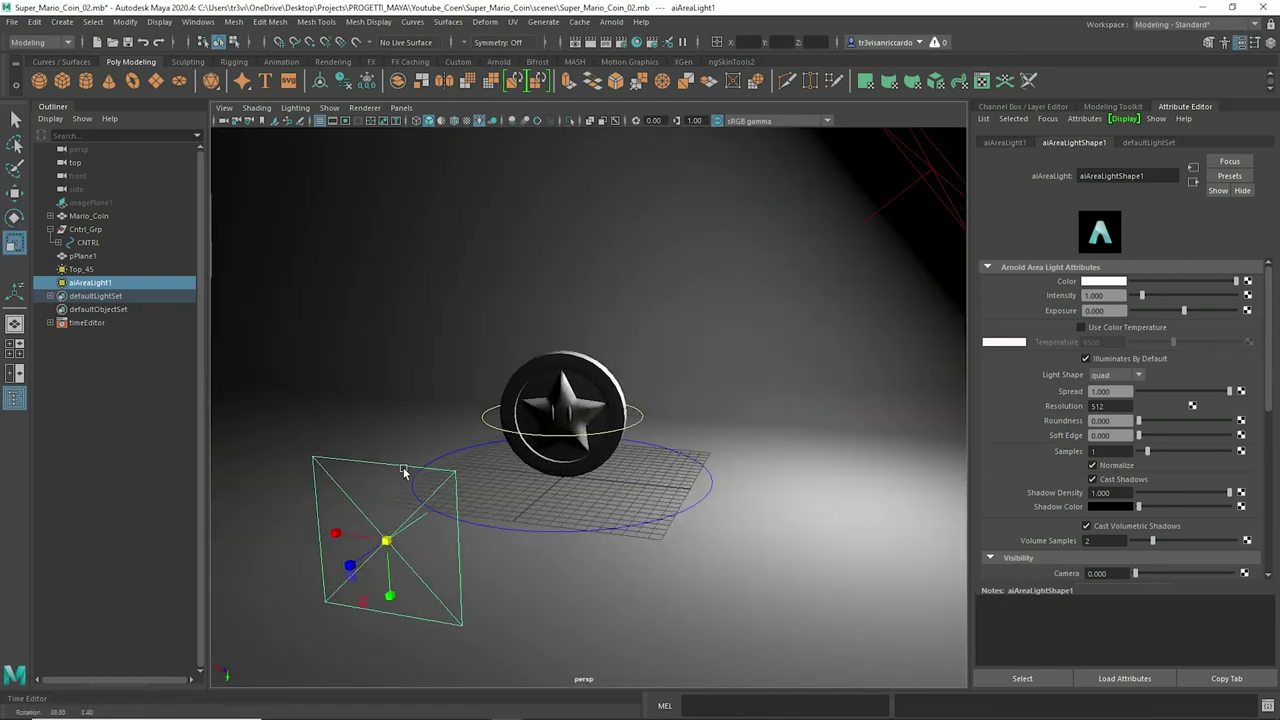
key("w")
left_click_drag(240, 466, 396, 472, "alt")
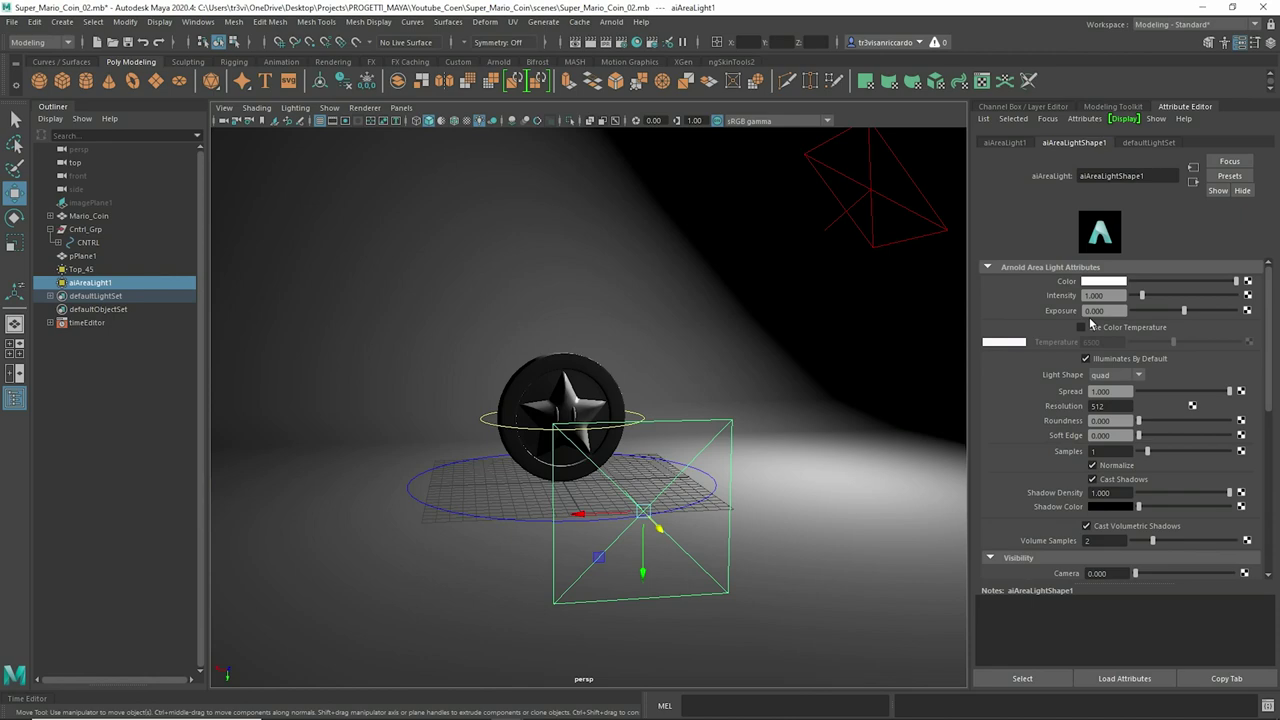
Step: Set the new light's exposure to 8 and move it in front of the coin
type("9")
key("Return")
mouse_move(830, 380)
left_mouse_down("alt")
mouse_move(754, 371)
mouse_move(778, 415)
left_mouse_up("alt")
type("8")
key("Return")
mouse_move(779, 468)
left_mouse_down()
mouse_move(745, 500)
mouse_move(706, 420)
mouse_move(698, 497)
mouse_move(600, 450)
left_mouse_up()
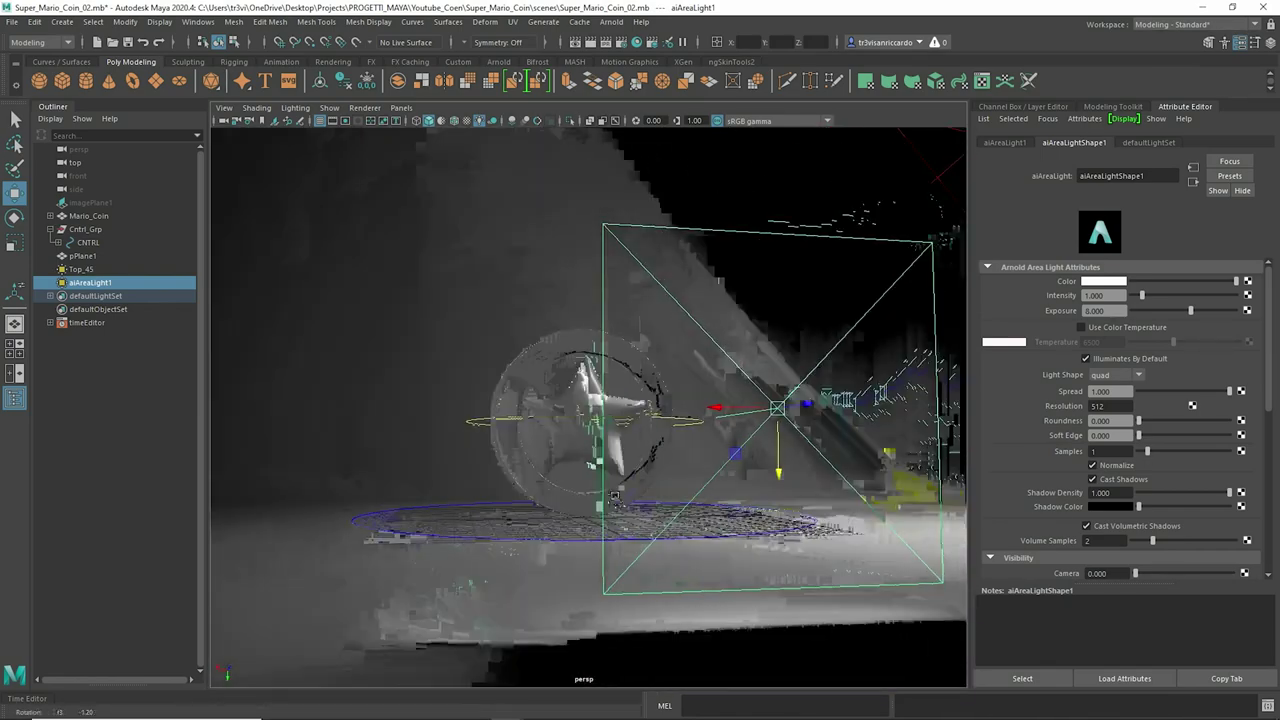
key("f")
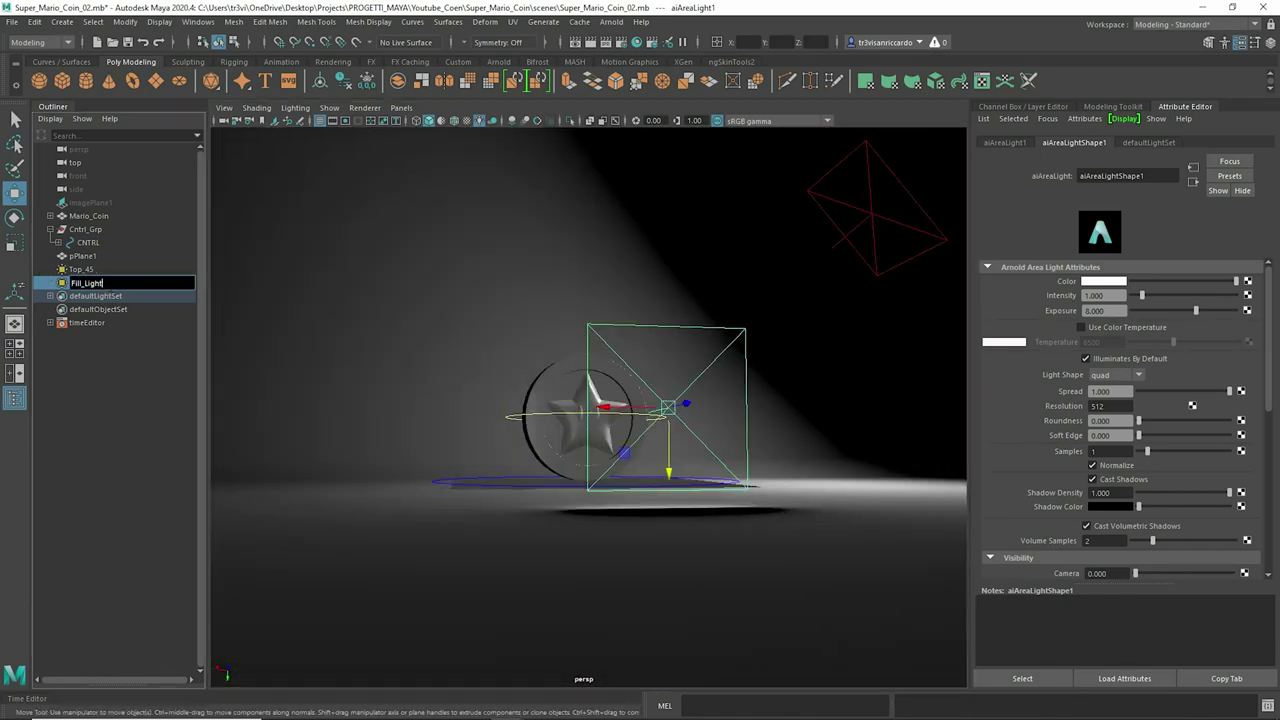
Step: Angle the duplicated fill light toward the coin from the opposite side and nudge its exposure up
left_click_drag(522, 402, 423, 353, "alt")
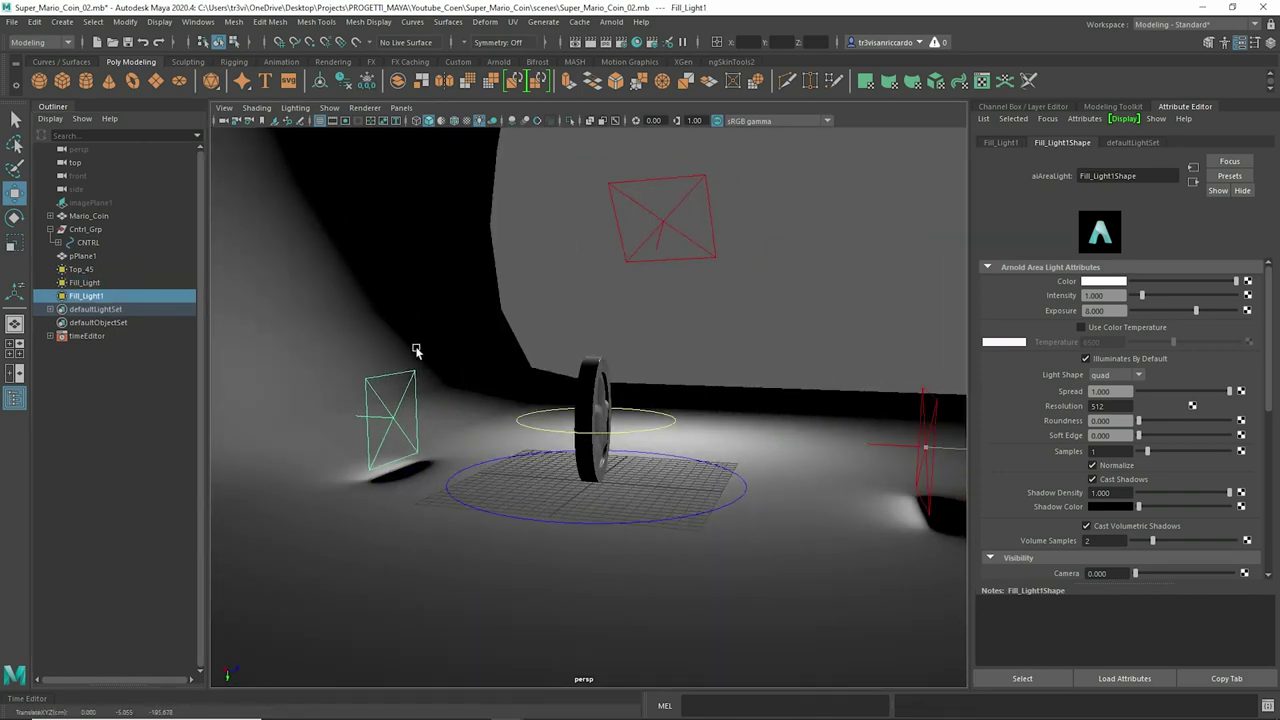
mouse_move(443, 400)
left_mouse_down()
mouse_move(406, 500)
mouse_move(606, 486)
mouse_move(515, 443)
mouse_move(432, 477)
mouse_move(490, 415)
mouse_move(513, 418)
left_mouse_up()
key("r")
key("ctrl+z")
left_click_drag(1194, 311, 1191, 311)
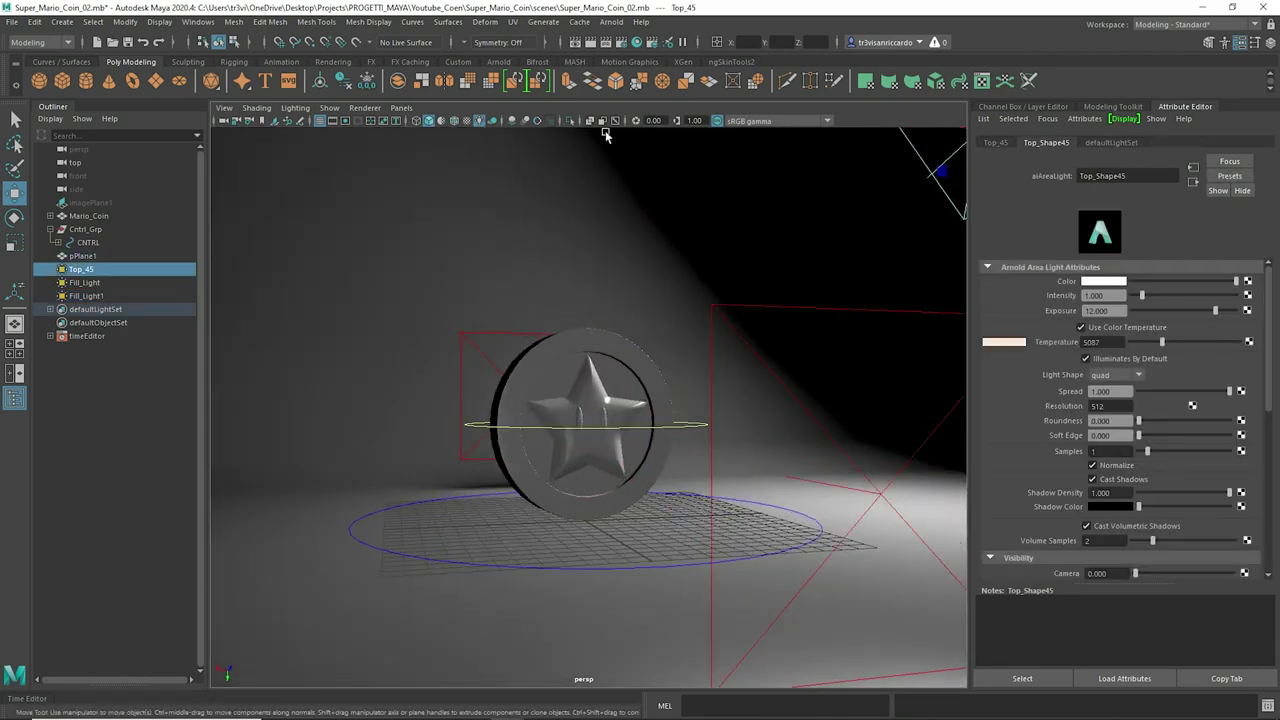
Step: Open Arnold RenderView and dock it into the main view
left_click(611, 21)
left_click(640, 57)
left_click_drag(755, 122, 800, 325)
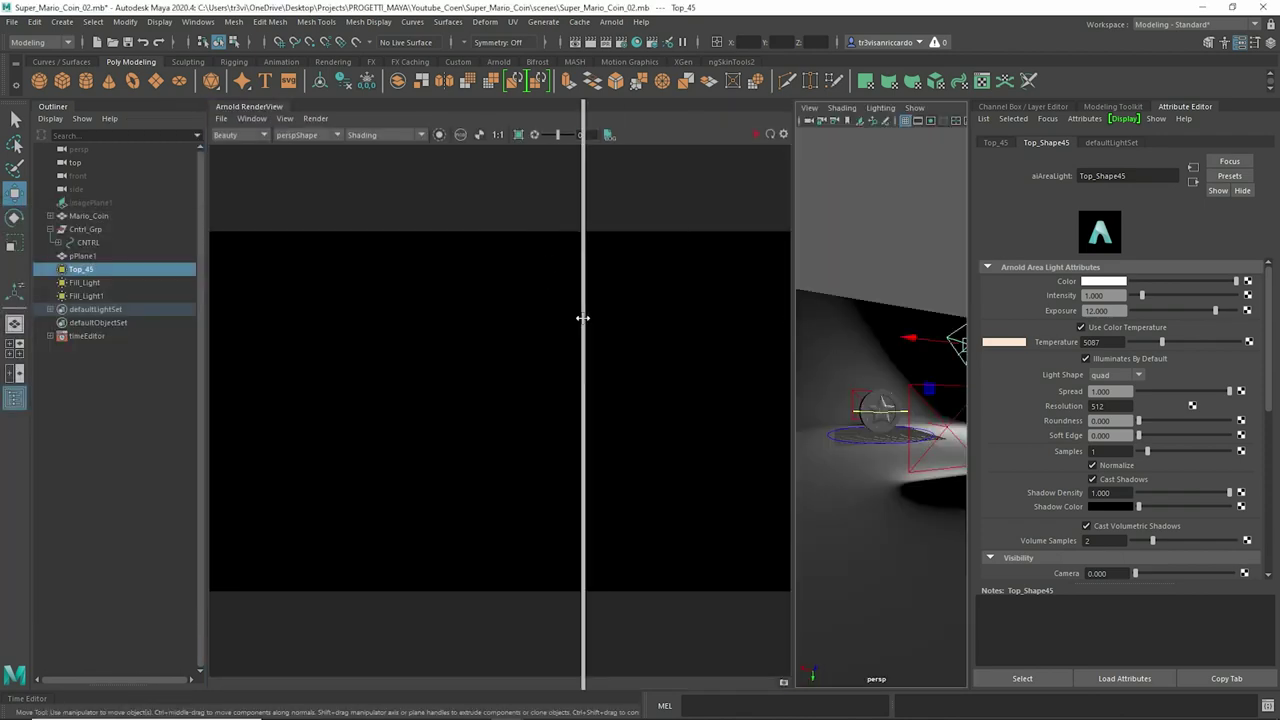
Step: Start the live Arnold IPR render and move Fill_Light into place beside the coin
left_click(1171, 107)
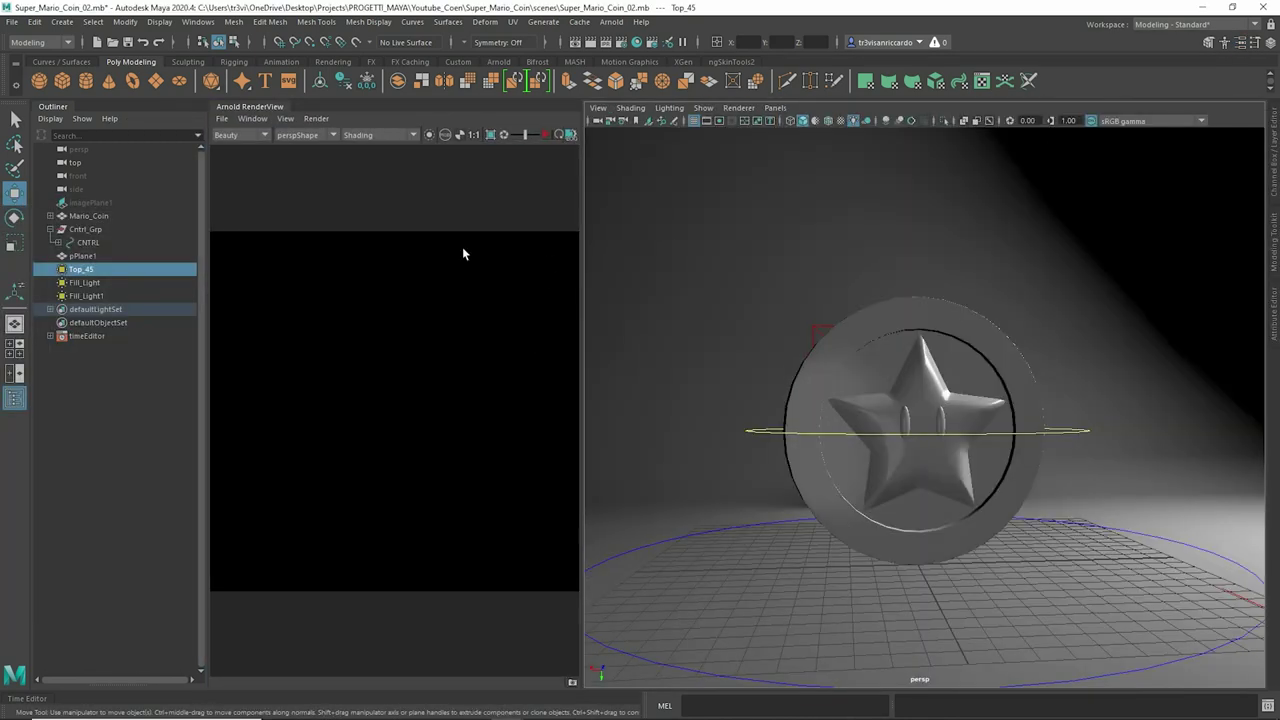
left_click(563, 135)
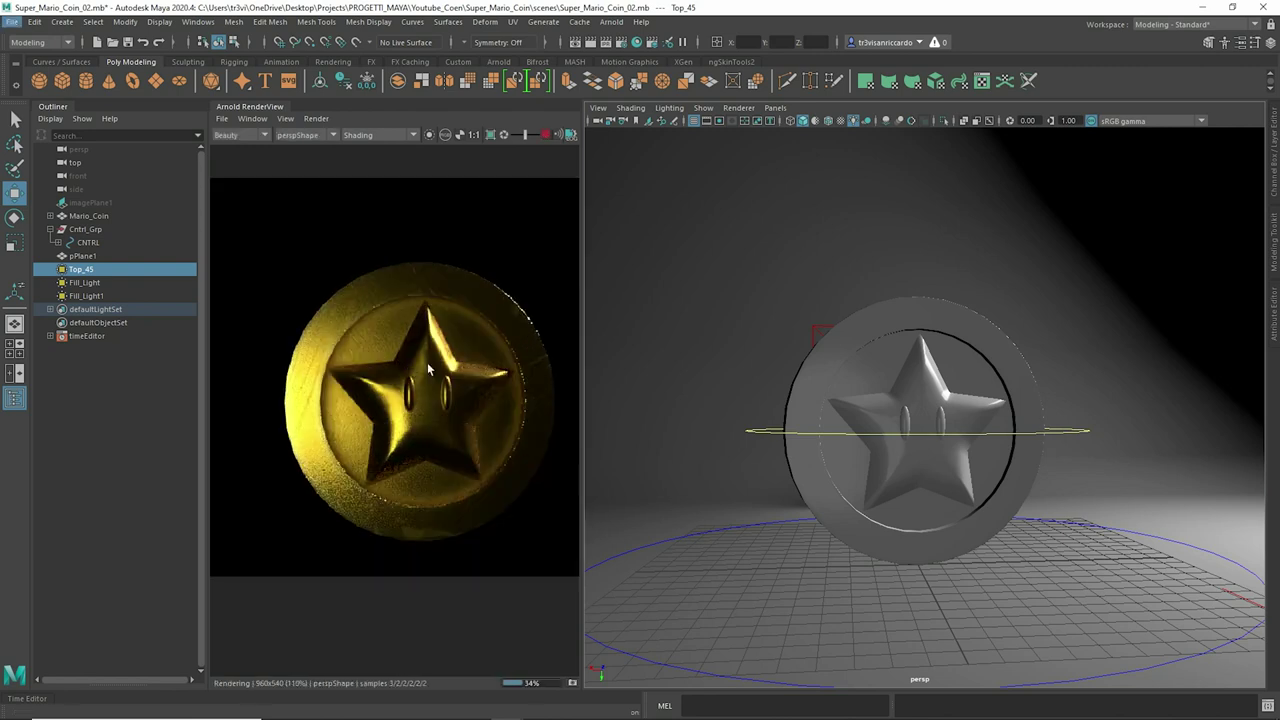
scroll(796, 313, "down", 3)
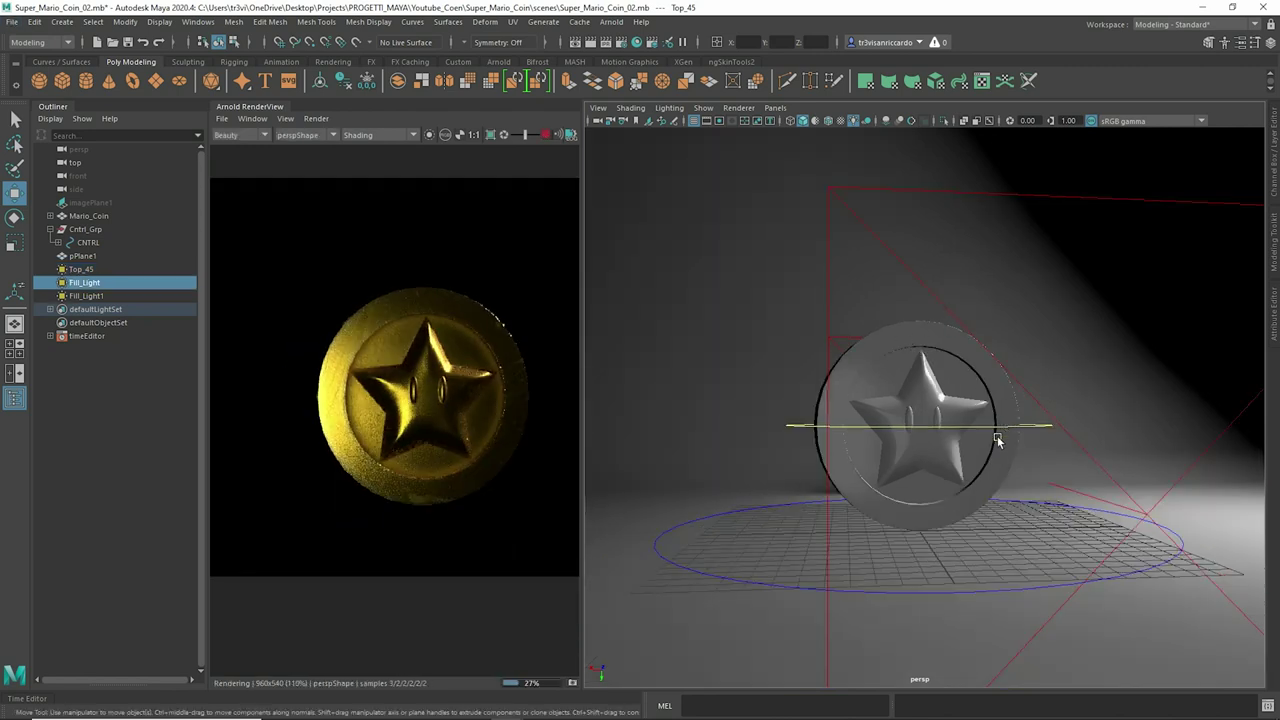
key("space")
key("space")
scroll(1057, 470, "down", 3)
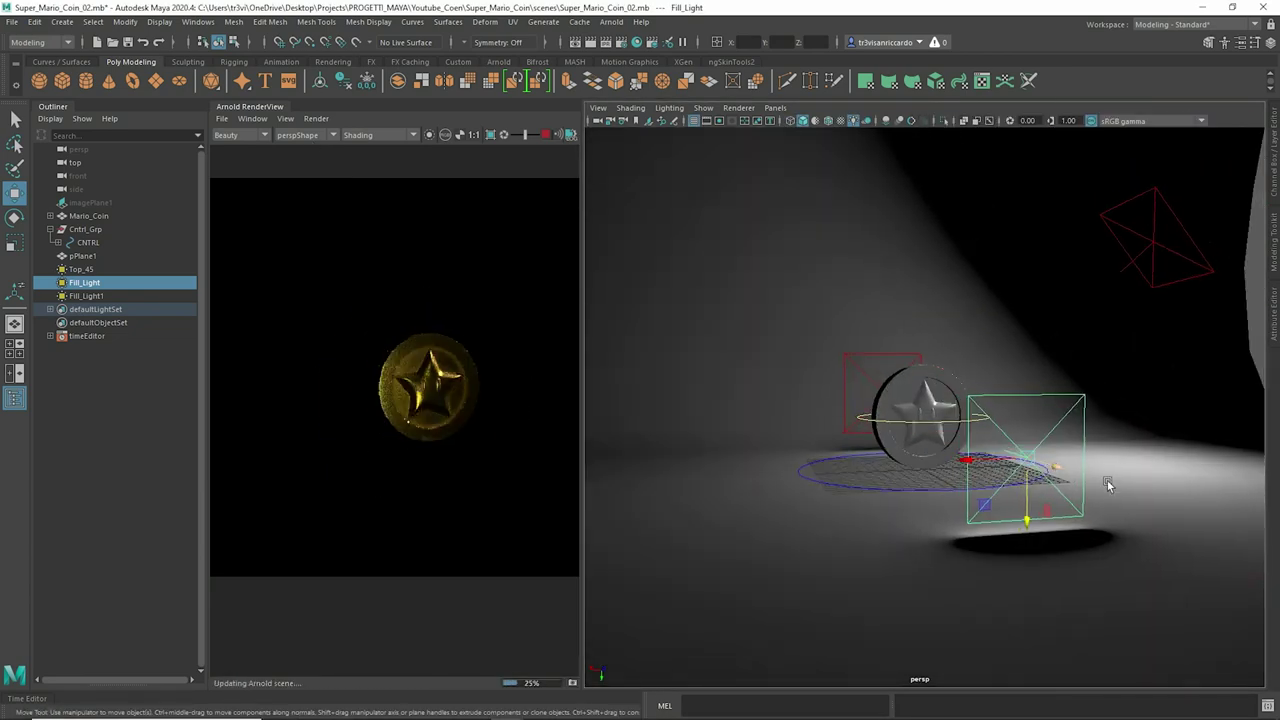
left_click_drag(1013, 470, 1066, 470)
left_click_drag(821, 407, 1225, 405, "alt")
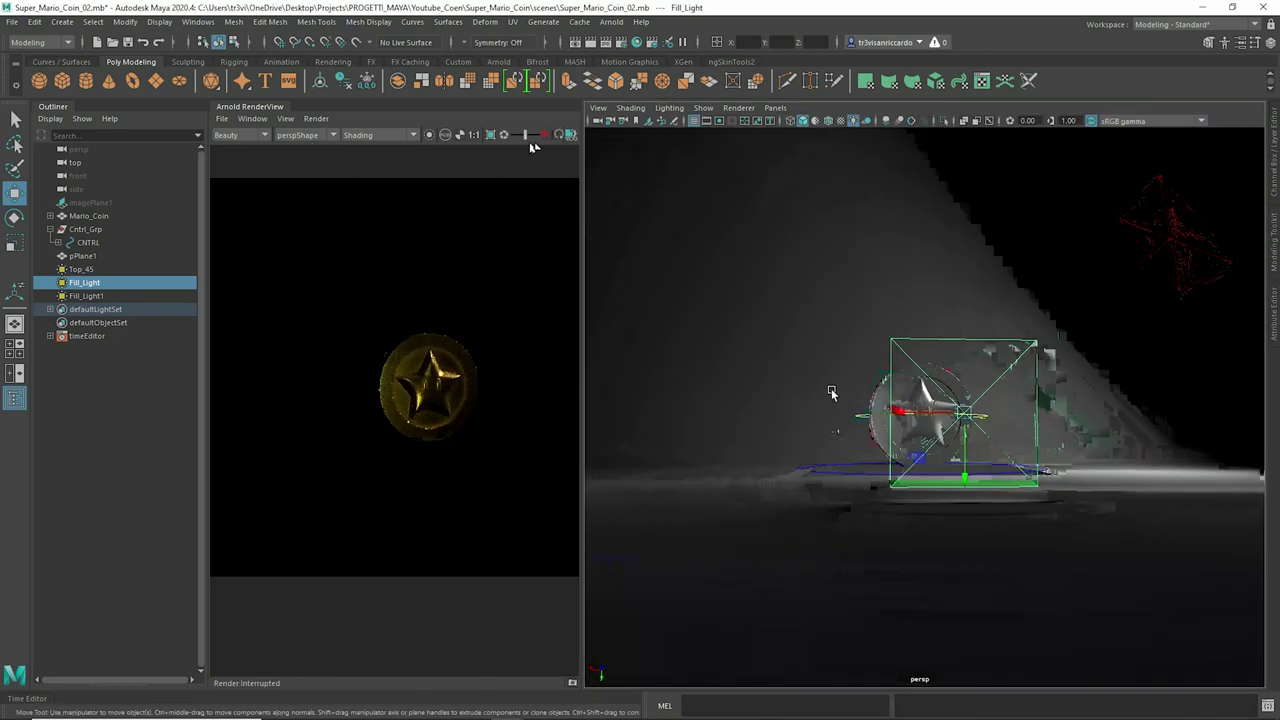
left_click_drag(1230, 462, 1214, 497)
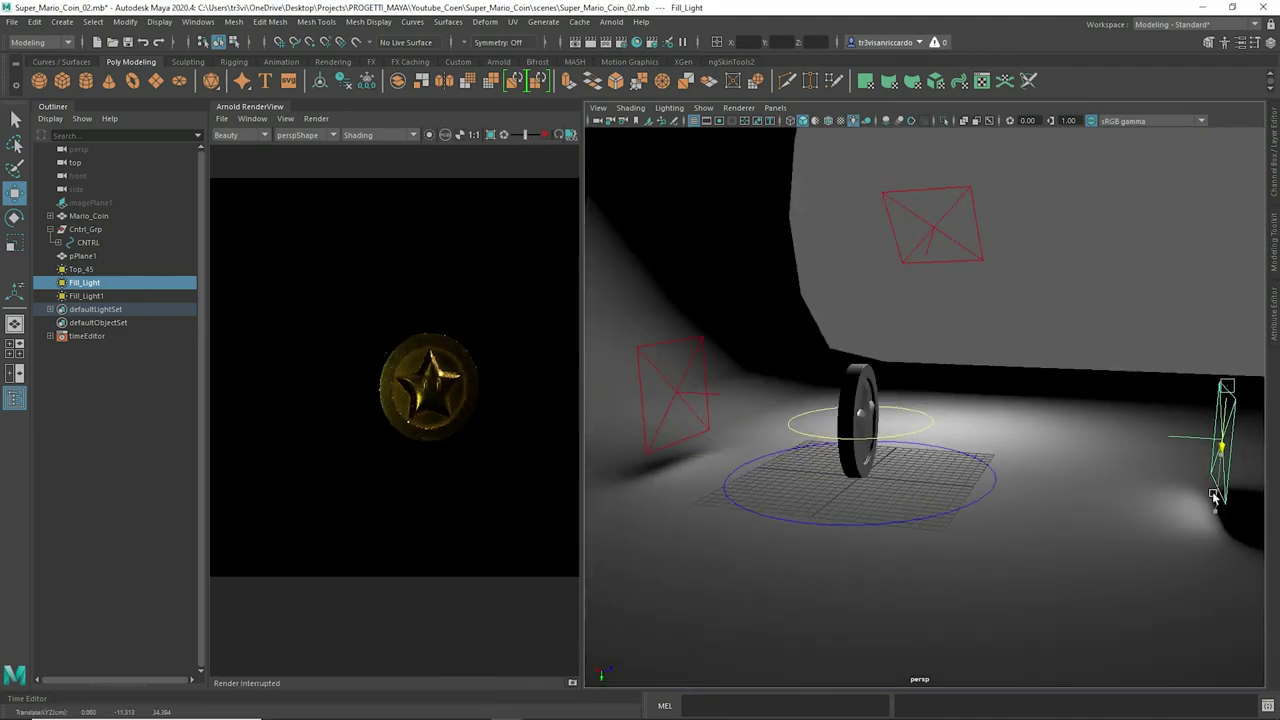
key("e")
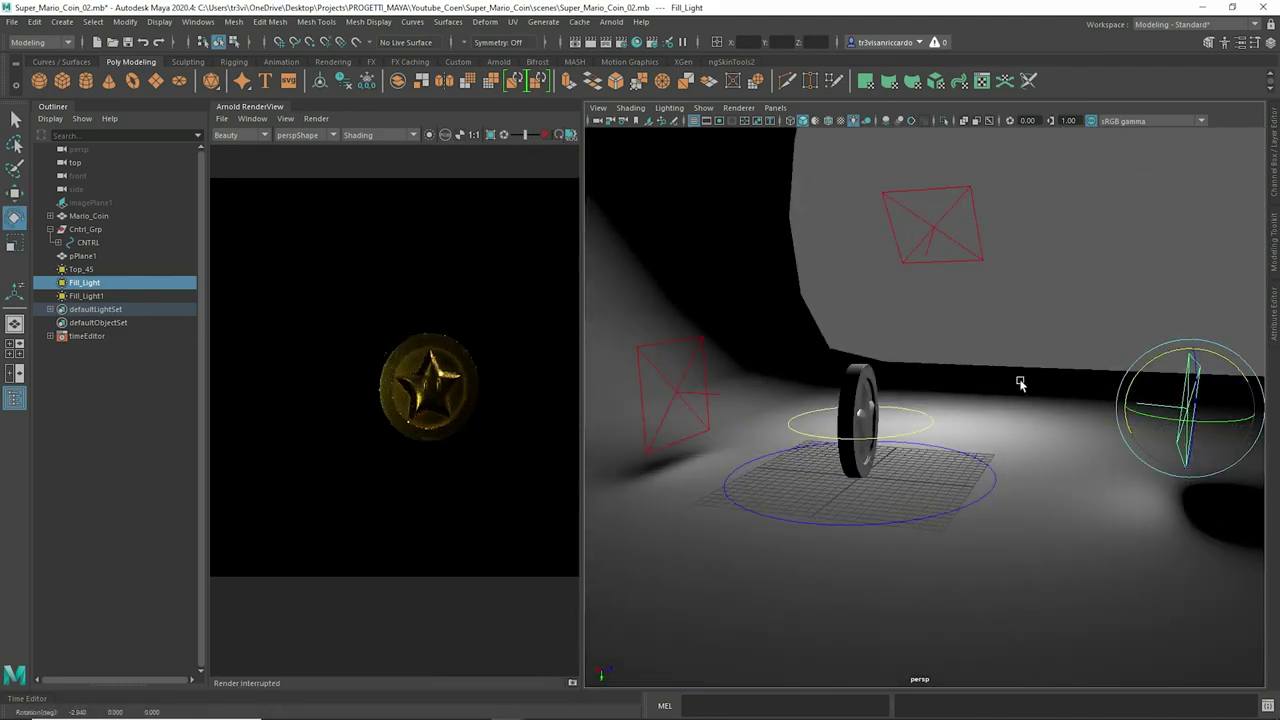
Step: Restart the render from a close front view and rotate Fill_Light slightly toward the coin
left_click_drag(1222, 445, 777, 368, "alt")
right_click_drag(777, 368, 835, 336, "alt")
left_click_drag(835, 336, 968, 353, "alt")
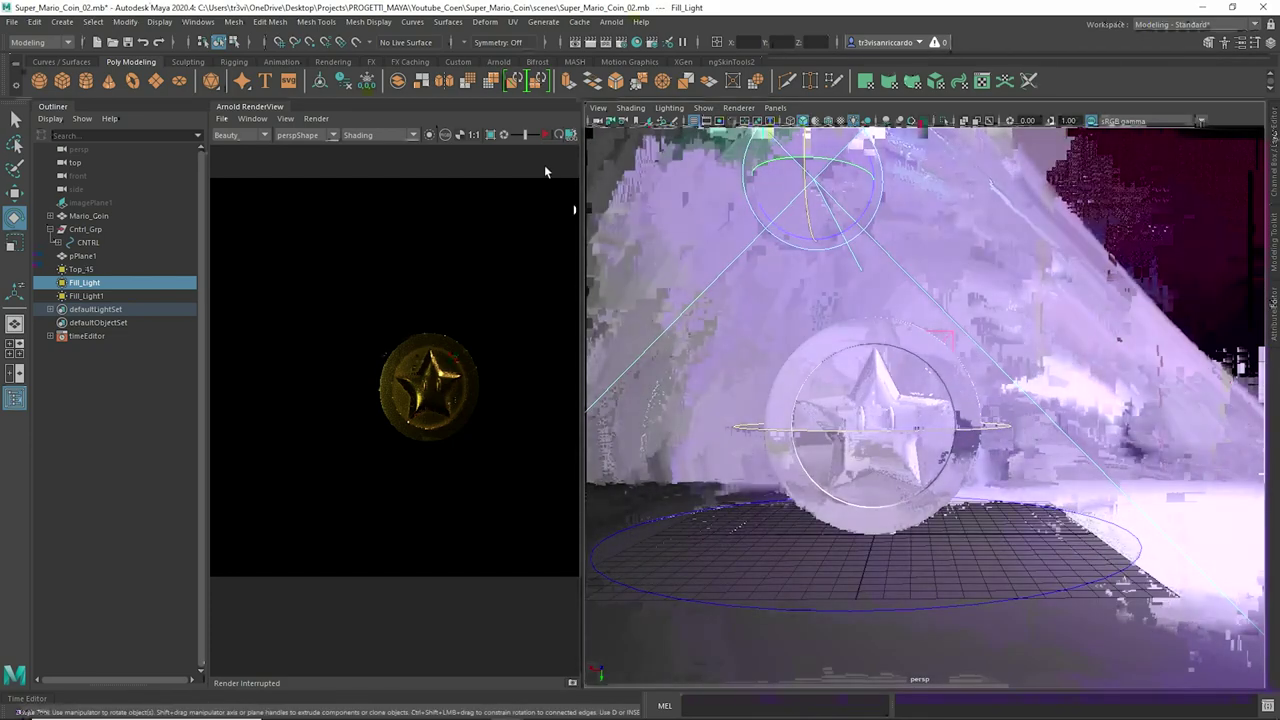
left_click(543, 134)
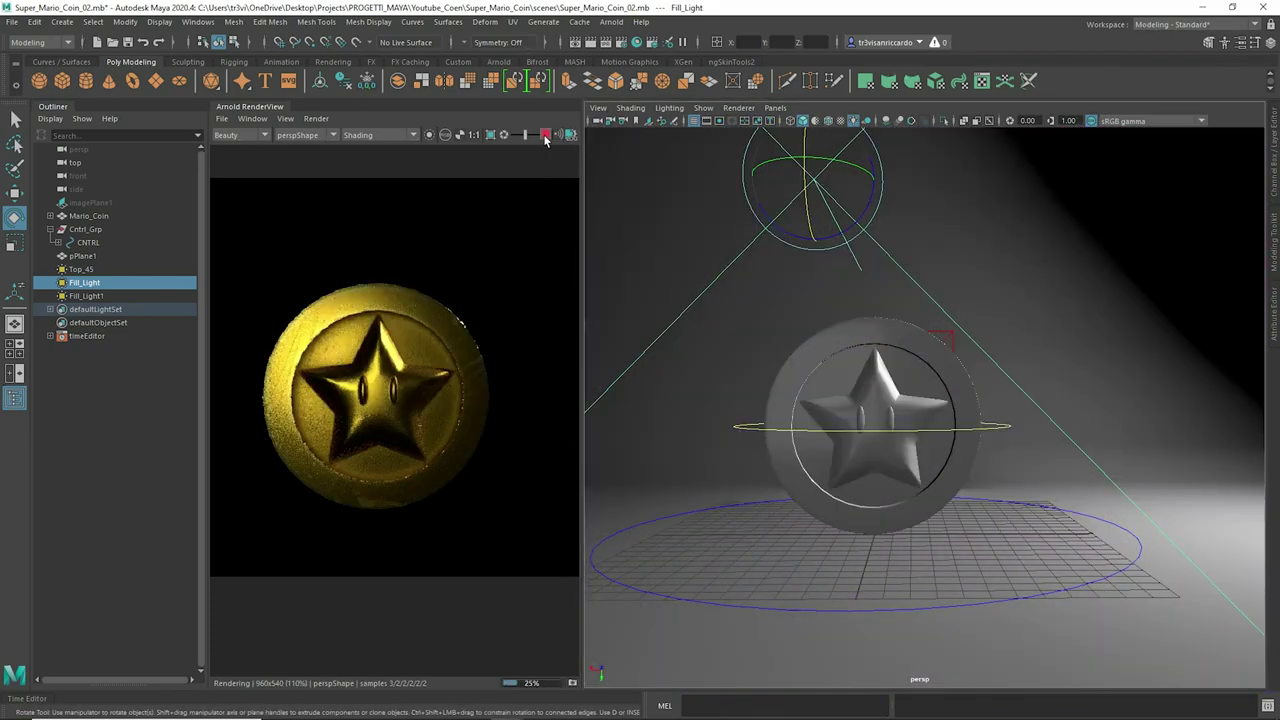
scroll(415, 272, "down", 5)
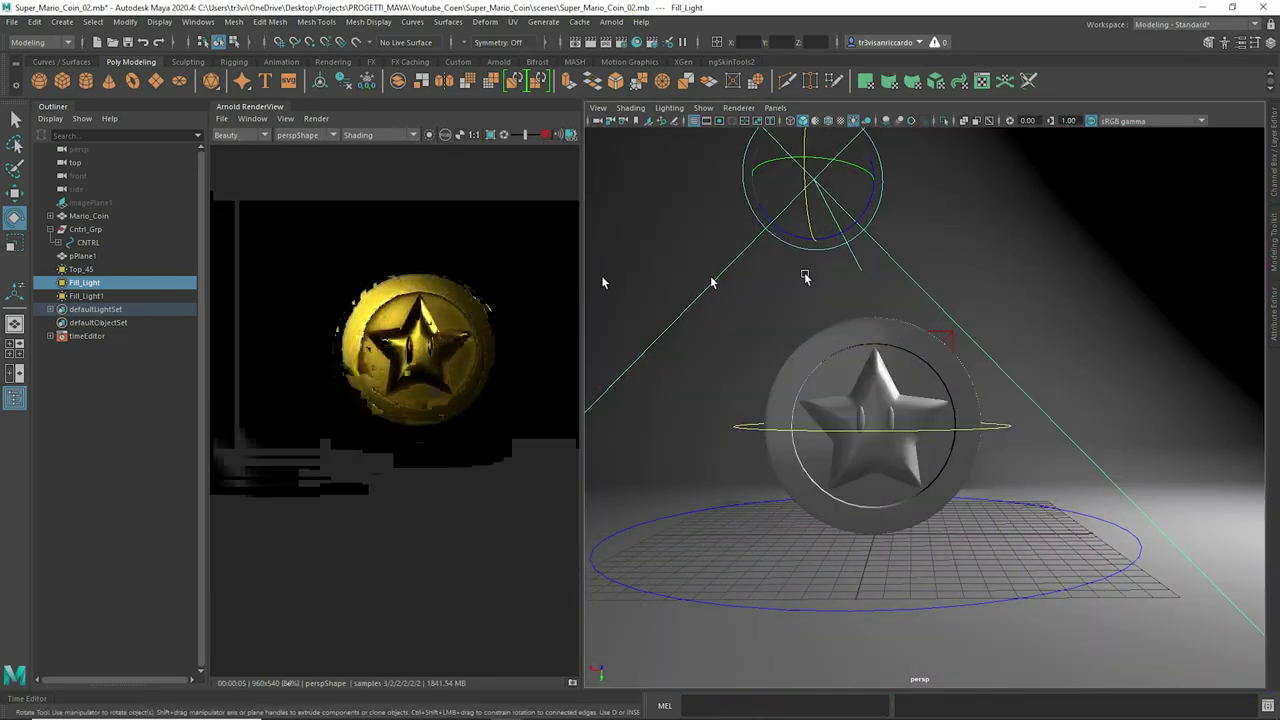
key("f")
left_click_drag(907, 326, 898, 295)
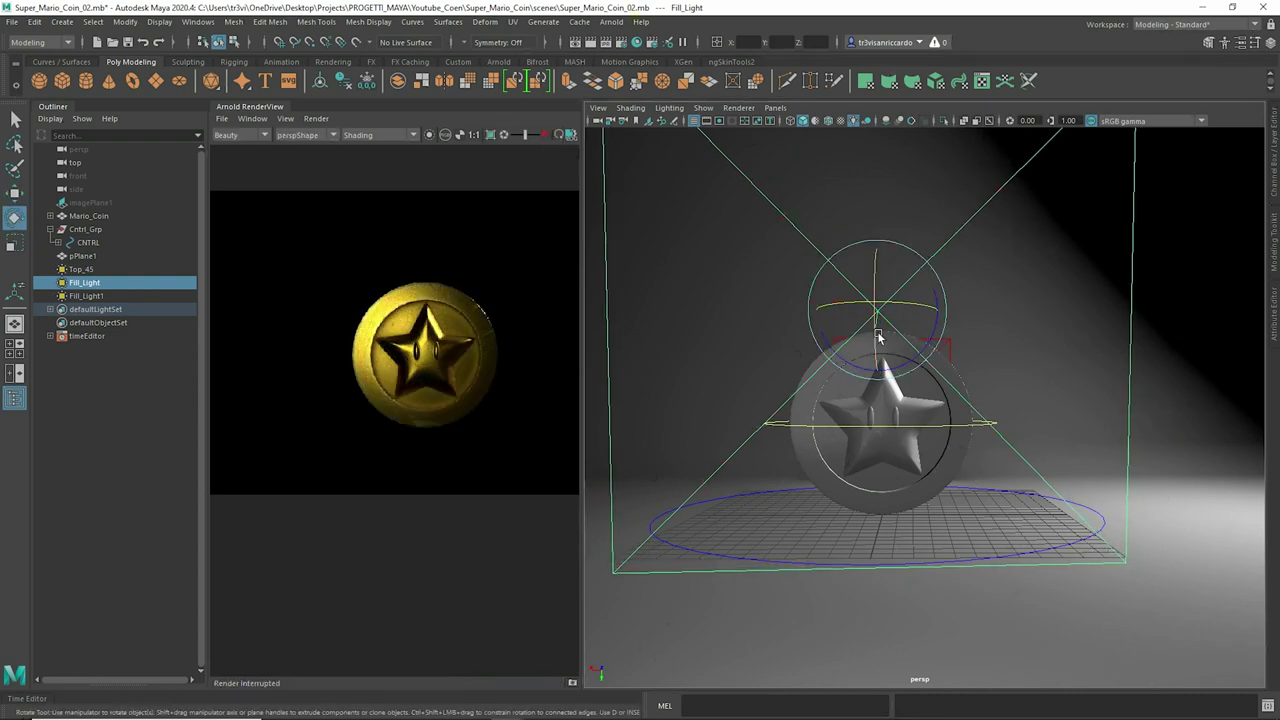
key("r")
left_click(547, 135)
Step: Duplicate the fill light with Ctrl+D into Fill_Light2 and position it at a new angle
key("ctrl+d")
mouse_move(789, 389)
left_mouse_down("alt")
mouse_move(929, 451)
mouse_move(780, 520)
mouse_move(686, 529)
mouse_move(669, 517)
mouse_move(706, 357)
mouse_move(713, 415)
mouse_move(932, 403)
mouse_move(749, 360)
mouse_move(1042, 376)
left_mouse_up("alt")
key("e")
key("f")
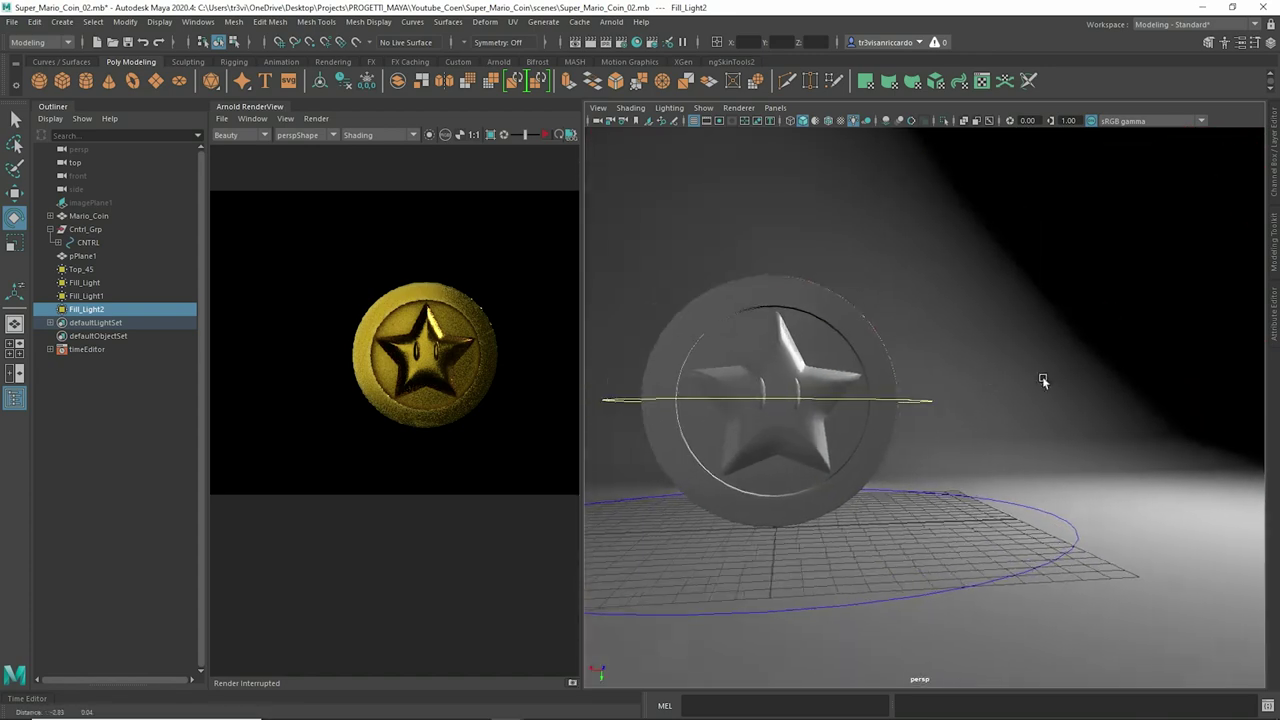
mouse_move(600, 370)
left_mouse_down("alt")
mouse_move(703, 381)
mouse_move(836, 311)
mouse_move(886, 362)
mouse_move(981, 396)
mouse_move(1087, 411)
left_mouse_up("alt")
Step: Duplicate again into Fill_Light3, aim it at the coin, and restart the live render
key("ctrl+d")
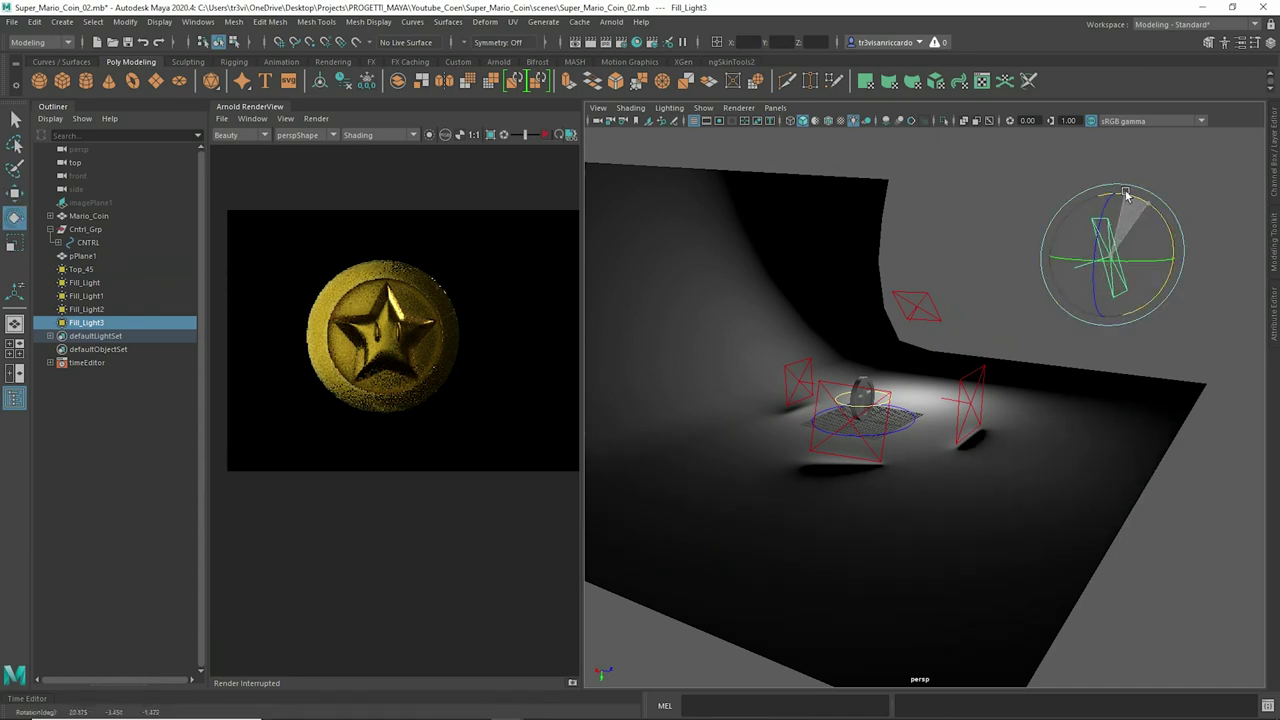
left_click_drag(1230, 279, 1150, 290, "alt")
left_click(547, 136)
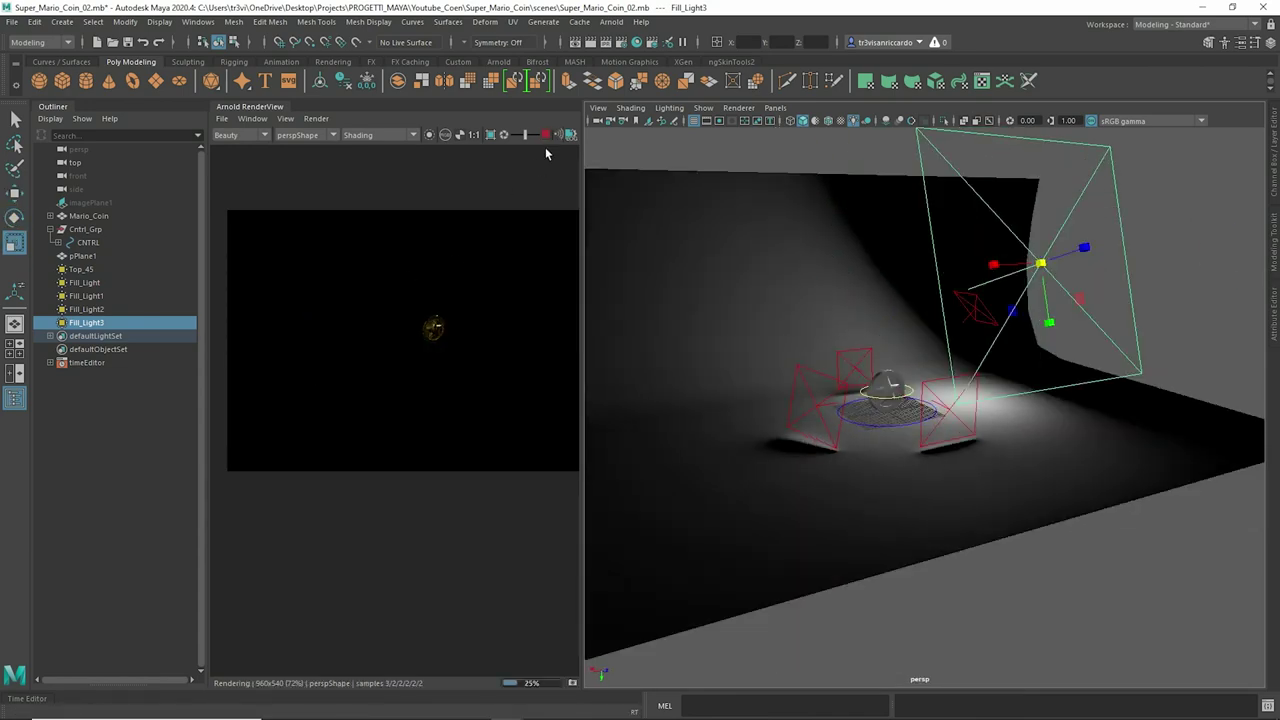
left_click(895, 385)
key("ctrl+a")
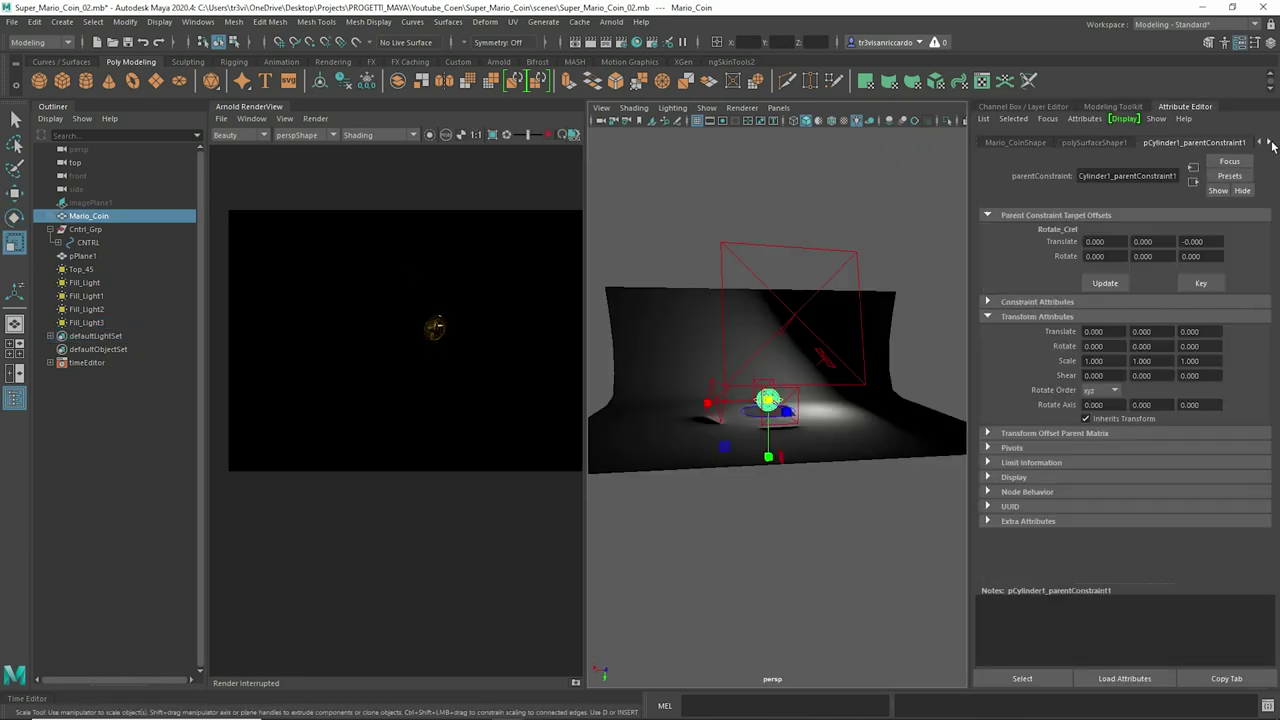
Step: Raise Fill_Light2's exposure to 11.441 and orbit to check the brighter gold coin render
scroll(1191, 287, "down", 3)
scroll(1191, 287, "up", 2)
left_click(799, 249)
left_click_drag(1205, 311, 1217, 312)
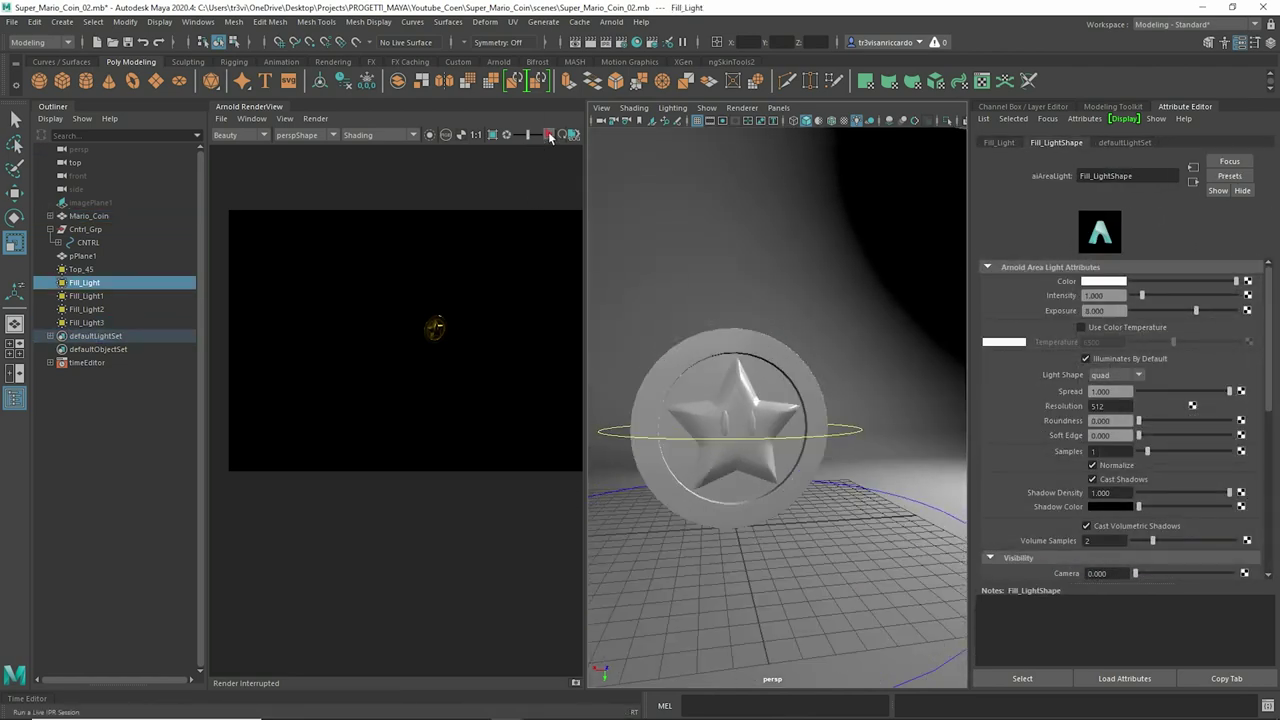
scroll(435, 360, "down", 2)
left_click_drag(704, 412, 670, 362, "alt")
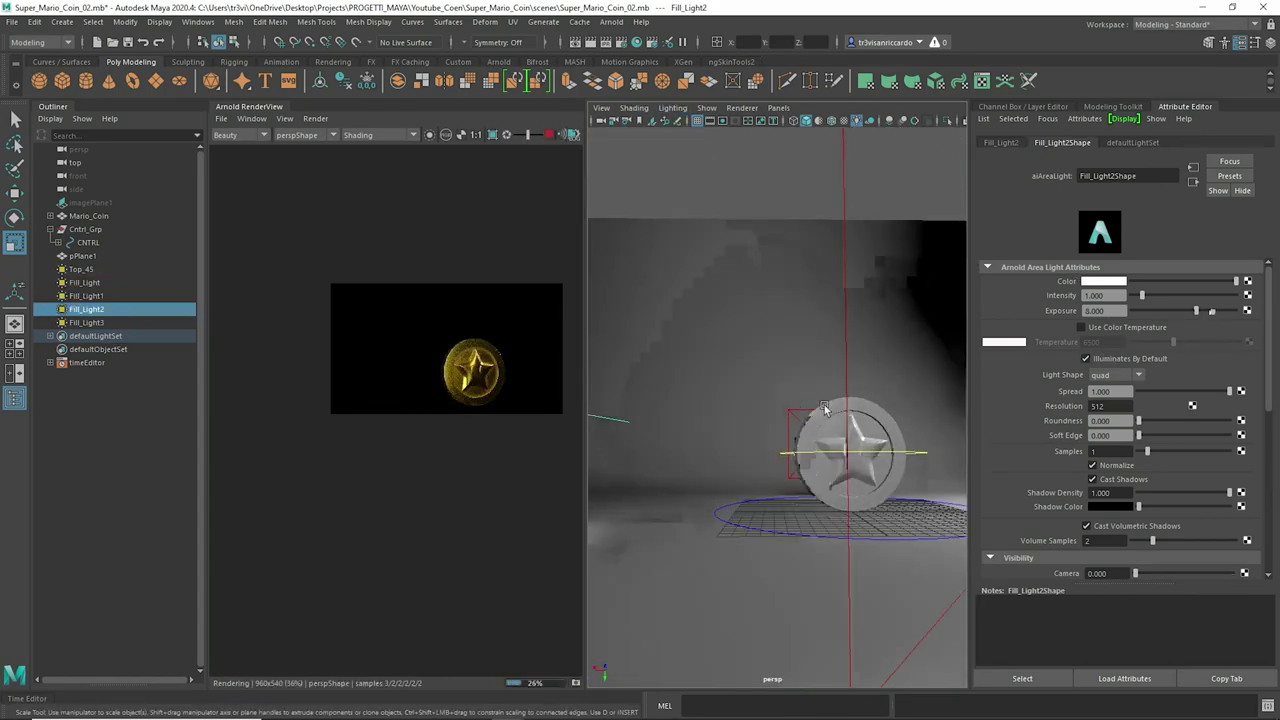
scroll(453, 330, "up", 2)
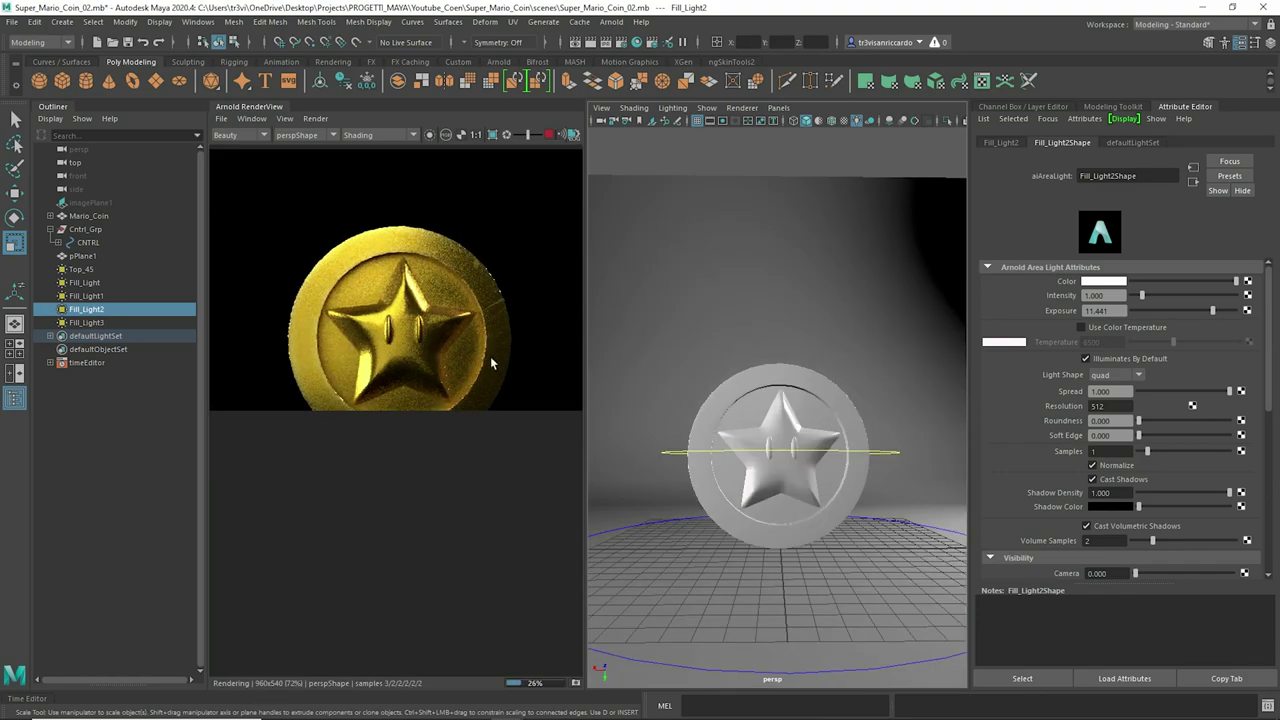
mouse_move(760, 345)
left_mouse_down("alt")
mouse_move(765, 374)
mouse_move(710, 383)
left_mouse_up("alt")
left_click(710, 383)
Step: Select the star's eye vertices in vertex mode and isolate the eye shells in the view
right_click(745, 390)
left_click(700, 366)
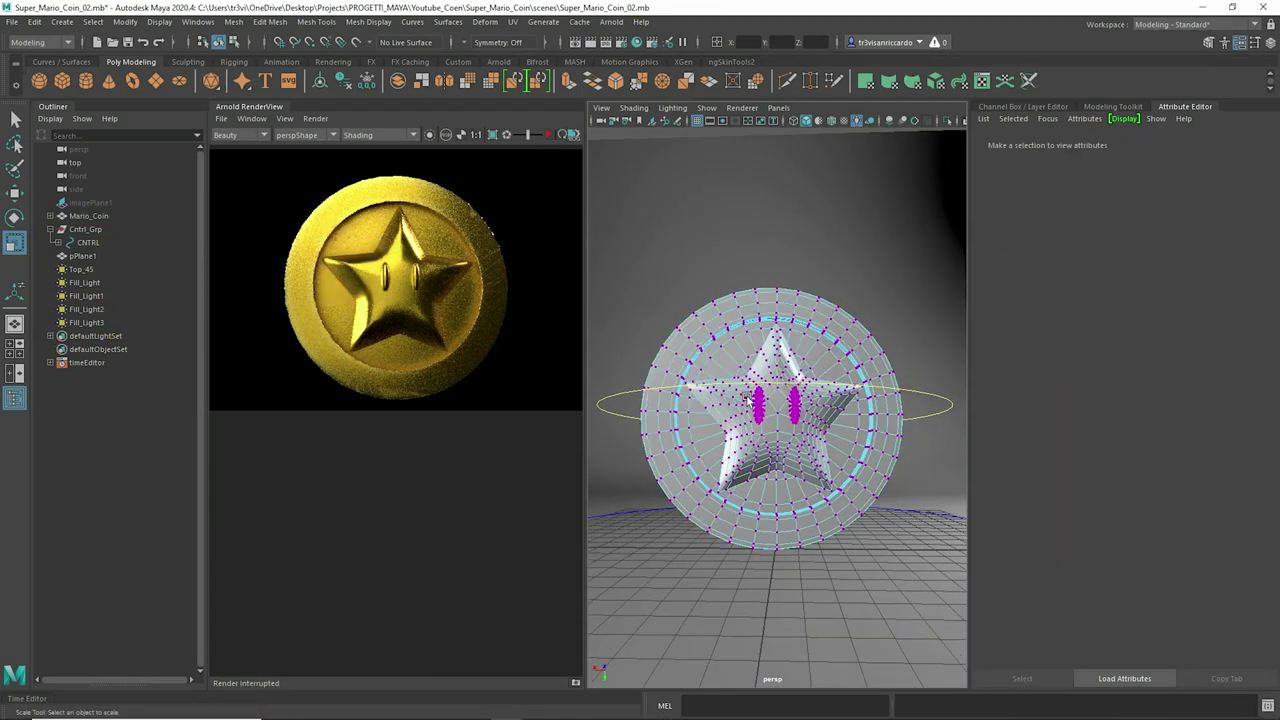
double_click(775, 300)
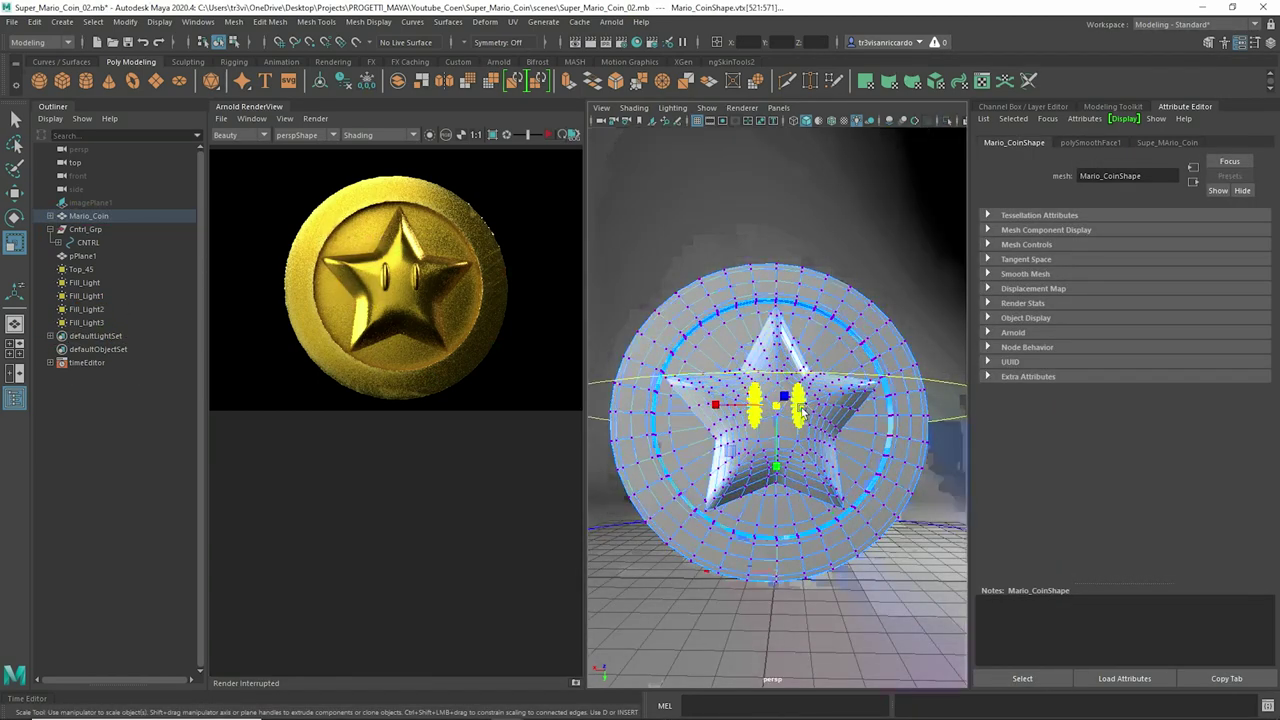
right_click(787, 406)
key("ctrl+1")
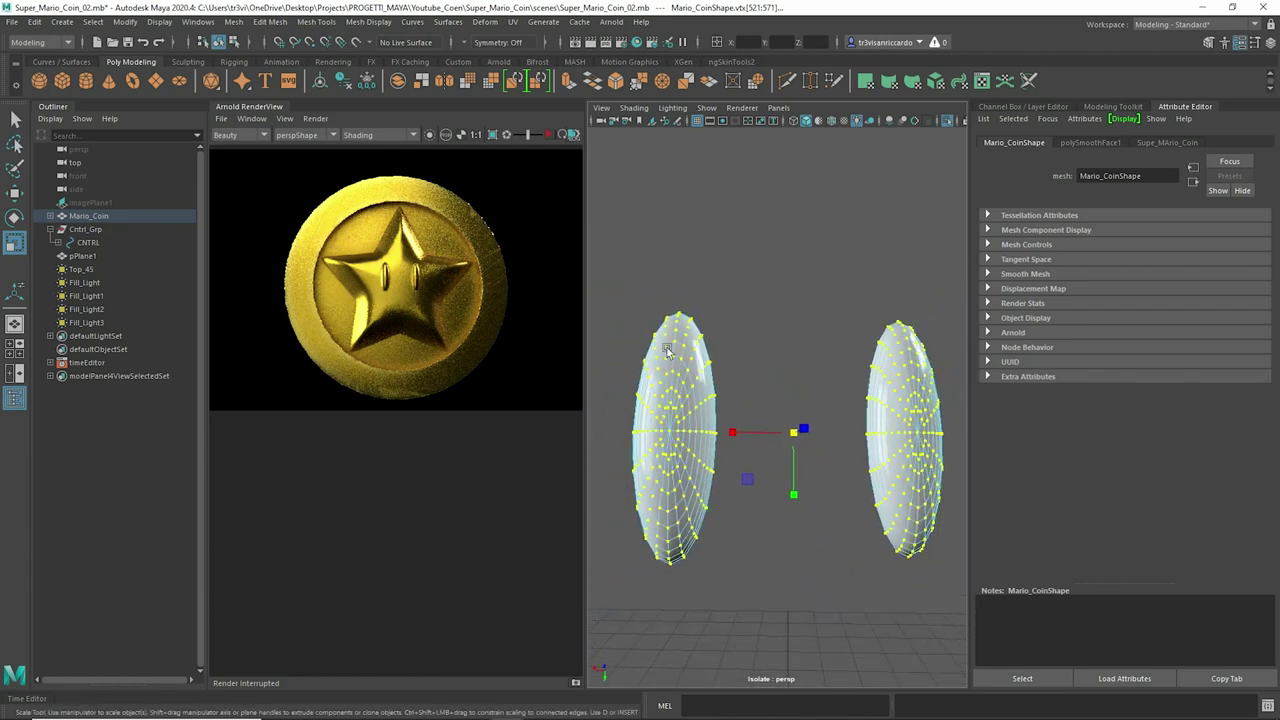
scroll(883, 320, "up", 2)
mouse_move(883, 320)
left_mouse_down("alt")
mouse_move(728, 475)
mouse_move(781, 517)
mouse_move(800, 478)
left_mouse_up("alt")
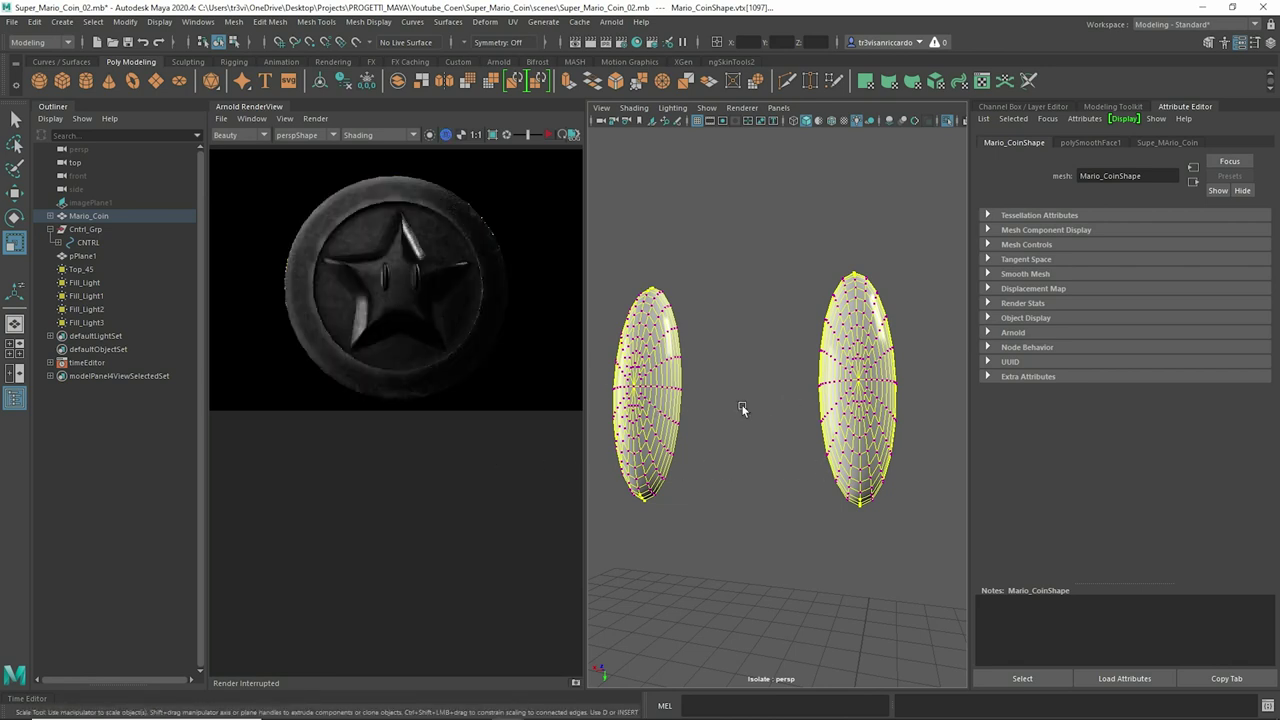
scroll(741, 408, "down", 5)
key("f")
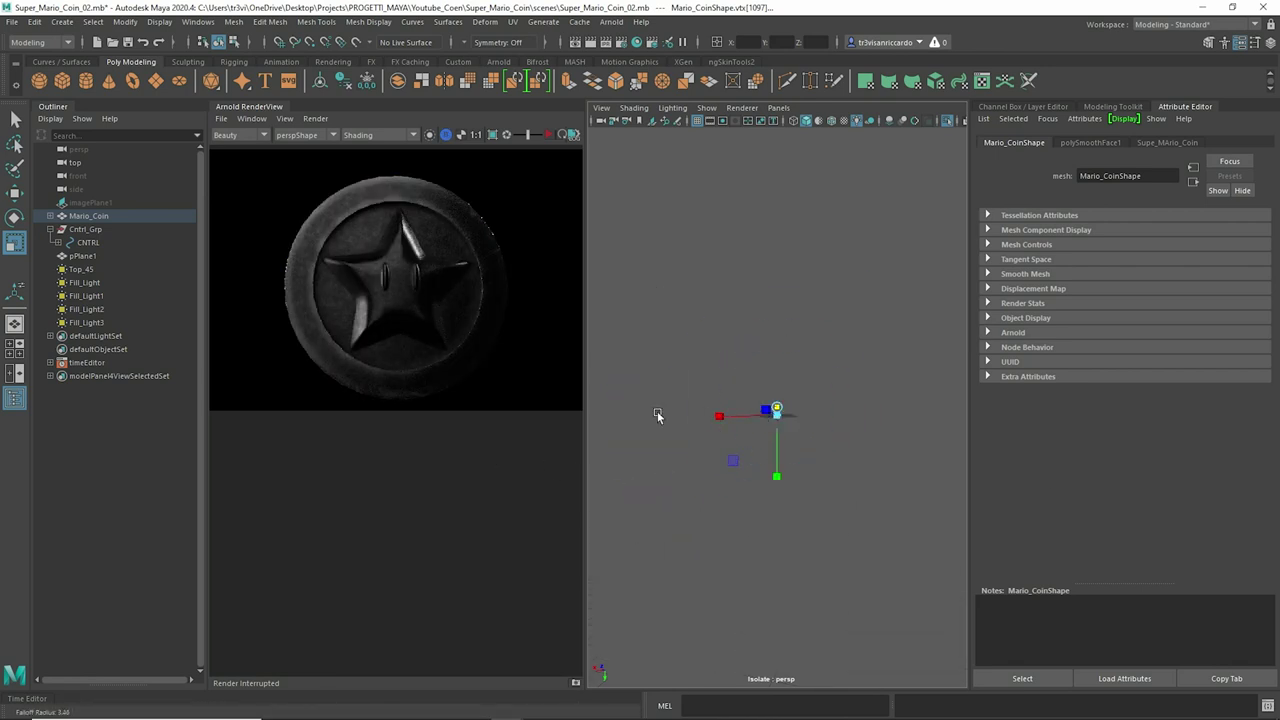
Step: Restart the live render and shrink the soft selection falloff for moving the vertices
left_click(446, 135)
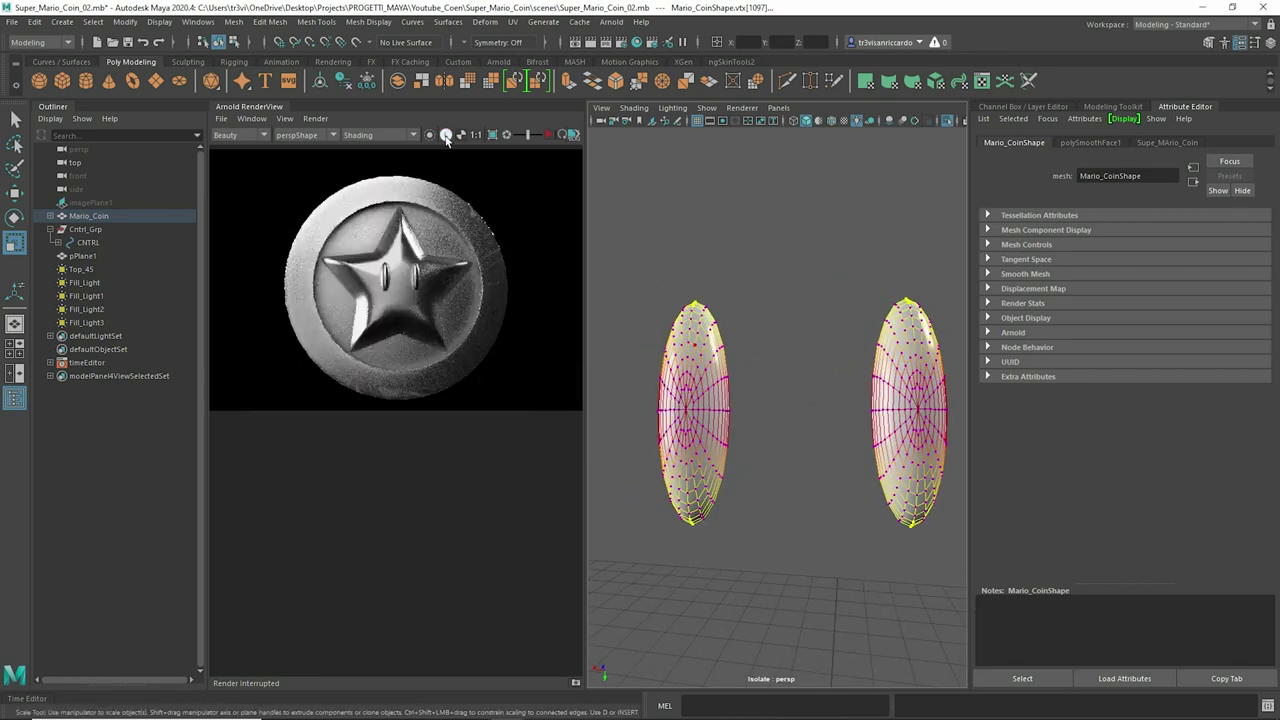
key("w")
middle_click_drag(786, 413, 792, 421)
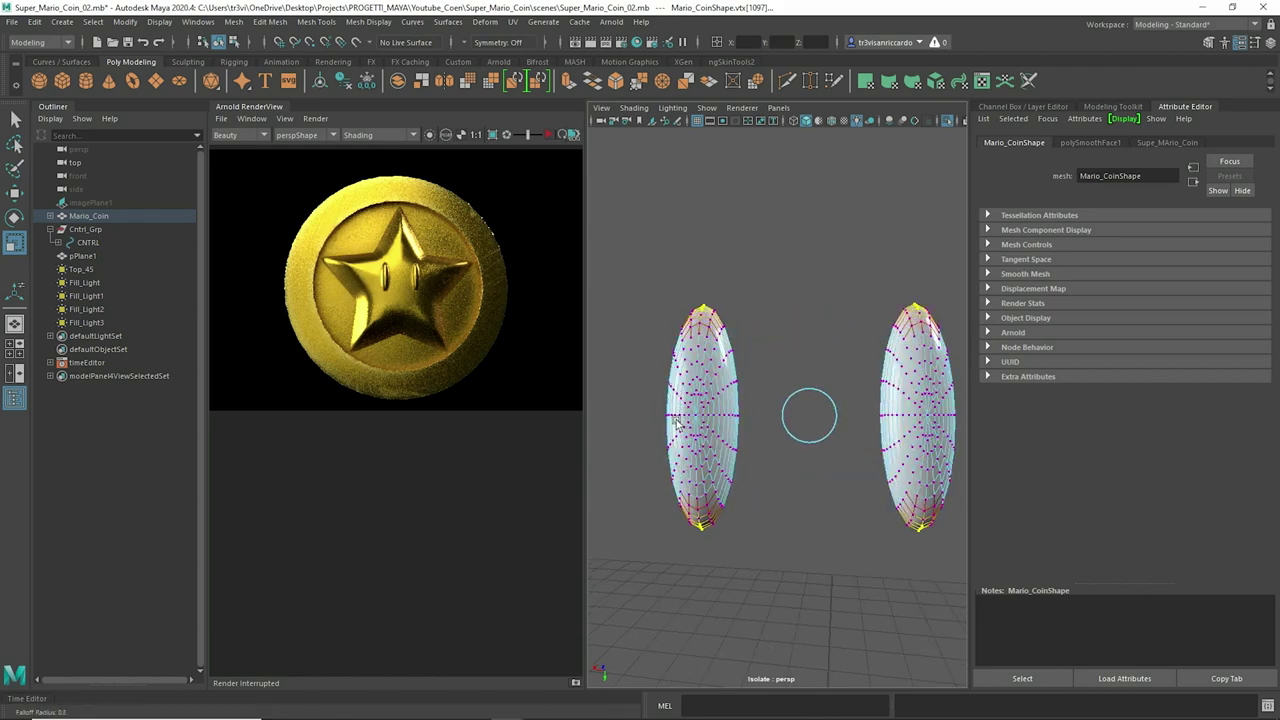
scroll(783, 373, "down", 5)
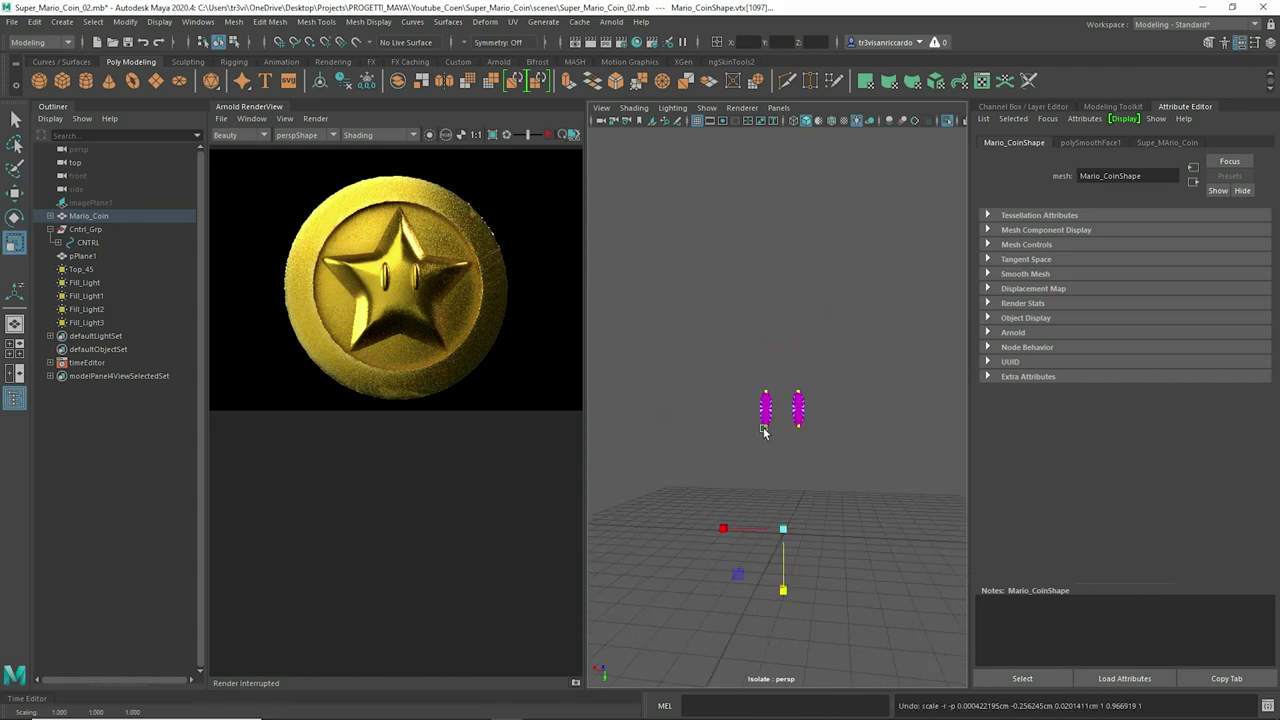
scroll(763, 432, "up", 5)
key("w")
scroll(703, 362, "down", 5)
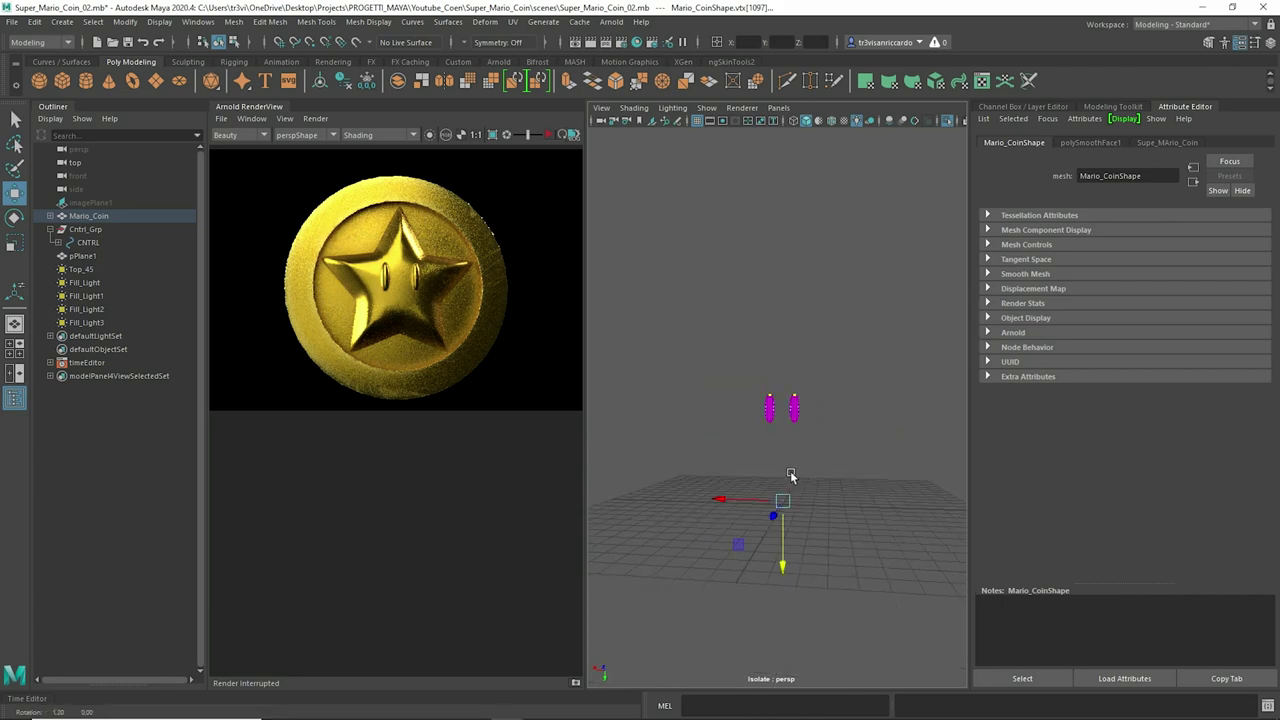
scroll(706, 372, "up", 5)
scroll(708, 381, "down", 5)
scroll(780, 580, "up", 3)
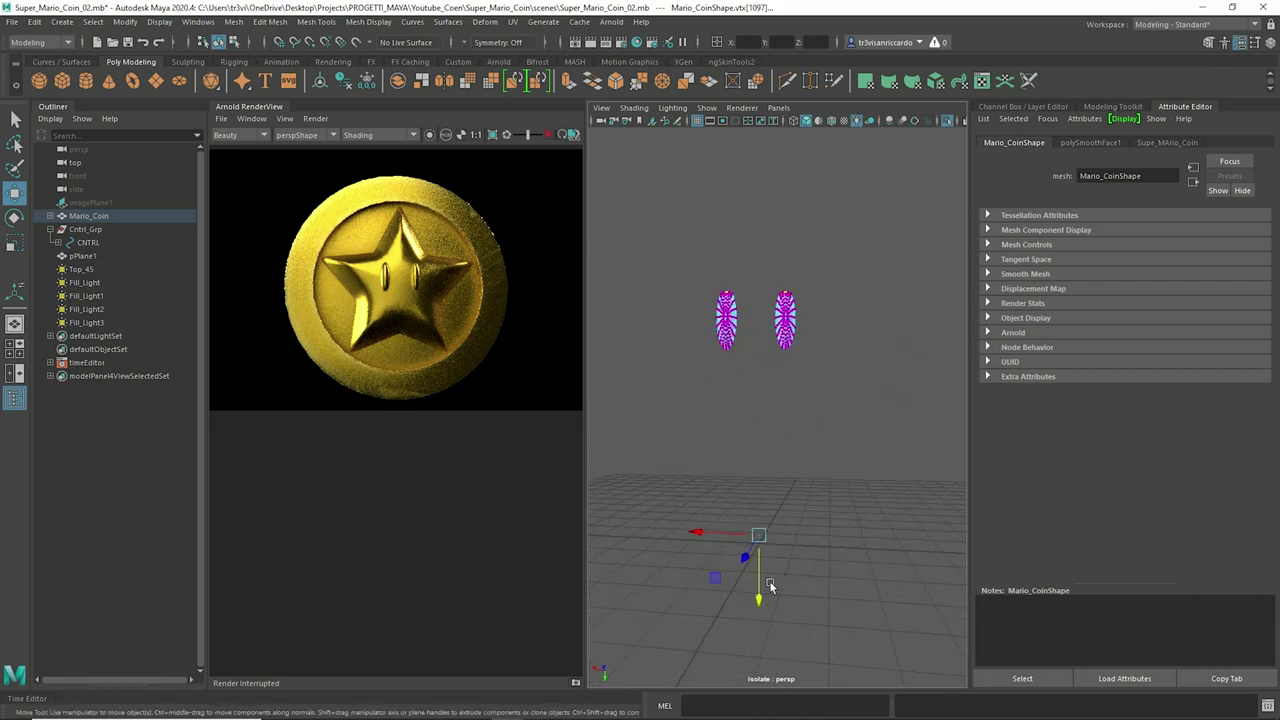
scroll(763, 598, "up", 3)
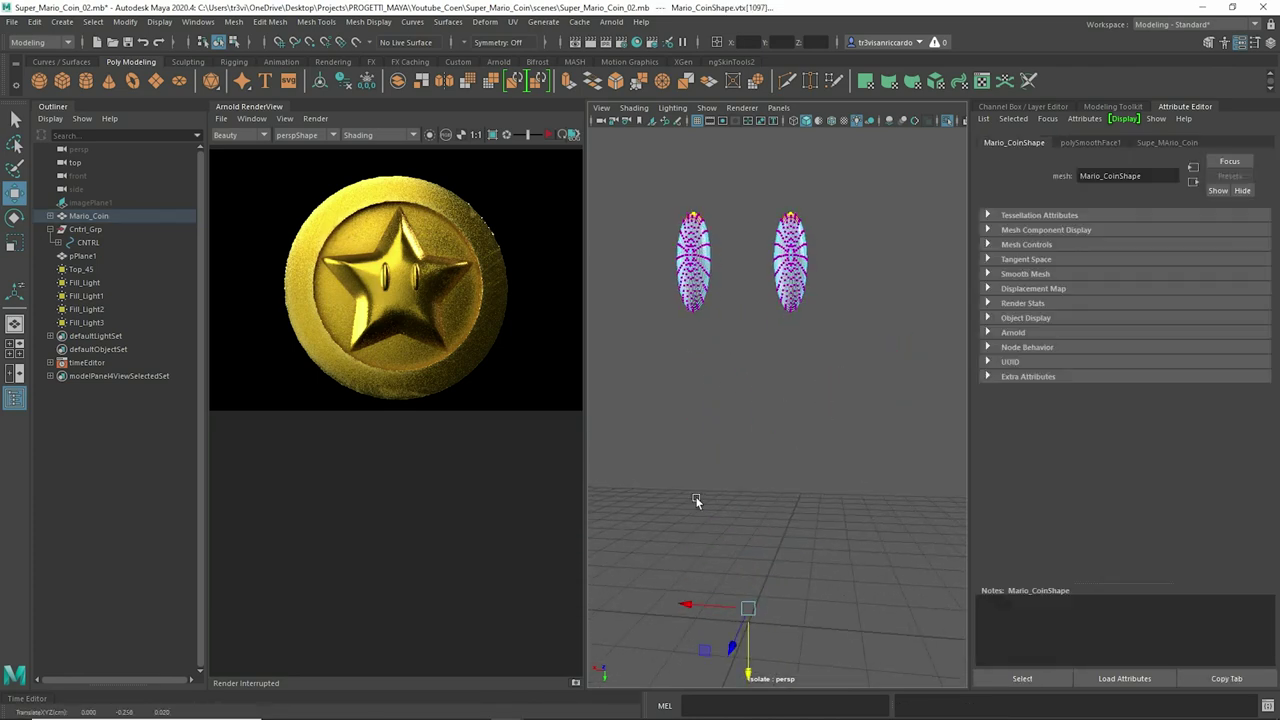
scroll(740, 363, "up", 3)
Step: Select vertices at the bottom of a shell and inspect them from a tilted view
left_click_drag(684, 328, 663, 306)
scroll(757, 337, "up", 3)
scroll(686, 320, "up", 2)
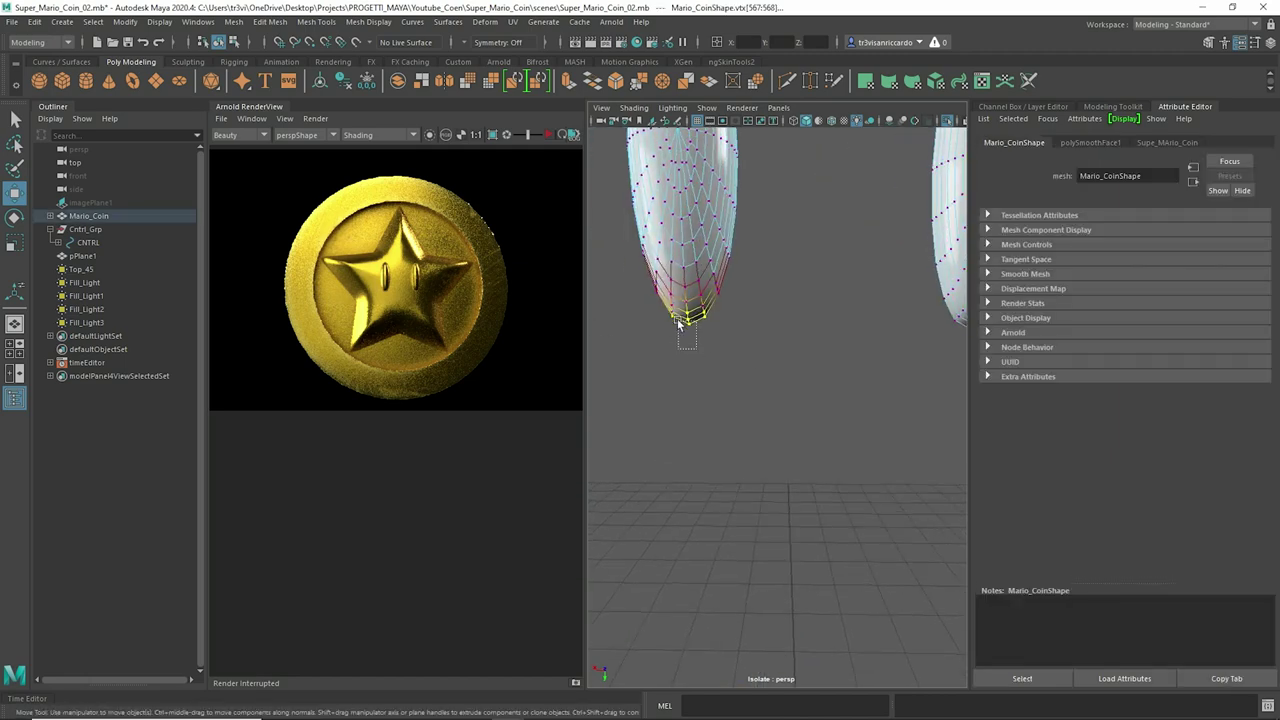
scroll(678, 346, "down", 5)
left_click_drag(700, 500, 731, 659, "alt")
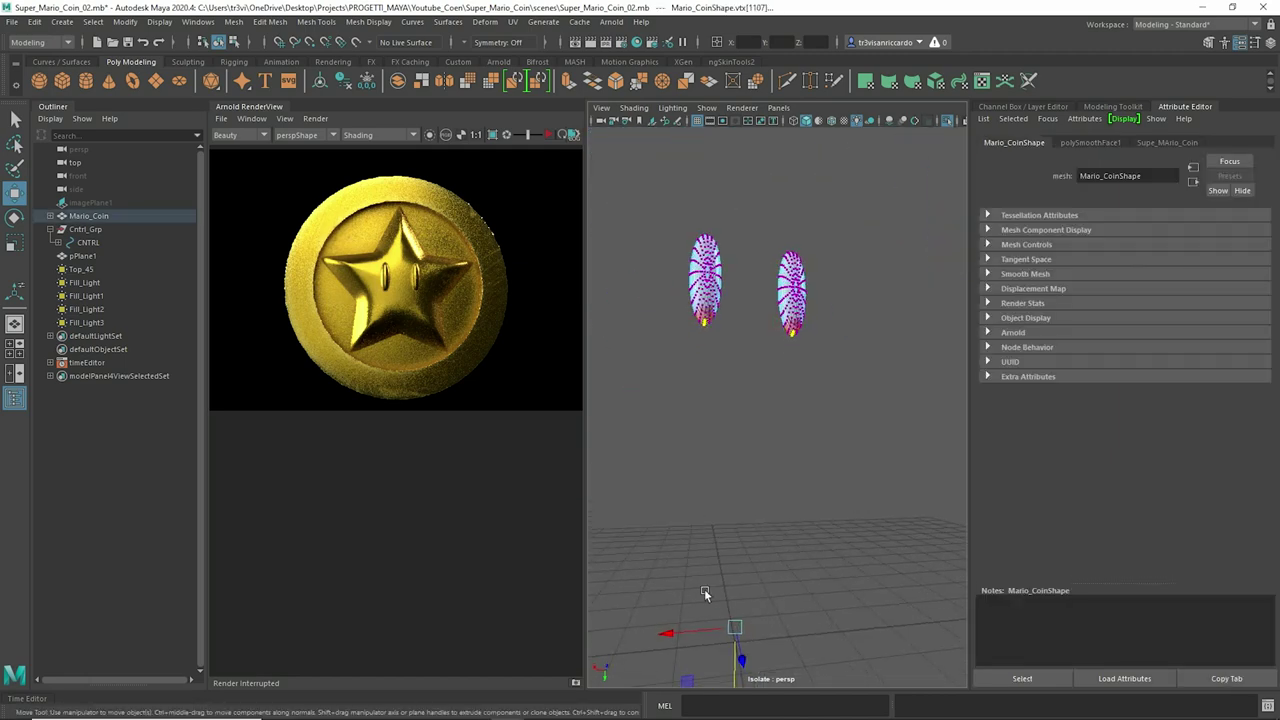
scroll(775, 383, "up", 5)
Step: Return the coin to Object Mode and turn Isolate Select off to show the full scene
key("3")
right_click_drag(740, 325, 746, 305)
key("f")
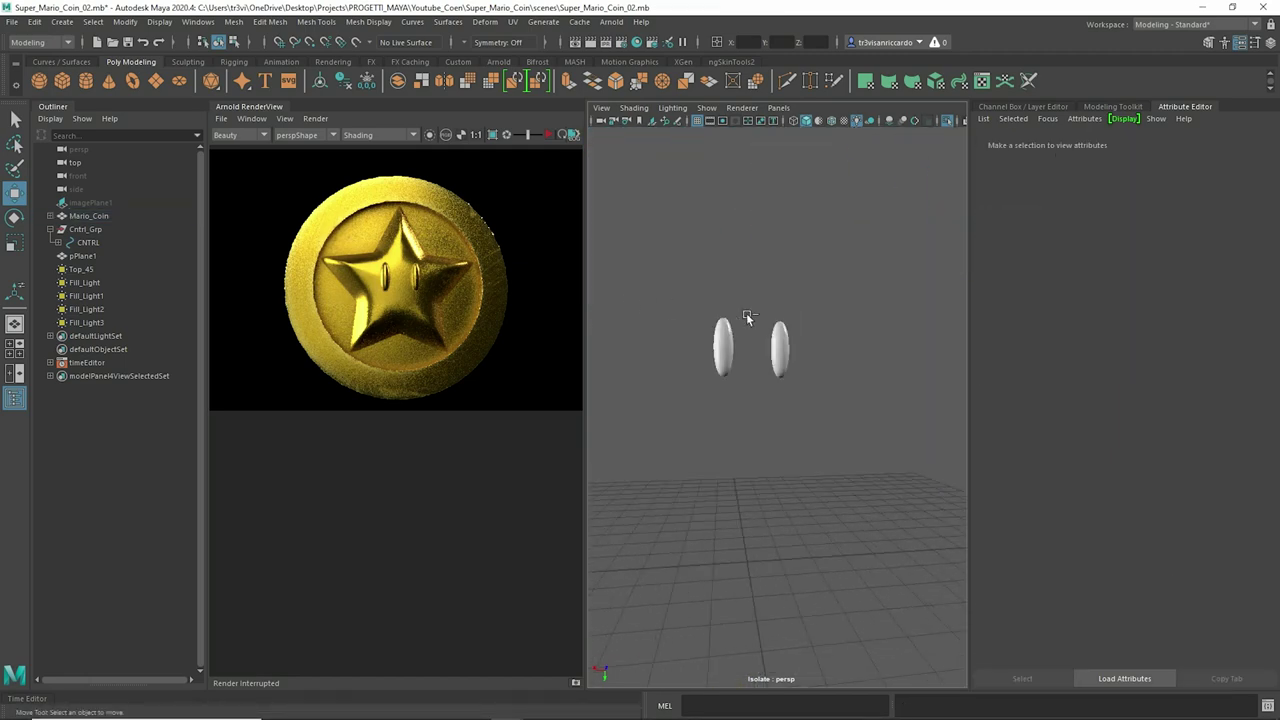
key("ctrl+1")
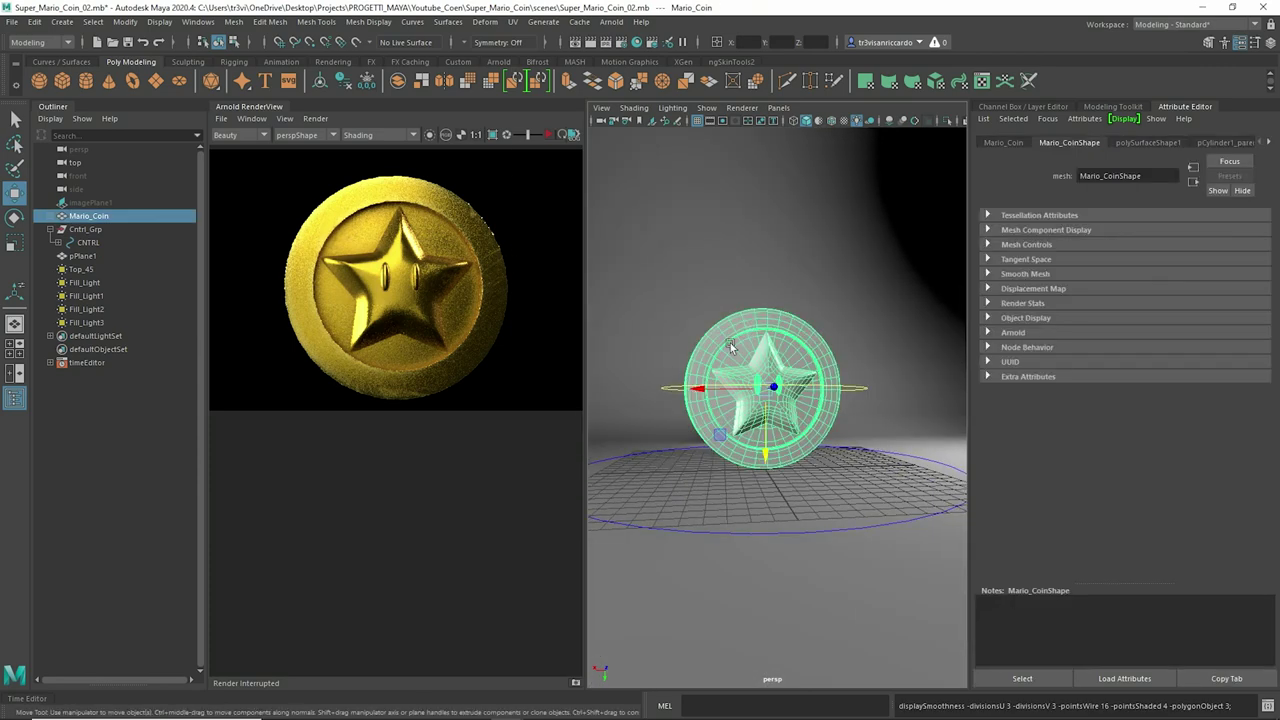
Step: Enable the Resolution Gate and set the render resolution to 1920×1080 in Render Settings
left_click(722, 121)
left_click(616, 42)
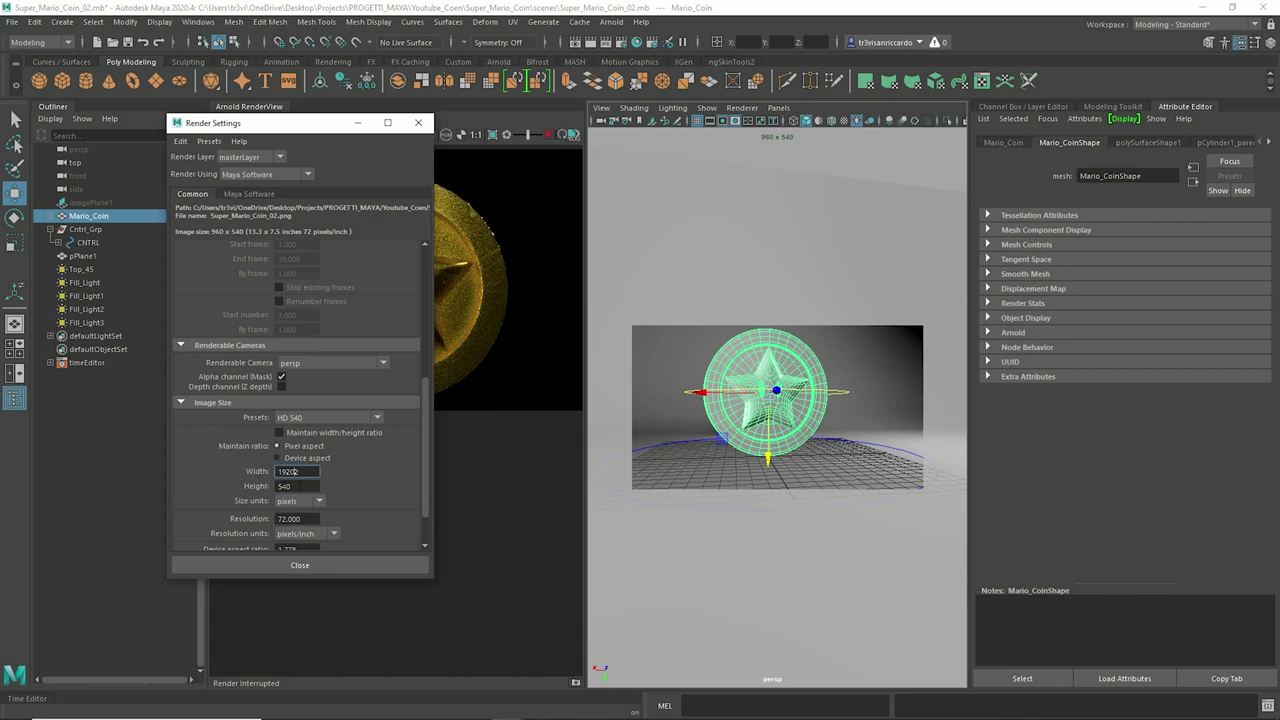
left_click(283, 485)
type("1080")
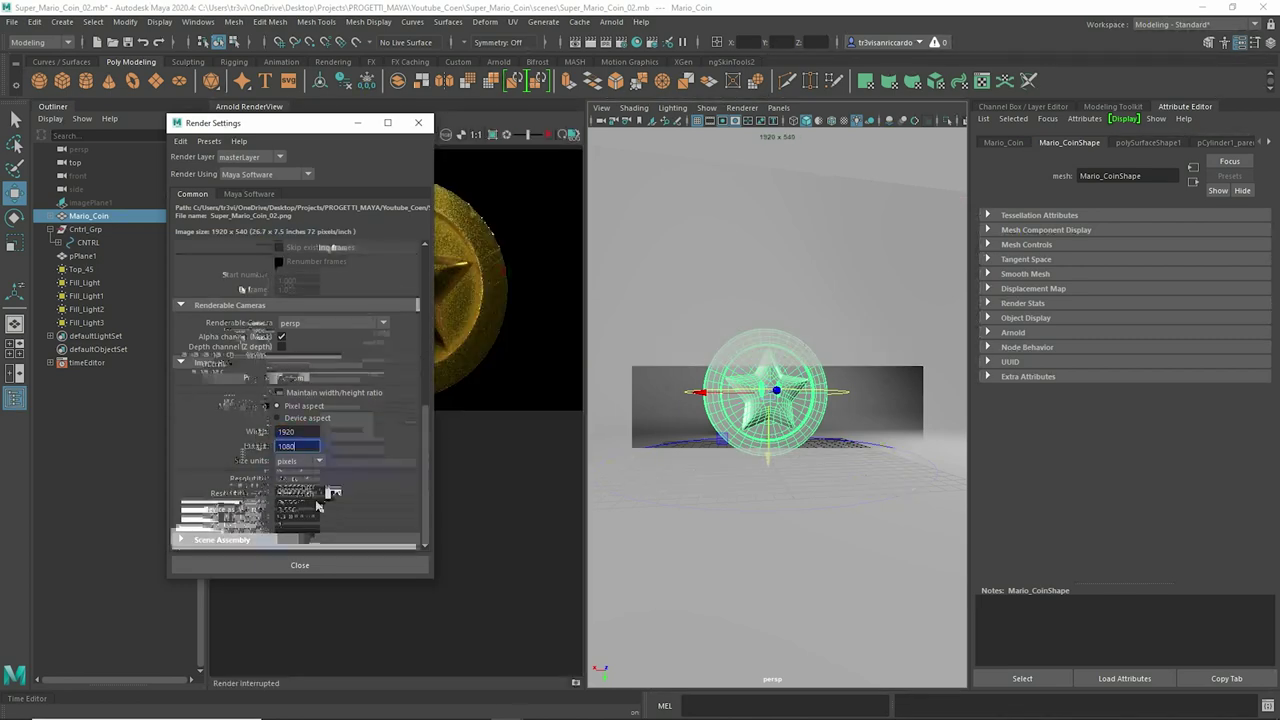
key("Return")
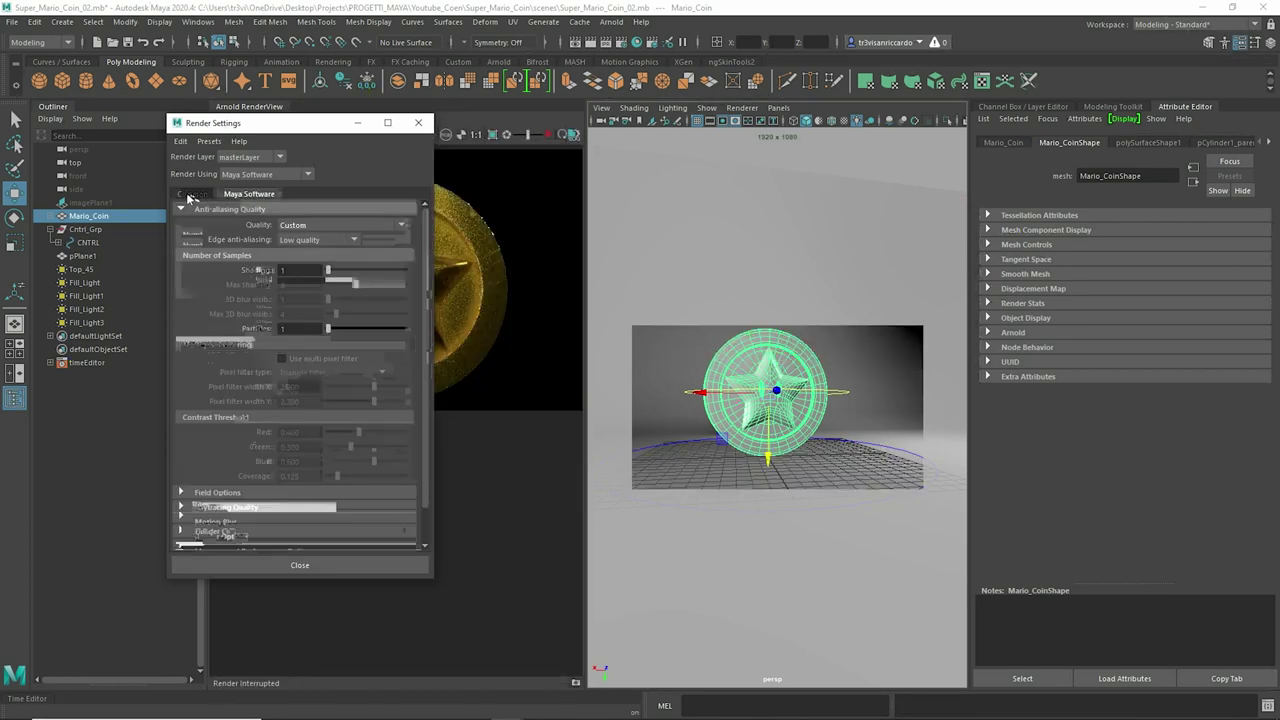
left_click_drag(432, 577, 567, 585)
left_click_drag(429, 579, 429, 662)
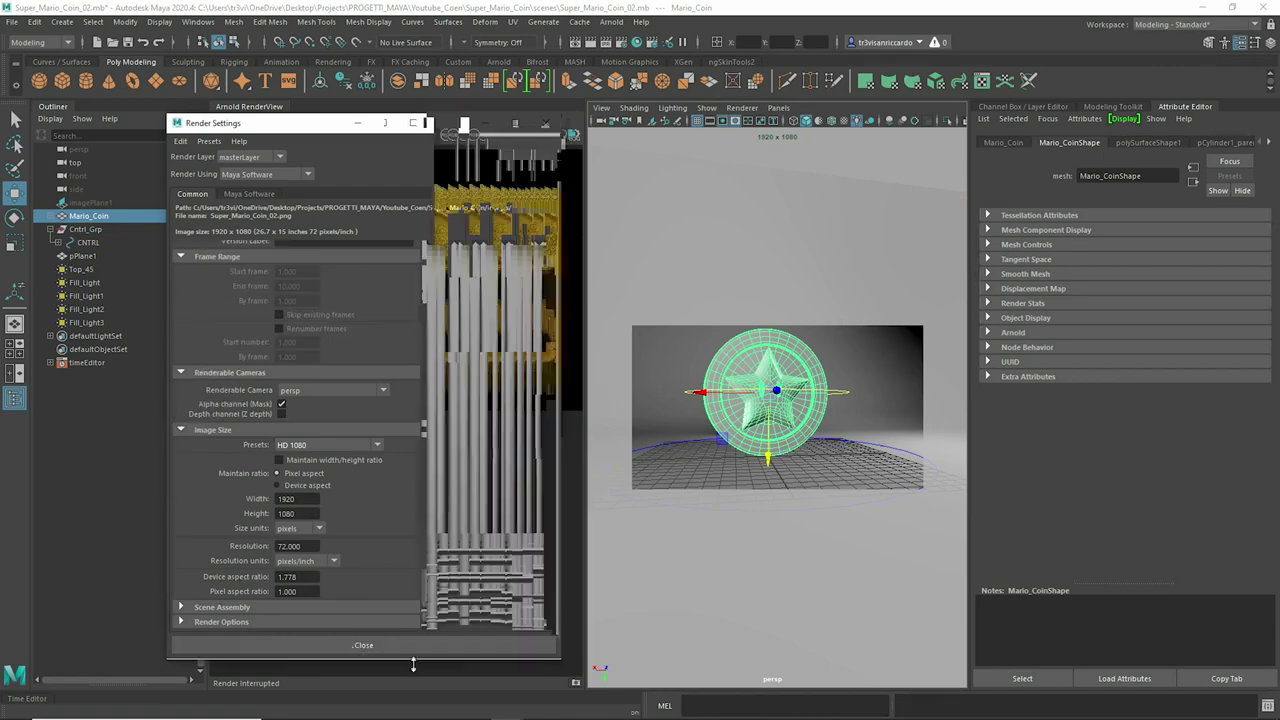
Step: Set the File Output frame naming to name.#.ext and close Render Settings
left_click(181, 312)
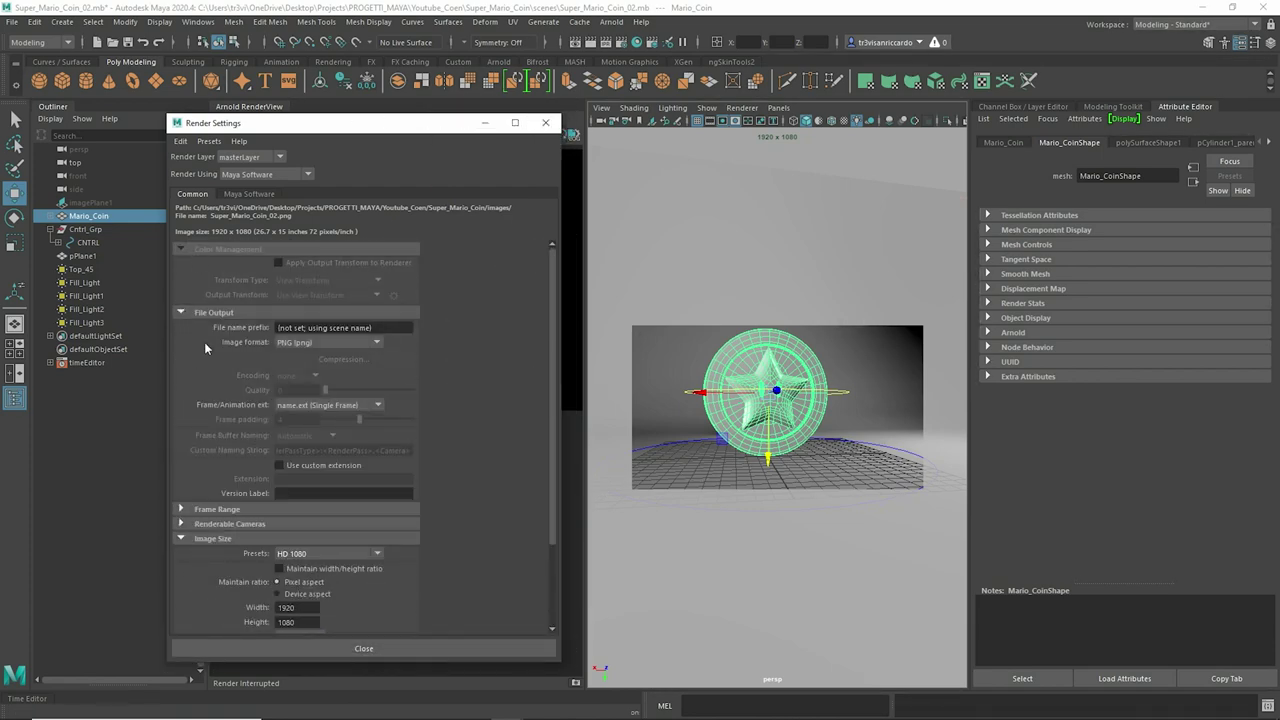
scroll(278, 462, "down", 3)
left_click(330, 286)
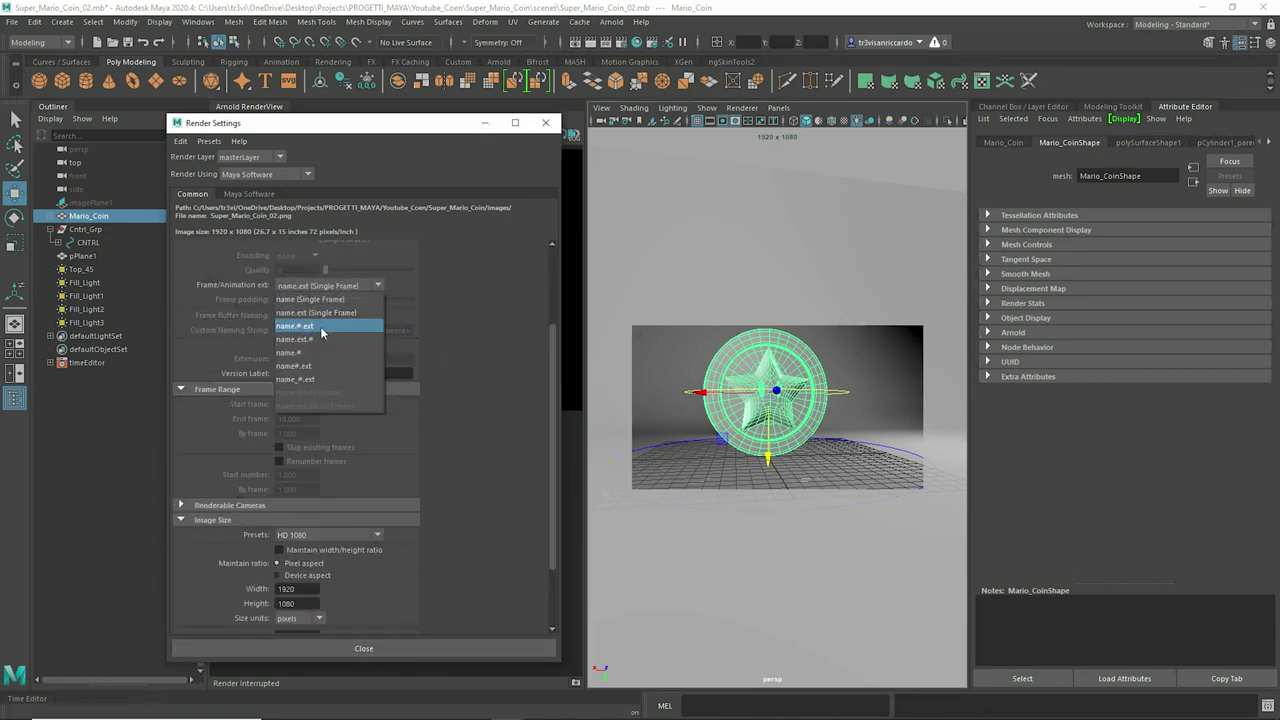
left_click(320, 326)
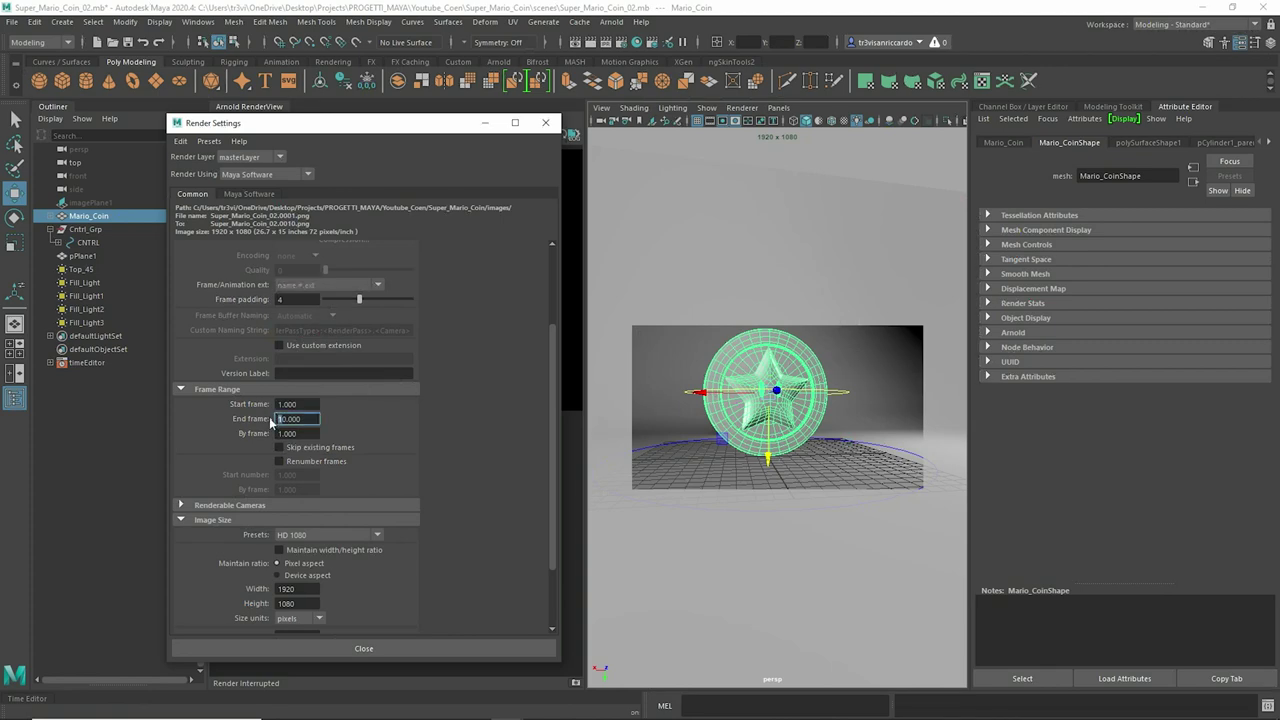
left_click(545, 127)
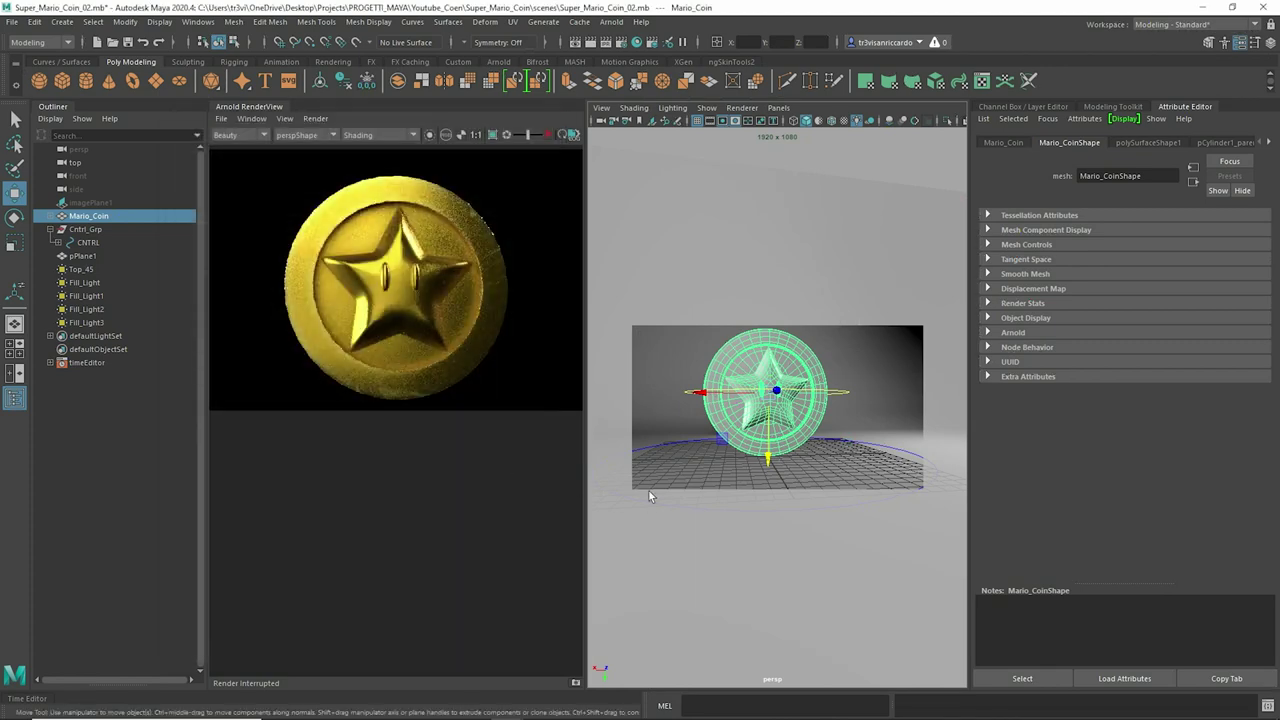
Step: Render the coin at 1920×1080 in Arnold RenderView, stop it, and store Snapshot_01
left_click(548, 137)
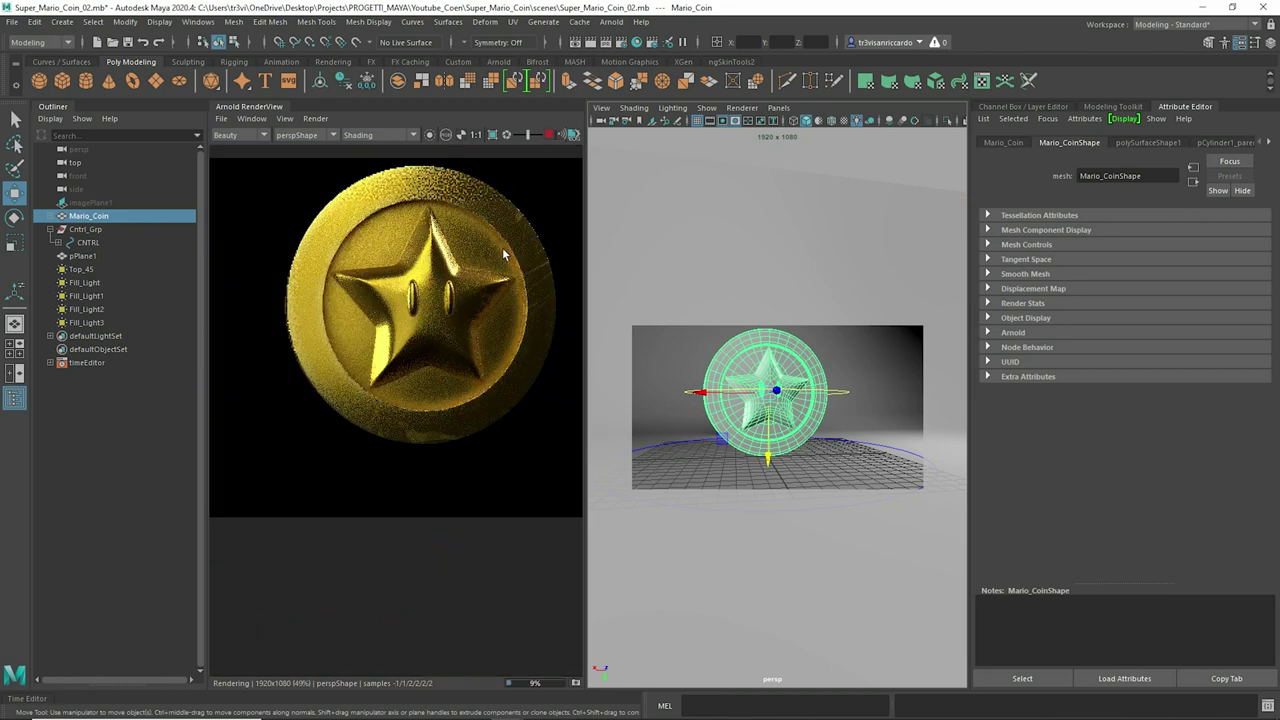
left_click_drag(585, 174, 617, 174)
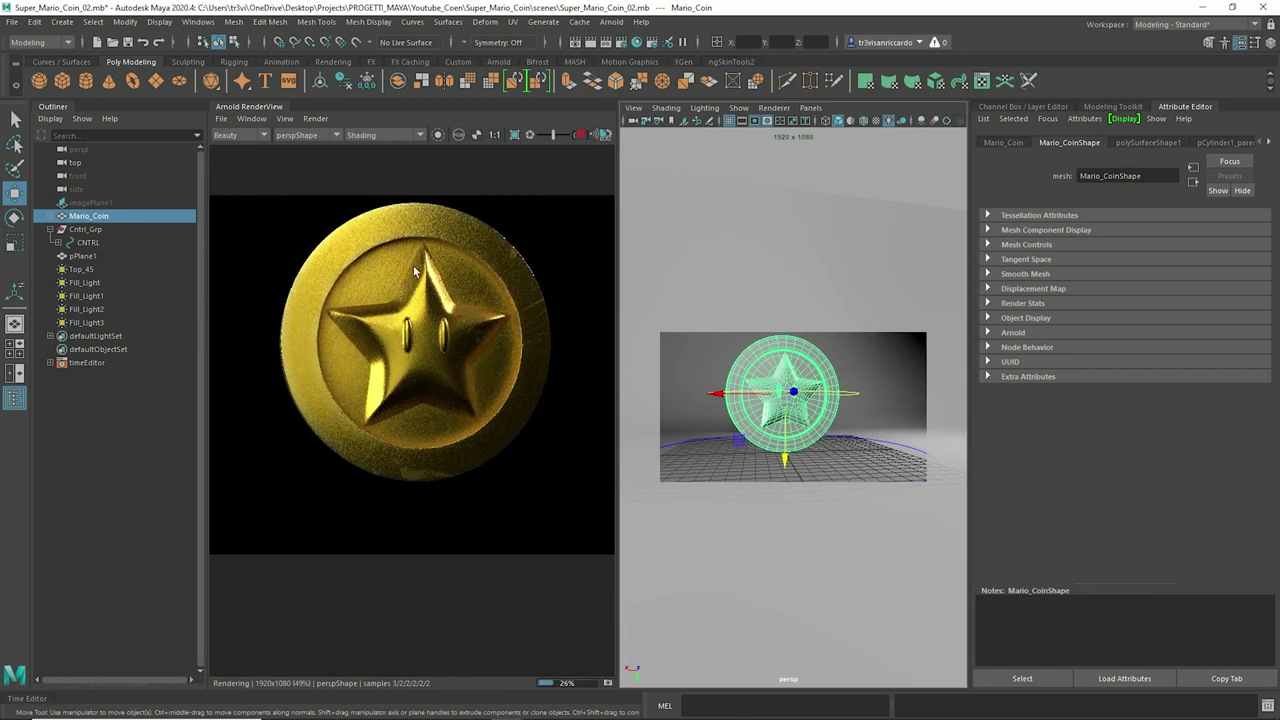
scroll(415, 271, "up", 2)
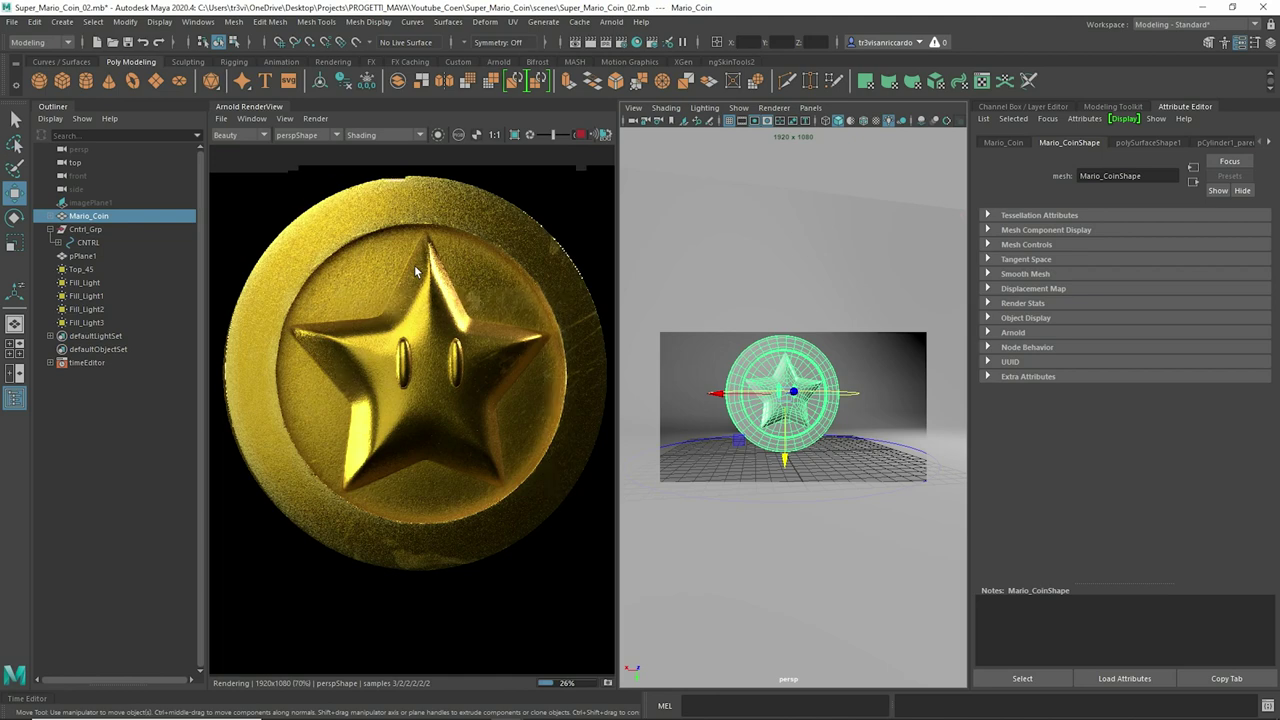
scroll(410, 268, "up", 5)
scroll(408, 266, "down", 5)
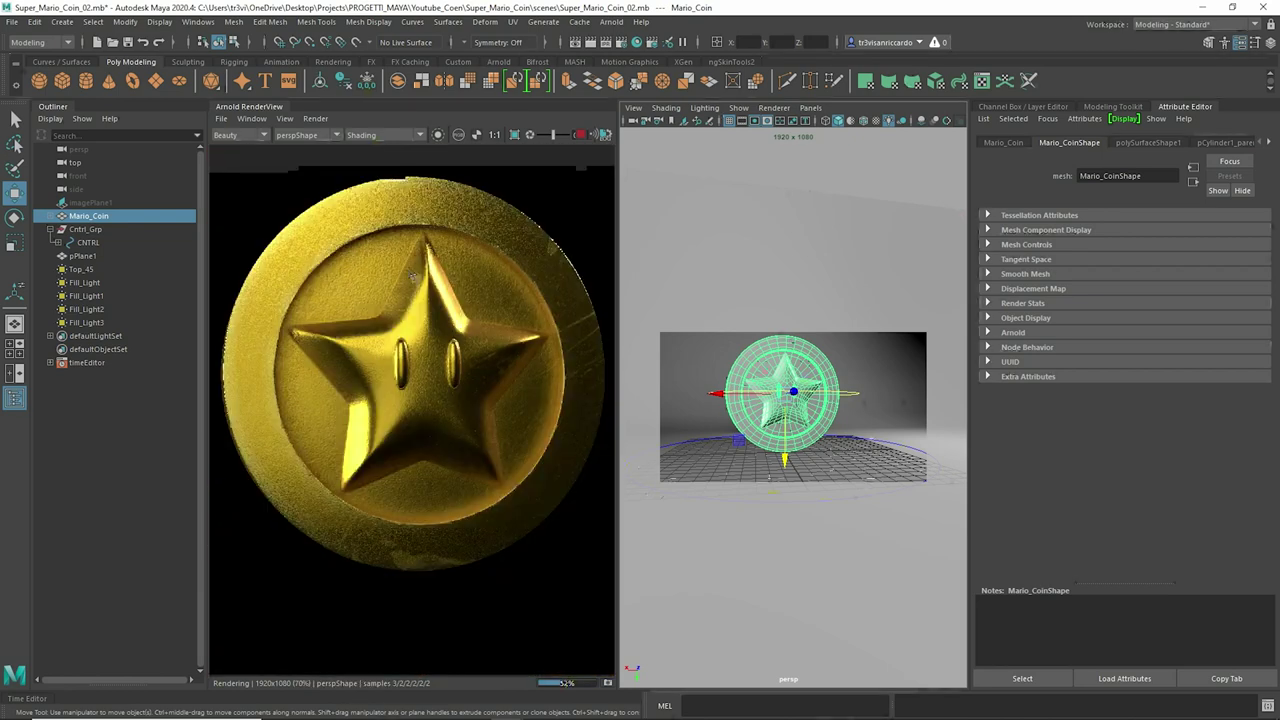
scroll(415, 268, "down", 2)
scroll(425, 268, "down", 4)
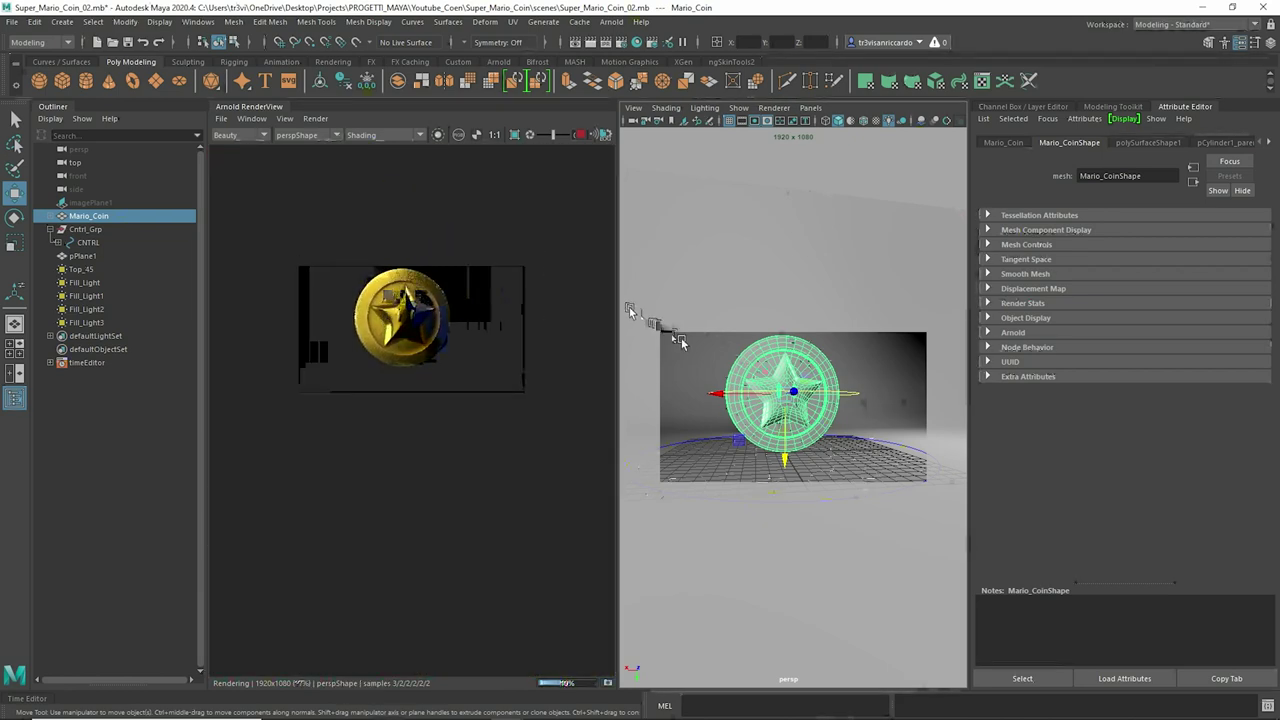
left_click_drag(758, 393, 760, 408)
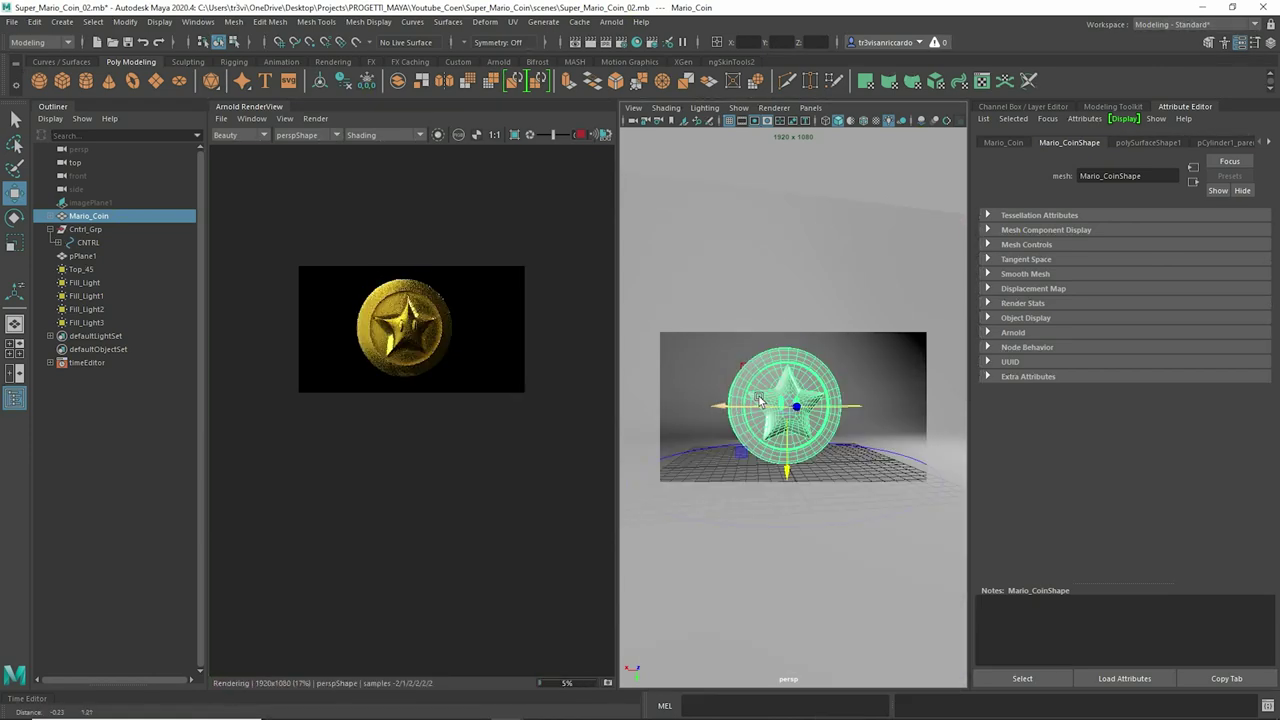
scroll(535, 346, "up", 3)
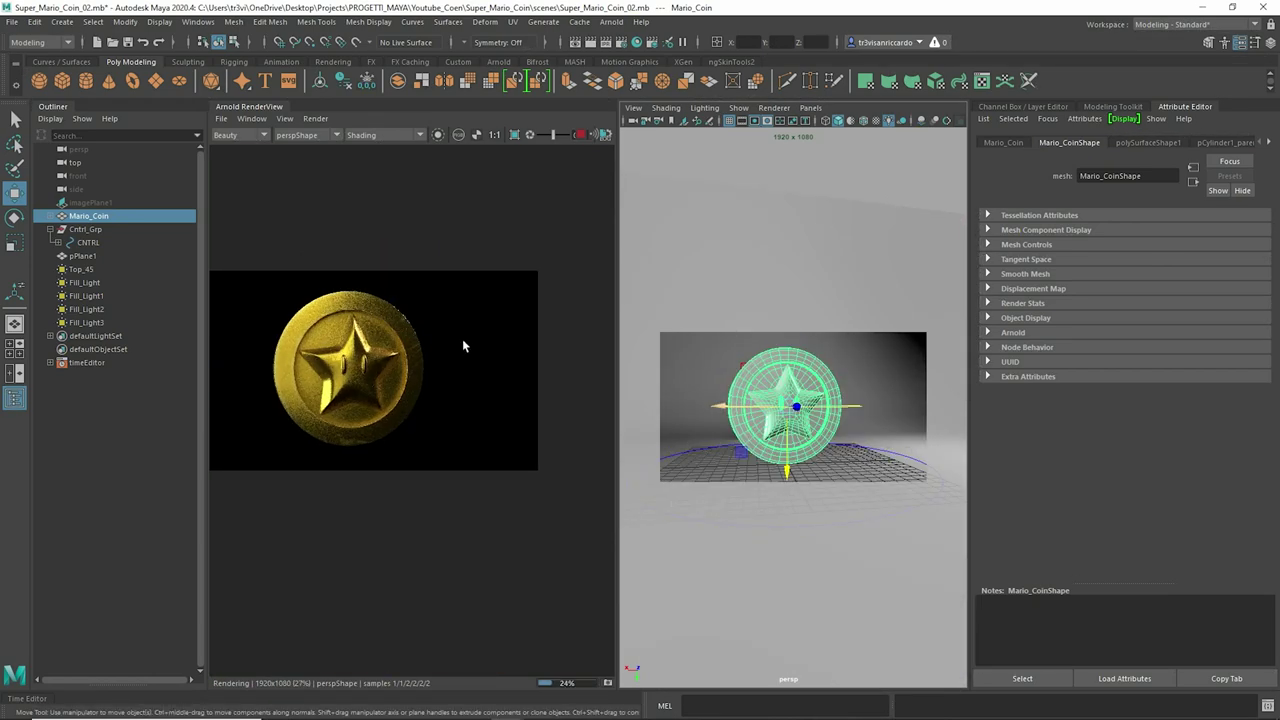
scroll(357, 393, "up", 1)
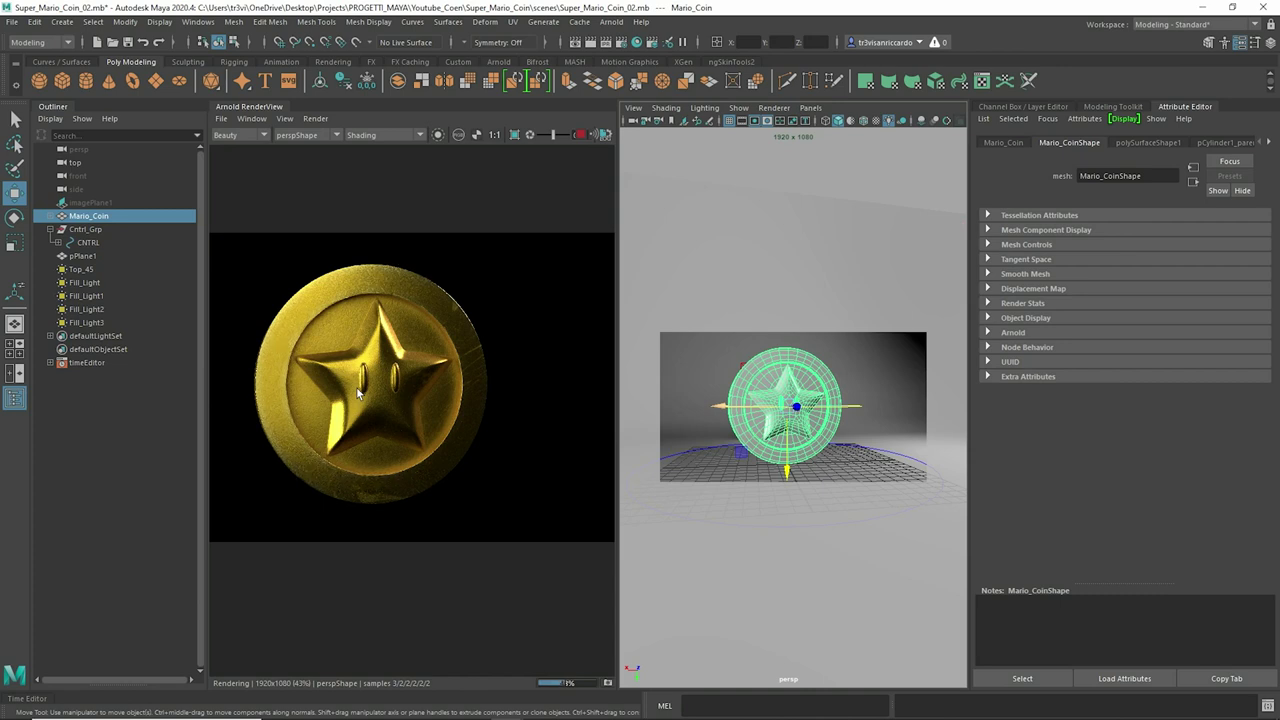
left_click(580, 134)
left_click(607, 683)
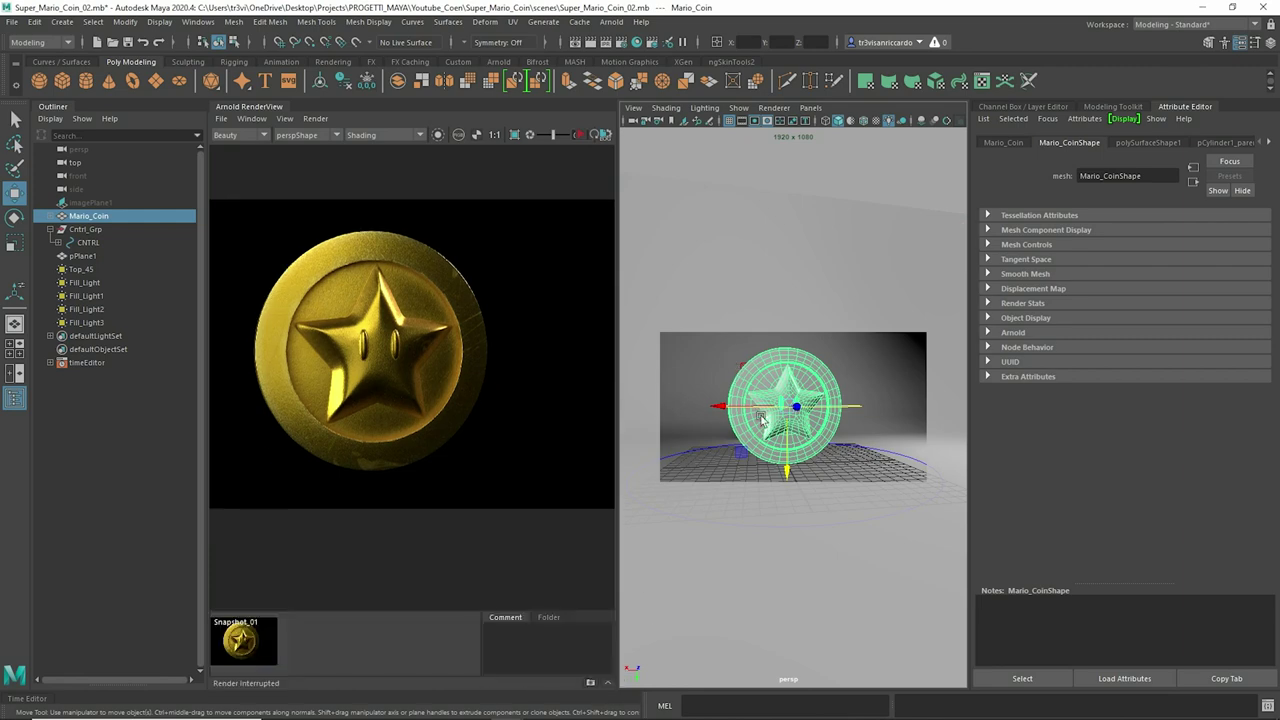
Step: Rotate the coin toward edge-on with its Rotate_Crel control and restart the live render
left_click(762, 412)
key("e")
mouse_move(785, 407)
left_mouse_down()
mouse_move(818, 407)
mouse_move(700, 405)
left_mouse_up()
left_click(580, 134)
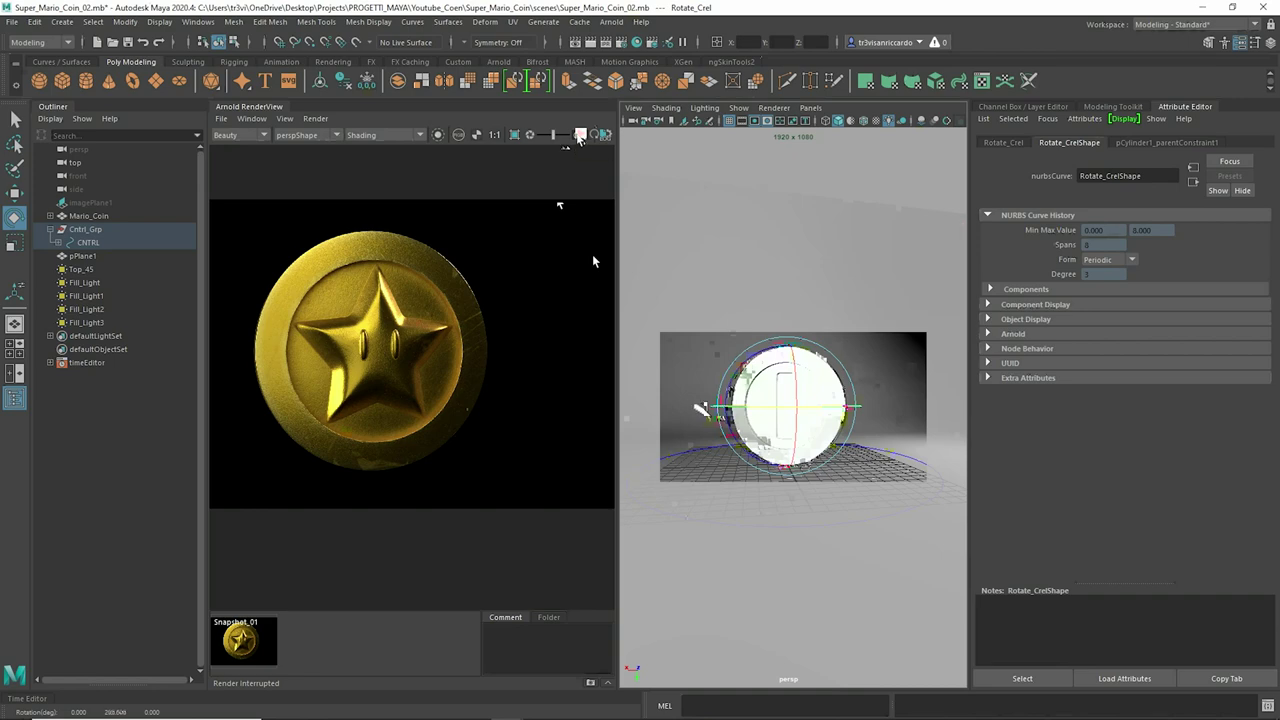
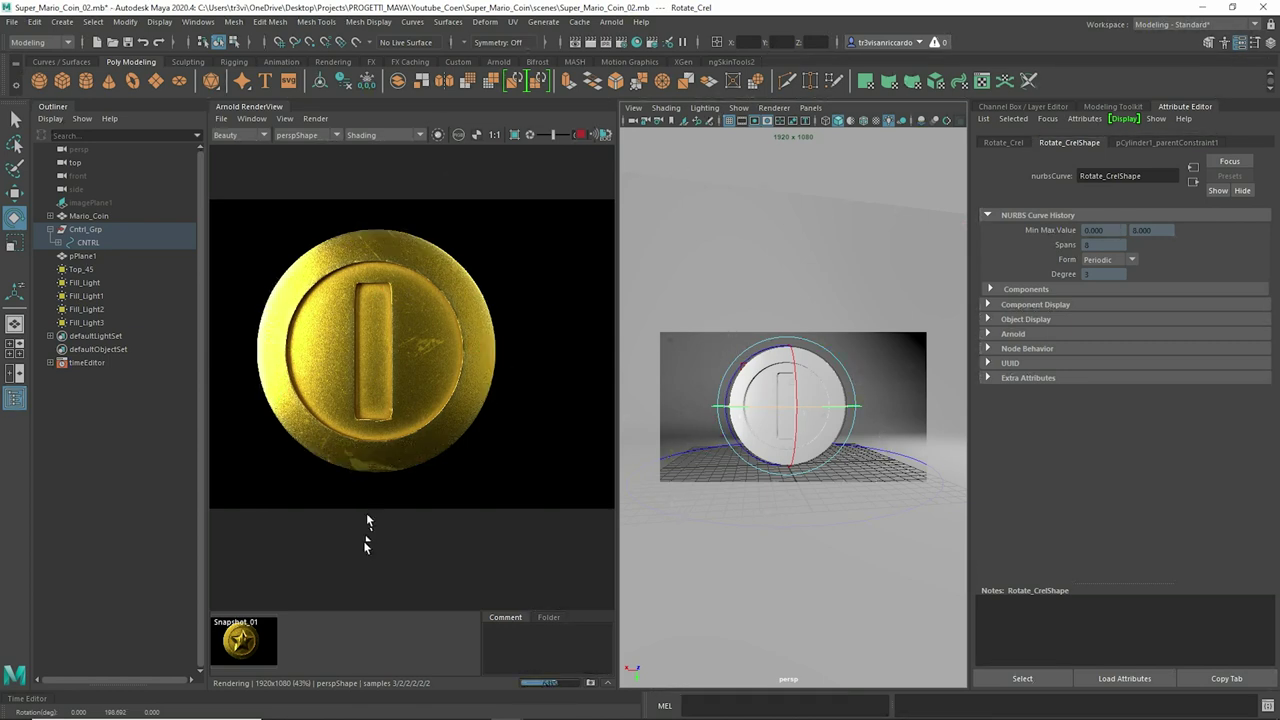
Step: Compare the Snapshot_01 star-face render with the live coin render, then select the Top_45 light
left_click(240, 640)
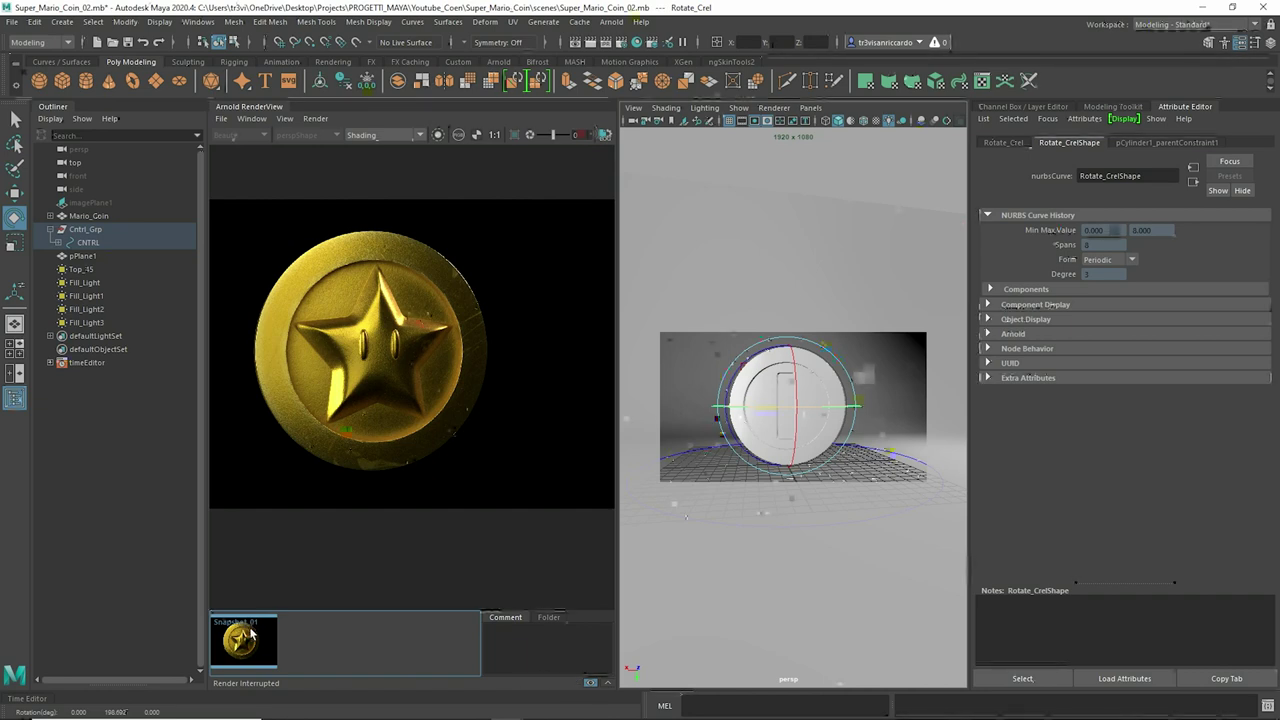
left_click(301, 573)
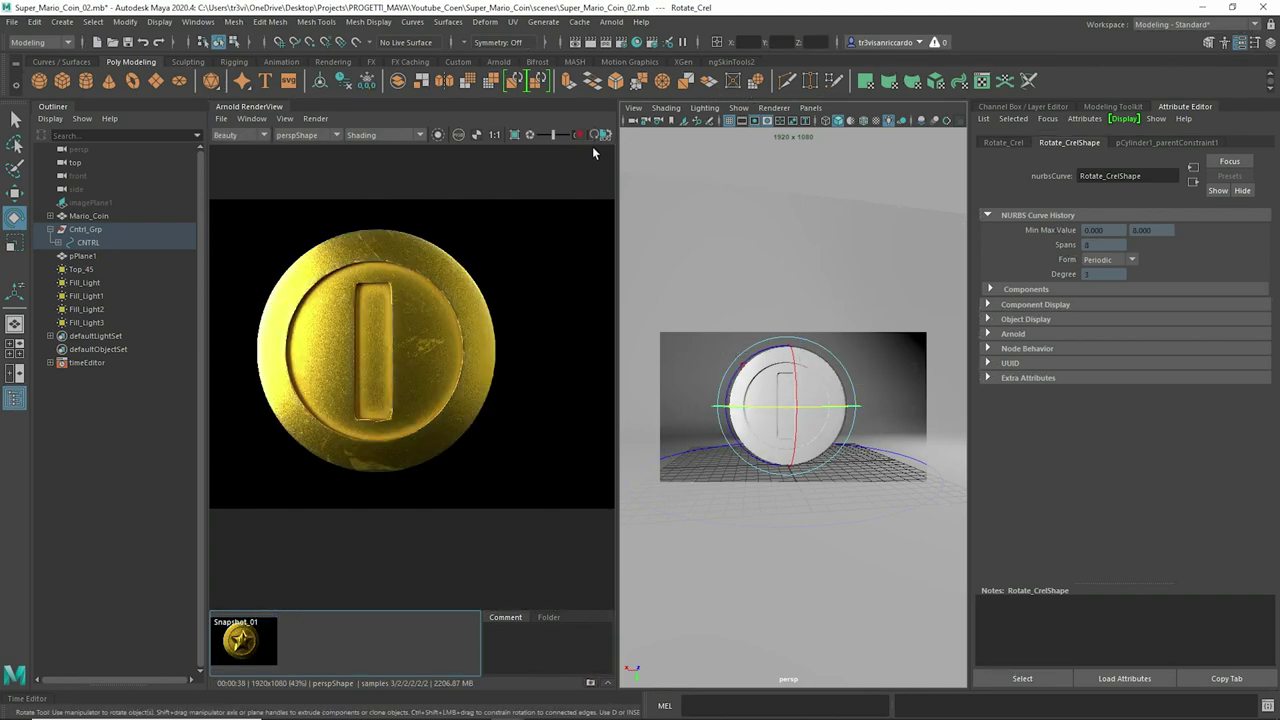
left_click(105, 269)
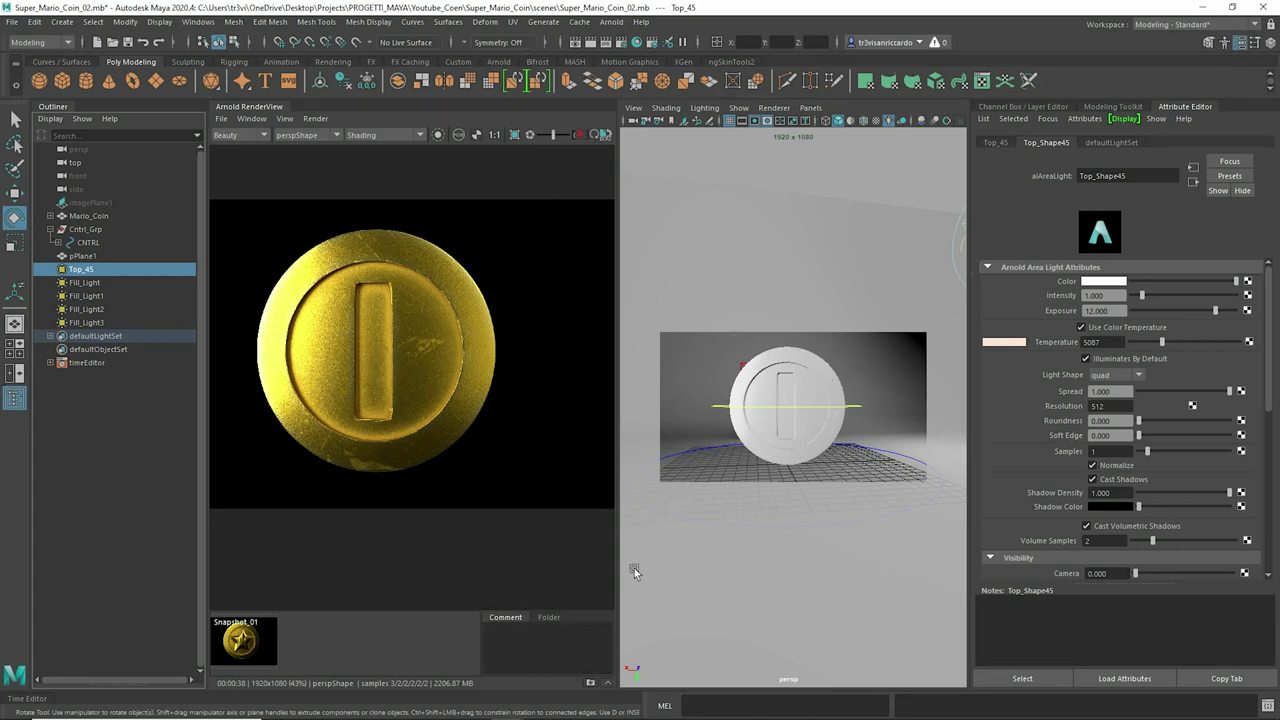
Step: Re-aim Top_45 and tune Fill_Light2's exposure to about 10.4 and specular to 0.500
left_click_drag(749, 371, 783, 398)
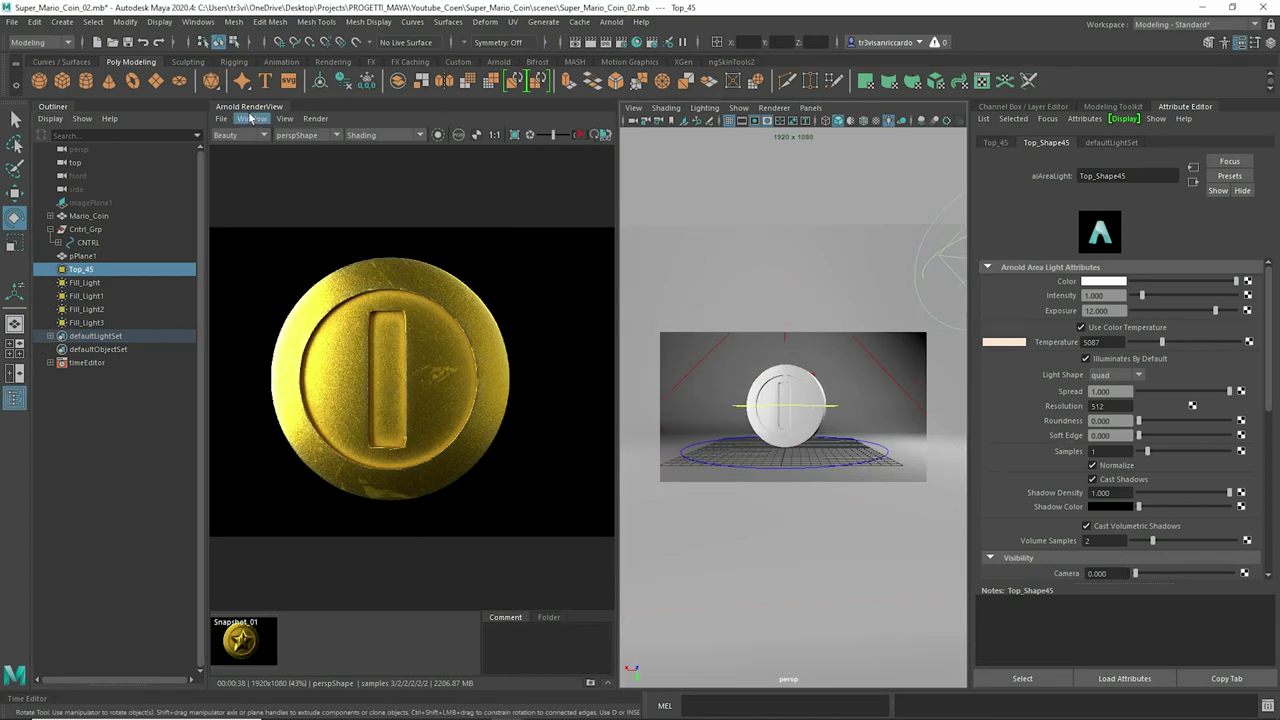
left_click(86, 309)
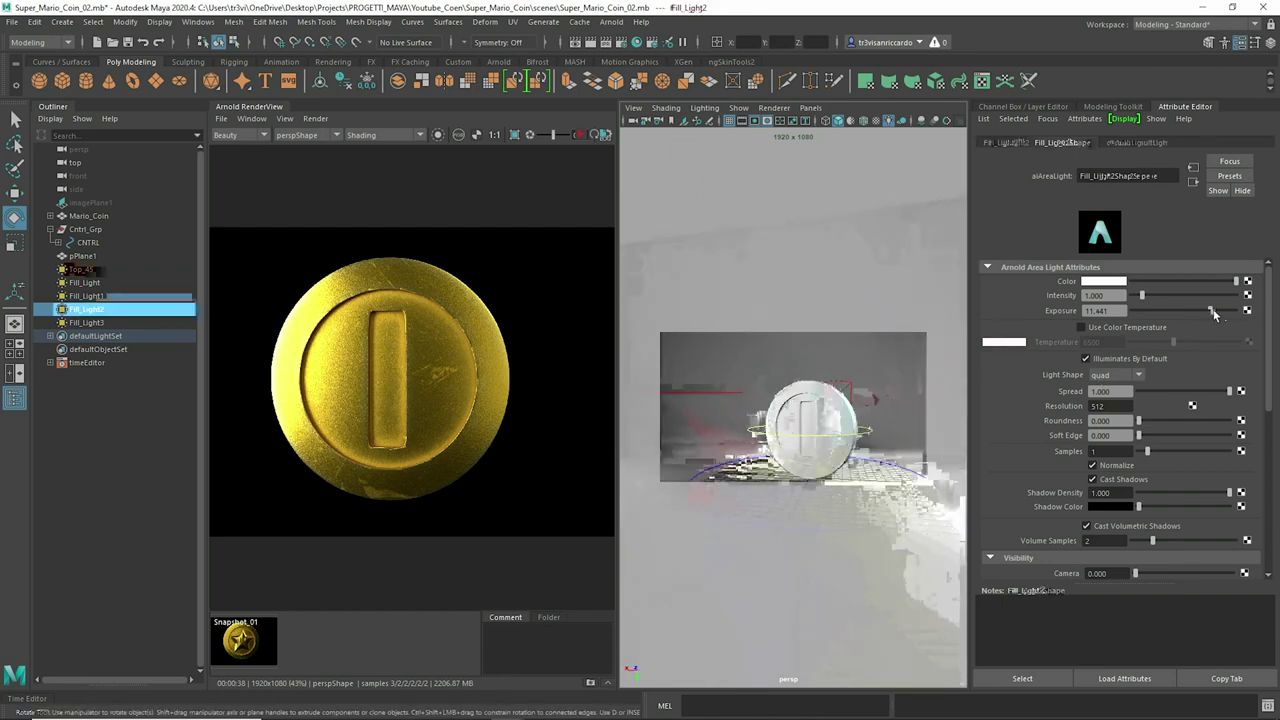
left_click_drag(1208, 307, 1199, 308)
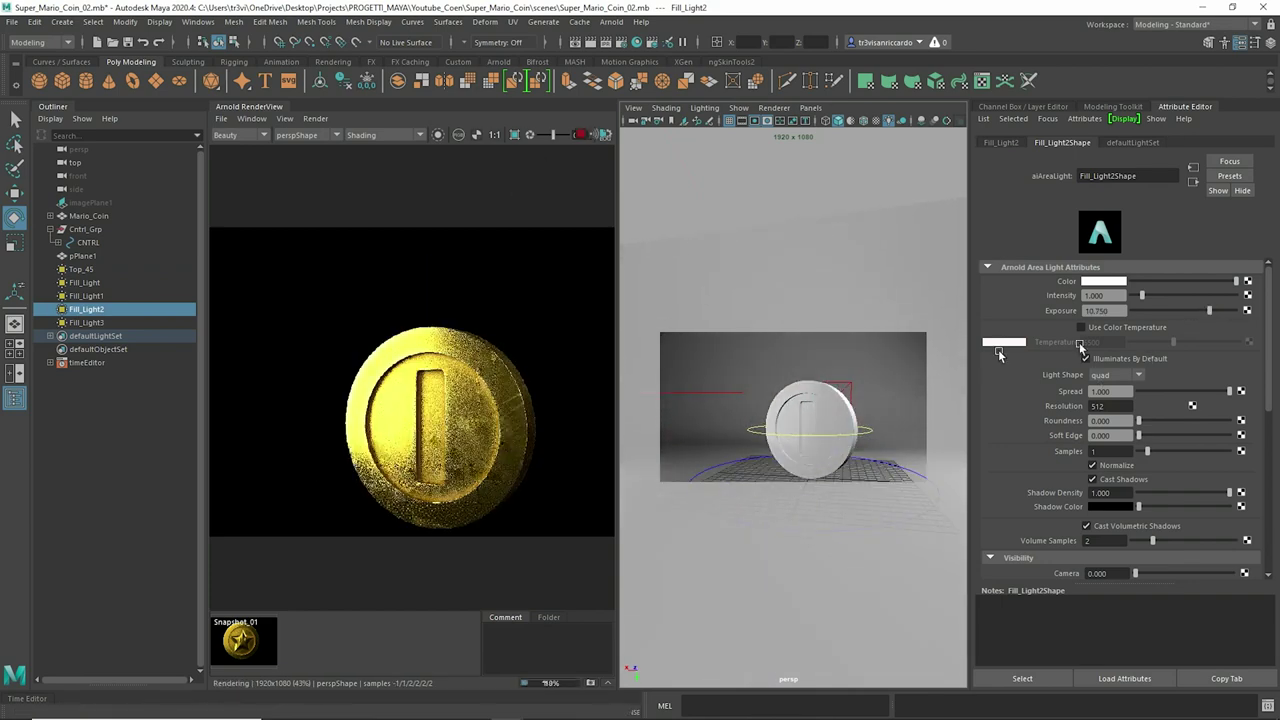
left_click_drag(1199, 308, 1208, 310)
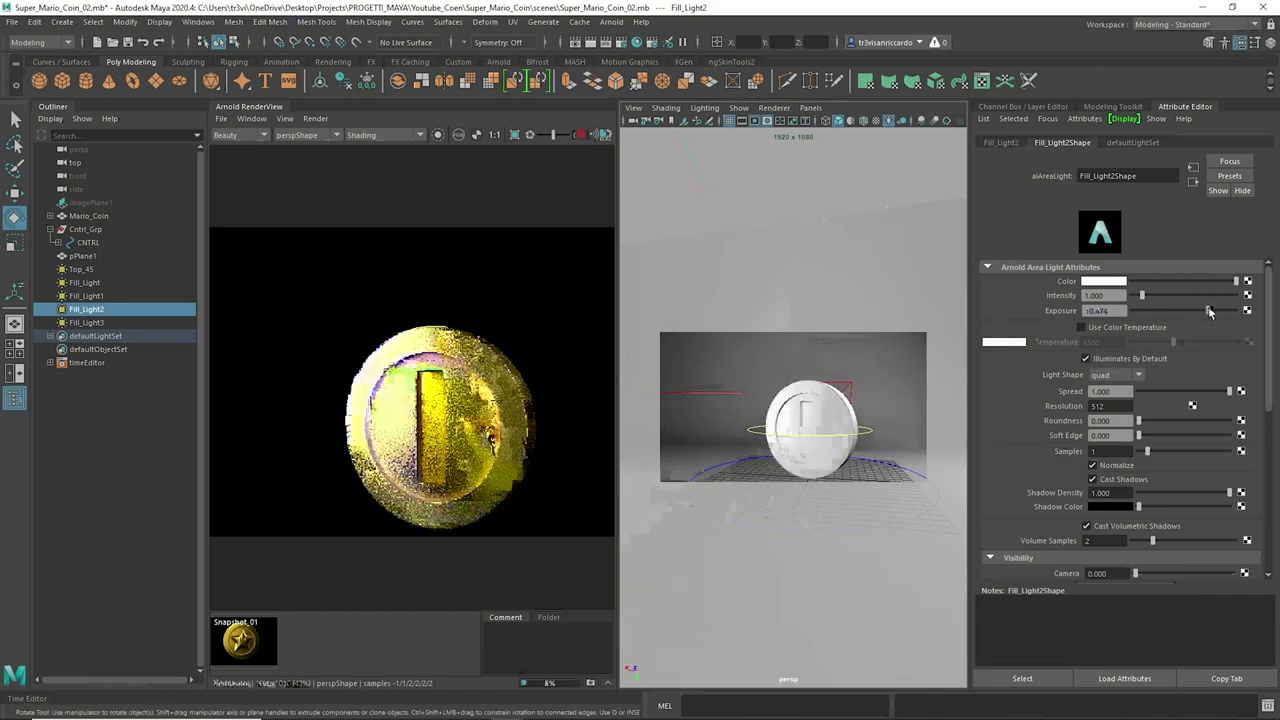
scroll(1170, 450, "down", 5)
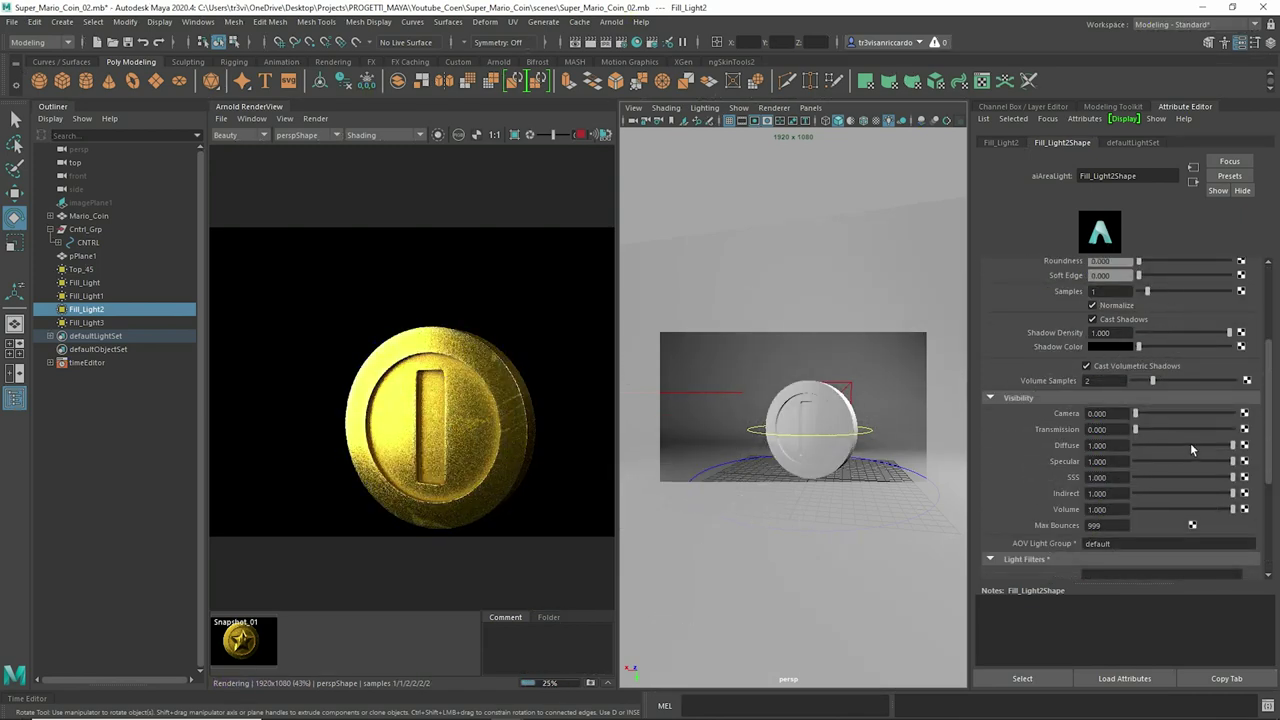
left_click_drag(1211, 461, 1184, 461)
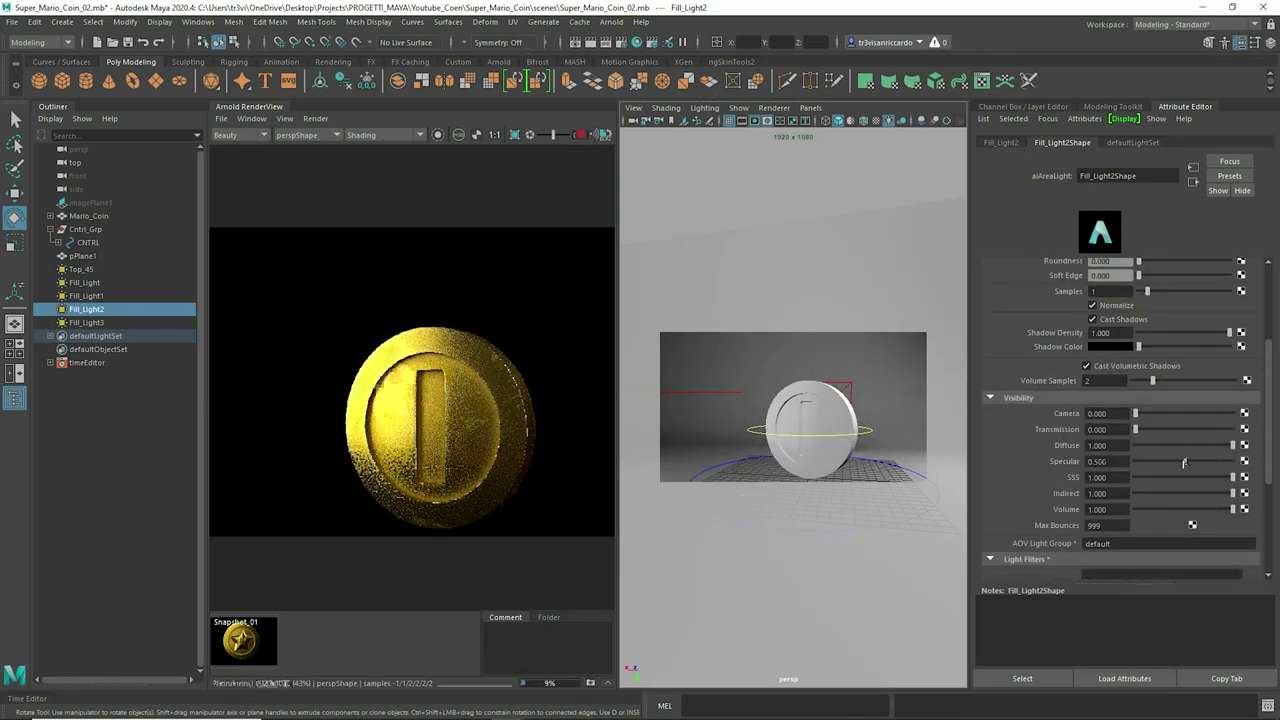
Step: Restore the render preview beside the scene and raise Fill_Light2's specular to 0.699
key("space")
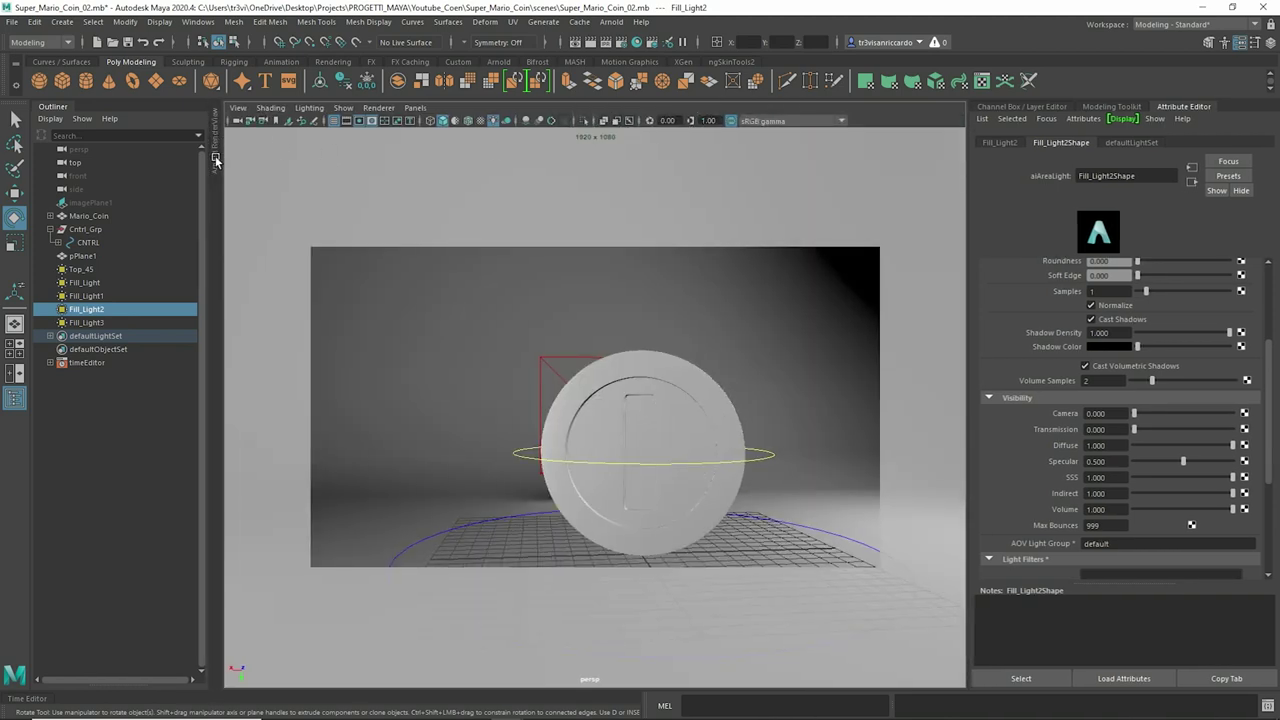
left_click(216, 160)
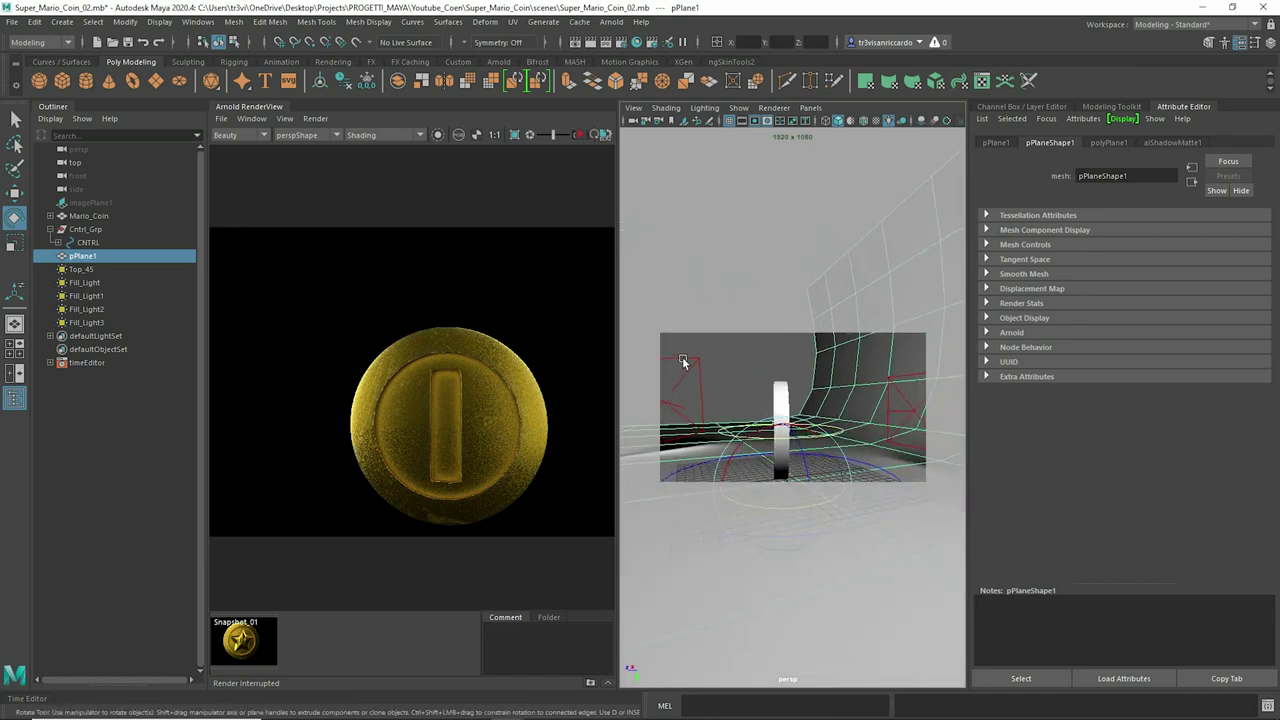
left_click(88, 309)
scroll(857, 391, "up", 3)
scroll(837, 400, "down", 3)
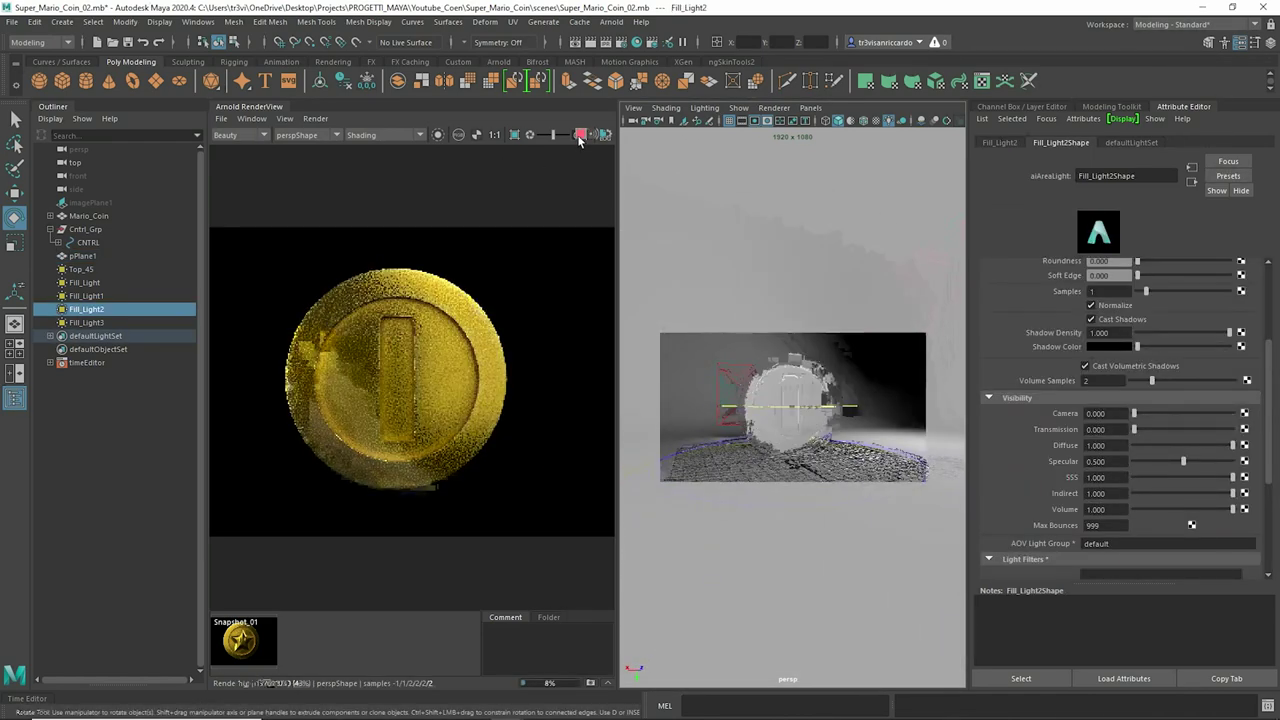
left_click_drag(1190, 461, 1202, 462)
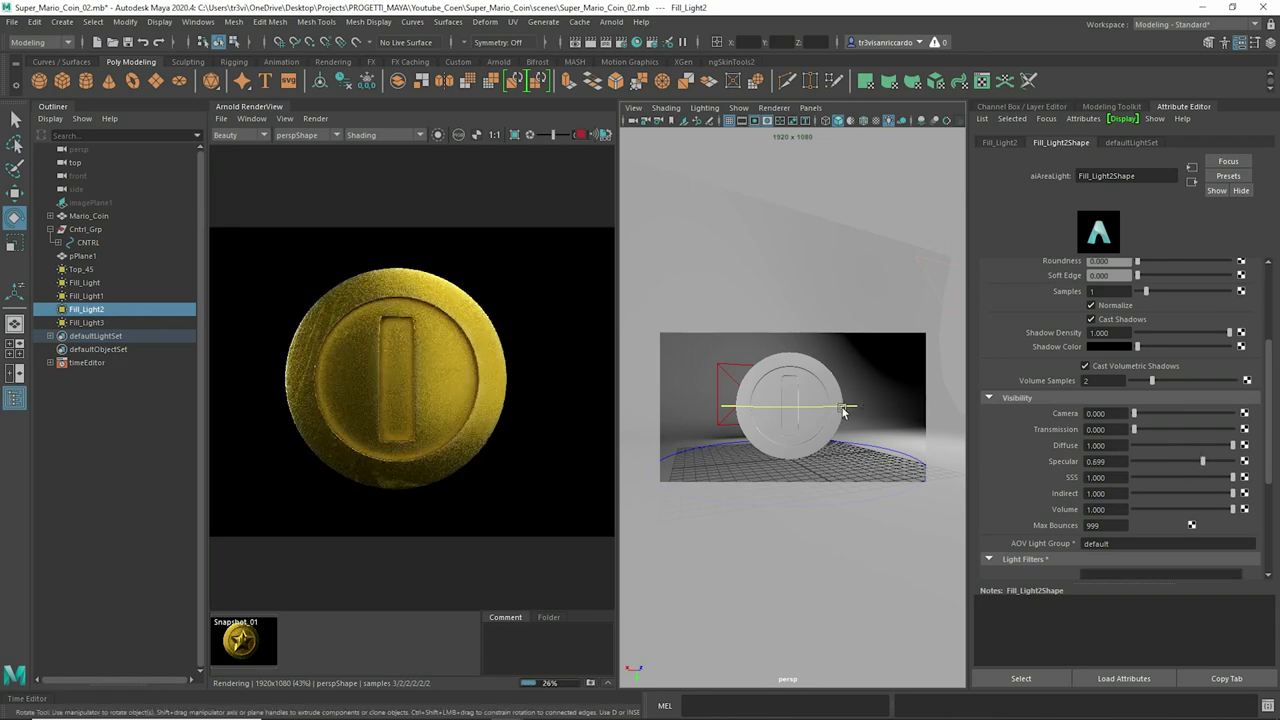
Step: Check Rotate_Crel's channels and the other fill lights, reducing the fill light's diffuse to 0.836
key("ctrl+z")
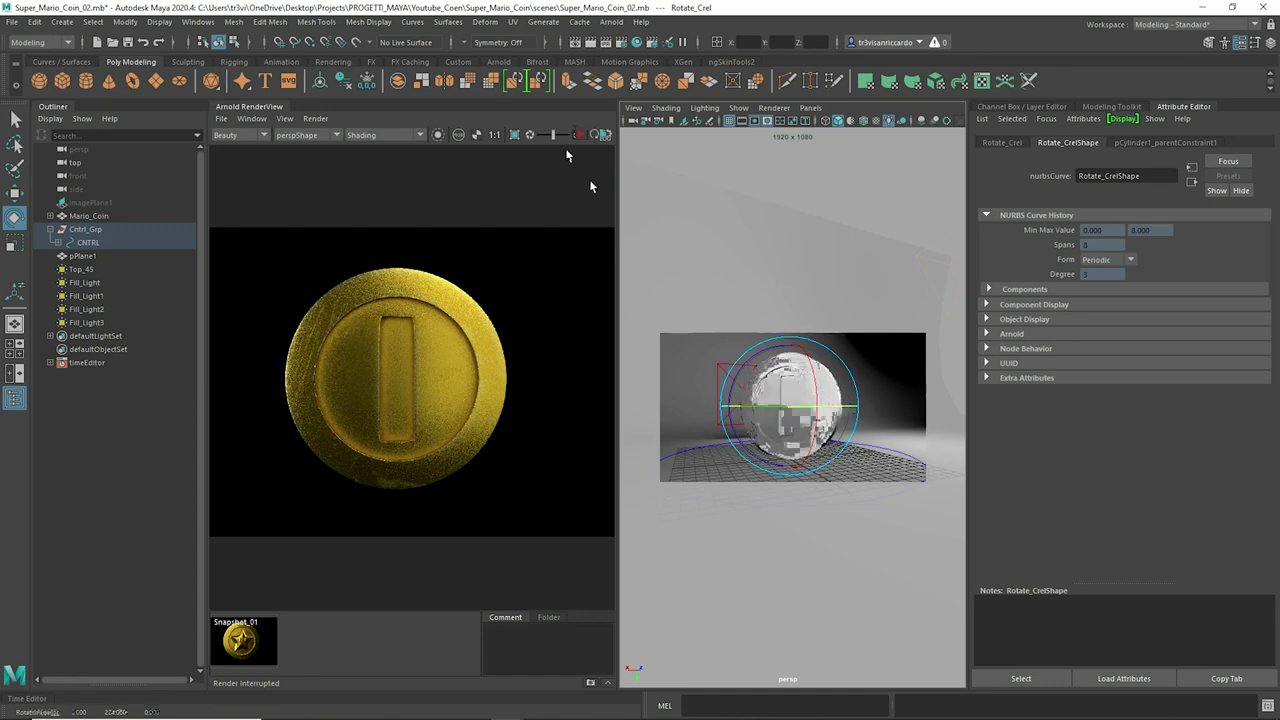
key("ctrl+a")
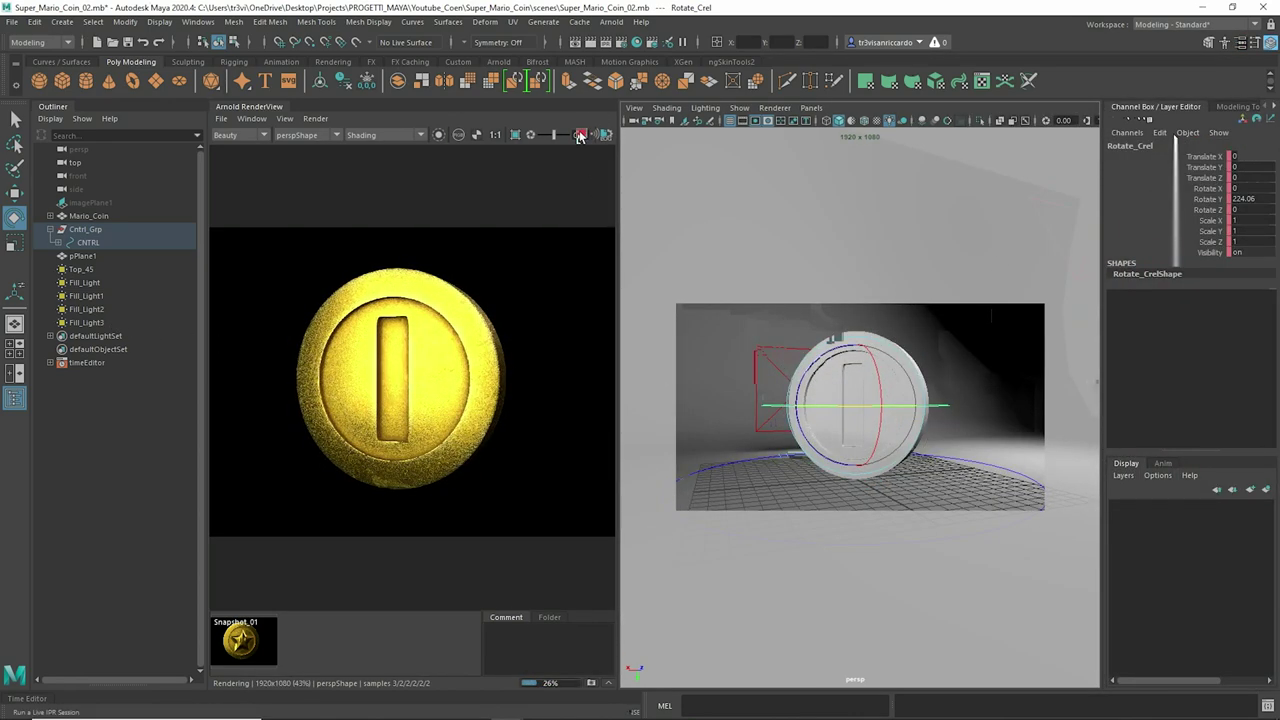
left_click(110, 296)
left_click(103, 323)
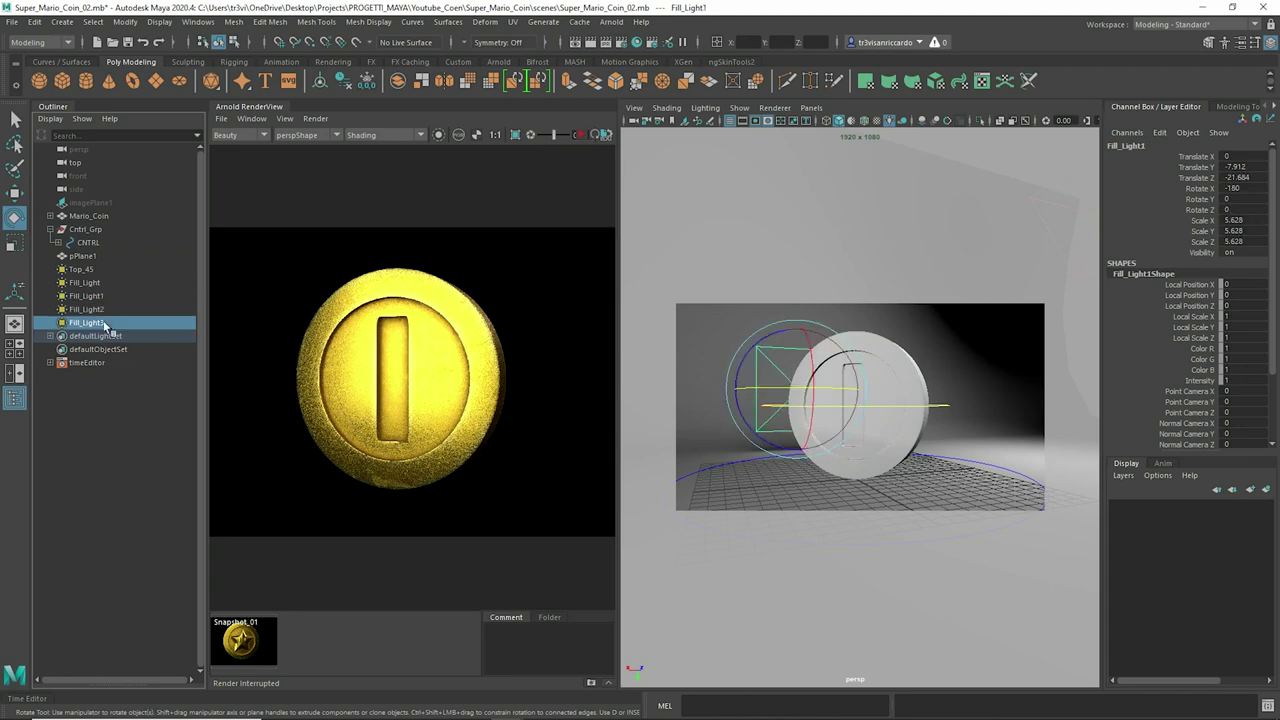
left_click(1245, 108)
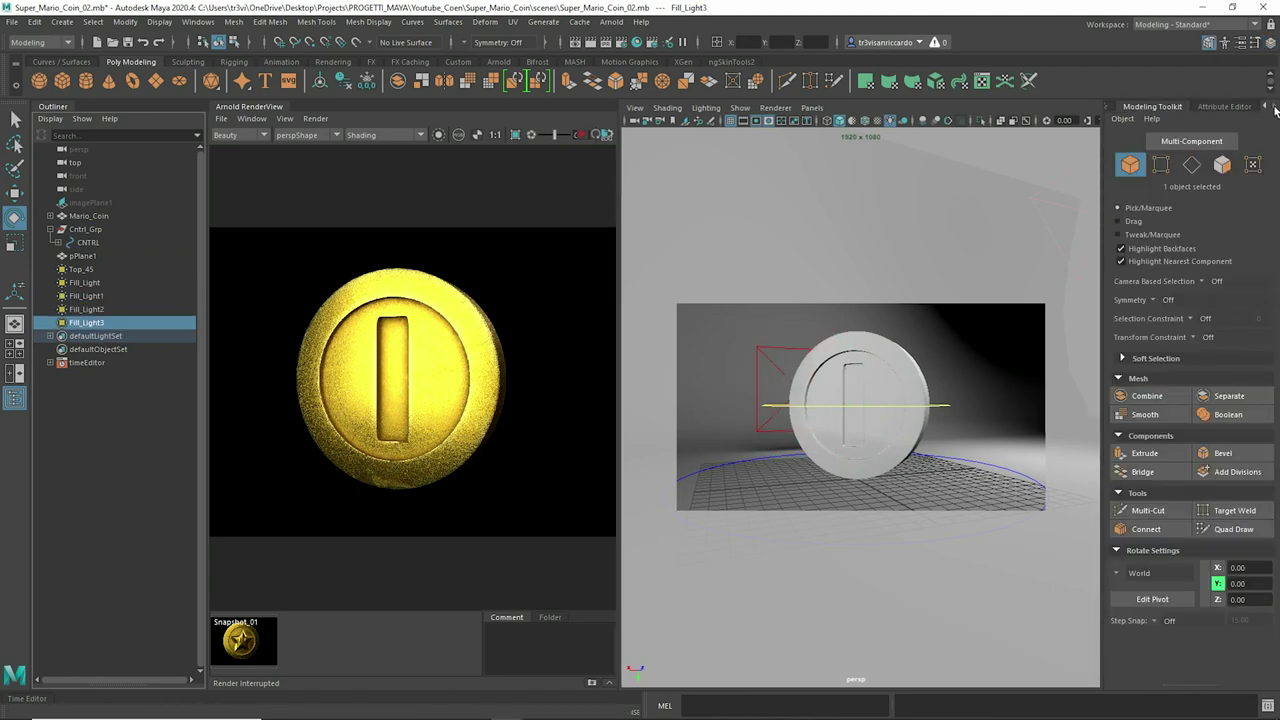
left_click(1225, 106)
left_click(1058, 142)
scroll(1038, 392, "up", 2)
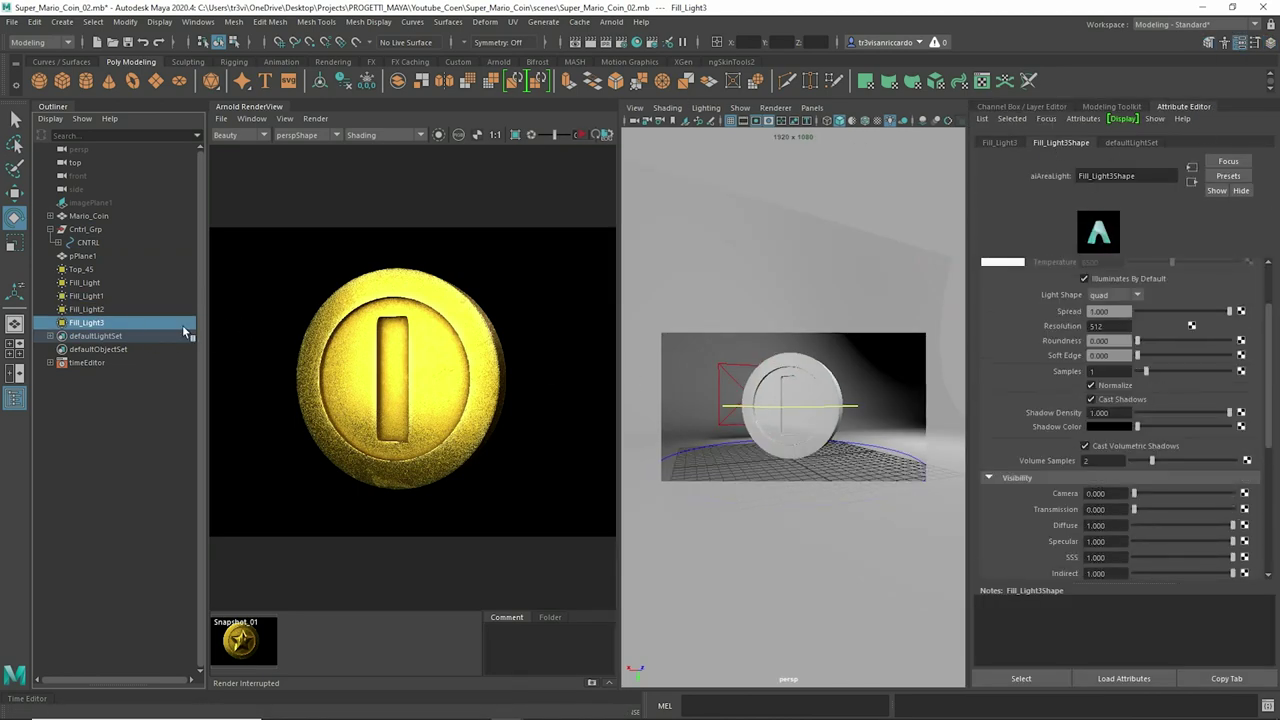
left_click_drag(1232, 525, 1208, 543)
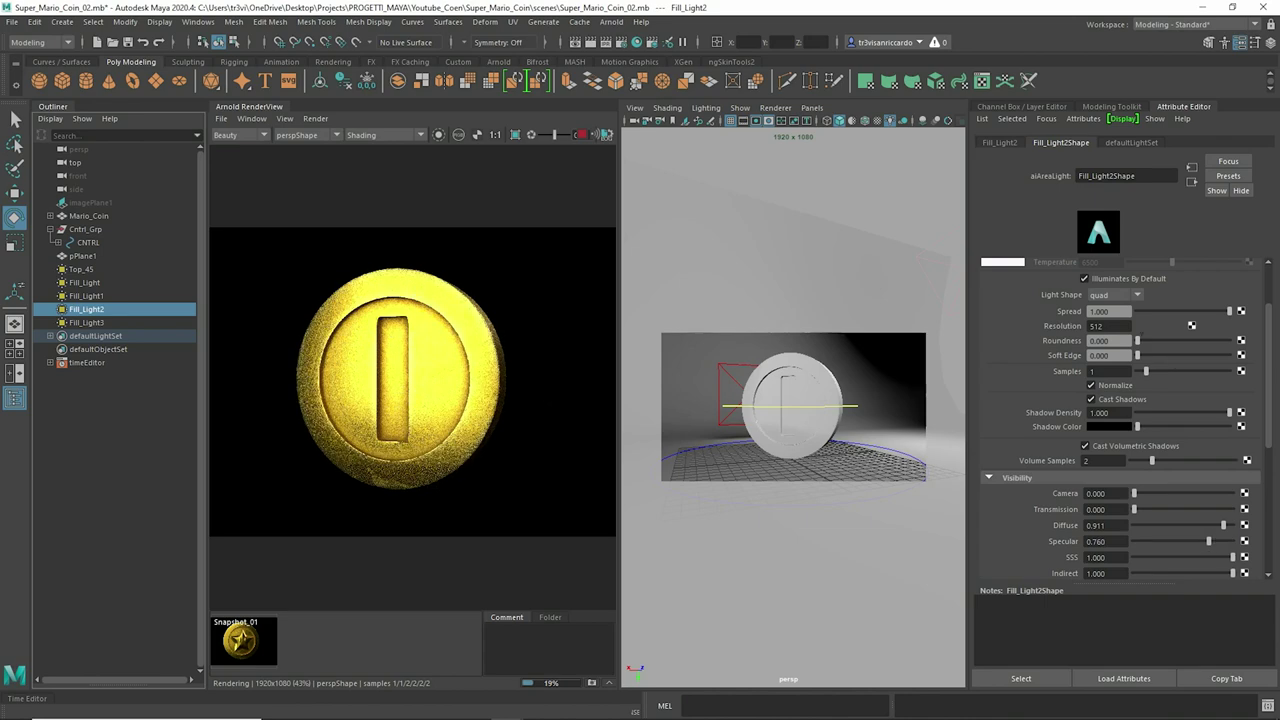
Step: Lower Fill_Light2's exposure to 10.273 and render only the selected light in isolation
scroll(1200, 330, "up", 2)
left_click_drag(1202, 312, 1207, 313)
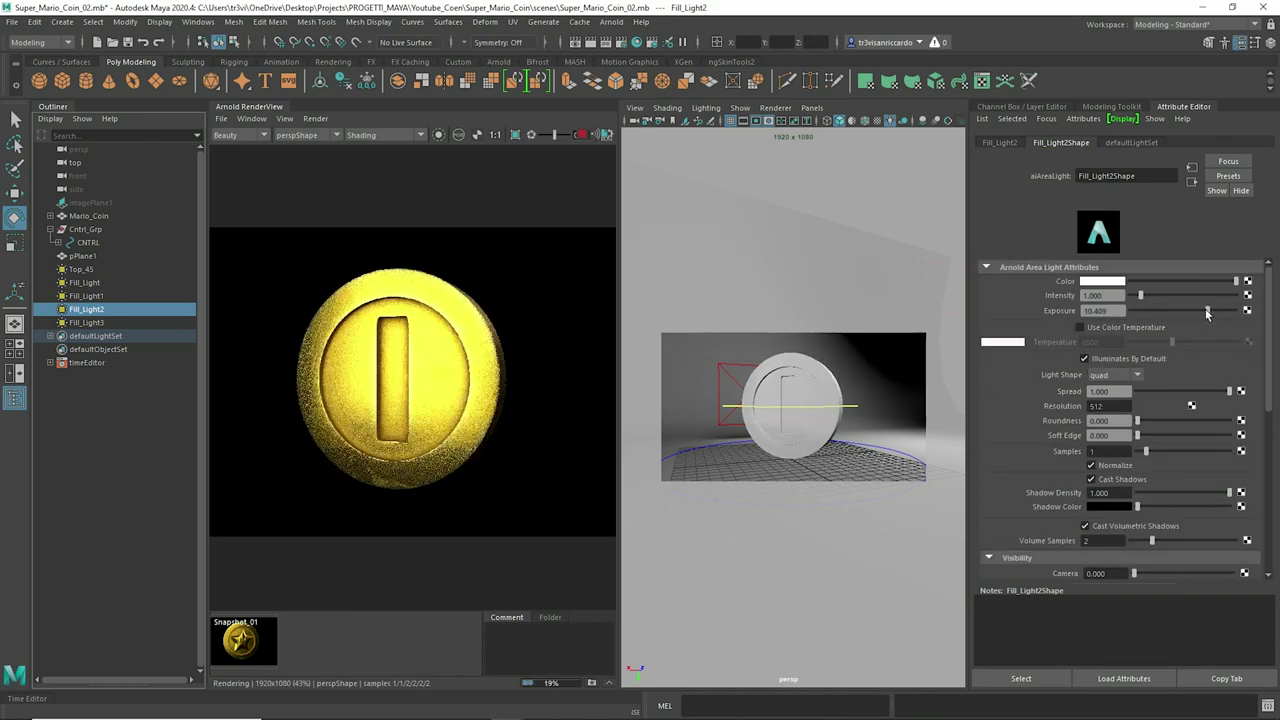
left_click_drag(1205, 308, 1211, 309)
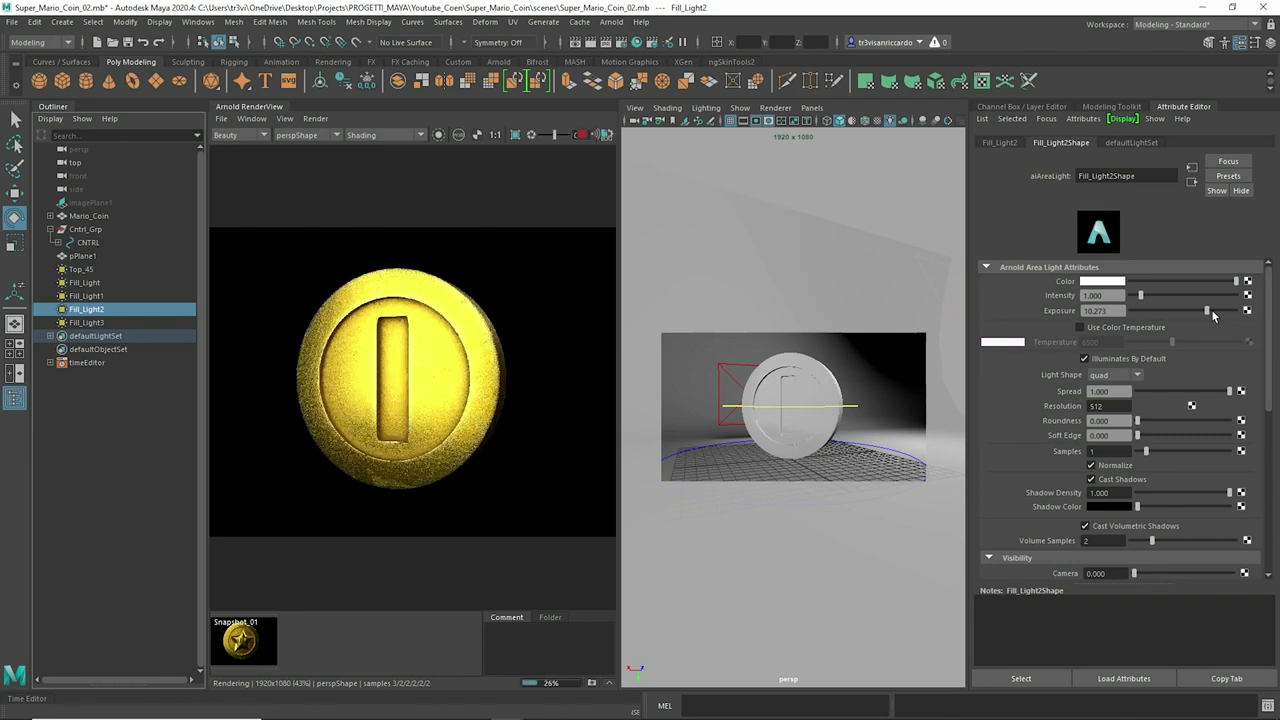
scroll(420, 338, "up", 3)
scroll(445, 332, "down", 3)
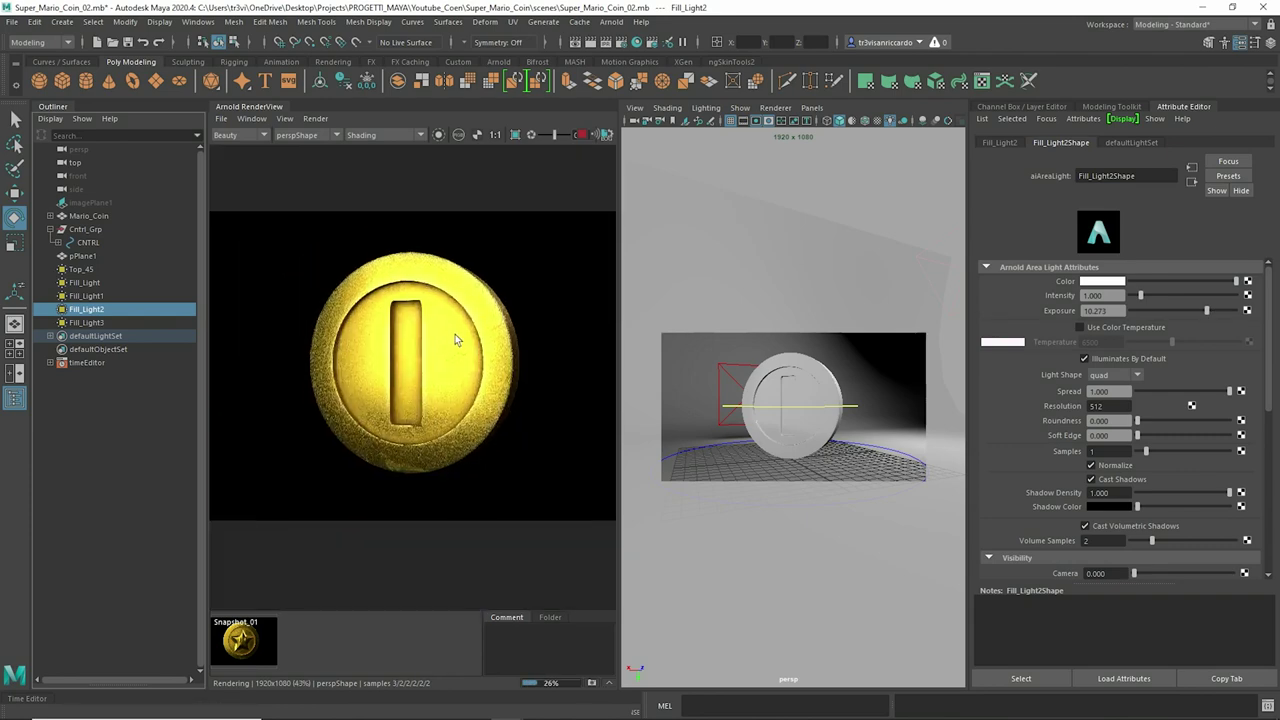
left_click(440, 136)
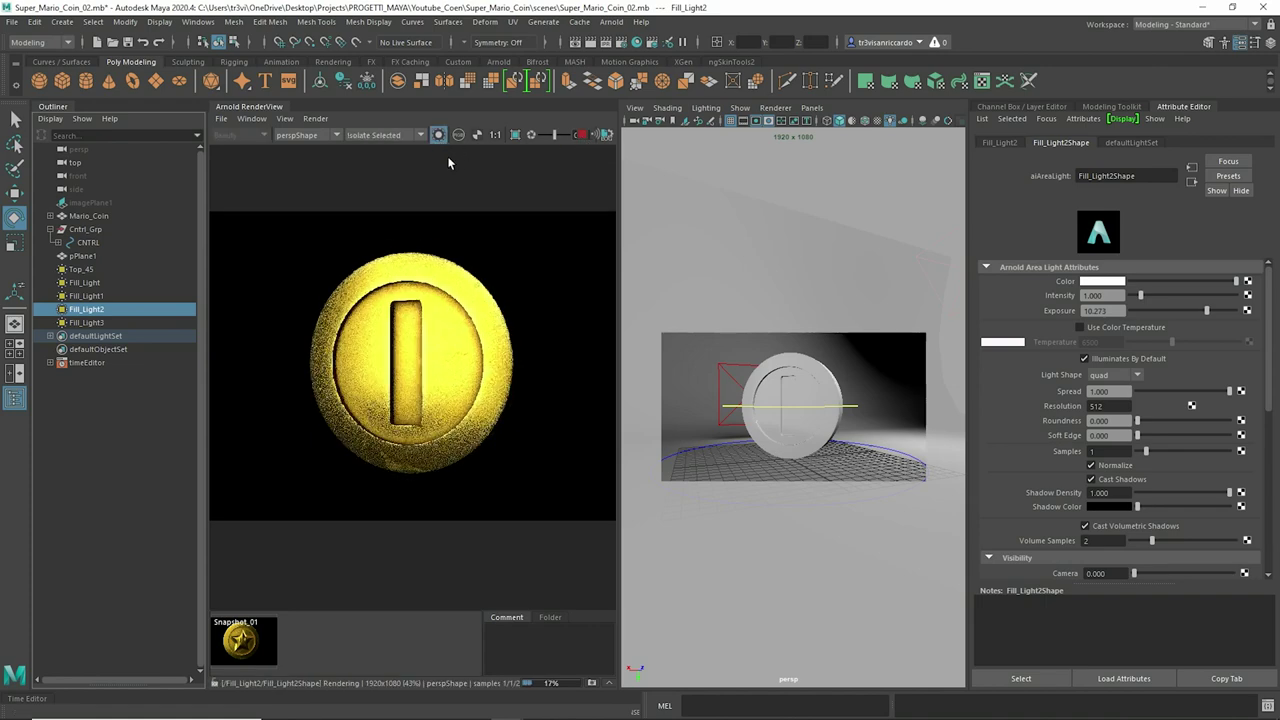
Step: Raise Fill_Light1's exposure to about 11.8 and rotate it to re-aim at the coin
left_click(113, 294)
left_click_drag(1205, 310, 1217, 310)
left_click_drag(766, 370, 378, 366)
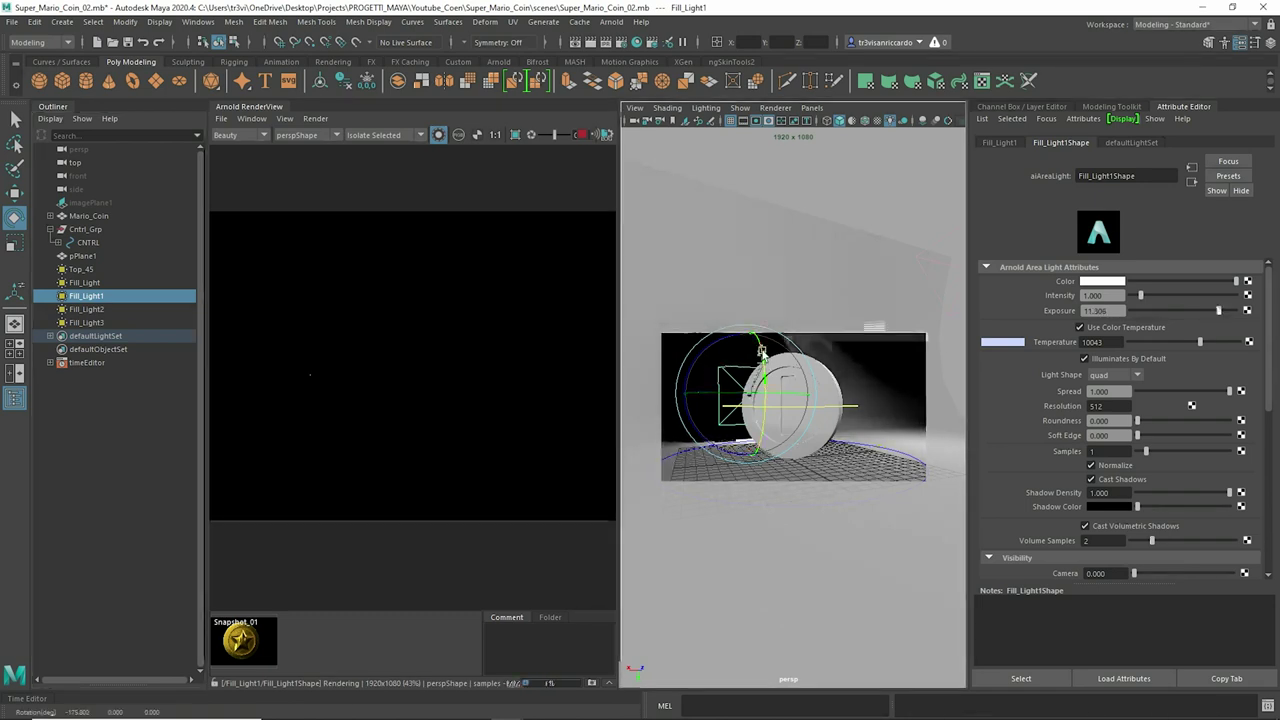
scroll(352, 345, "up", 2)
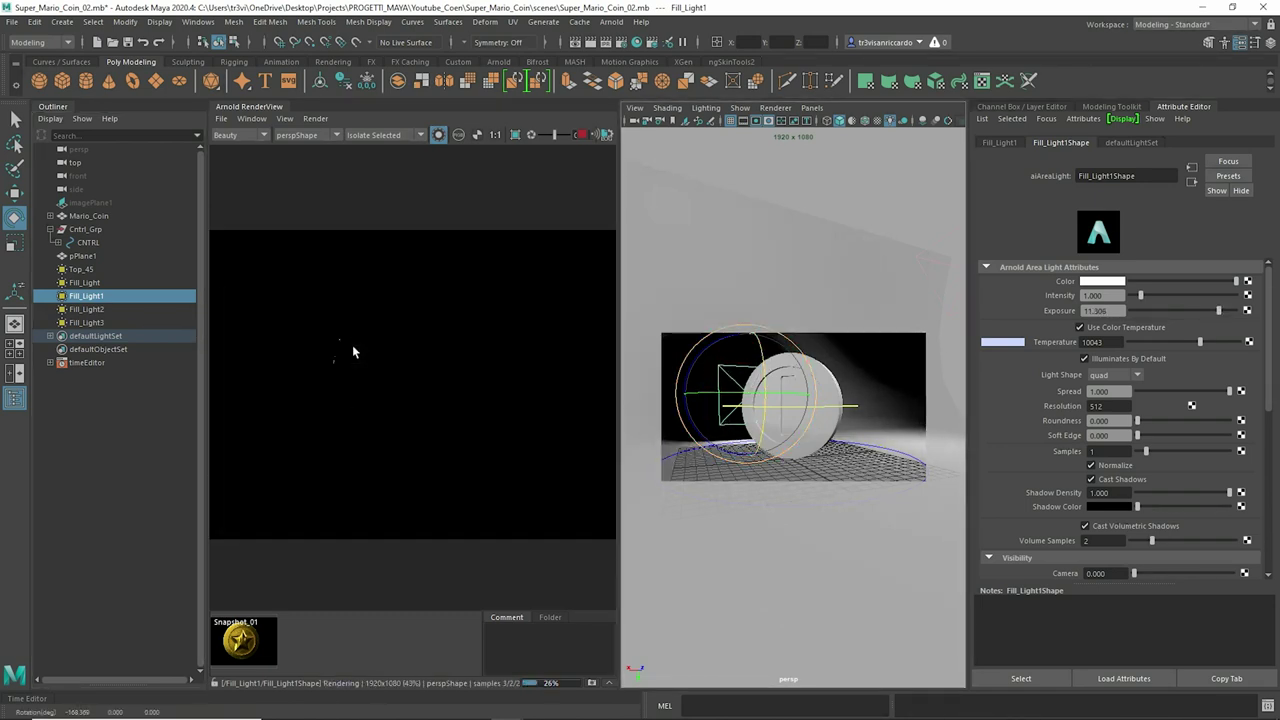
key("r")
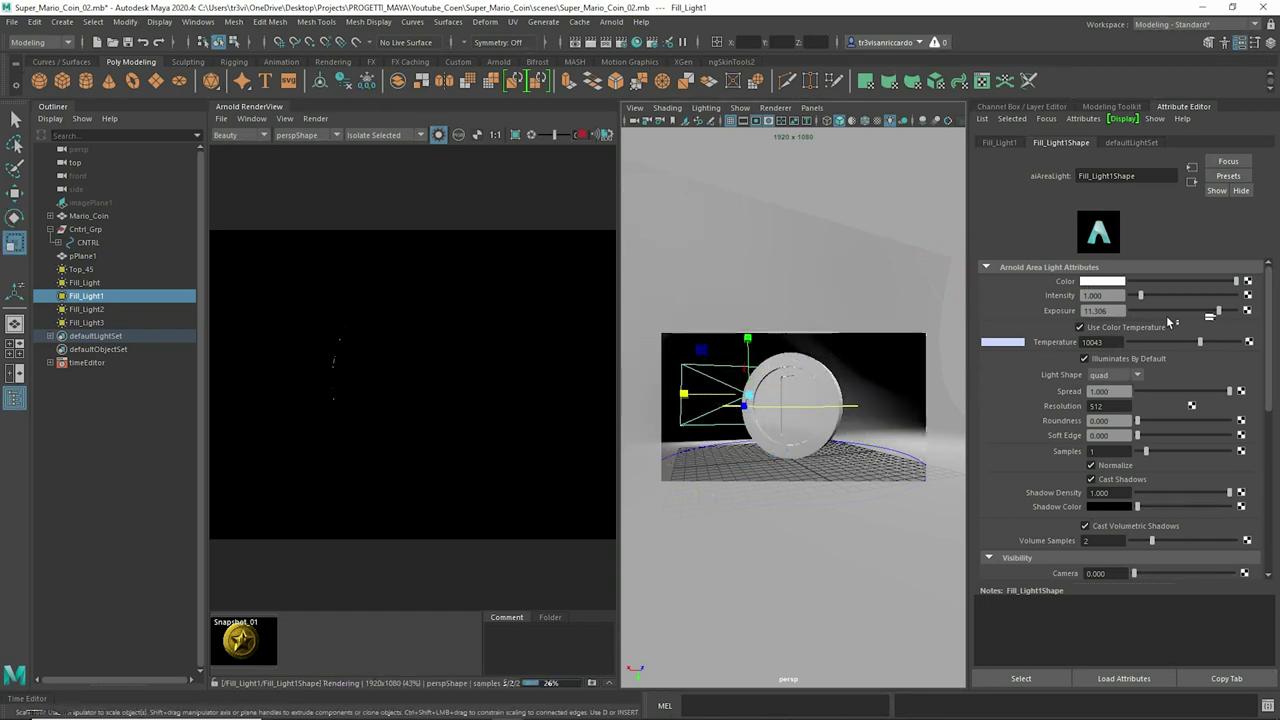
Step: Adjust Fill_Light's exposure and preview Top_45, Fill_Light2 and the next fill light alone
left_click(84, 283)
left_click_drag(1213, 311, 1219, 308)
left_click(100, 270)
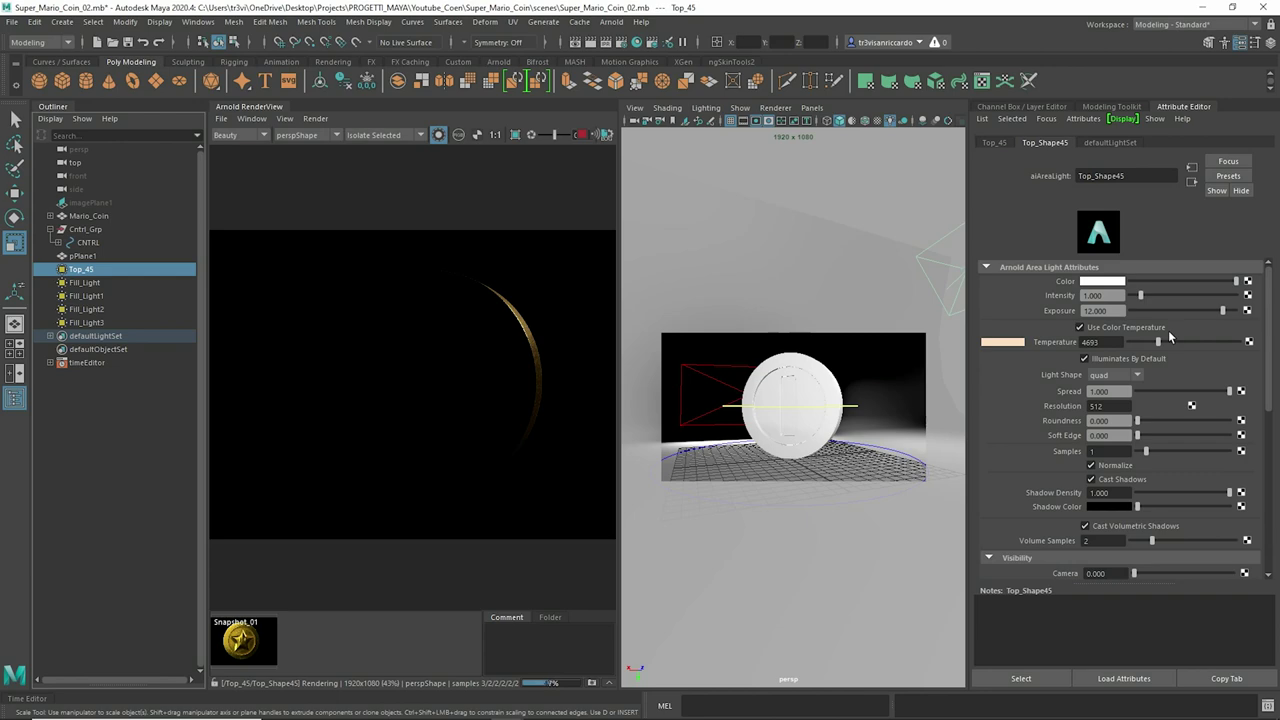
left_click(140, 318)
left_click(120, 309)
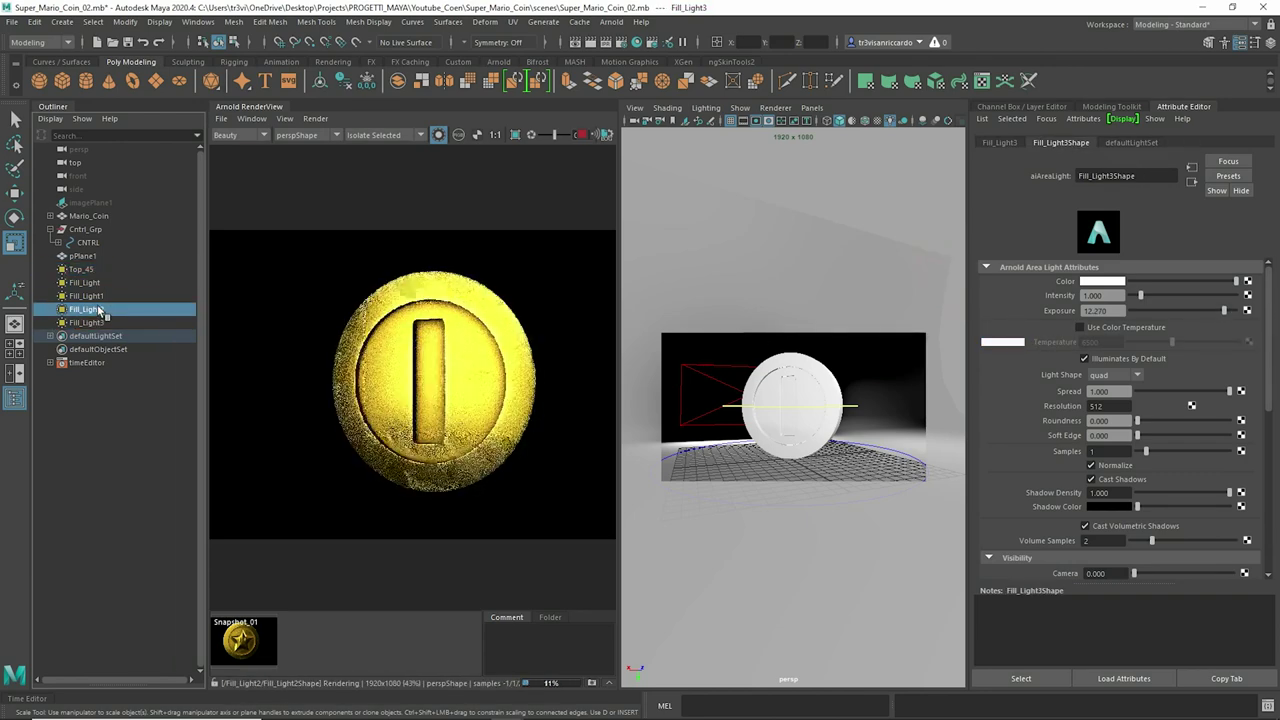
scroll(1013, 317, "down", 3)
Step: Render all lights together again and raise Fill_Light2's diffuse and specular to 1.000
left_click(438, 135)
scroll(449, 372, "up", 2)
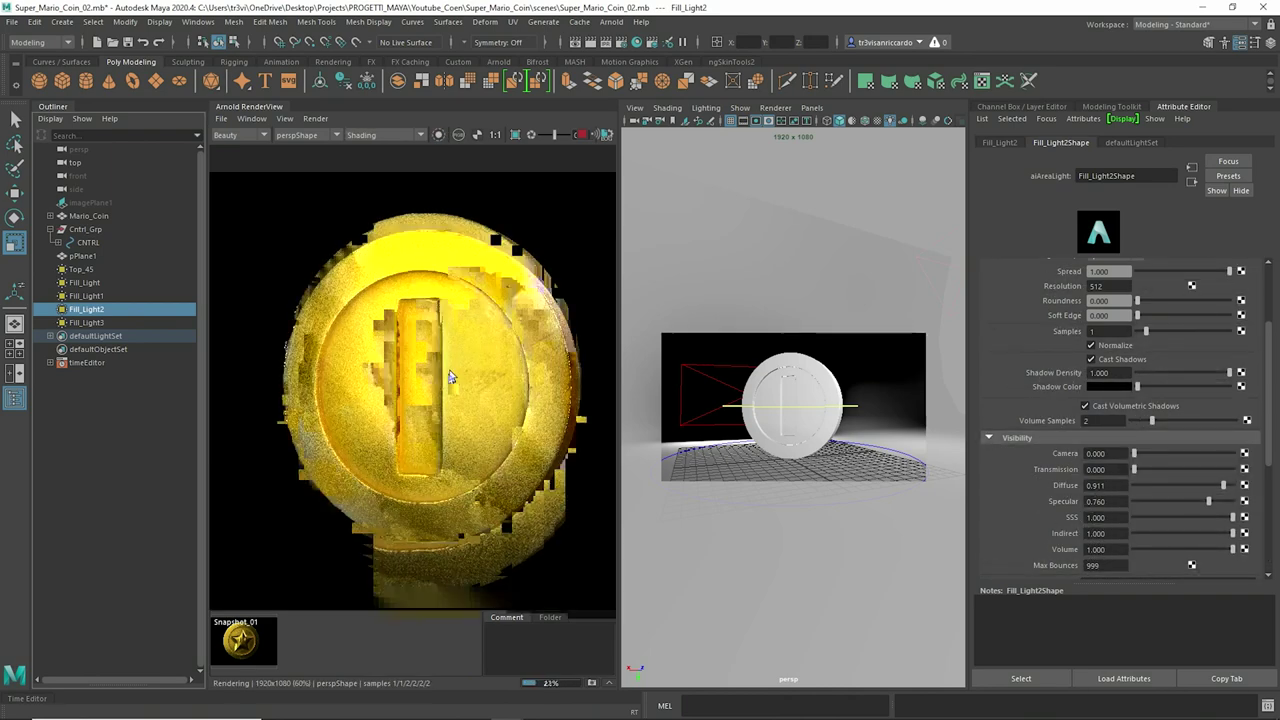
mouse_move(1222, 487)
left_mouse_down()
mouse_move(1238, 486)
mouse_move(1238, 502)
left_mouse_up()
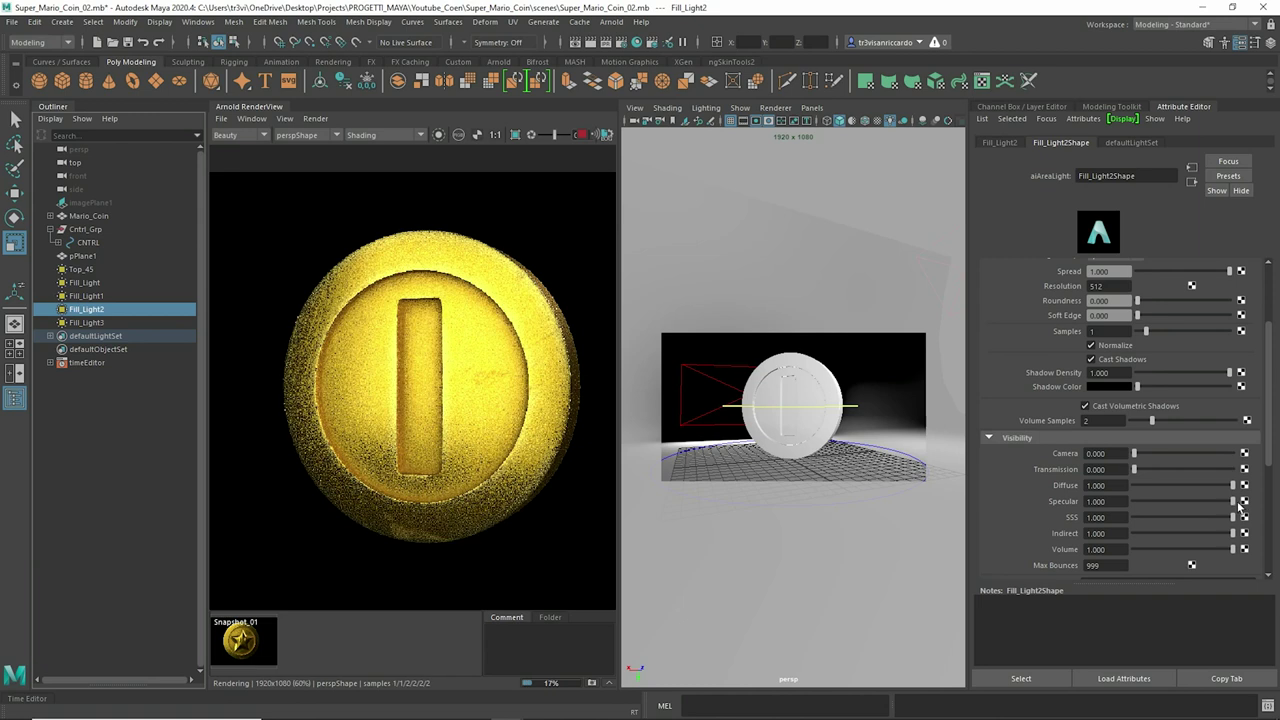
scroll(442, 282, "down", 5)
scroll(429, 316, "up", 3)
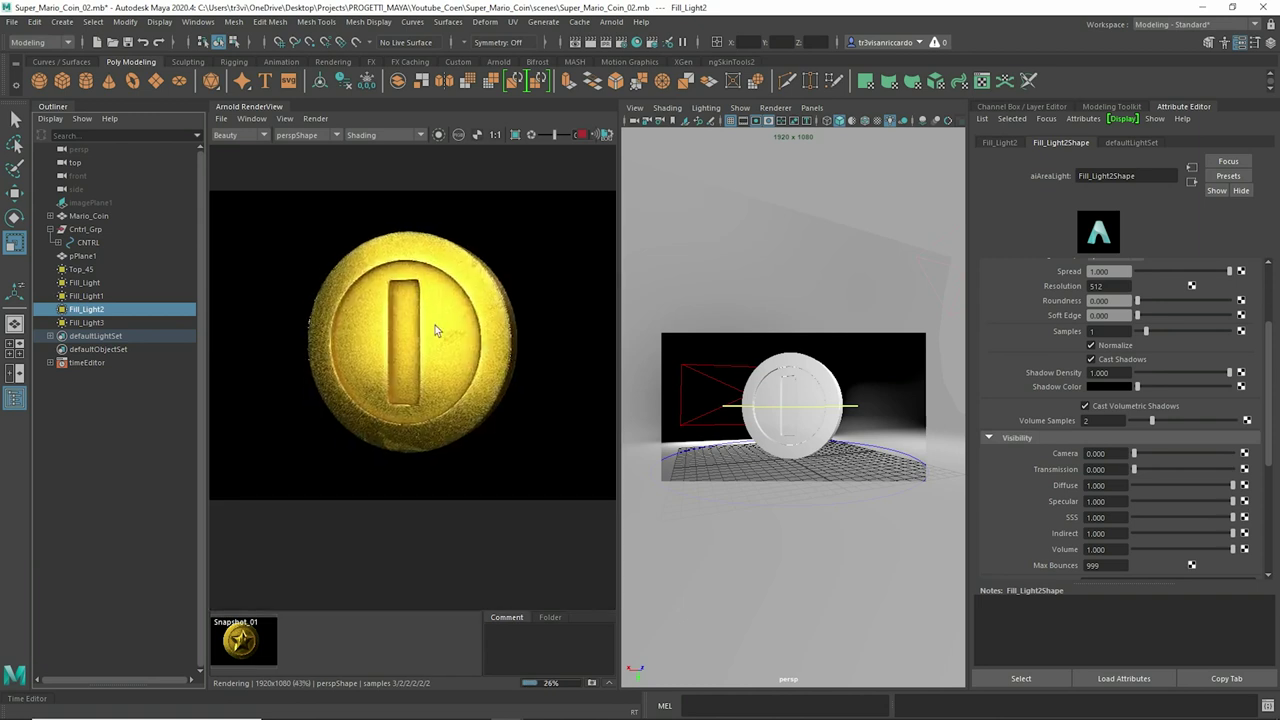
Step: Move Fill_Light1 further left of the coin and rotate it to aim at the coin
left_click(713, 370)
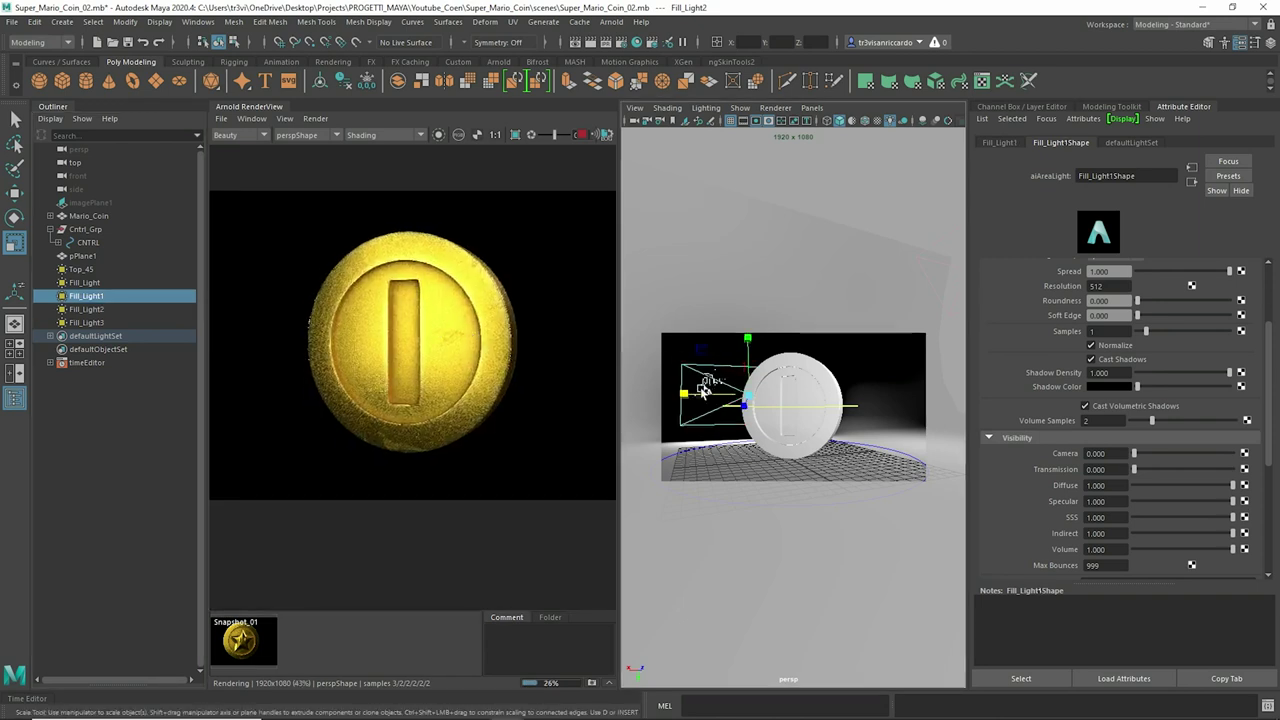
key("w")
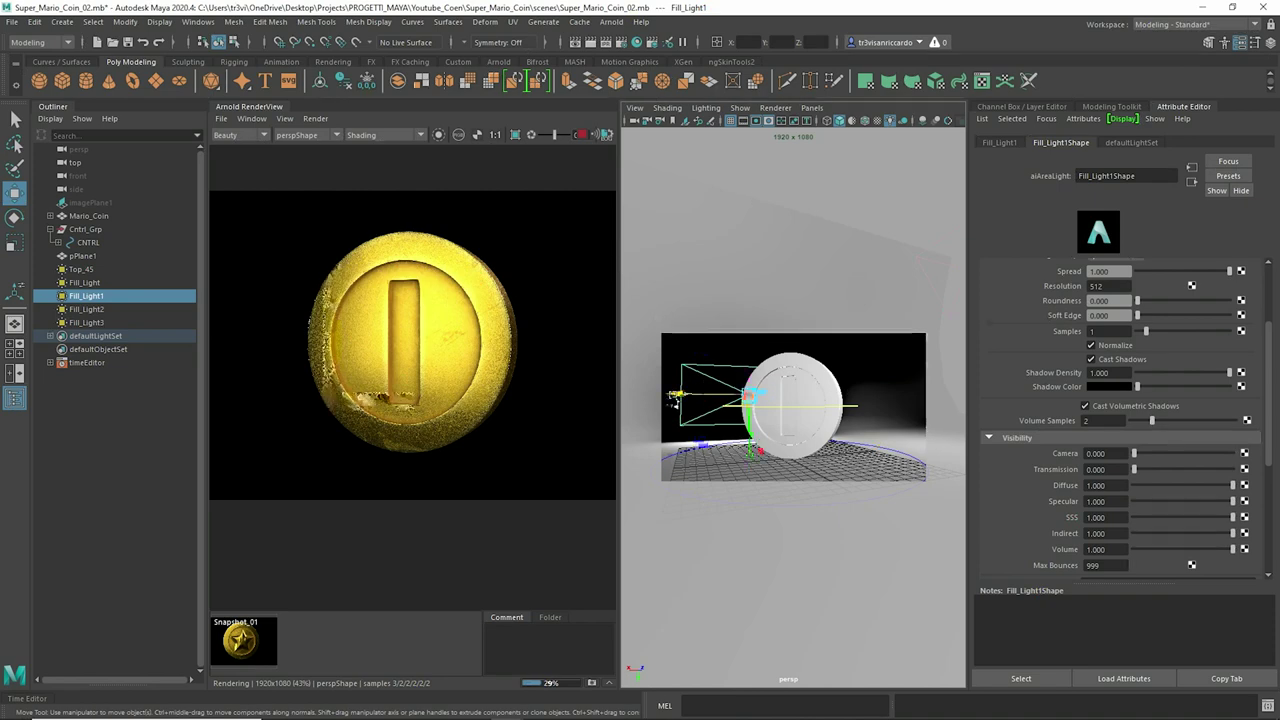
left_click_drag(748, 396, 730, 393)
left_click(438, 135)
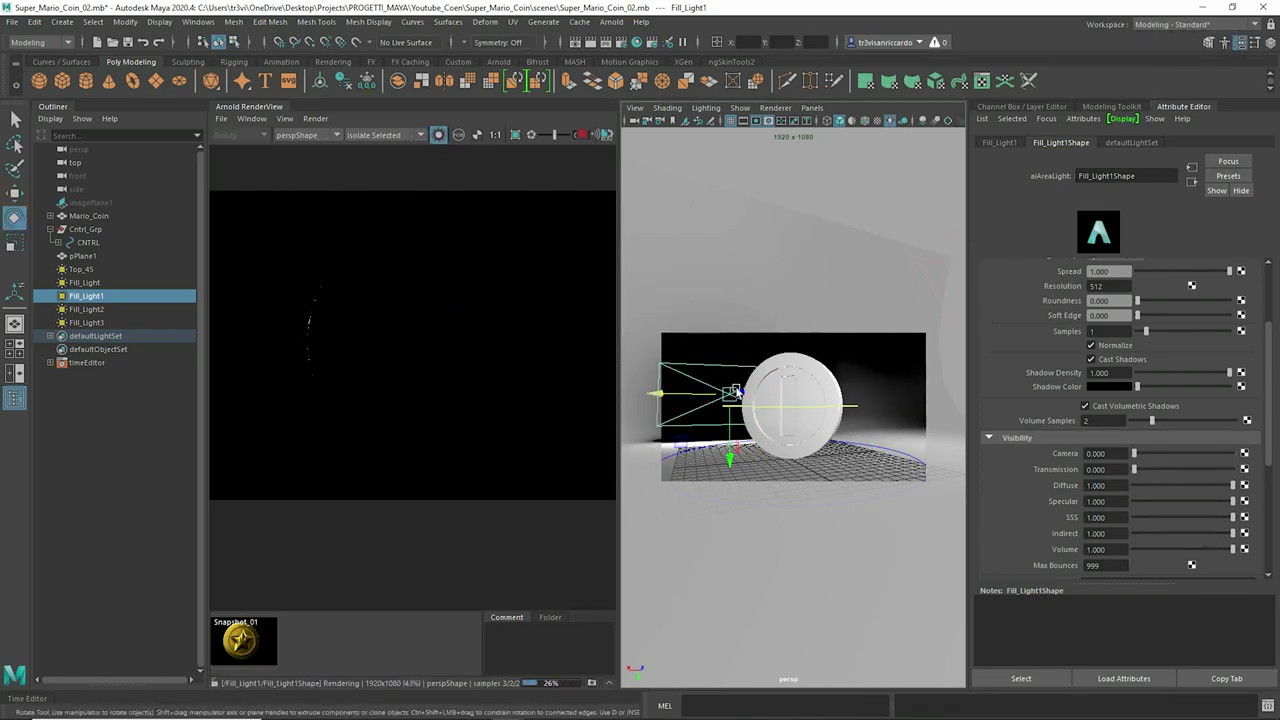
left_click_drag(743, 381, 760, 378)
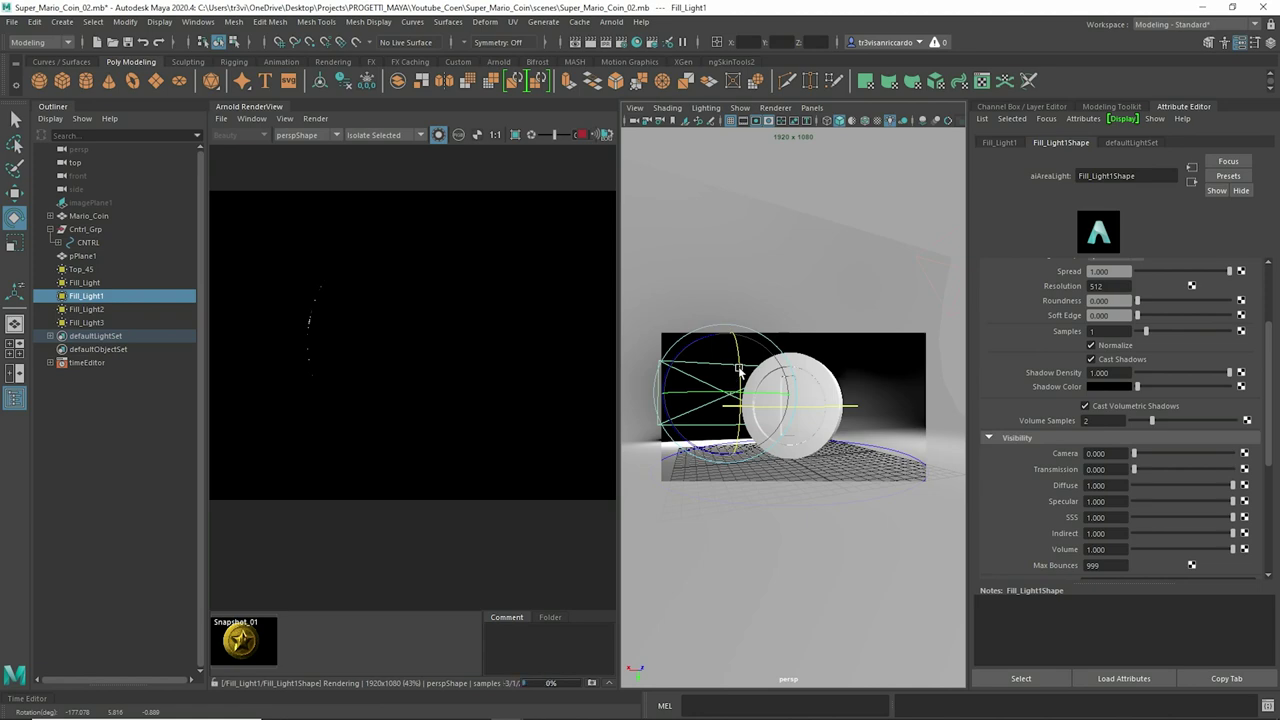
Step: Render the whole scene and spin the coin about 90° and further to check its lighting
left_click(437, 136)
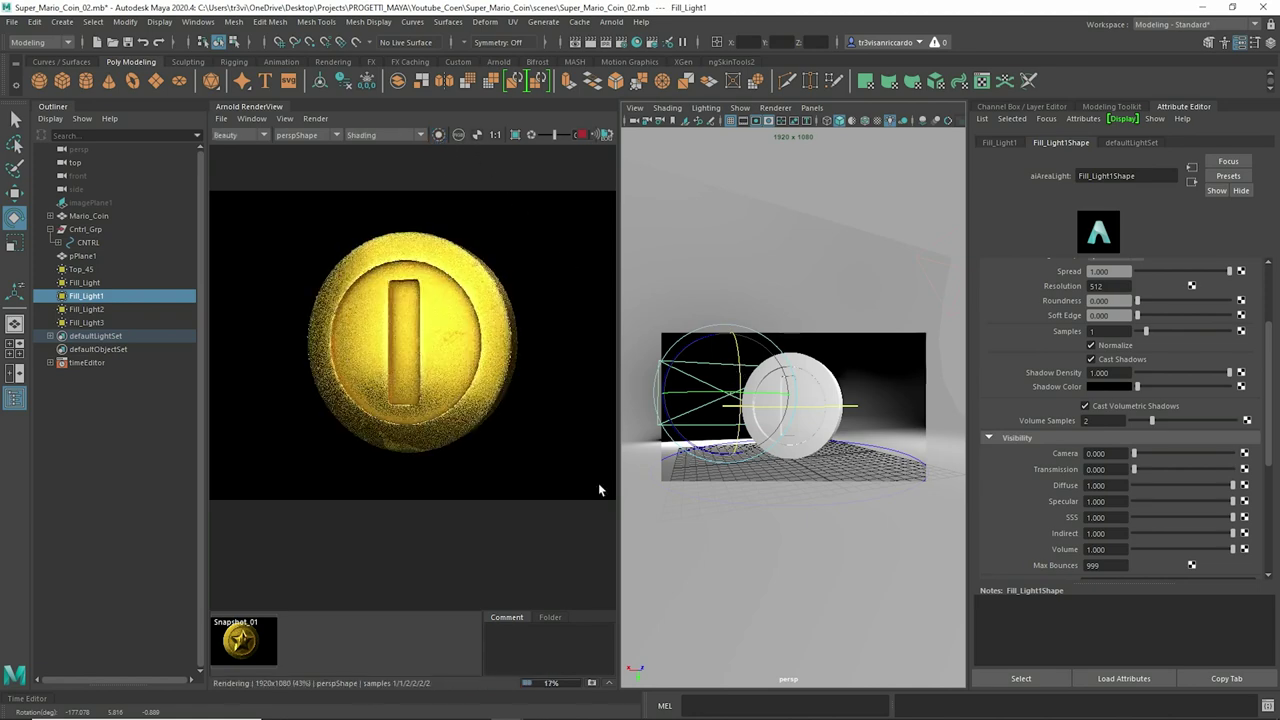
left_click(808, 408)
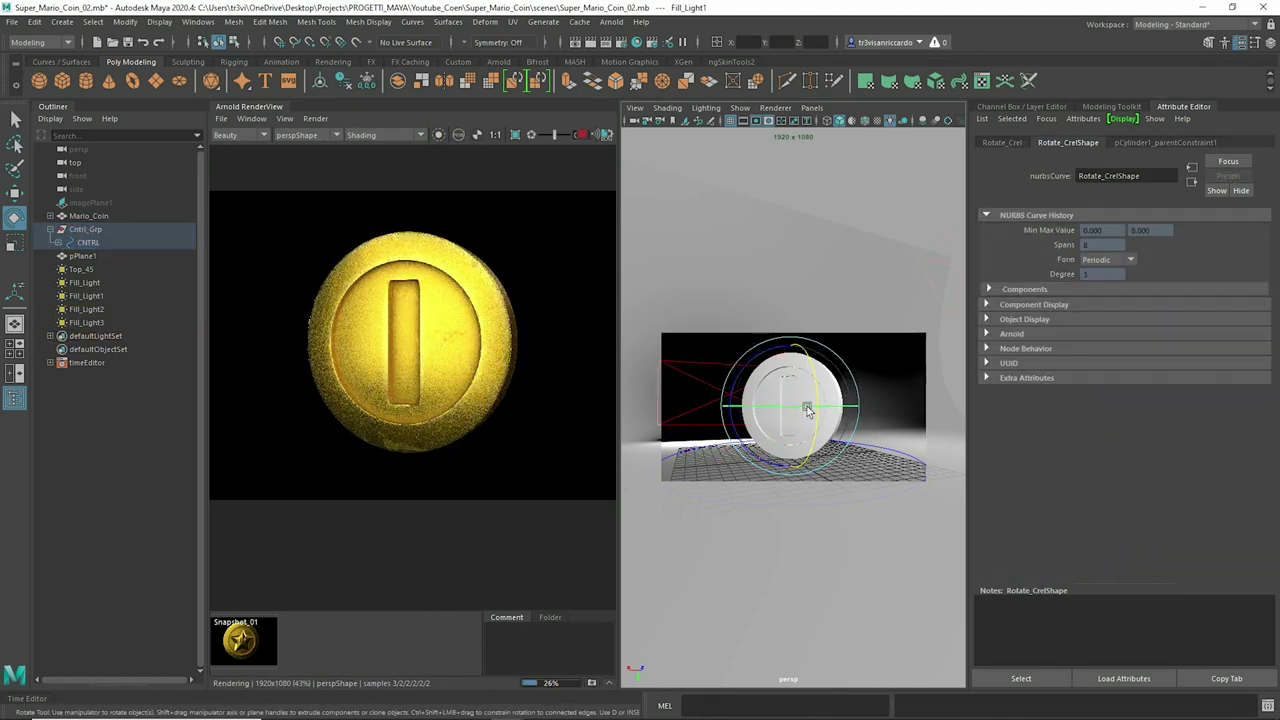
mouse_move(808, 408)
left_mouse_down()
mouse_move(870, 410)
mouse_move(743, 410)
mouse_move(757, 403)
left_mouse_up()
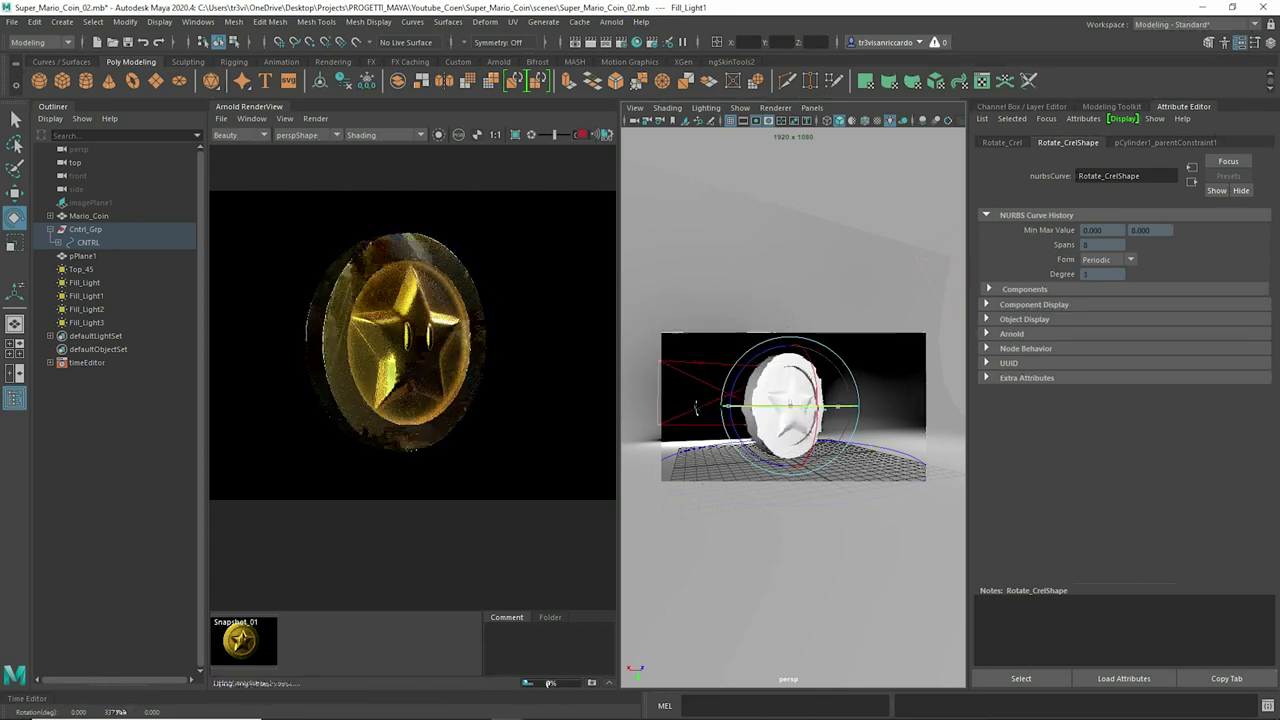
left_click_drag(737, 402, 855, 410)
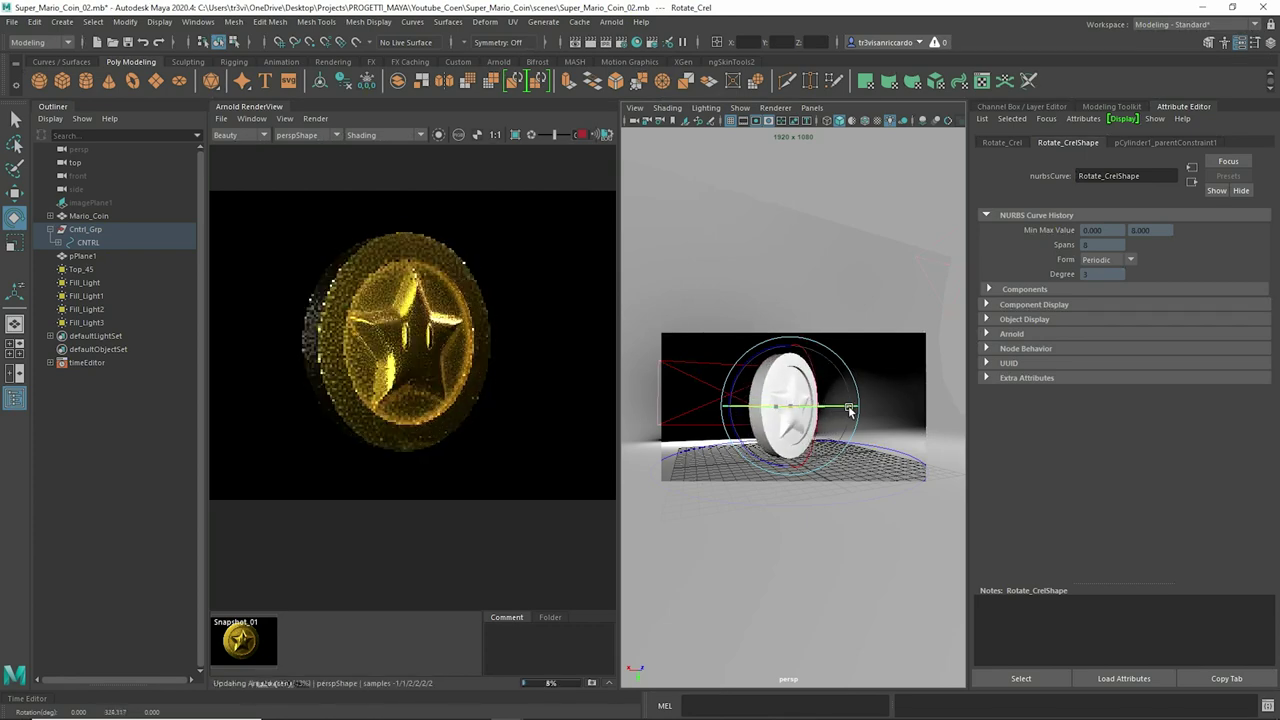
Step: Raise the Top_45 light's exposure to 12.685
left_click(138, 278)
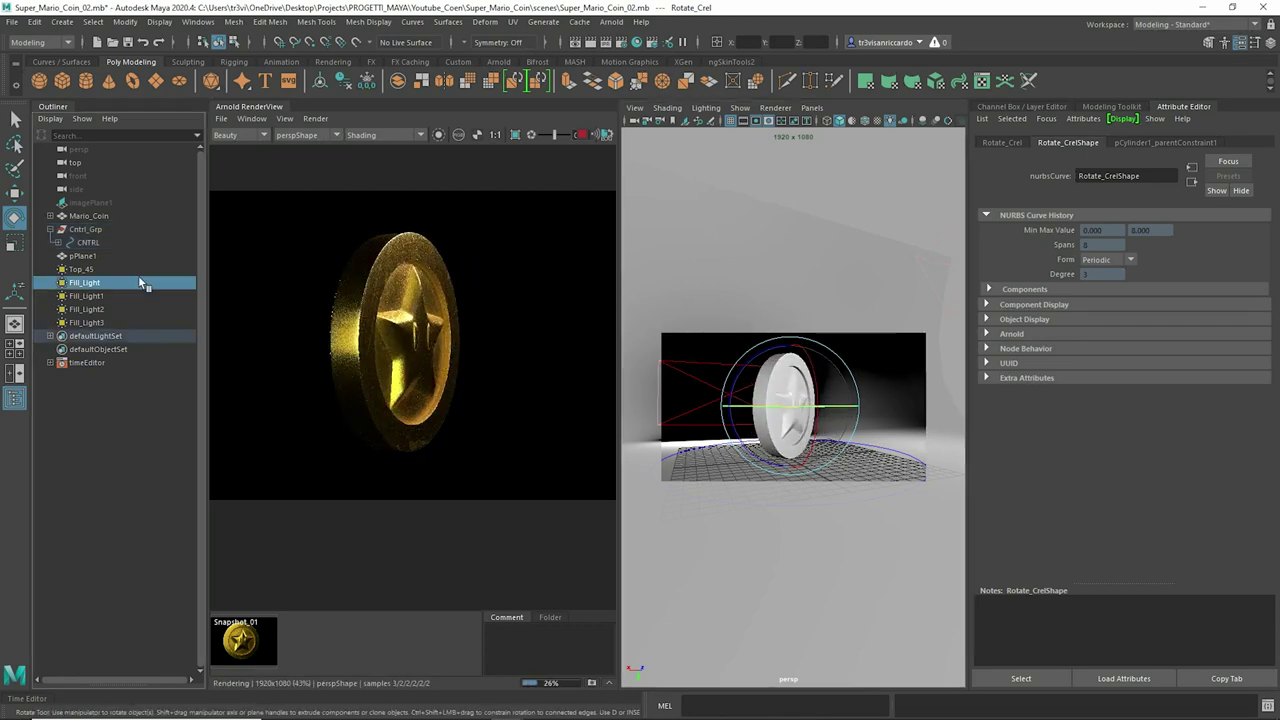
left_click(137, 269)
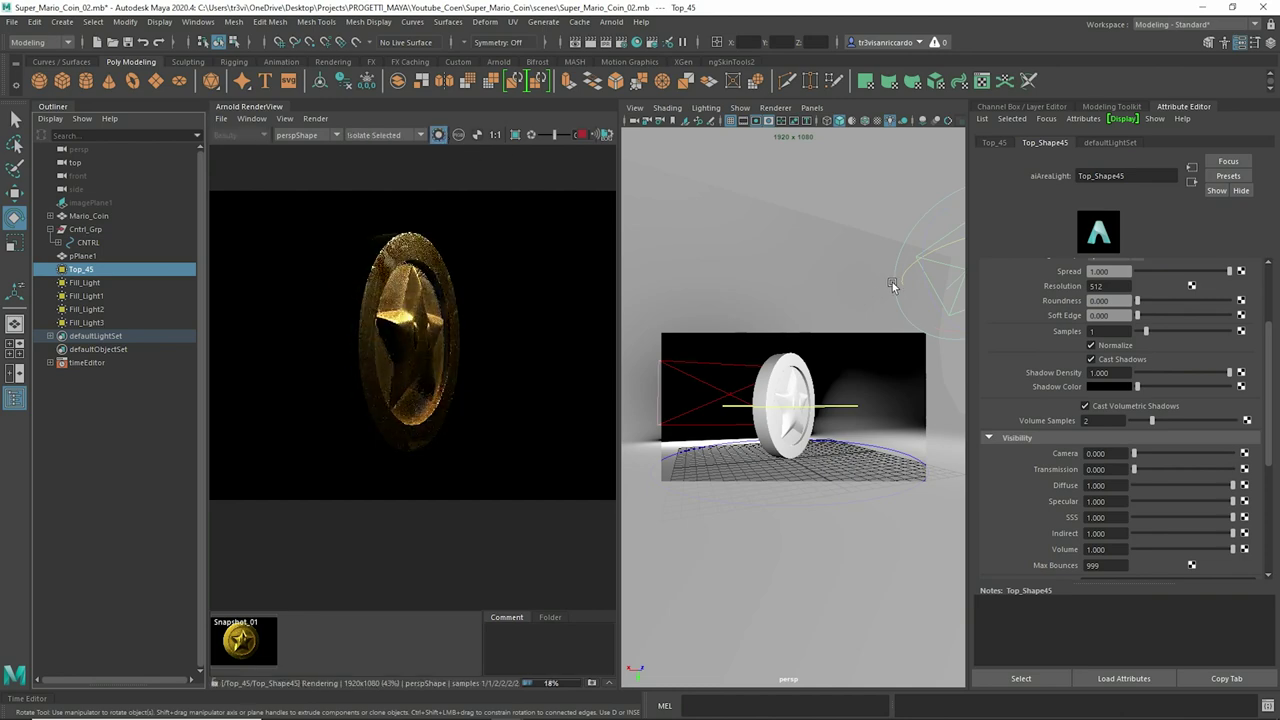
scroll(1193, 466, "up", 3)
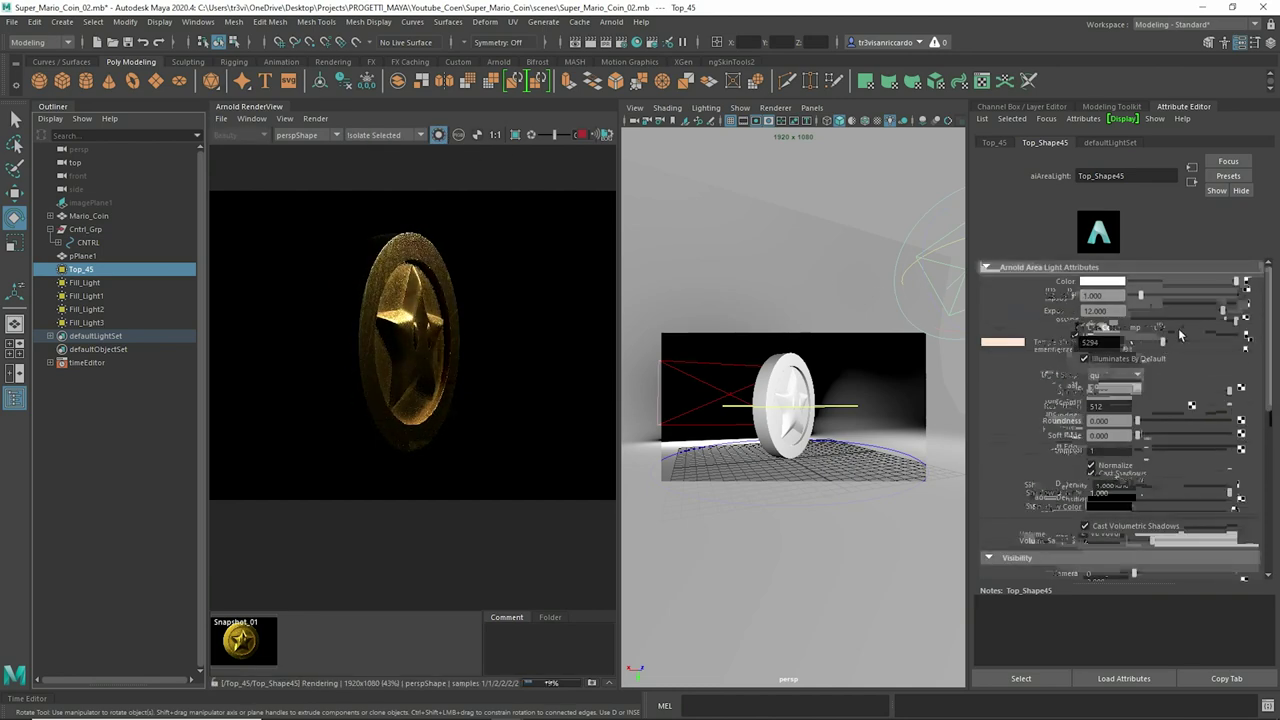
left_click_drag(1222, 310, 1230, 311)
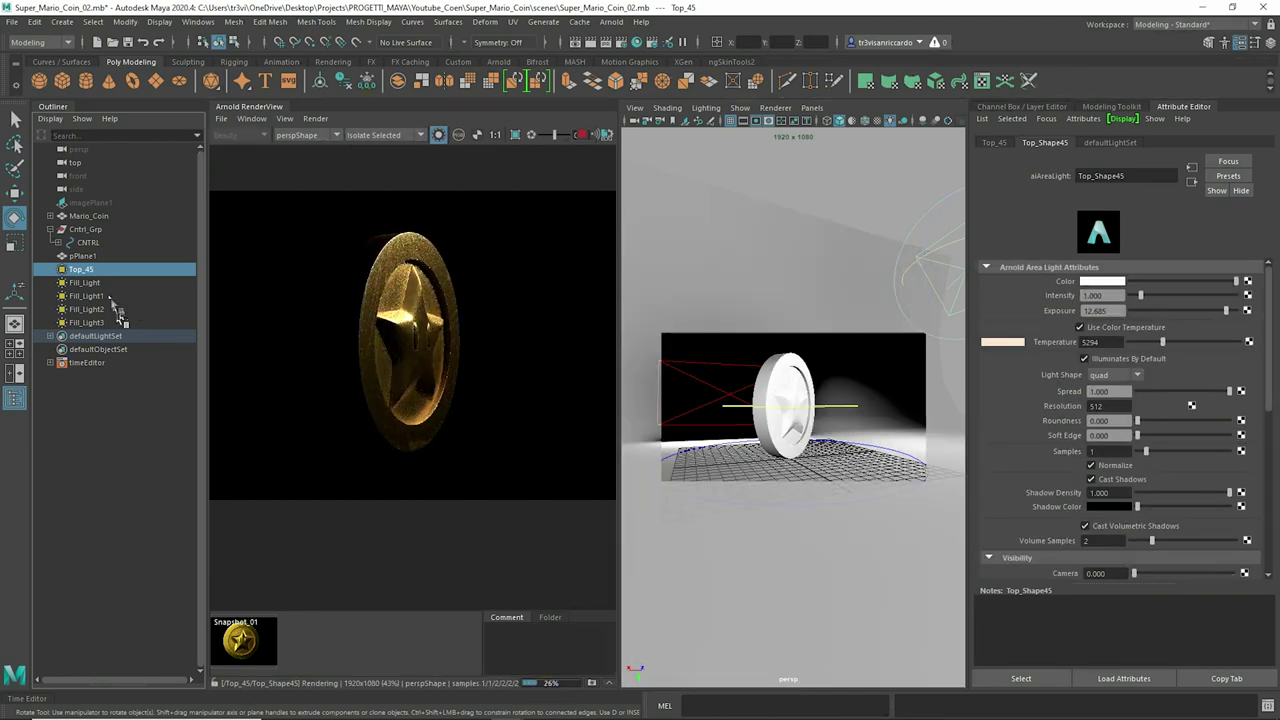
Step: Set Fill_Light's exposure to about 13.7 and soften its diffuse, specular, edge and shadow settings
left_click(86, 282)
left_click_drag(1212, 311, 1237, 311)
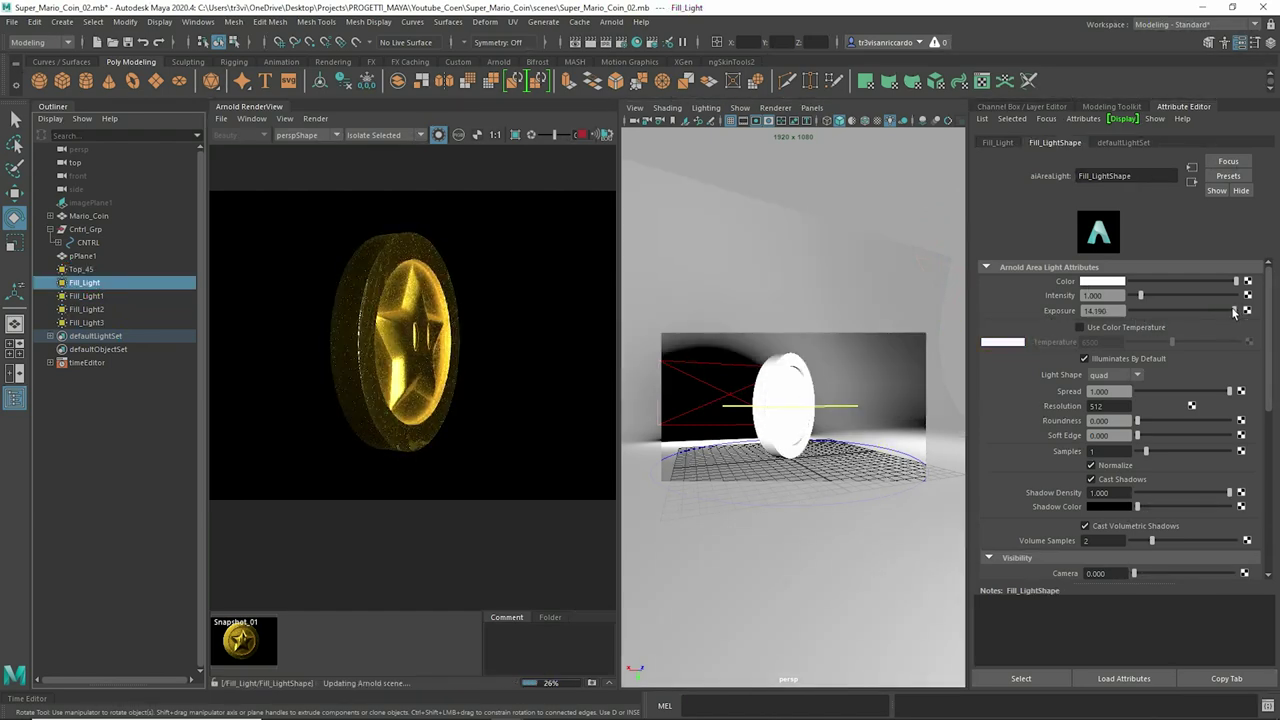
left_click_drag(1234, 311, 1231, 312)
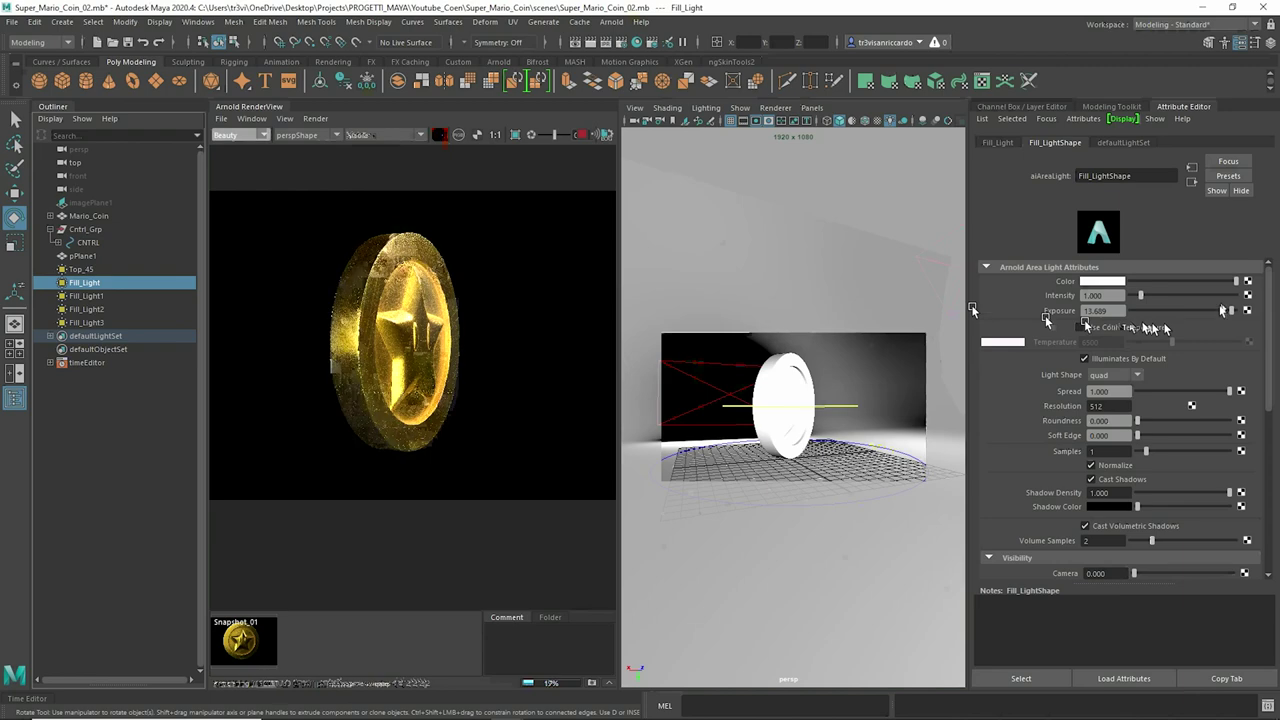
scroll(1196, 412, "down", 3)
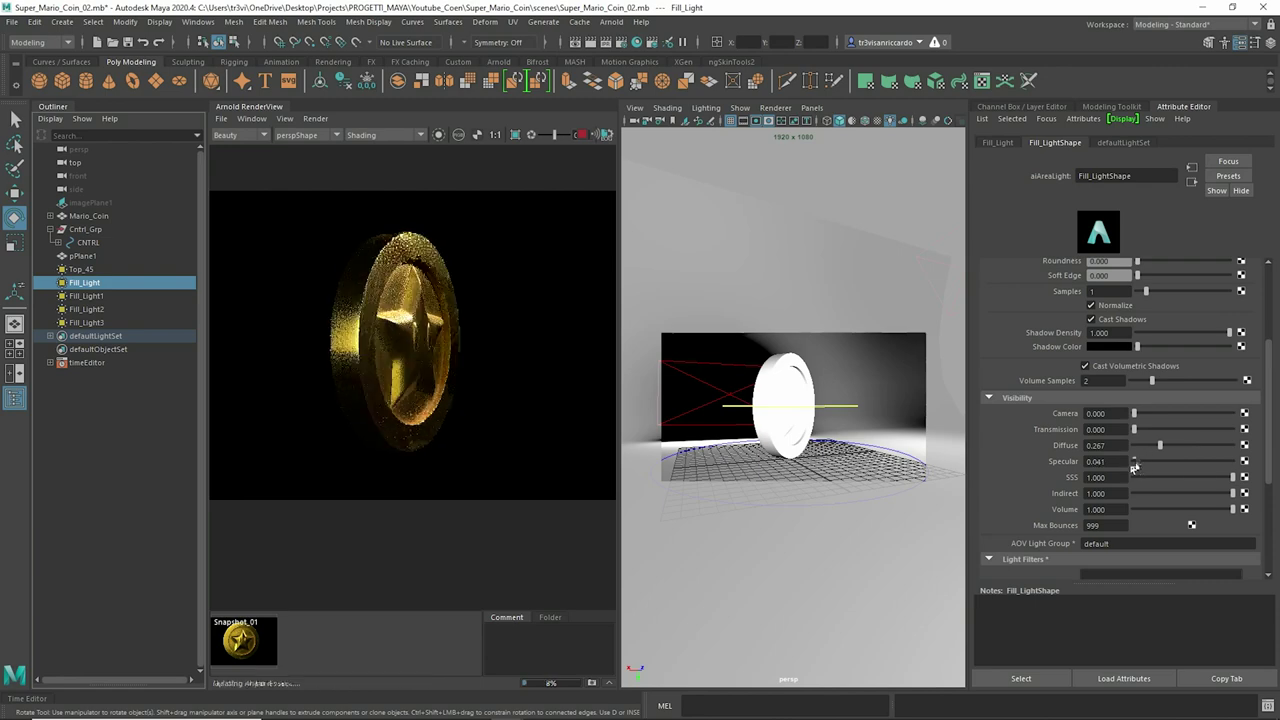
scroll(1150, 330, "up", 1)
left_click_drag(1137, 315, 1177, 318)
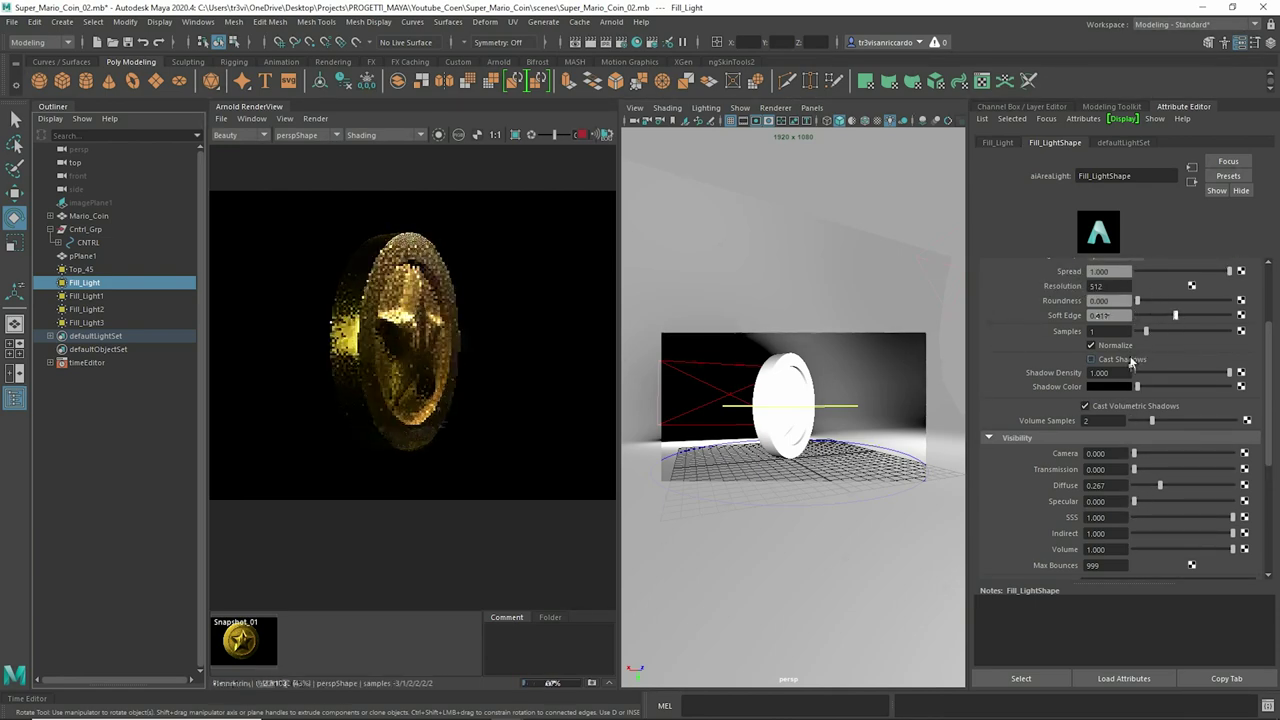
scroll(1150, 350, "up", 1)
left_click_drag(1229, 412, 1201, 407)
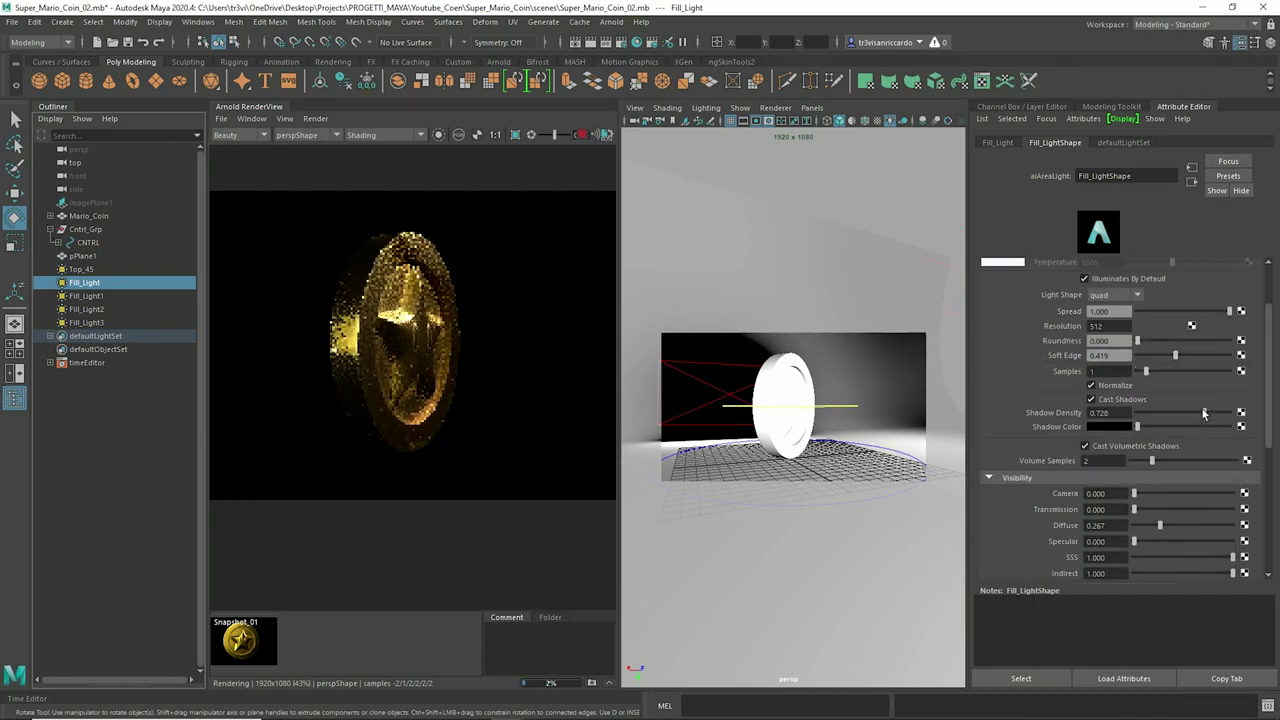
left_click_drag(1229, 311, 1213, 316)
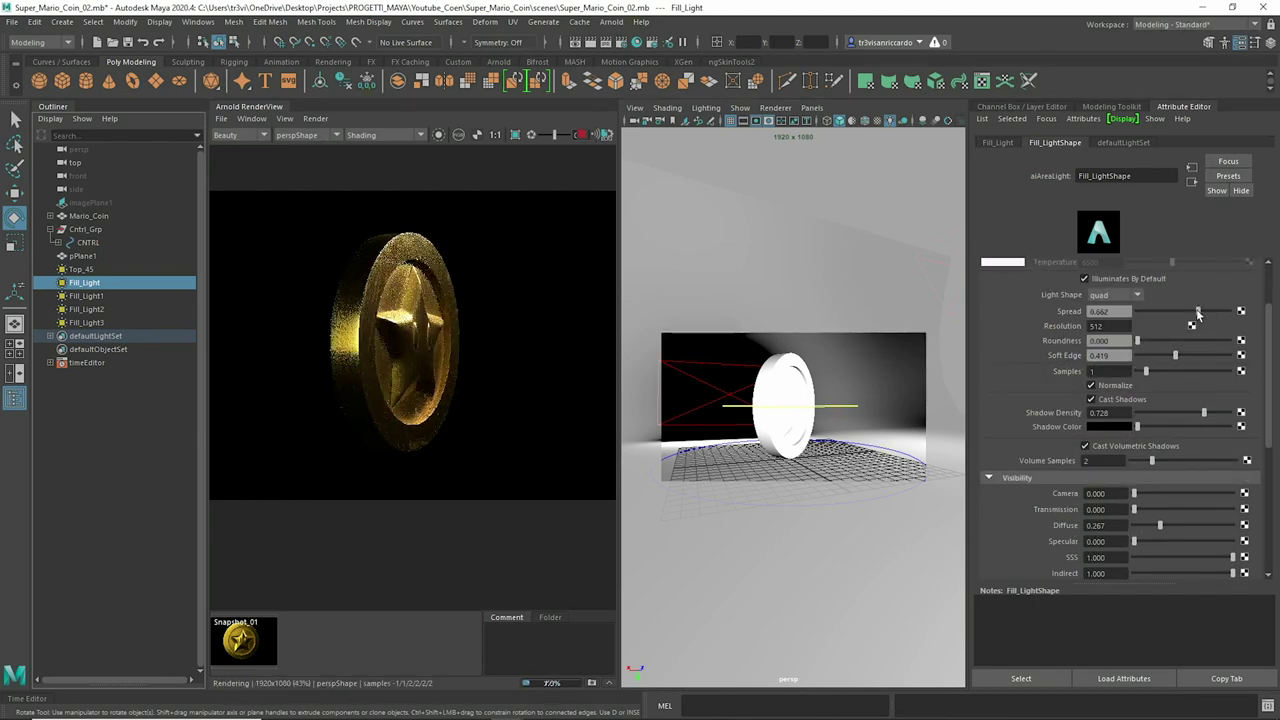
Step: Rotate the coin with its control to the star side, then back toward edge-on
left_click(848, 410)
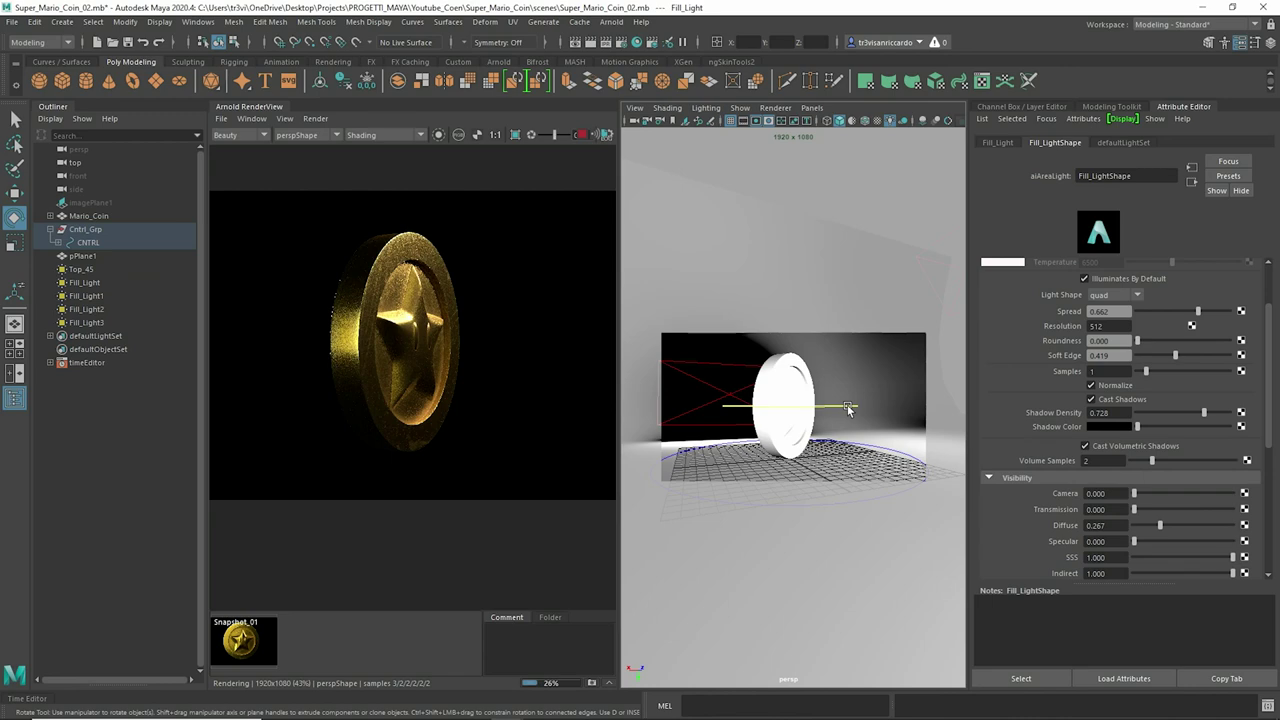
left_click_drag(848, 410, 580, 402)
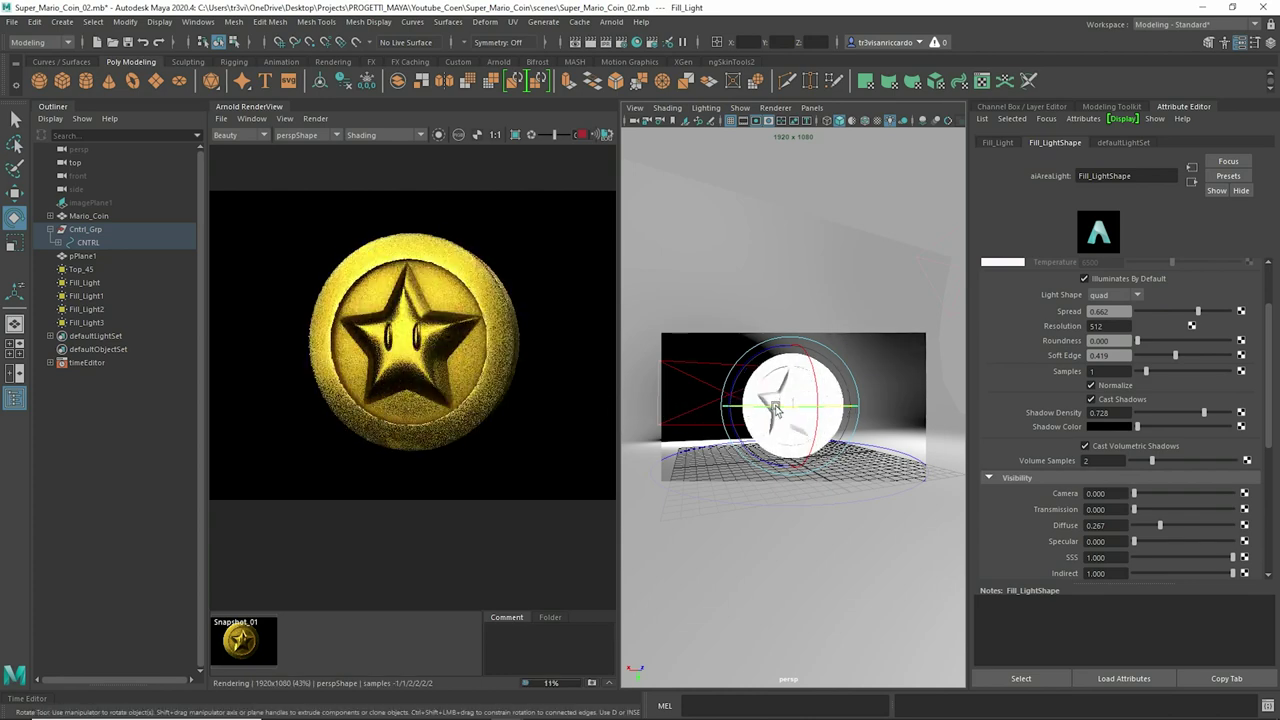
left_click_drag(736, 406, 789, 408)
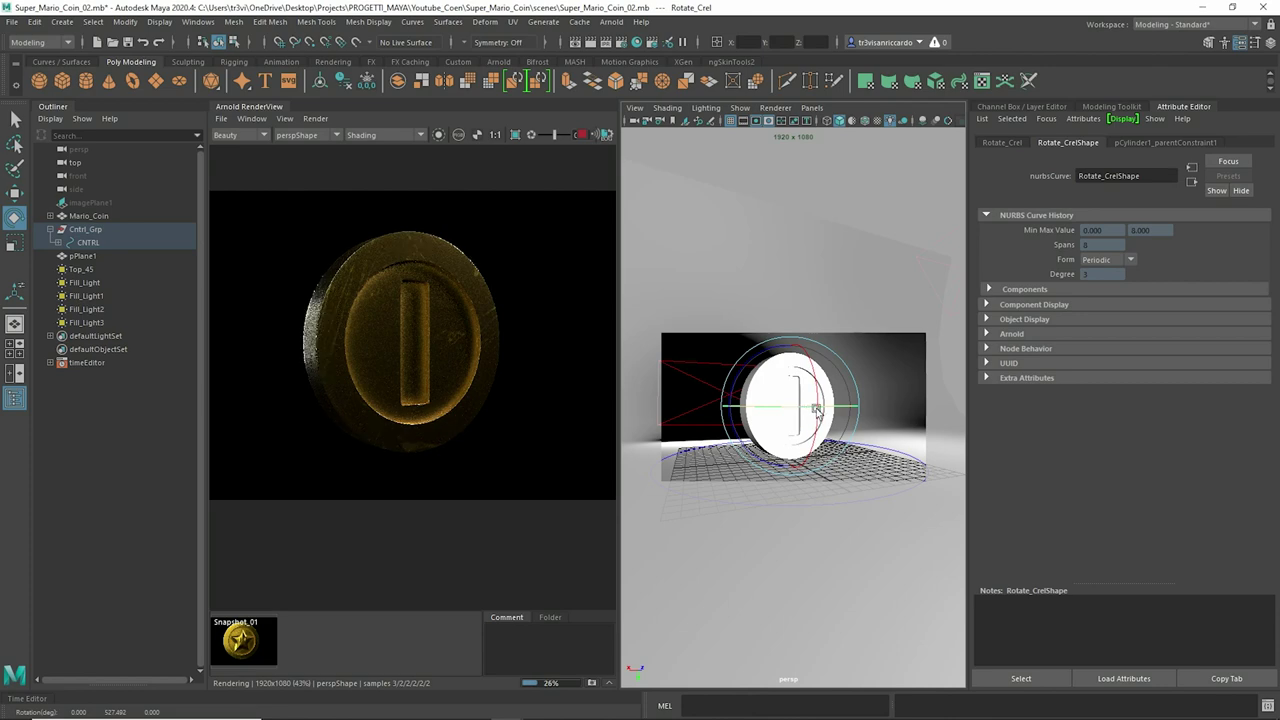
left_click(611, 21)
mouse_move(624, 89)
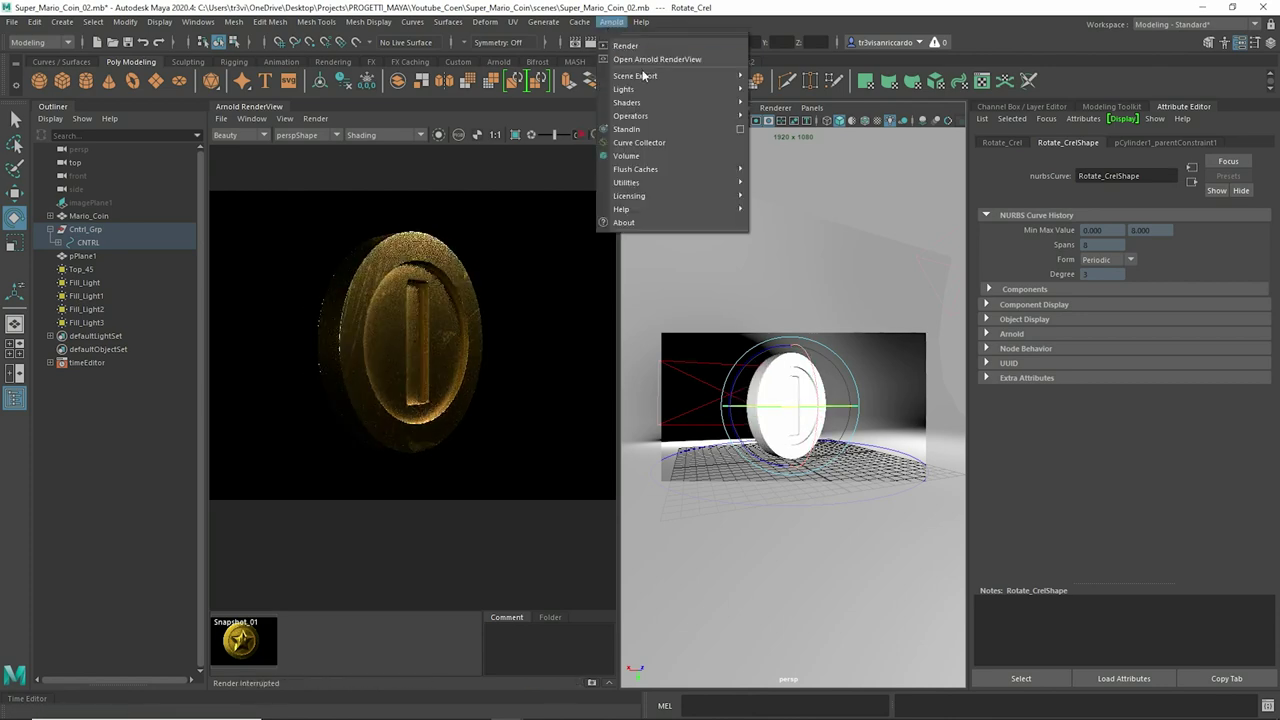
Step: Add a sky dome light and assign the aiShadowMatte1 material to the ground plane pPlane1
left_click(792, 104)
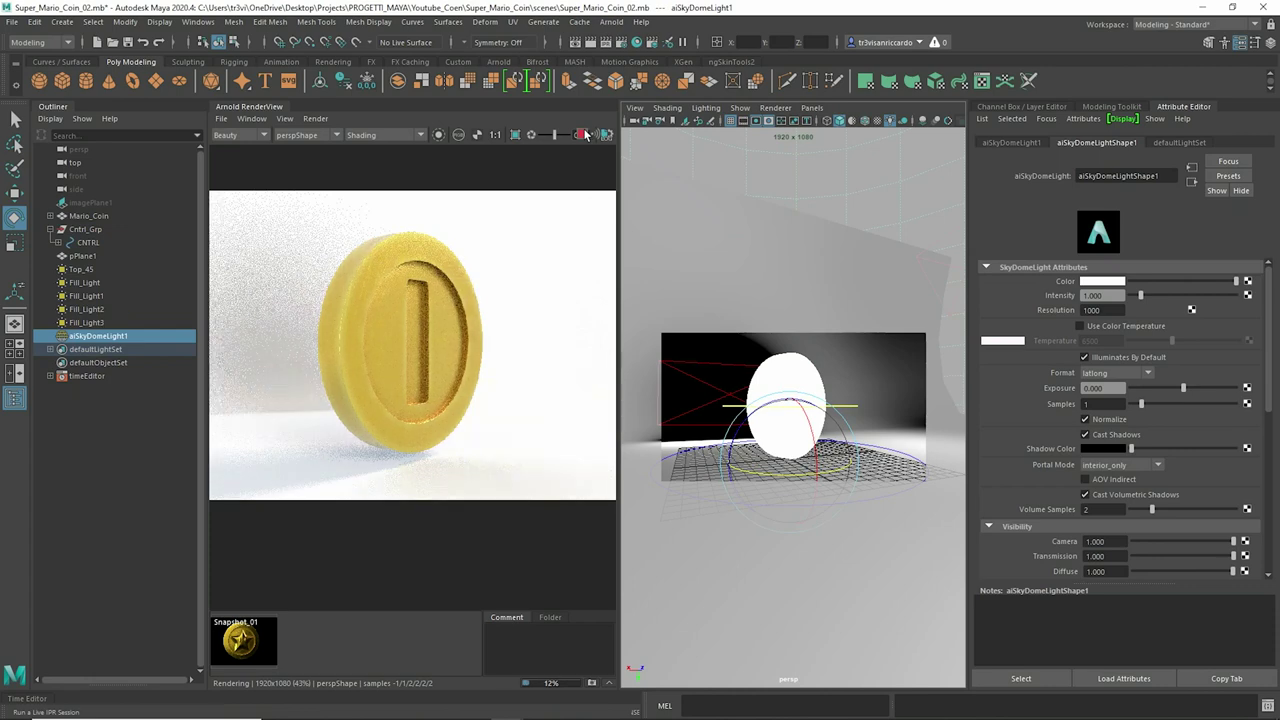
left_click(587, 134)
left_click(806, 260)
right_click_drag(806, 260, 880, 617)
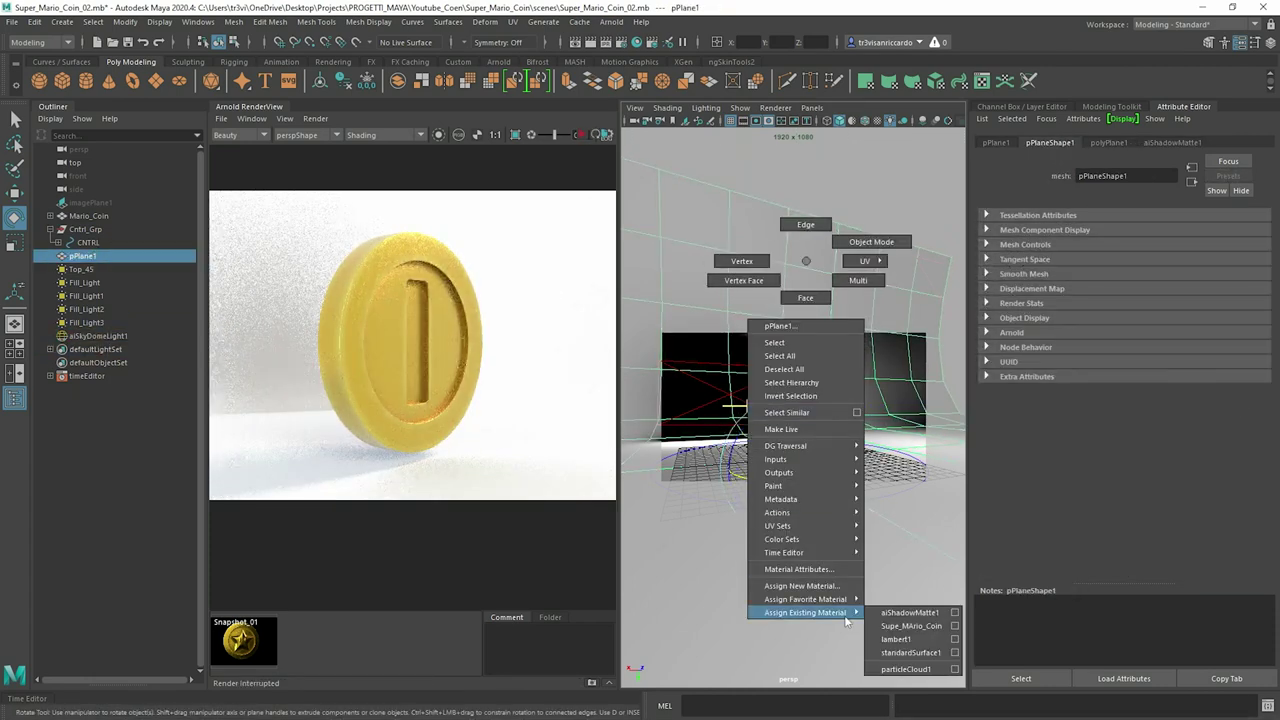
left_click(579, 134)
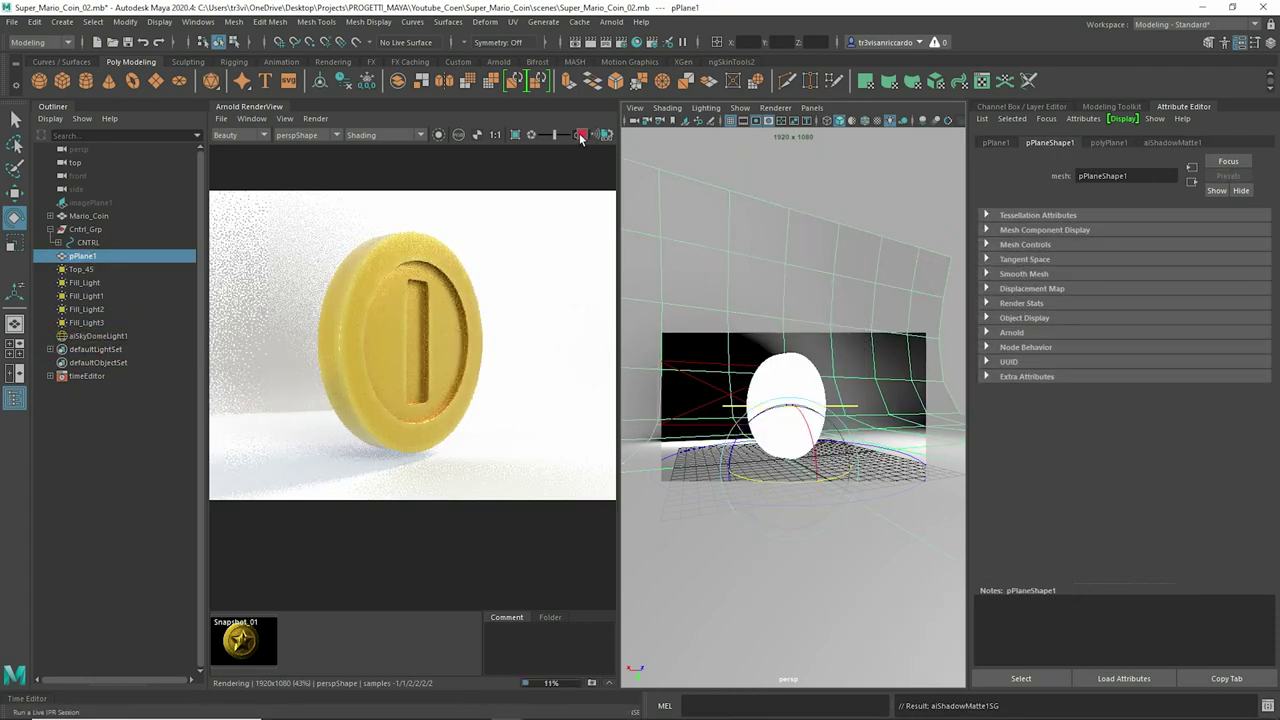
Step: Lower the sky dome's intensity from 0.192 to 0, then delete the sky dome light
left_click(98, 336)
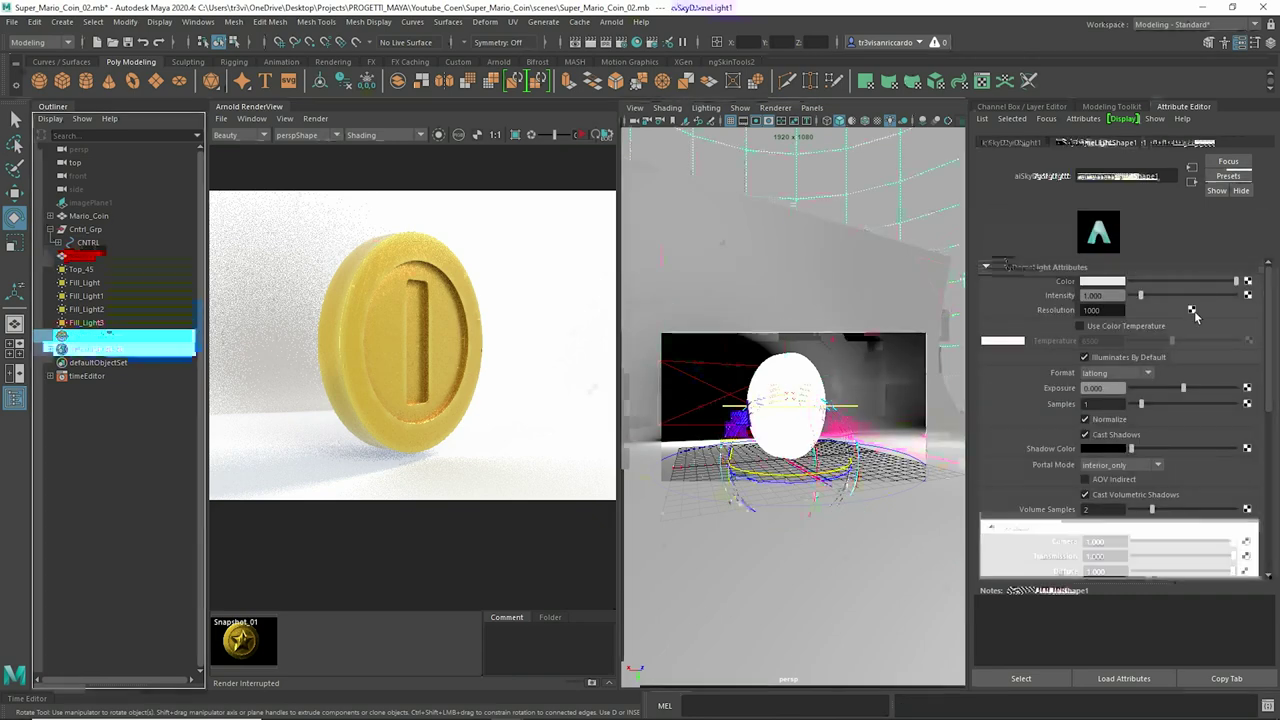
left_click_drag(1137, 296, 1129, 296)
left_click(583, 134)
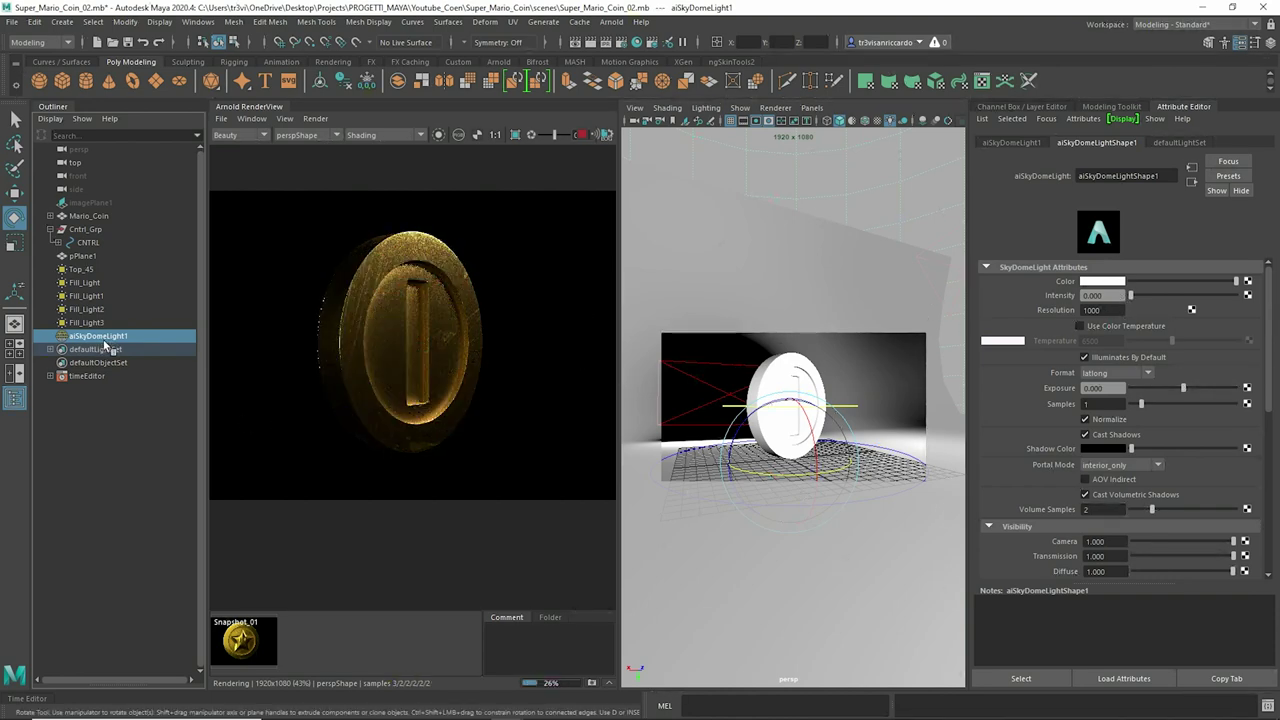
key("Delete")
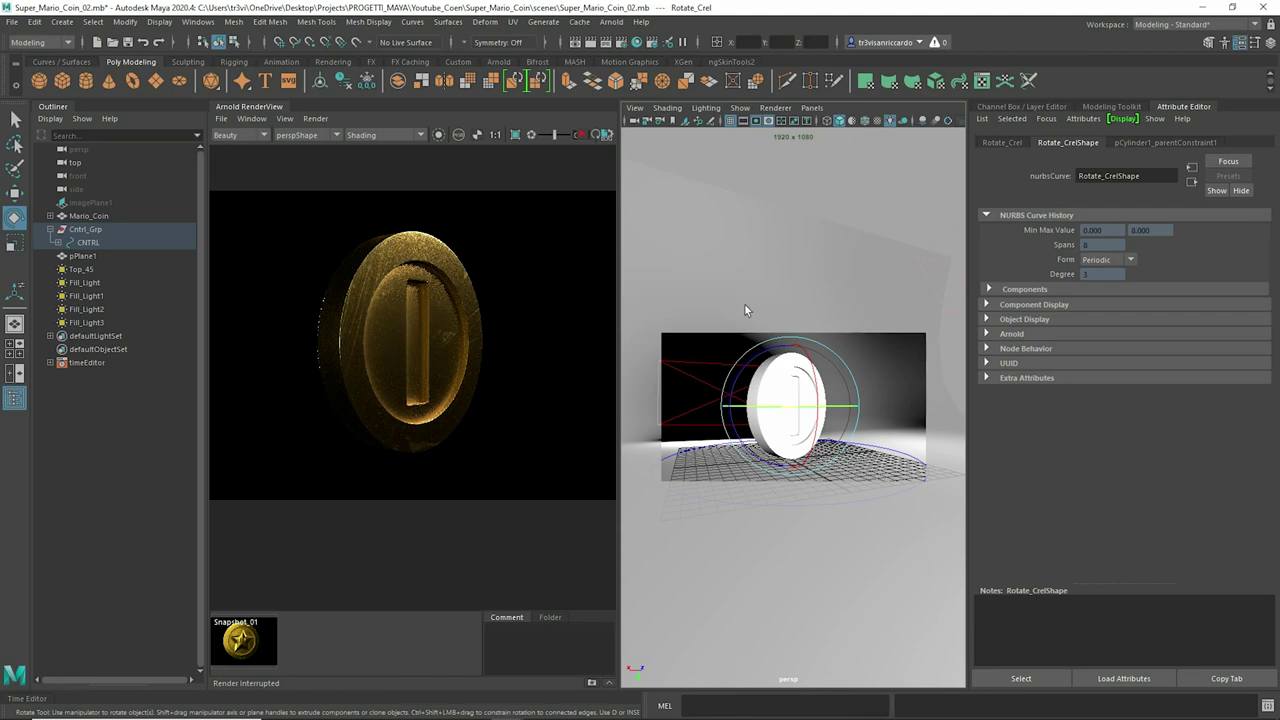
Step: Turn the coin and move Fill_Light3 higher with a tilt
left_click_drag(744, 310, 790, 330)
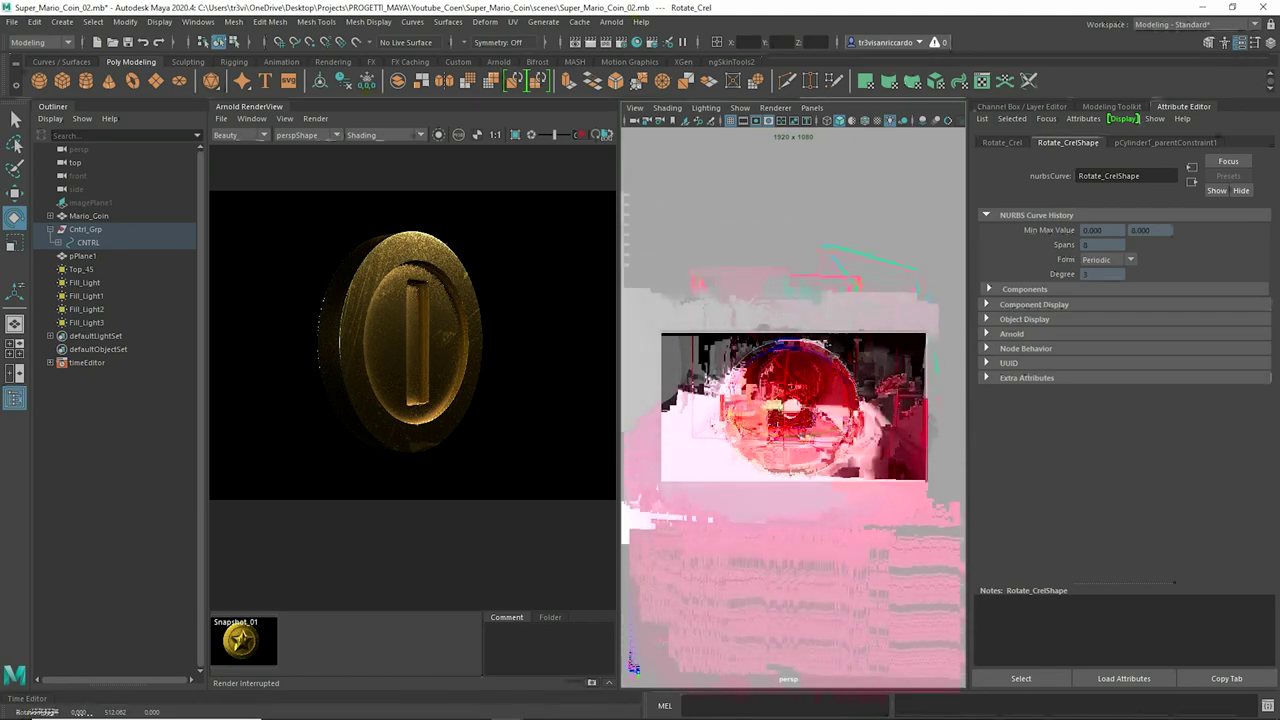
left_click(858, 395)
left_click_drag(867, 388, 774, 350)
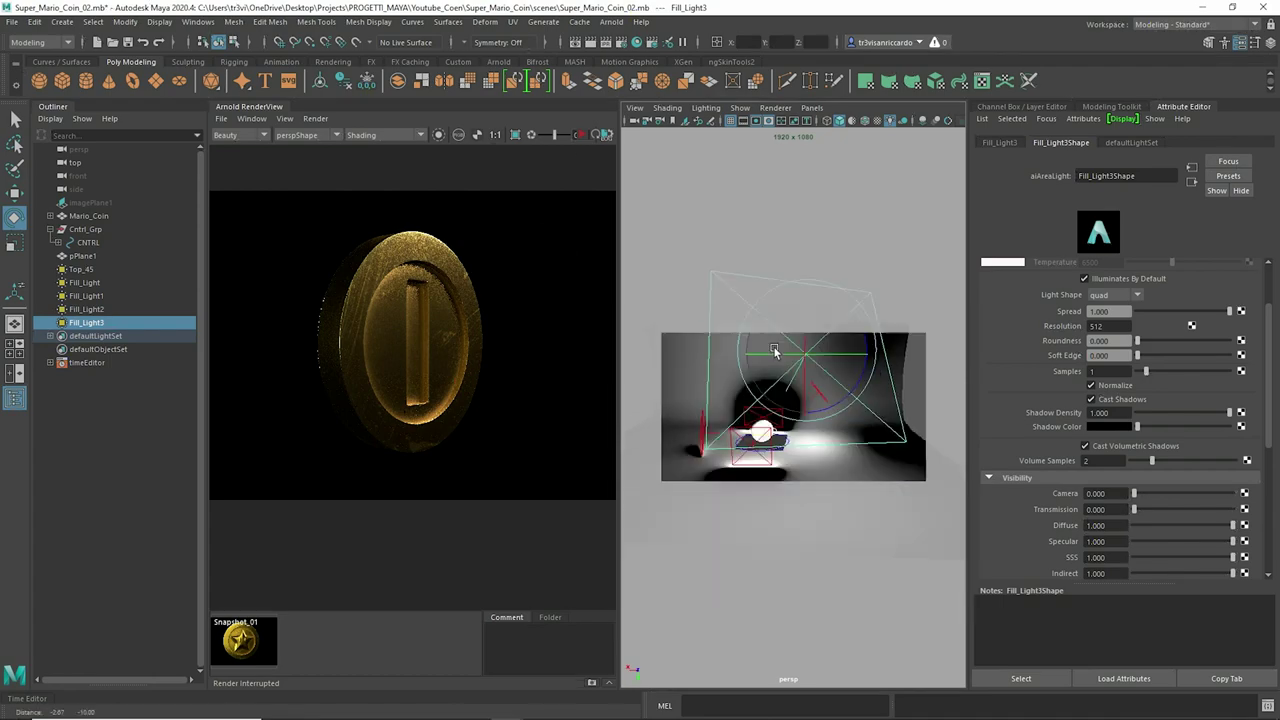
Step: Create a new perspective camera persp1 and frame the Mario_Coin through it
left_click(760, 440)
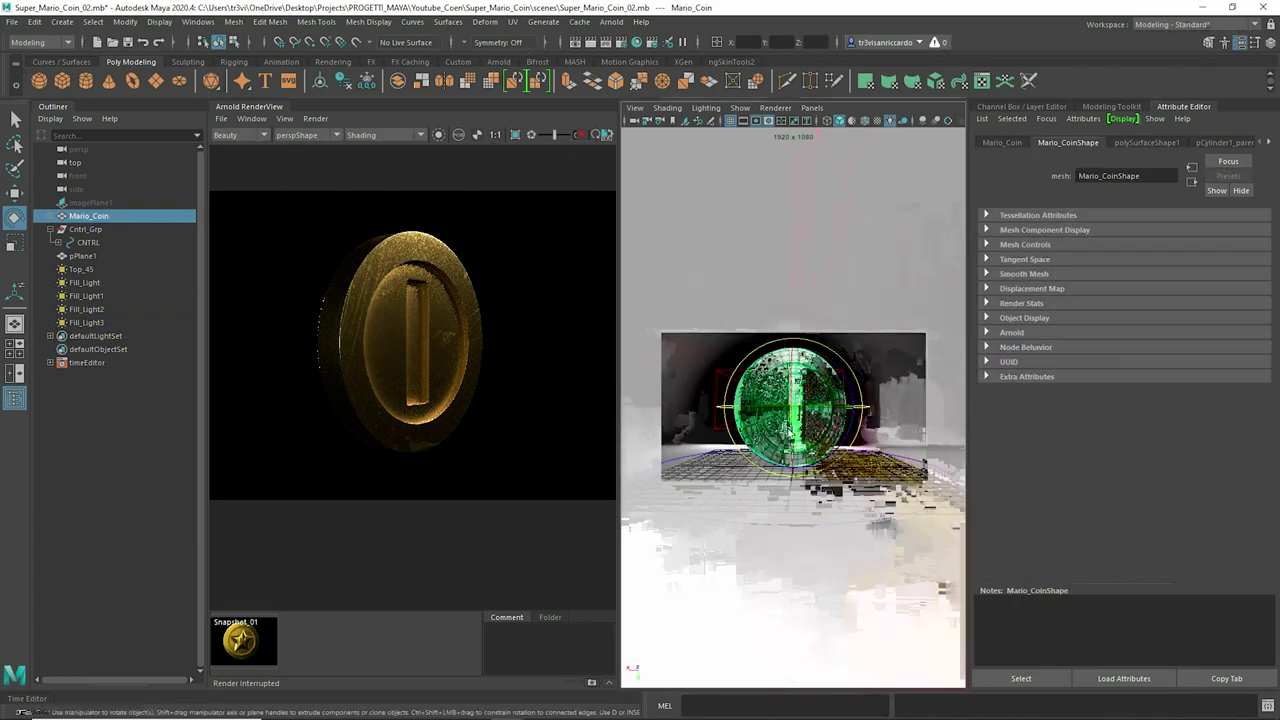
right_click(639, 129)
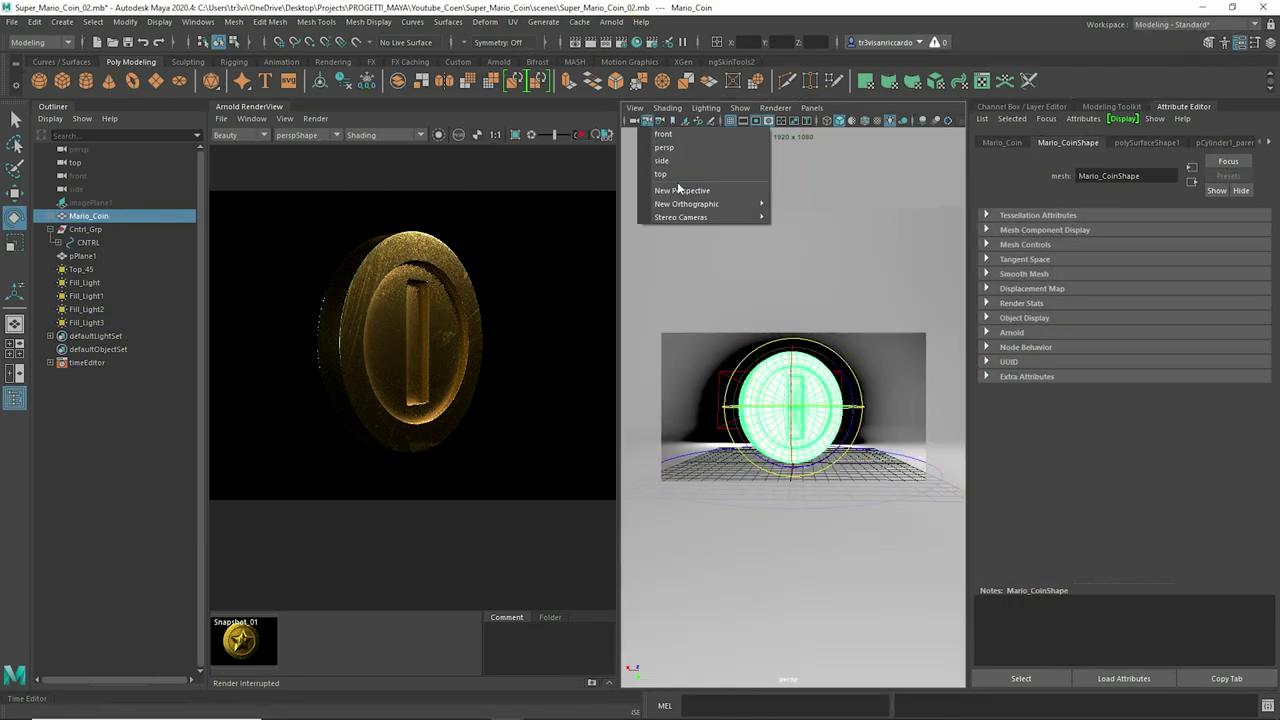
left_click(681, 190)
mouse_move(790, 400)
left_mouse_down("alt")
mouse_move(971, 356)
mouse_move(868, 391)
mouse_move(631, 276)
mouse_move(778, 301)
left_mouse_up("alt")
Step: Raise Fill_Light3's exposure to 13.940 and turn the coin with the Rotate_Crel control
left_click(875, 330)
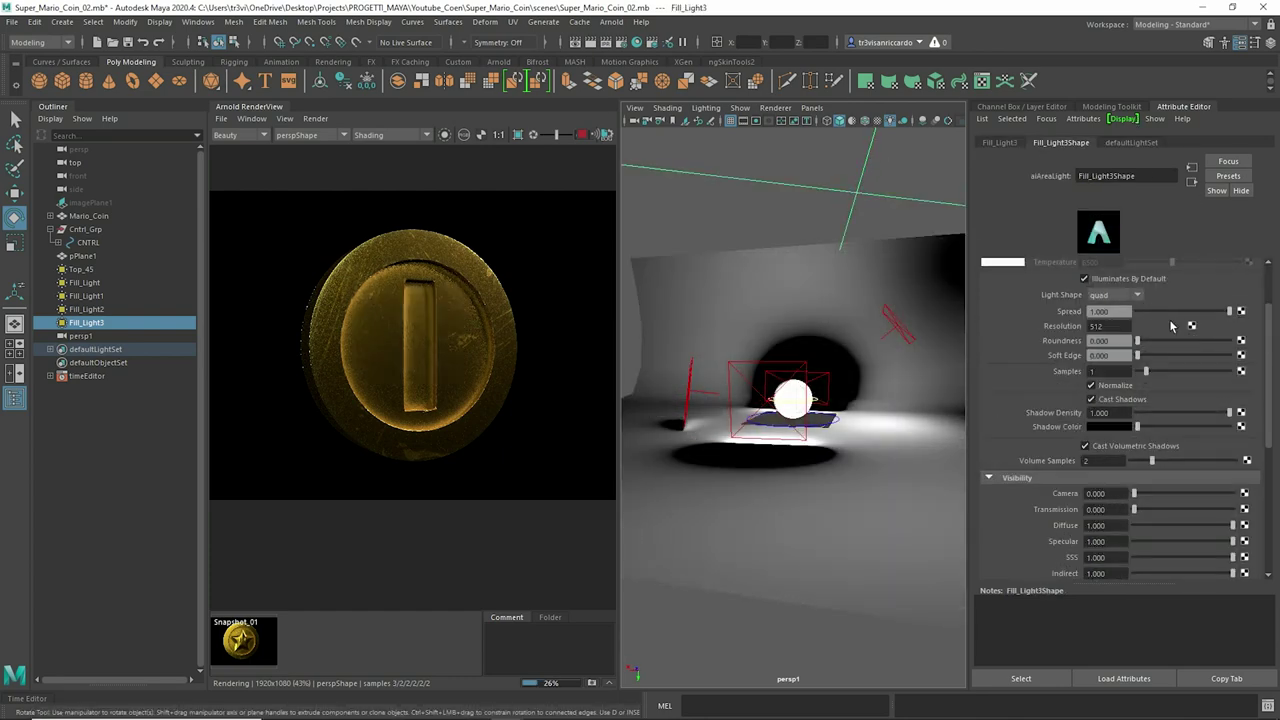
left_click(1233, 313)
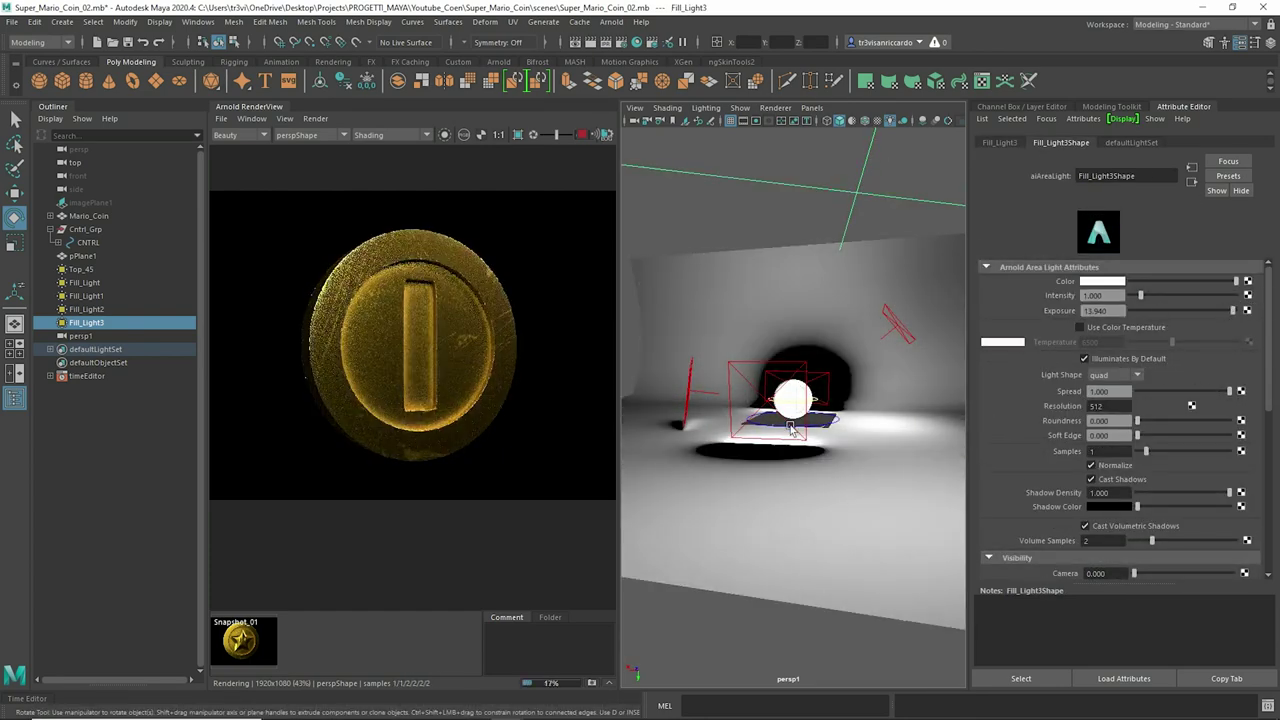
left_click(818, 441)
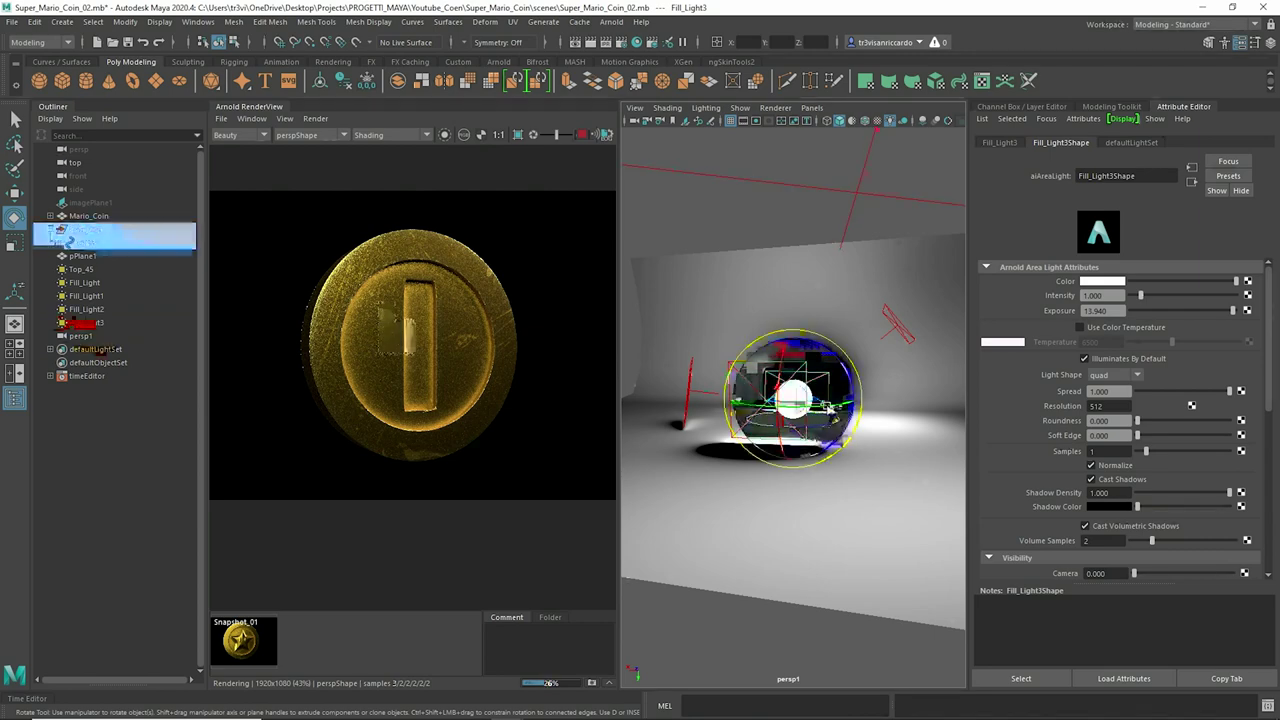
mouse_move(806, 410)
left_mouse_down()
mouse_move(790, 395)
mouse_move(722, 399)
mouse_move(682, 384)
left_mouse_up()
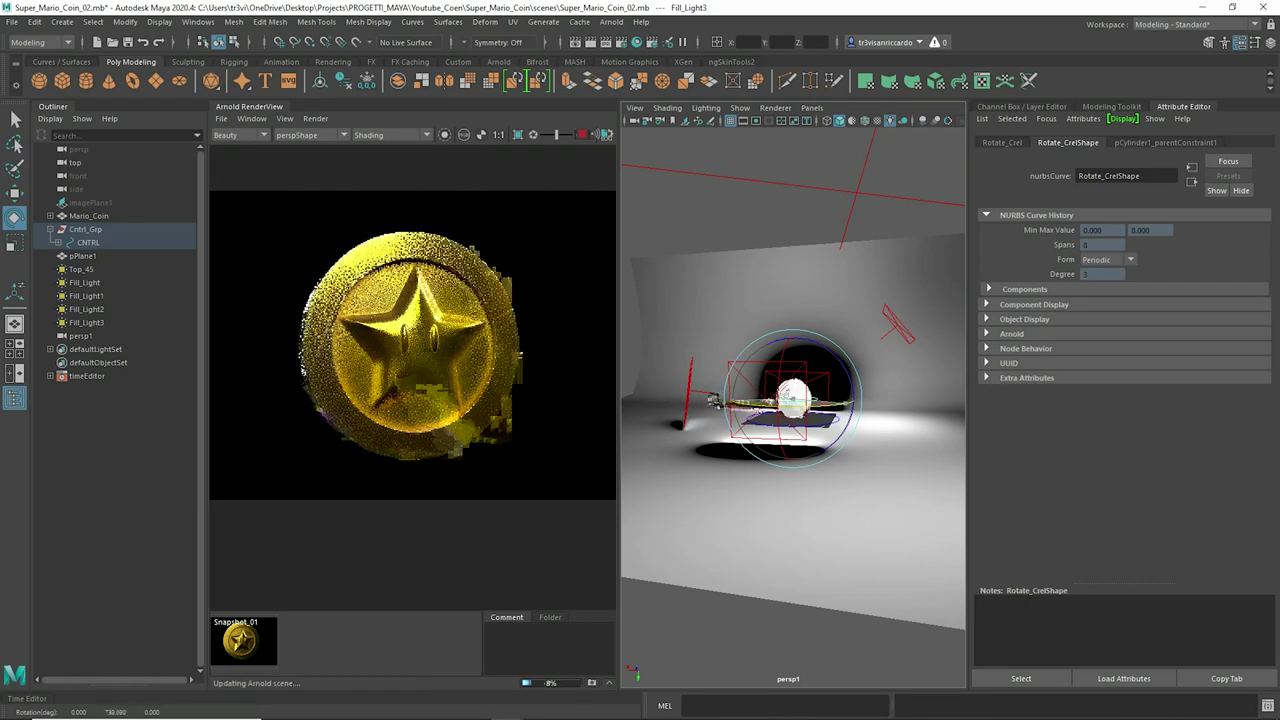
Step: Enable Fill_Light2's colour temperature at 6067 K, stop the render and select pPlane1
left_click(686, 385)
left_click_drag(1158, 343, 1163, 343)
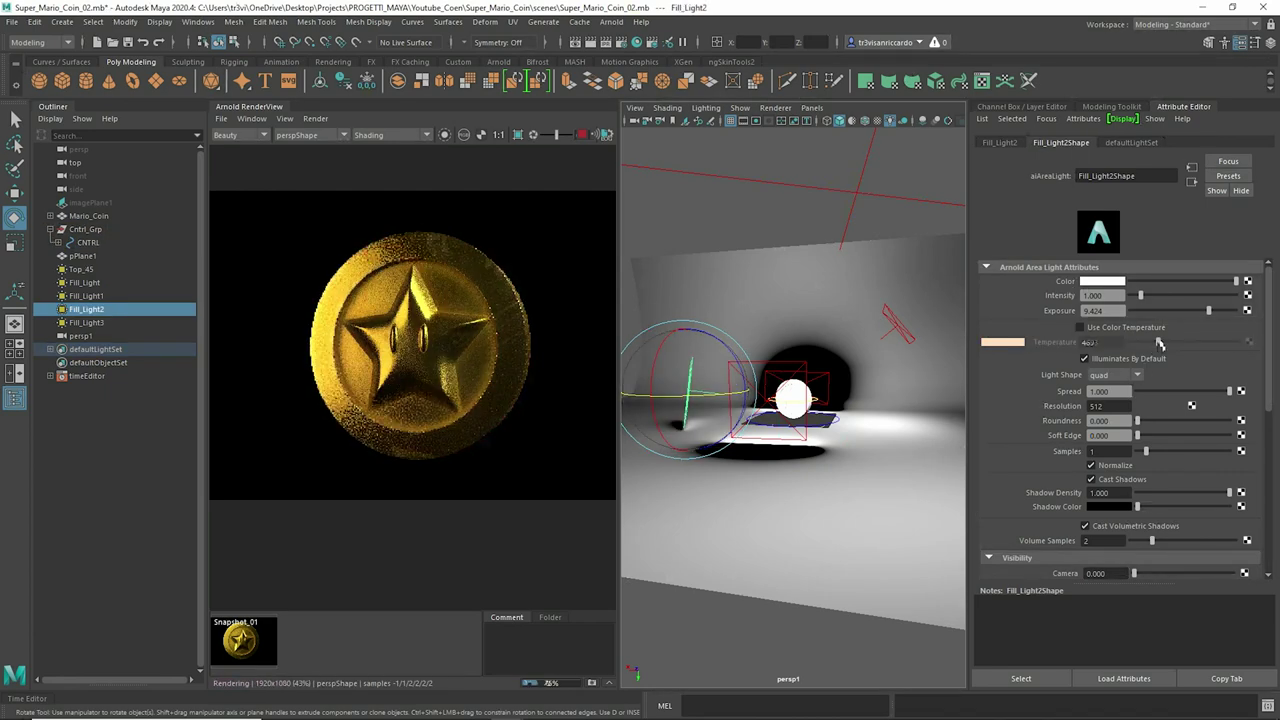
left_click(1124, 328)
left_click(1124, 328)
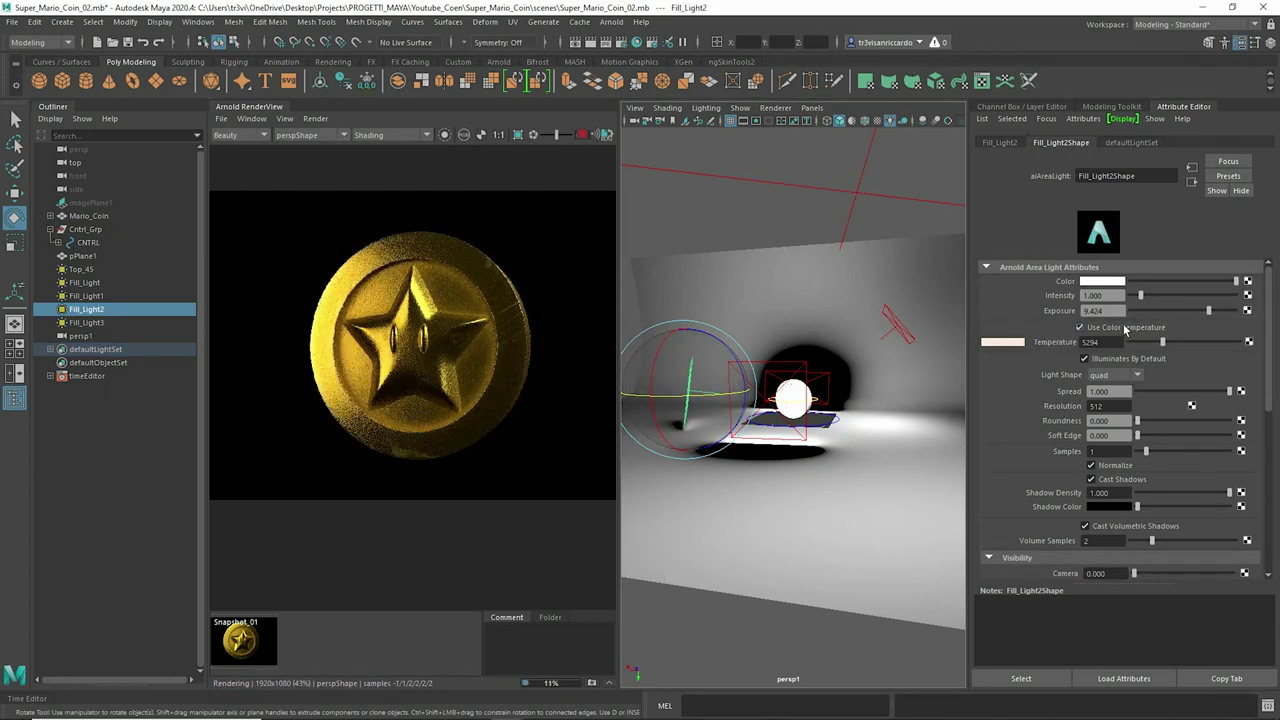
left_click_drag(1163, 343, 1170, 344)
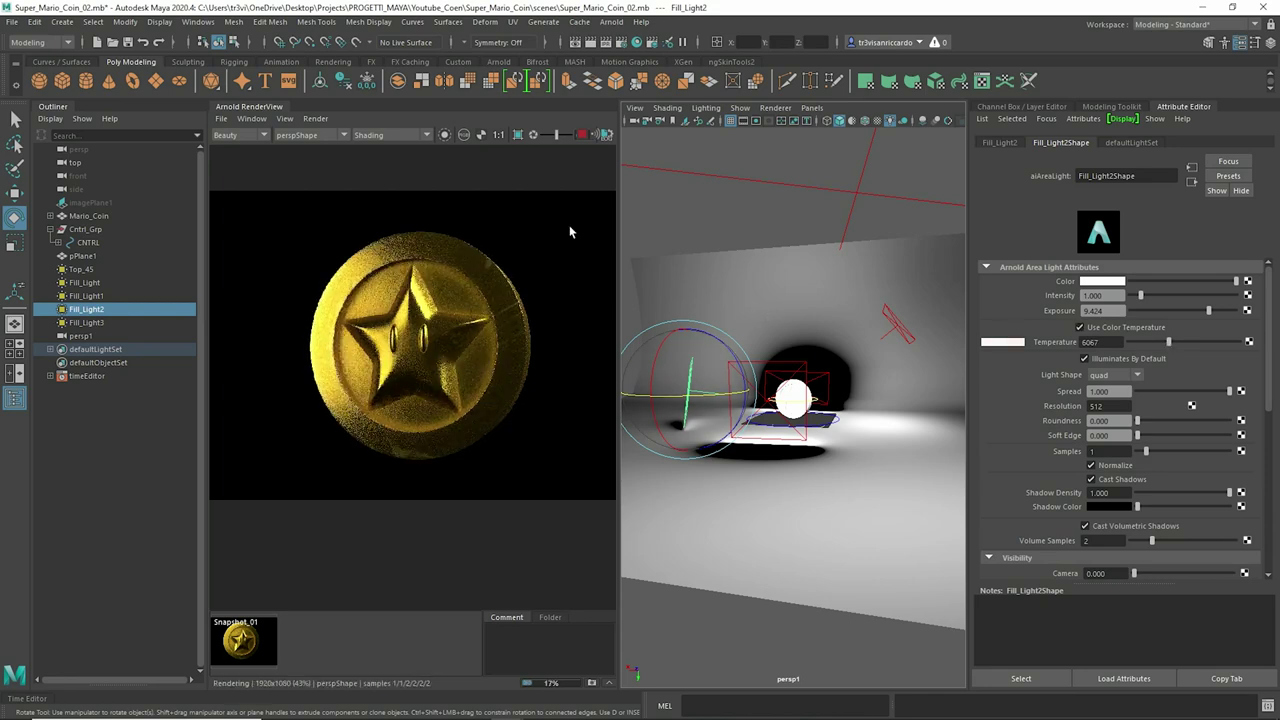
left_click(580, 135)
left_click(543, 486)
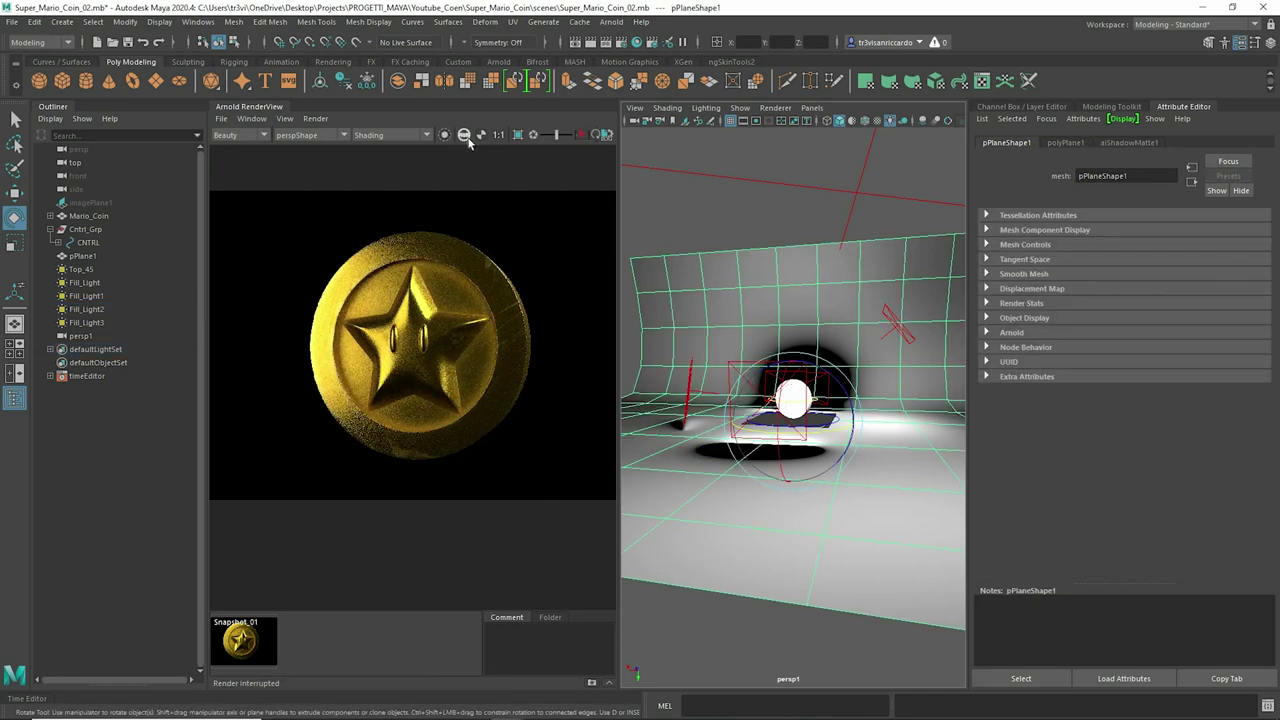
Step: Check the render's alpha channel and inspect pPlane1's shadow matte material
left_click(482, 136)
left_click(482, 137)
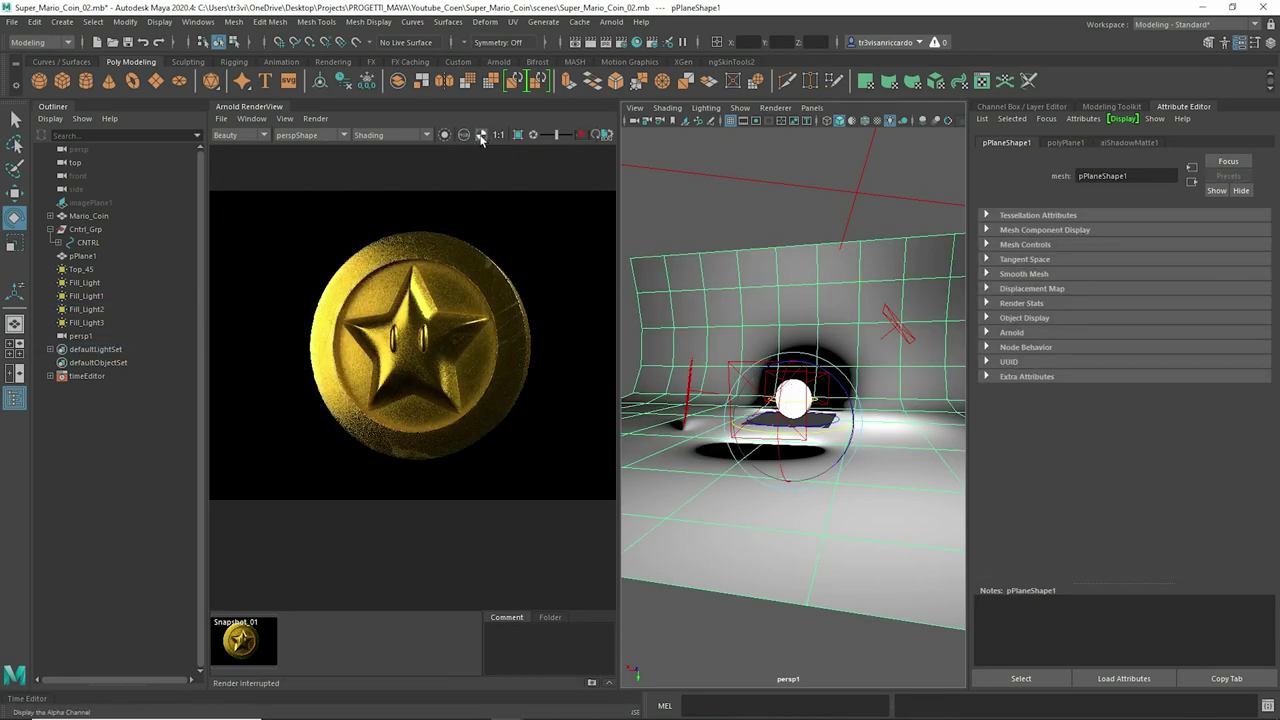
left_click(1172, 143)
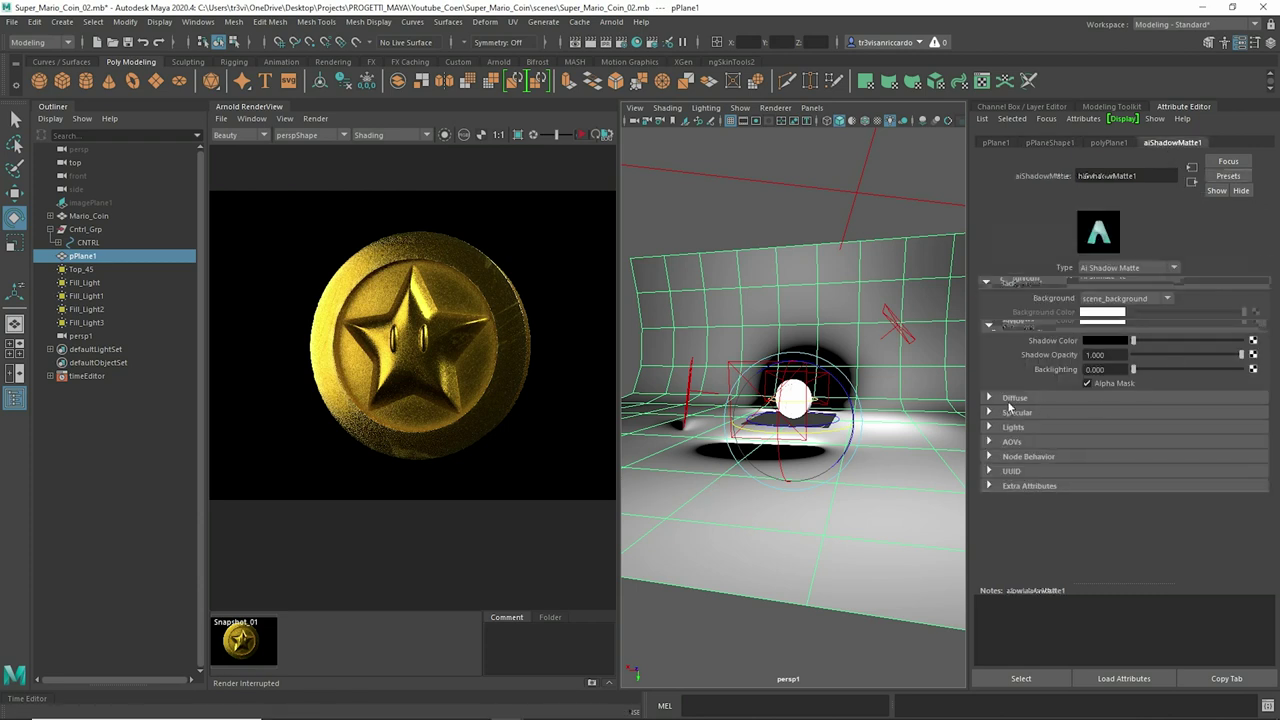
Step: Duplicate the floor as pPlane2, assign it lambert1, and bring up material choices again
key("ctrl+d")
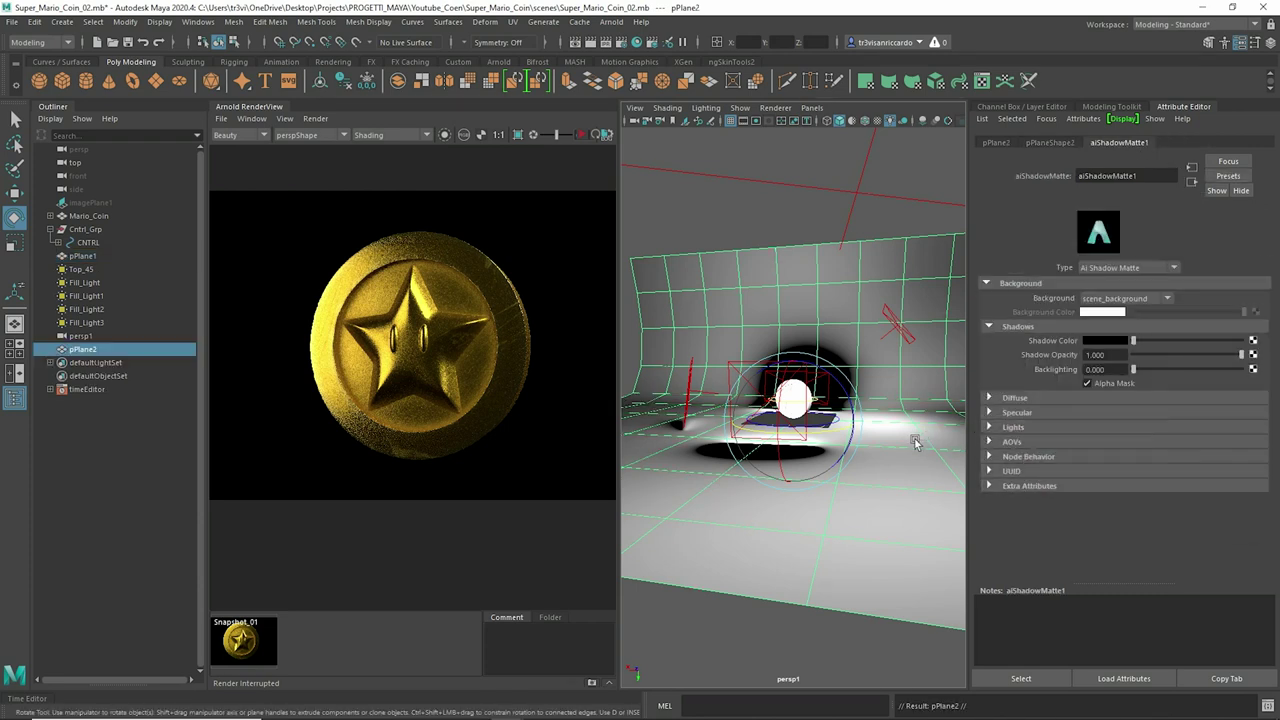
mouse_move(779, 214)
right_mouse_down()
mouse_move(818, 567)
mouse_move(857, 597)
right_mouse_up()
left_click(812, 288)
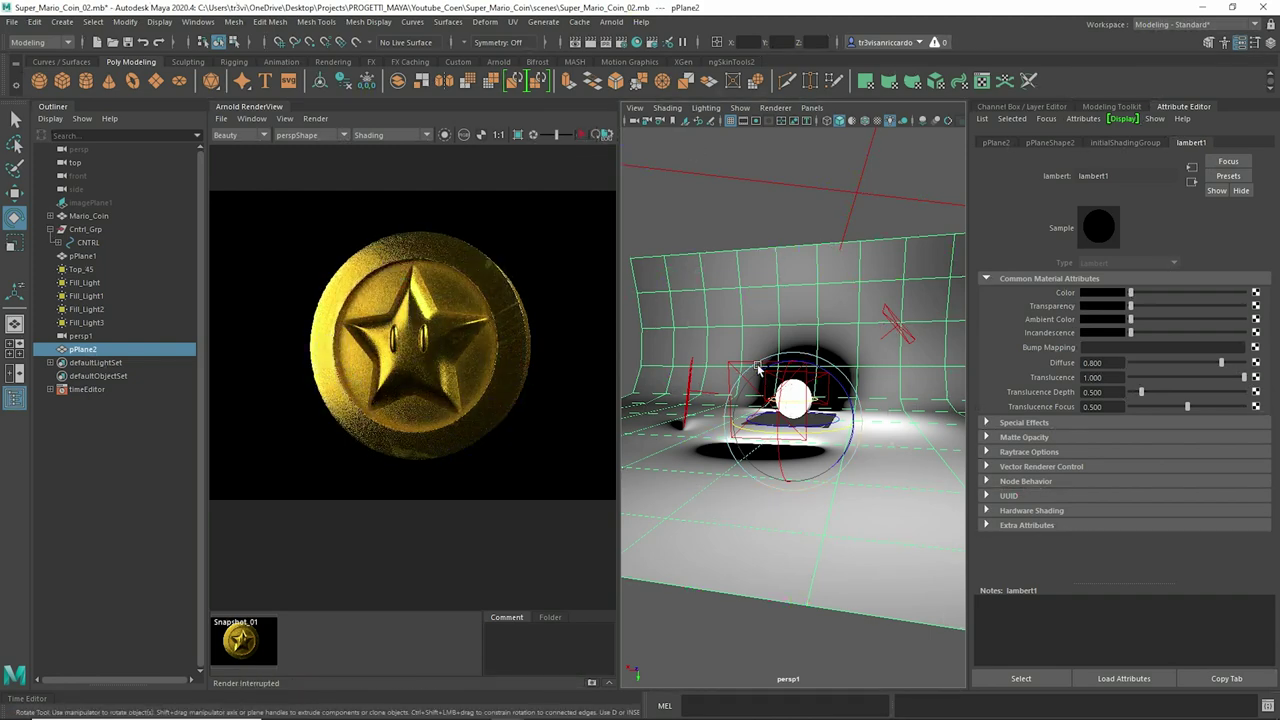
mouse_move(690, 204)
right_mouse_down()
mouse_move(706, 560)
mouse_move(685, 529)
right_mouse_up()
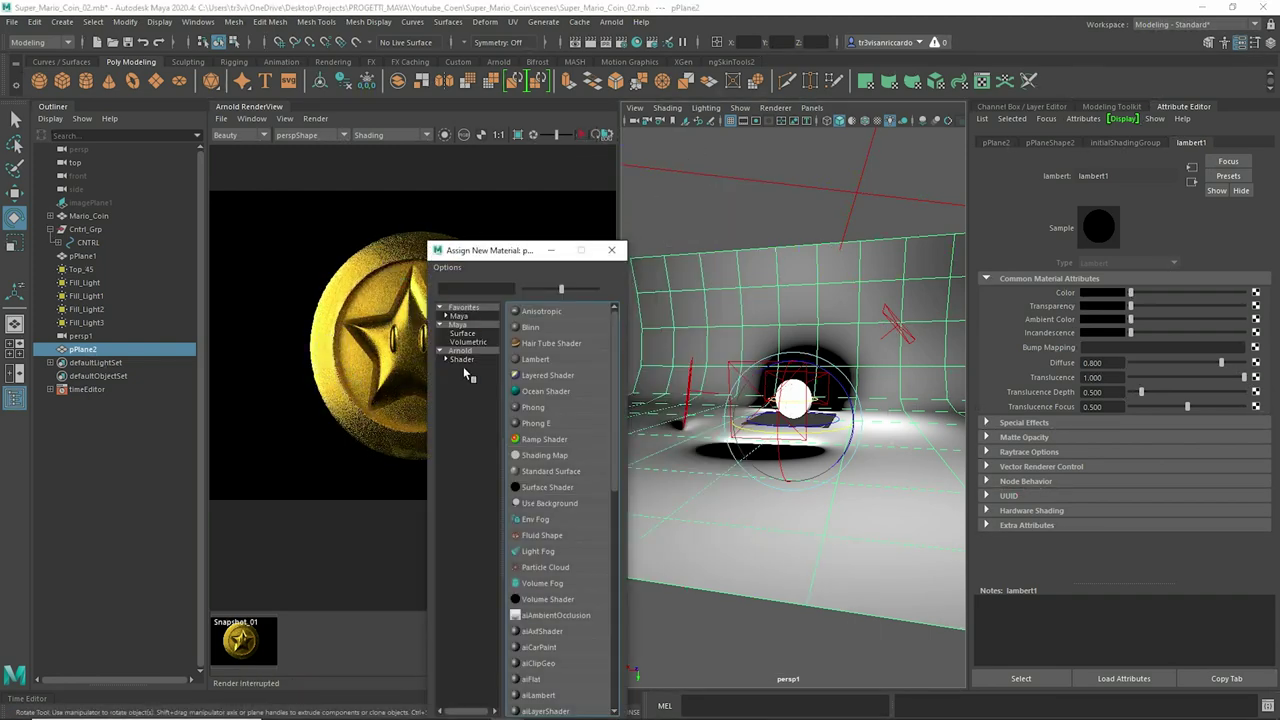
Step: Assign pPlane2 a new aiStandardSurface and set its base weight to 0
left_click(577, 532)
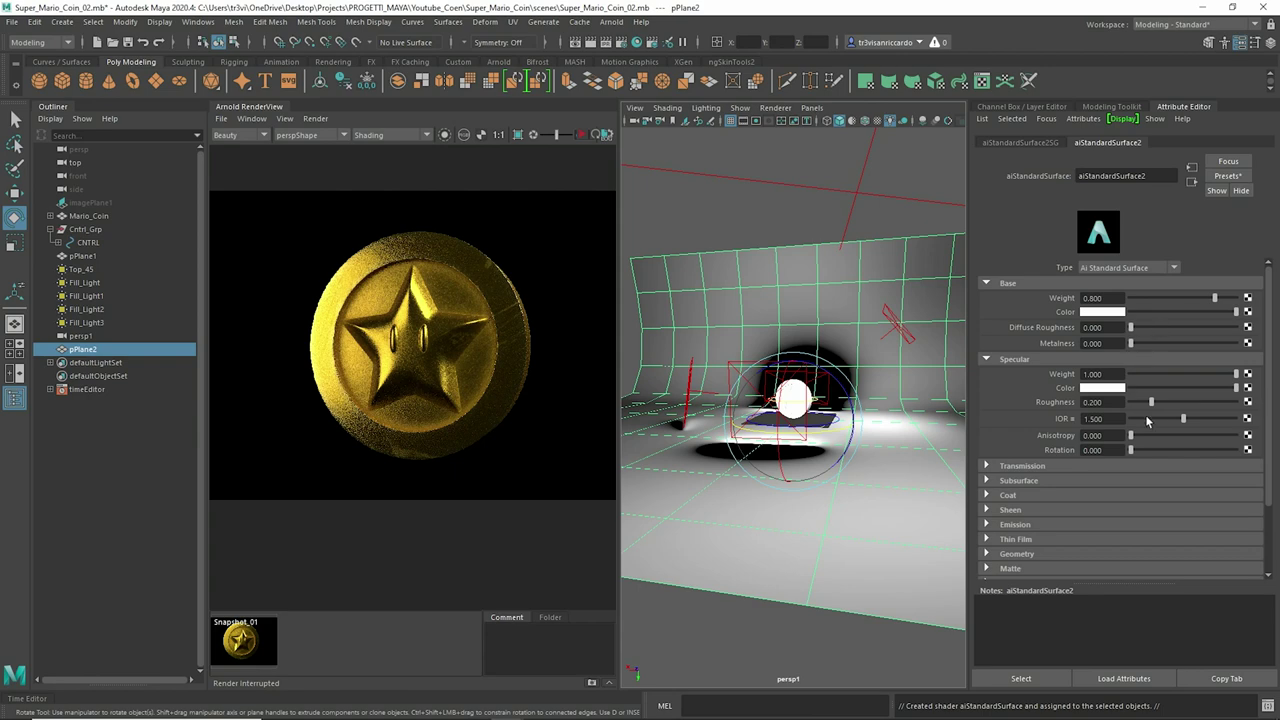
left_click(579, 136)
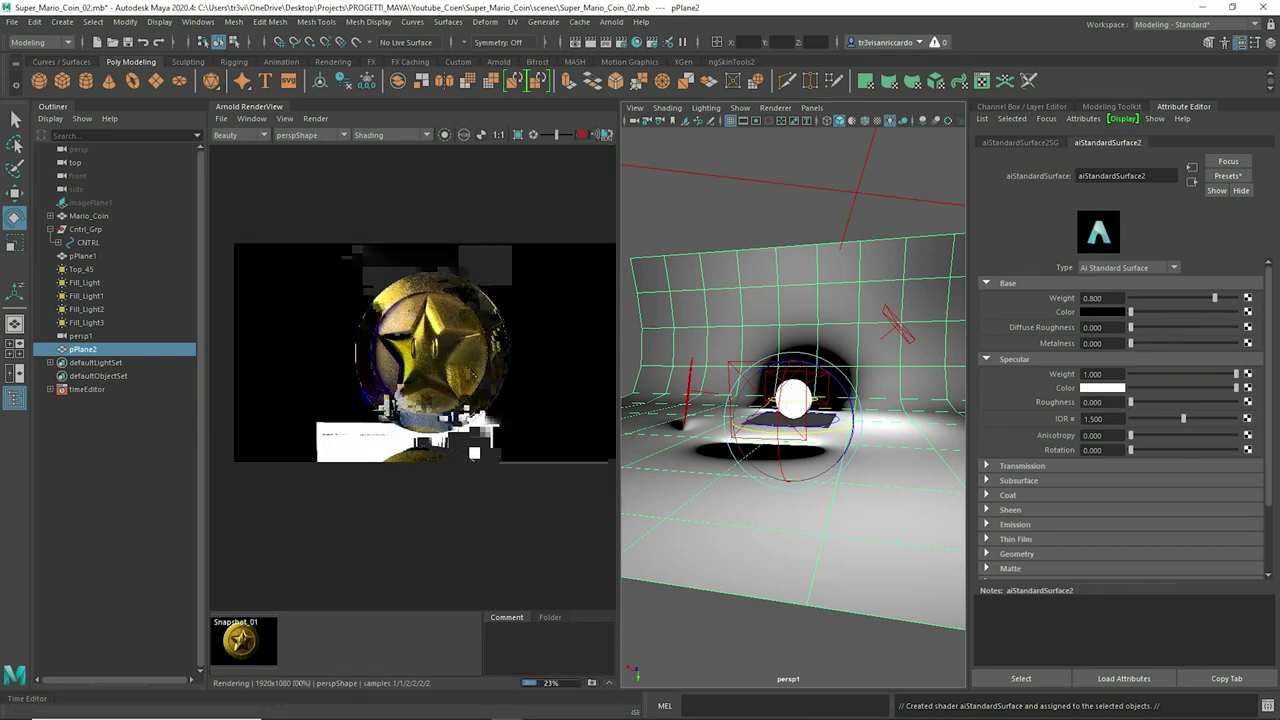
left_click_drag(636, 358, 651, 358)
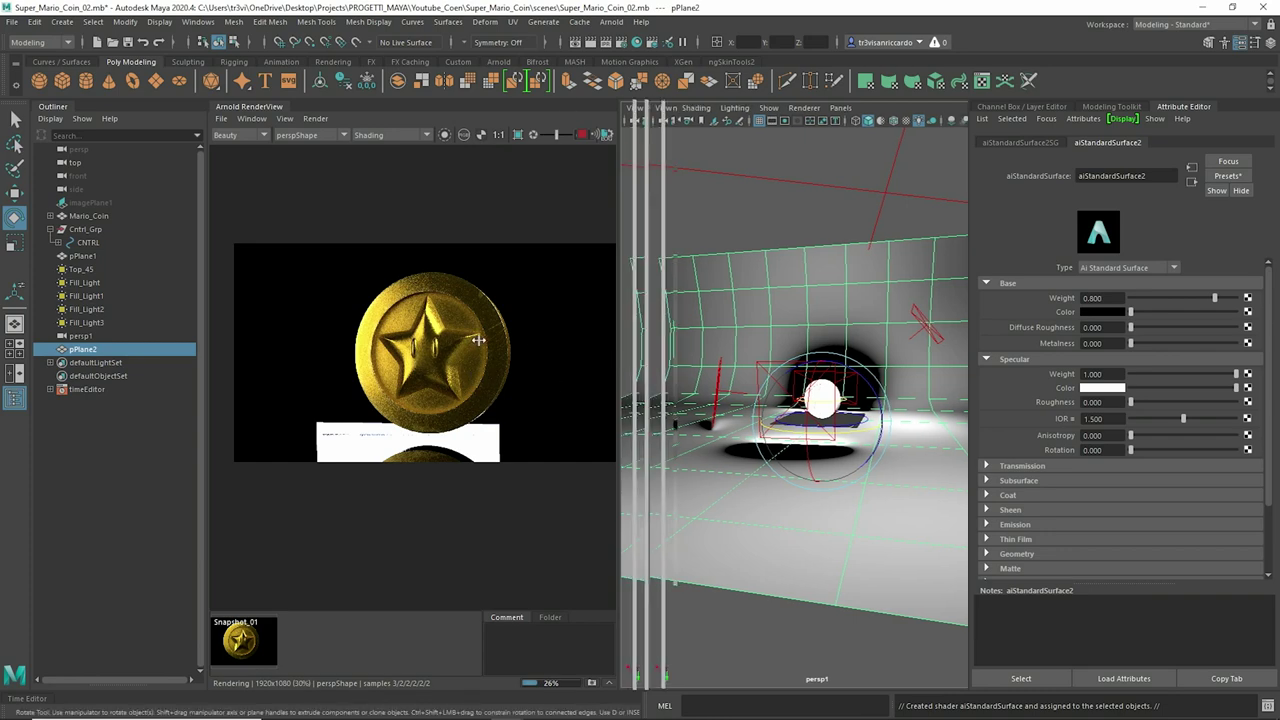
scroll(490, 345, "up", 2)
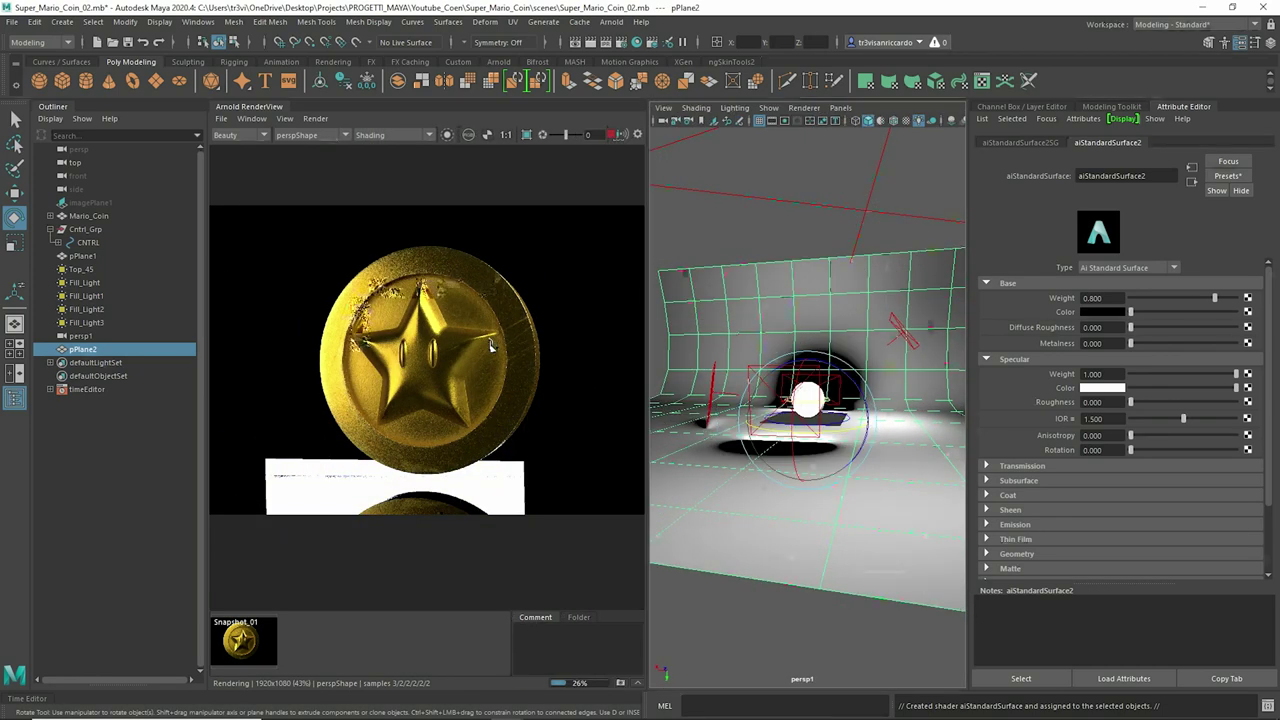
left_click_drag(1215, 298, 1121, 298)
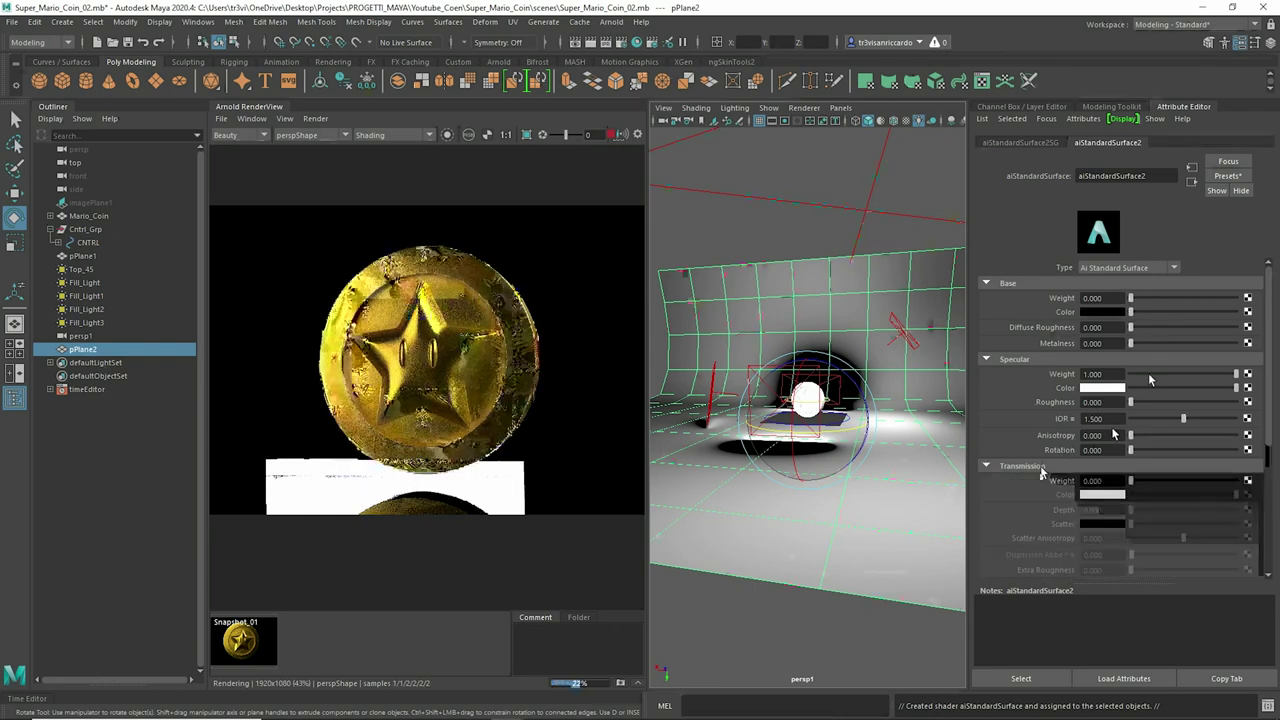
Step: Set the floor material's transmission weight to 1 and specular roughness to 0.769, then stop the render
left_click(987, 358)
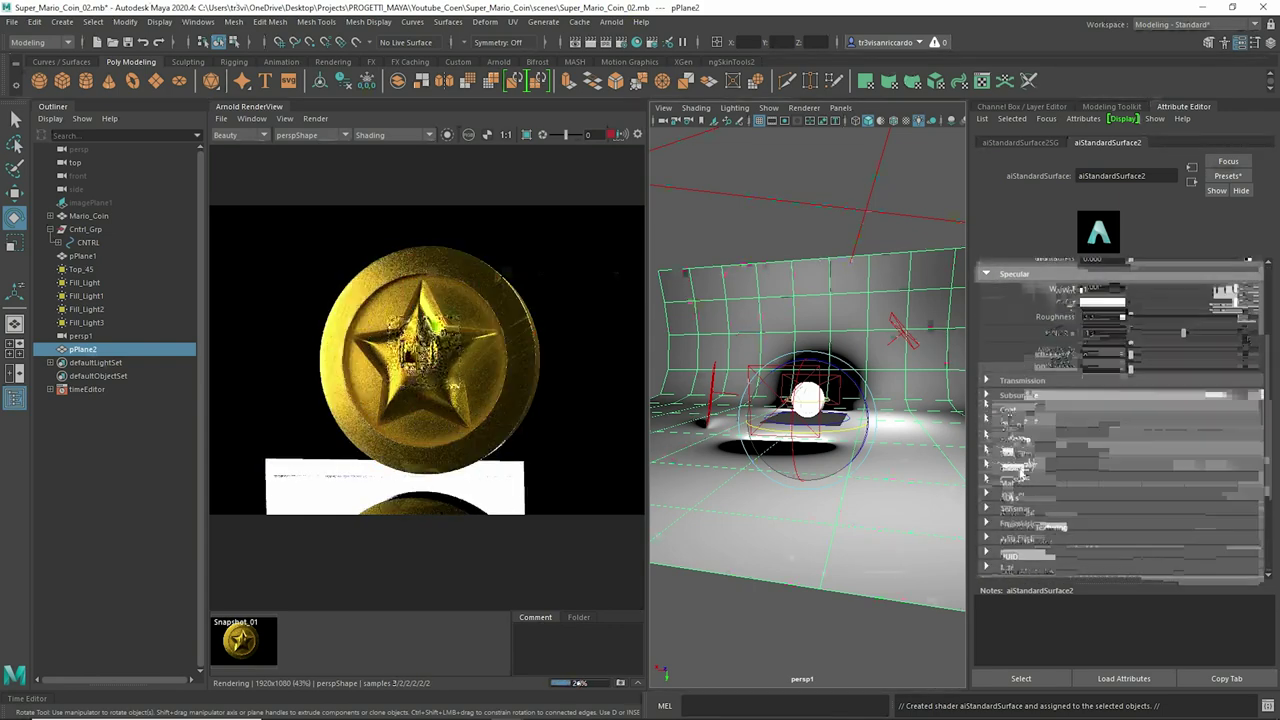
left_click(1019, 141)
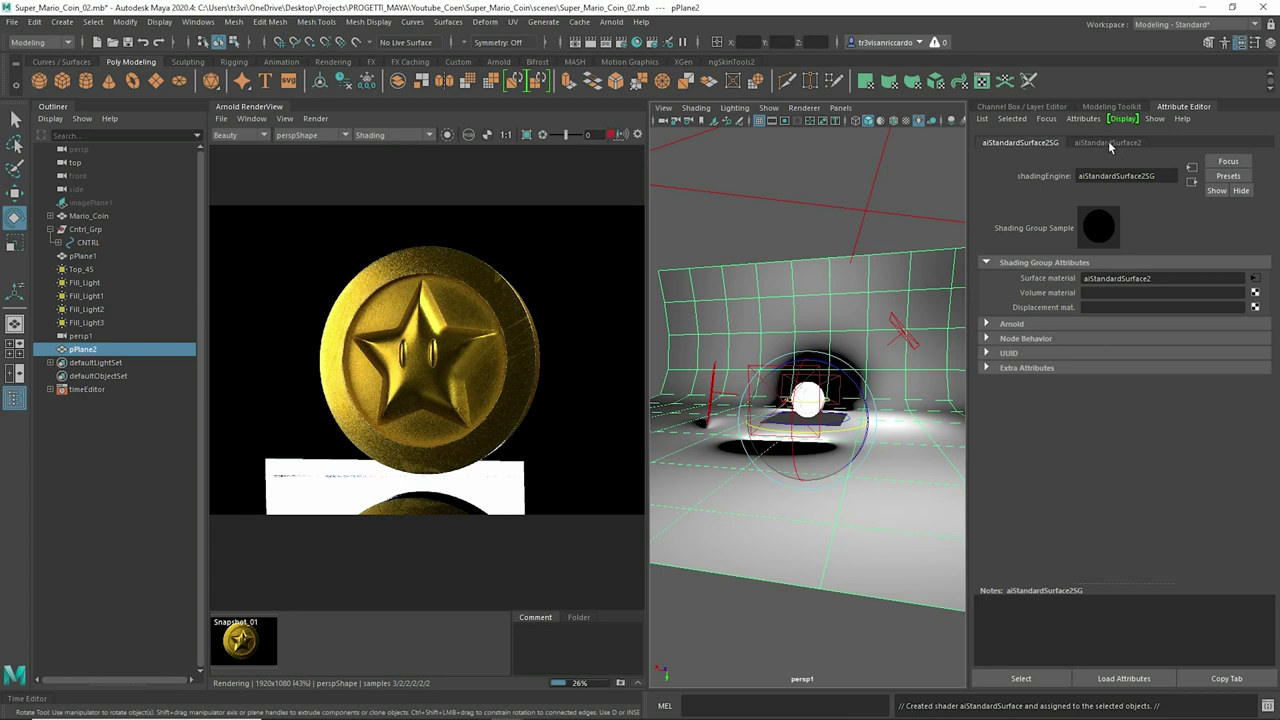
left_click(1047, 323)
left_click(1107, 142)
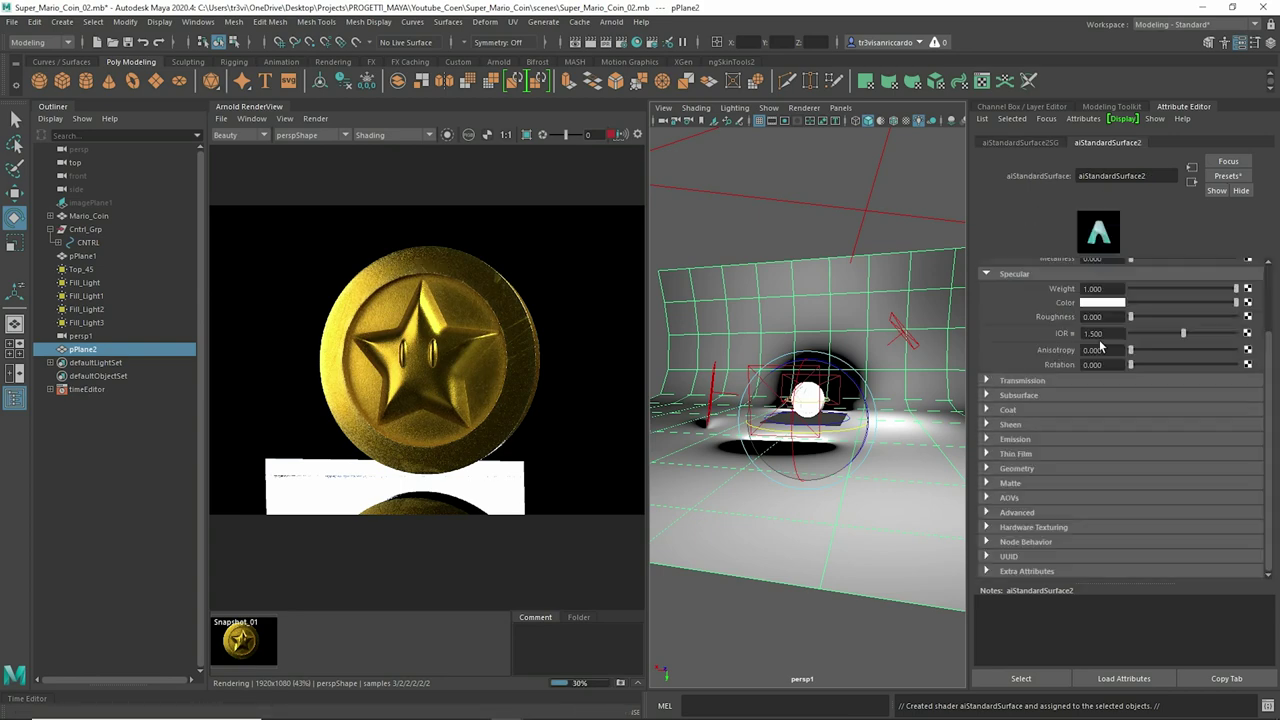
left_click(1013, 396)
left_click(1010, 381)
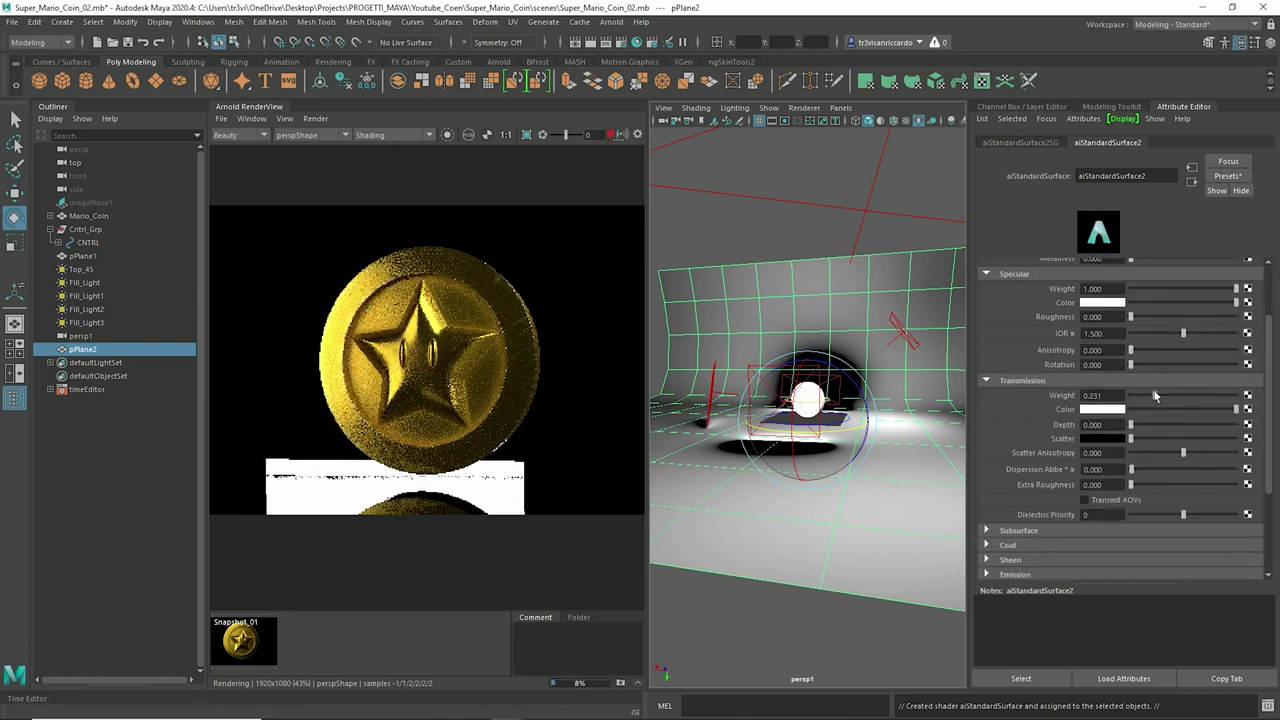
scroll(1143, 382, "up", 2)
left_click_drag(1131, 402, 1211, 403)
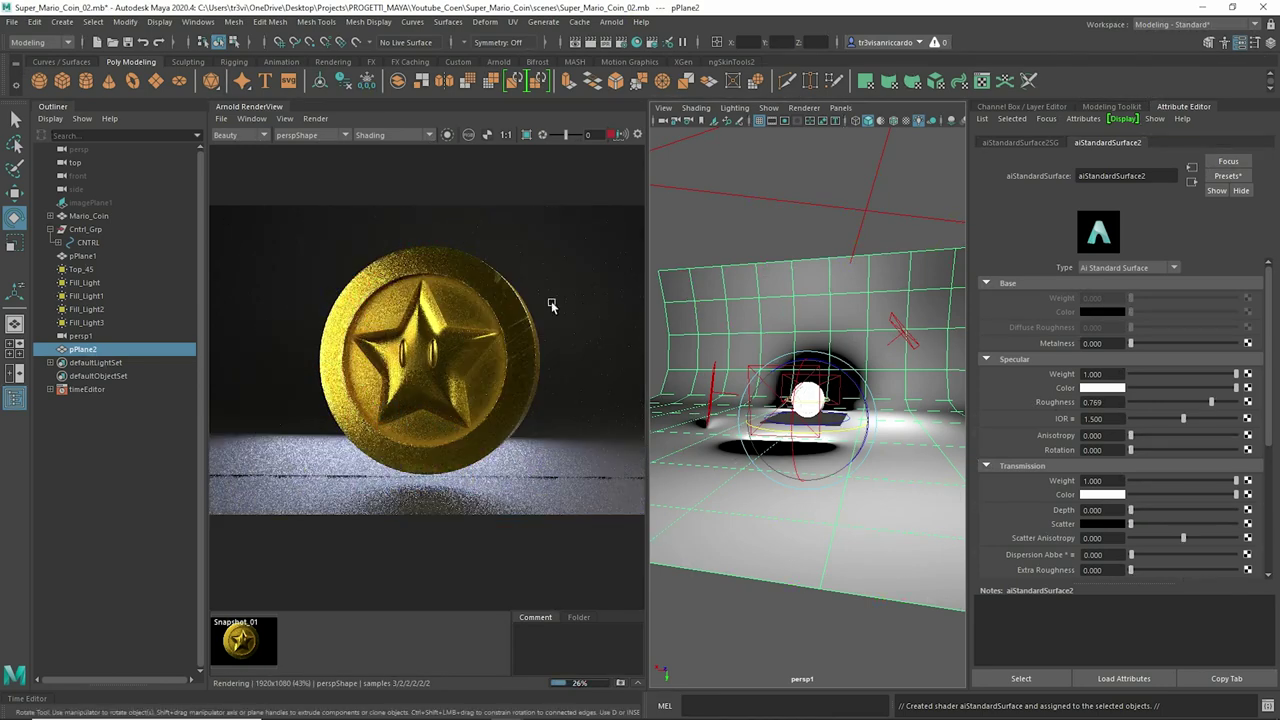
key("Escape")
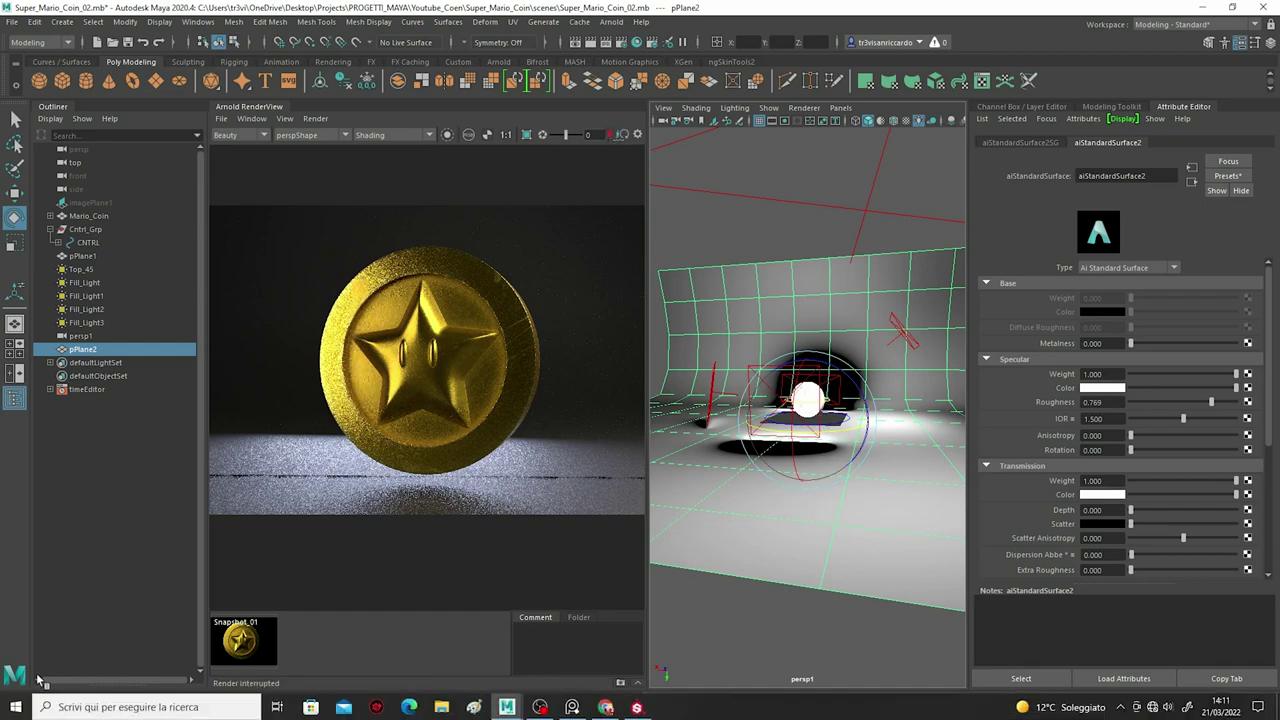
left_click(30, 698)
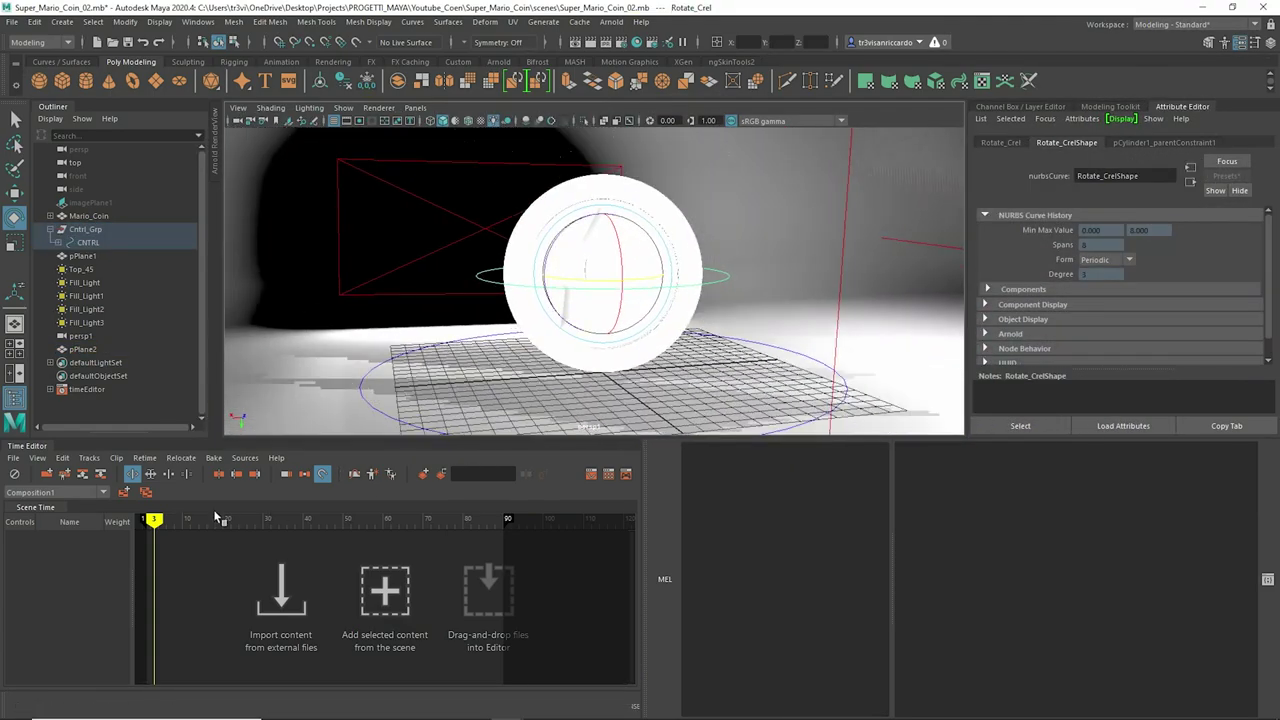
Step: Switch to default lighting and play back the coin's spin, scrubbing to frame 90
left_click(493, 121)
key("alt+v")
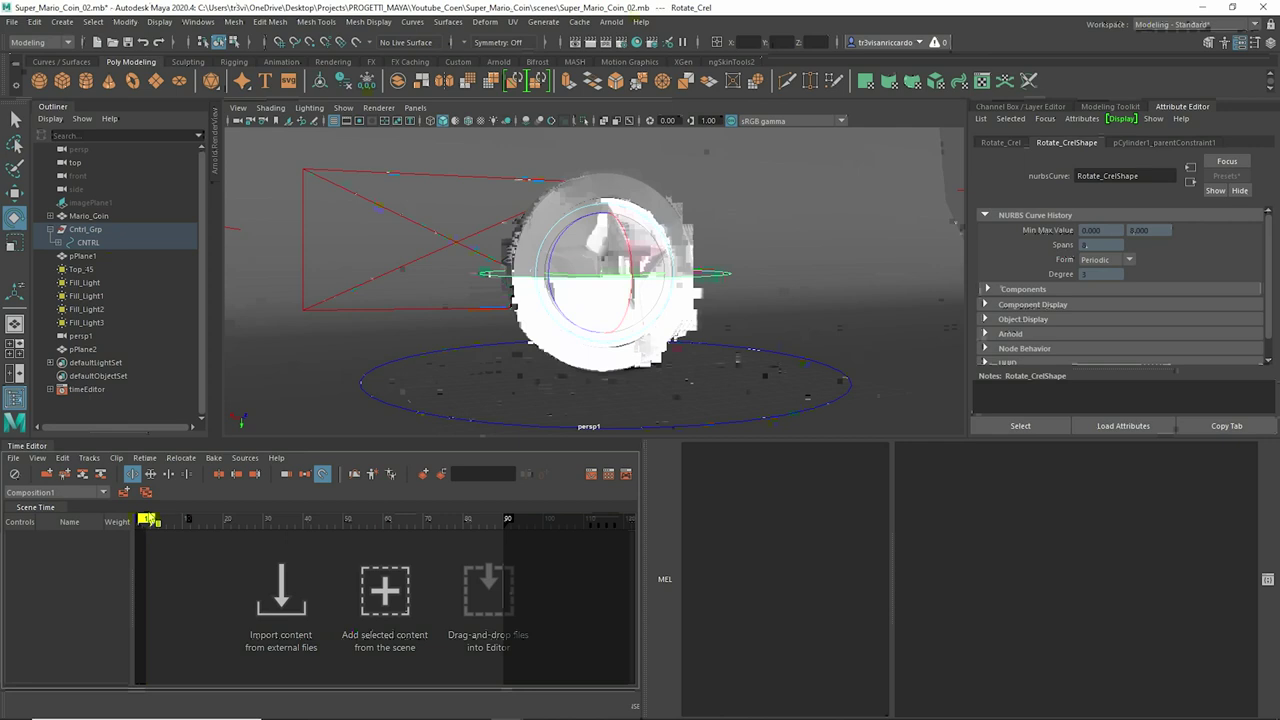
key("w")
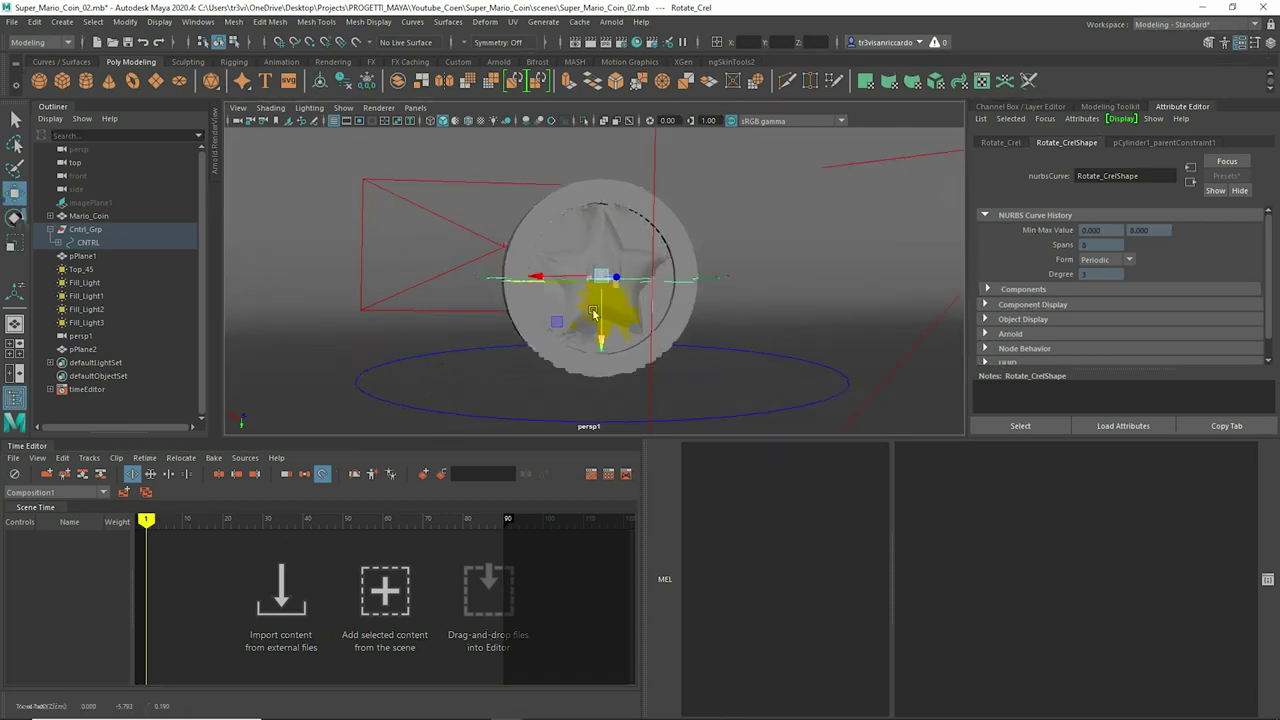
key("alt+v")
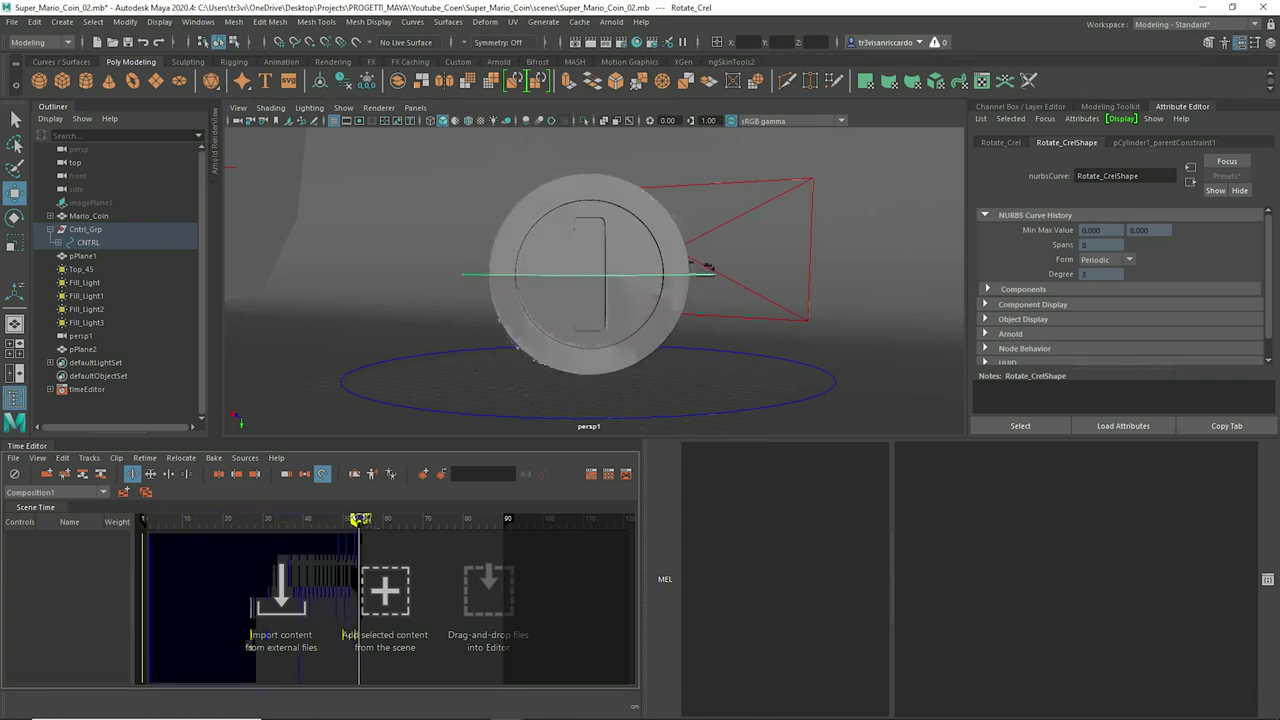
key("Escape")
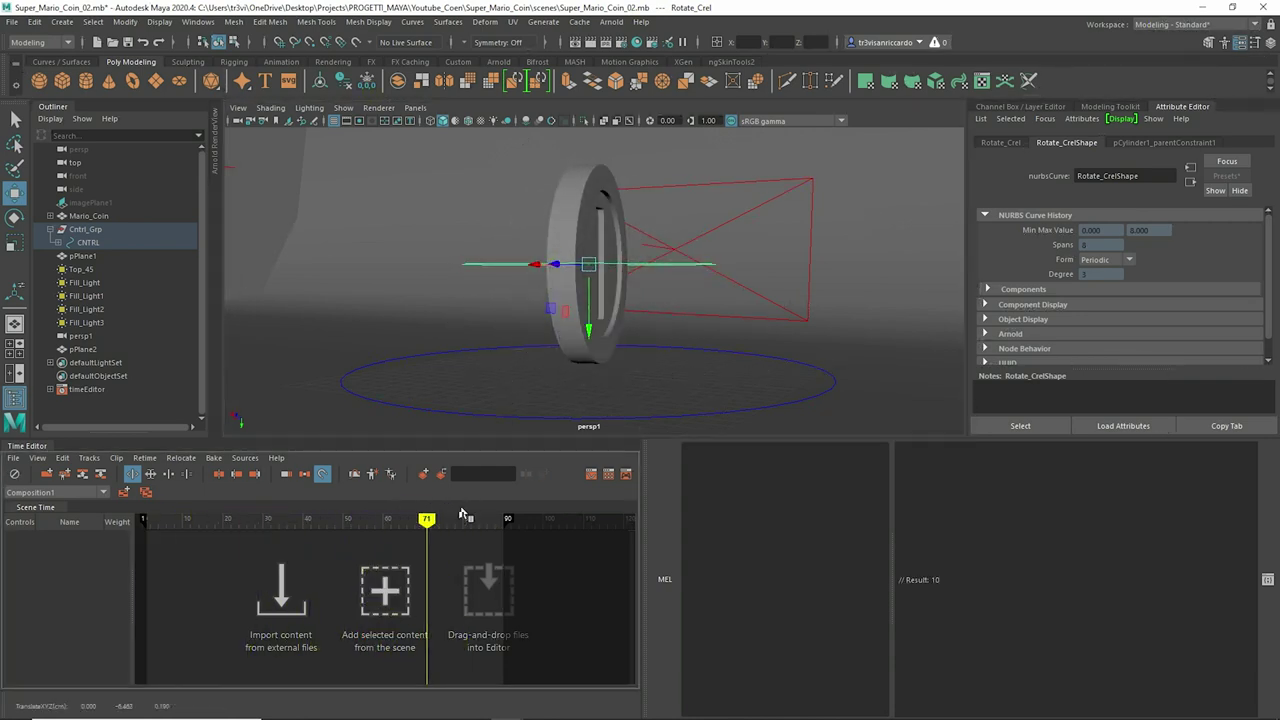
left_click_drag(455, 519, 503, 519)
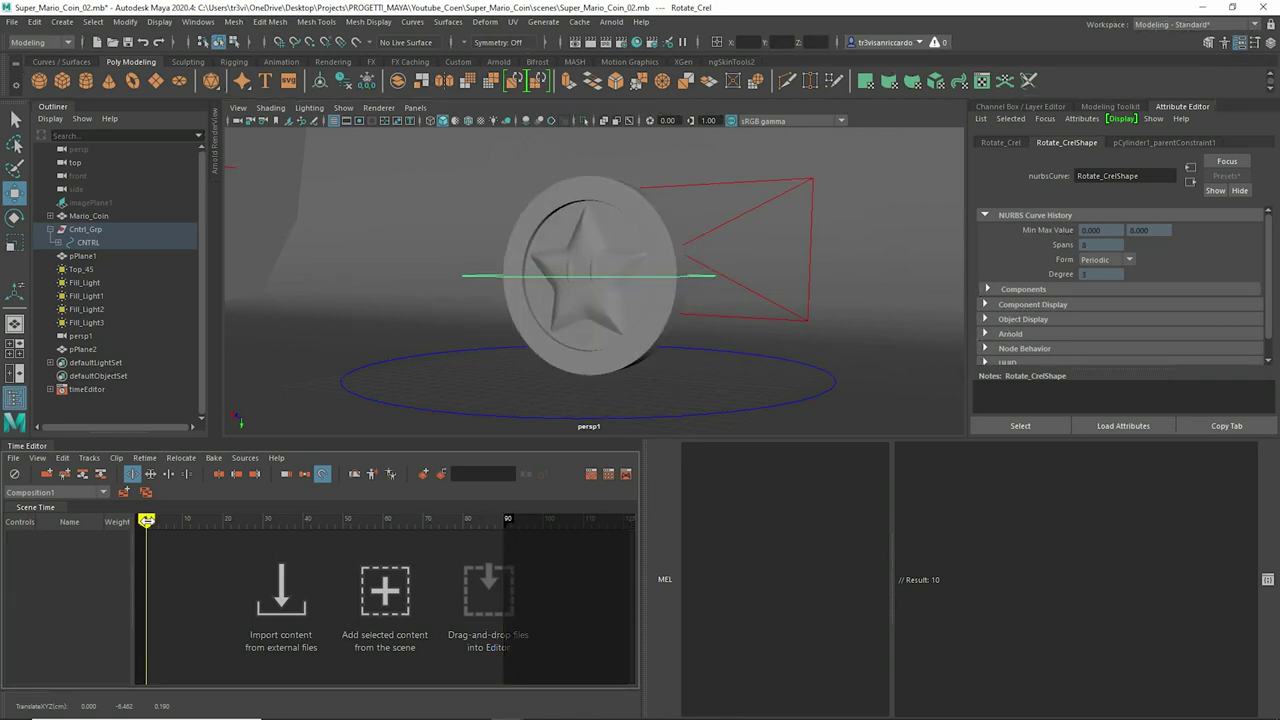
Step: Key the coin's Translate Y at -0.118 on frame 90, replay it, and maximize the viewport
left_click(1055, 107)
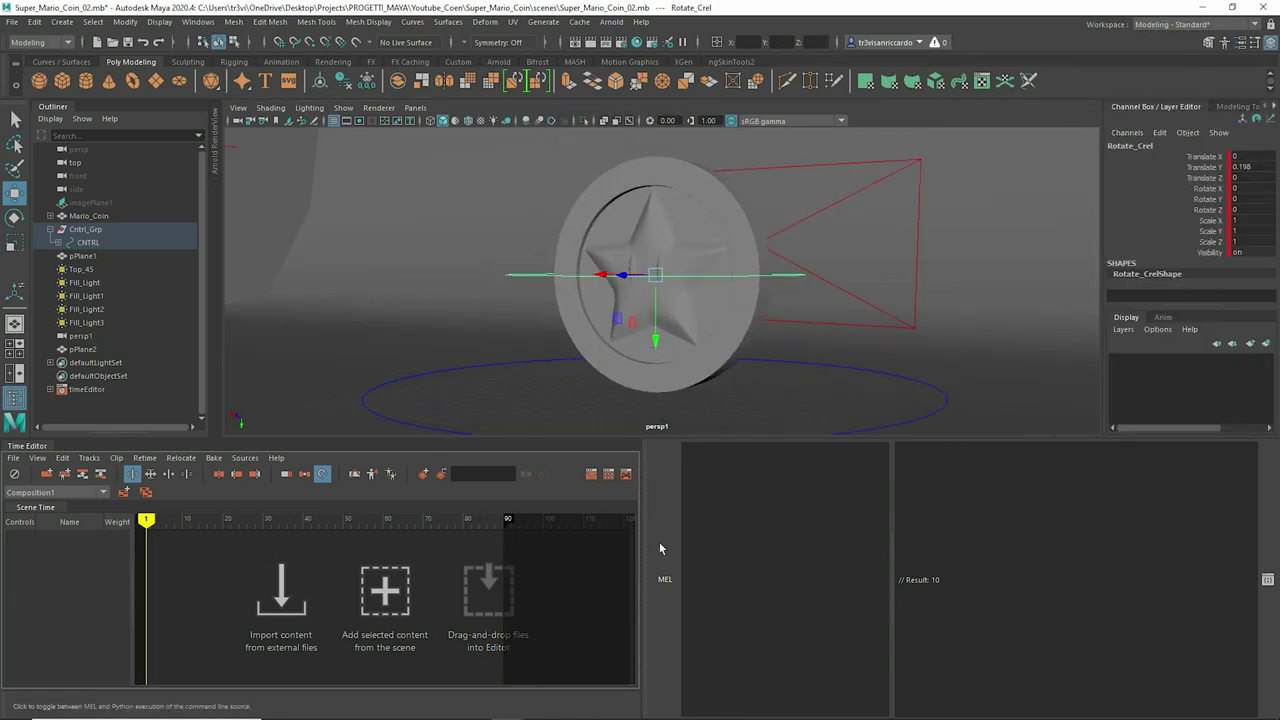
left_click_drag(145, 519, 503, 519)
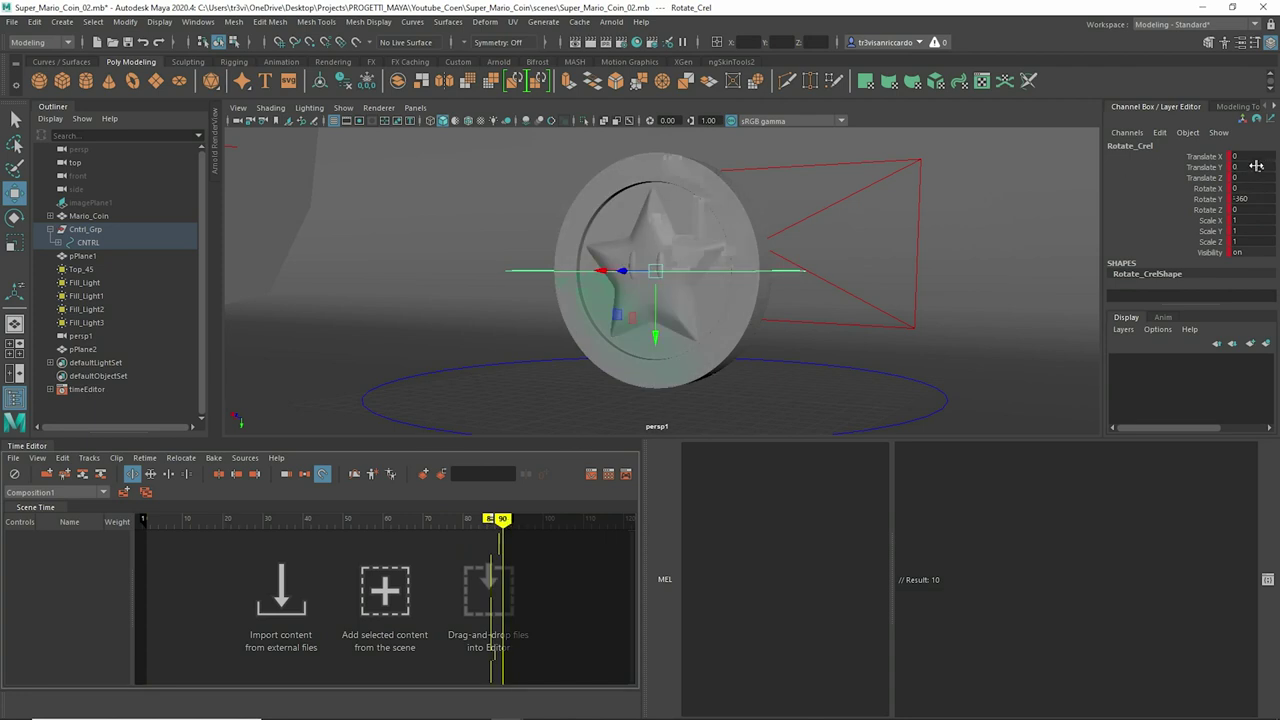
type("-0.18")
key("Return")
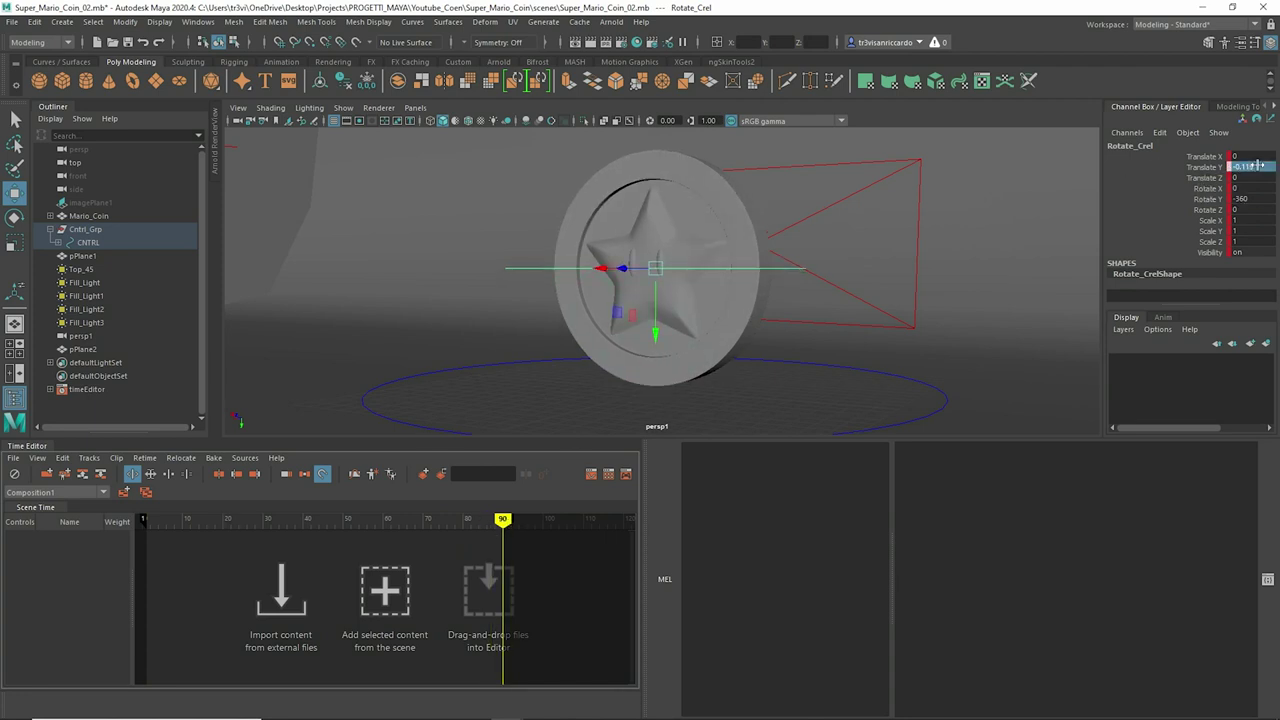
key("alt+v")
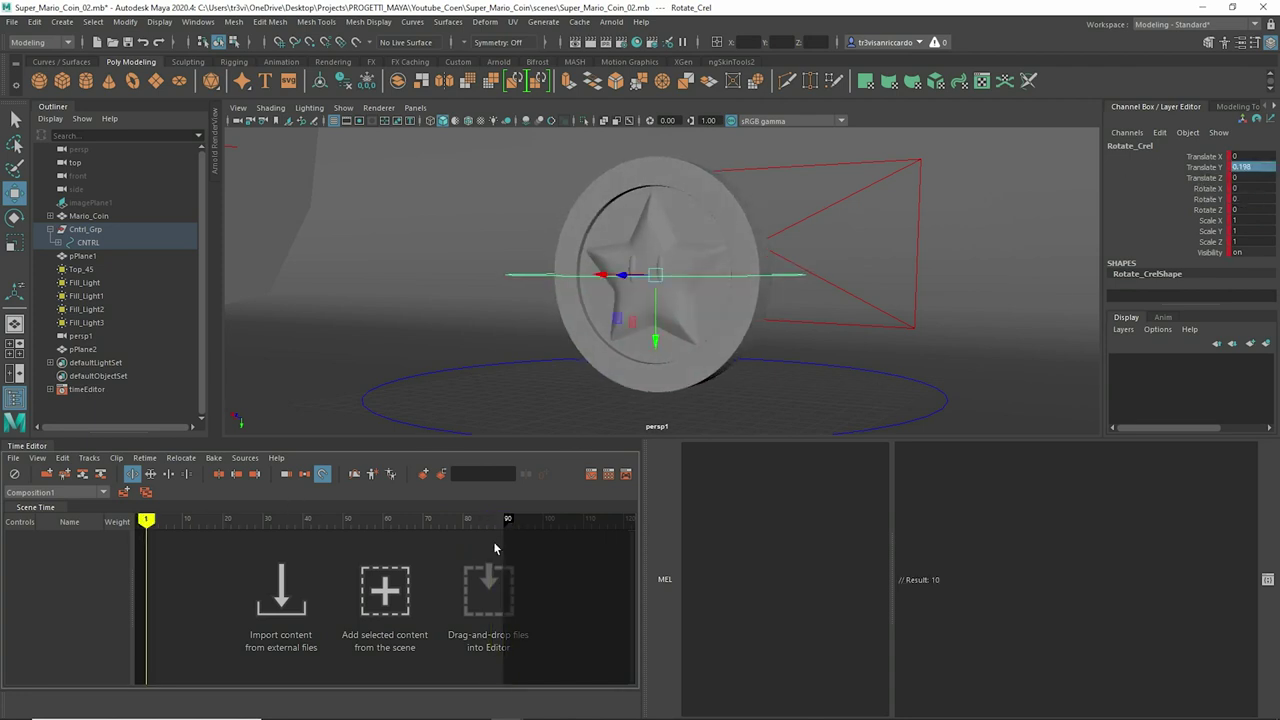
left_click(503, 519)
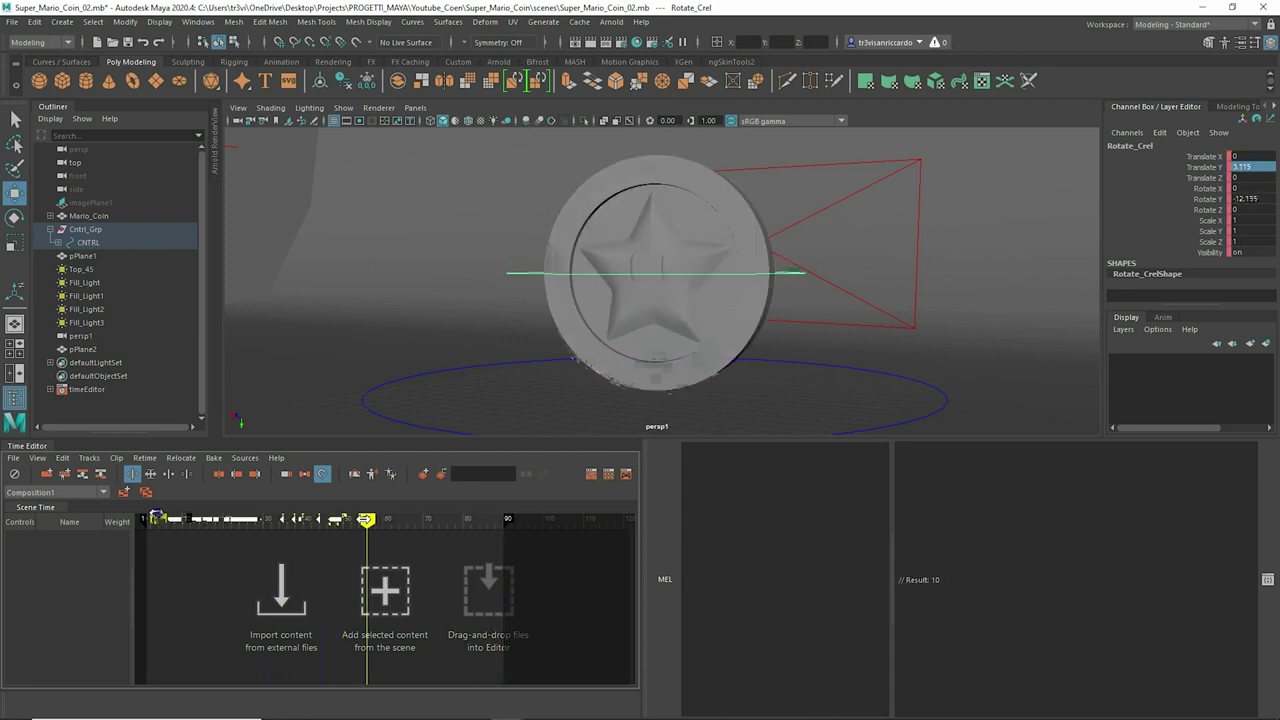
key("space")
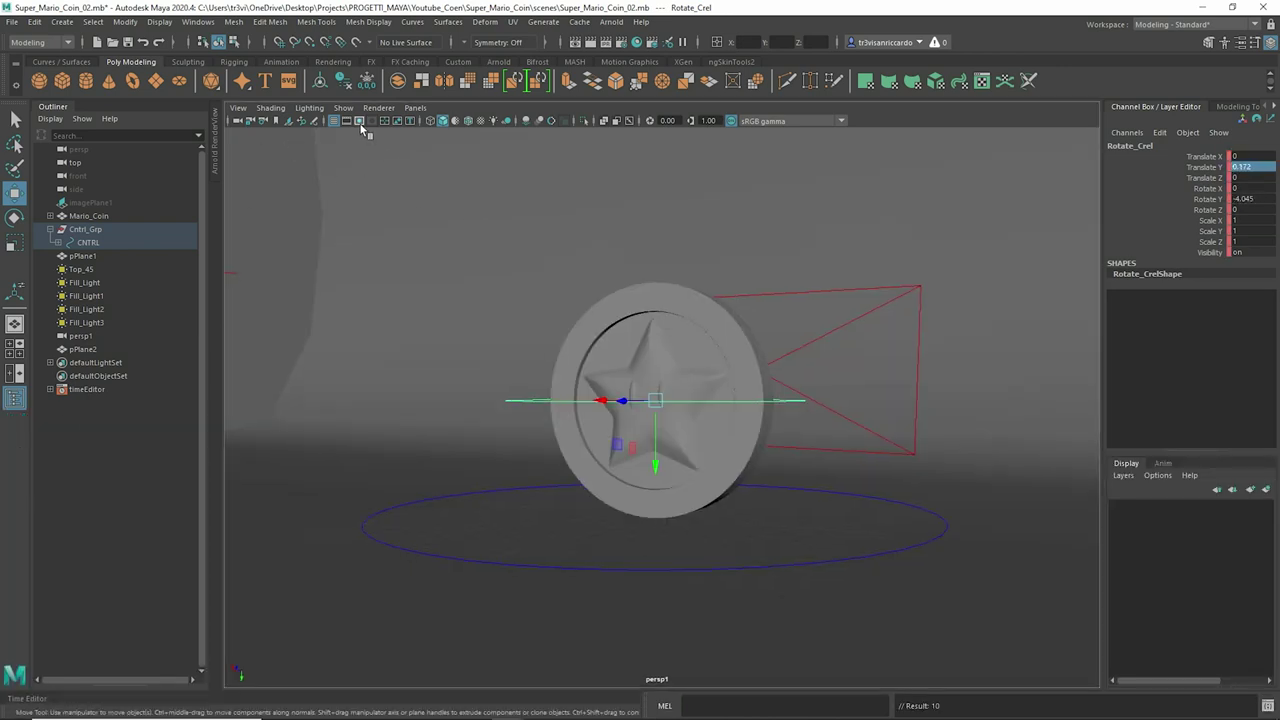
Step: Show the 1920x1080 resolution gate, look through persp, and 2D-zoom in on the coin
left_click(371, 120)
left_click(241, 121)
left_click(269, 146)
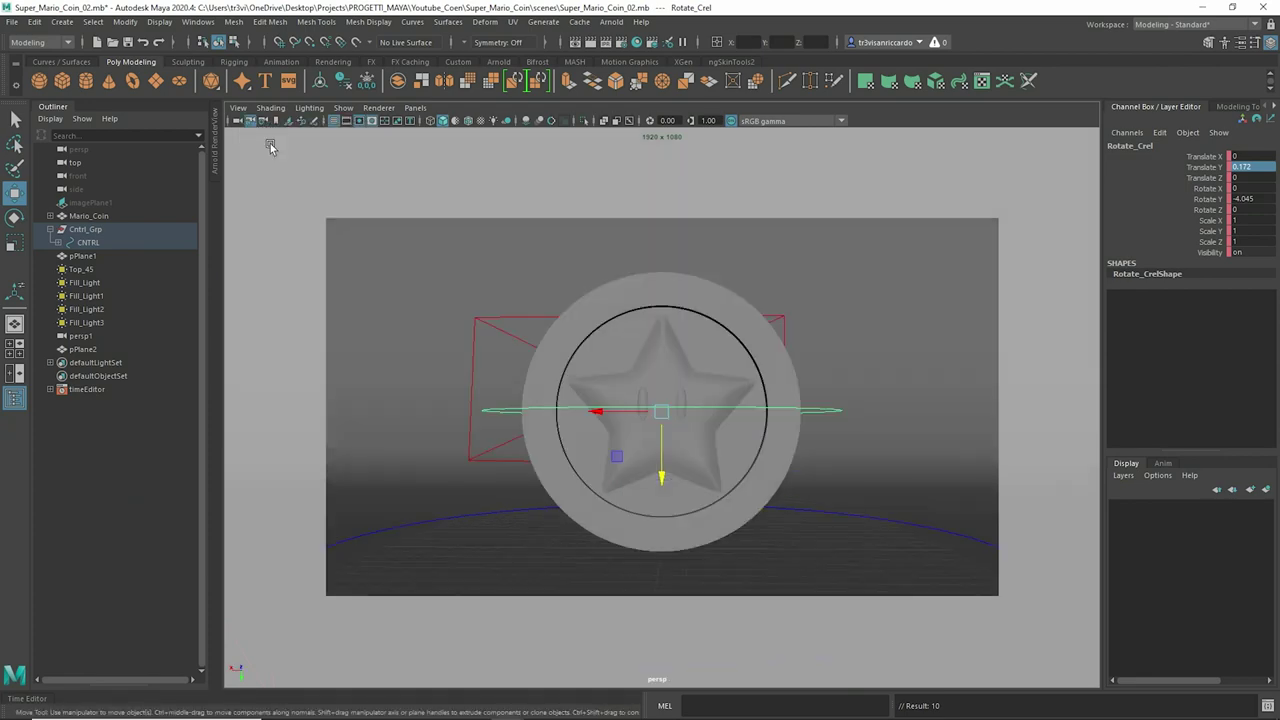
right_click(556, 331)
right_click_drag(600, 330, 797, 335)
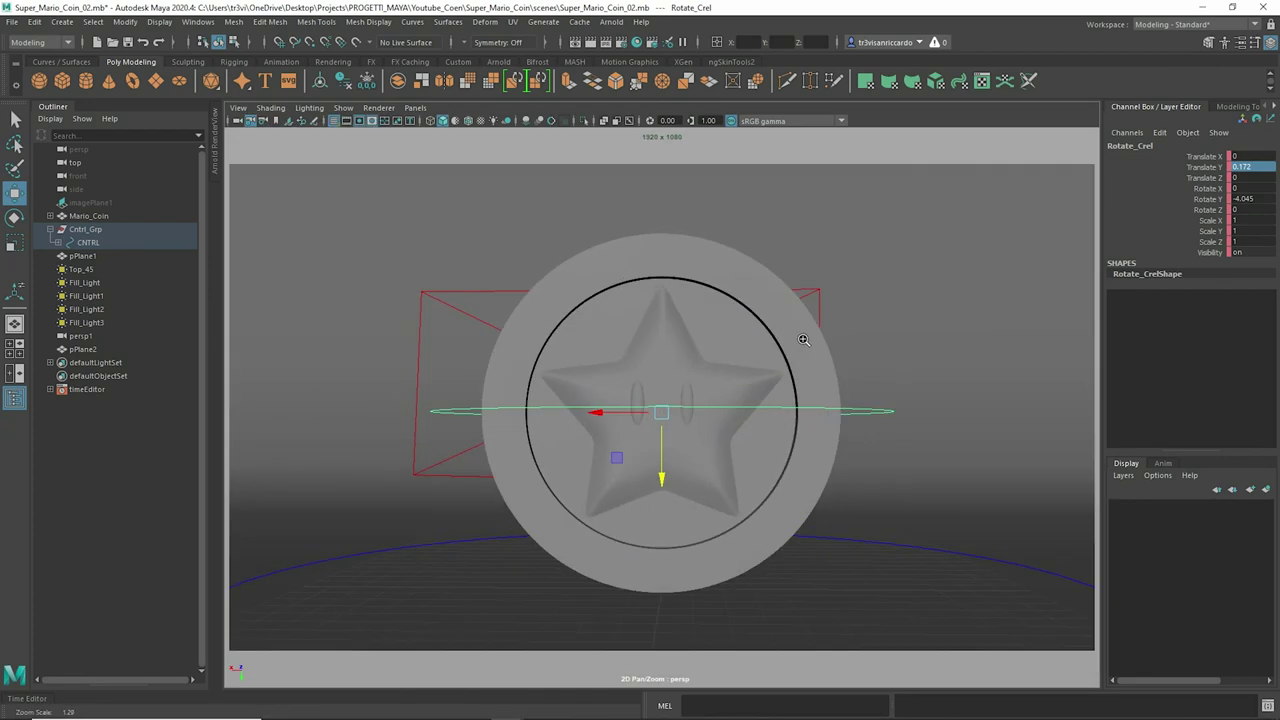
Step: Bring back the Time Editor and scrub the coin animation to about frame 8
left_click(57, 712)
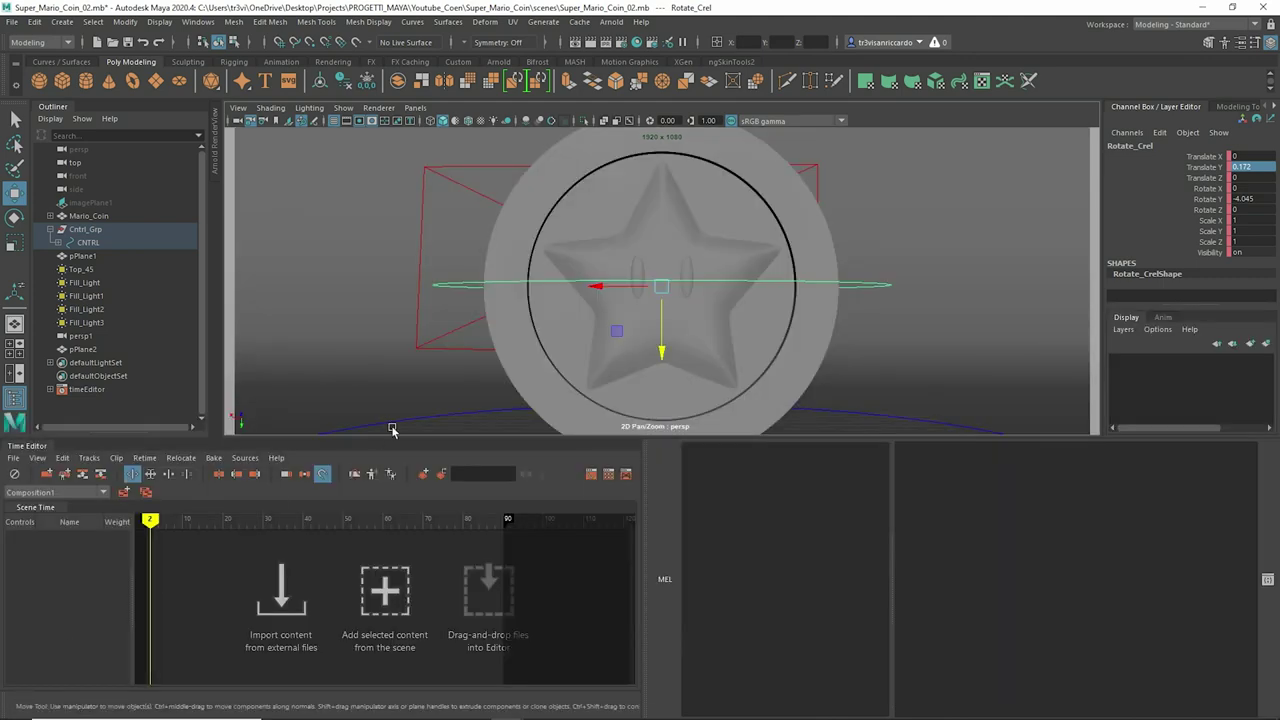
mouse_move(150, 653)
left_mouse_down()
mouse_move(565, 638)
mouse_move(139, 641)
left_mouse_up()
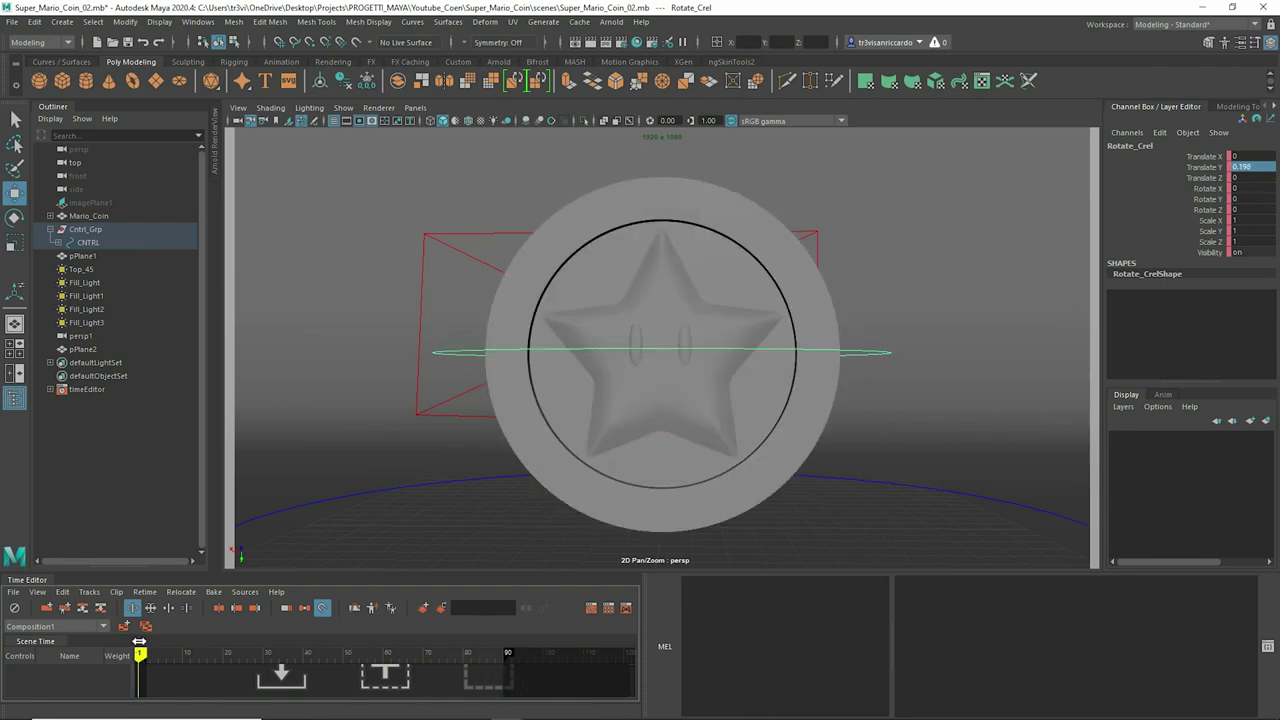
left_click(174, 655)
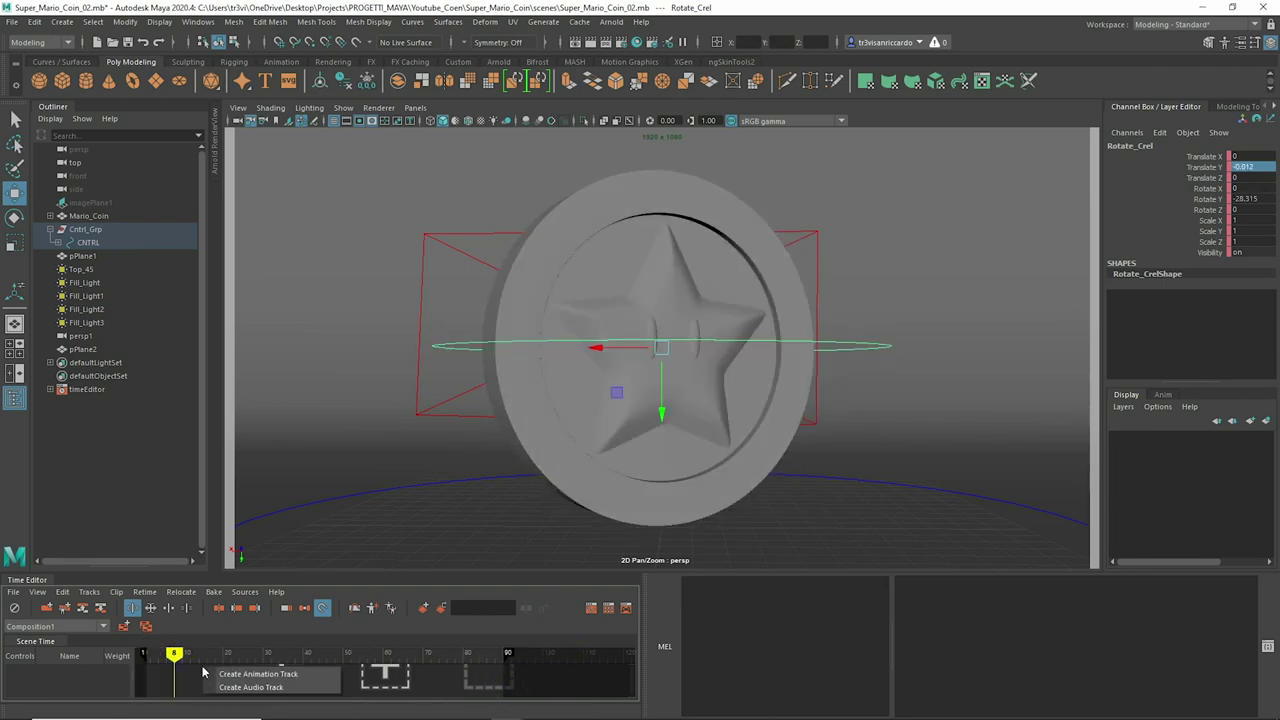
Step: Switch to the Animation workspace and create a playblast from the time slider
left_click(1231, 24)
left_click(1195, 120)
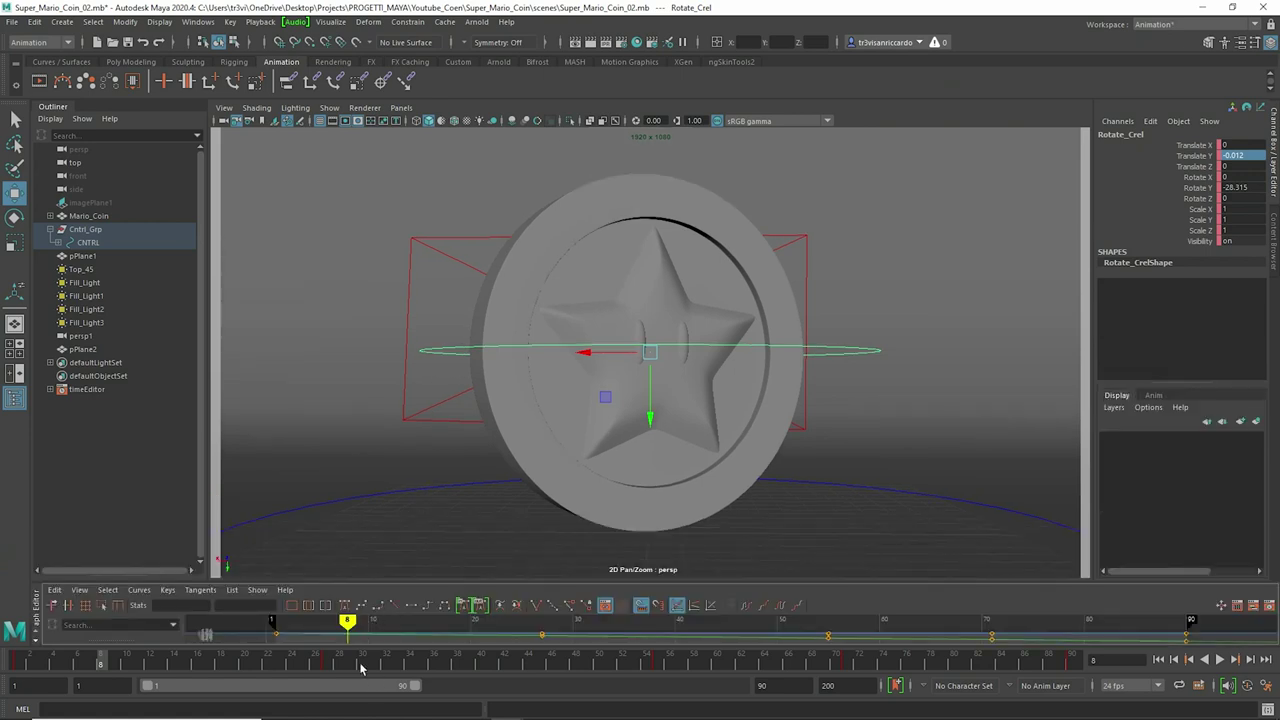
right_click(361, 668)
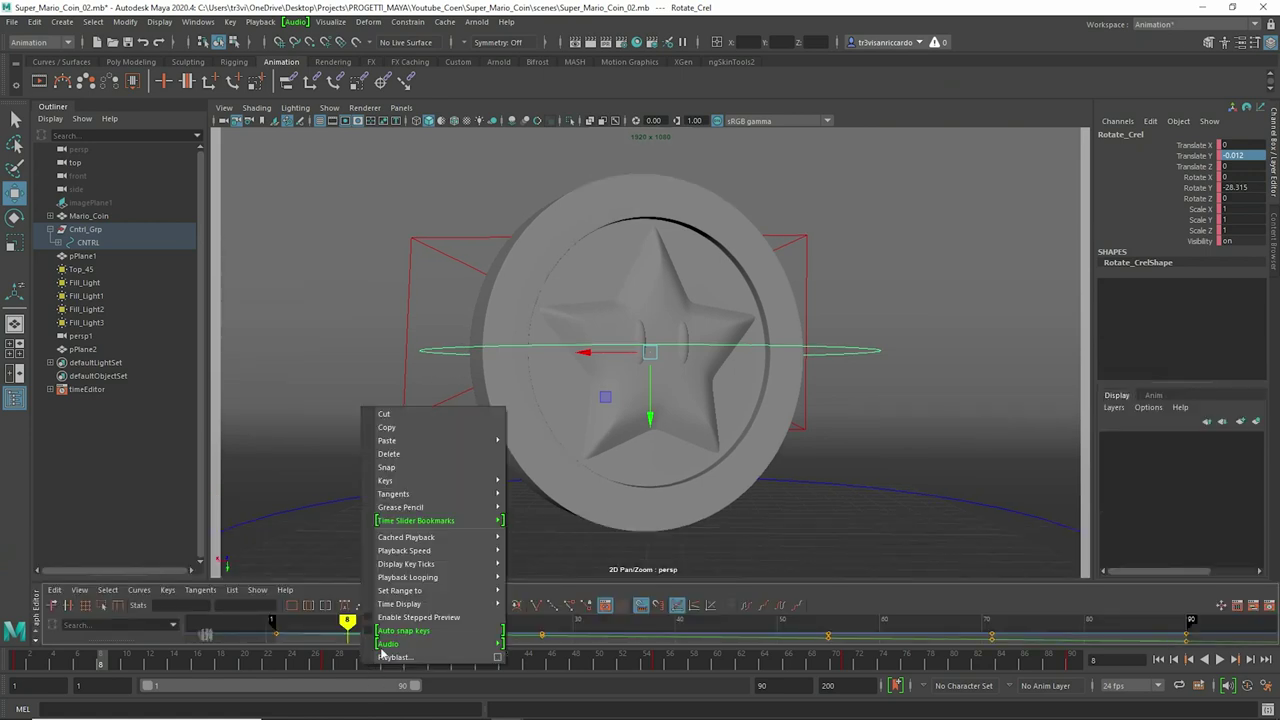
left_click(462, 661)
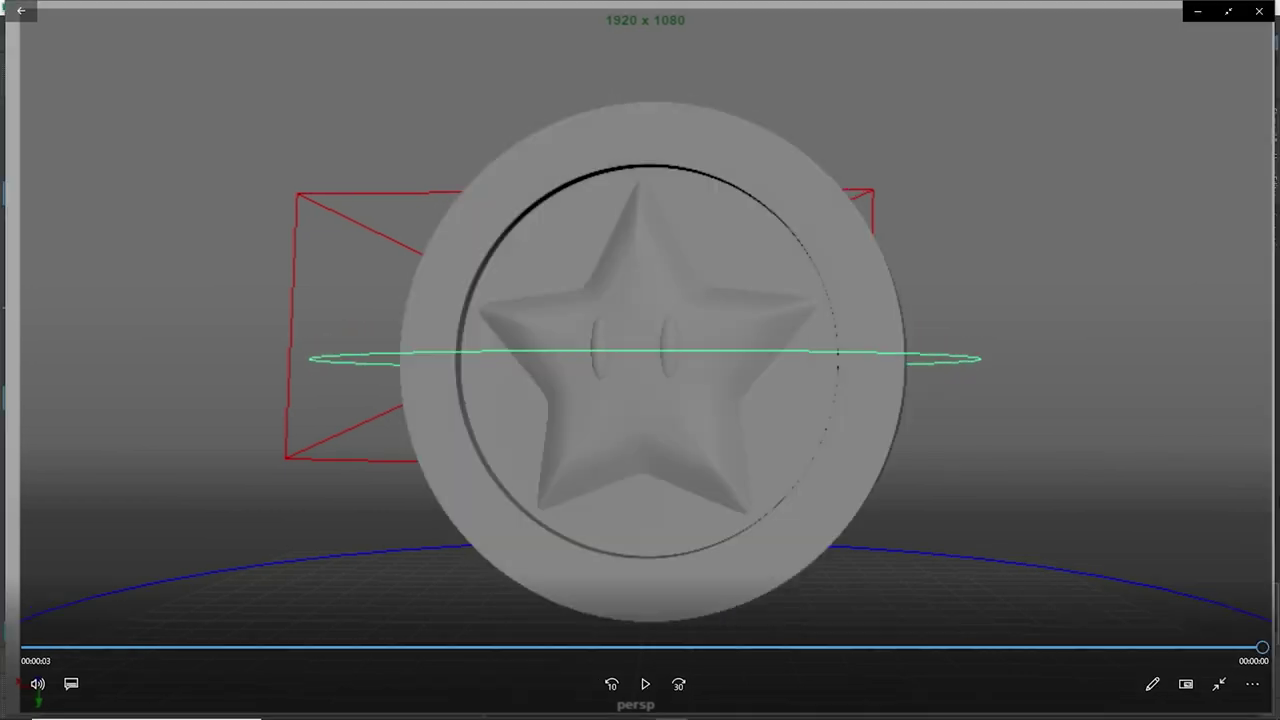
Step: Play the coin playblast video in Movies & TV, then close the player
left_click(1248, 705)
left_click(640, 697)
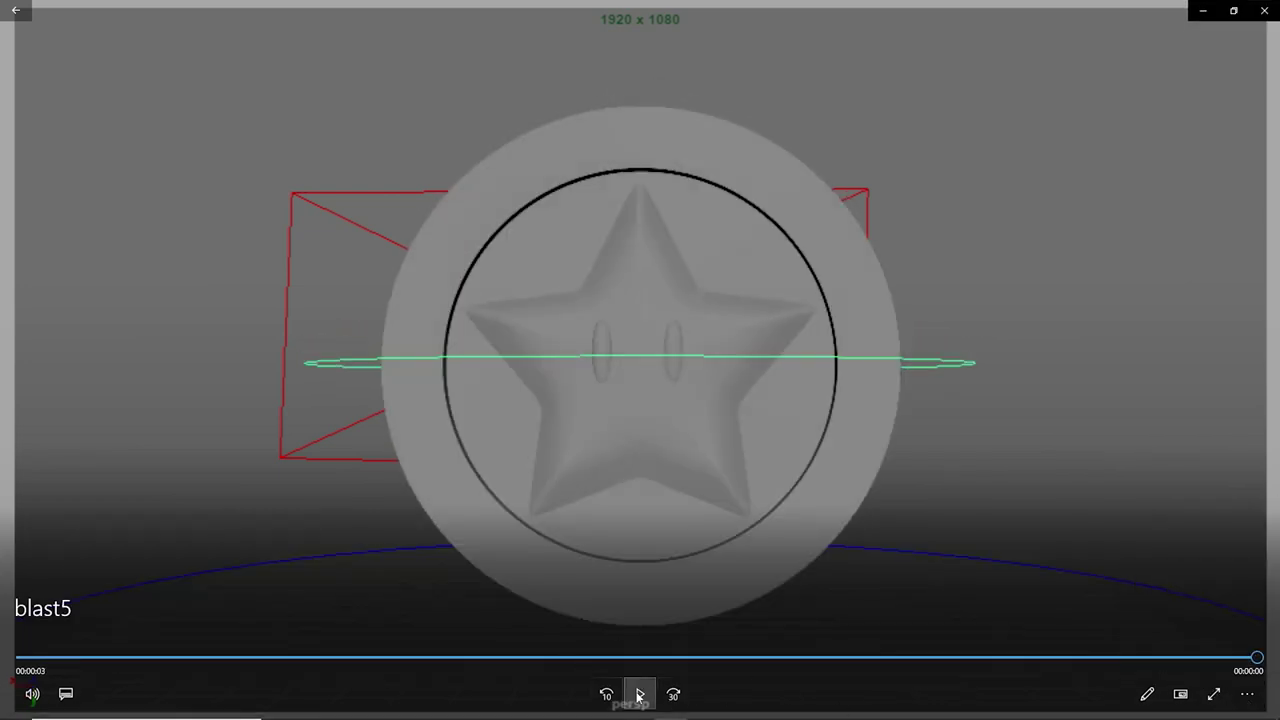
left_click(640, 694)
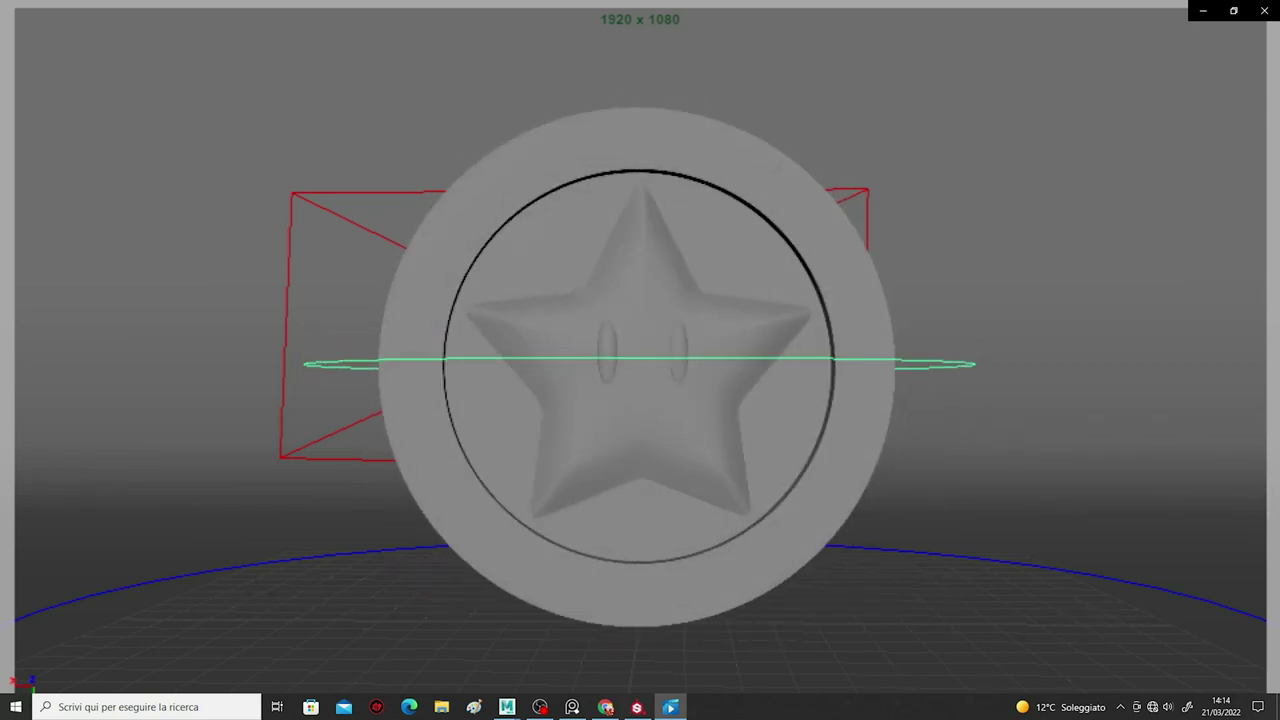
left_click(1264, 10)
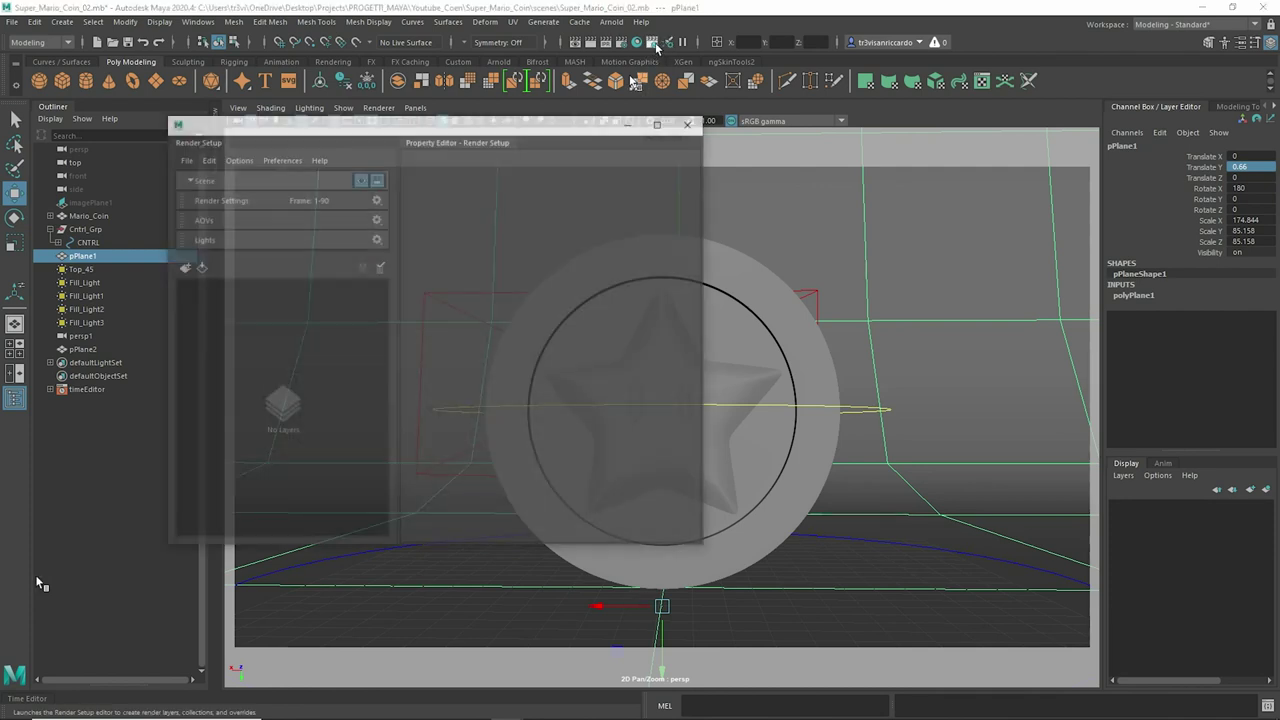
Step: Name the first layer Coin, add a Coin_Geo collection holding Mario_Coin, and make Coin visible
type("c")
key("Return")
right_click(258, 290)
left_click(285, 297)
type("COin")
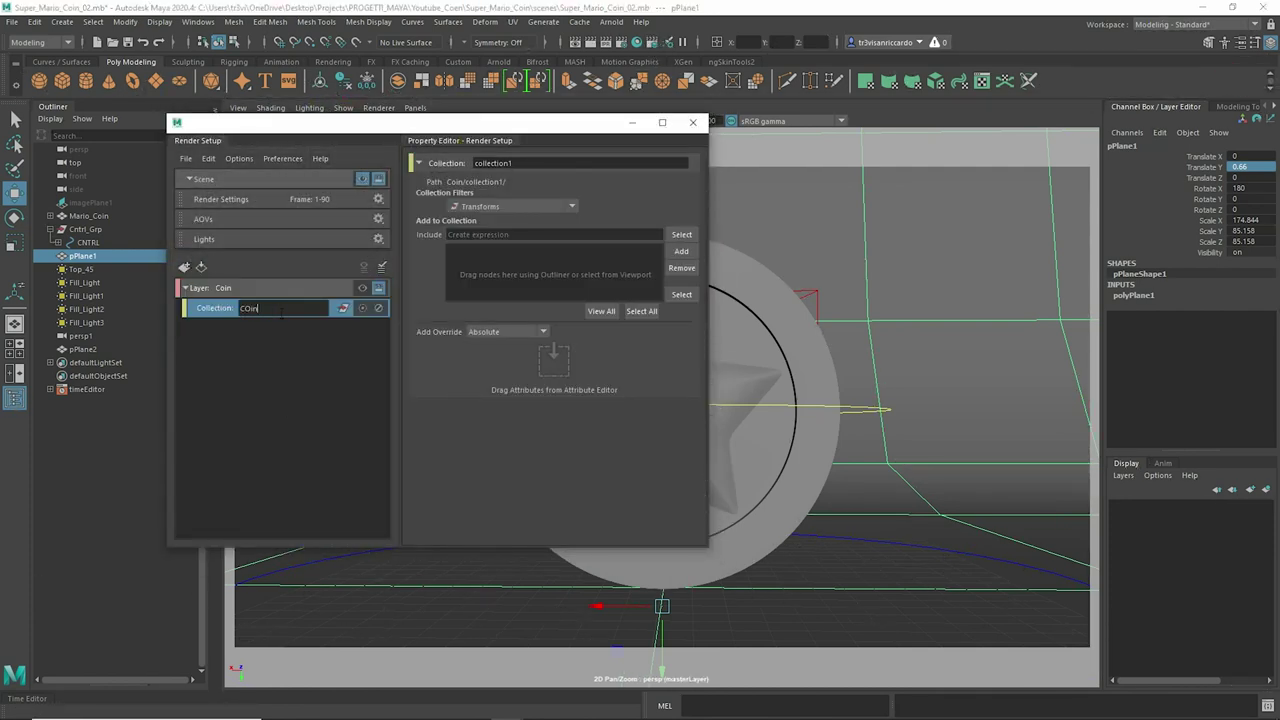
key("Return")
key("Return")
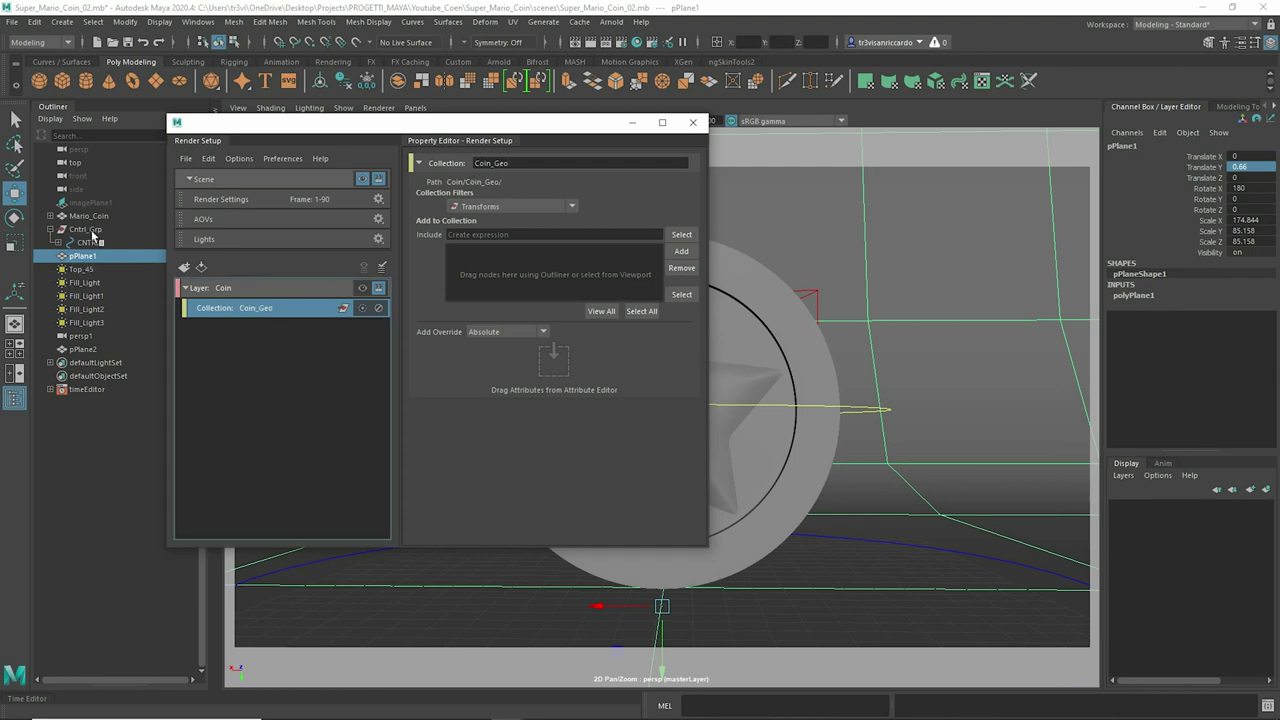
left_click(90, 216)
left_click(377, 287)
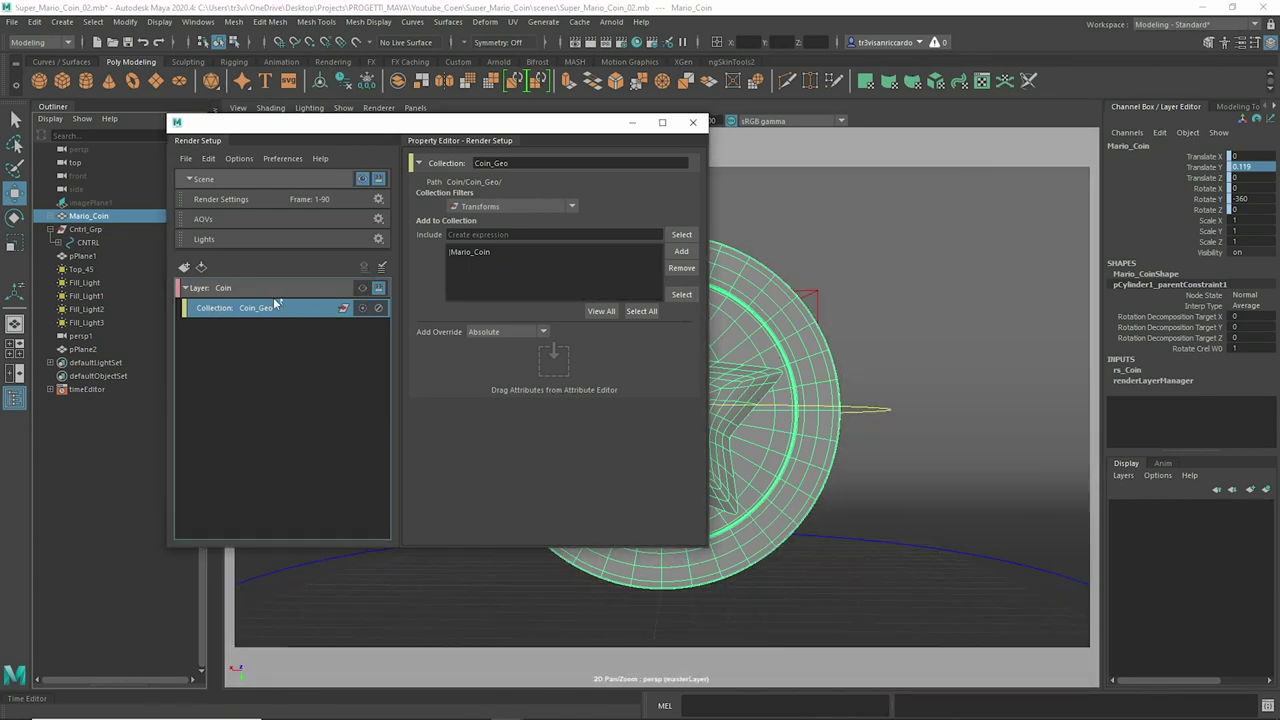
left_click(185, 288)
Step: Create a Shadows render layer with a Geo collection containing Mario_Coin
left_click(184, 266)
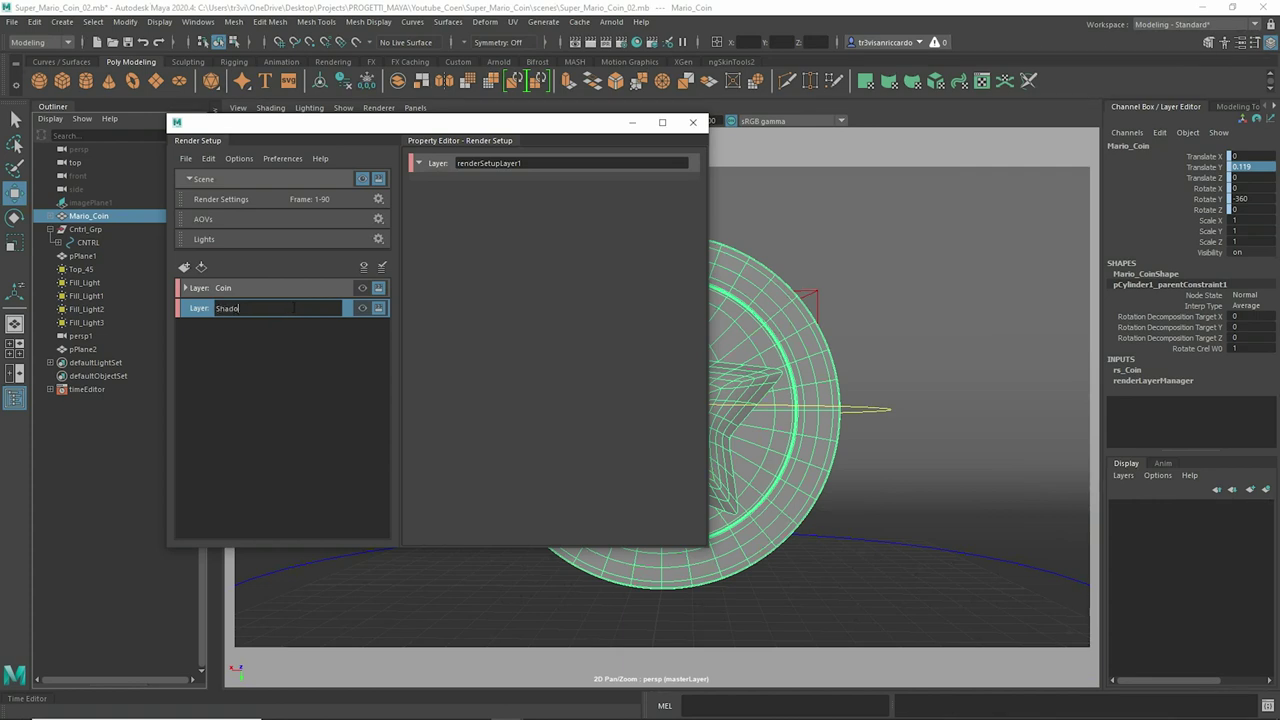
type("ws")
key("Return")
right_click(234, 313)
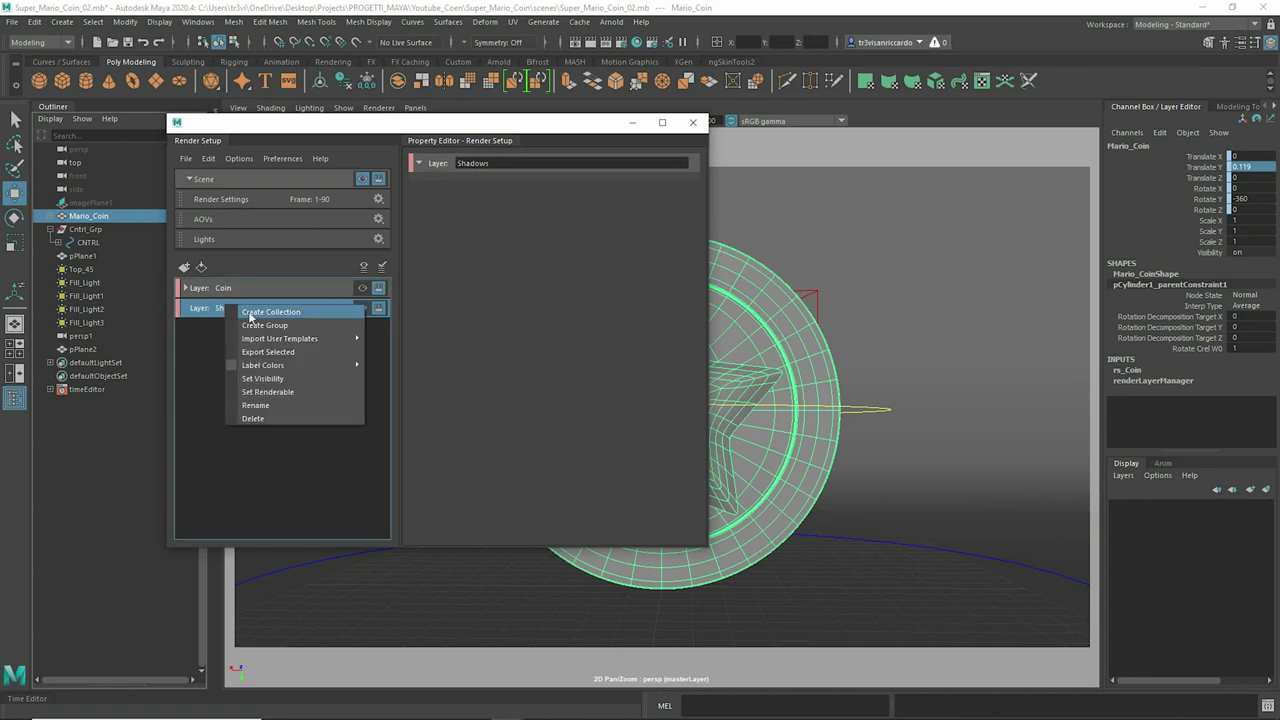
left_click(250, 312)
type("Geo")
key("Return")
left_click_drag(76, 218, 520, 266)
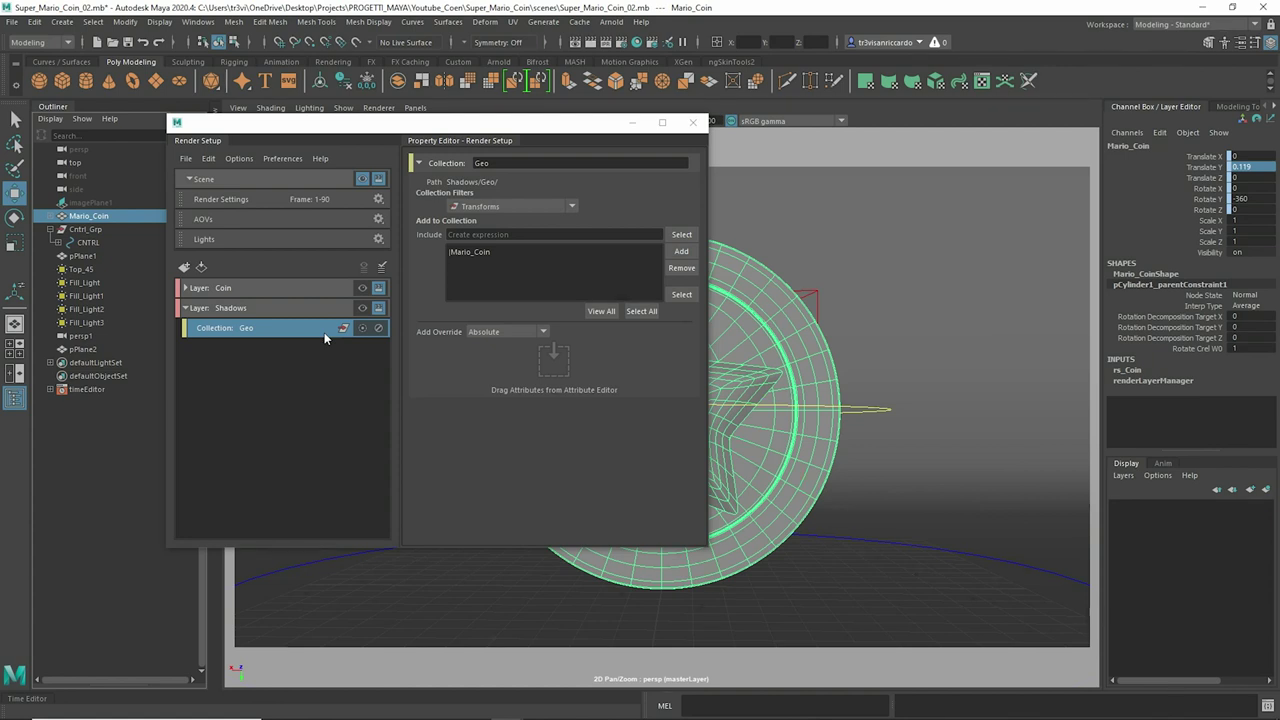
Step: Add an empty Shadows1 collection directly under the Shadows layer
right_click(286, 326)
left_click(305, 333)
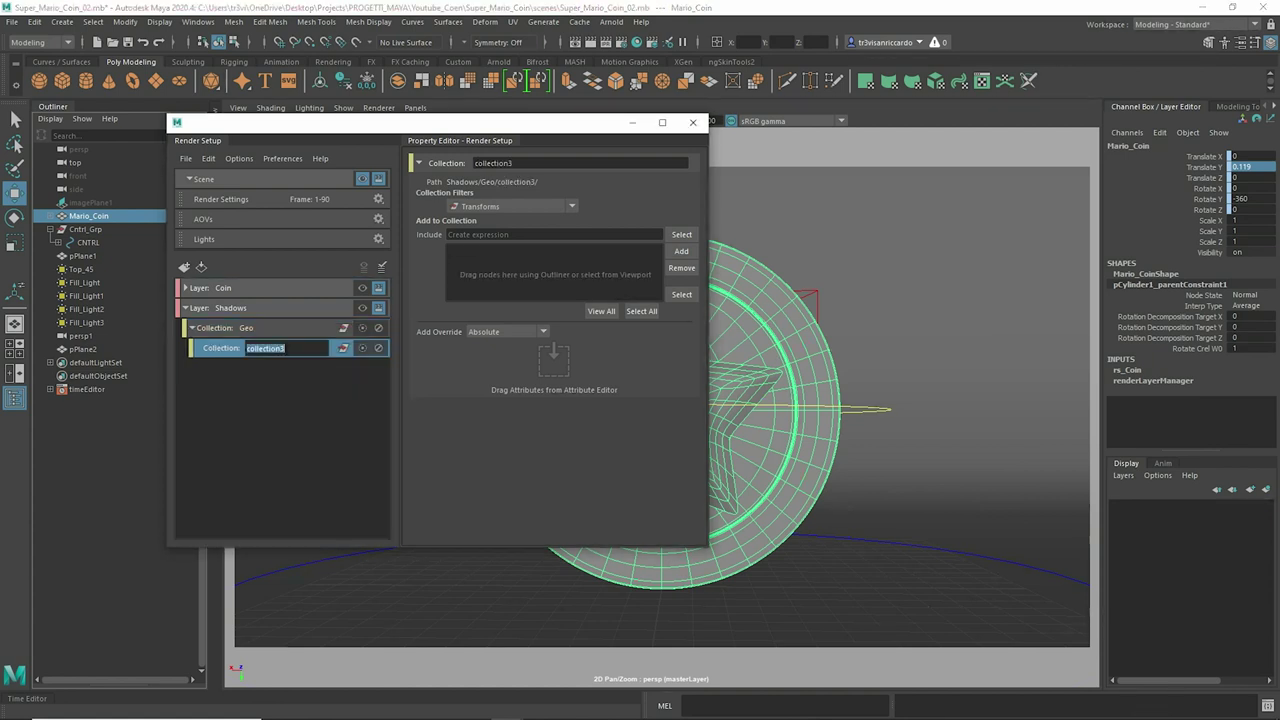
left_click_drag(286, 348, 249, 315)
type("Shadows")
key("Return")
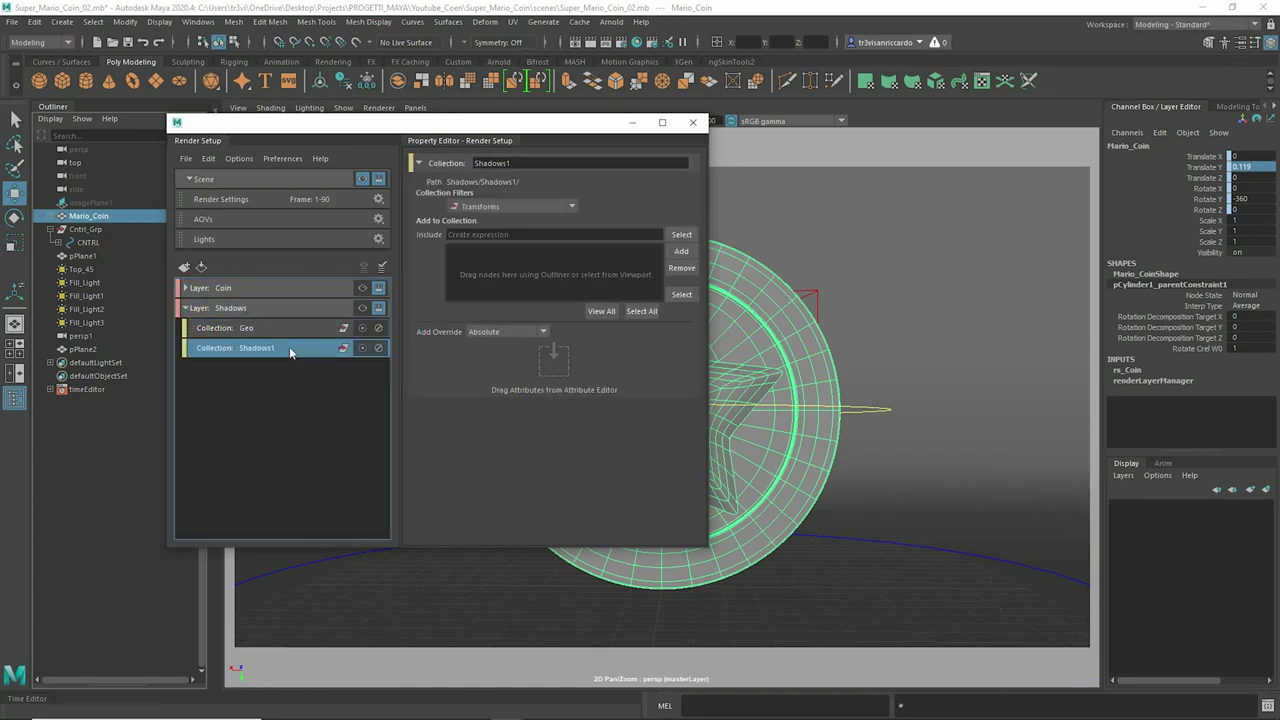
Step: Select Mario_Coin and show Mario_CoinShape's Arnold Matte attribute in the Attribute Editor
left_click(108, 350)
left_click_drag(108, 352, 120, 356)
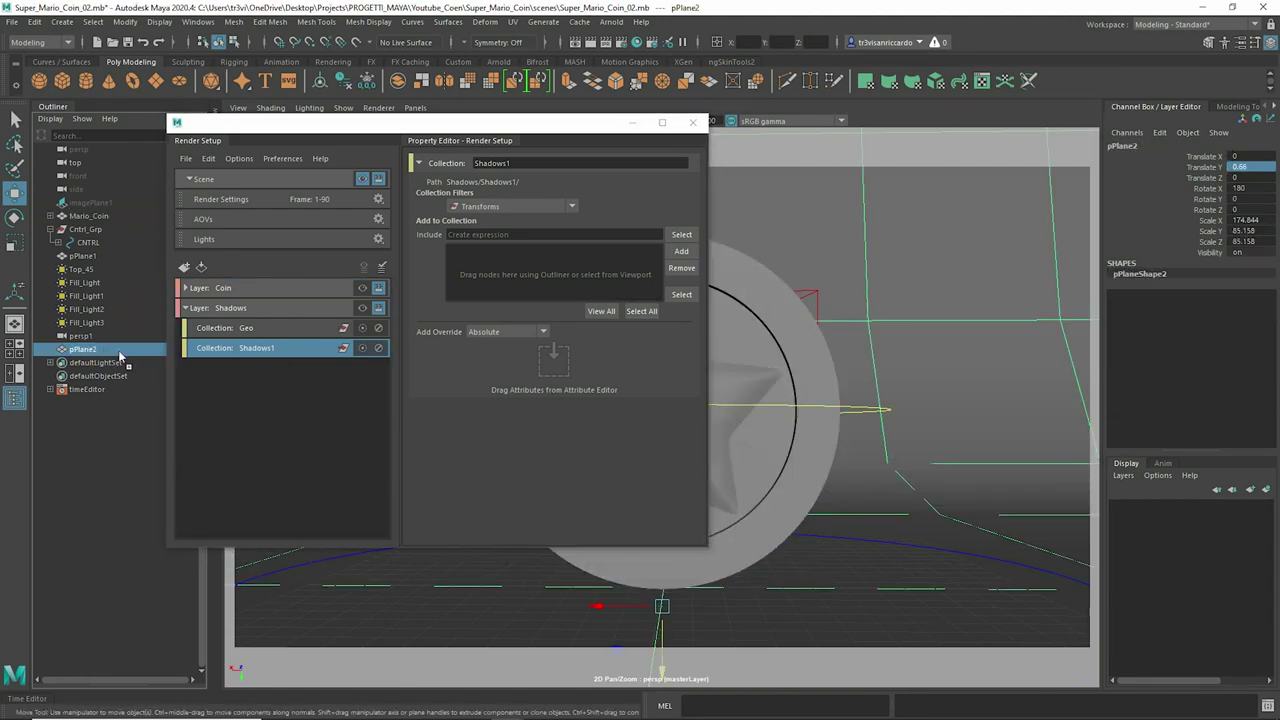
right_click(252, 328)
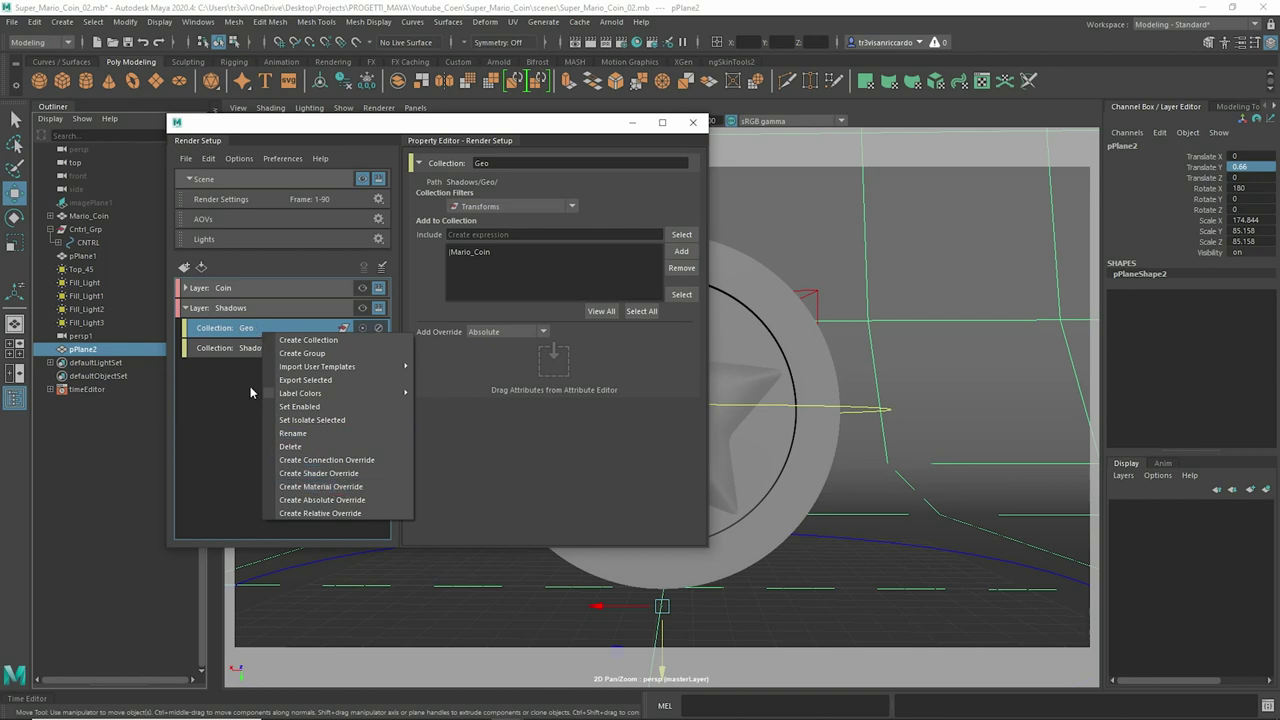
left_click(252, 330)
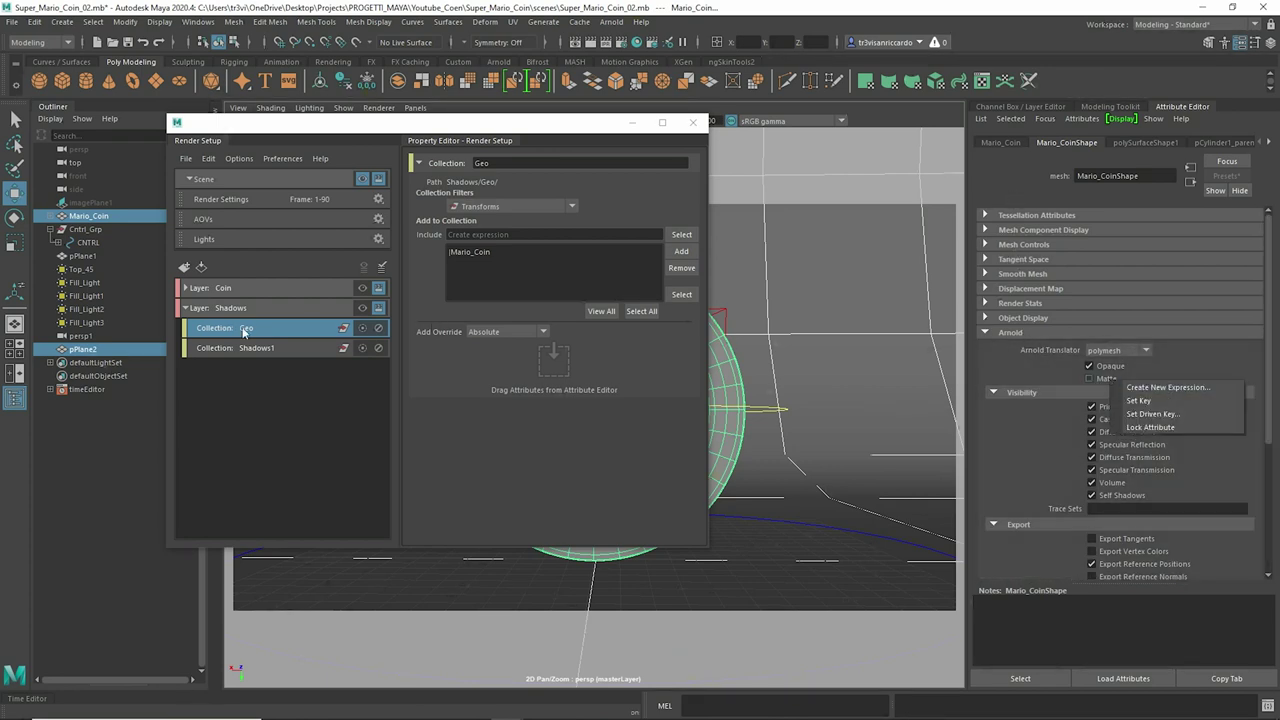
right_click(1104, 384)
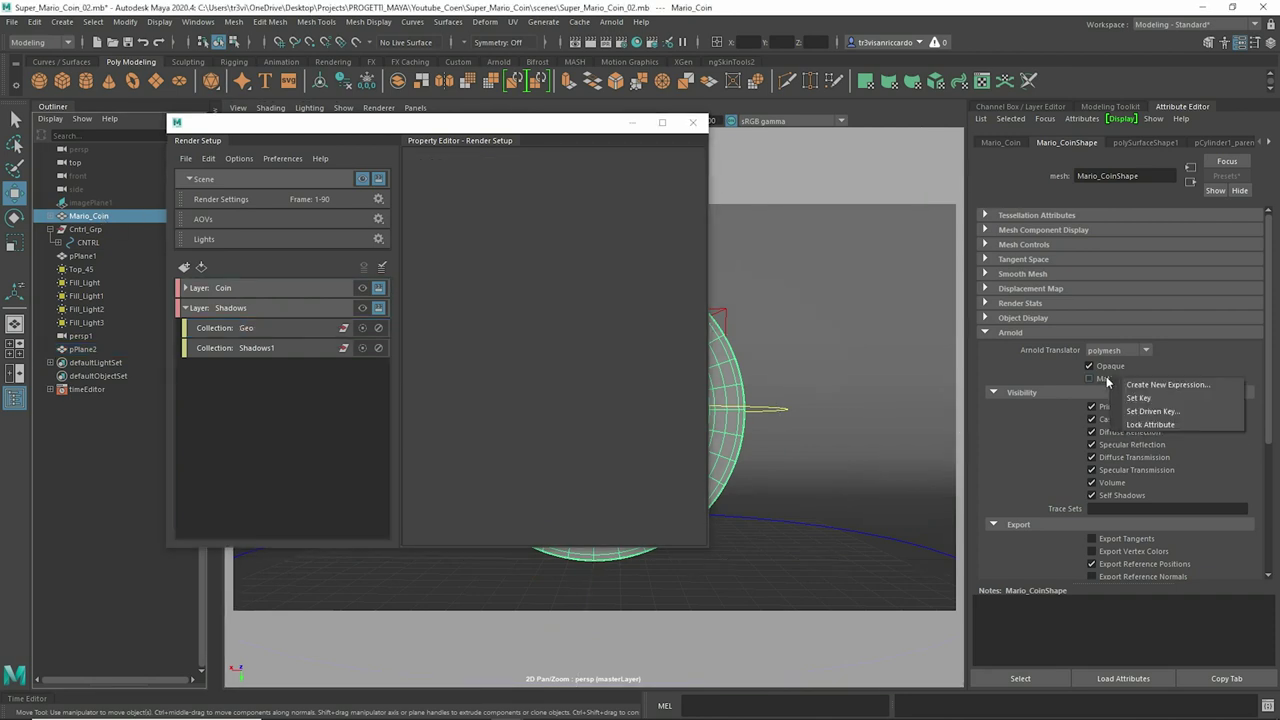
right_click(267, 328)
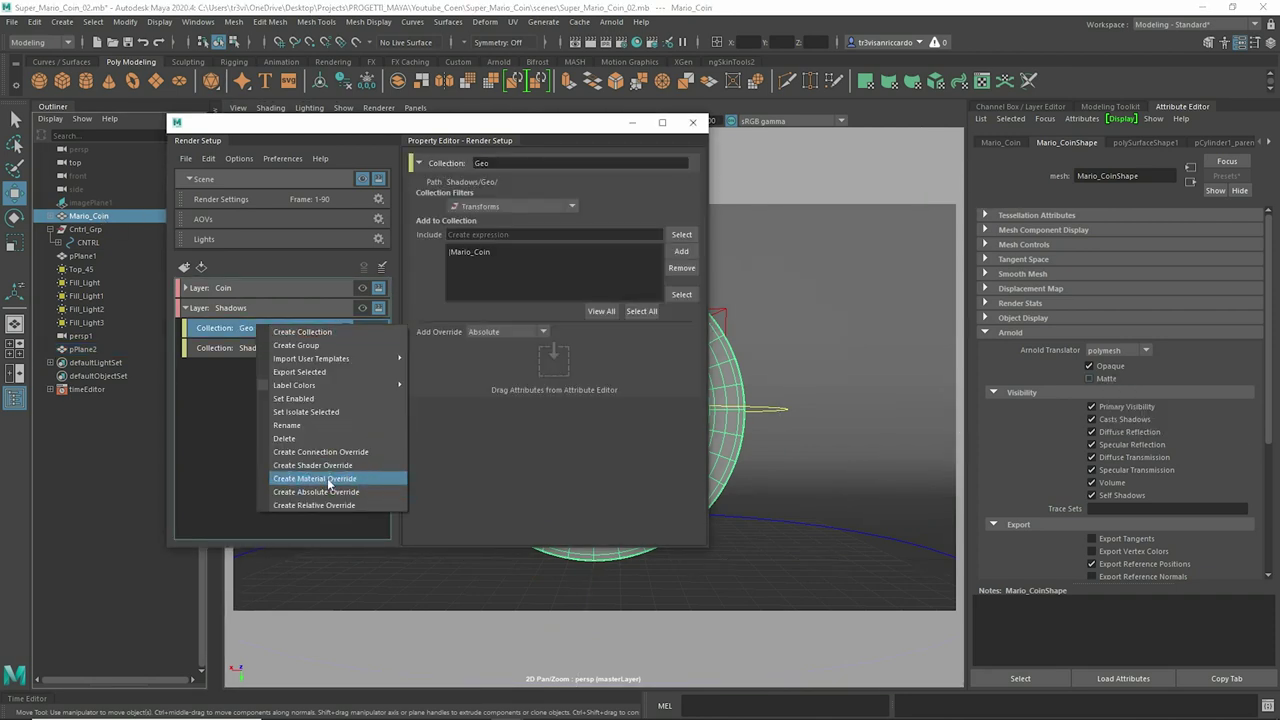
Step: Give the Geo collection a material override using a new aiMatte shader
left_click(328, 479)
left_click(579, 194)
type("aimat")
key("Return")
left_click(687, 193)
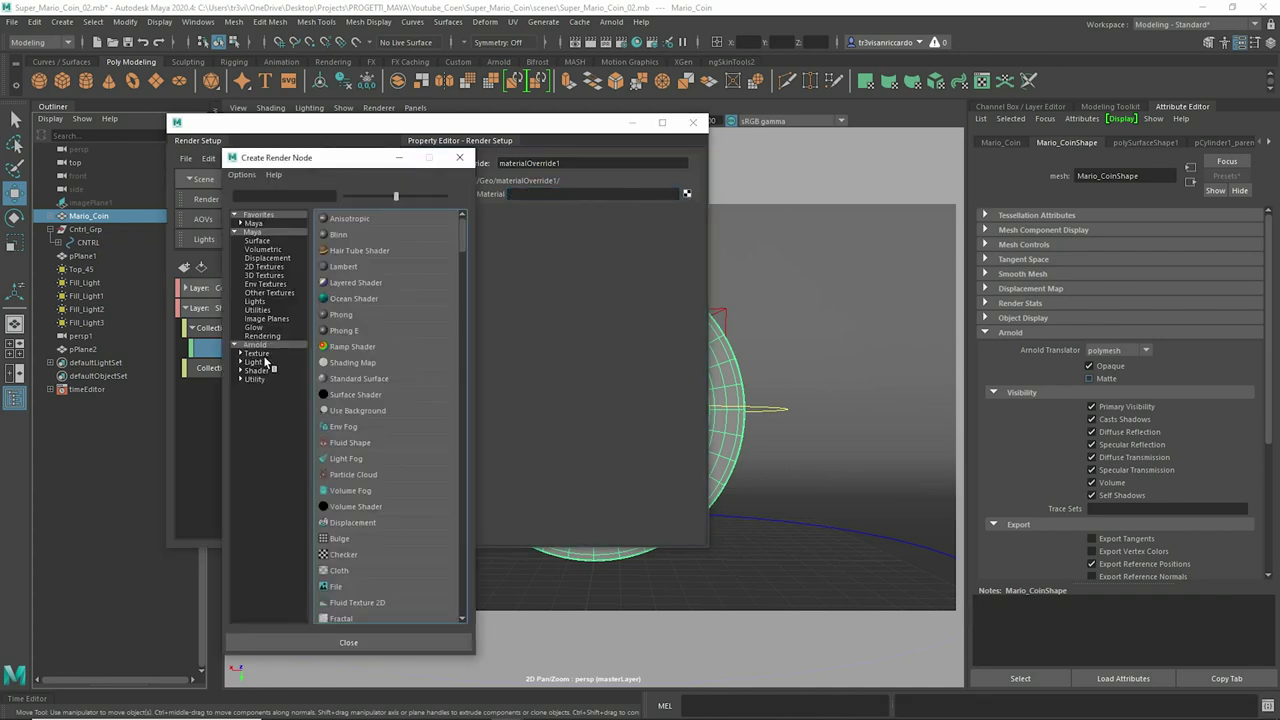
type("matte")
left_click(350, 218)
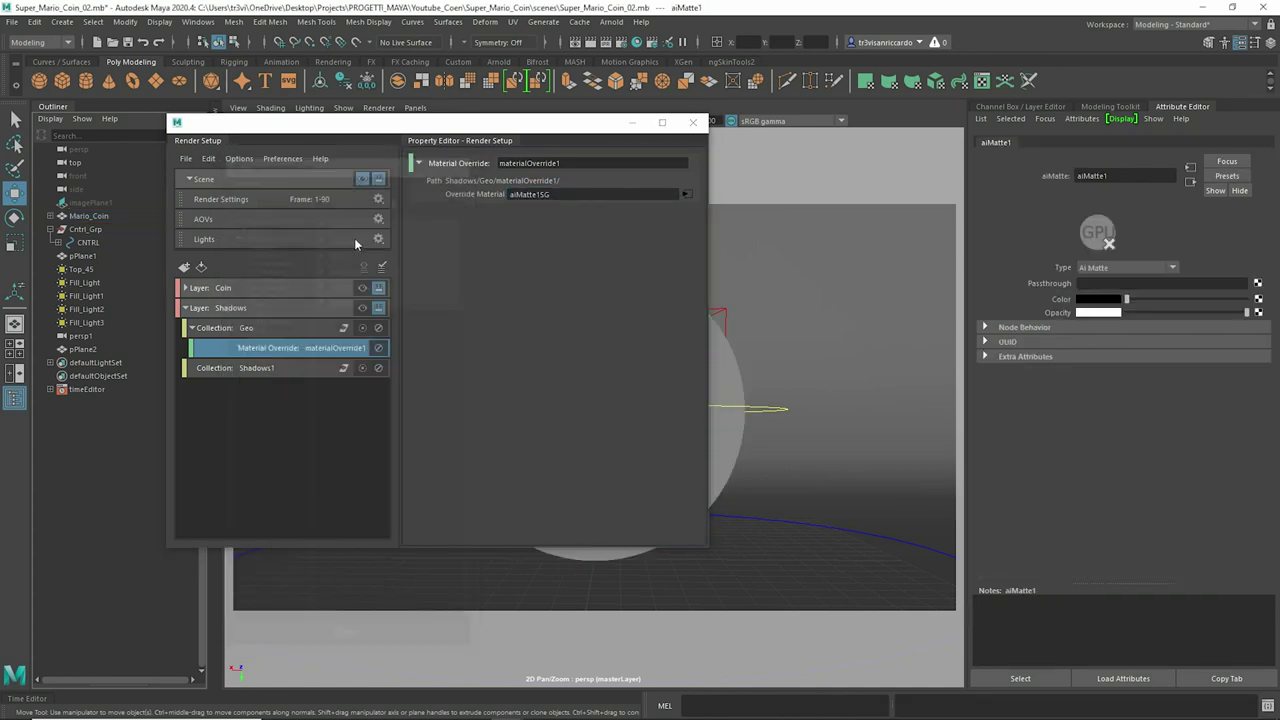
Step: Make the Shadows layer visible, inspect Shadows1, and float Render Setup to the right
left_click(696, 123)
left_click(611, 21)
left_click(611, 21)
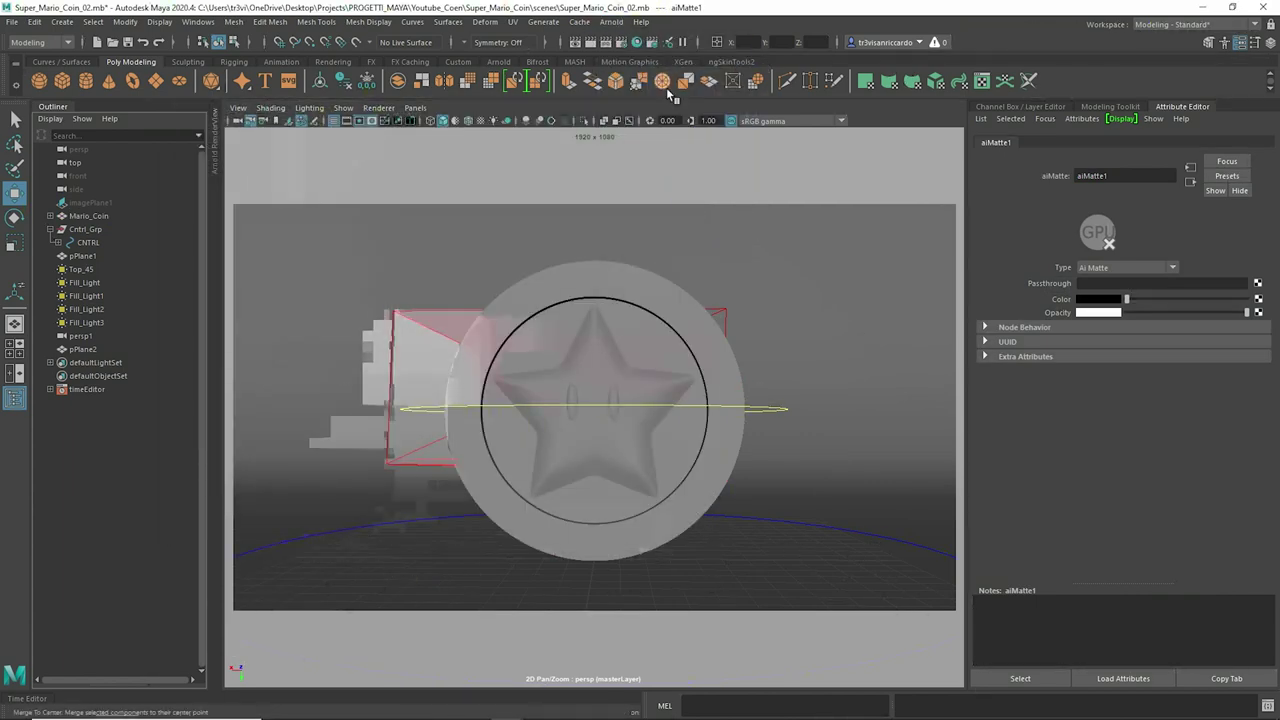
left_click(656, 42)
left_click(361, 307)
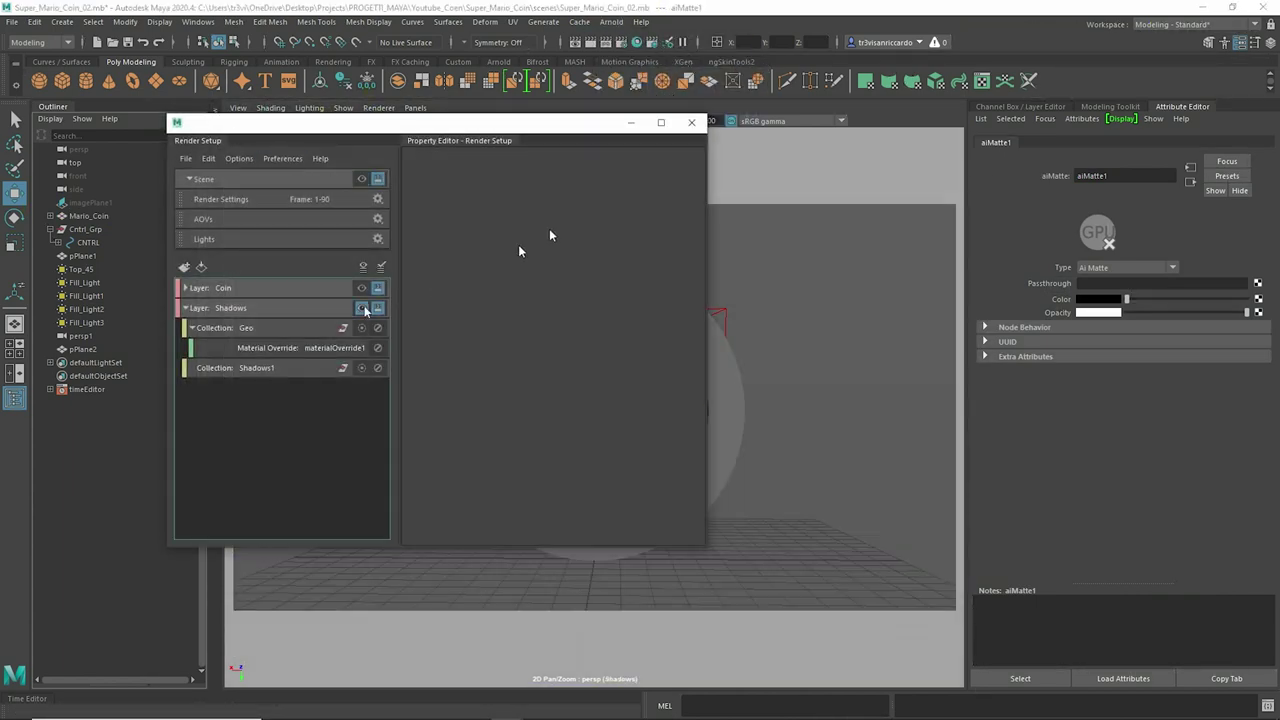
left_click(632, 124)
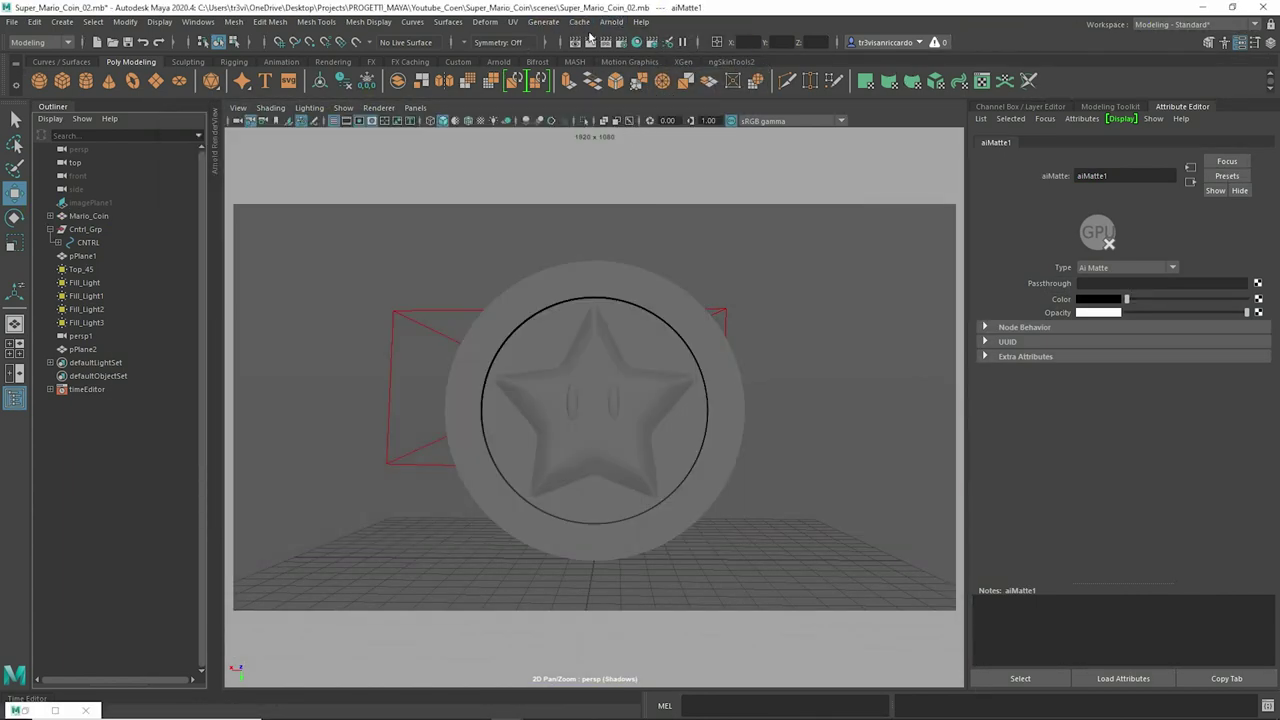
left_click(651, 42)
left_click(290, 368)
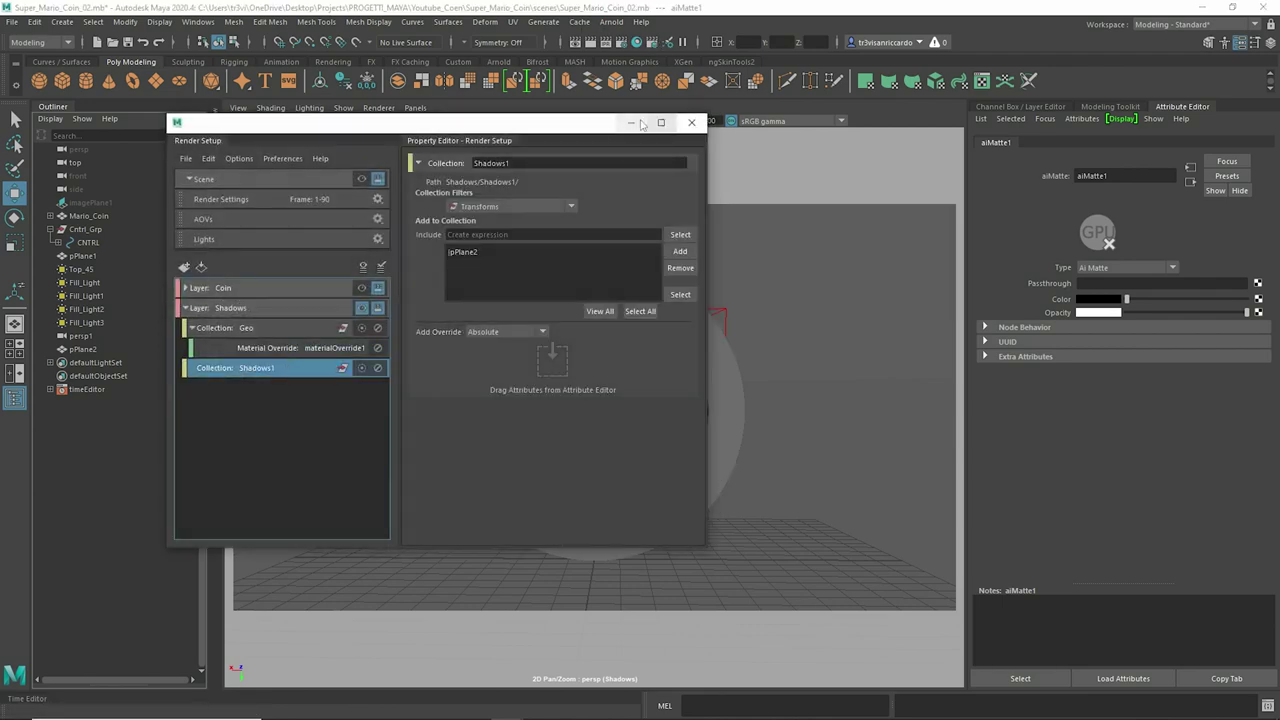
left_click(660, 122)
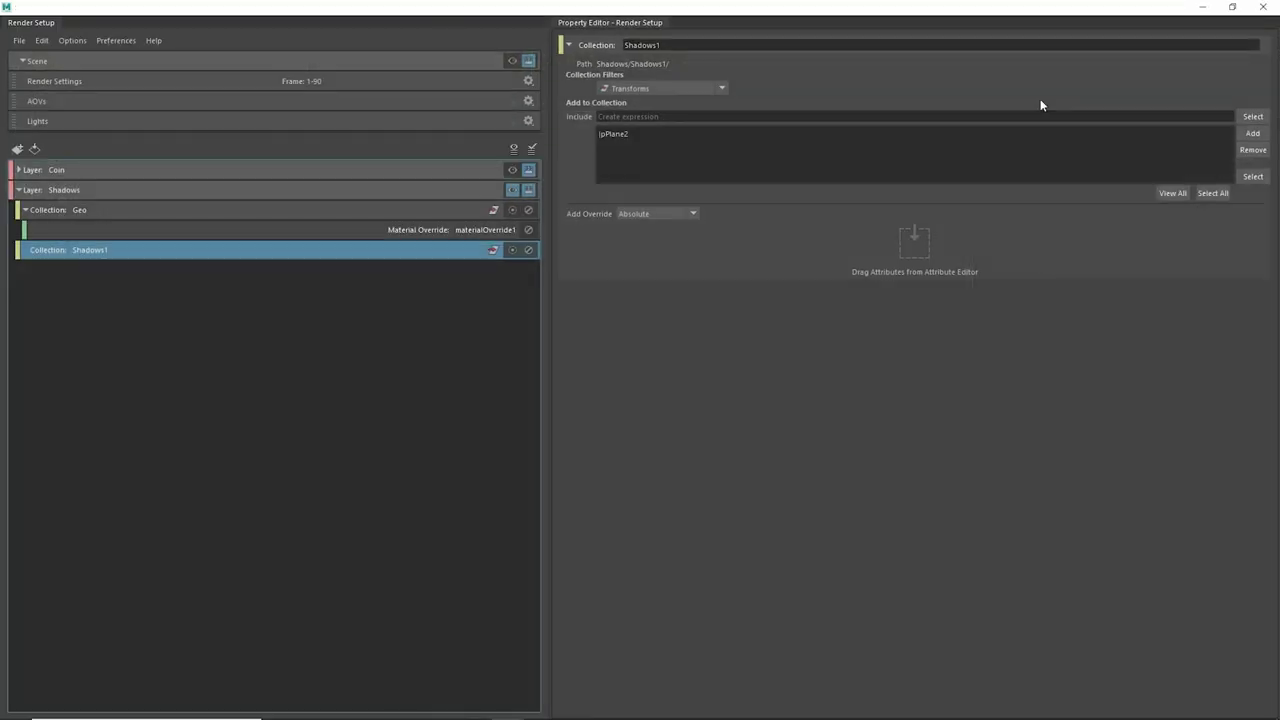
left_click(1201, 7)
left_click(30, 709)
left_click(40, 611)
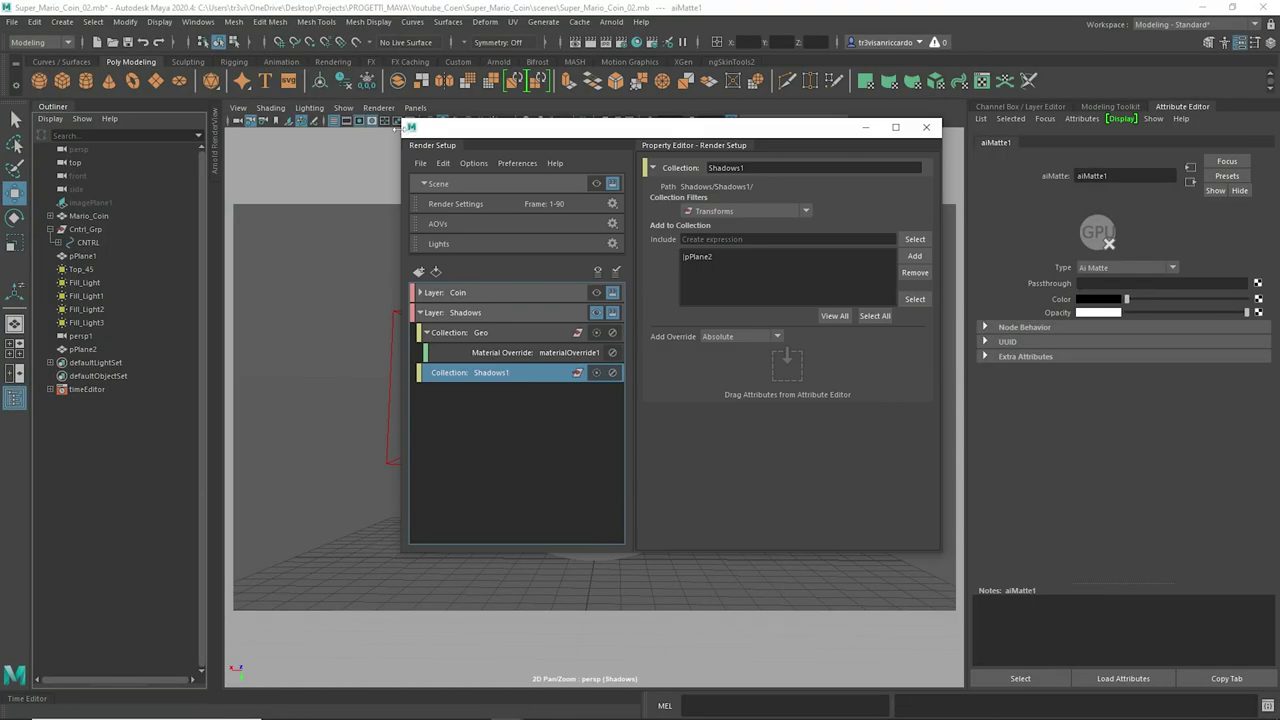
left_click_drag(408, 127, 504, 118)
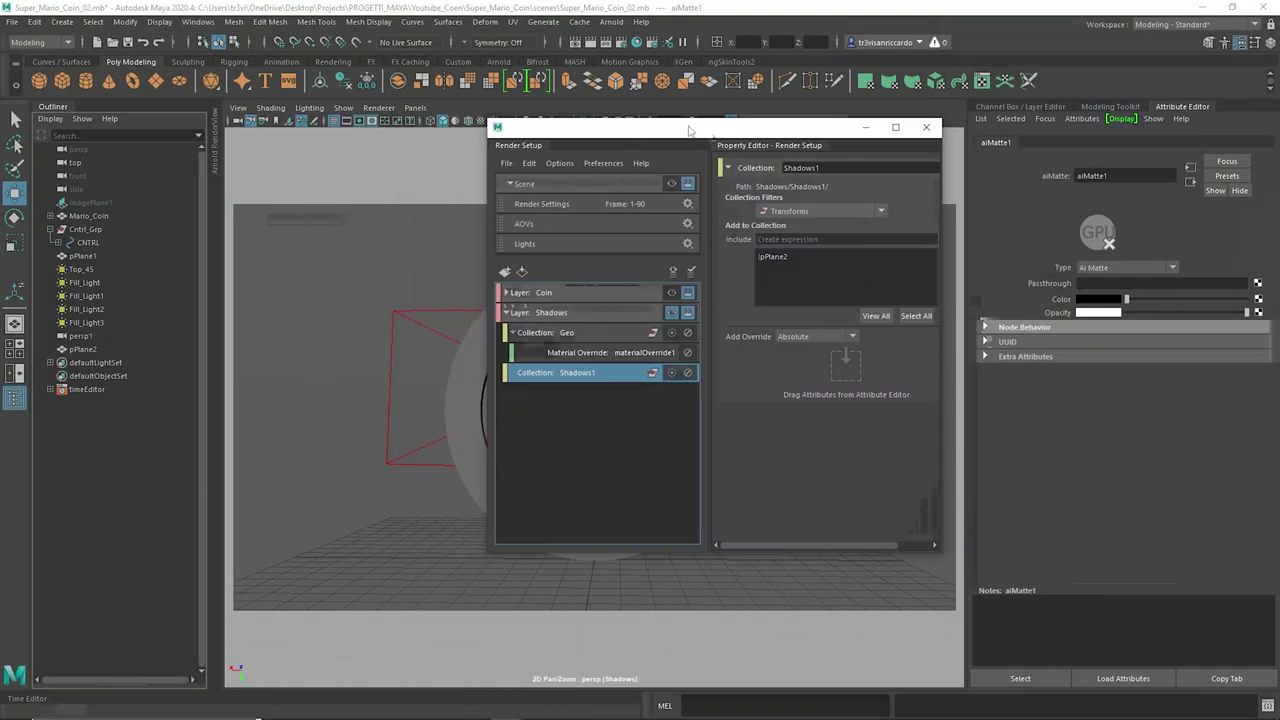
Step: Preview masterLayer, Coin and Shadows in an Arnold IPR render, then close the render windows
left_click(615, 135)
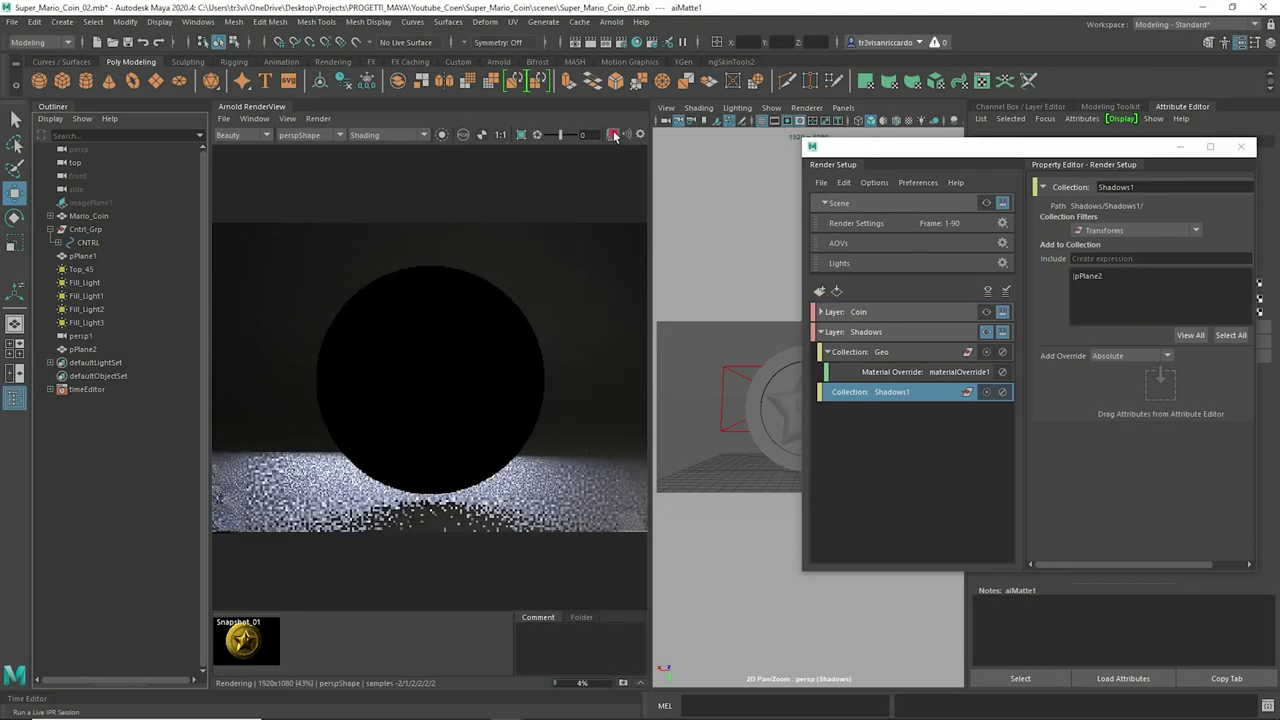
left_click(987, 203)
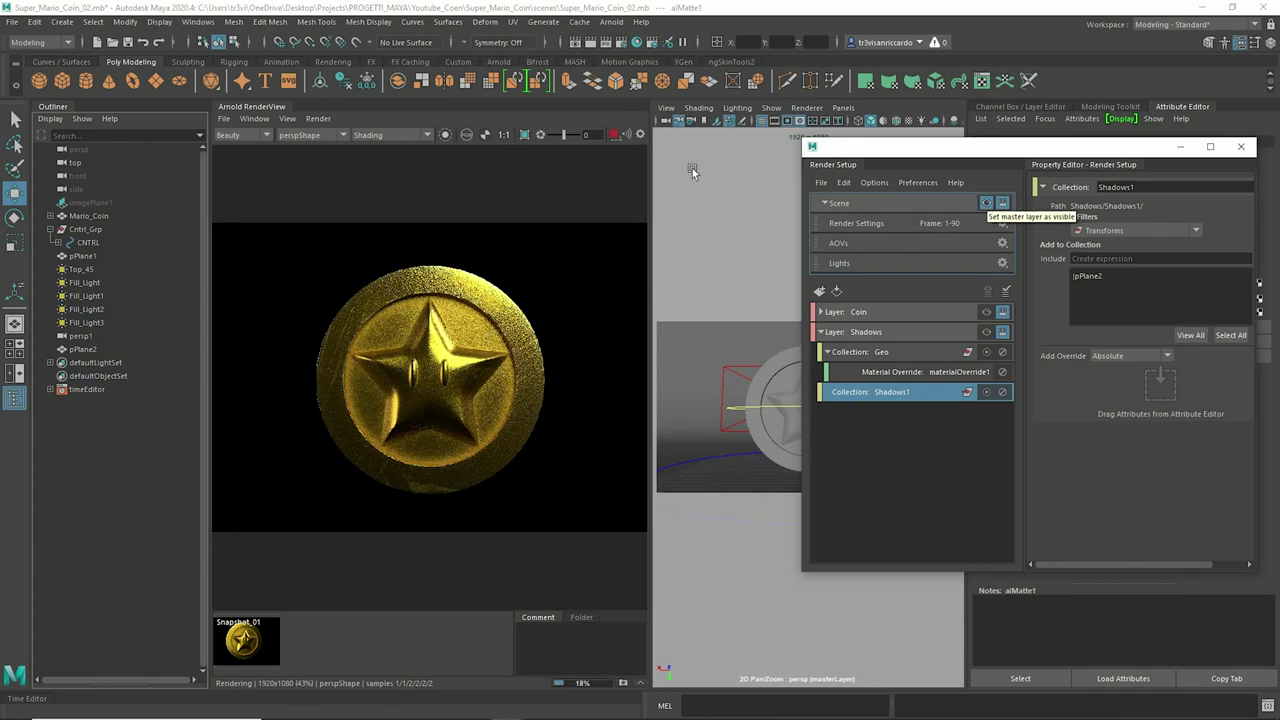
left_click(986, 203)
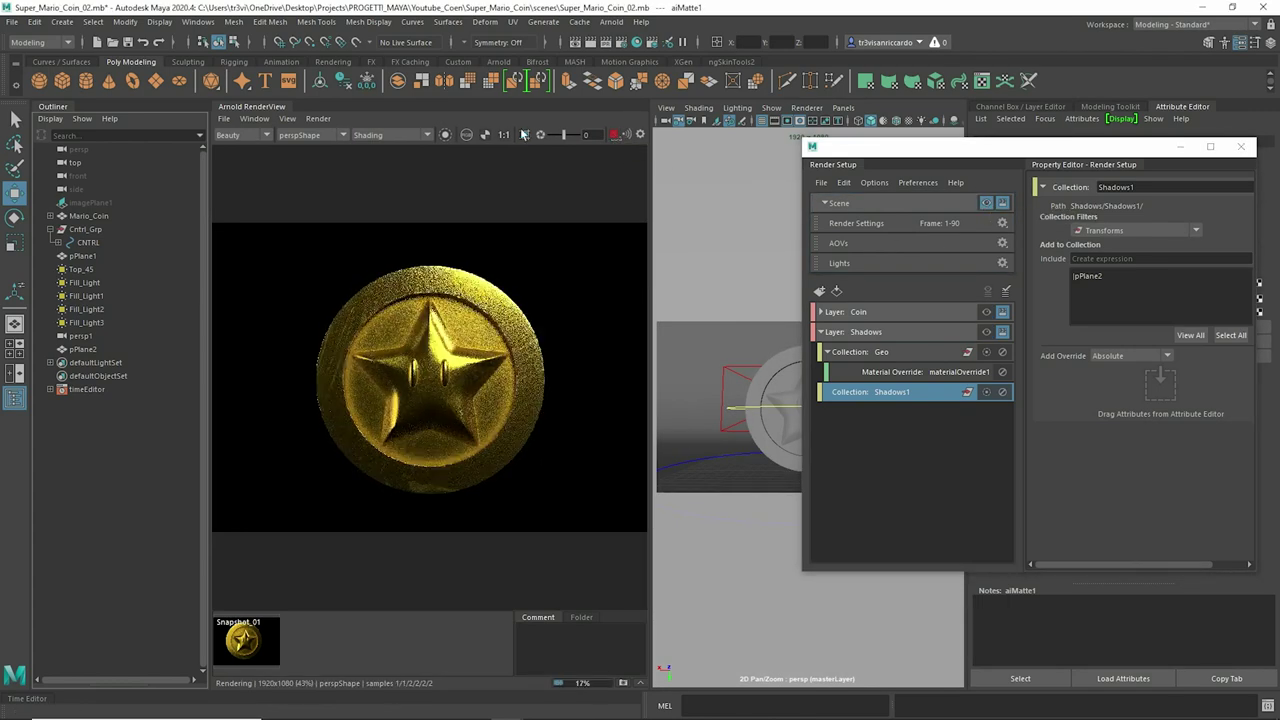
left_click(986, 311)
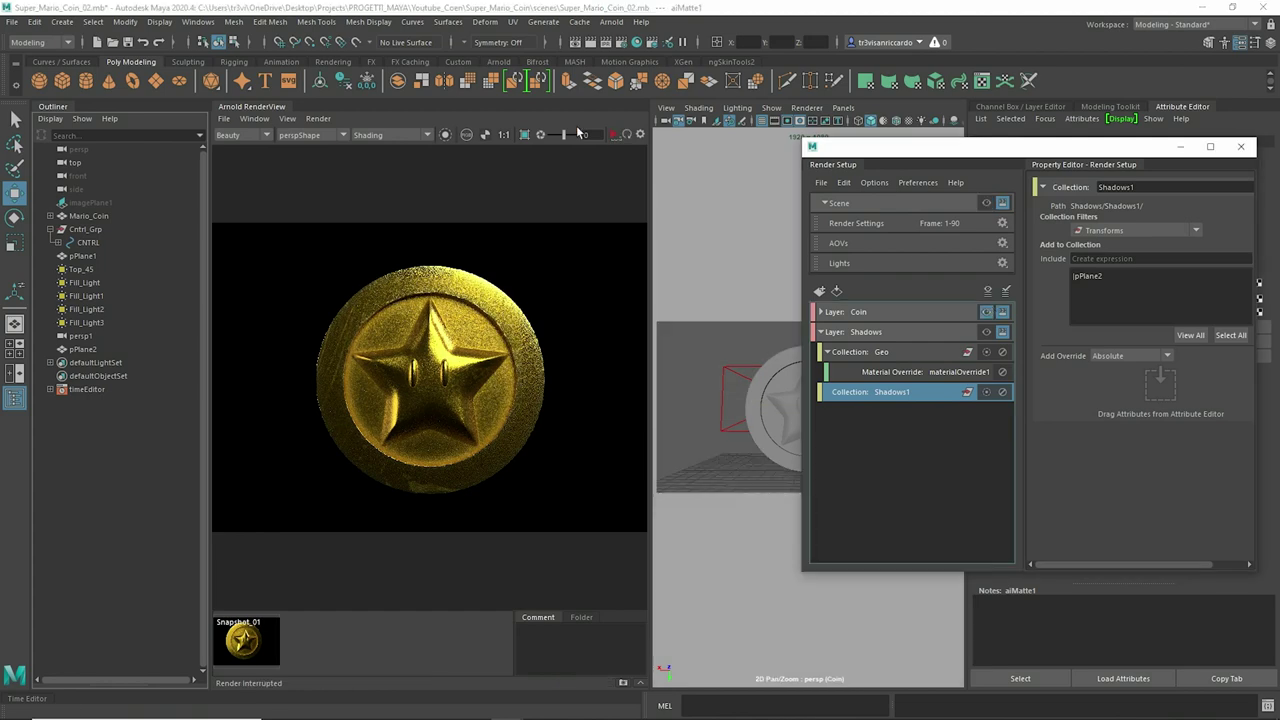
left_click(986, 331)
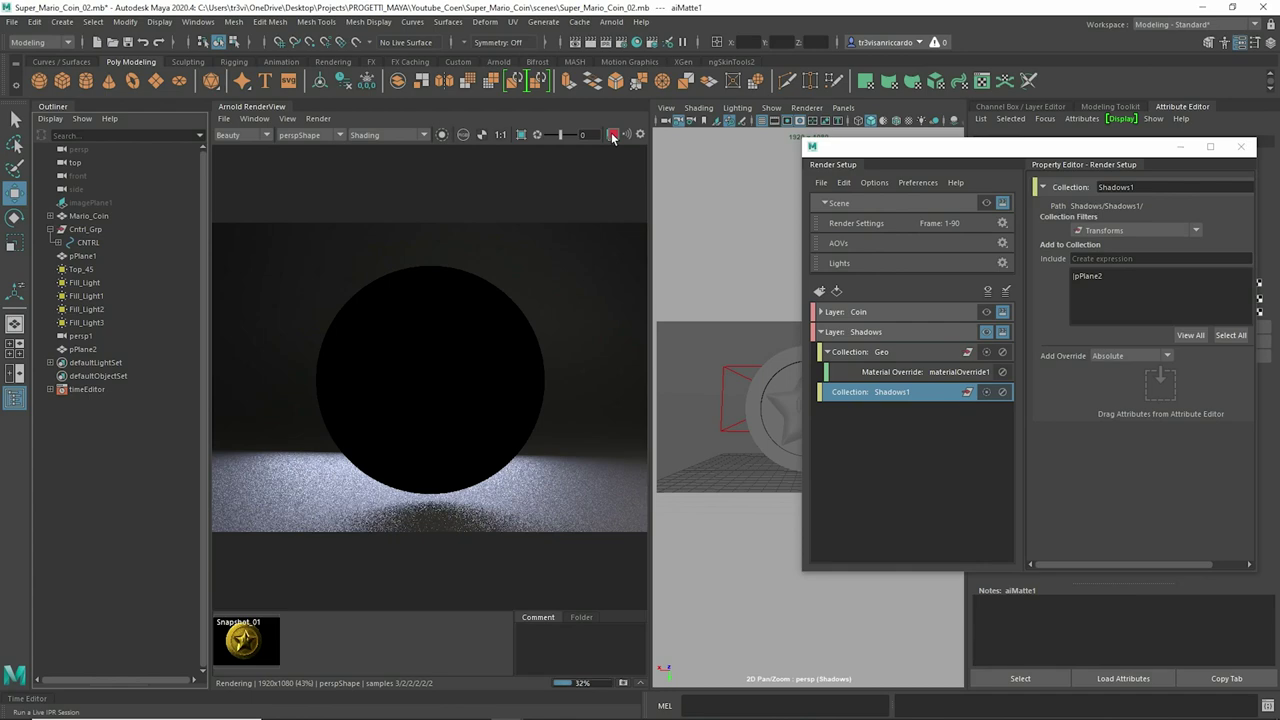
left_click(613, 135)
left_click(986, 203)
left_click(613, 136)
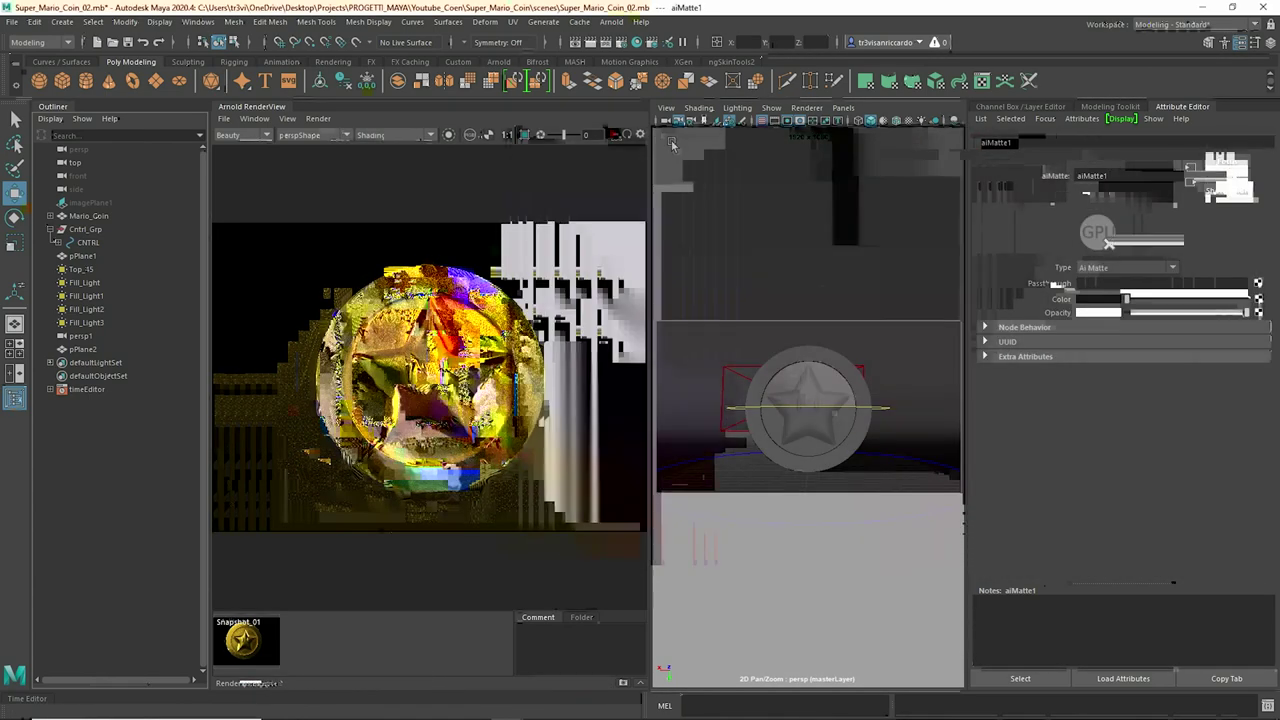
key("space")
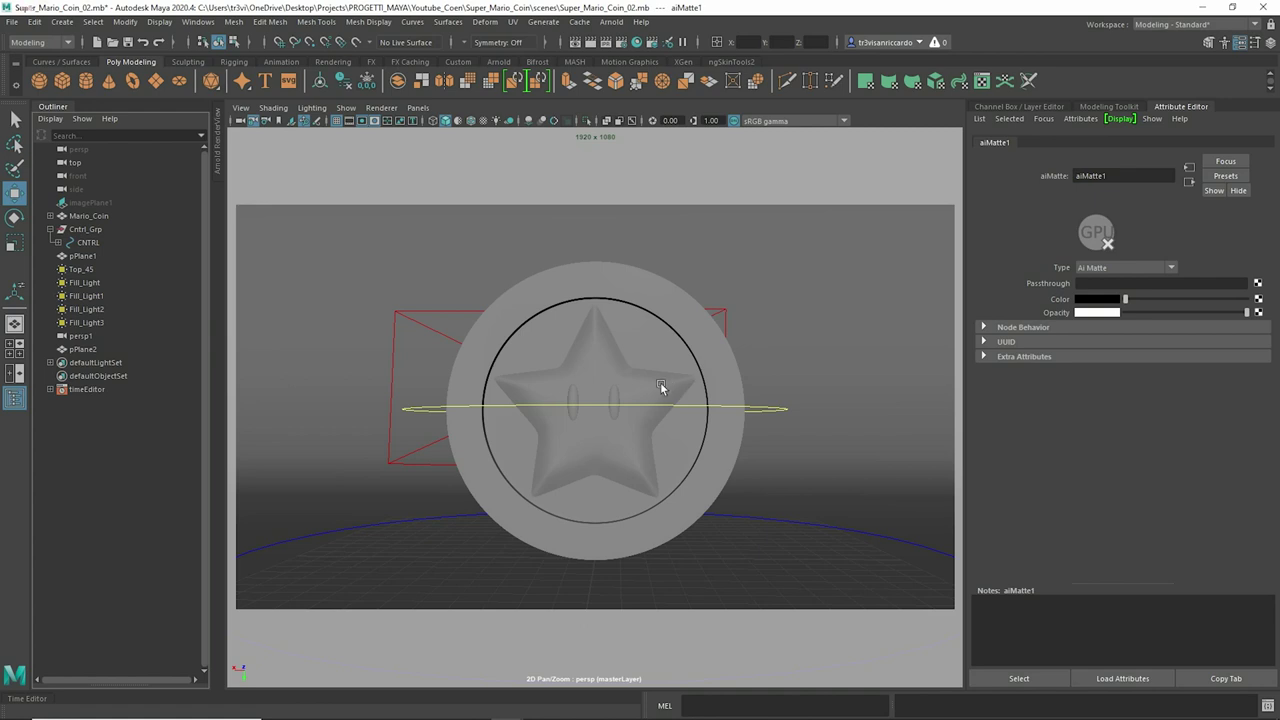
Step: Switch to the Rendering menu set and open the Render Sequence options
left_click(40, 42)
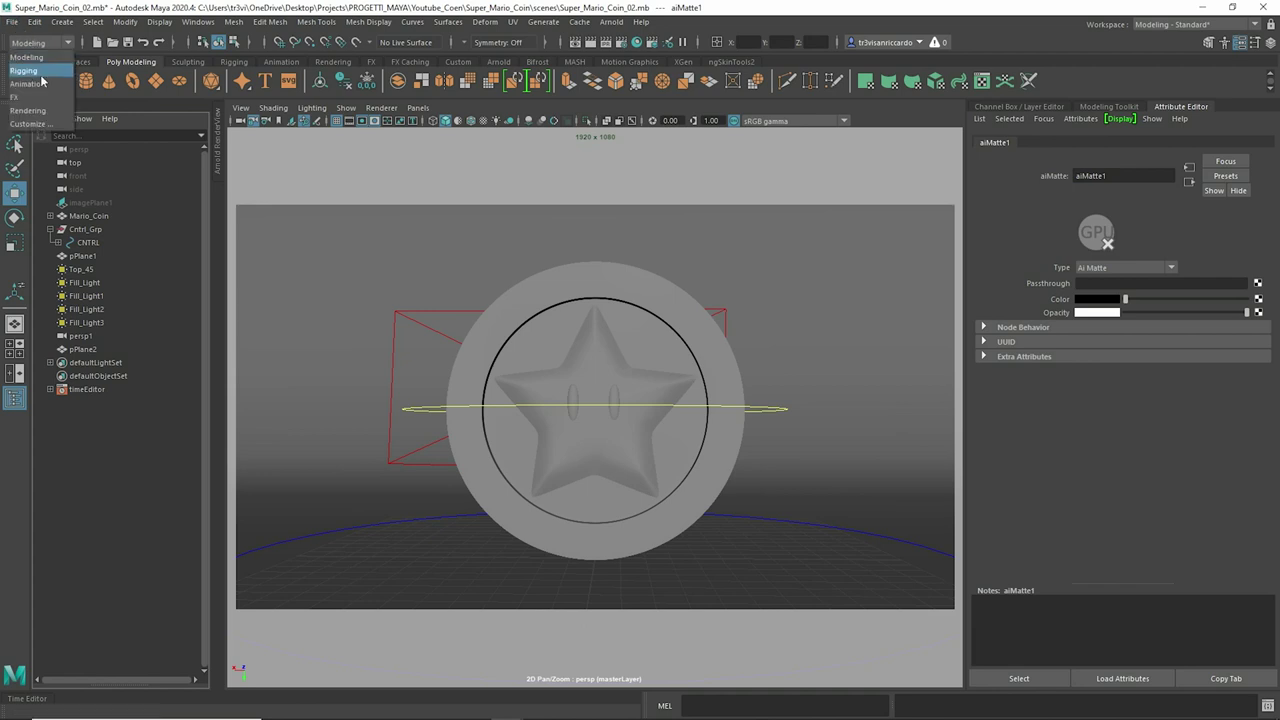
left_click(40, 110)
left_click(472, 22)
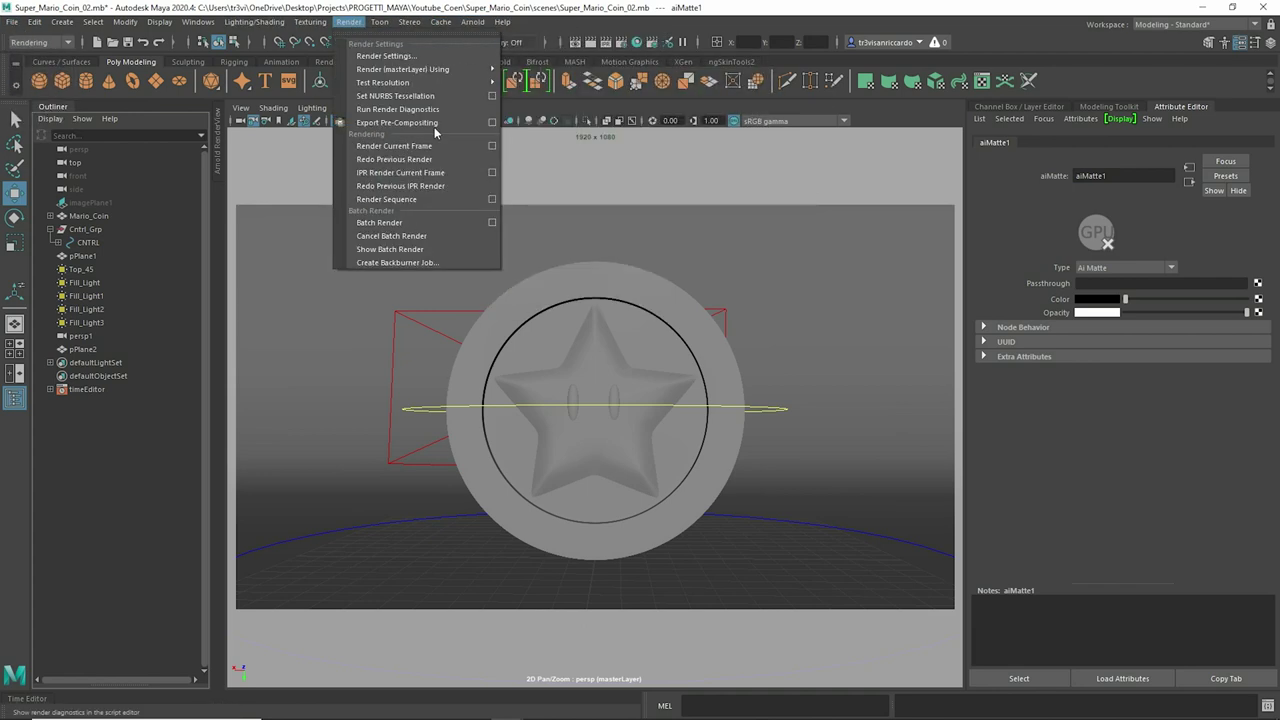
left_click(498, 120)
left_click(621, 42)
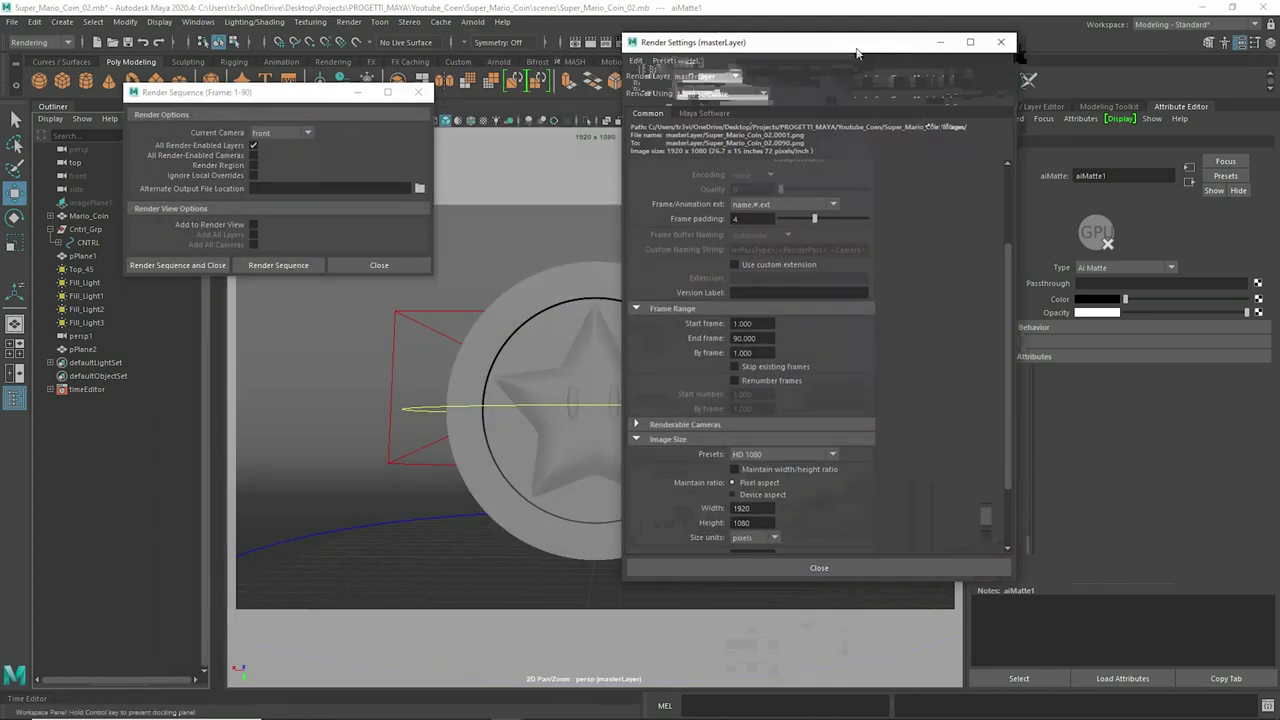
Step: Set the renderer to Arnold Renderer and enable Adaptive Sampling
left_click(806, 111)
left_click(776, 113)
left_click(848, 93)
left_click(840, 120)
left_click(834, 113)
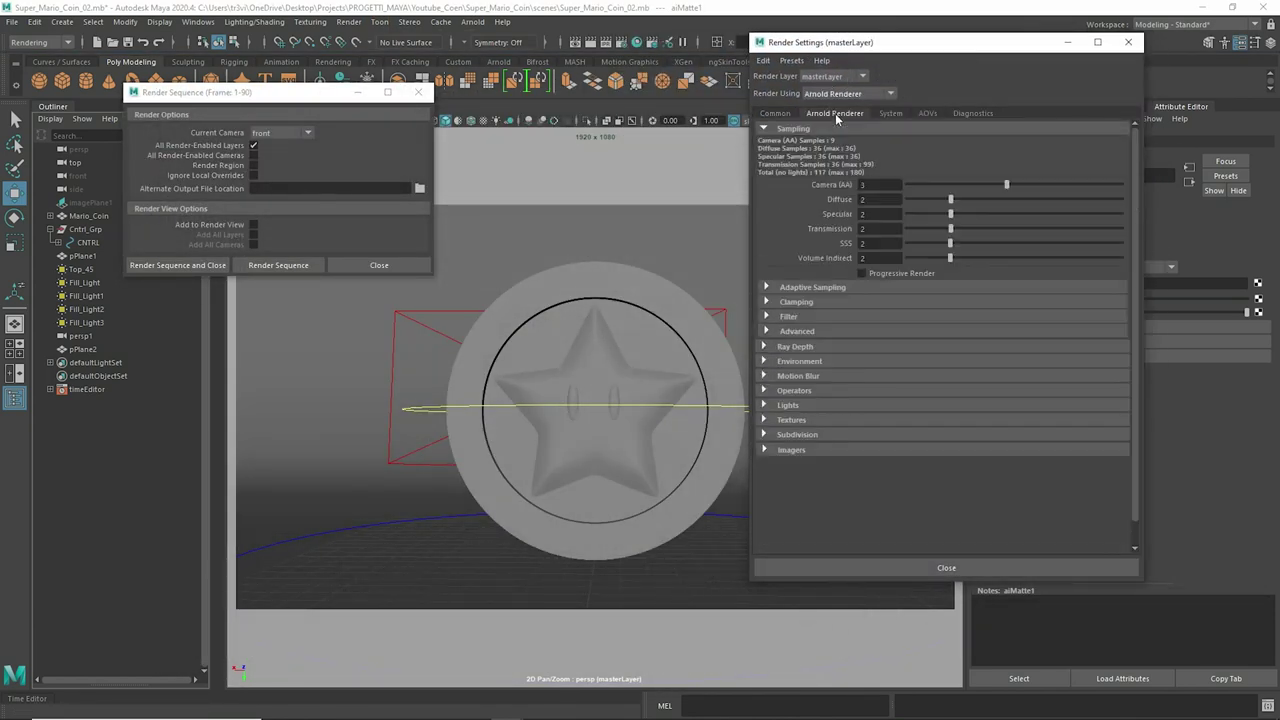
left_click(812, 287)
left_click(864, 313)
left_click(889, 113)
left_click(834, 113)
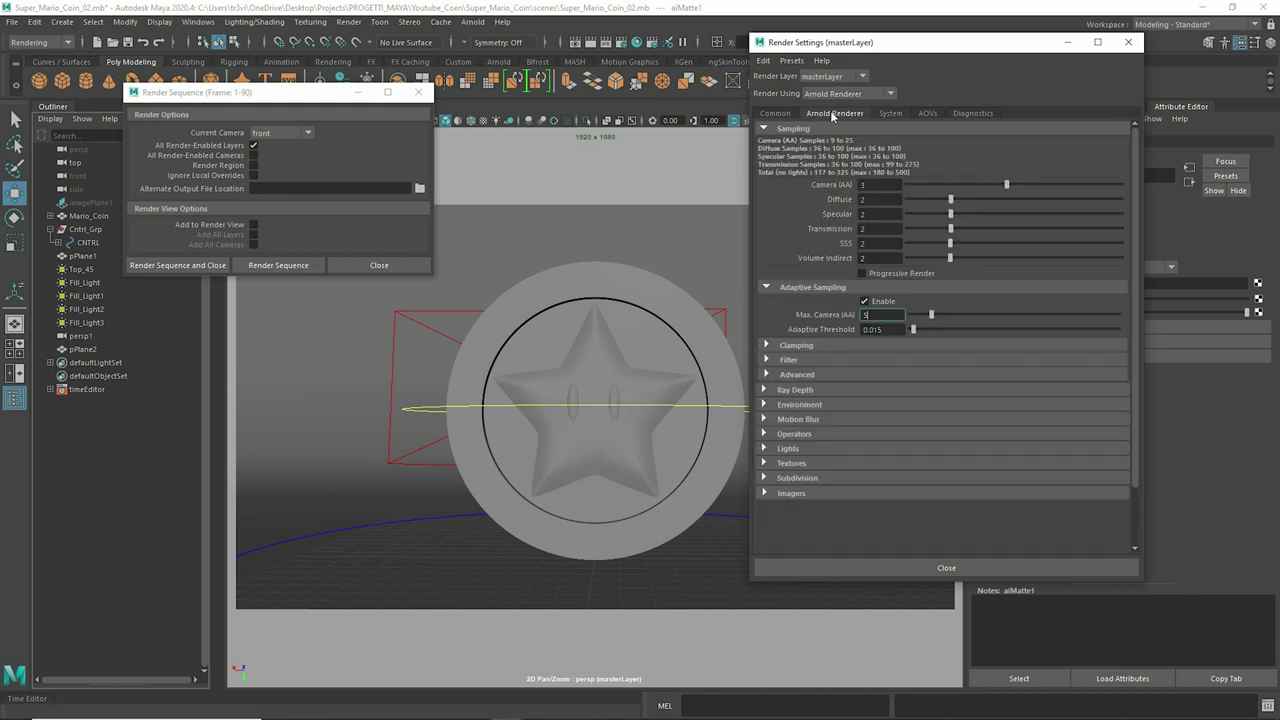
Step: Check the 1-90 frame range in Common settings, close Render Settings, and browse for an output folder
left_click(778, 114)
scroll(815, 258, "down", 3)
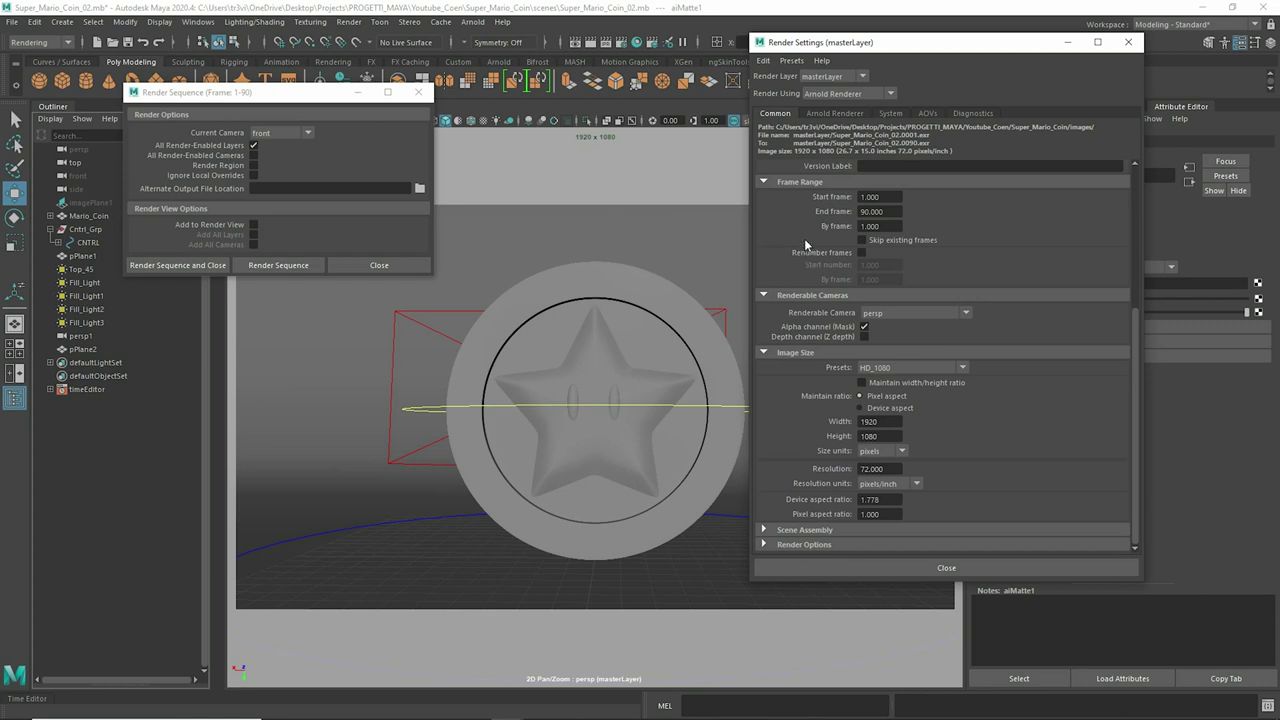
left_click(1128, 42)
left_click(419, 188)
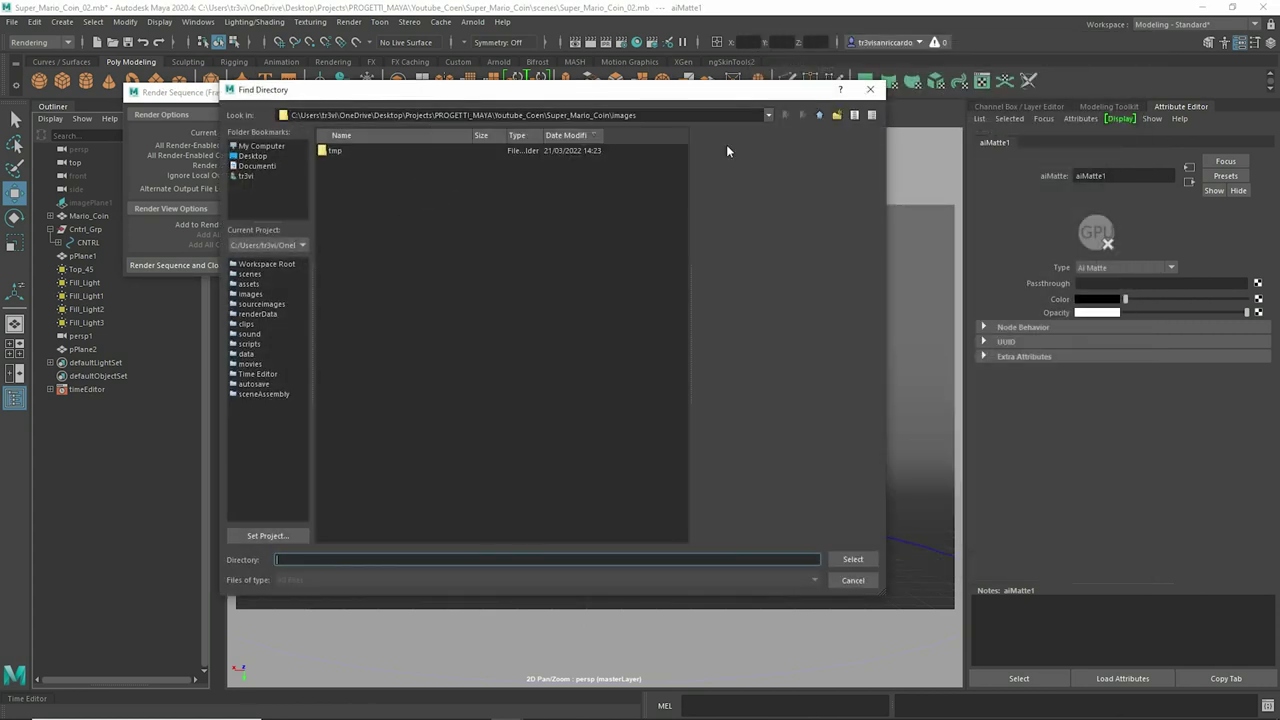
Step: Create a 'Mario Coin Render' folder under images as output and render the sequence
right_click(395, 240)
left_click(400, 262)
key("BackSpace")
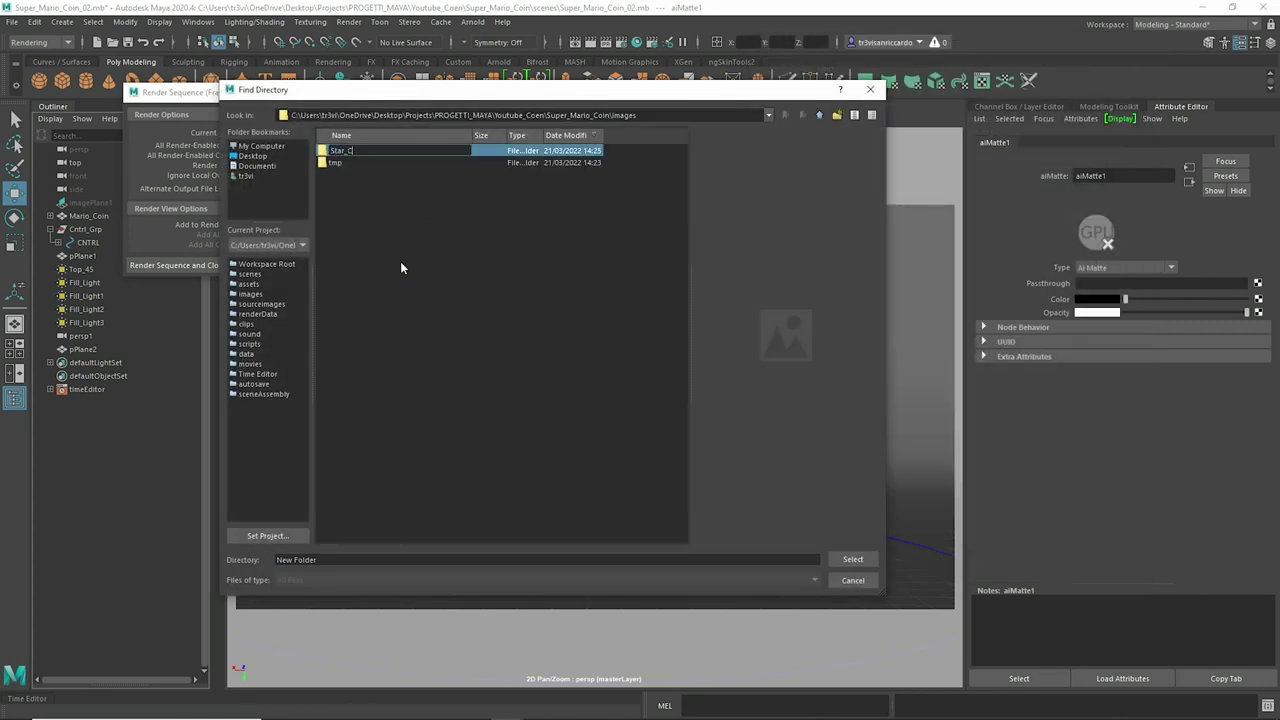
type("Mario Coin")
type(" Render")
key("Return")
key("Return")
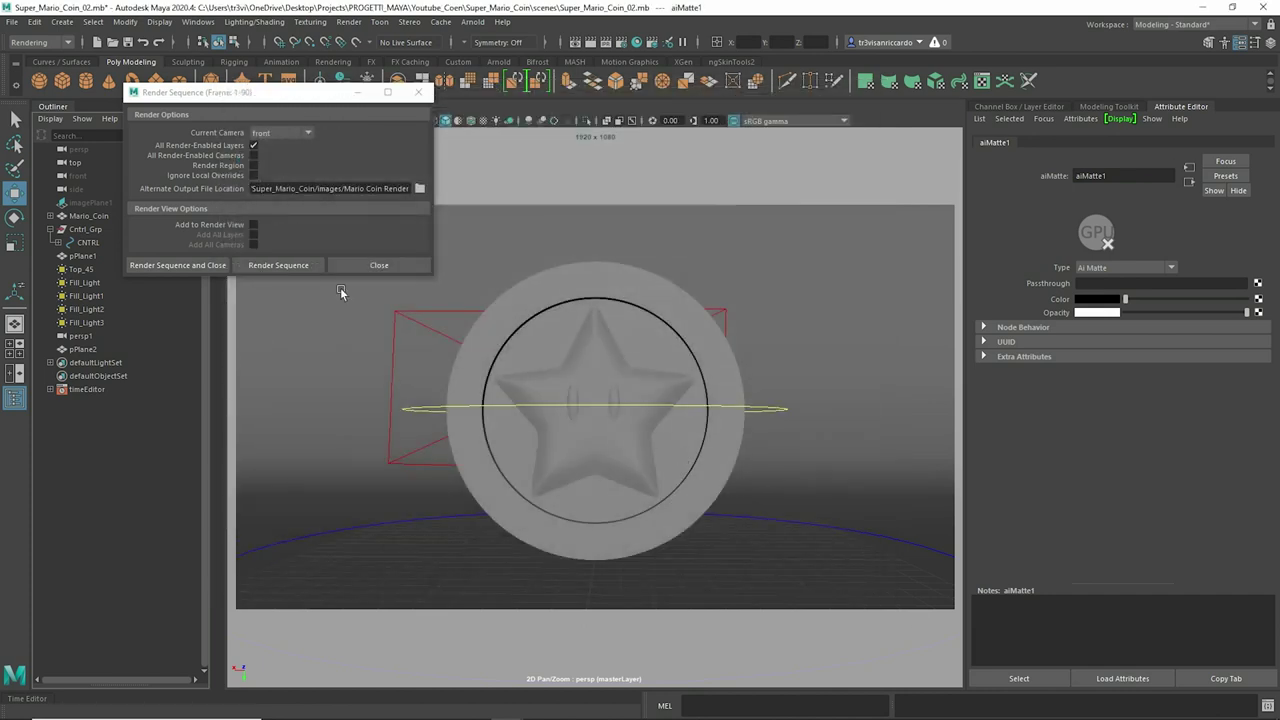
left_click(270, 267)
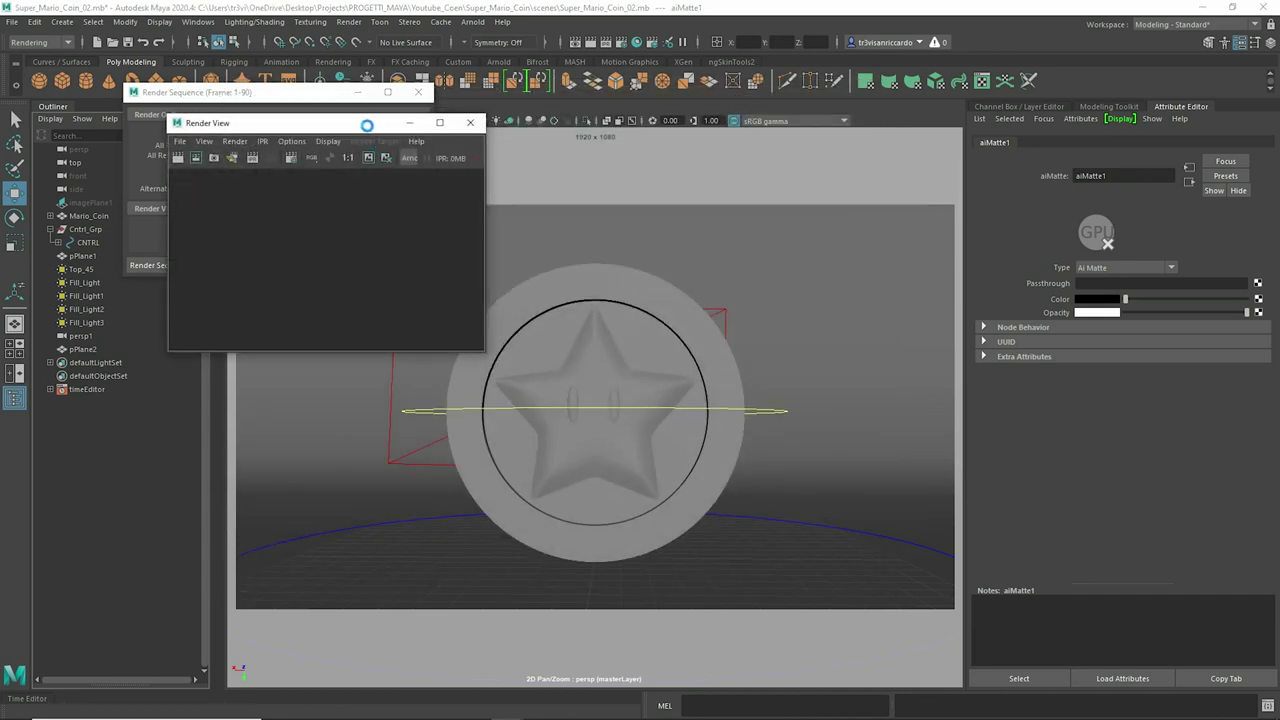